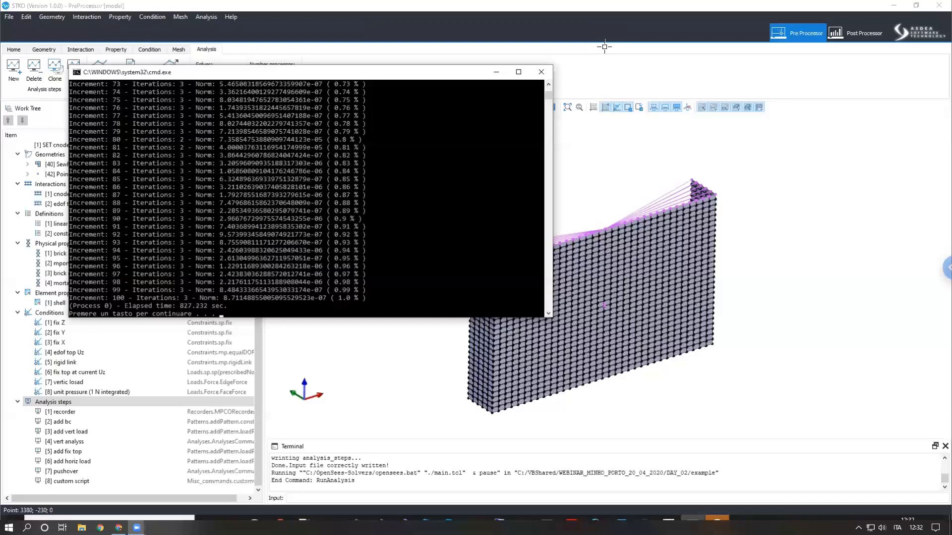
- Review the solver console output listing the increments and elapsed time of the completed analysis
{"action": "key", "text": "Return"}
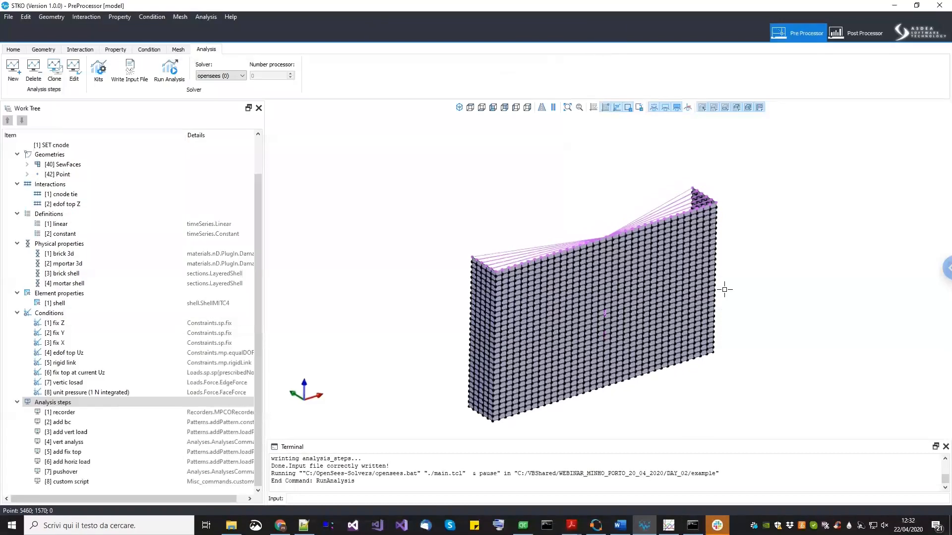
{"action": "left_click", "coordinate": [693, 526]}
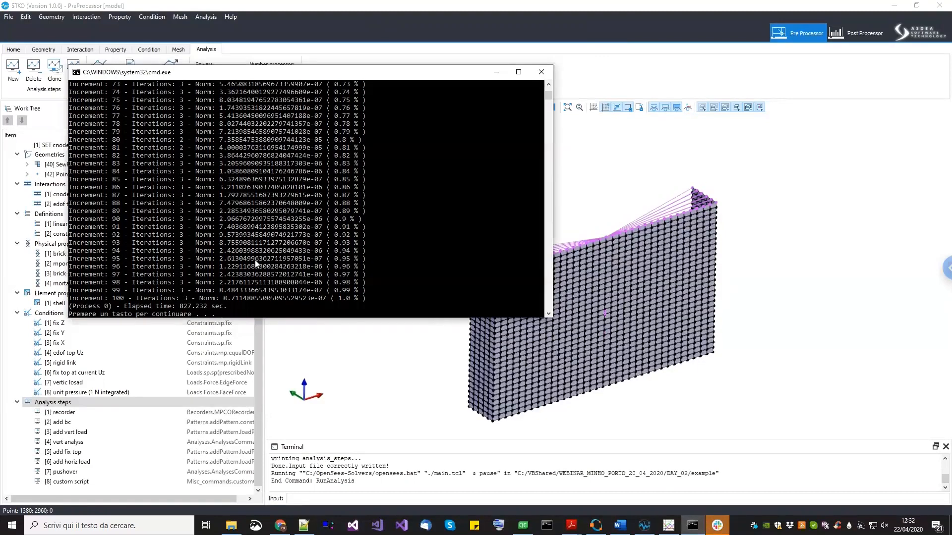
{"action": "scroll", "coordinate": [238, 230], "scroll_direction": "up", "scroll_amount": 1}
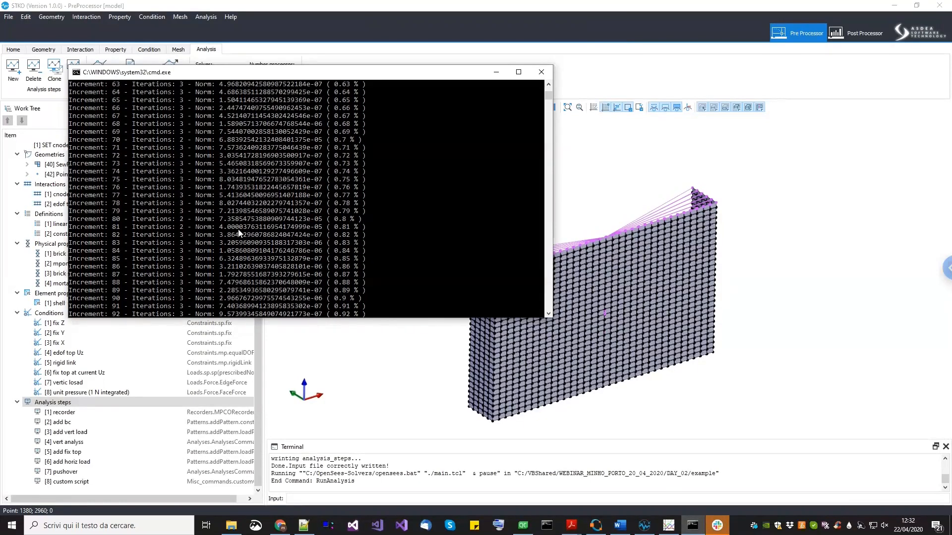
{"action": "scroll", "coordinate": [239, 232], "scroll_direction": "down", "scroll_amount": 2}
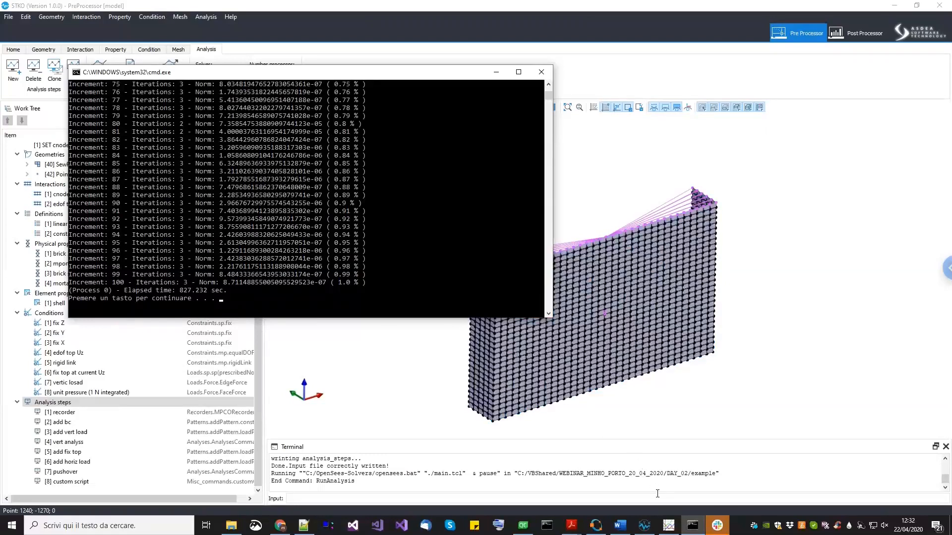
- Bring up the gnuplot window and refresh the plot to compare the micro model pressure–deflection curve with the experimental one
{"action": "left_click", "coordinate": [669, 526]}
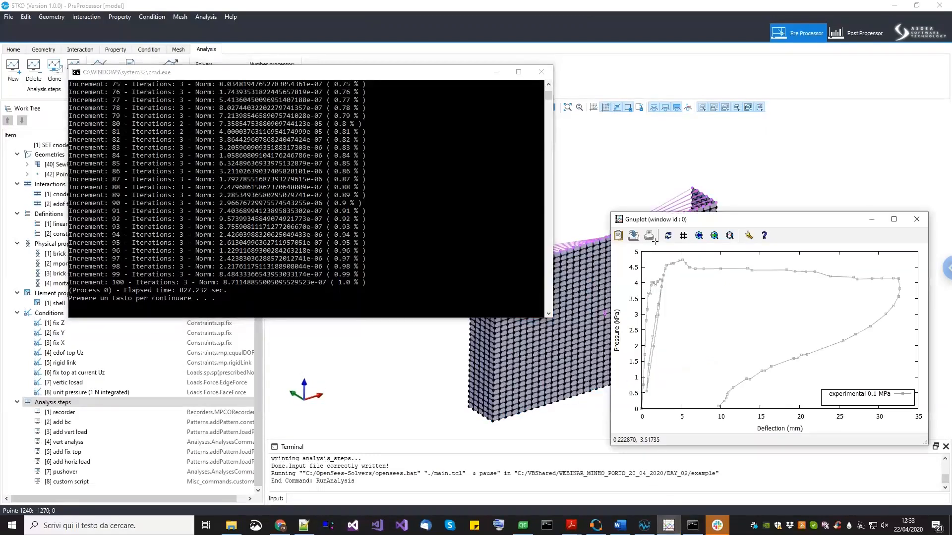
{"action": "left_click", "coordinate": [669, 237]}
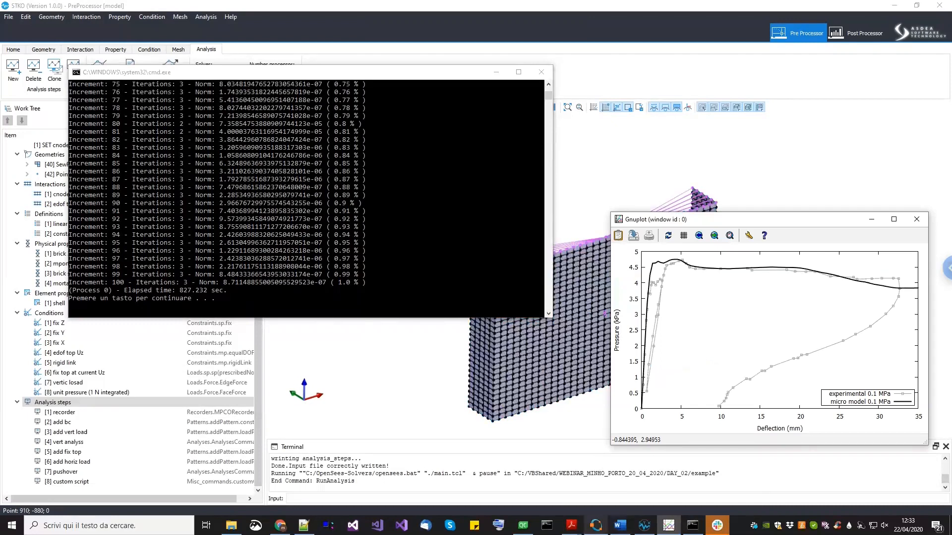
- Switch to Octave and define the variable t1 = 872 in the command window
{"action": "key", "text": "alt+Tab"}
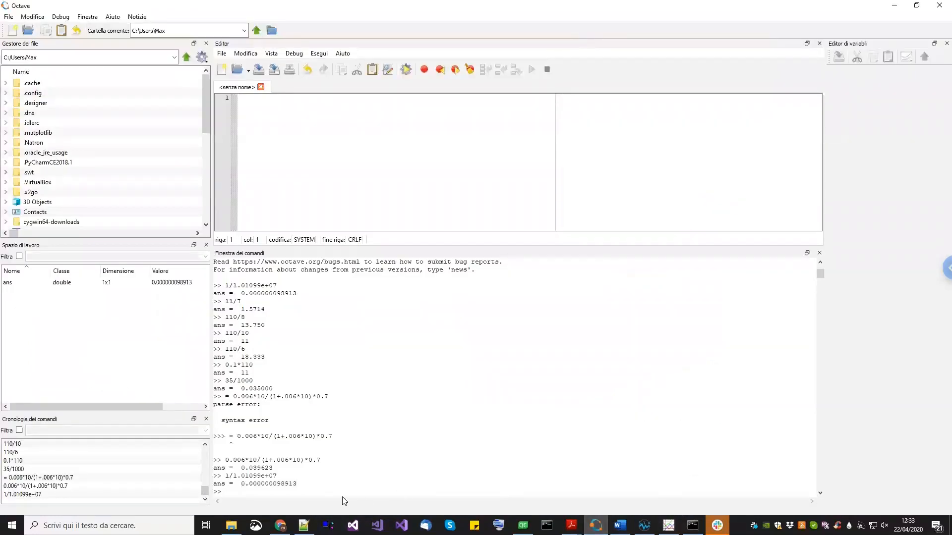
{"action": "type", "text": "t1 = 872"}
{"action": "key", "text": "Return"}
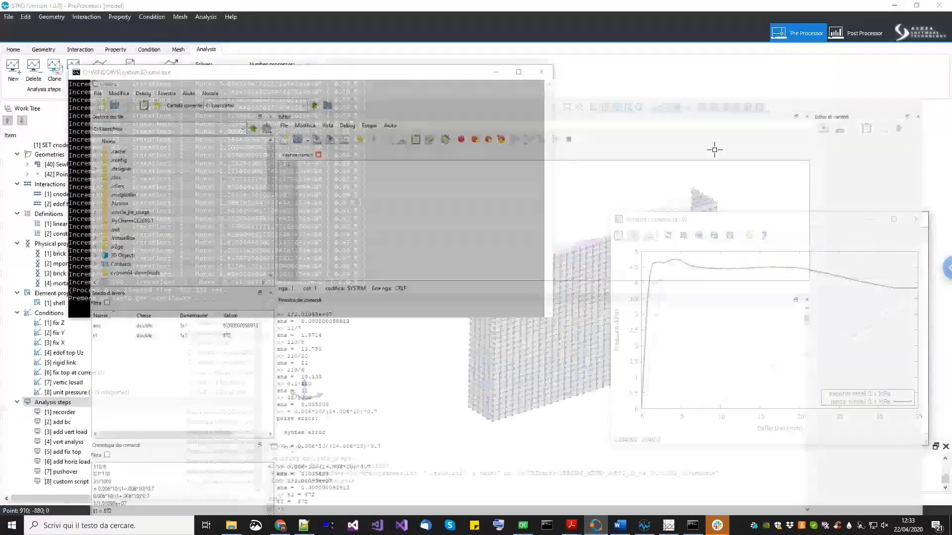
- Close the solver console window and the plot, returning to the model view
{"action": "left_click", "coordinate": [892, 6]}
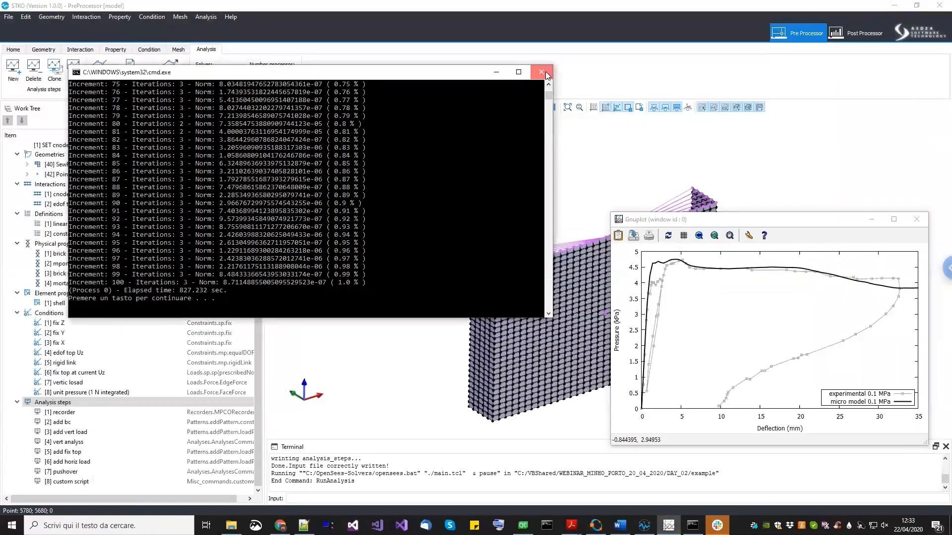
{"action": "left_click", "coordinate": [541, 71]}
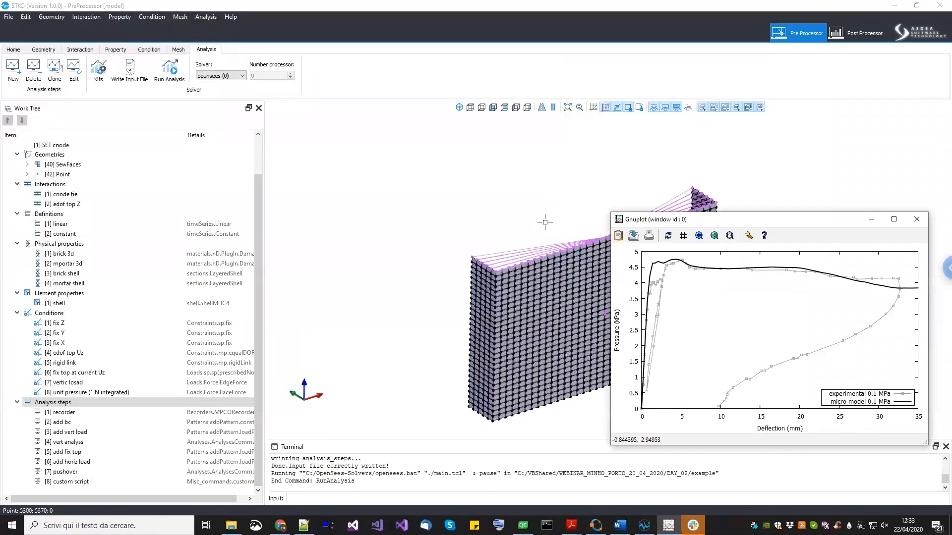
{"action": "middle_click_drag", "start_coordinate": [545, 222], "coordinate": [497, 218]}
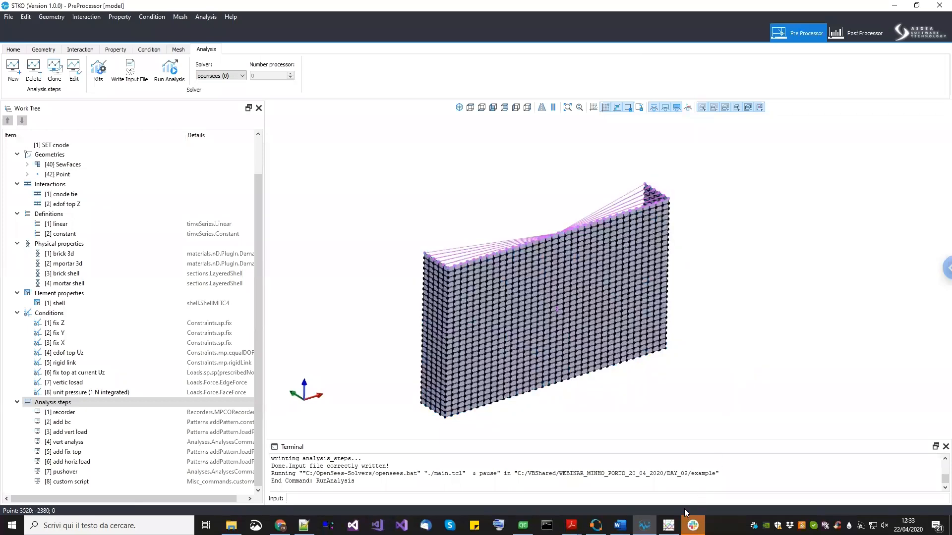
- Switch to Octave and redefine t1 as 827
{"action": "left_click", "coordinate": [595, 525]}
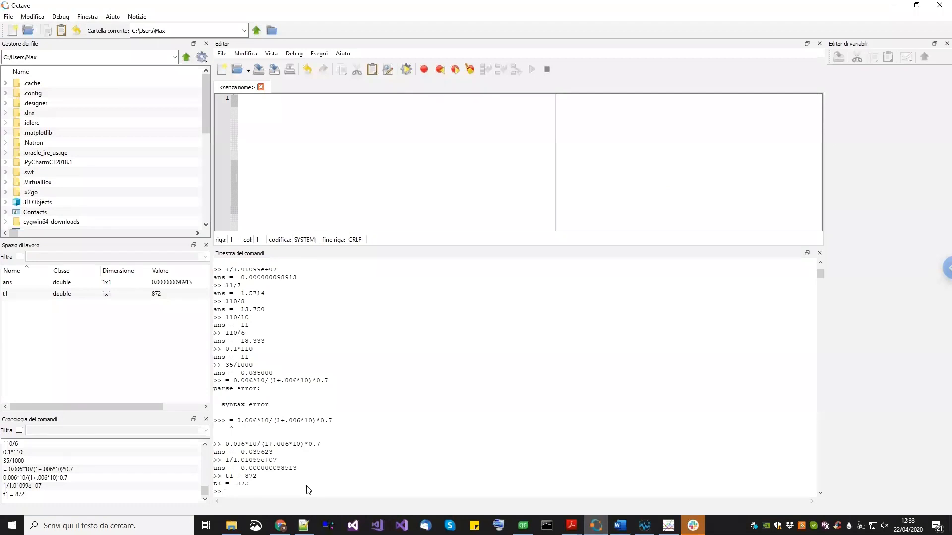
{"action": "type", "text": "t1 =7827"}
{"action": "key", "text": "Return"}
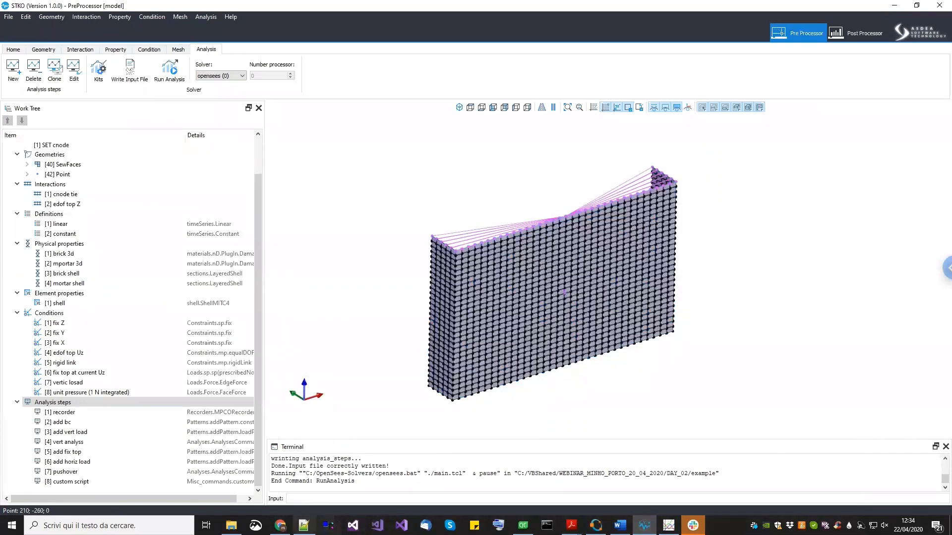
- Show the gnuplot download page in the browser, then leave it
{"action": "left_click", "coordinate": [280, 526]}
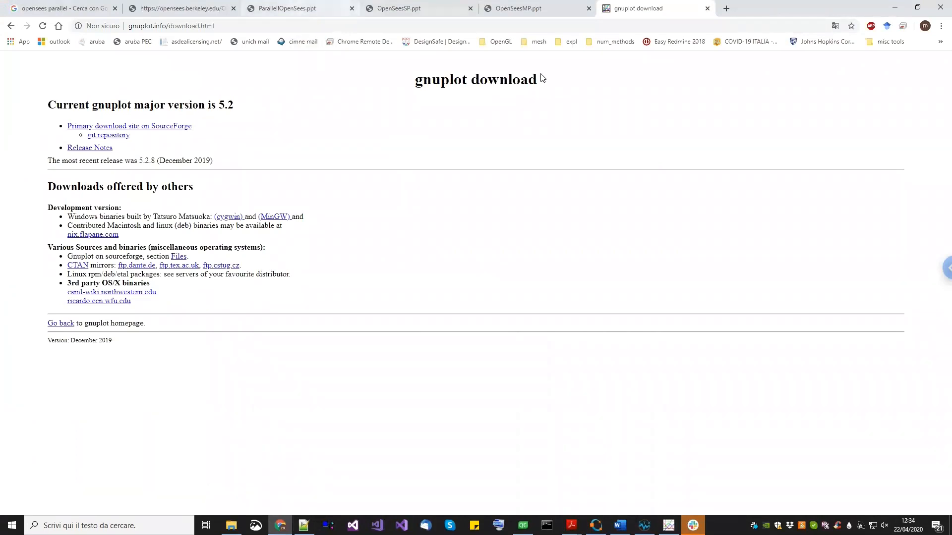
{"action": "left_click", "coordinate": [891, 6]}
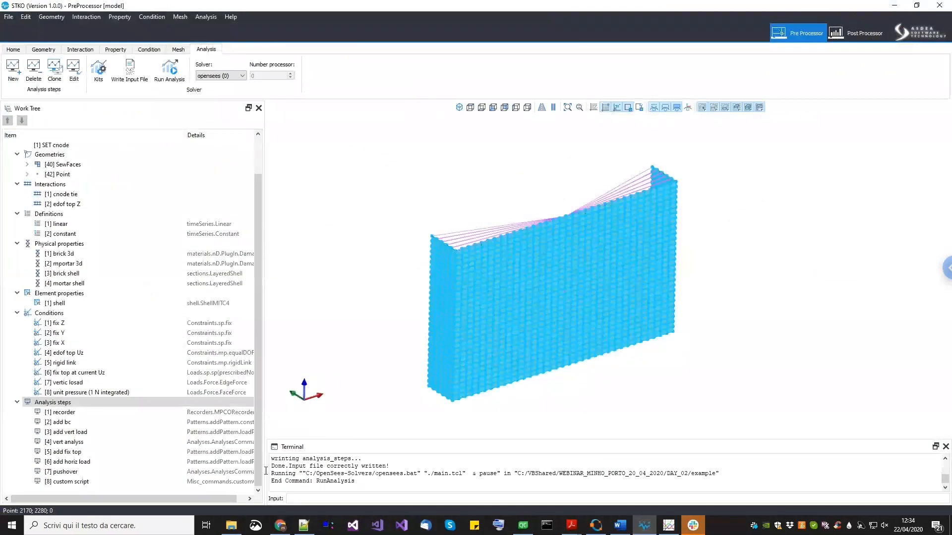
- Open MAS_MICRO_OOP's analysis_steps.tcl in Notepad++, fold its process_id blocks to inspect them, then close the file
{"action": "left_click", "coordinate": [231, 525]}
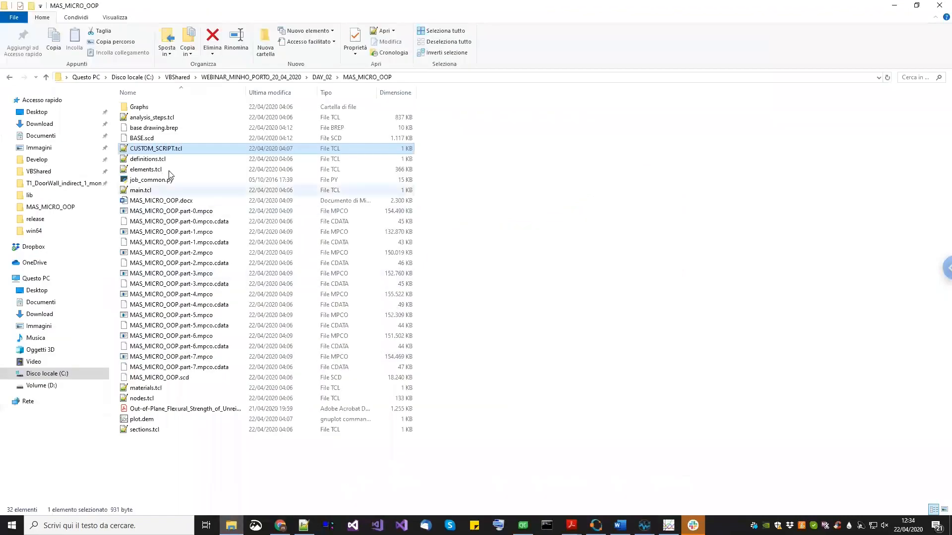
{"action": "right_click", "coordinate": [162, 121]}
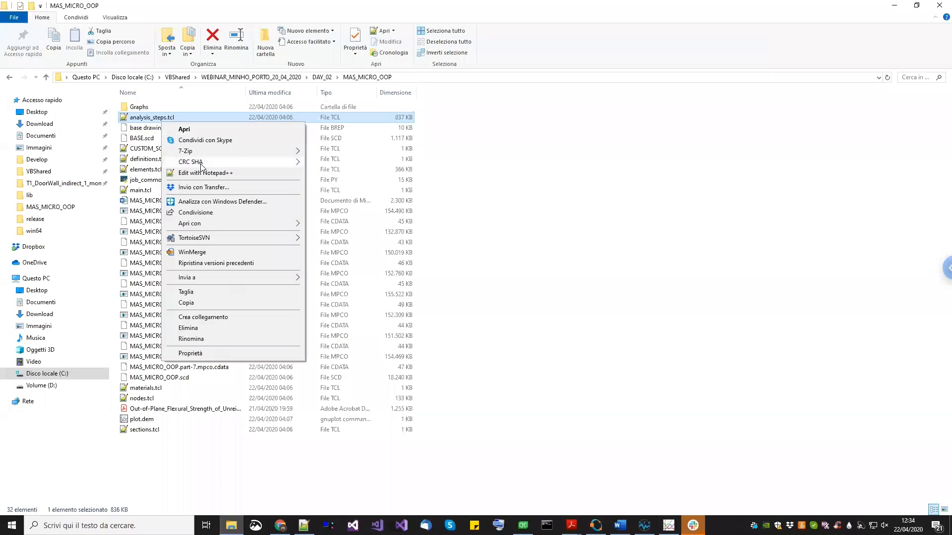
{"action": "left_click", "coordinate": [201, 173]}
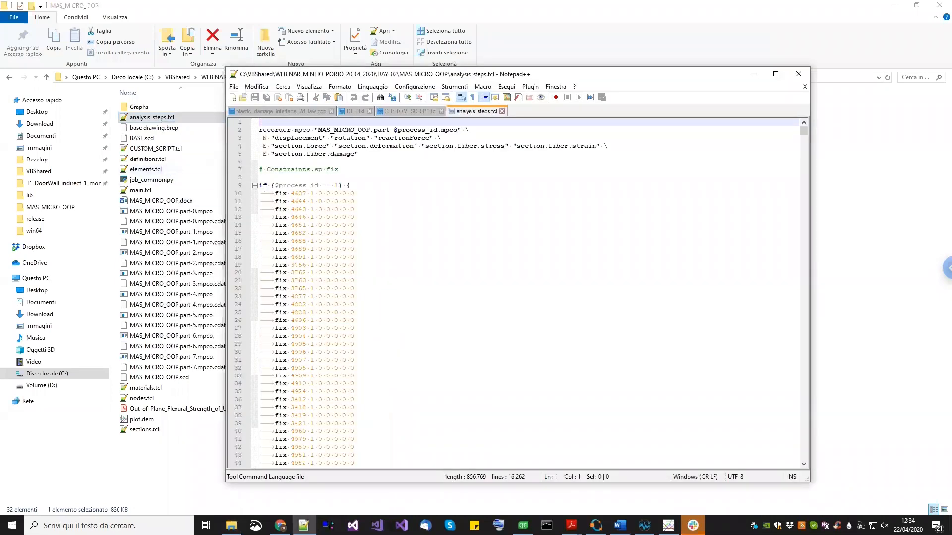
{"action": "left_click", "coordinate": [254, 185]}
{"action": "left_click", "coordinate": [254, 201]}
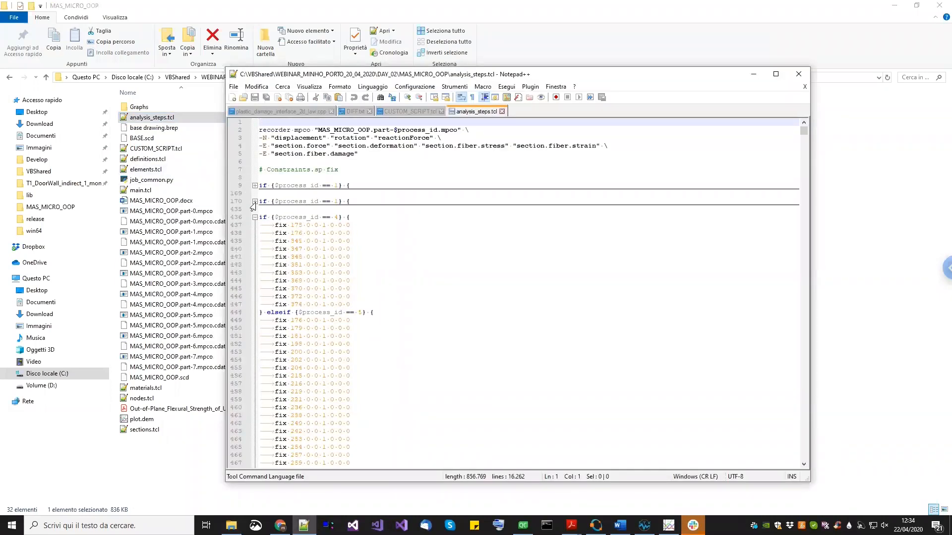
{"action": "scroll", "coordinate": [520, 247], "scroll_direction": "down", "scroll_amount": 20}
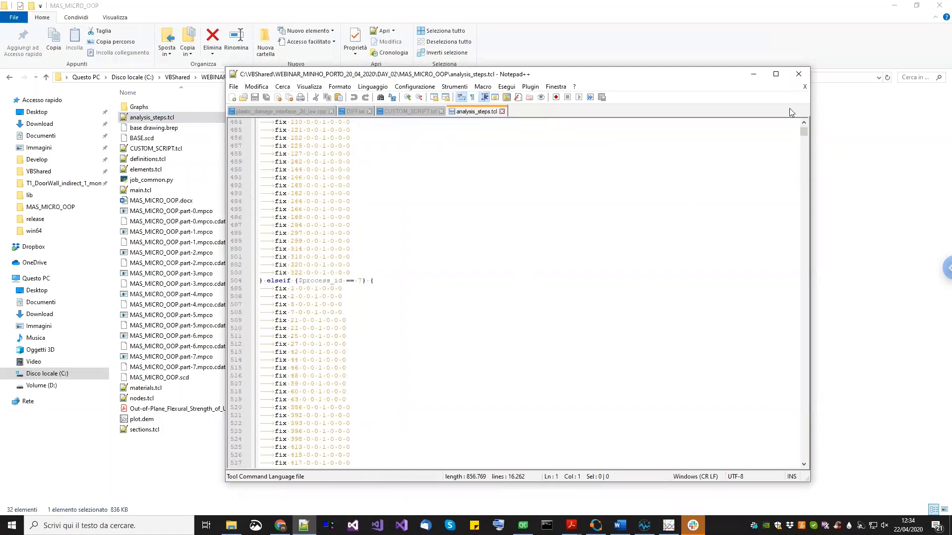
{"action": "left_click", "coordinate": [804, 87]}
{"action": "left_click", "coordinate": [753, 74]}
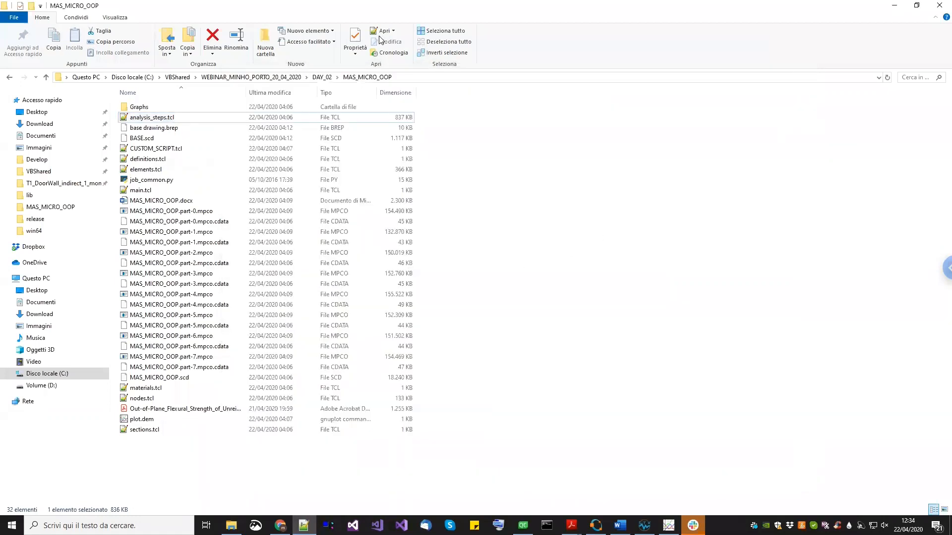
- Go to the DAY_02 example folder and open nodes.tcl with Notepad++
{"action": "left_click", "coordinate": [322, 77]}
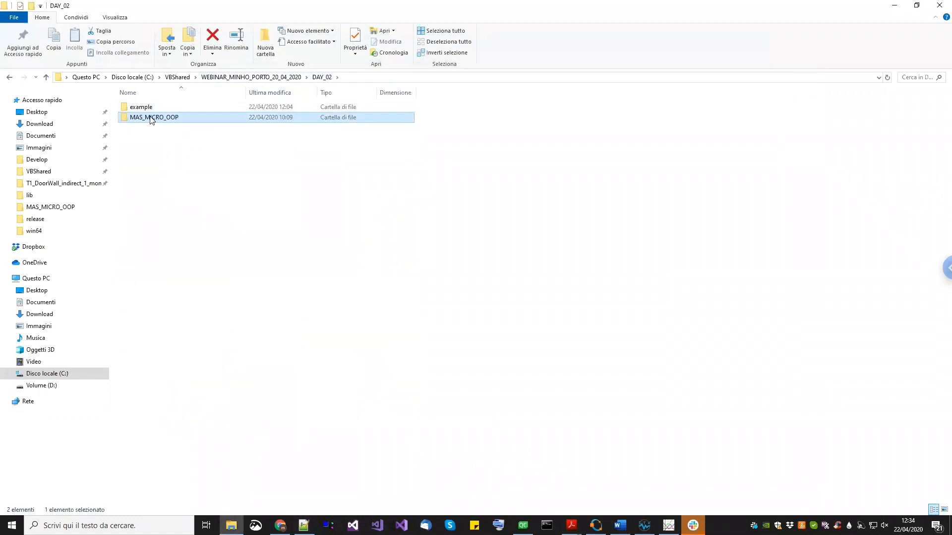
{"action": "double_click", "coordinate": [145, 108]}
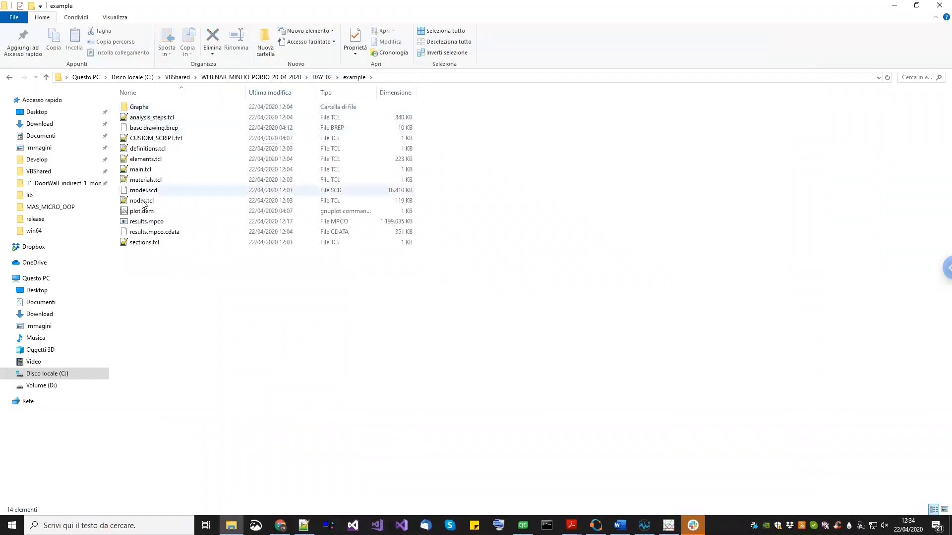
{"action": "right_click", "coordinate": [142, 203]}
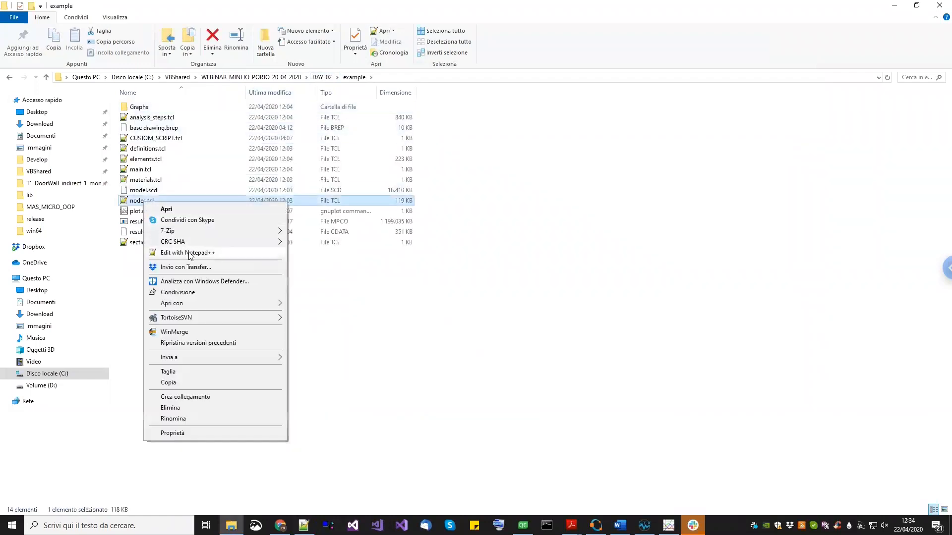
{"action": "left_click", "coordinate": [191, 254]}
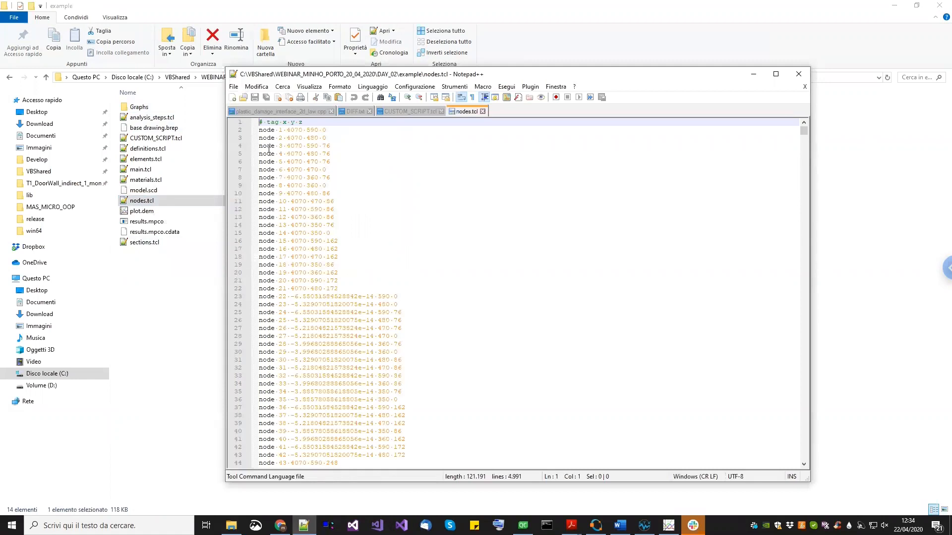
- Select all the text of CUSTOM_SCRIPT.tcl in Notepad++ to show it, then return to the file explorer
{"action": "left_click", "coordinate": [482, 111]}
{"action": "key", "text": "ctrl+a"}
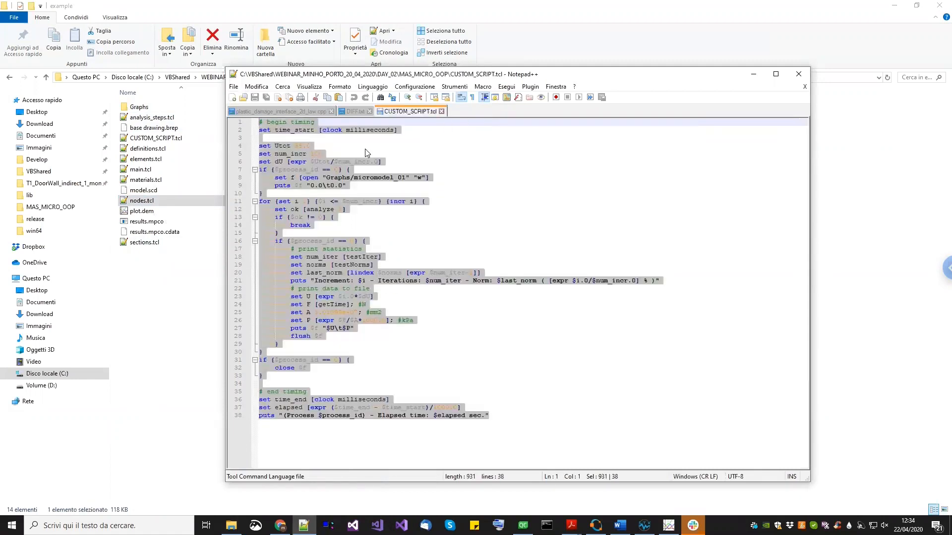
{"action": "left_click", "coordinate": [158, 304]}
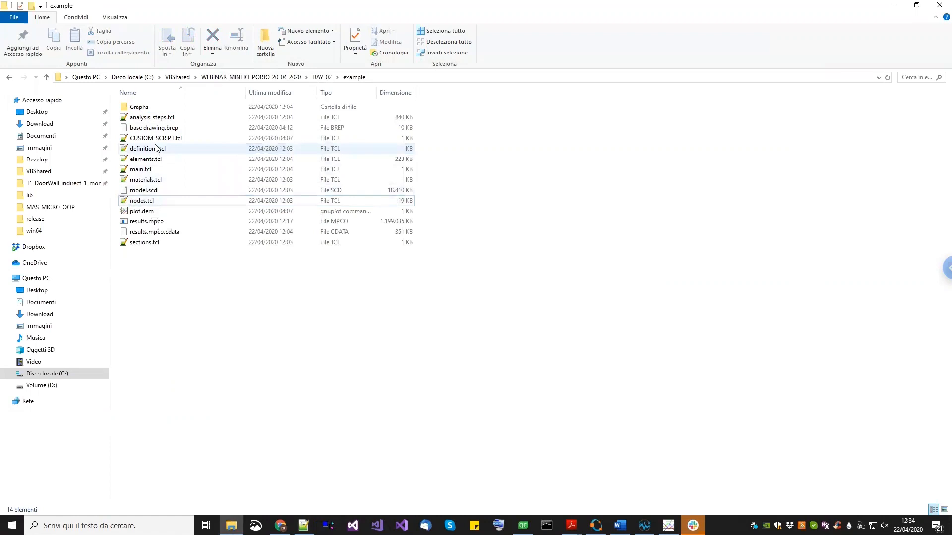
- Open the example's analysis_steps.tcl in Notepad++ and examine the analysis commands and custom script at its end
{"action": "right_click", "coordinate": [160, 120]}
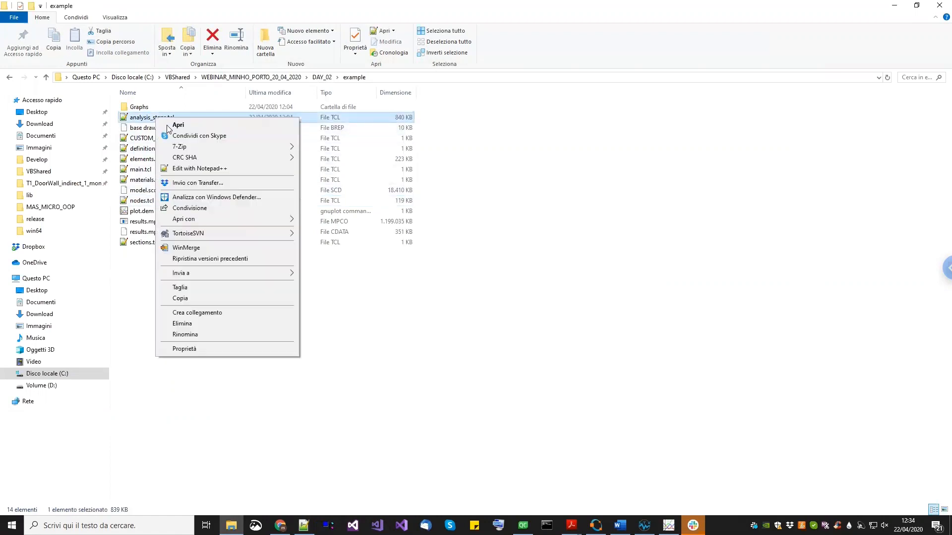
{"action": "left_click", "coordinate": [198, 168]}
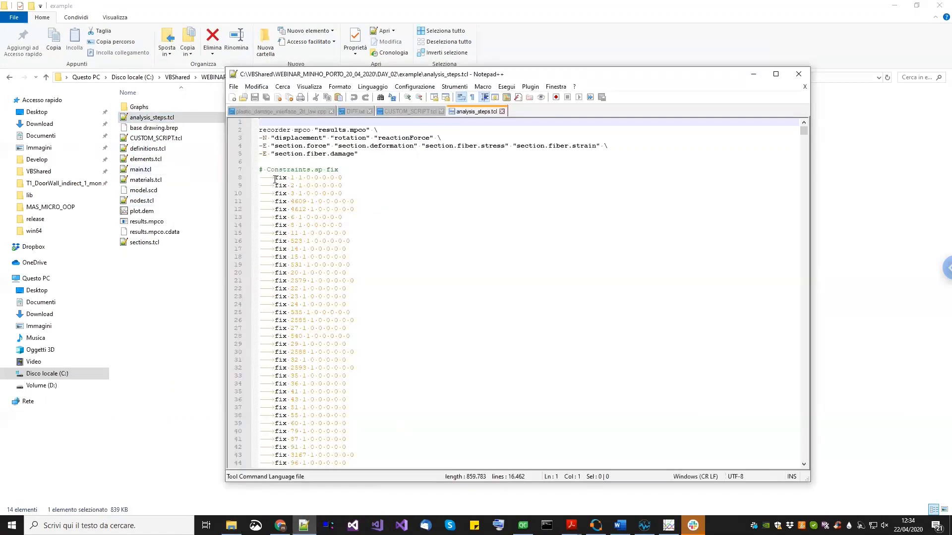
{"action": "scroll", "coordinate": [806, 149], "scroll_direction": "down", "scroll_amount": 1}
{"action": "left_click_drag", "start_coordinate": [805, 130], "coordinate": [805, 456]}
{"action": "scroll", "coordinate": [315, 203], "scroll_direction": "up", "scroll_amount": 4}
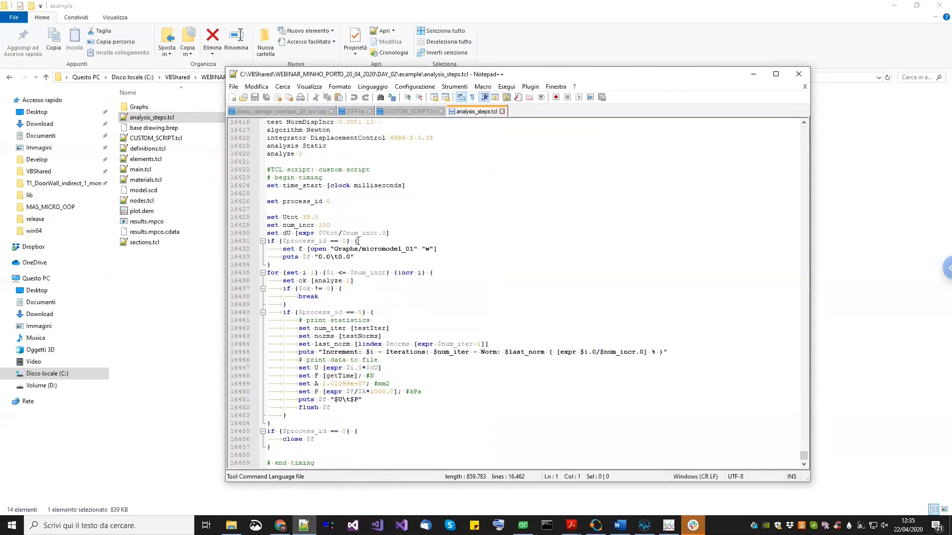
{"action": "double_click", "coordinate": [307, 185]}
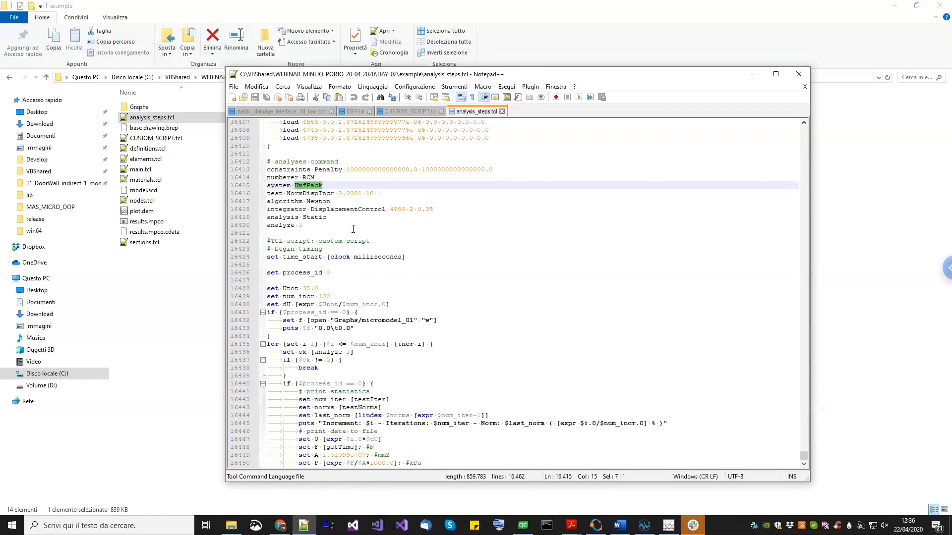
{"action": "left_click", "coordinate": [183, 356]}
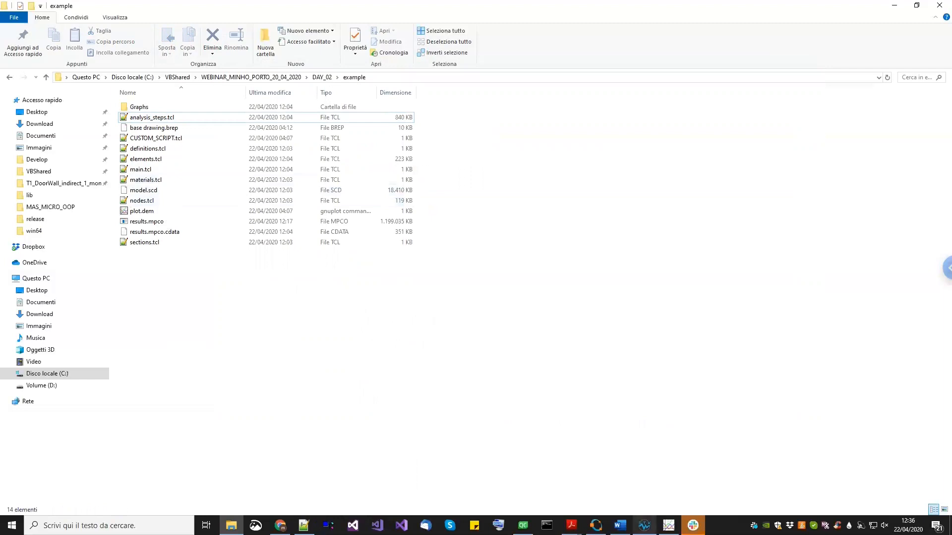
{"action": "left_click", "coordinate": [644, 525]}
{"action": "middle_click_drag", "start_coordinate": [385, 269], "coordinate": [384, 284]}
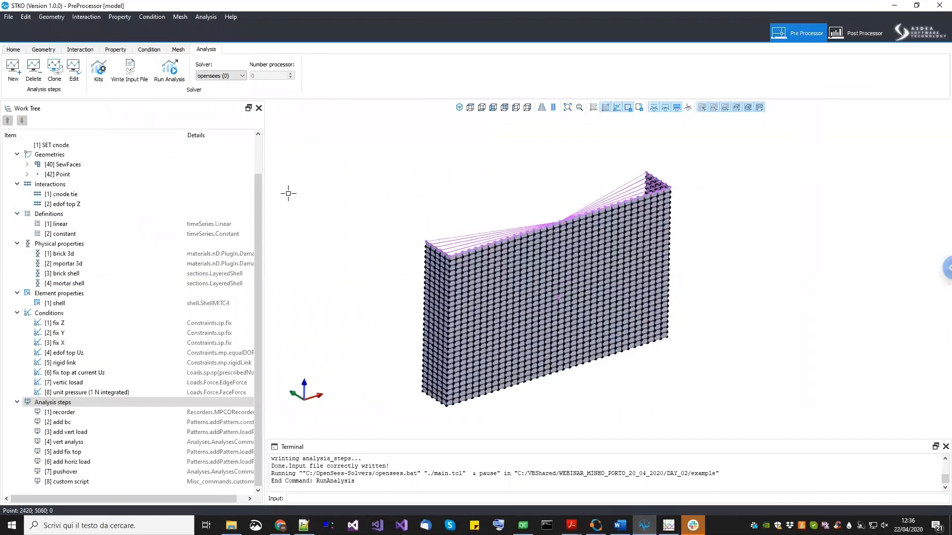
{"action": "scroll", "coordinate": [178, 215], "scroll_direction": "up", "scroll_amount": 1}
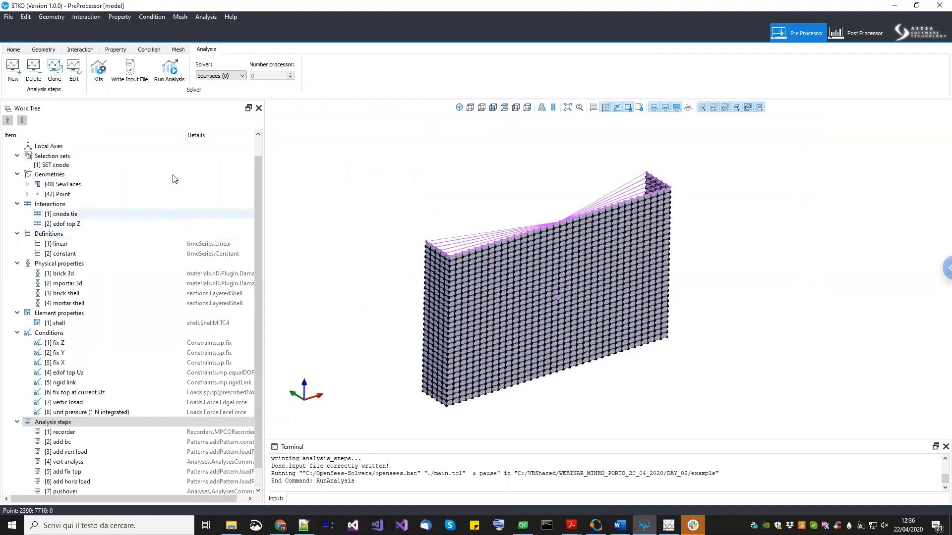
{"action": "scroll", "coordinate": [132, 223], "scroll_direction": "down", "scroll_amount": 1}
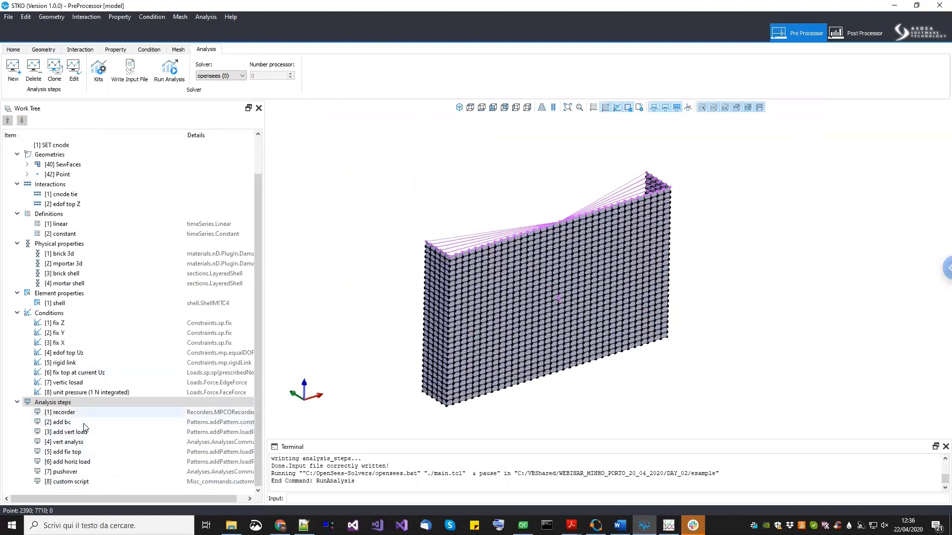
- Edit the vert analysis step and set its numberer type to Parallel Reverse Cuthill-McKee Numberer
{"action": "left_click", "coordinate": [82, 442]}
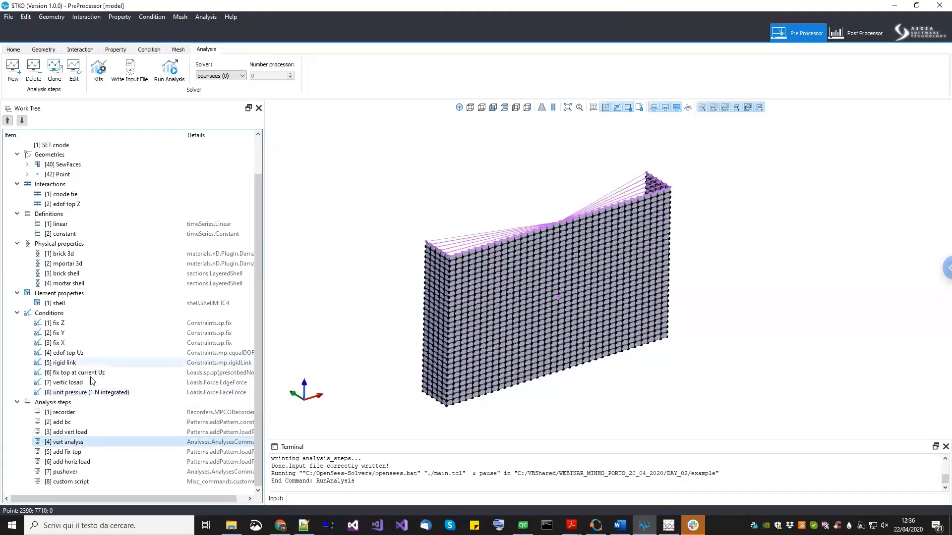
{"action": "left_click_drag", "start_coordinate": [184, 137], "coordinate": [170, 137]}
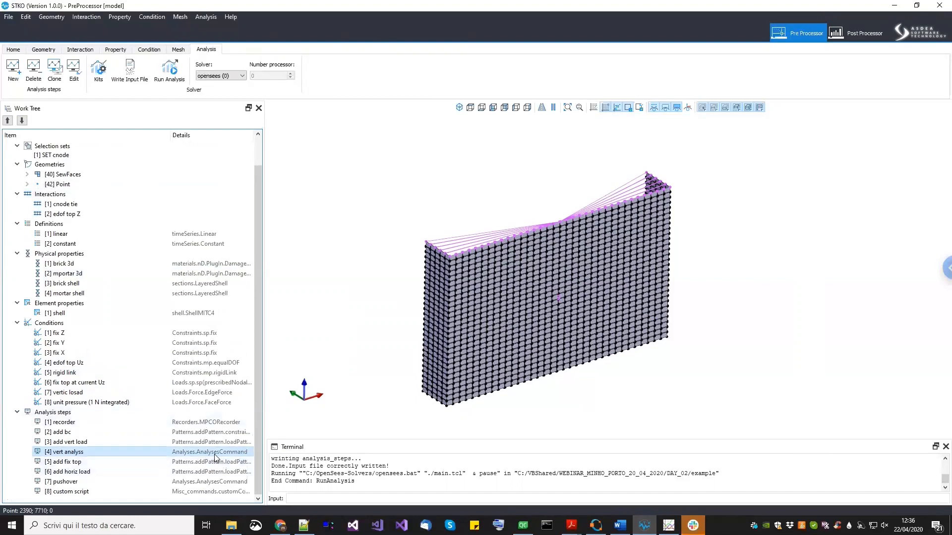
{"action": "left_click", "coordinate": [205, 482]}
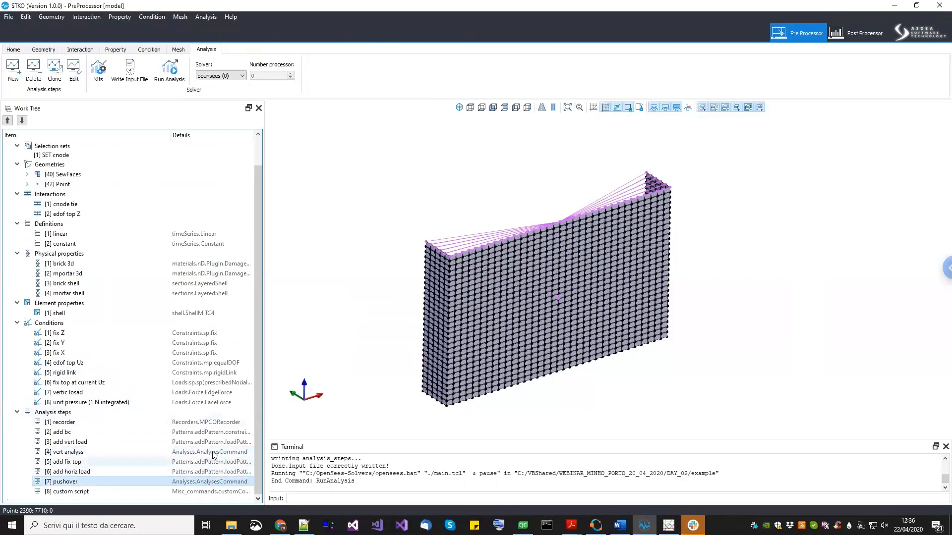
{"action": "left_click", "coordinate": [211, 452]}
{"action": "left_click", "coordinate": [212, 483]}
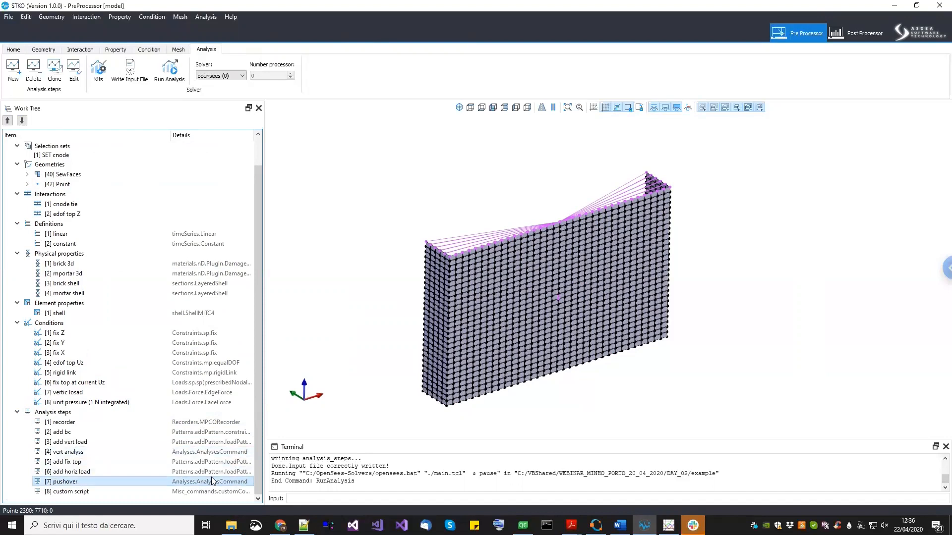
{"action": "left_click", "coordinate": [98, 453]}
{"action": "right_click", "coordinate": [96, 456]}
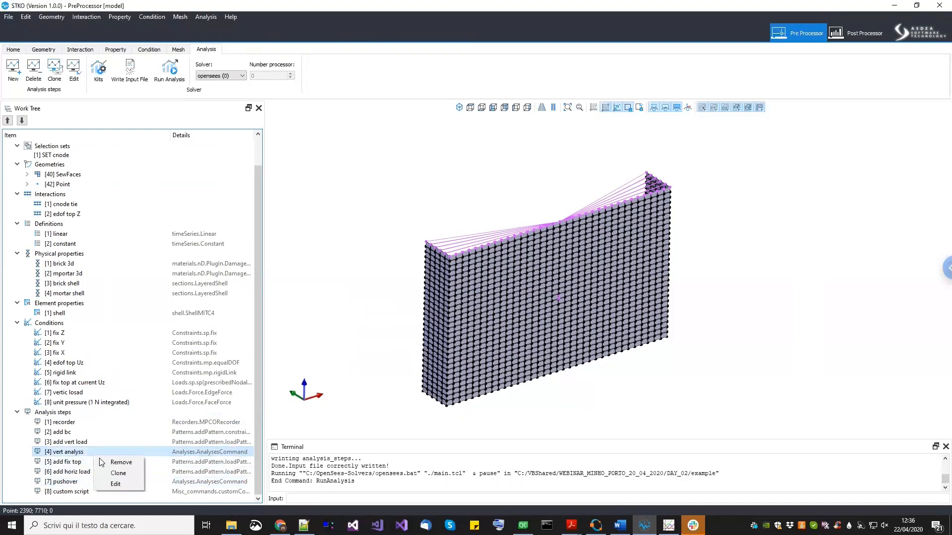
{"action": "left_click", "coordinate": [115, 484]}
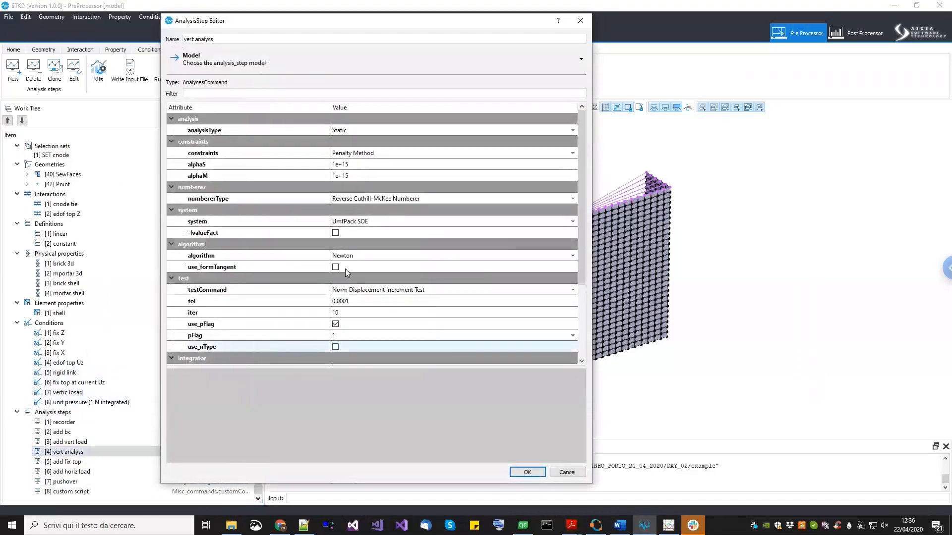
{"action": "left_click", "coordinate": [366, 198]}
{"action": "left_click", "coordinate": [365, 199]}
{"action": "left_click", "coordinate": [366, 199]}
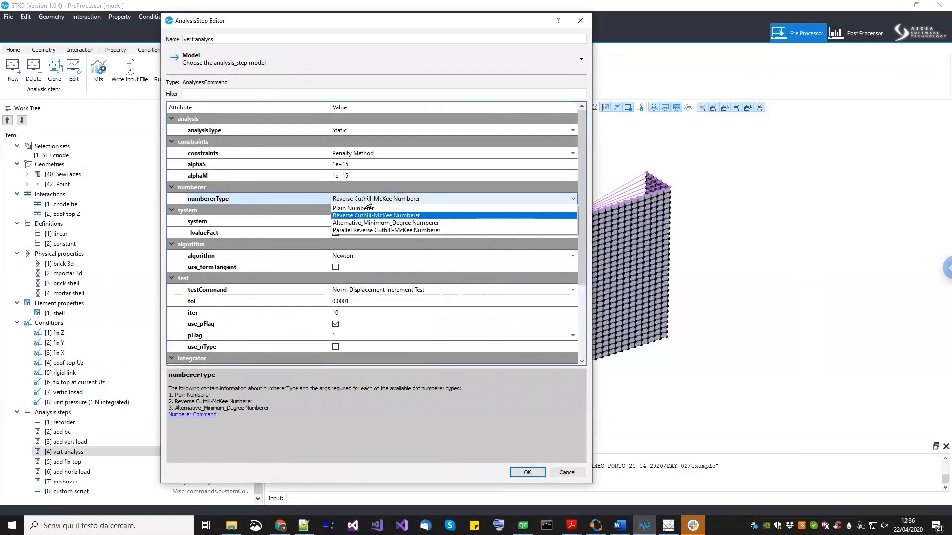
{"action": "left_click", "coordinate": [358, 230]}
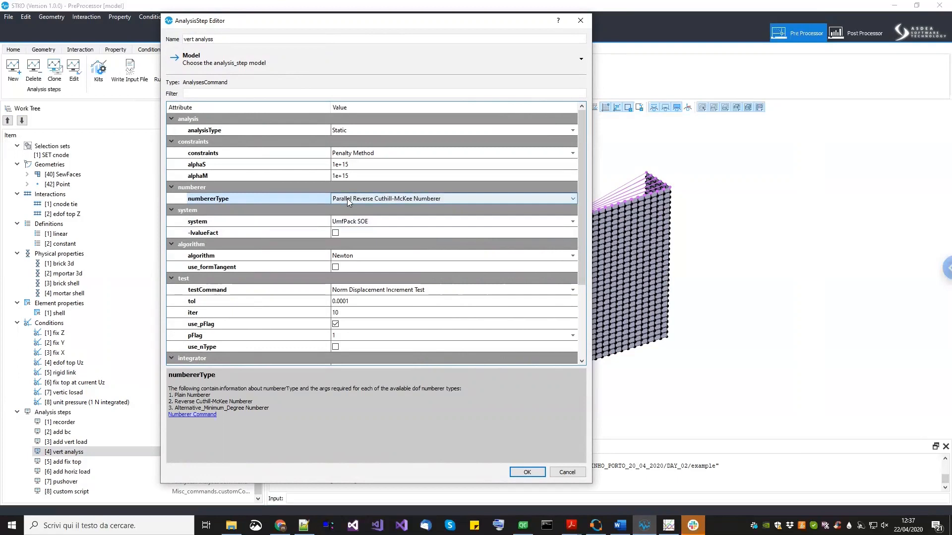
- Set the vert analysis step's system to Mumps and confirm the editor
{"action": "left_click", "coordinate": [367, 222]}
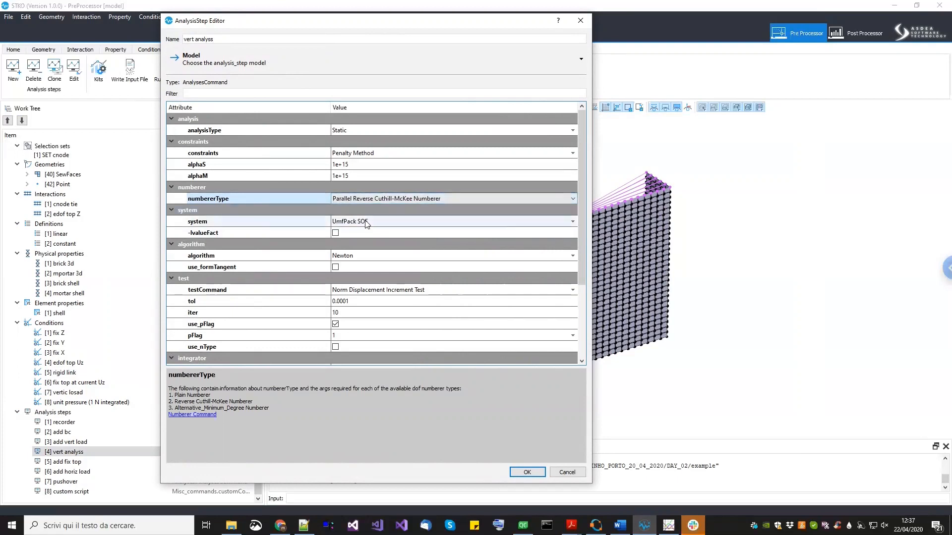
{"action": "left_click", "coordinate": [366, 222]}
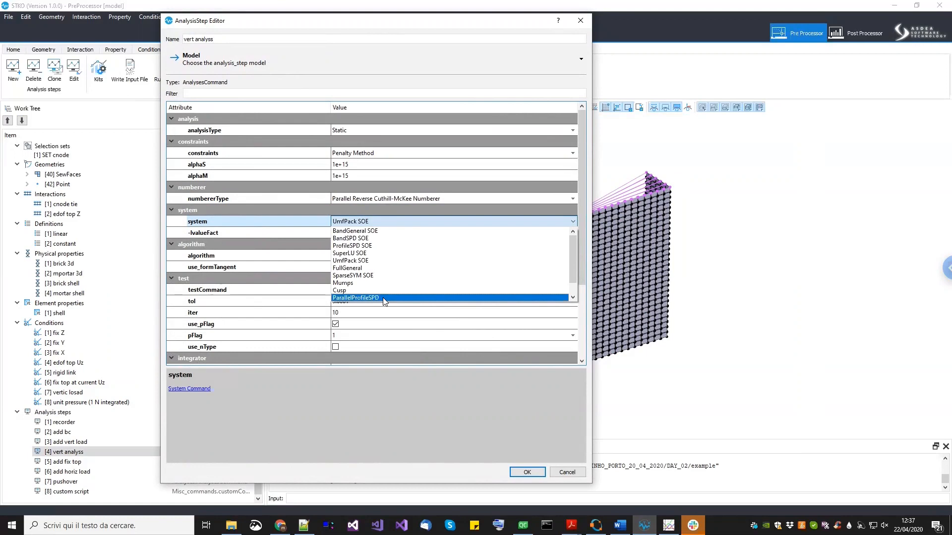
{"action": "left_click", "coordinate": [346, 284]}
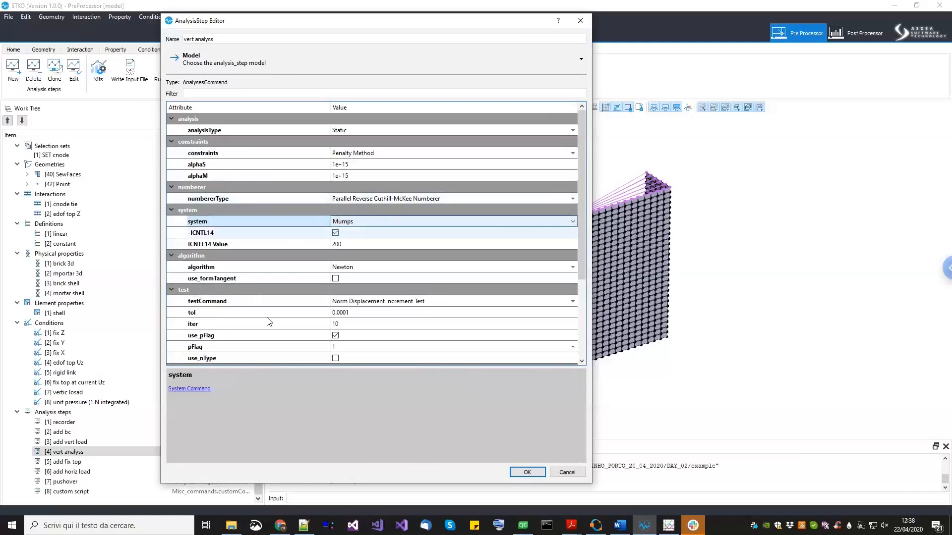
{"action": "left_click", "coordinate": [524, 472]}
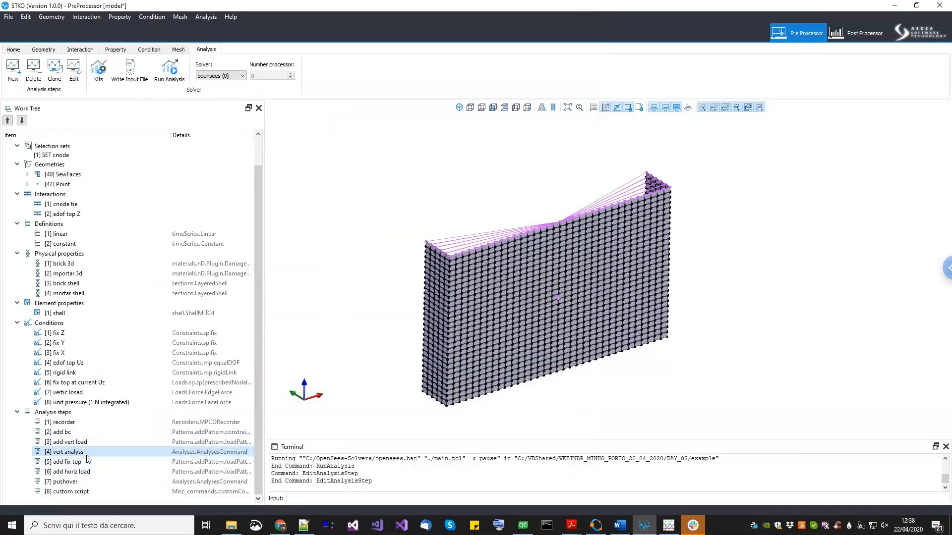
- Edit the pushover step and set its numberer type to Parallel Reverse Cuthill-McKee Numberer
{"action": "left_click", "coordinate": [75, 482]}
{"action": "right_click", "coordinate": [75, 486]}
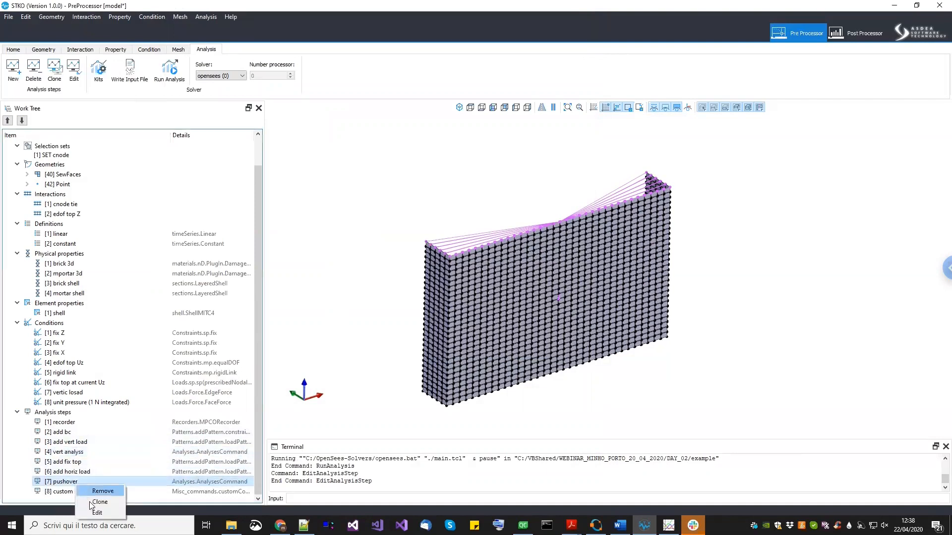
{"action": "left_click", "coordinate": [94, 516]}
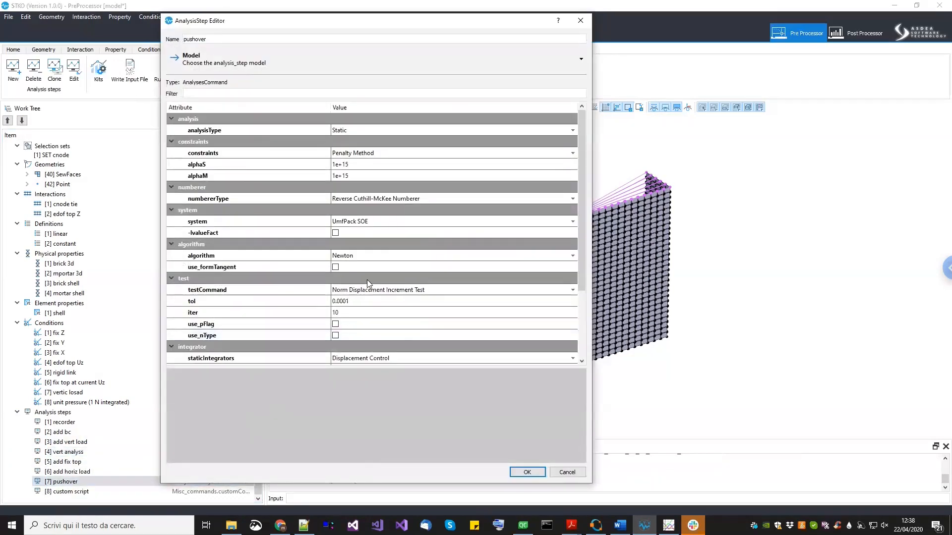
{"action": "left_click", "coordinate": [397, 198]}
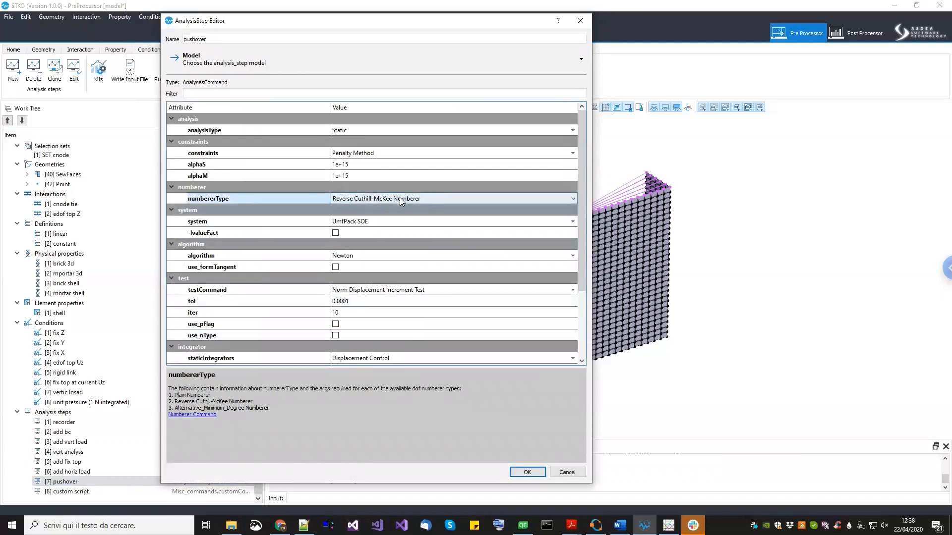
{"action": "left_click", "coordinate": [398, 198]}
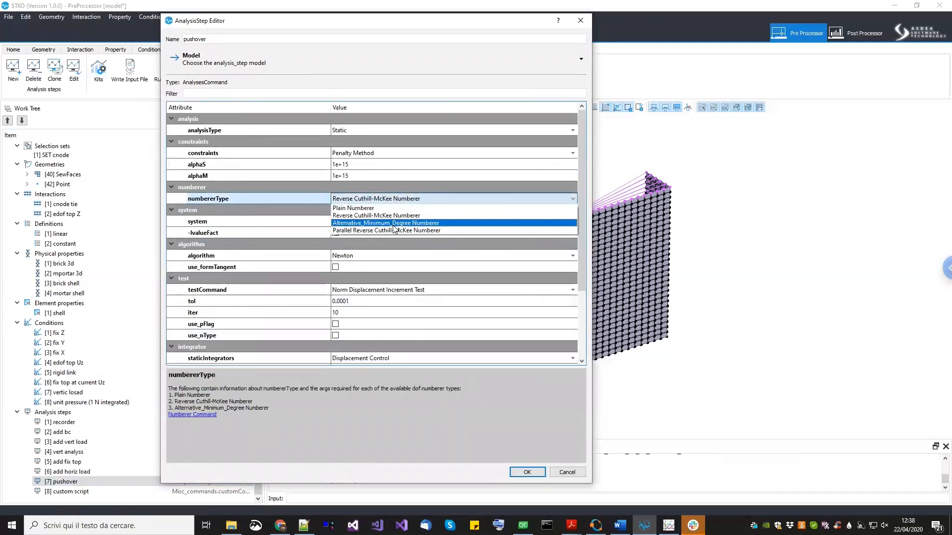
{"action": "left_click", "coordinate": [394, 230]}
- Set the pushover step's system to Mumps
{"action": "left_click", "coordinate": [382, 221]}
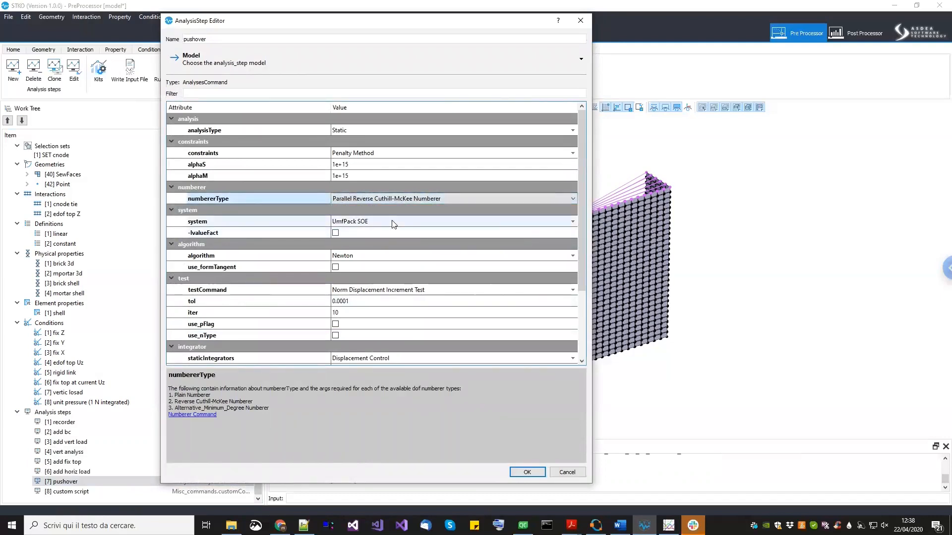
{"action": "left_click", "coordinate": [382, 222]}
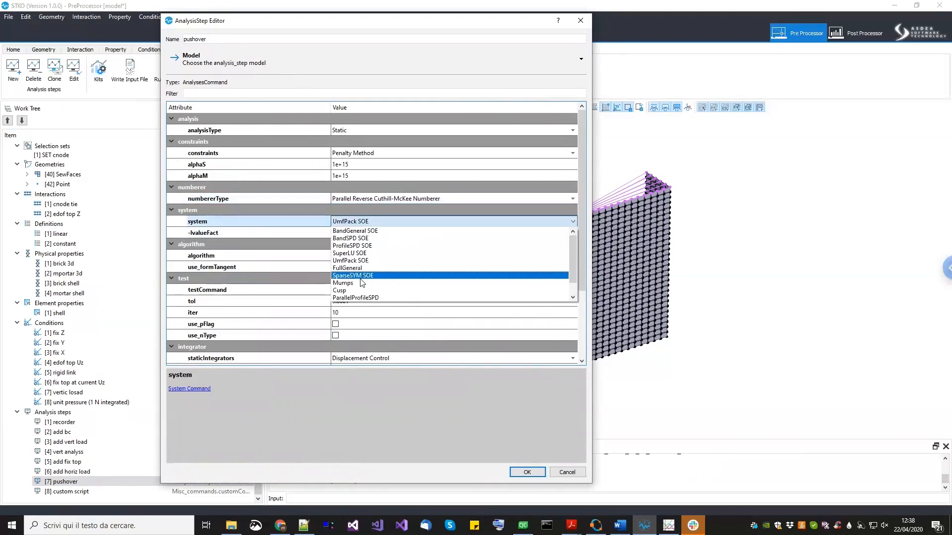
{"action": "left_click", "coordinate": [403, 282]}
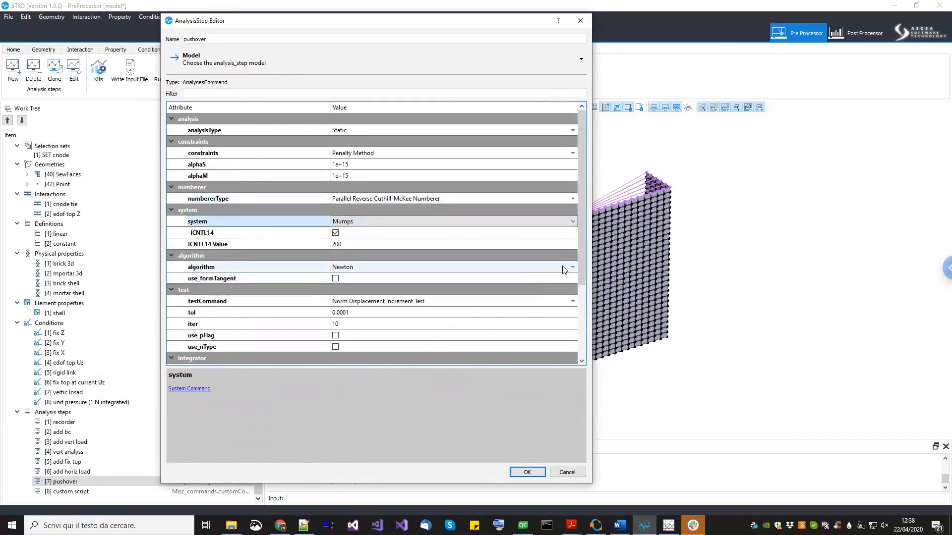
- Set the pushover integrator to Parallel Displacement Control with selection set [1] SET cnode, dof 2, increment 0.35, and confirm
{"action": "left_click_drag", "start_coordinate": [582, 277], "coordinate": [588, 346]}
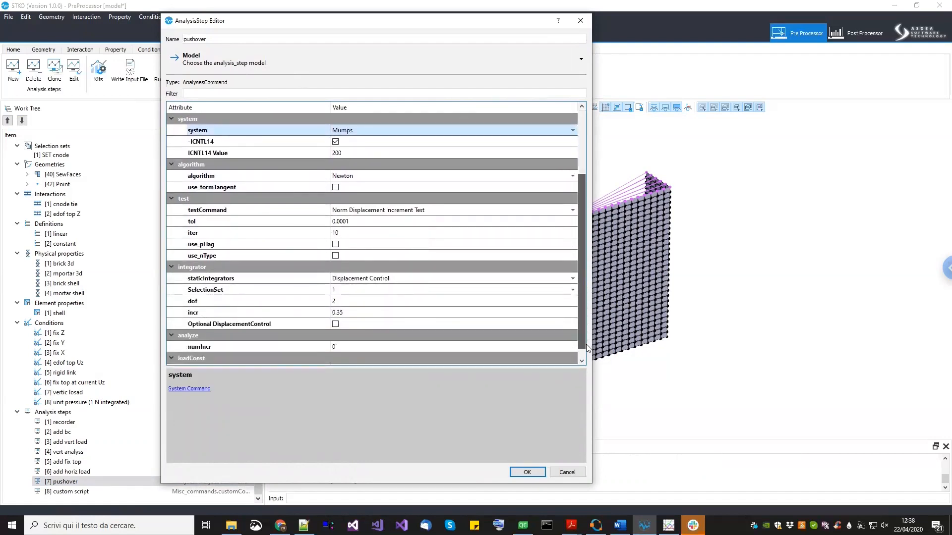
{"action": "left_click", "coordinate": [355, 283]}
{"action": "left_click", "coordinate": [355, 283]}
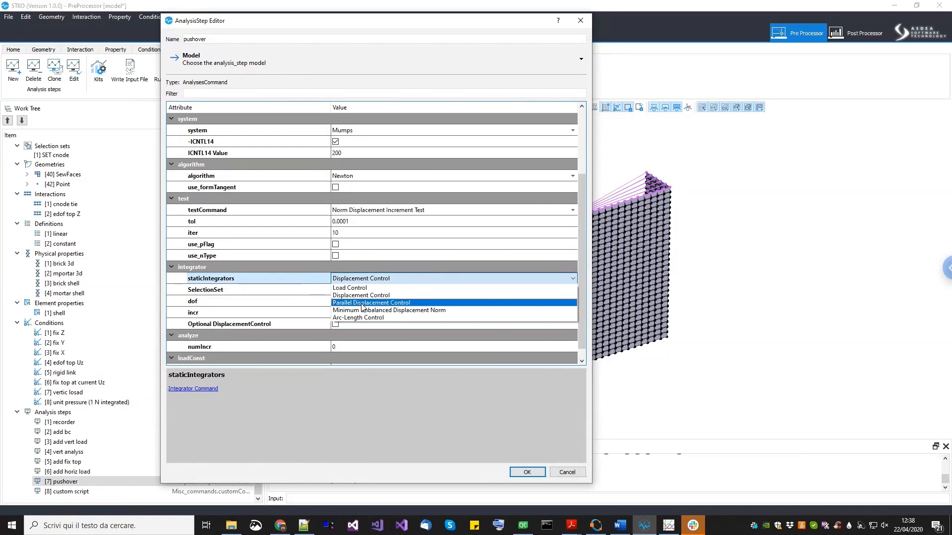
{"action": "left_click", "coordinate": [362, 303]}
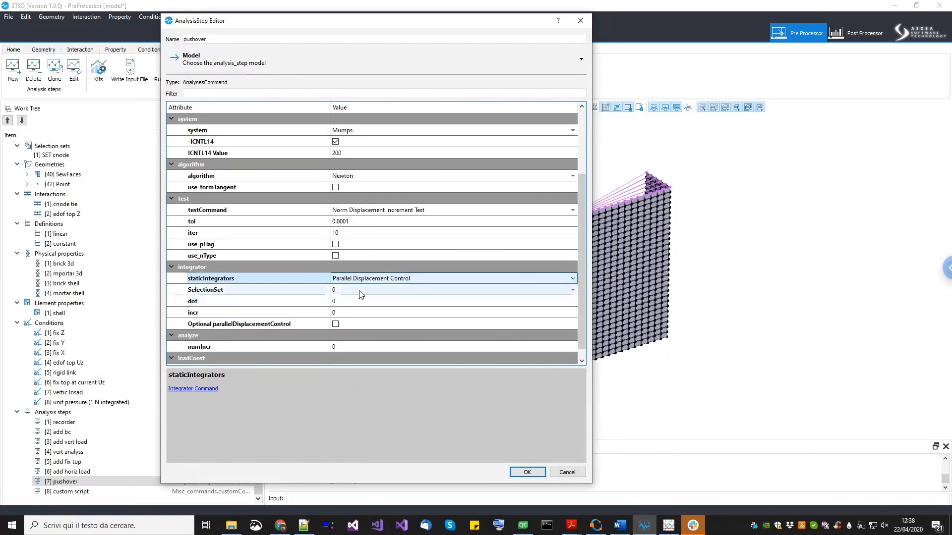
{"action": "left_click", "coordinate": [361, 291]}
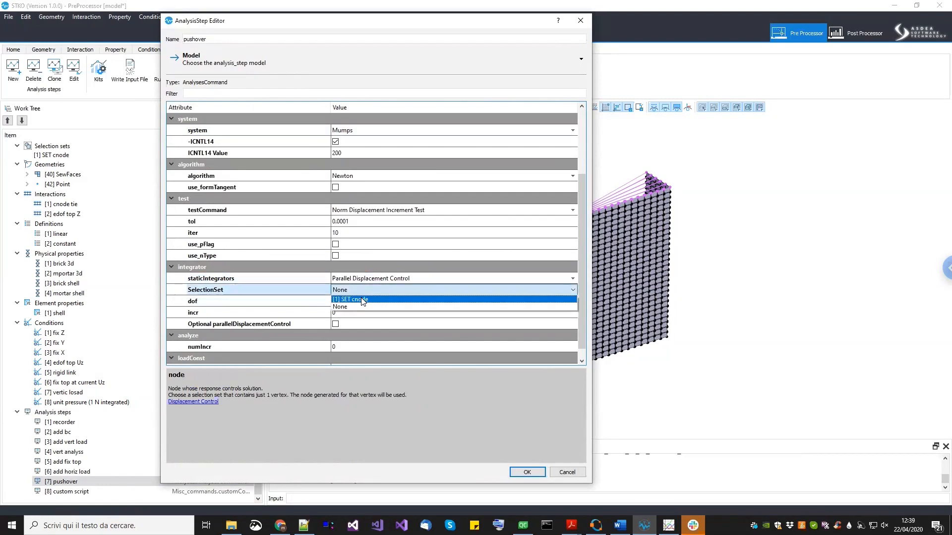
{"action": "left_click", "coordinate": [363, 299]}
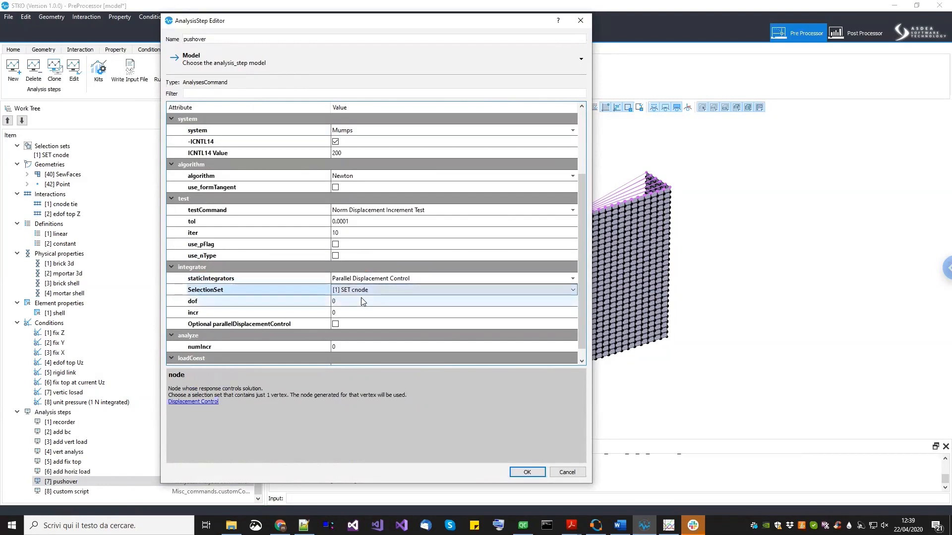
{"action": "left_click", "coordinate": [362, 300]}
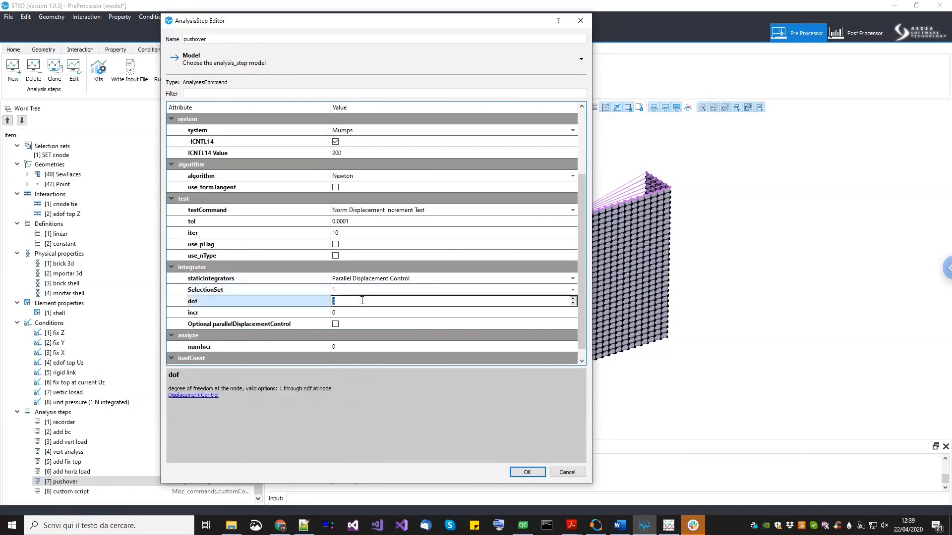
{"action": "left_click", "coordinate": [358, 312]}
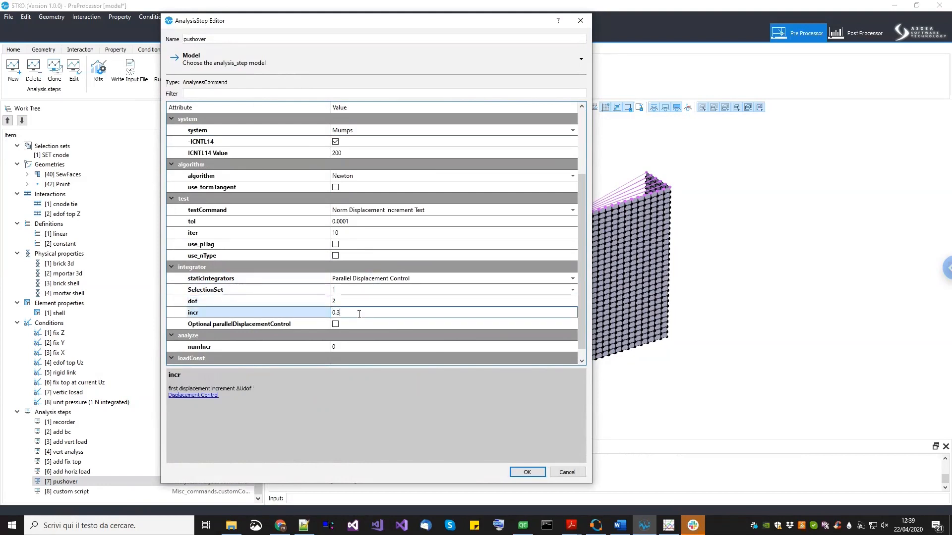
{"action": "key", "text": "Return"}
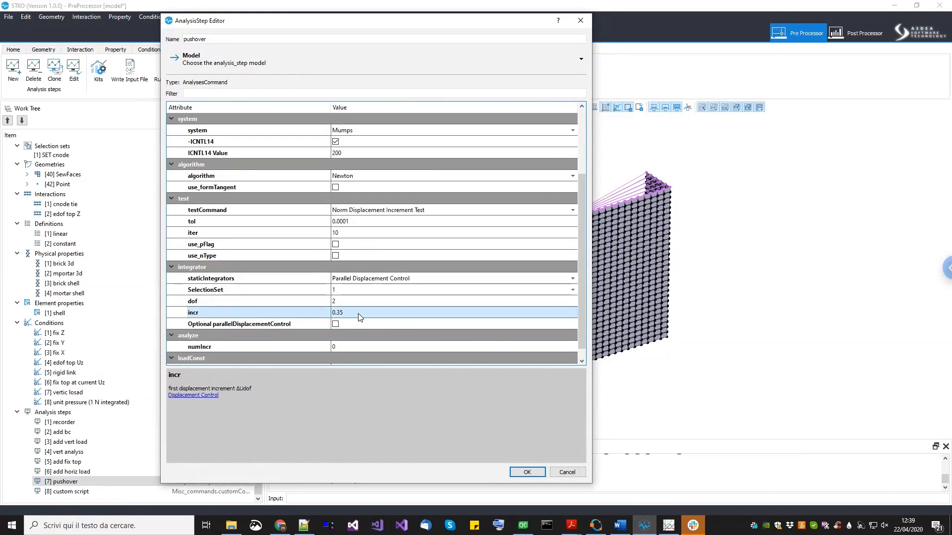
{"action": "left_click", "coordinate": [526, 472]}
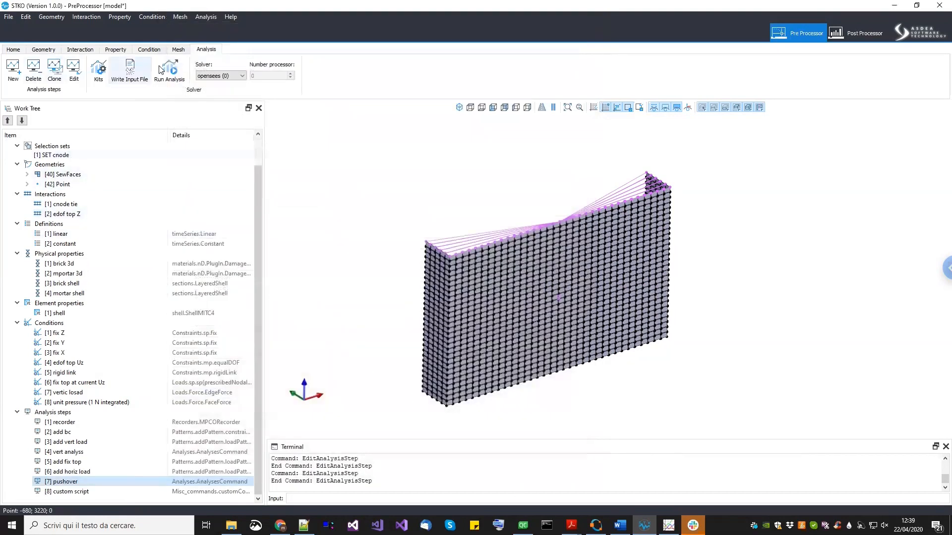
- Open Task Manager's CPU performance view and switch the graph to show logical processors
{"action": "left_click", "coordinate": [180, 52]}
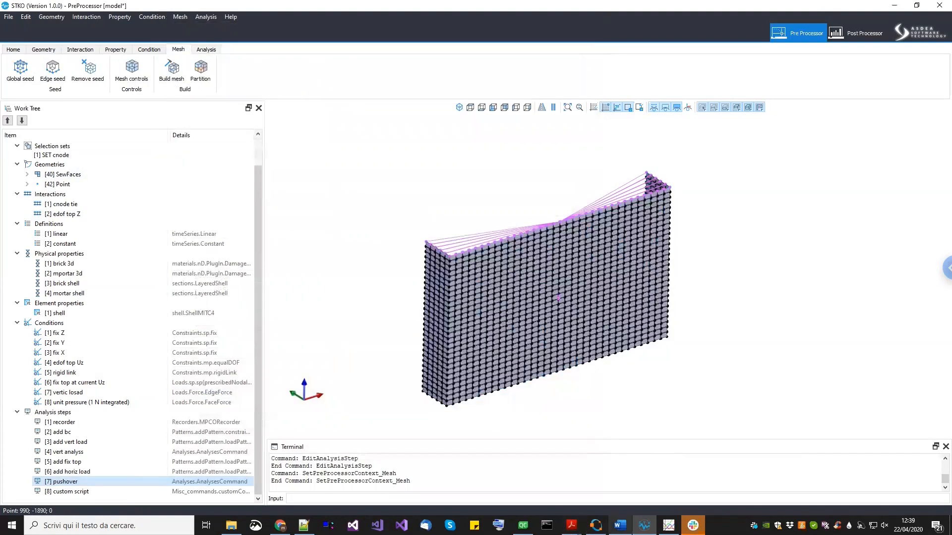
{"action": "left_click", "coordinate": [692, 525]}
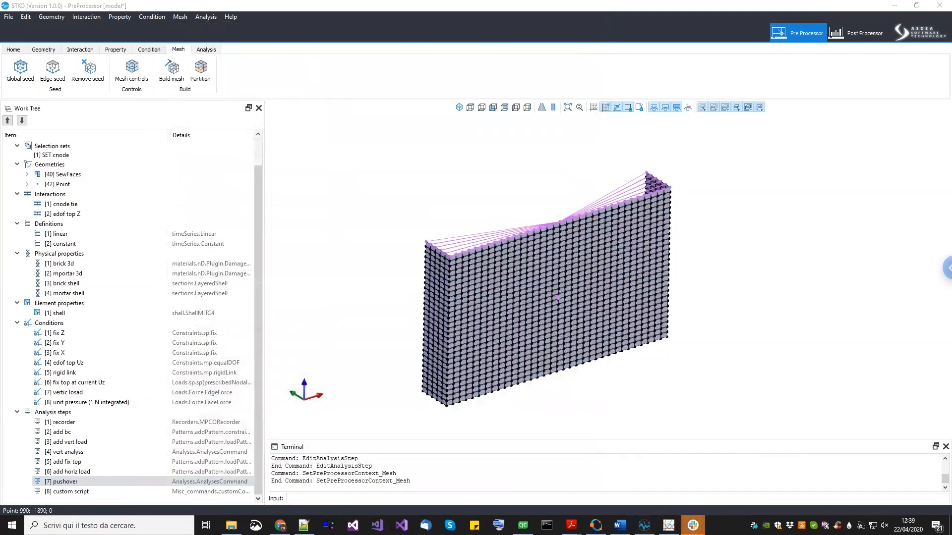
{"action": "right_click", "coordinate": [719, 527]}
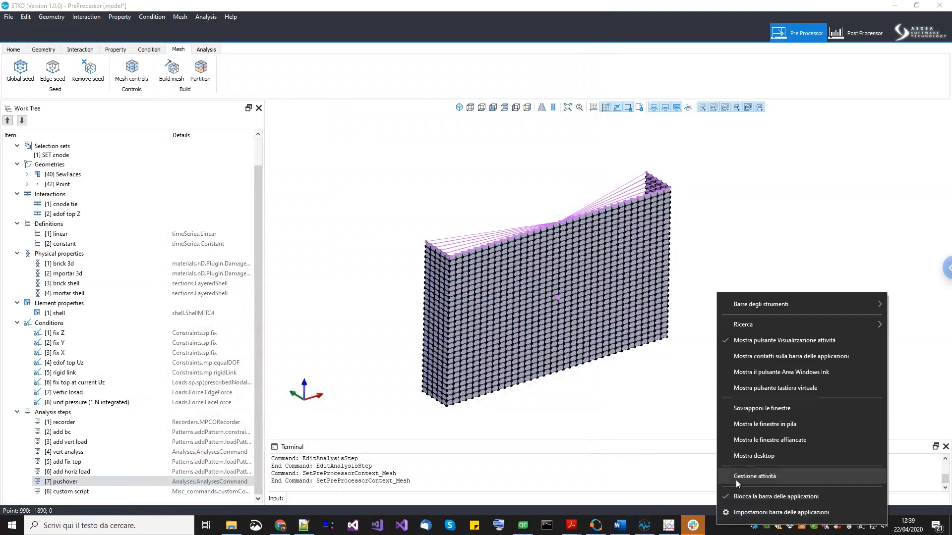
{"action": "left_click", "coordinate": [755, 476]}
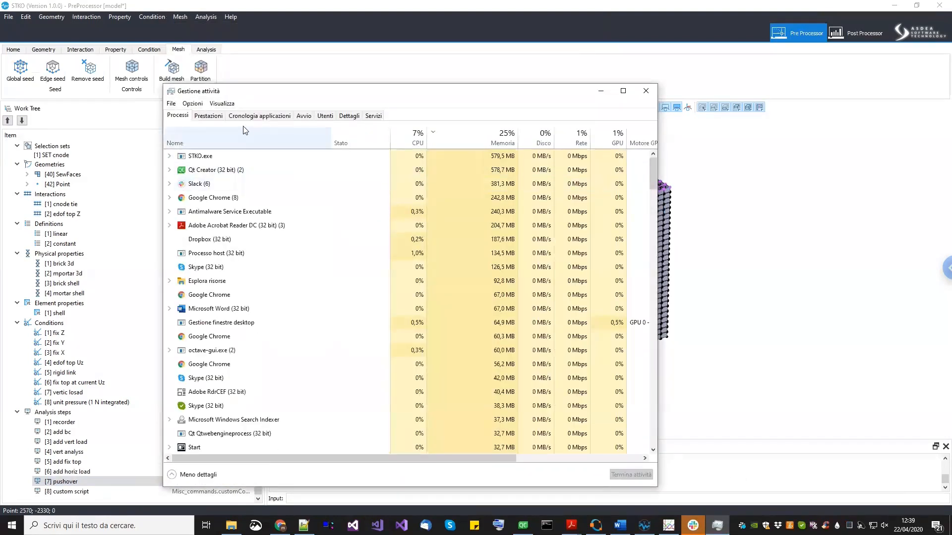
{"action": "left_click", "coordinate": [208, 116]}
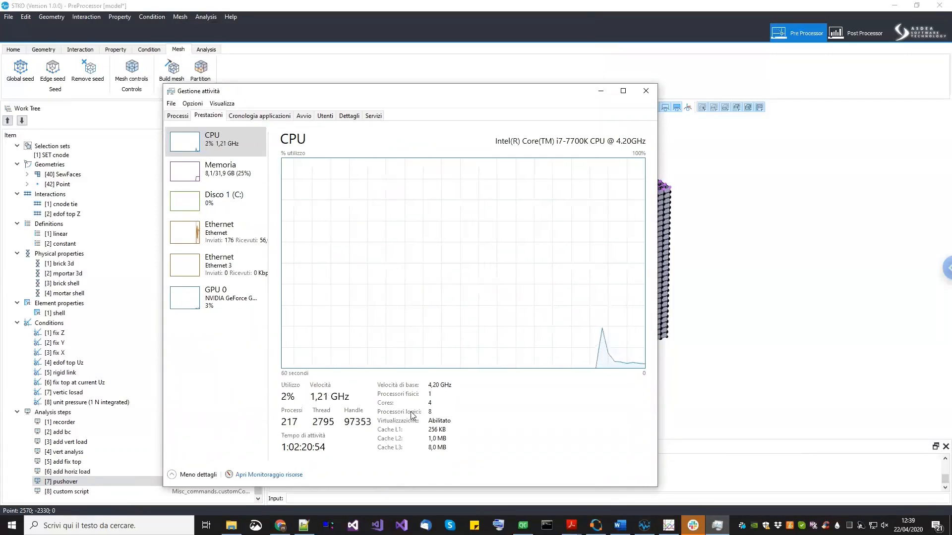
{"action": "right_click", "coordinate": [411, 294]}
{"action": "mouse_move", "coordinate": [539, 300]}
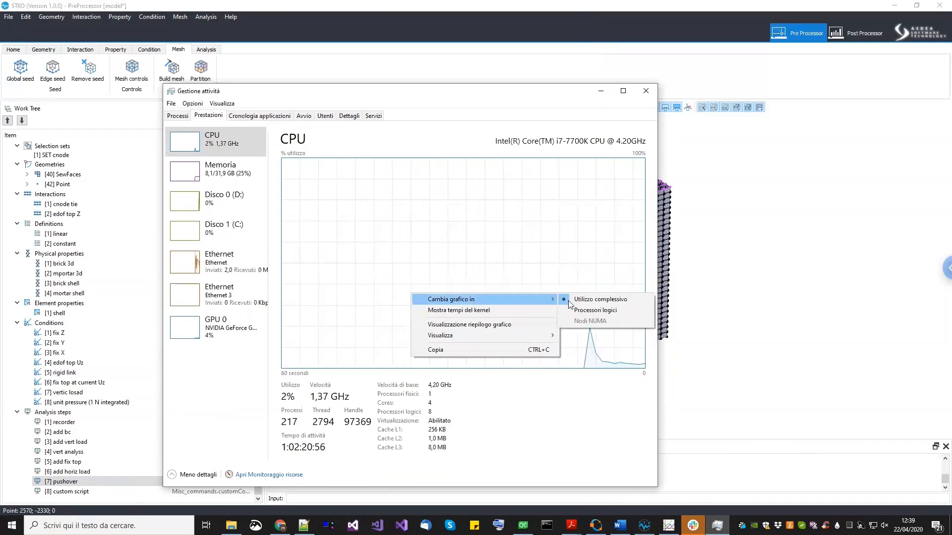
{"action": "left_click", "coordinate": [597, 311]}
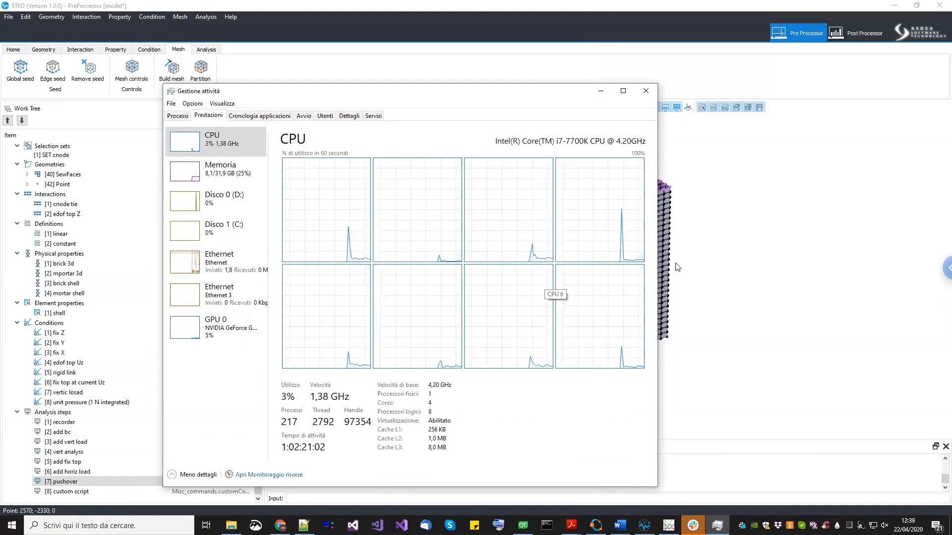
- Return to the model and partition the mesh into 8 partitions
{"action": "left_click", "coordinate": [759, 289]}
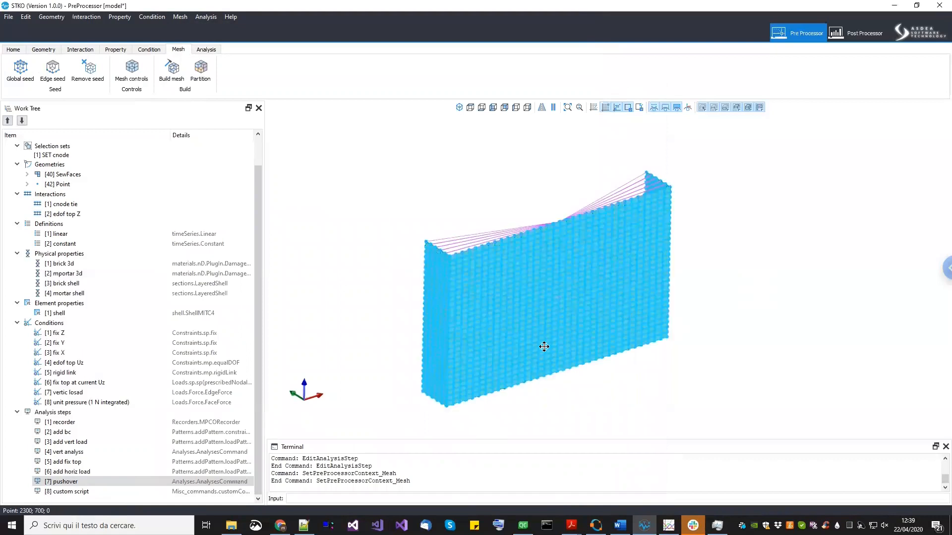
{"action": "middle_click_drag", "start_coordinate": [547, 331], "coordinate": [553, 320]}
{"action": "left_click", "coordinate": [194, 70]}
{"action": "left_click_drag", "start_coordinate": [459, 185], "coordinate": [235, 194]}
{"action": "left_click_drag", "start_coordinate": [328, 210], "coordinate": [307, 209]}
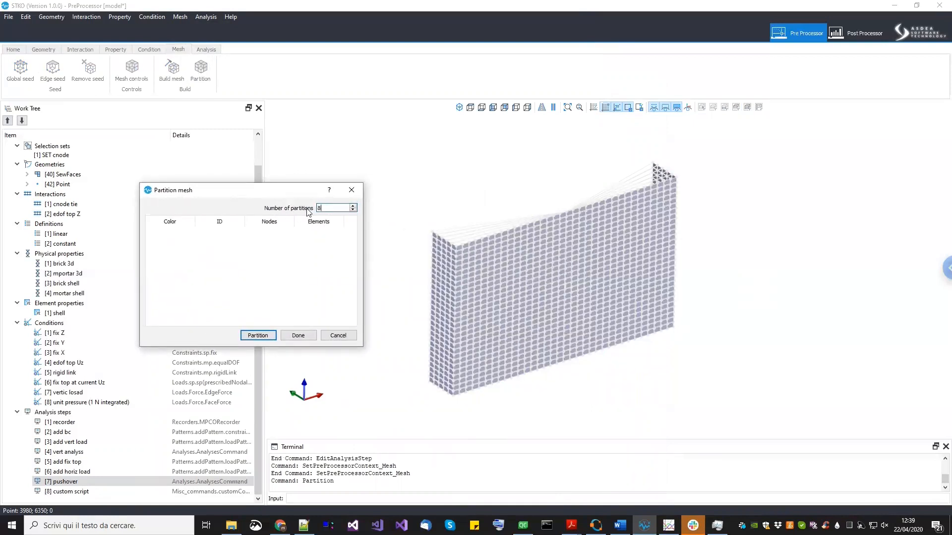
{"action": "left_click", "coordinate": [256, 336]}
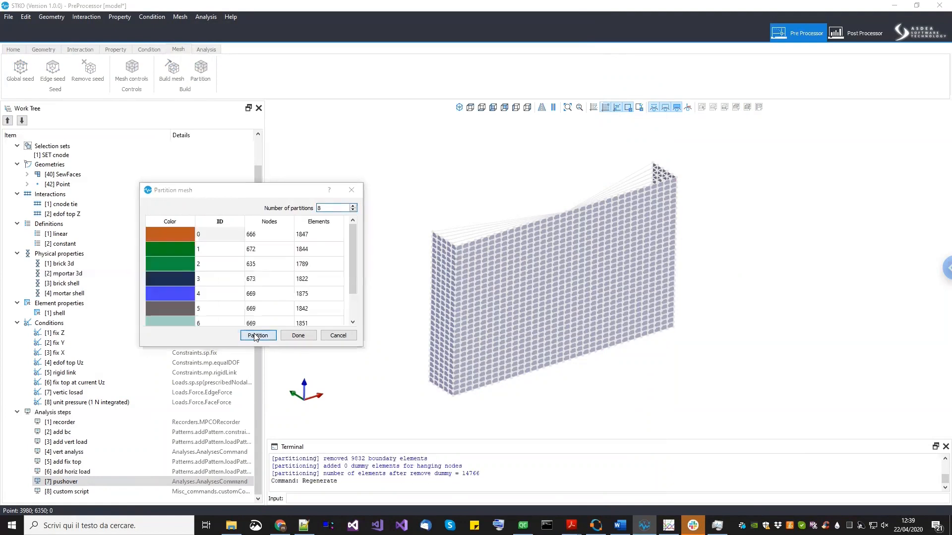
- Repartition the mesh with 5 partitions
{"action": "middle_click_drag", "start_coordinate": [598, 399], "coordinate": [609, 408]}
{"action": "scroll", "coordinate": [602, 399], "scroll_direction": "up", "scroll_amount": 2}
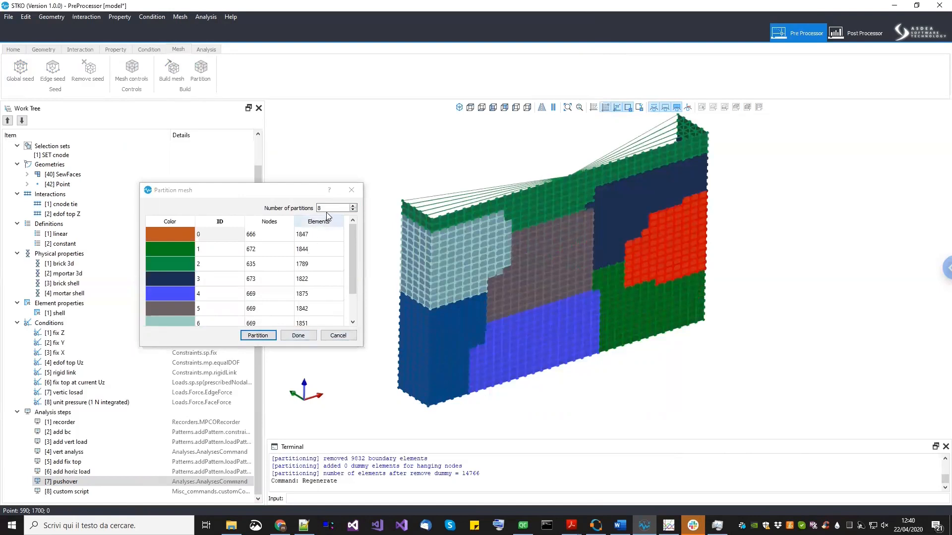
{"action": "left_click", "coordinate": [311, 207]}
{"action": "type", "text": "5"}
{"action": "left_click", "coordinate": [268, 335]}
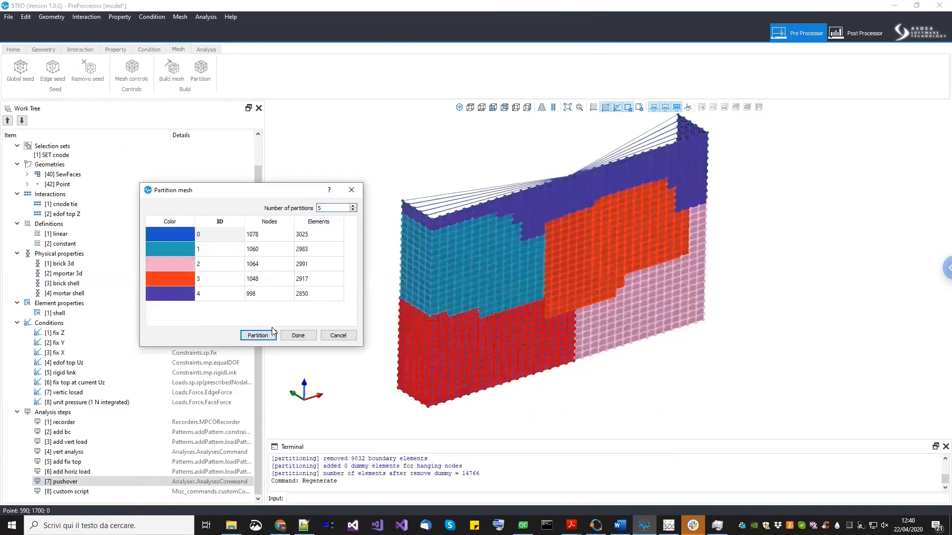
- Repartition the mesh back to 8 partitions and close the Partition mesh dialog
{"action": "left_click", "coordinate": [309, 206]}
{"action": "type", "text": "8"}
{"action": "left_click", "coordinate": [257, 335]}
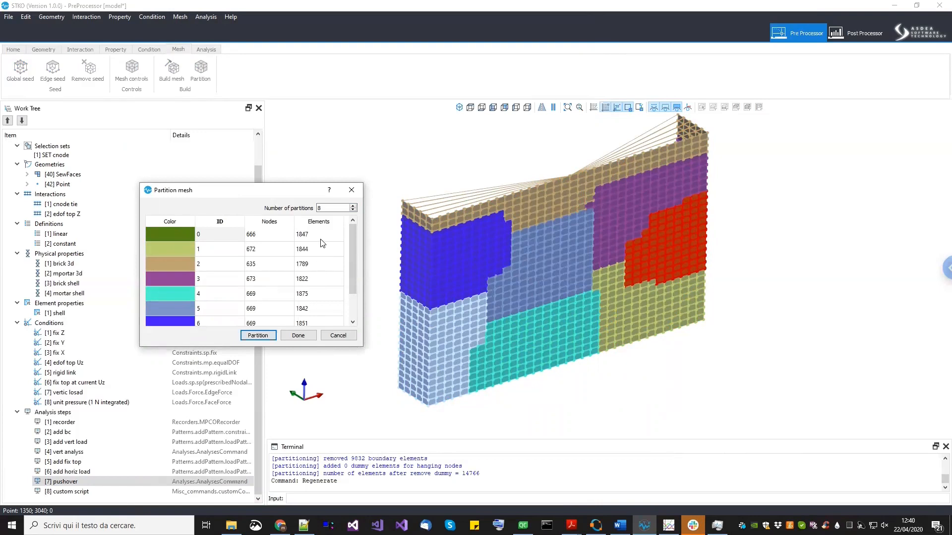
{"action": "left_click", "coordinate": [295, 335]}
- Save the model document
{"action": "middle_click_drag", "start_coordinate": [378, 382], "coordinate": [379, 391]}
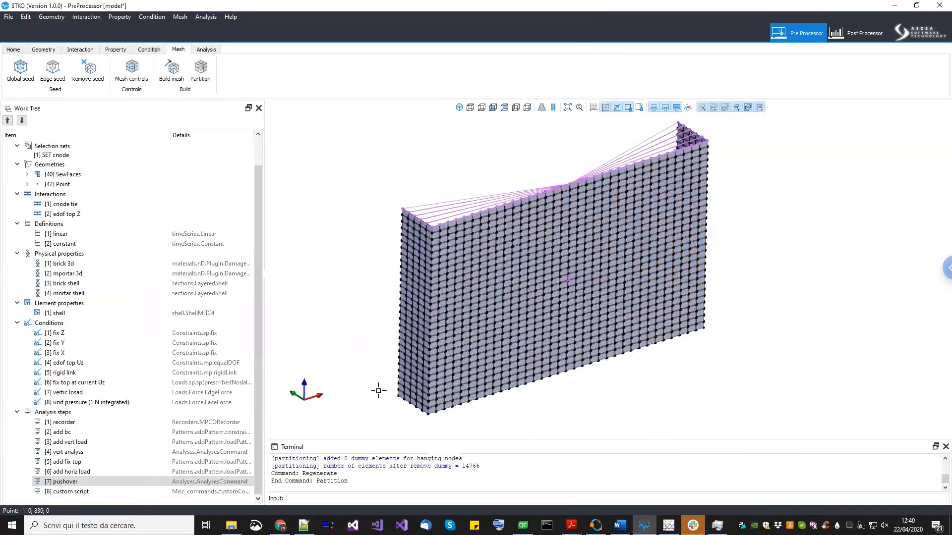
{"action": "left_click", "coordinate": [9, 16]}
{"action": "left_click", "coordinate": [19, 52]}
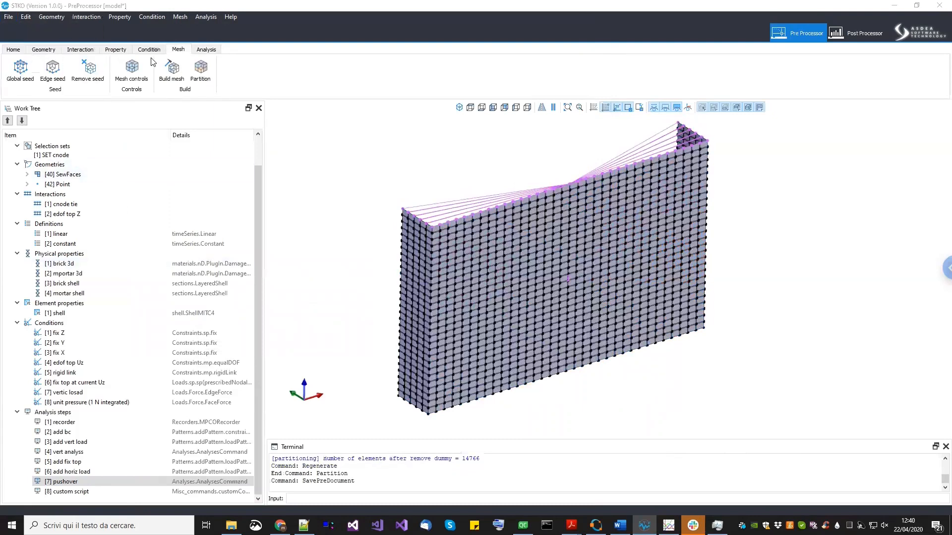
- Set the solver to openseesmp and run the analysis, selecting the example folder
{"action": "left_click", "coordinate": [206, 50]}
{"action": "left_click", "coordinate": [214, 77]}
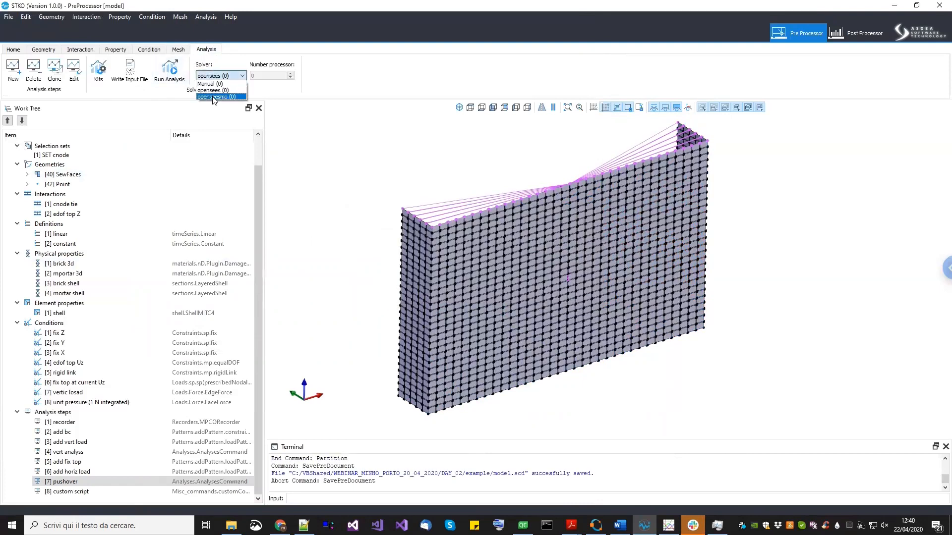
{"action": "left_click", "coordinate": [214, 97]}
{"action": "left_click", "coordinate": [174, 74]}
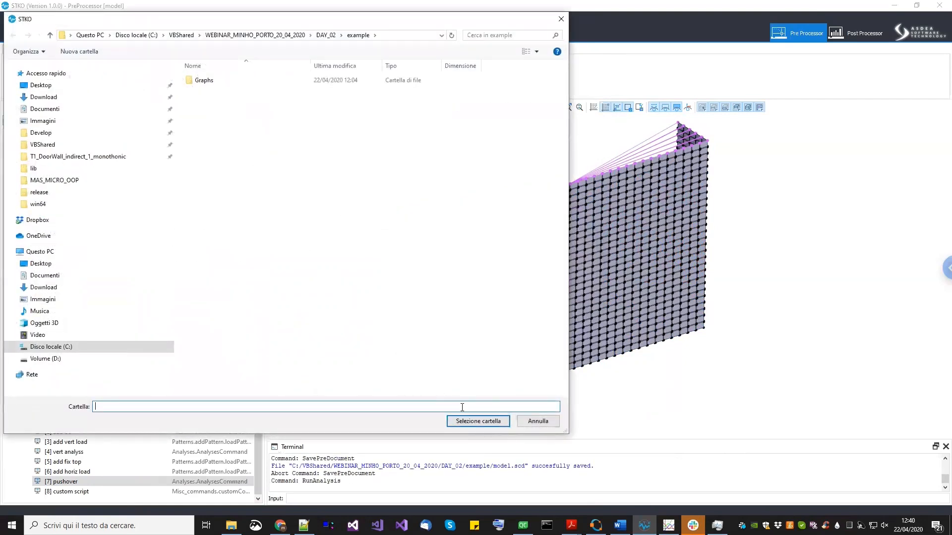
{"action": "left_click", "coordinate": [470, 422]}
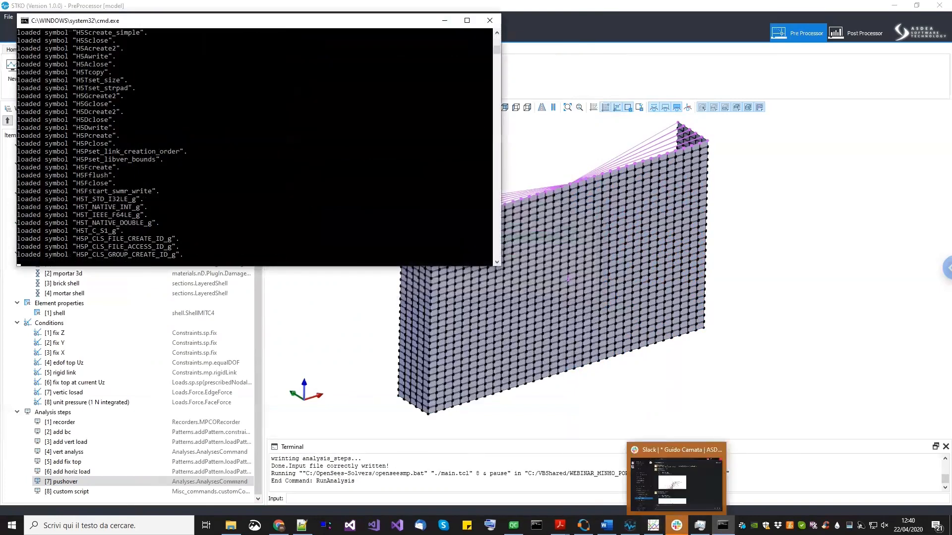
- Stop the running analysis in the console window and terminate the batch process
{"action": "left_click", "coordinate": [676, 525]}
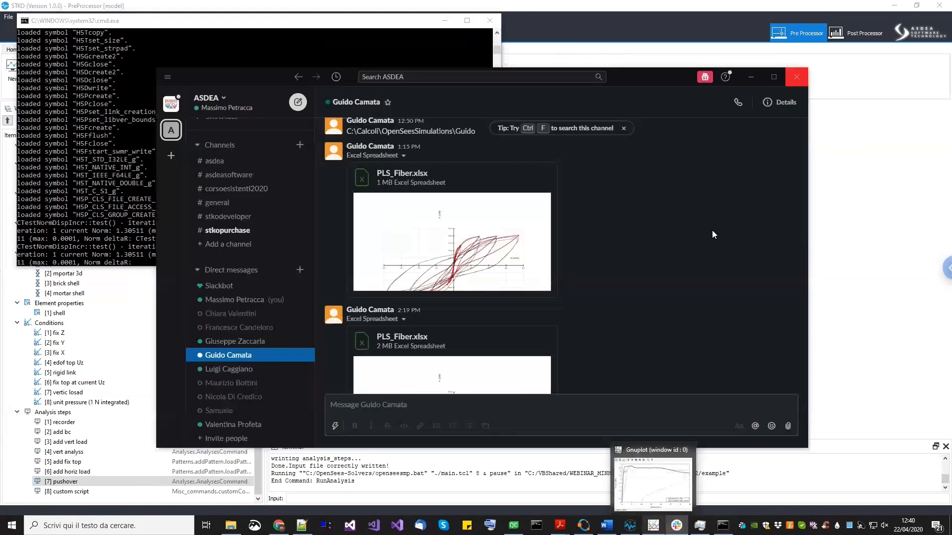
{"action": "left_click", "coordinate": [749, 78]}
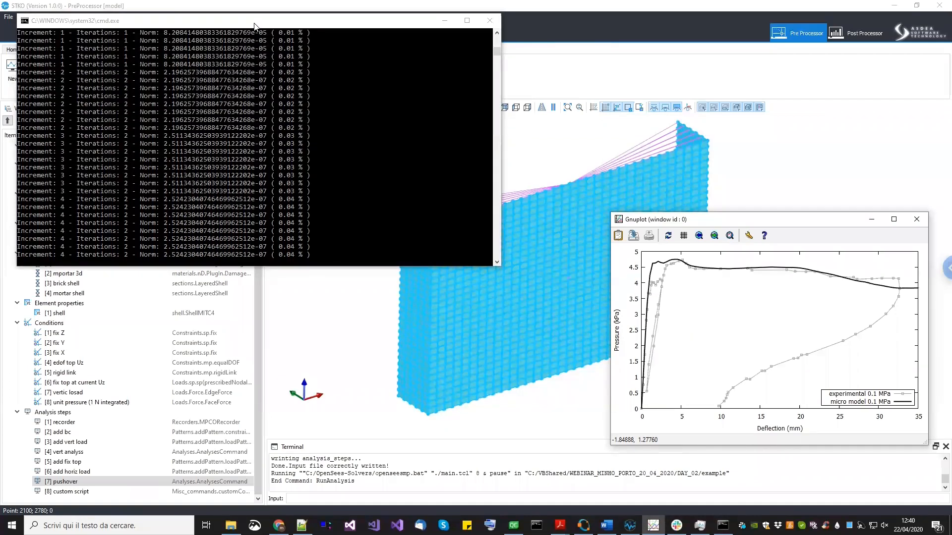
{"action": "left_click", "coordinate": [255, 25]}
{"action": "key", "text": "ctrl+c"}
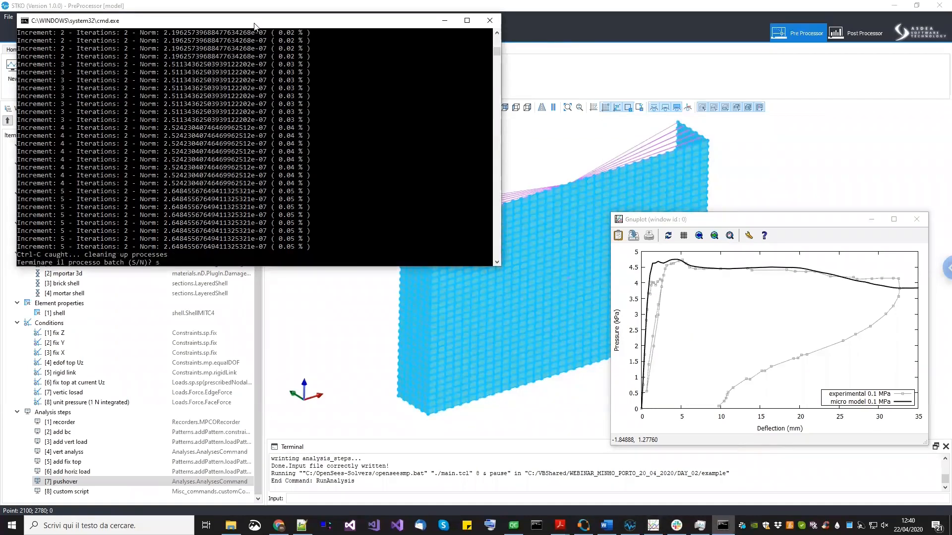
{"action": "type", "text": "s"}
{"action": "key", "text": "Return"}
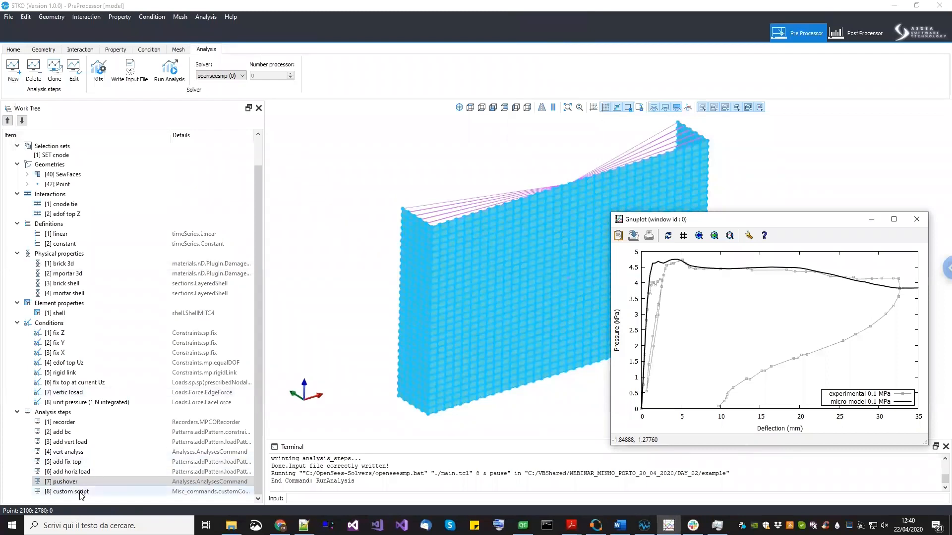
- Comment out the 'set process_id 0' line in the custom script step's TCL script and confirm both dialogs
{"action": "right_click", "coordinate": [81, 494]}
{"action": "left_click", "coordinate": [97, 522]}
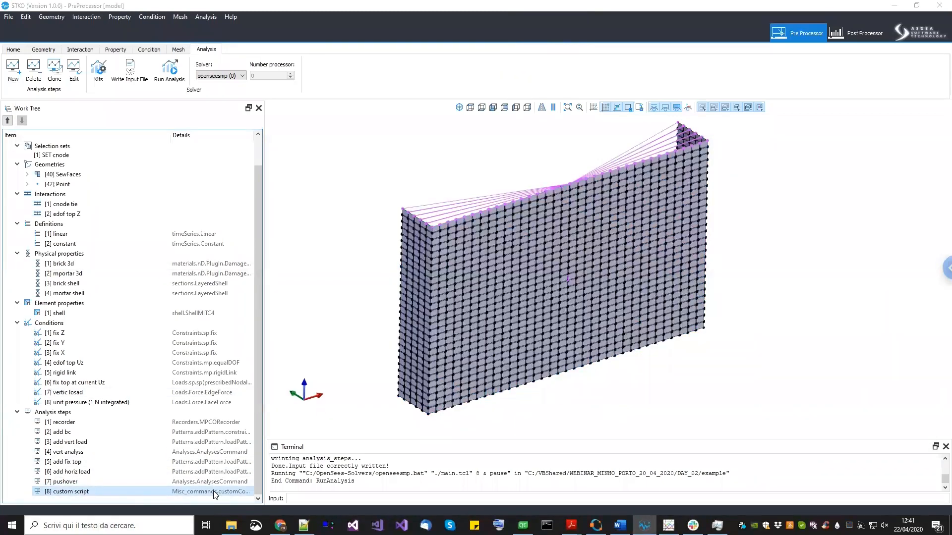
{"action": "left_click", "coordinate": [578, 129]}
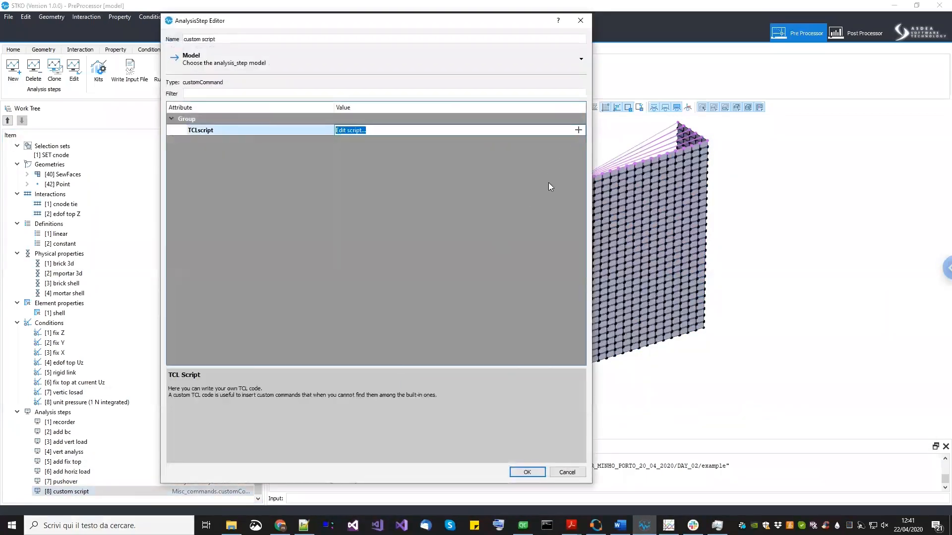
{"action": "left_click_drag", "start_coordinate": [441, 318], "coordinate": [635, 476]}
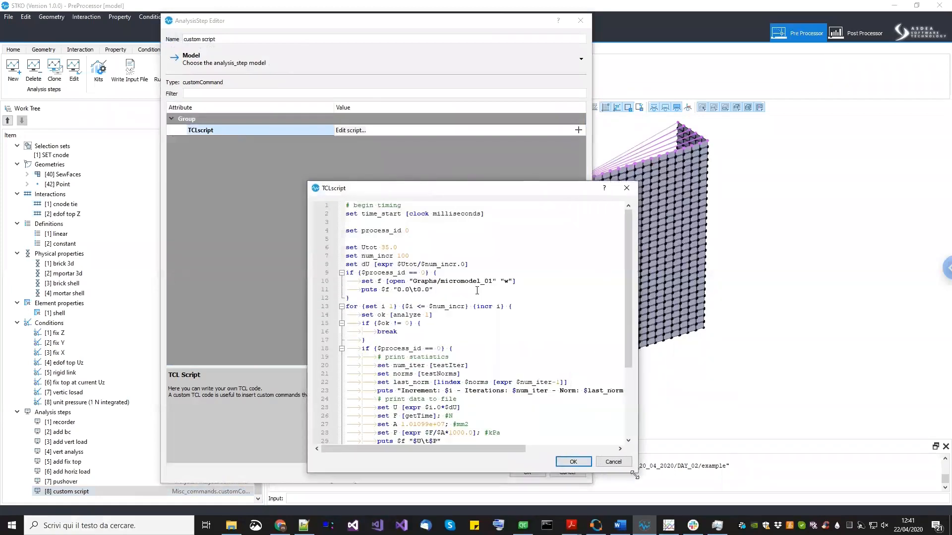
{"action": "left_click", "coordinate": [347, 230]}
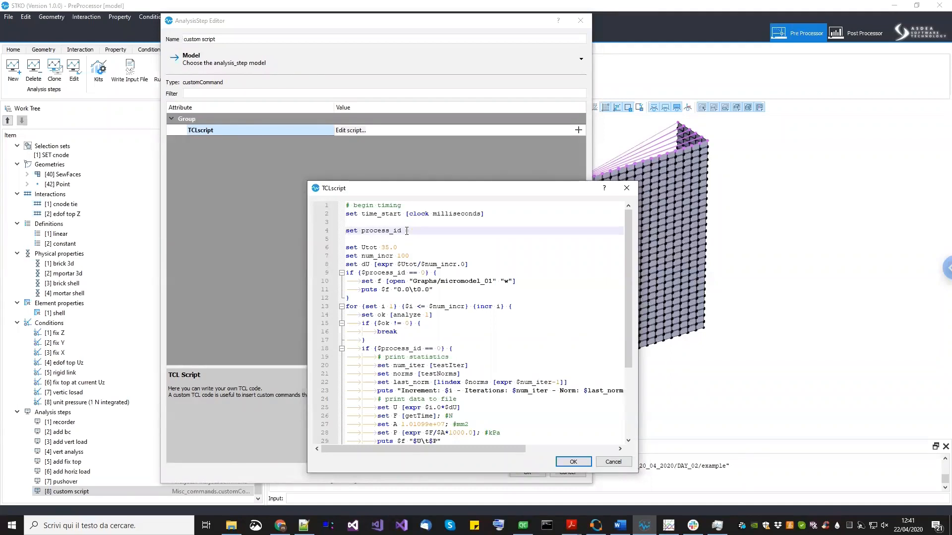
{"action": "left_click_drag", "start_coordinate": [418, 230], "coordinate": [338, 230]}
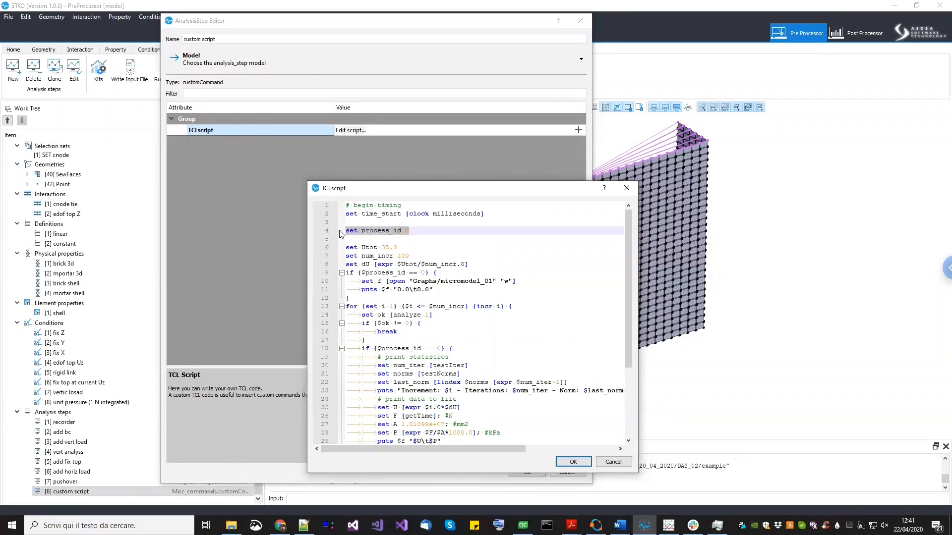
{"action": "left_click", "coordinate": [346, 233]}
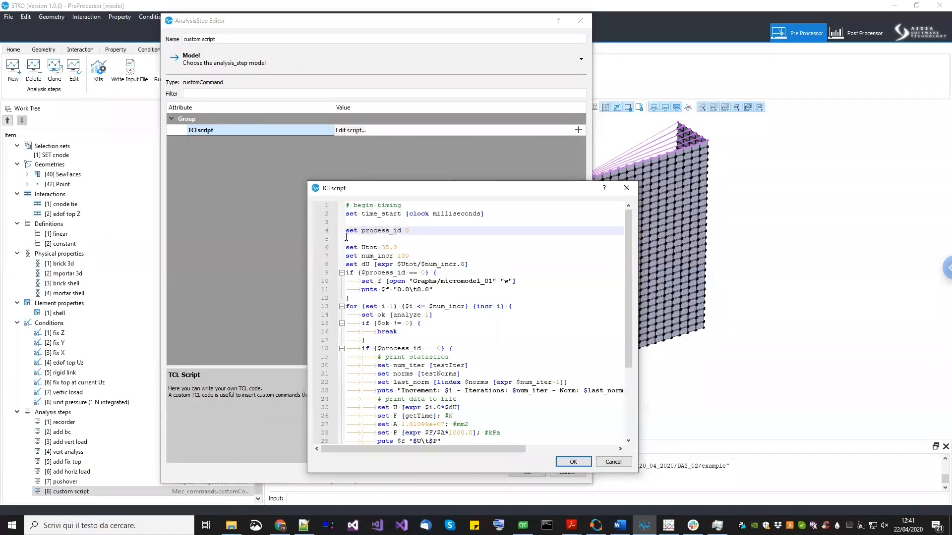
{"action": "type", "text": "#"}
{"action": "double_click", "coordinate": [395, 233]}
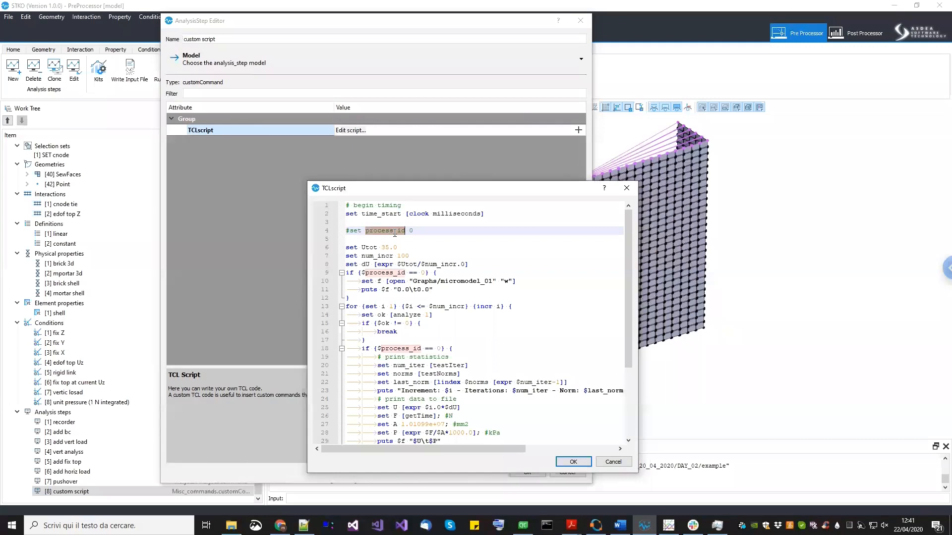
{"action": "left_click", "coordinate": [573, 462]}
{"action": "left_click", "coordinate": [527, 472]}
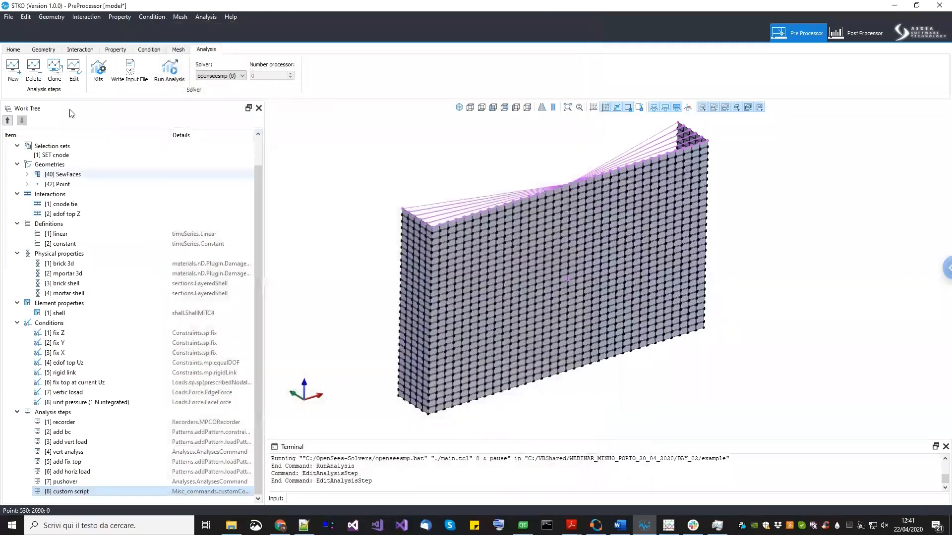
- Save the model and run the analysis again in the example folder
{"action": "left_click", "coordinate": [9, 16]}
{"action": "left_click", "coordinate": [22, 51]}
{"action": "left_click", "coordinate": [162, 80]}
{"action": "left_click", "coordinate": [163, 79]}
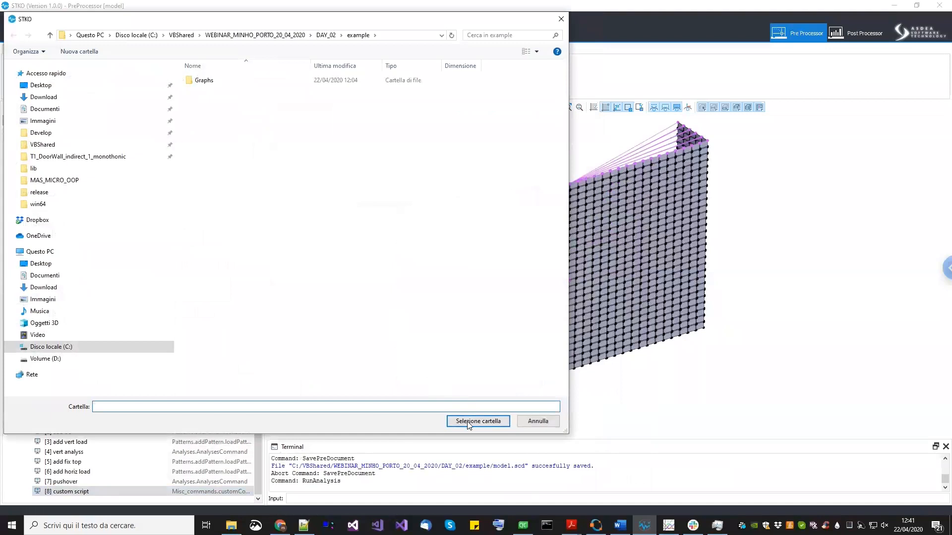
{"action": "left_click", "coordinate": [467, 421]}
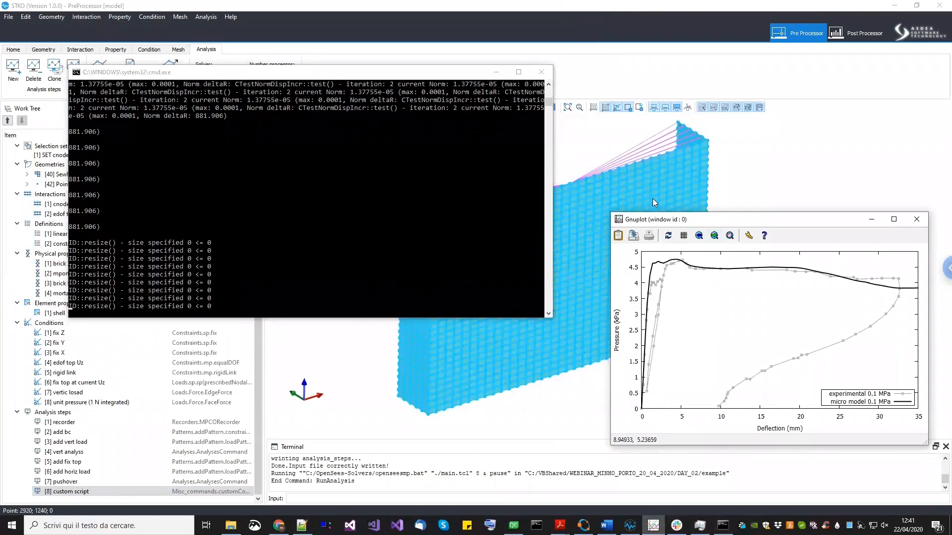
- Refresh the Gnuplot pressure–deflection plot to monitor the analysis progress
{"action": "left_click_drag", "start_coordinate": [654, 219], "coordinate": [582, 198]}
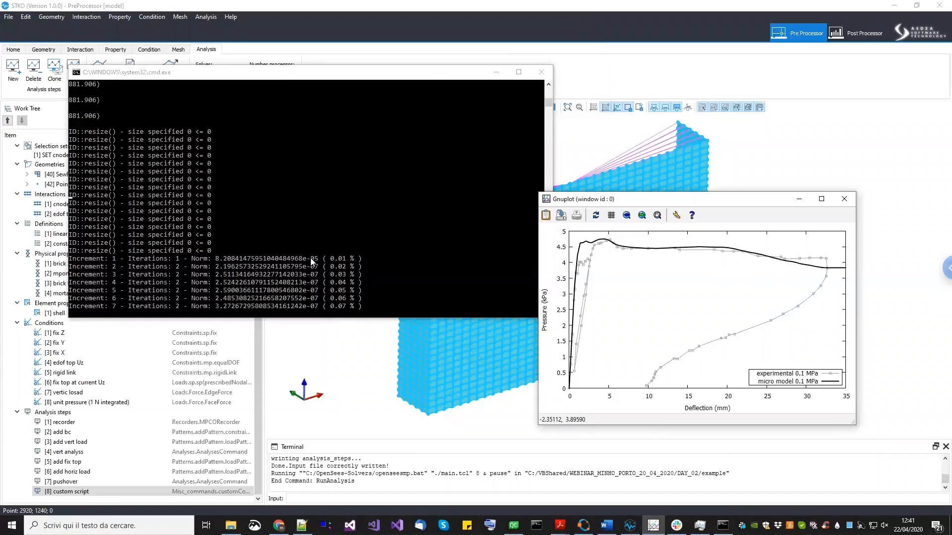
{"action": "left_click", "coordinate": [595, 216]}
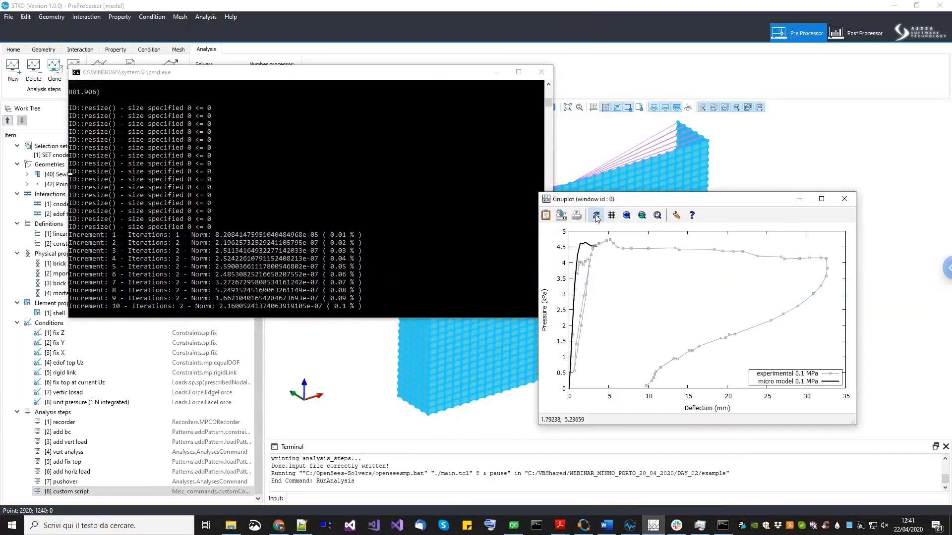
{"action": "left_click", "coordinate": [186, 491]}
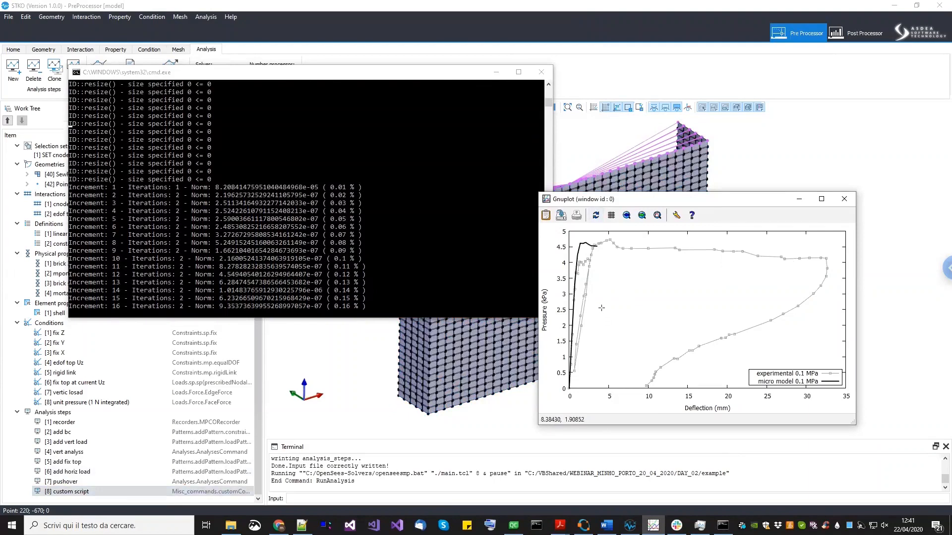
{"action": "left_click", "coordinate": [596, 215]}
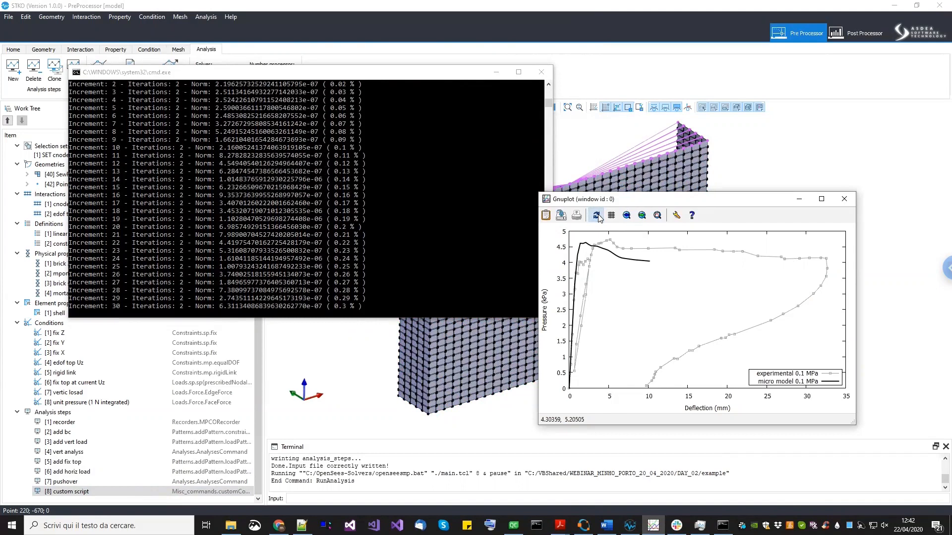
{"action": "left_click", "coordinate": [722, 186]}
{"action": "middle_click_drag", "start_coordinate": [656, 221], "coordinate": [651, 218]}
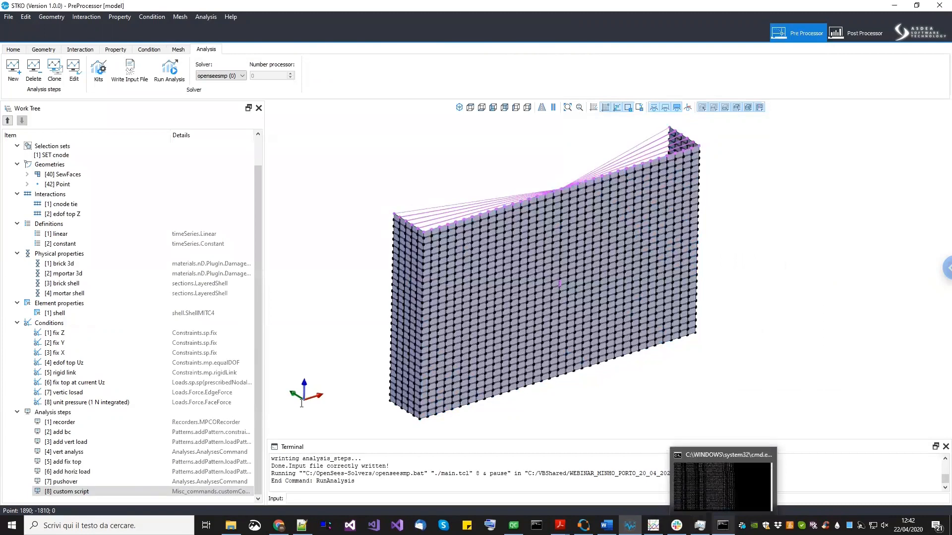
- Review the running analysis console output and the wall model in the viewport
{"action": "left_click_drag", "start_coordinate": [258, 375], "coordinate": [262, 346]}
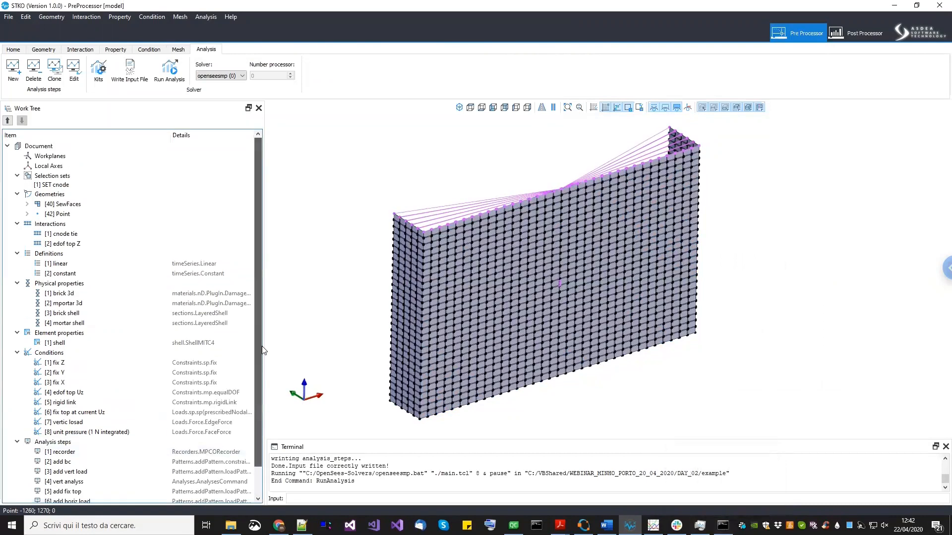
{"action": "scroll", "coordinate": [261, 412], "scroll_direction": "down", "scroll_amount": 1}
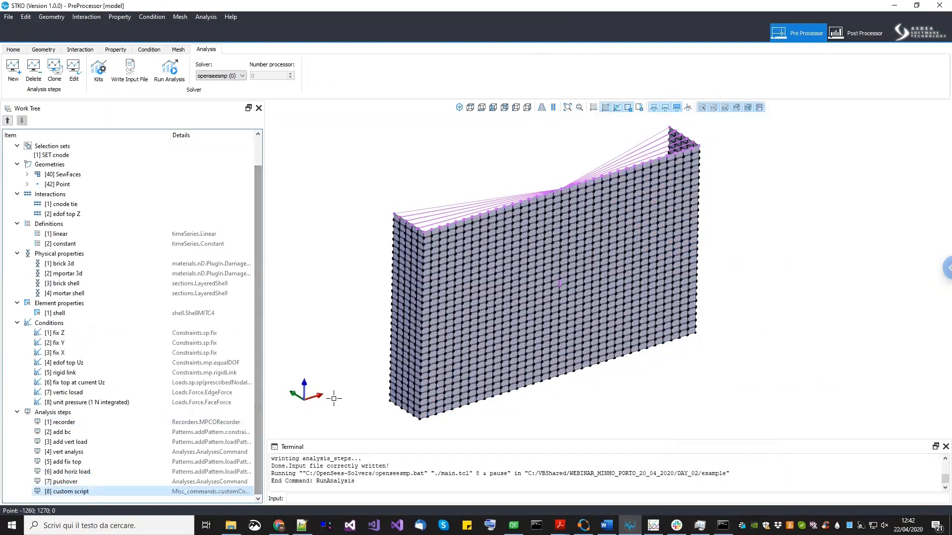
{"action": "left_click", "coordinate": [723, 525]}
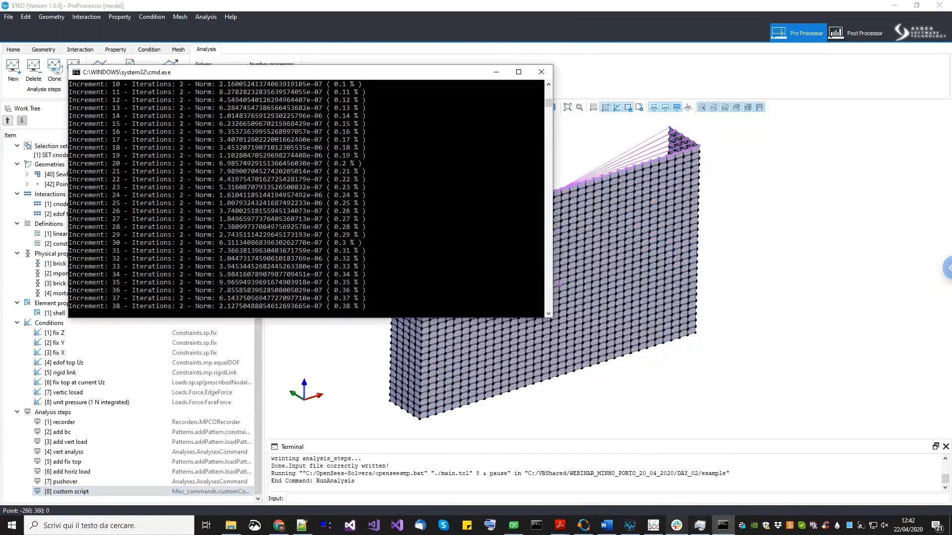
{"action": "left_click", "coordinate": [653, 525]}
{"action": "left_click_drag", "start_coordinate": [585, 199], "coordinate": [671, 356]}
{"action": "left_click", "coordinate": [682, 374]}
{"action": "left_click", "coordinate": [675, 272]}
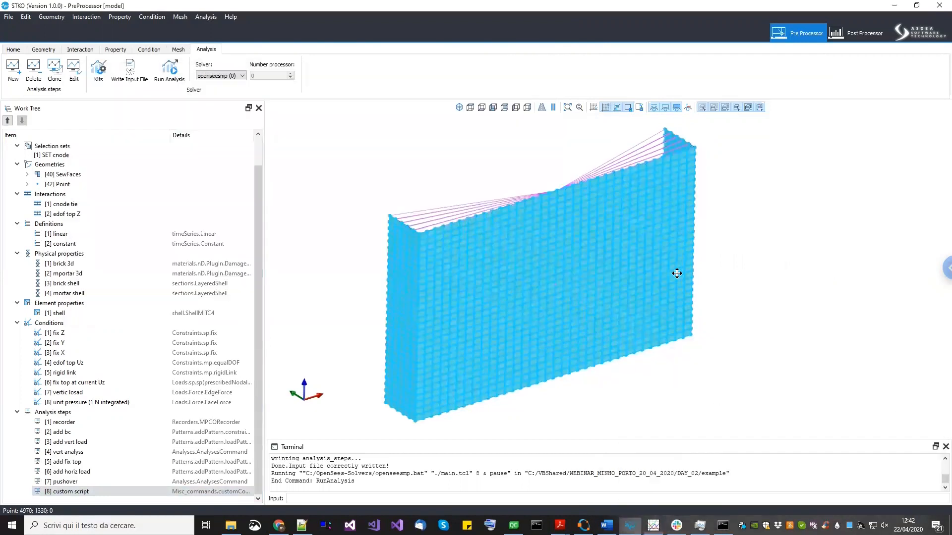
{"action": "scroll", "coordinate": [561, 265], "scroll_direction": "up", "scroll_amount": 2}
{"action": "middle_click_drag", "start_coordinate": [562, 266], "coordinate": [563, 278]}
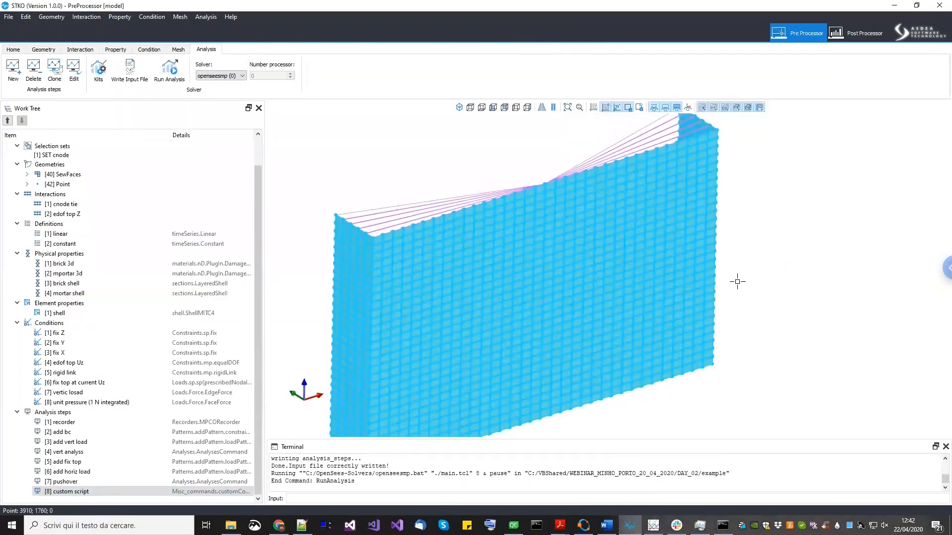
- Bring up the running analysis console window to check the increment progress
{"action": "scroll", "coordinate": [737, 283], "scroll_direction": "down", "scroll_amount": 2}
{"action": "middle_click_drag", "start_coordinate": [737, 282], "coordinate": [737, 288]}
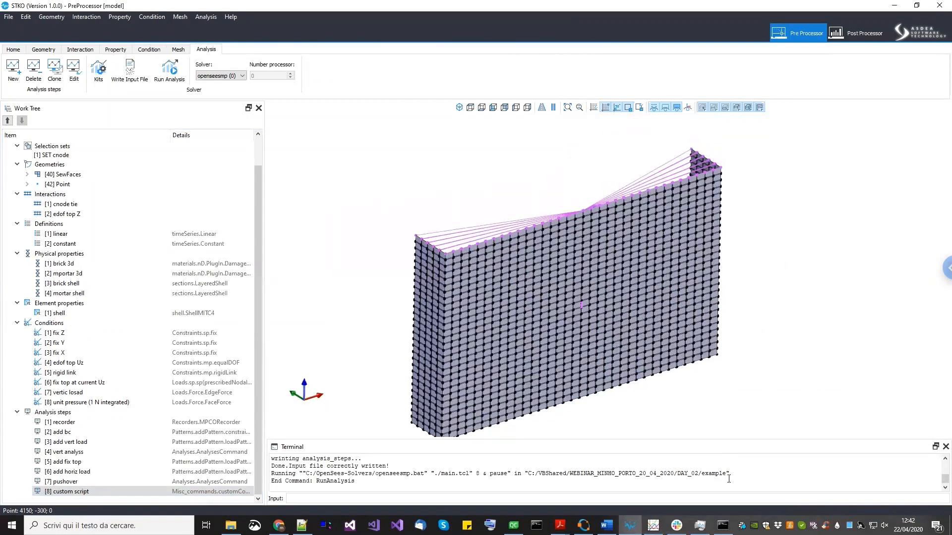
{"action": "left_click", "coordinate": [722, 525]}
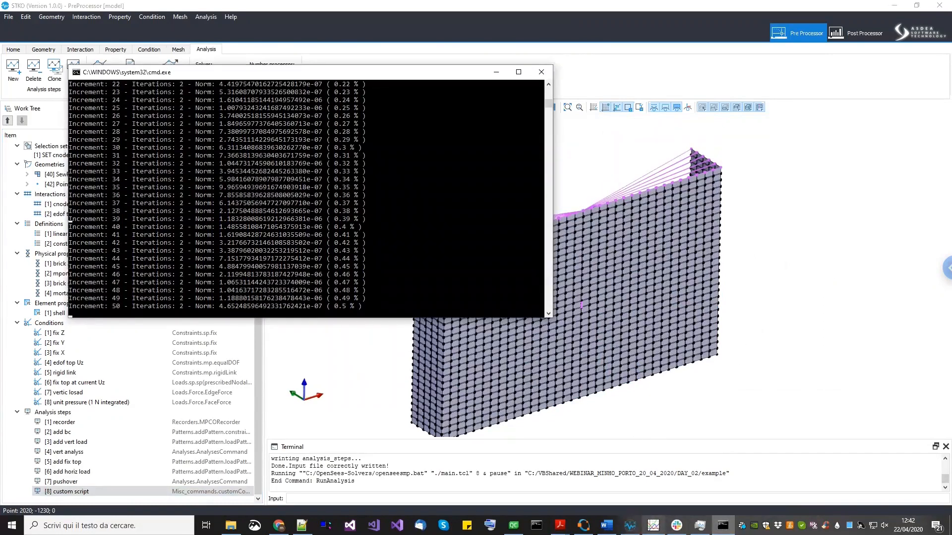
{"action": "mouse_move", "coordinate": [653, 525]}
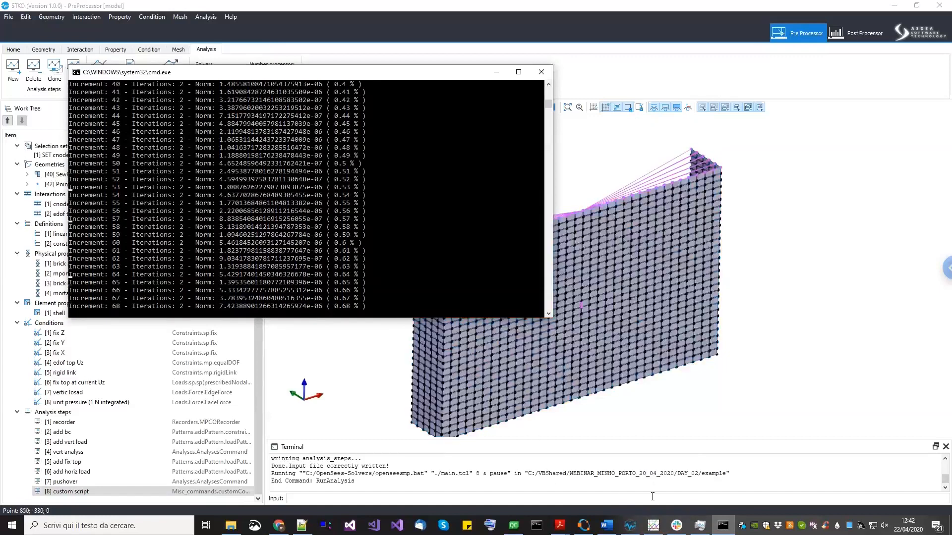
- Open Task Manager's CPU performance view and arrange it beside the console to monitor processor usage
{"action": "left_click", "coordinate": [700, 525]}
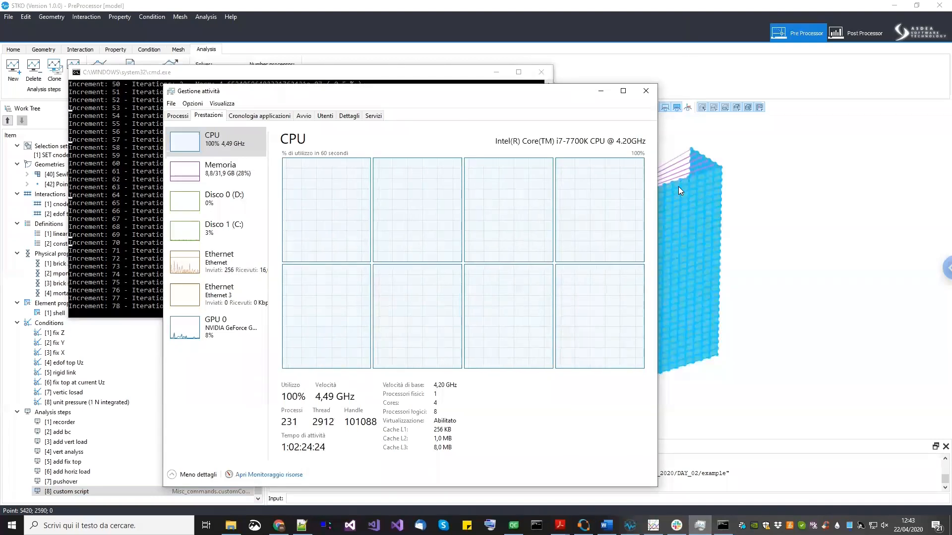
{"action": "left_click_drag", "start_coordinate": [616, 94], "coordinate": [739, 80]}
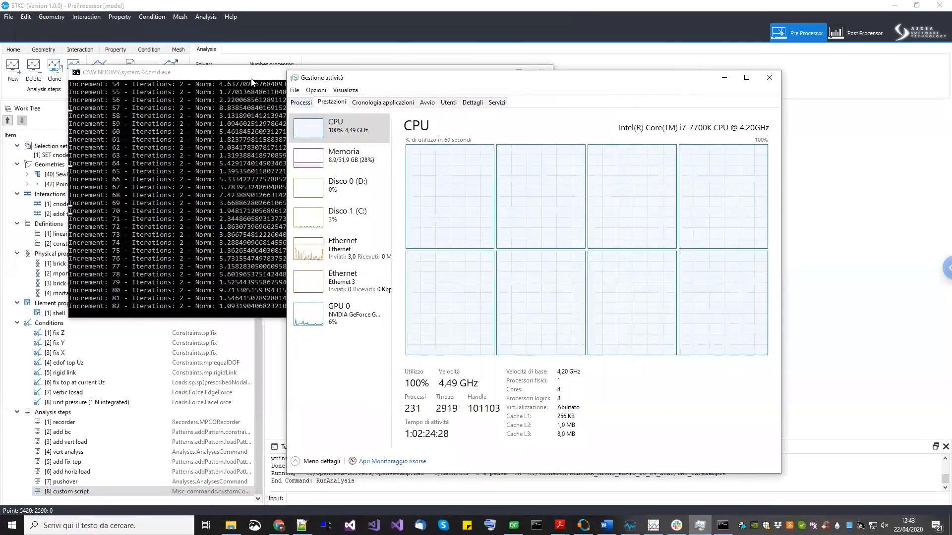
{"action": "left_click_drag", "start_coordinate": [251, 78], "coordinate": [210, 101]}
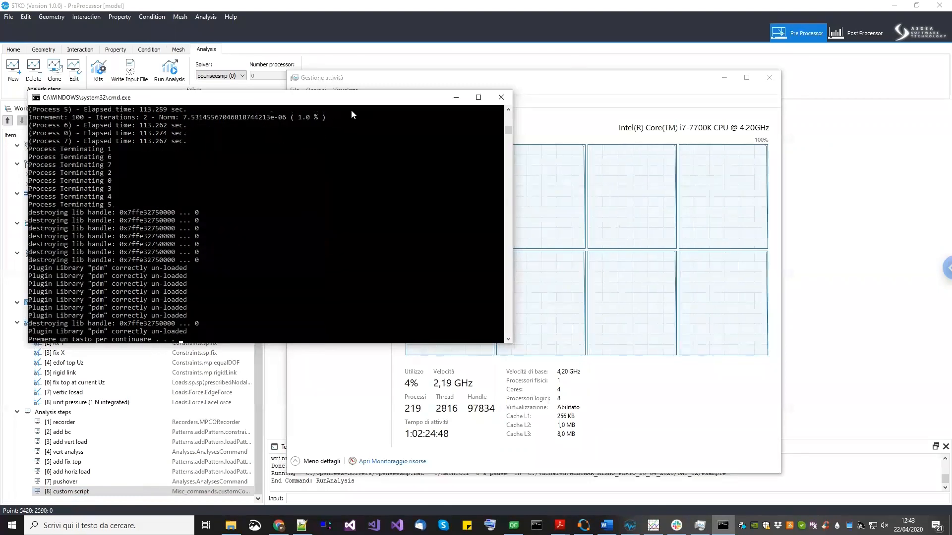
{"action": "left_click_drag", "start_coordinate": [357, 102], "coordinate": [360, 103]}
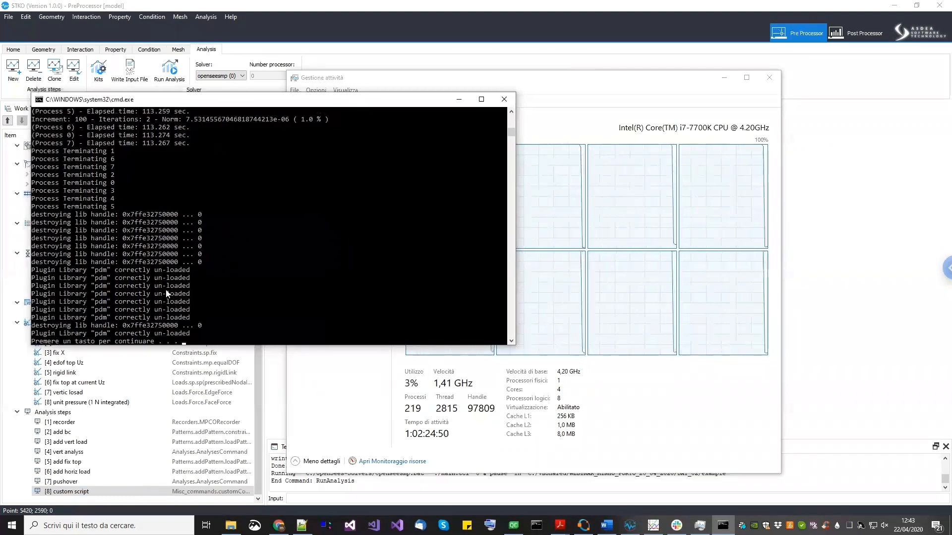
- Review the per-process elapsed times in the finished analysis output and close the console window
{"action": "scroll", "coordinate": [143, 247], "scroll_direction": "up", "scroll_amount": 1}
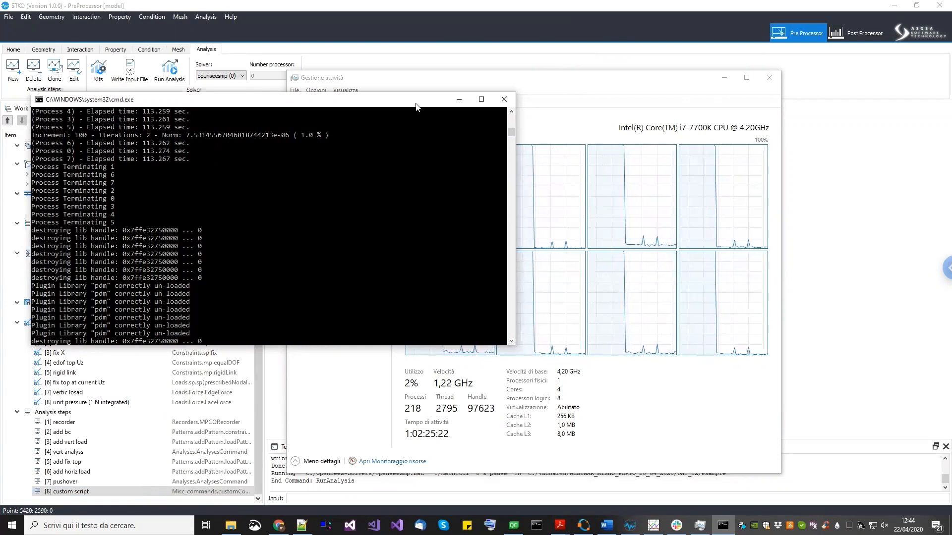
{"action": "left_click_drag", "start_coordinate": [416, 102], "coordinate": [413, 103]}
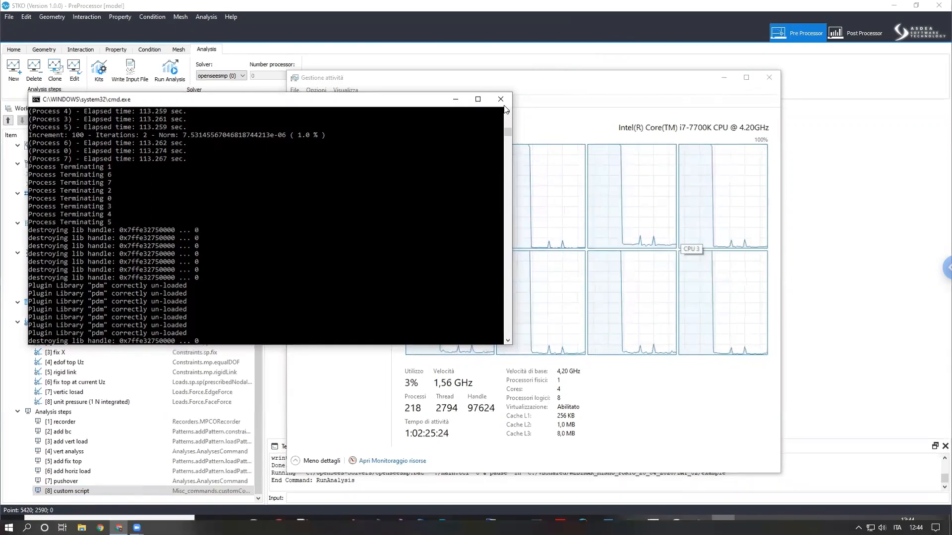
{"action": "left_click", "coordinate": [500, 104]}
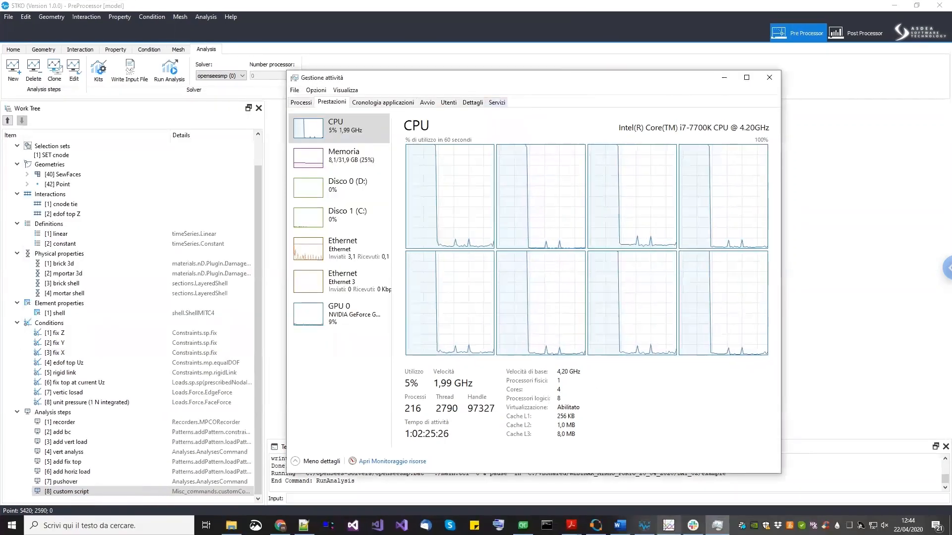
- Switch to Octave, set t2 to 112 and compute the speed-up ratio t1/t2
{"action": "left_click", "coordinate": [595, 526]}
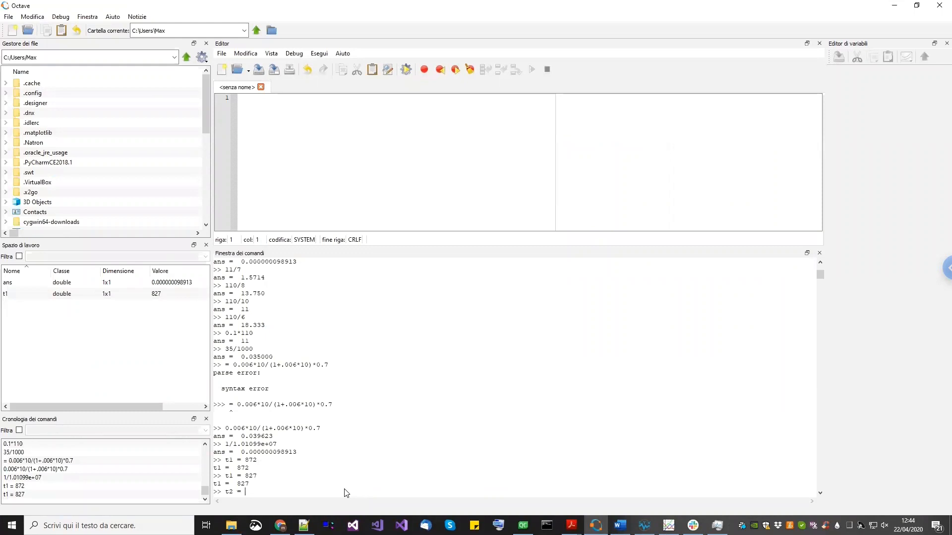
{"action": "key", "text": "Return"}
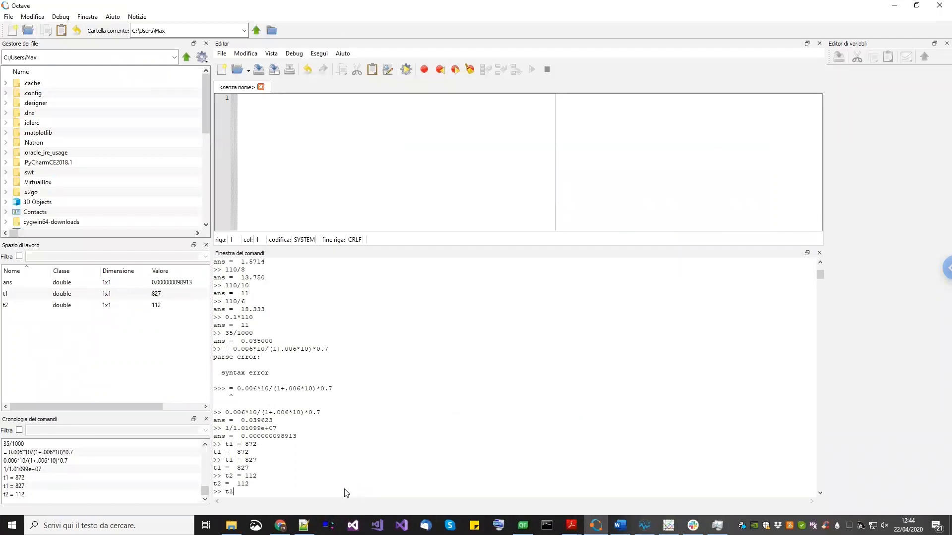
{"action": "key", "text": "Return"}
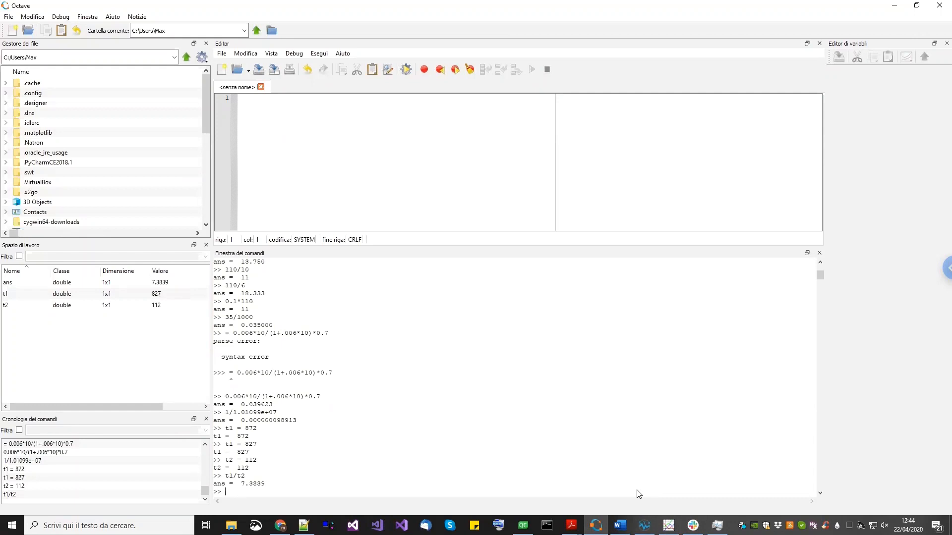
- Return to STKO, switch to the post processor and open the results.part-0.mpco database from the DAY_02 example folder
{"action": "left_click", "coordinate": [644, 525]}
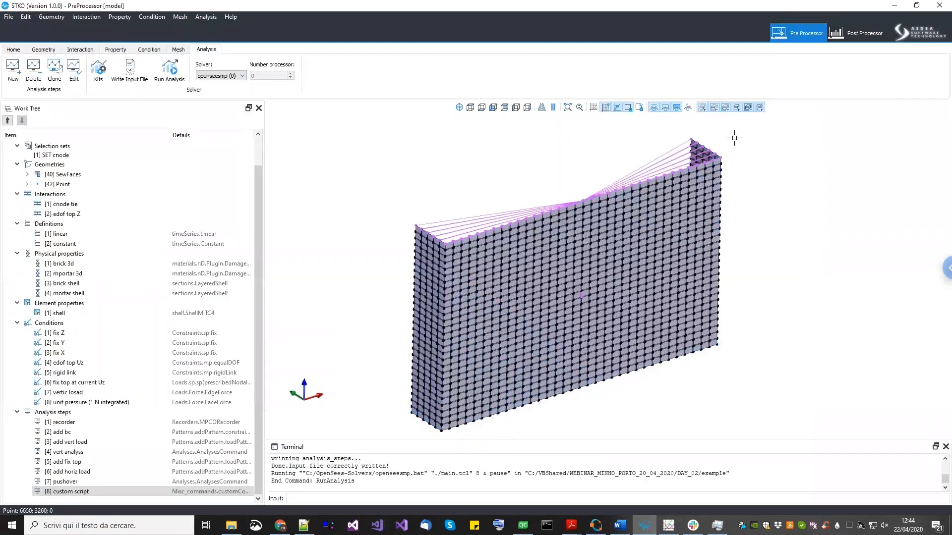
{"action": "left_click", "coordinate": [854, 34]}
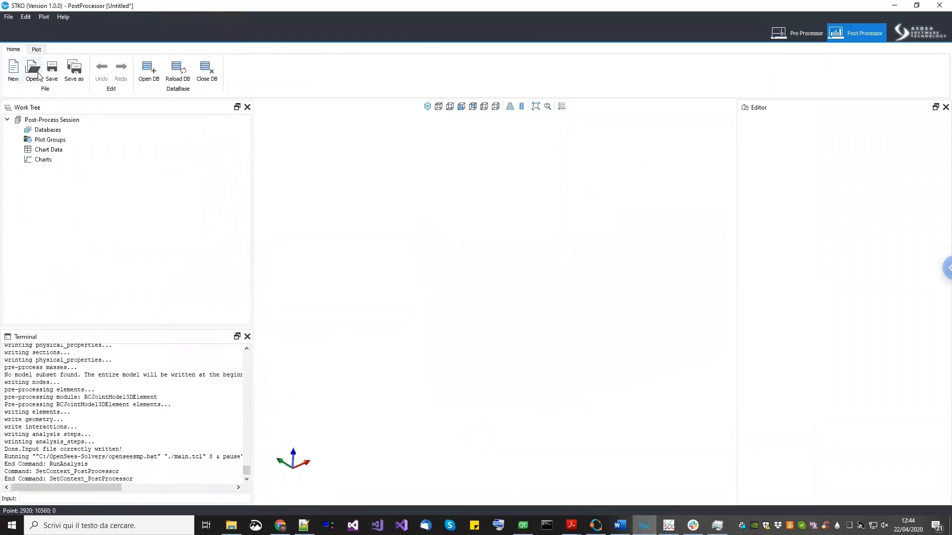
{"action": "left_click", "coordinate": [148, 70]}
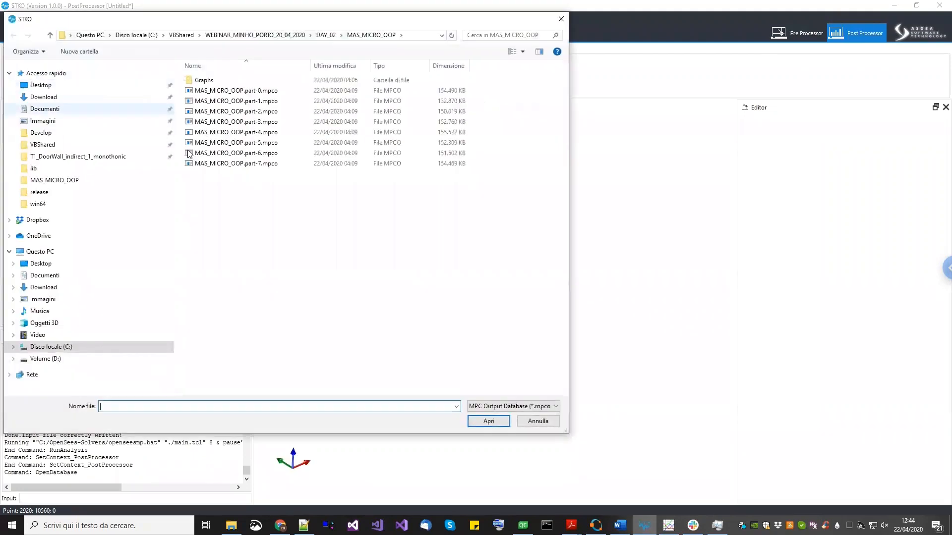
{"action": "left_click", "coordinate": [252, 91]}
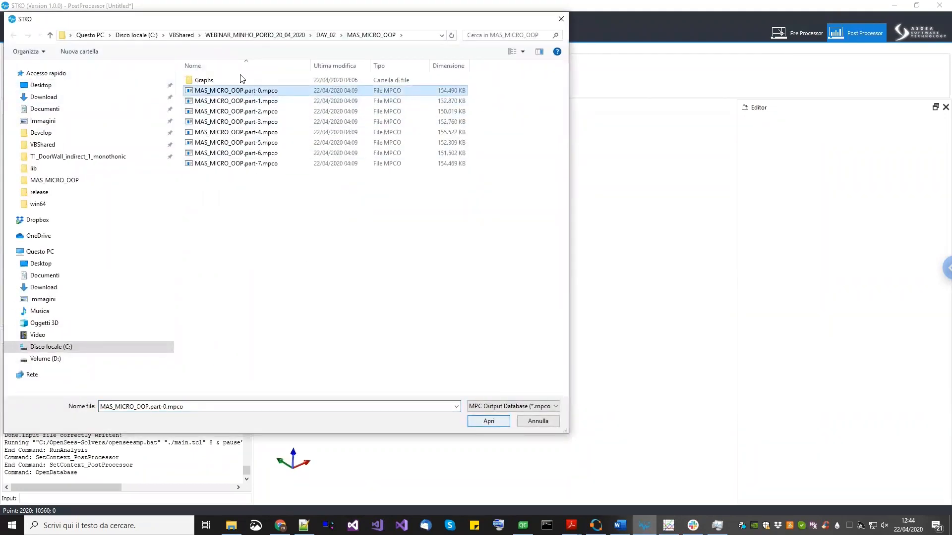
{"action": "left_click", "coordinate": [325, 36]}
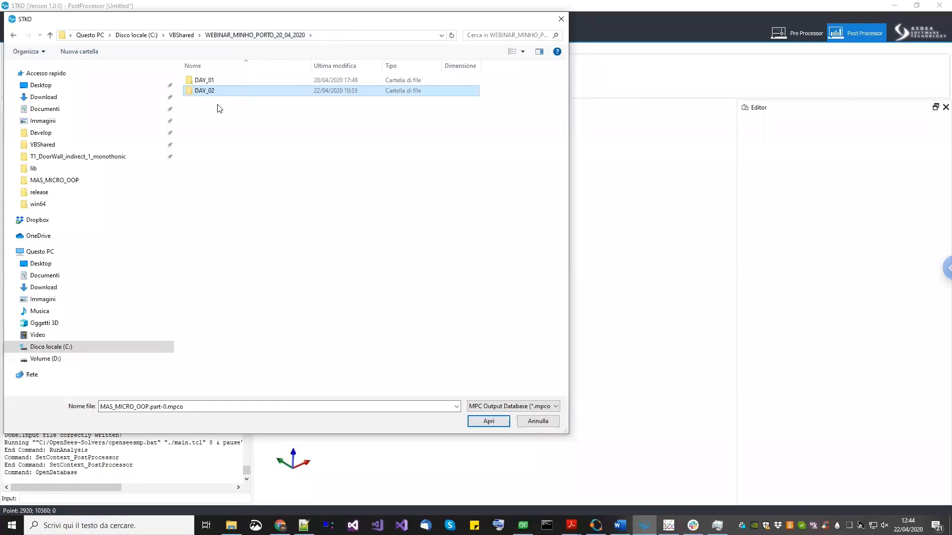
{"action": "double_click", "coordinate": [212, 81]}
{"action": "double_click", "coordinate": [217, 101]}
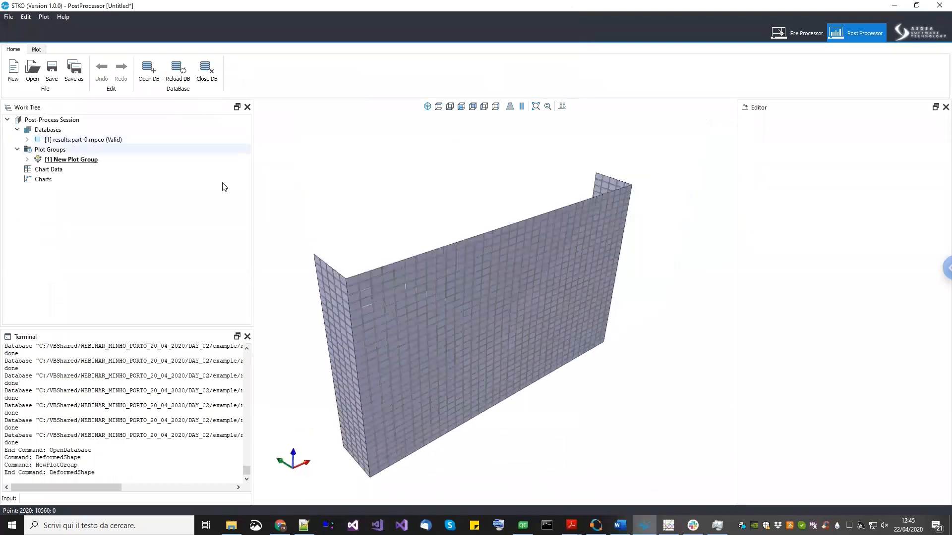
- Delete the default Deformed Shape plot from the new plot group
{"action": "left_click_drag", "start_coordinate": [429, 248], "coordinate": [320, 252]}
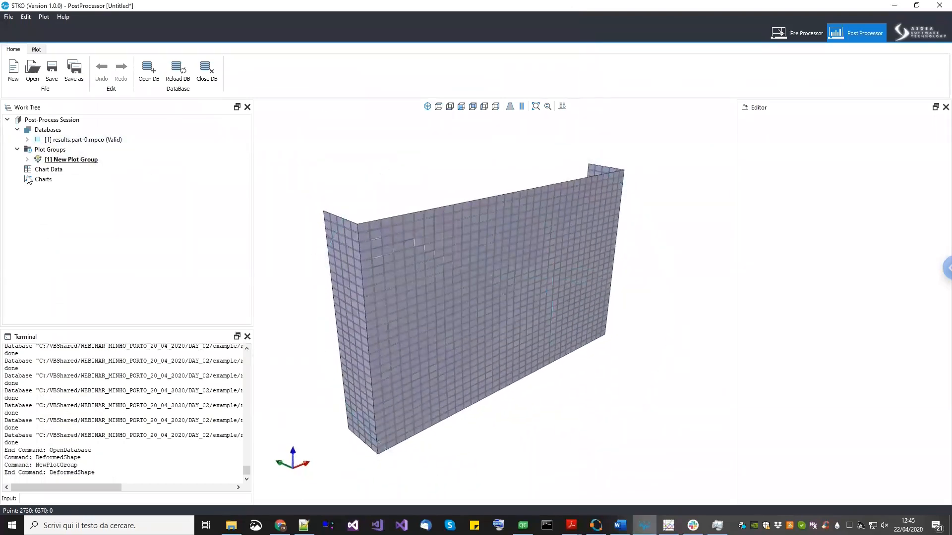
{"action": "left_click", "coordinate": [27, 159]}
{"action": "left_click", "coordinate": [70, 170]}
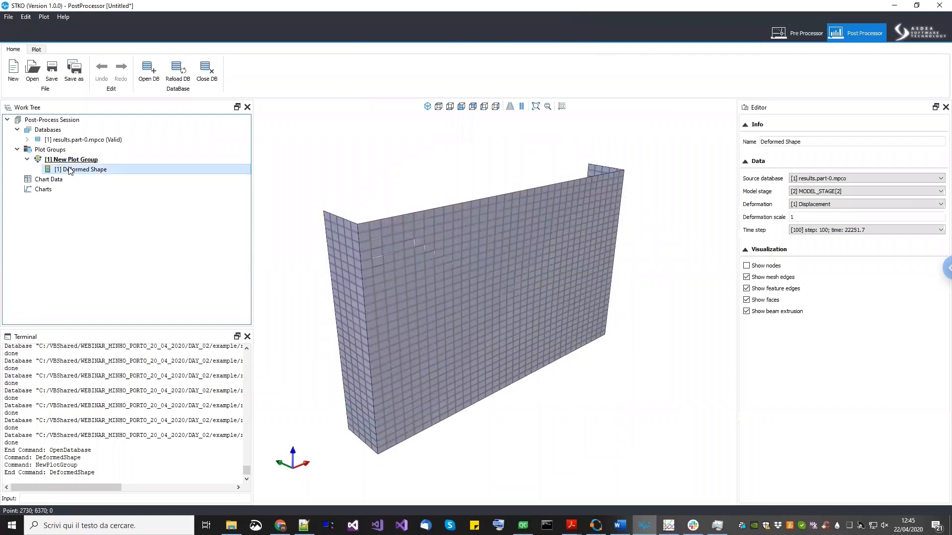
{"action": "right_click", "coordinate": [73, 171]}
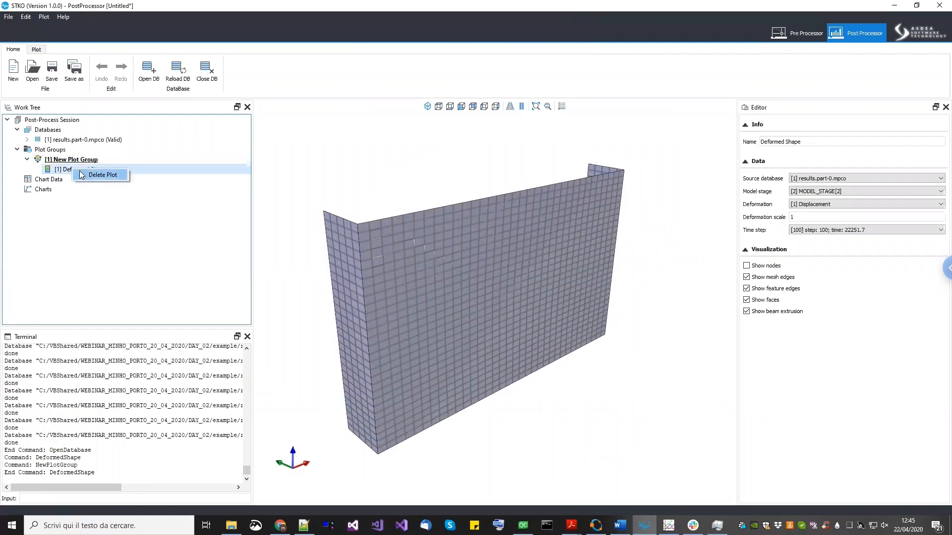
{"action": "left_click", "coordinate": [82, 174]}
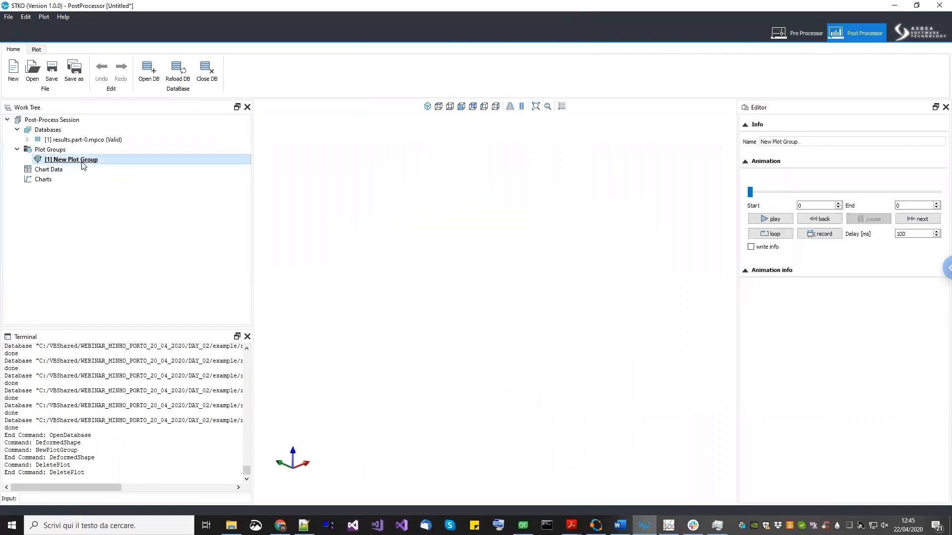
- Add a Surface Color Map plot to the new plot group
{"action": "right_click", "coordinate": [83, 161]}
{"action": "left_click", "coordinate": [114, 195]}
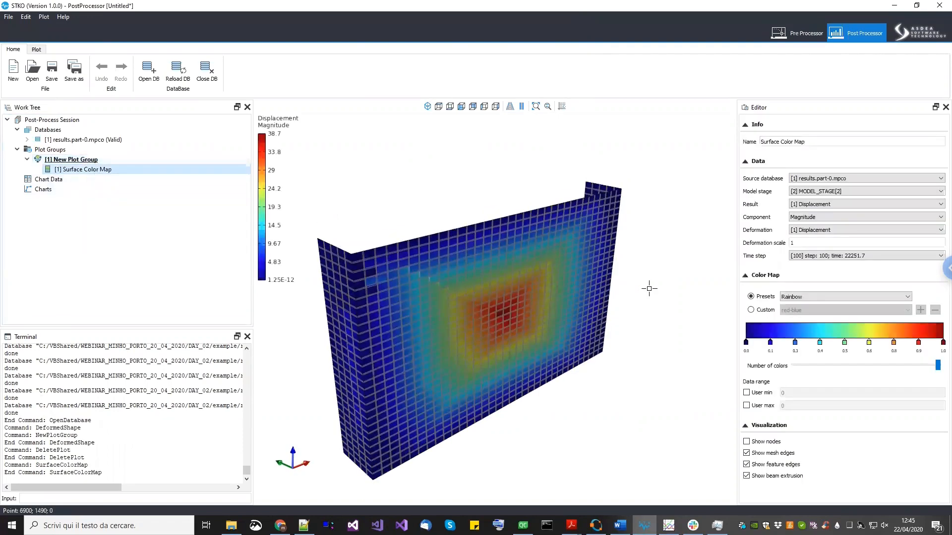
- Orbit and zoom around the displacement color map to inspect the wall's deformation
{"action": "left_click_drag", "start_coordinate": [459, 368], "coordinate": [568, 372]}
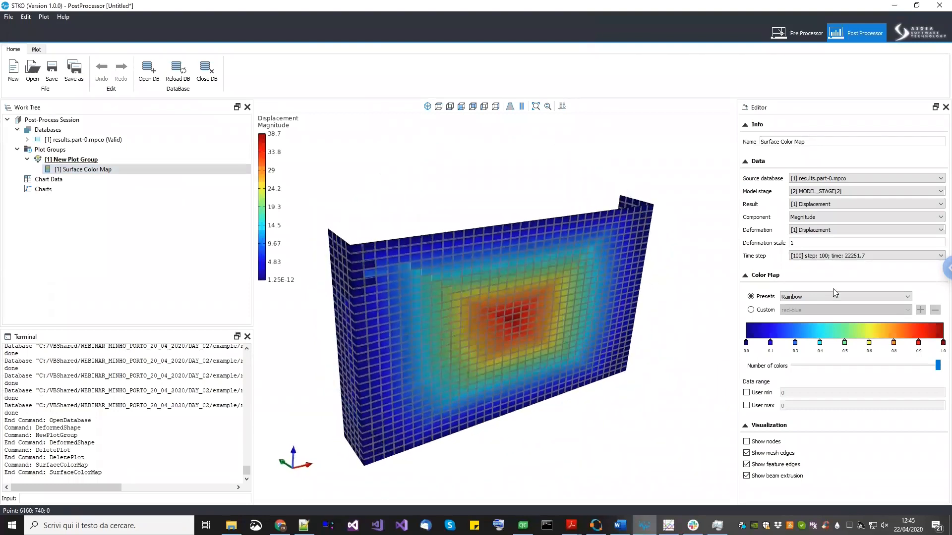
{"action": "left_click_drag", "start_coordinate": [562, 353], "coordinate": [432, 422]}
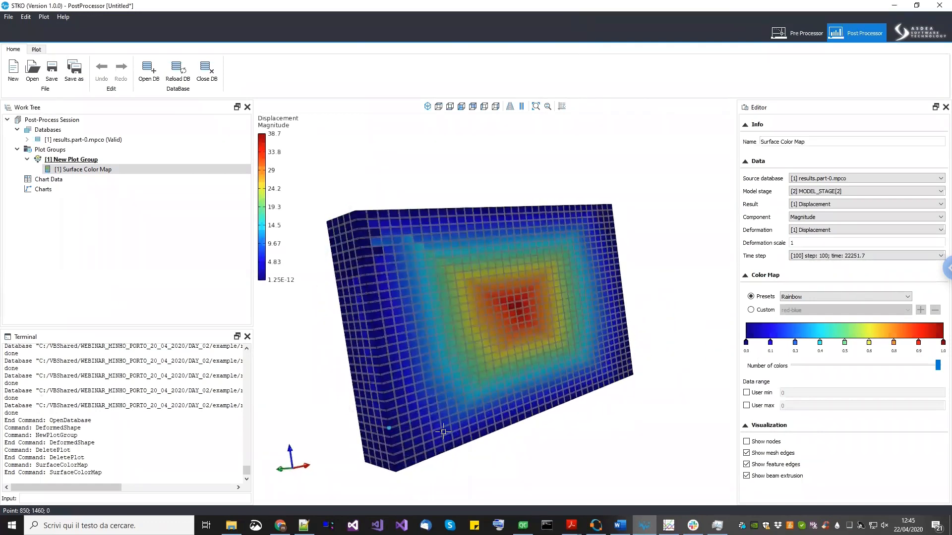
{"action": "left_click_drag", "start_coordinate": [525, 379], "coordinate": [474, 334]}
{"action": "scroll", "coordinate": [475, 332], "scroll_direction": "up", "scroll_amount": 5}
{"action": "mouse_move", "coordinate": [550, 298]}
{"action": "middle_mouse_down"}
{"action": "mouse_move", "coordinate": [502, 318]}
{"action": "mouse_move", "coordinate": [516, 287]}
{"action": "middle_mouse_up"}
{"action": "scroll", "coordinate": [502, 317], "scroll_direction": "down", "scroll_amount": 3}
{"action": "middle_click_drag", "start_coordinate": [382, 416], "coordinate": [442, 378]}
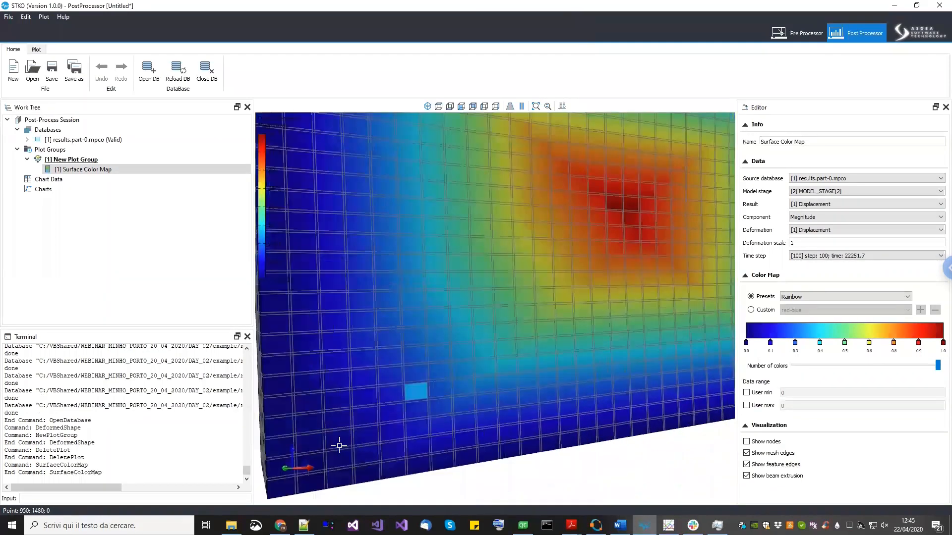
{"action": "middle_click_drag", "start_coordinate": [335, 444], "coordinate": [382, 417]}
{"action": "scroll", "coordinate": [423, 400], "scroll_direction": "down", "scroll_amount": 5}
{"action": "middle_click_drag", "start_coordinate": [483, 363], "coordinate": [456, 402]}
{"action": "left_click_drag", "start_coordinate": [456, 403], "coordinate": [481, 421]}
- Bring up the Gnuplot window and refresh the pressure–deflection curve
{"action": "left_click", "coordinate": [670, 520]}
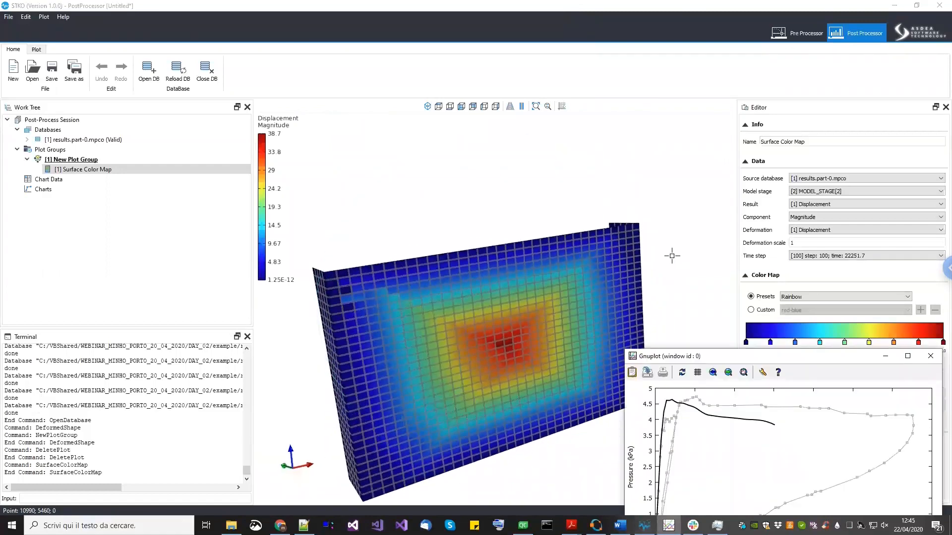
{"action": "left_click", "coordinate": [683, 375]}
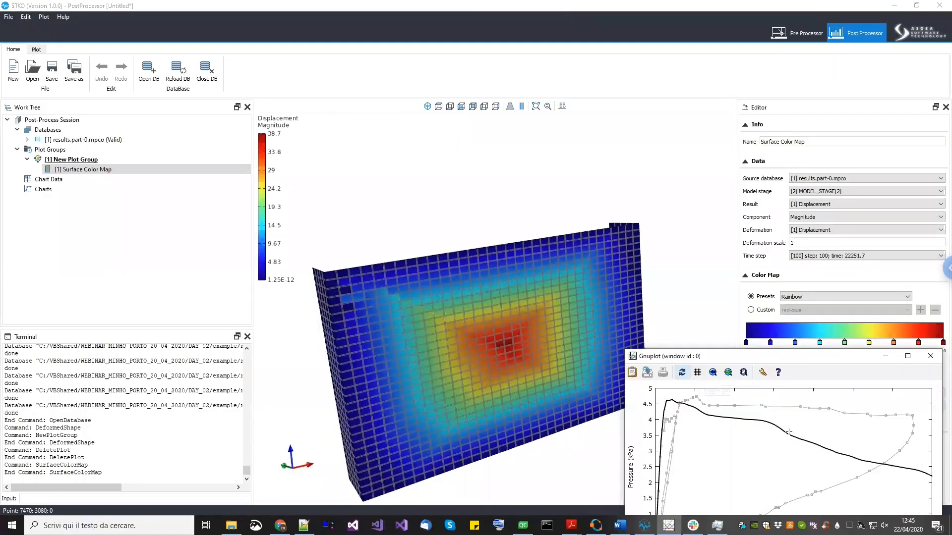
- Set the surface color map's deformation scale to 10
{"action": "left_click_drag", "start_coordinate": [551, 310], "coordinate": [566, 298]}
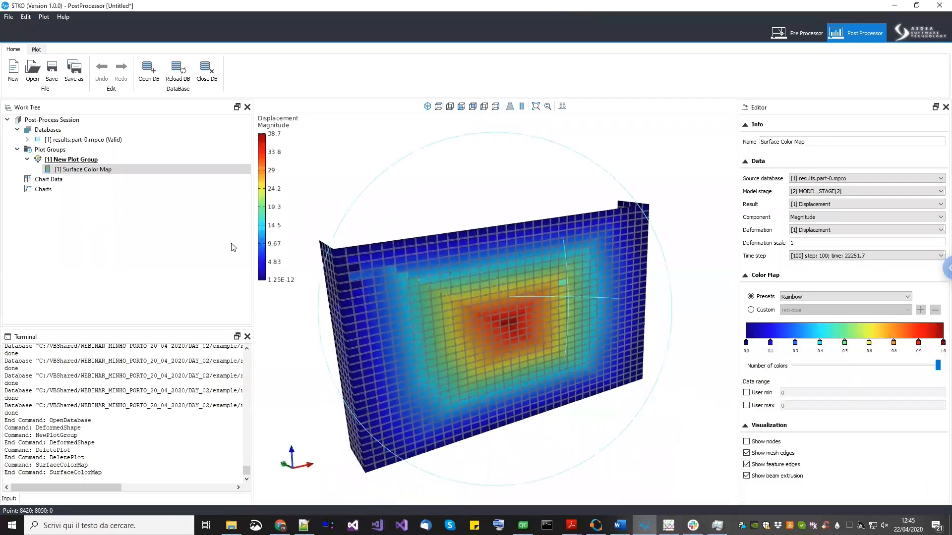
{"action": "left_click_drag", "start_coordinate": [585, 237], "coordinate": [527, 295]}
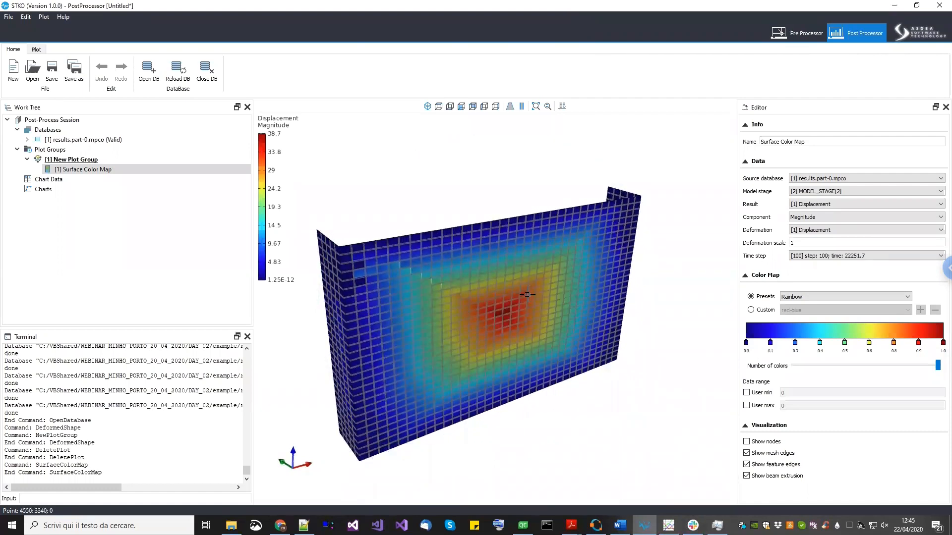
{"action": "left_click", "coordinate": [840, 192]}
{"action": "left_click", "coordinate": [840, 201]}
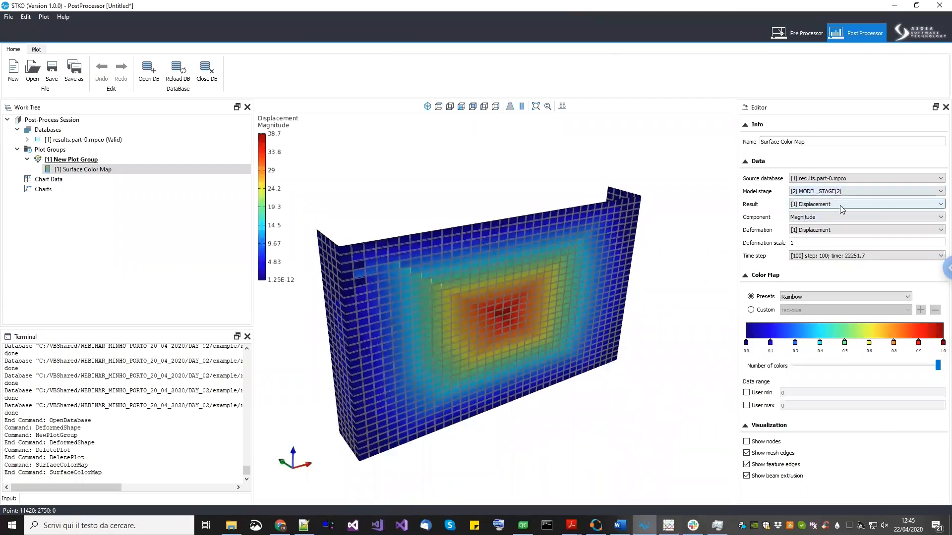
{"action": "left_click", "coordinate": [840, 205]}
{"action": "left_click", "coordinate": [840, 212]}
{"action": "left_click", "coordinate": [818, 242]}
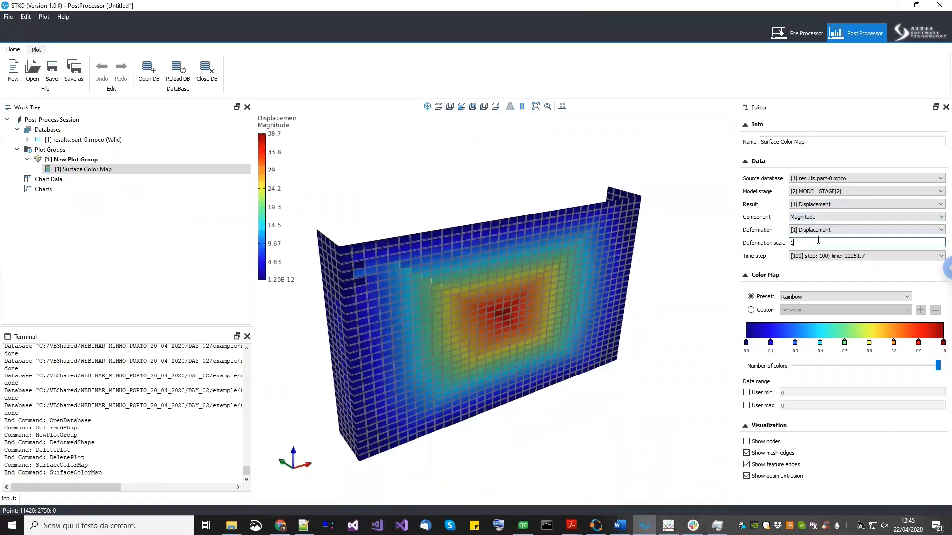
{"action": "type", "text": "0"}
- Hide the mesh edges on the surface color map
{"action": "left_click_drag", "start_coordinate": [448, 247], "coordinate": [722, 437]}
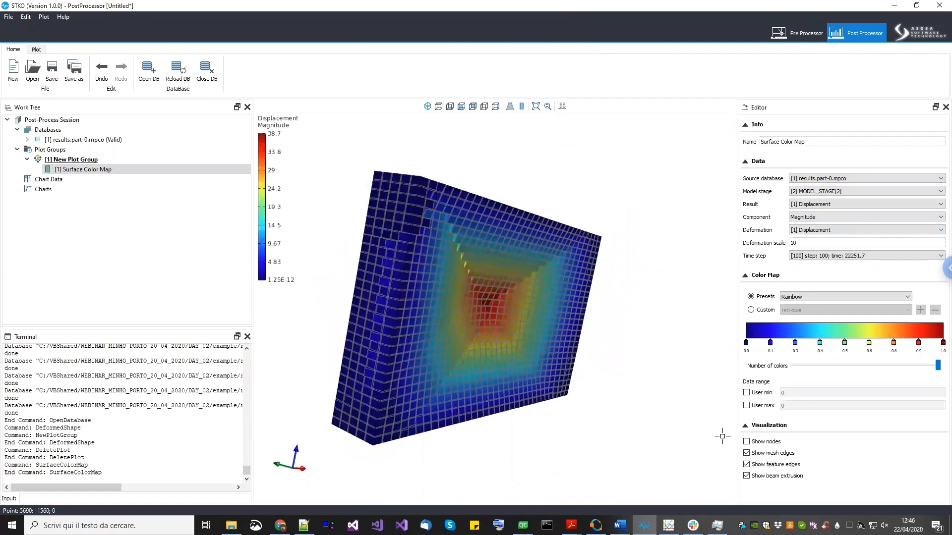
{"action": "left_click", "coordinate": [747, 453]}
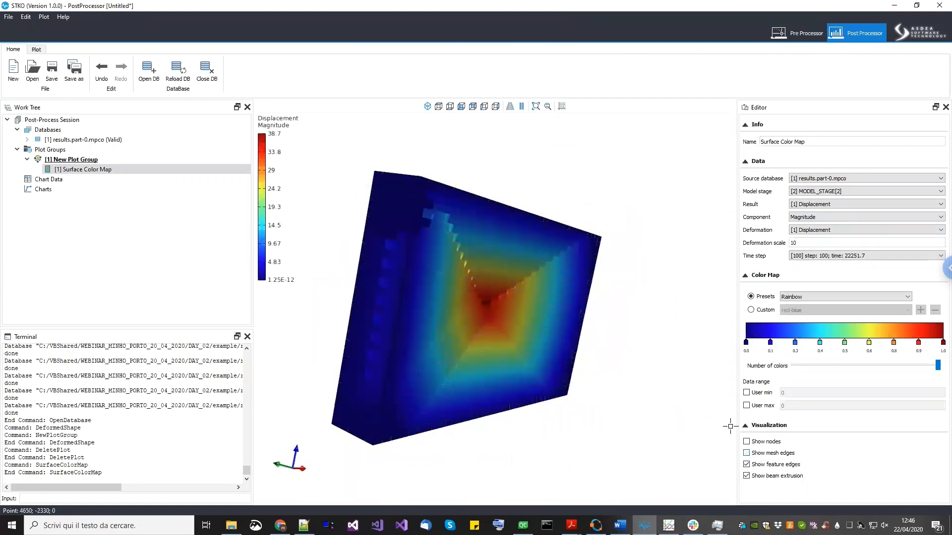
- Switch the surface color map's color preset to Hot
{"action": "left_click_drag", "start_coordinate": [554, 326], "coordinate": [686, 235]}
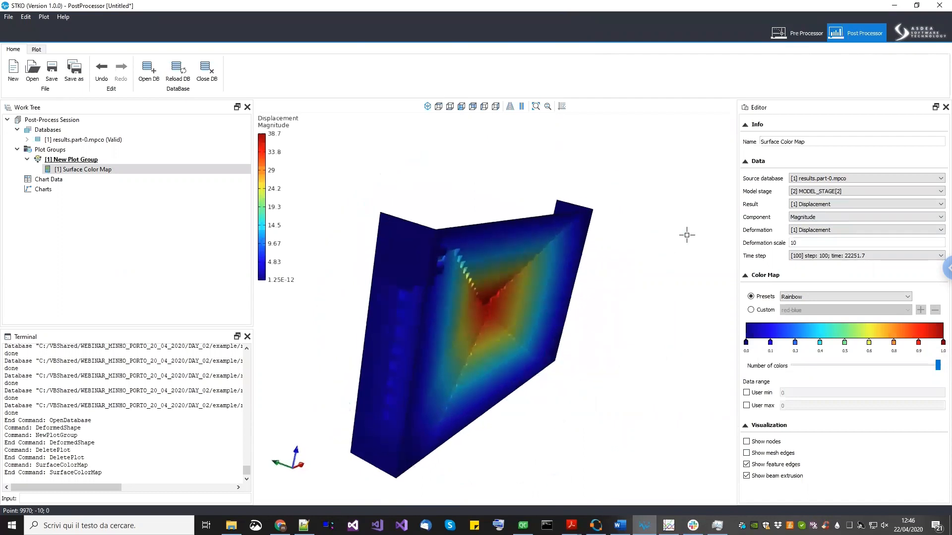
{"action": "left_click", "coordinate": [831, 205]}
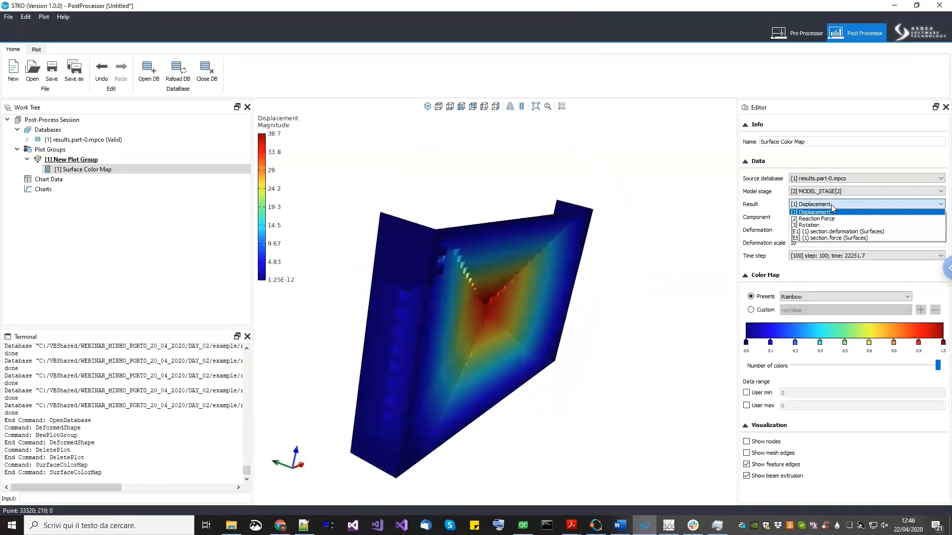
{"action": "left_click", "coordinate": [830, 204]}
{"action": "left_click_drag", "start_coordinate": [559, 284], "coordinate": [804, 284]}
{"action": "left_click", "coordinate": [825, 296]}
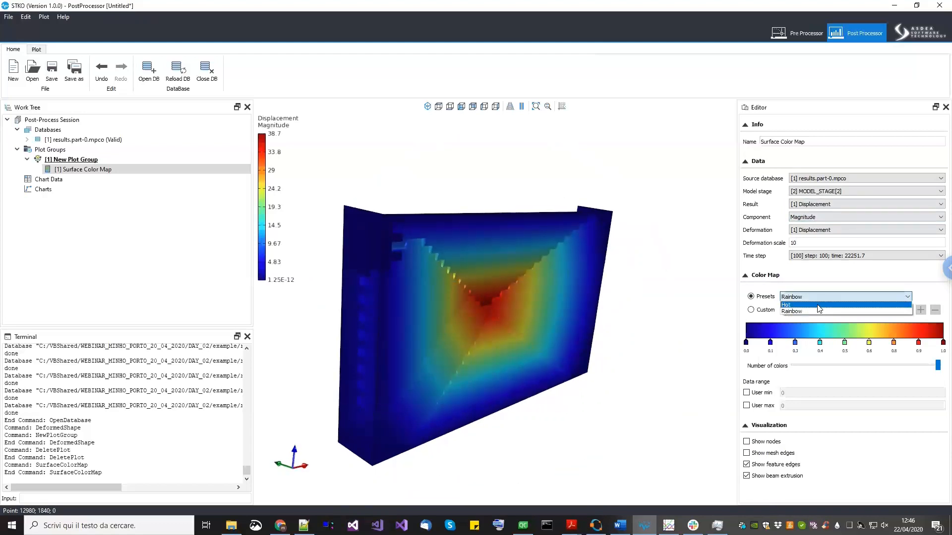
{"action": "left_click", "coordinate": [818, 310]}
- Scrub the plot group's animation slider through the frames to the last frame
{"action": "left_click_drag", "start_coordinate": [537, 285], "coordinate": [268, 230]}
{"action": "left_click", "coordinate": [71, 159]}
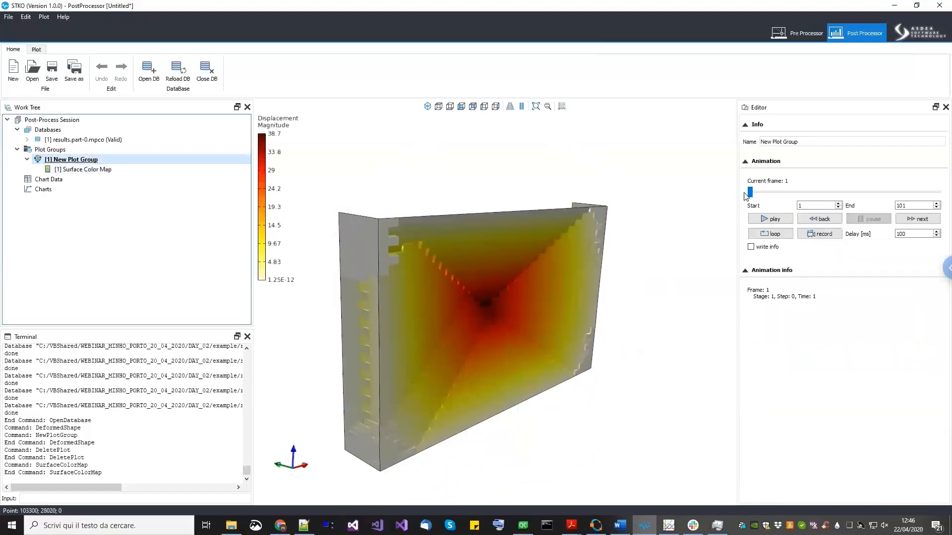
{"action": "left_click_drag", "start_coordinate": [750, 194], "coordinate": [791, 196]}
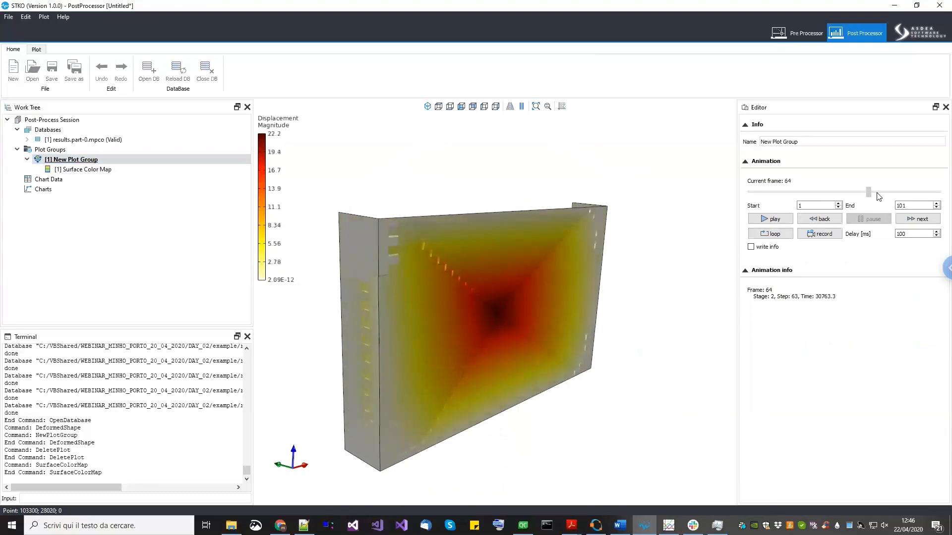
{"action": "left_click_drag", "start_coordinate": [938, 197], "coordinate": [938, 196]}
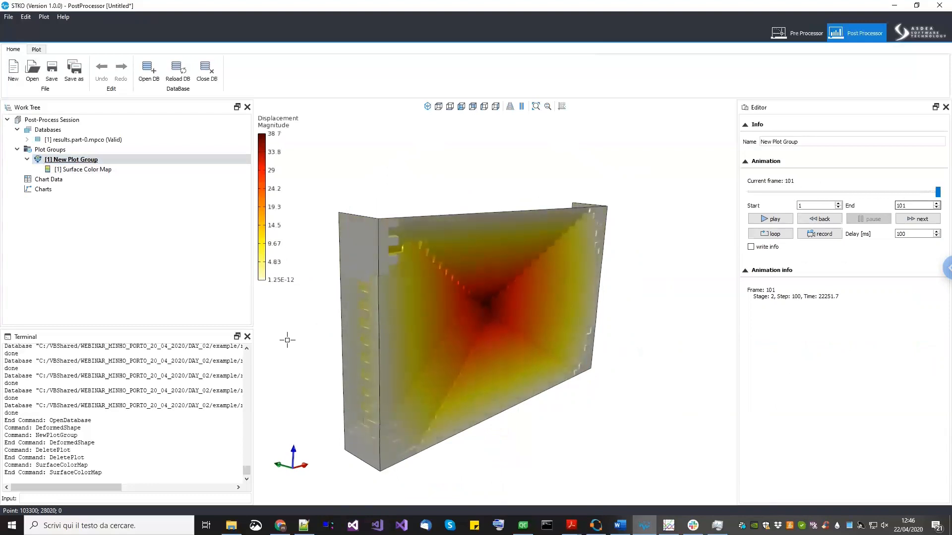
- Orbit and zoom around the deformed wall to examine the cracked joints and brick edges
{"action": "scroll", "coordinate": [380, 300], "scroll_direction": "up", "scroll_amount": 3}
{"action": "middle_click_drag", "start_coordinate": [413, 313], "coordinate": [510, 323]}
{"action": "scroll", "coordinate": [486, 304], "scroll_direction": "up", "scroll_amount": 3}
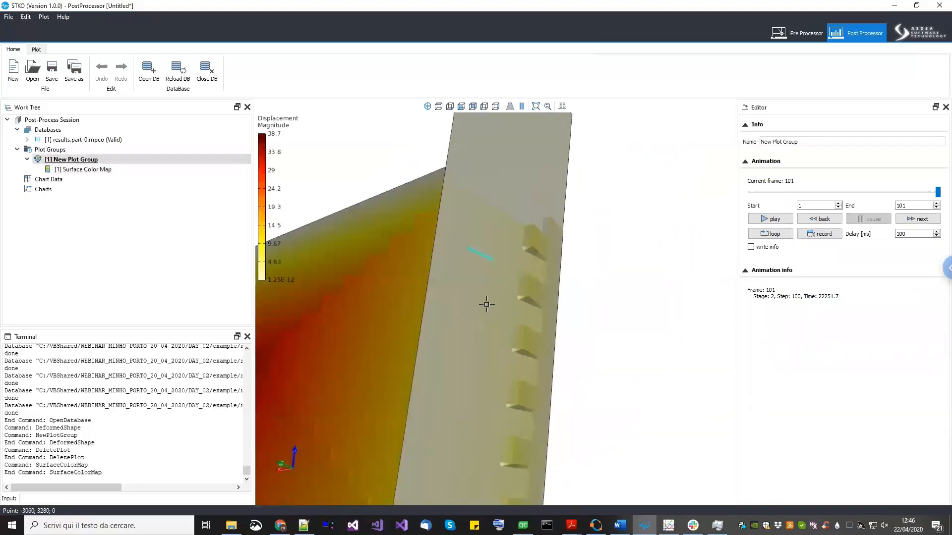
{"action": "middle_click_drag", "start_coordinate": [476, 291], "coordinate": [526, 343]}
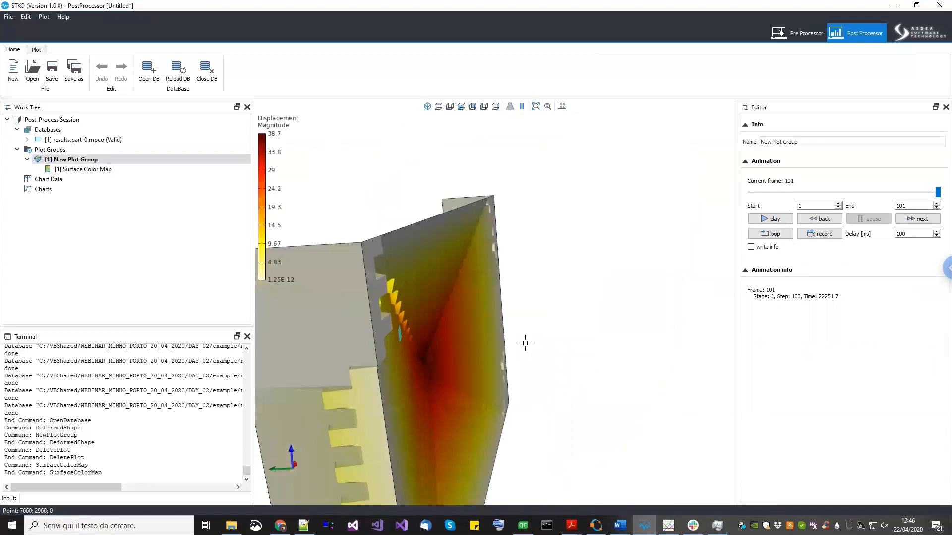
{"action": "middle_click_drag", "start_coordinate": [475, 313], "coordinate": [522, 347]}
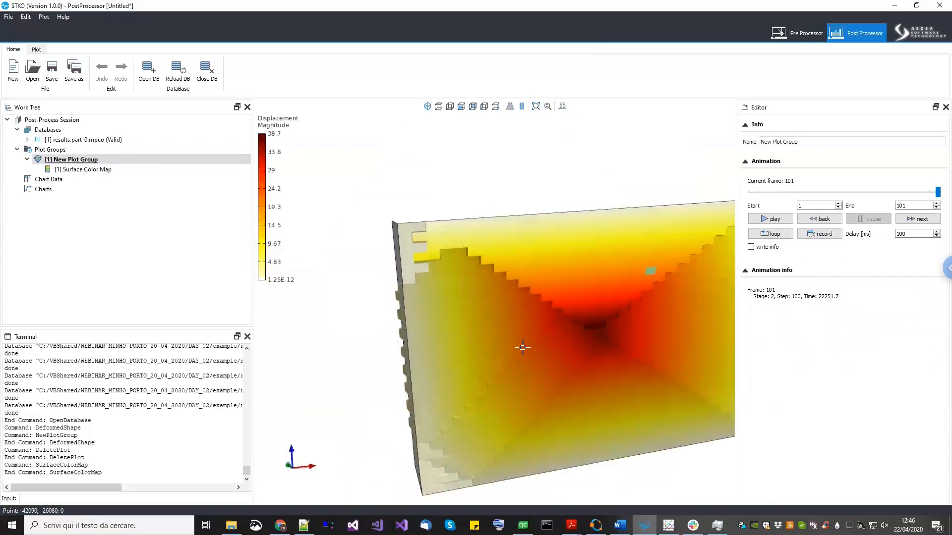
{"action": "middle_click_drag", "start_coordinate": [429, 326], "coordinate": [454, 378]}
{"action": "scroll", "coordinate": [376, 404], "scroll_direction": "up", "scroll_amount": 3}
{"action": "mouse_move", "coordinate": [388, 392]}
{"action": "middle_mouse_down"}
{"action": "mouse_move", "coordinate": [446, 411]}
{"action": "mouse_move", "coordinate": [530, 373]}
{"action": "mouse_move", "coordinate": [469, 371]}
{"action": "mouse_move", "coordinate": [466, 379]}
{"action": "mouse_move", "coordinate": [580, 352]}
{"action": "mouse_move", "coordinate": [455, 344]}
{"action": "mouse_move", "coordinate": [531, 302]}
{"action": "mouse_move", "coordinate": [499, 276]}
{"action": "mouse_move", "coordinate": [527, 283]}
{"action": "mouse_move", "coordinate": [537, 355]}
{"action": "mouse_move", "coordinate": [506, 318]}
{"action": "mouse_move", "coordinate": [495, 329]}
{"action": "mouse_move", "coordinate": [462, 258]}
{"action": "middle_mouse_up"}
{"action": "scroll", "coordinate": [408, 415], "scroll_direction": "up", "scroll_amount": 3}
{"action": "scroll", "coordinate": [462, 259], "scroll_direction": "up", "scroll_amount": 4}
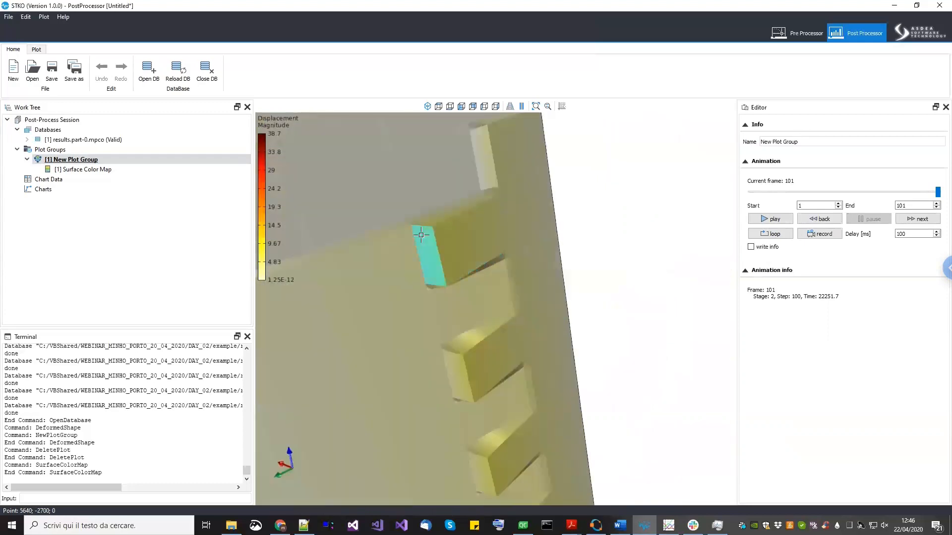
{"action": "scroll", "coordinate": [490, 285], "scroll_direction": "down", "scroll_amount": 4}
{"action": "middle_click_drag", "start_coordinate": [479, 311], "coordinate": [429, 251]}
{"action": "scroll", "coordinate": [430, 252], "scroll_direction": "down", "scroll_amount": 4}
{"action": "middle_click_drag", "start_coordinate": [460, 354], "coordinate": [422, 289]}
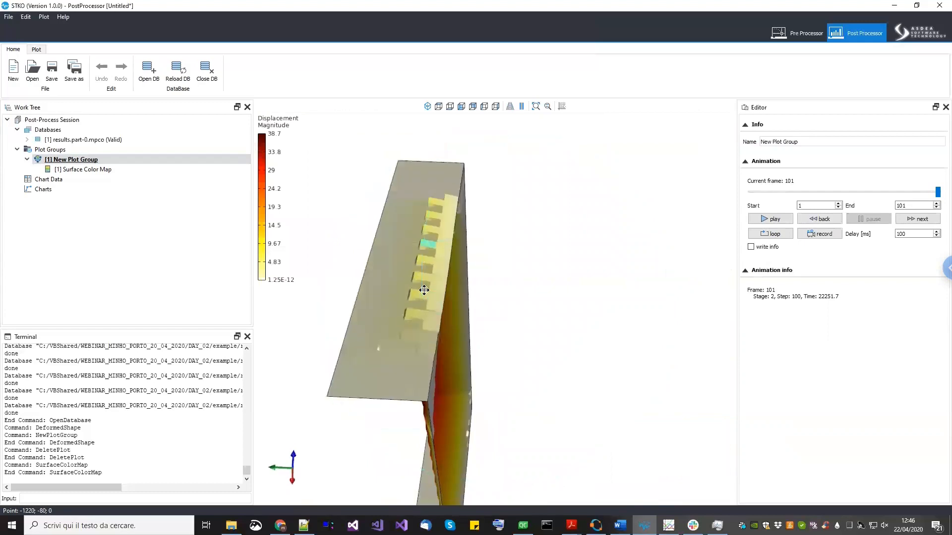
{"action": "scroll", "coordinate": [450, 326], "scroll_direction": "up", "scroll_amount": 4}
{"action": "middle_click_drag", "start_coordinate": [451, 326], "coordinate": [408, 406]}
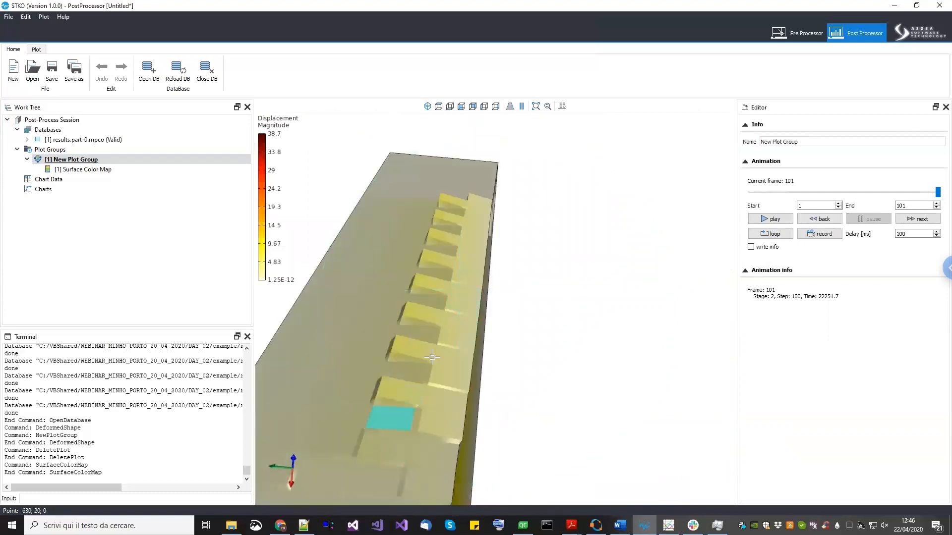
{"action": "scroll", "coordinate": [381, 397], "scroll_direction": "up", "scroll_amount": 4}
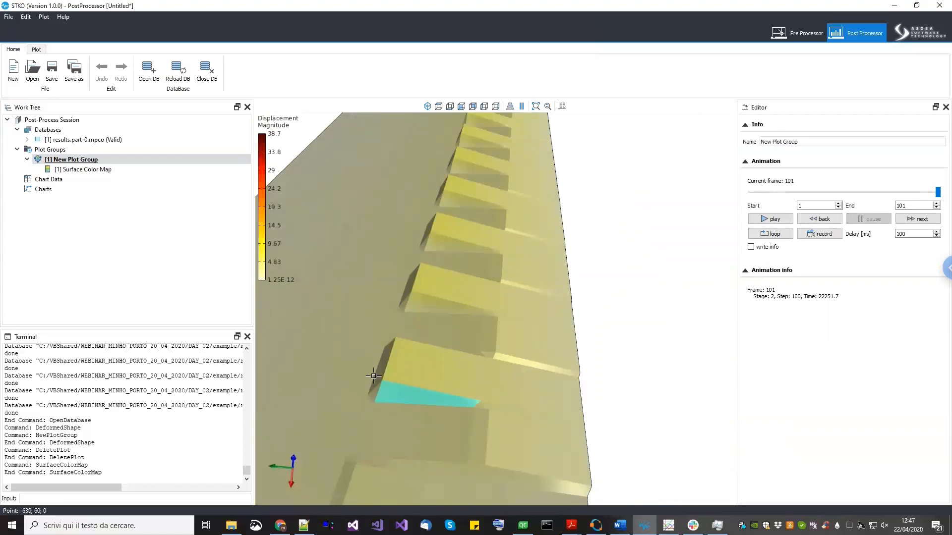
{"action": "scroll", "coordinate": [435, 371], "scroll_direction": "down", "scroll_amount": 4}
{"action": "middle_click_drag", "start_coordinate": [435, 372], "coordinate": [582, 301]}
{"action": "scroll", "coordinate": [583, 302], "scroll_direction": "up", "scroll_amount": 4}
{"action": "middle_click_drag", "start_coordinate": [559, 264], "coordinate": [484, 363]}
{"action": "scroll", "coordinate": [447, 251], "scroll_direction": "down", "scroll_amount": 3}
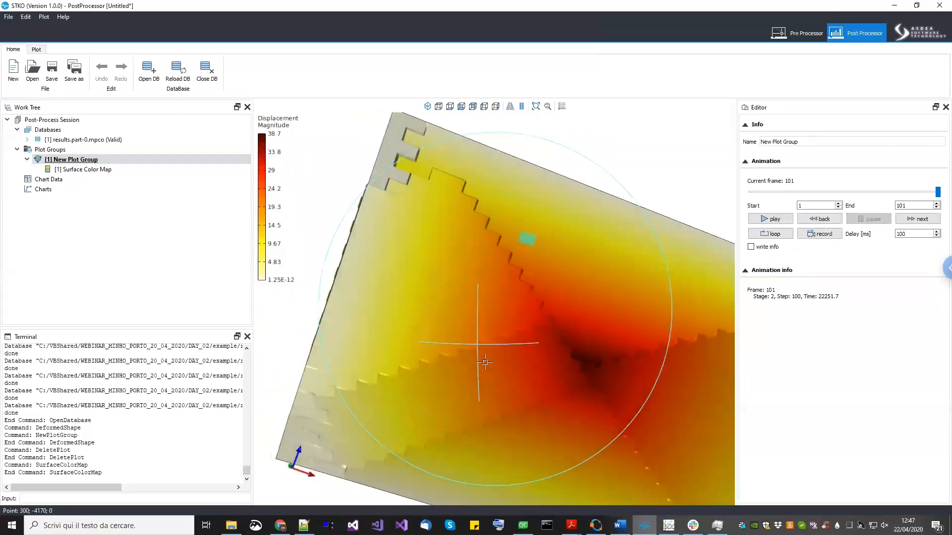
{"action": "scroll", "coordinate": [498, 317], "scroll_direction": "down", "scroll_amount": 5}
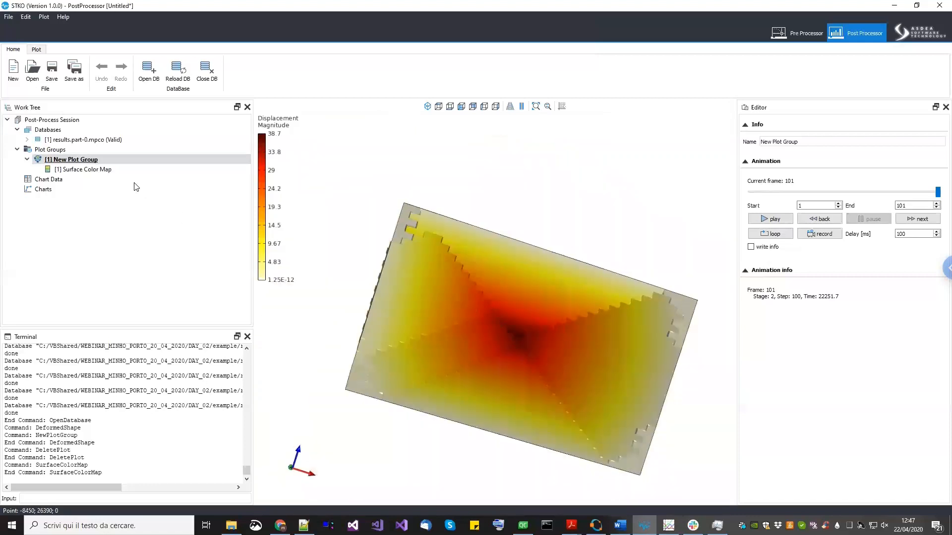
- Set the surface color map's model stage to MODEL_STAGE[2]
{"action": "right_click", "coordinate": [102, 169]}
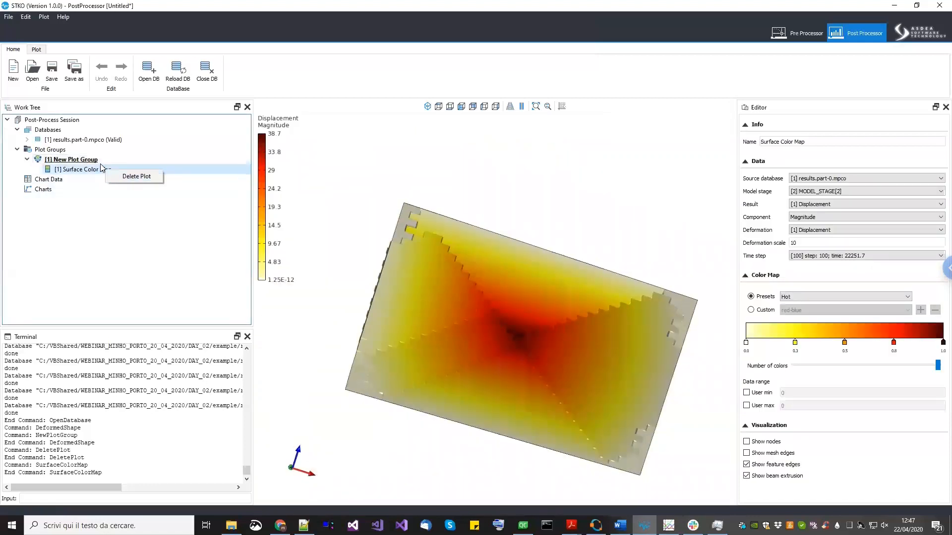
{"action": "left_click", "coordinate": [99, 175]}
{"action": "left_click", "coordinate": [102, 171]}
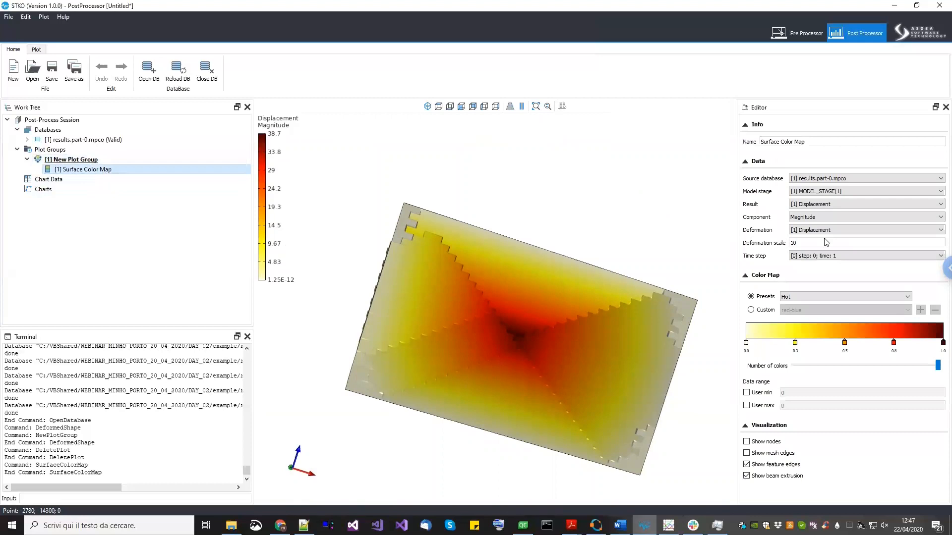
{"action": "left_click", "coordinate": [846, 193]}
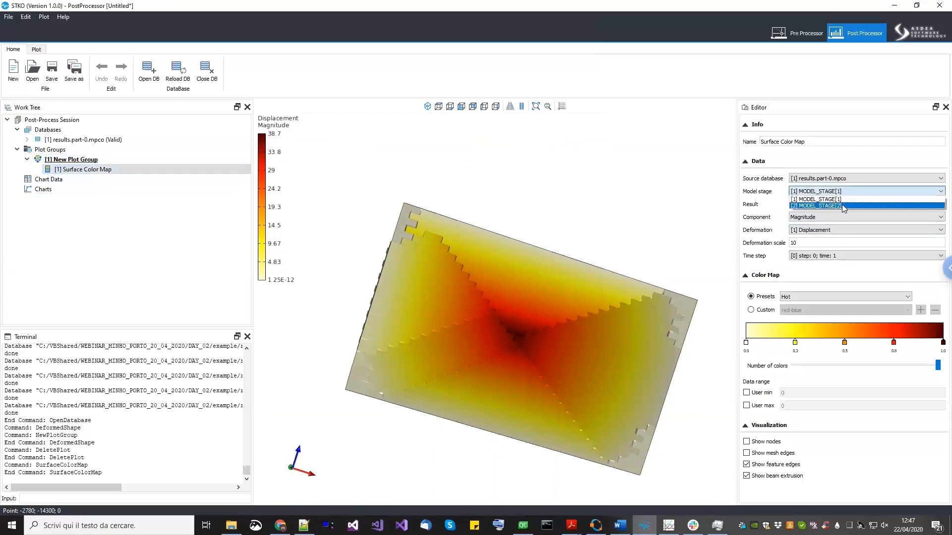
{"action": "left_click", "coordinate": [842, 204]}
- Show the (1) section.deformation (Surfaces) result with component Force Principal Max on the surface color map
{"action": "left_click", "coordinate": [842, 204]}
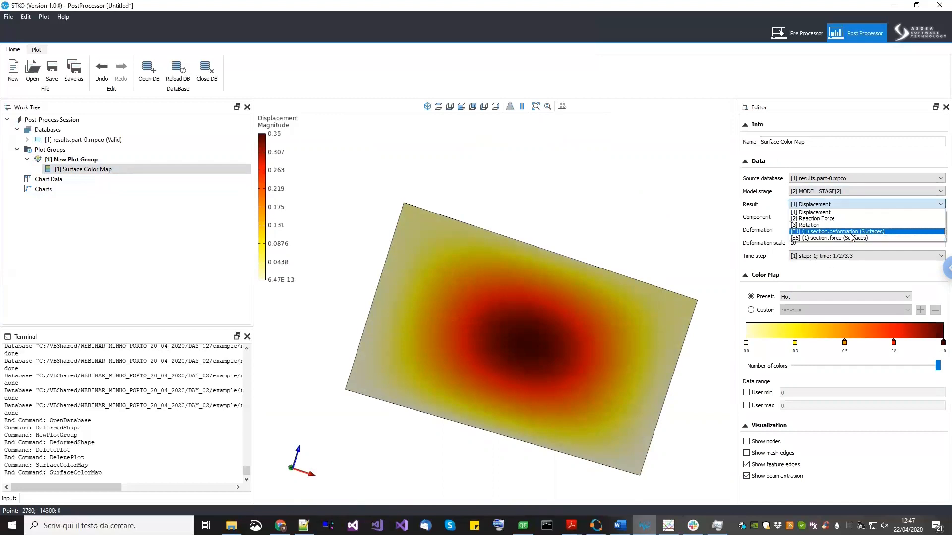
{"action": "left_click", "coordinate": [851, 233]}
{"action": "left_click", "coordinate": [833, 228]}
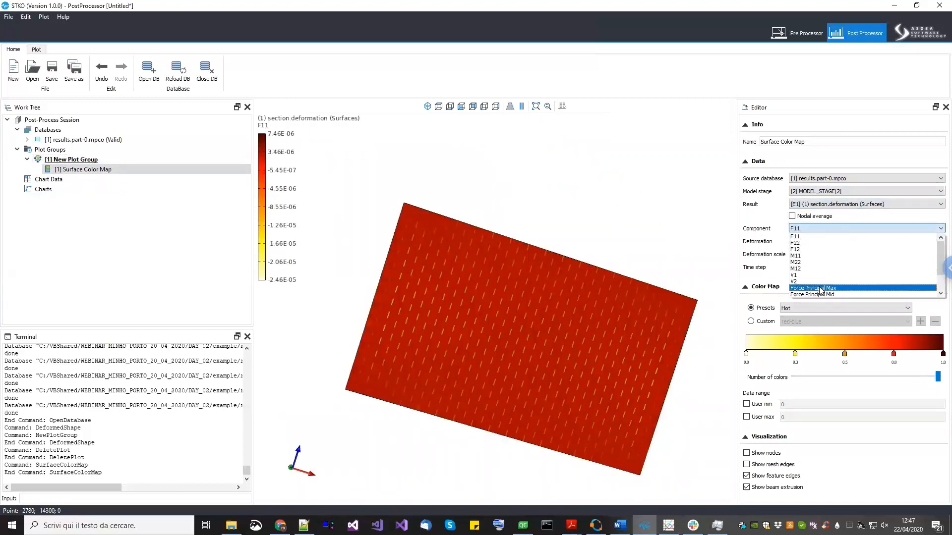
{"action": "left_click", "coordinate": [821, 289]}
- Step the plot group's animation to the last frame and zoom in on the principal force pattern
{"action": "left_click_drag", "start_coordinate": [569, 395], "coordinate": [615, 342]}
{"action": "left_click", "coordinate": [71, 159]}
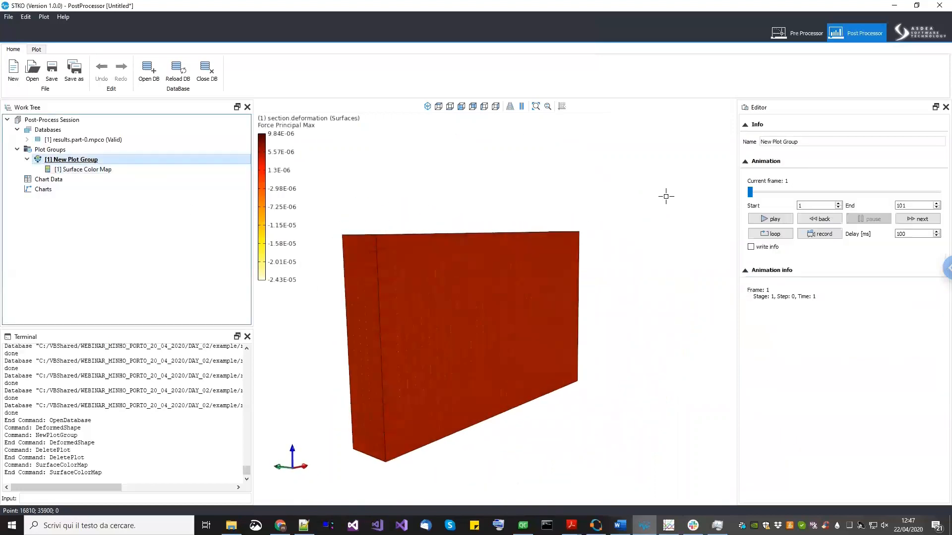
{"action": "left_click_drag", "start_coordinate": [750, 192], "coordinate": [845, 199]}
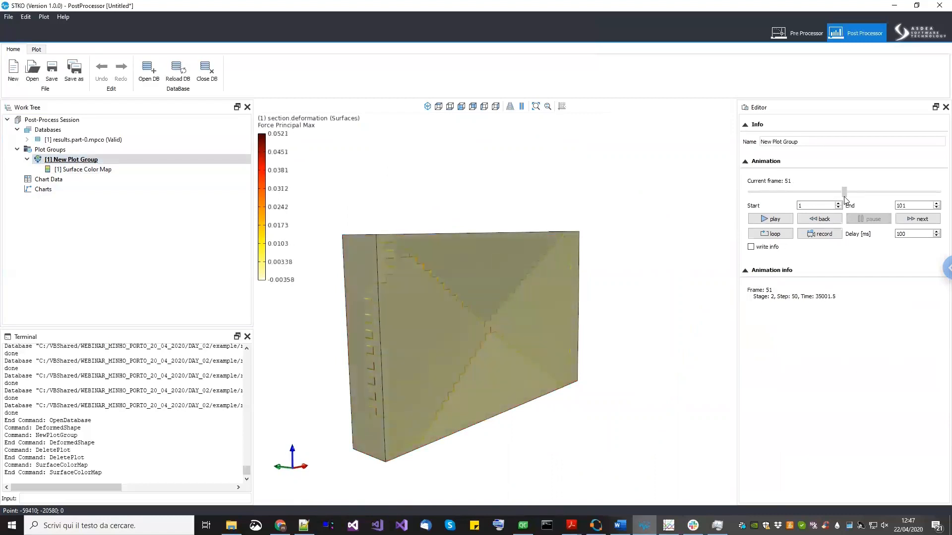
{"action": "scroll", "coordinate": [463, 301], "scroll_direction": "up", "scroll_amount": 6}
{"action": "middle_click_drag", "start_coordinate": [471, 302], "coordinate": [455, 293]}
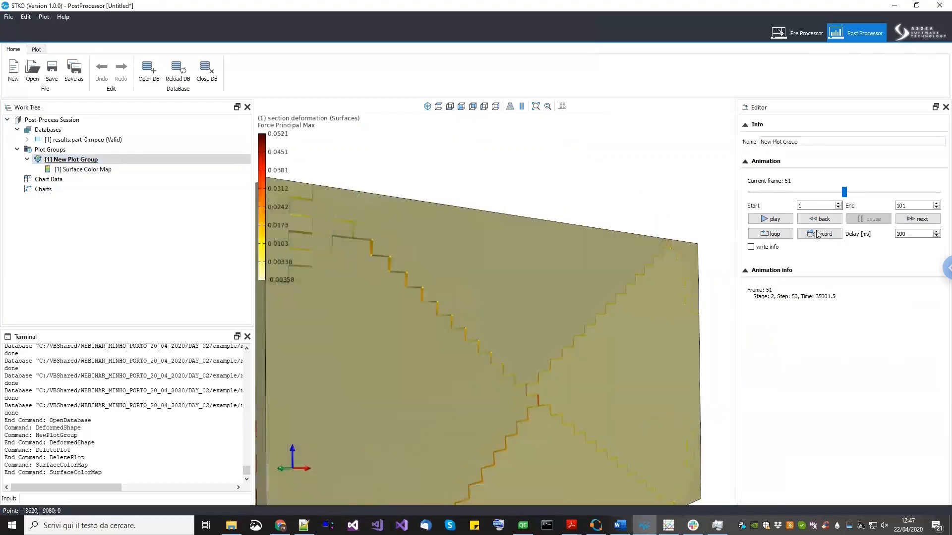
{"action": "left_click_drag", "start_coordinate": [865, 198], "coordinate": [937, 203]}
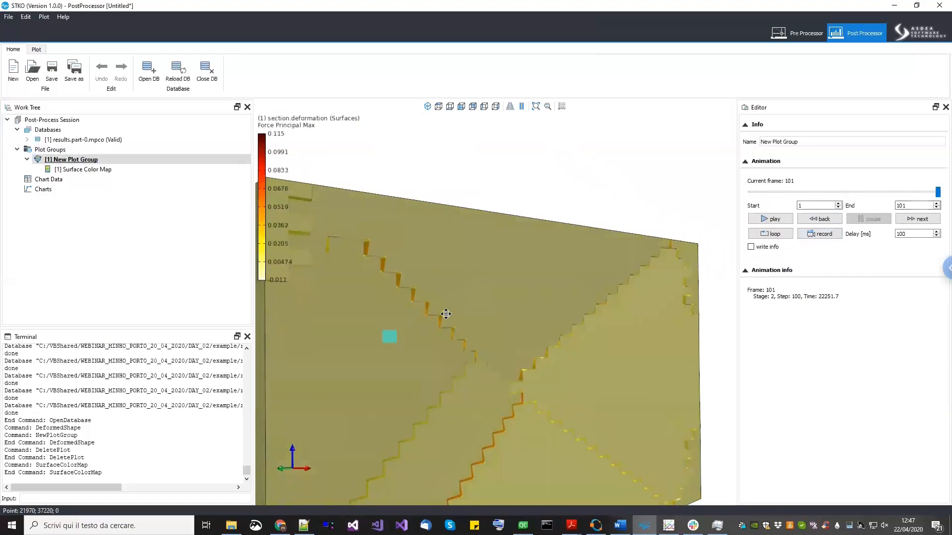
{"action": "scroll", "coordinate": [444, 314], "scroll_direction": "down", "scroll_amount": 5}
{"action": "middle_click_drag", "start_coordinate": [495, 323], "coordinate": [540, 402]}
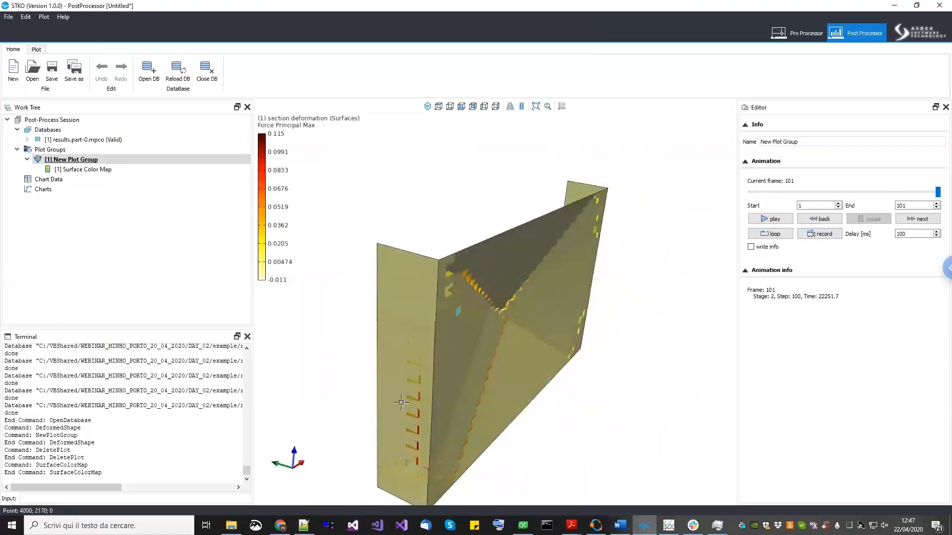
{"action": "scroll", "coordinate": [414, 375], "scroll_direction": "up", "scroll_amount": 2}
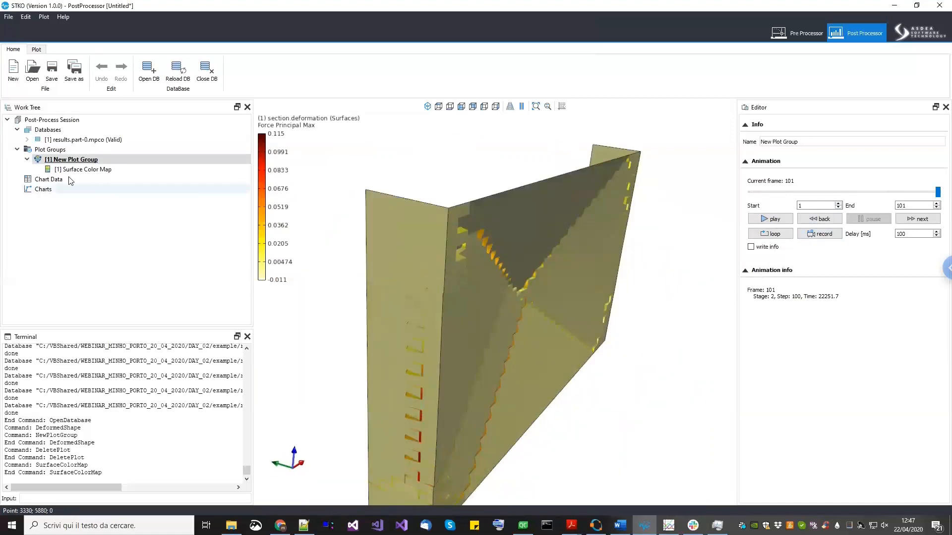
- Create a new plot group and add a Beam/Shell Fiber Color Map to it
{"action": "right_click", "coordinate": [63, 151]}
{"action": "left_click", "coordinate": [69, 158]}
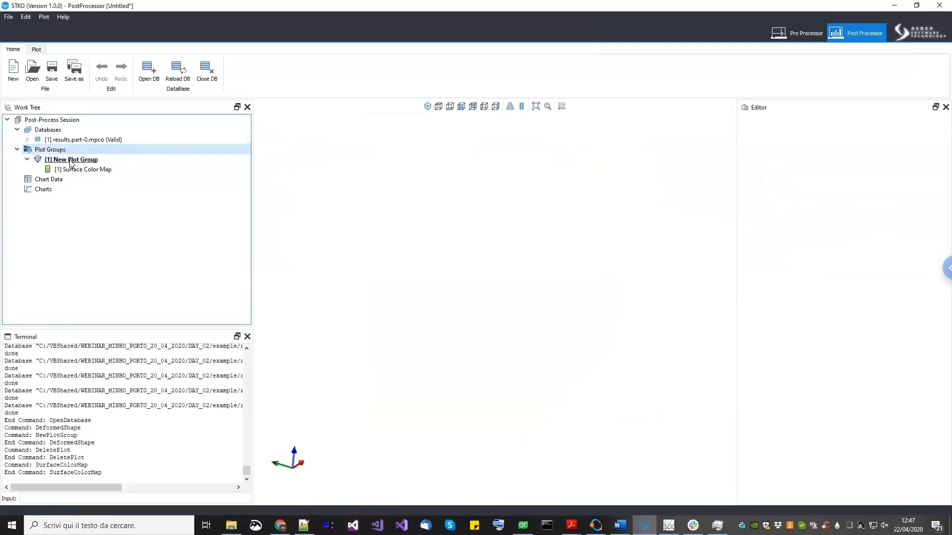
{"action": "left_click", "coordinate": [72, 179]}
{"action": "right_click", "coordinate": [71, 181]}
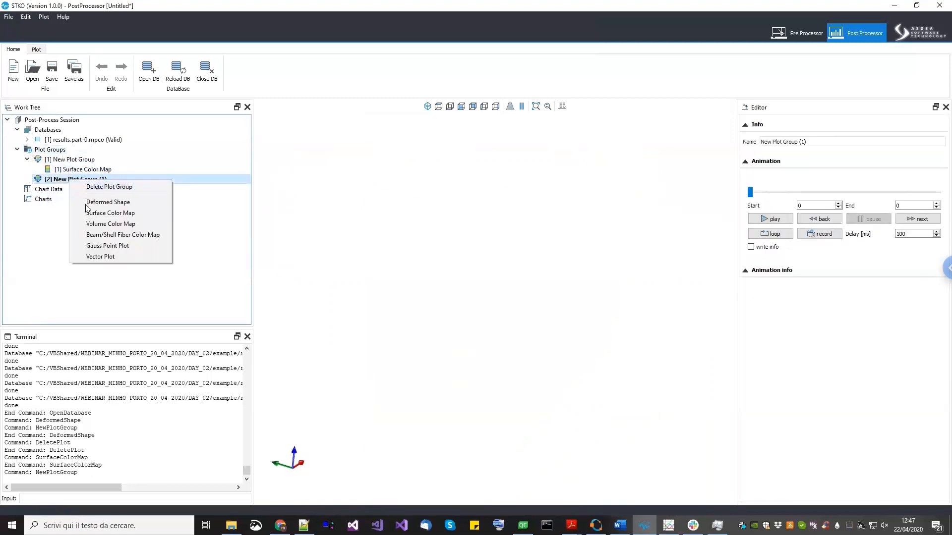
{"action": "left_click", "coordinate": [98, 234]}
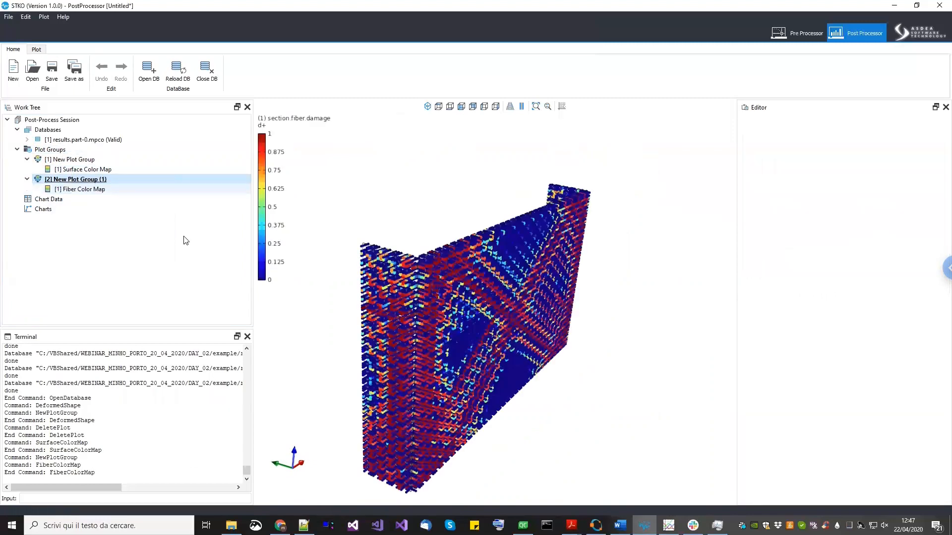
- Examine the fiber damage color map closely from a standard view, zooming into the fibers
{"action": "left_click", "coordinate": [84, 189]}
{"action": "middle_click_drag", "start_coordinate": [412, 355], "coordinate": [486, 215]}
{"action": "scroll", "coordinate": [421, 201], "scroll_direction": "up", "scroll_amount": 5}
{"action": "left_click", "coordinate": [535, 107]}
{"action": "left_click", "coordinate": [461, 106]}
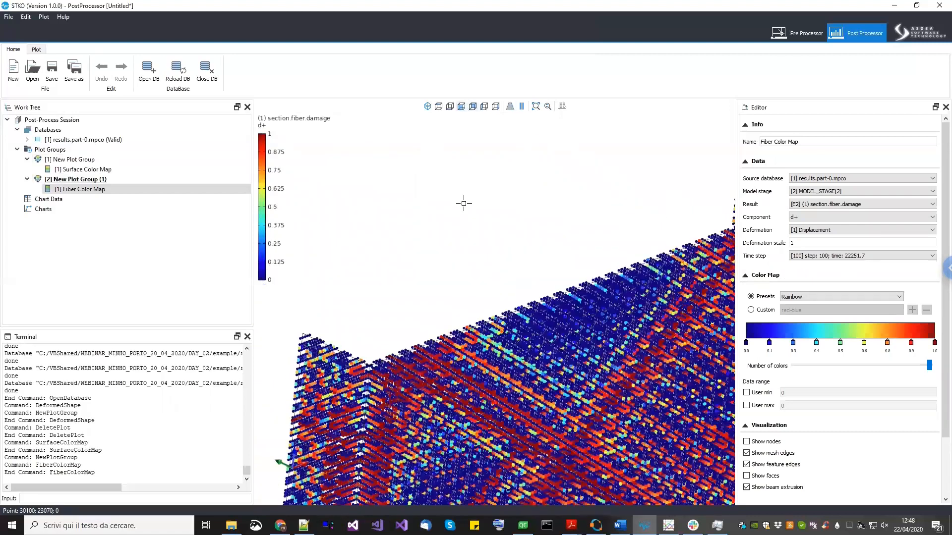
{"action": "left_click", "coordinate": [461, 106]}
{"action": "scroll", "coordinate": [483, 376], "scroll_direction": "up", "scroll_amount": 4}
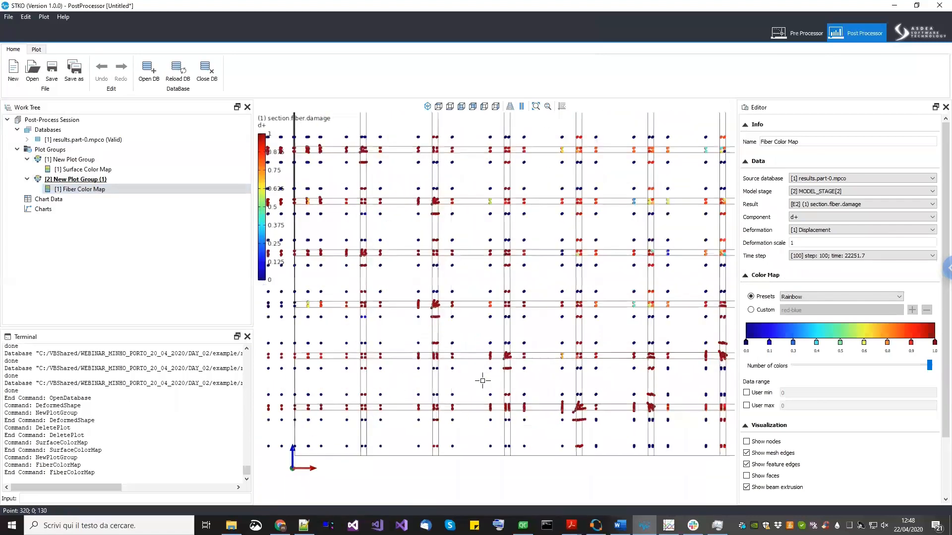
{"action": "scroll", "coordinate": [441, 362], "scroll_direction": "up", "scroll_amount": 2}
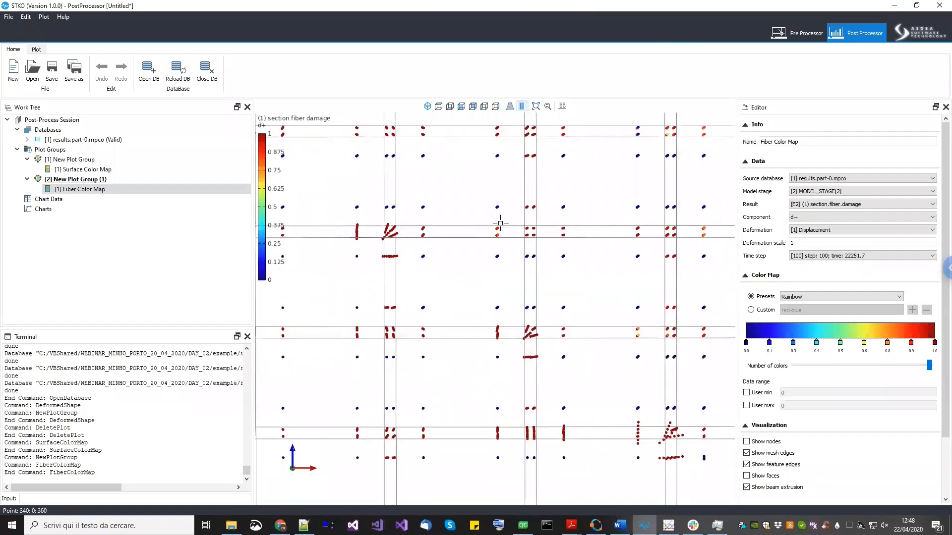
{"action": "scroll", "coordinate": [470, 395], "scroll_direction": "up", "scroll_amount": 4}
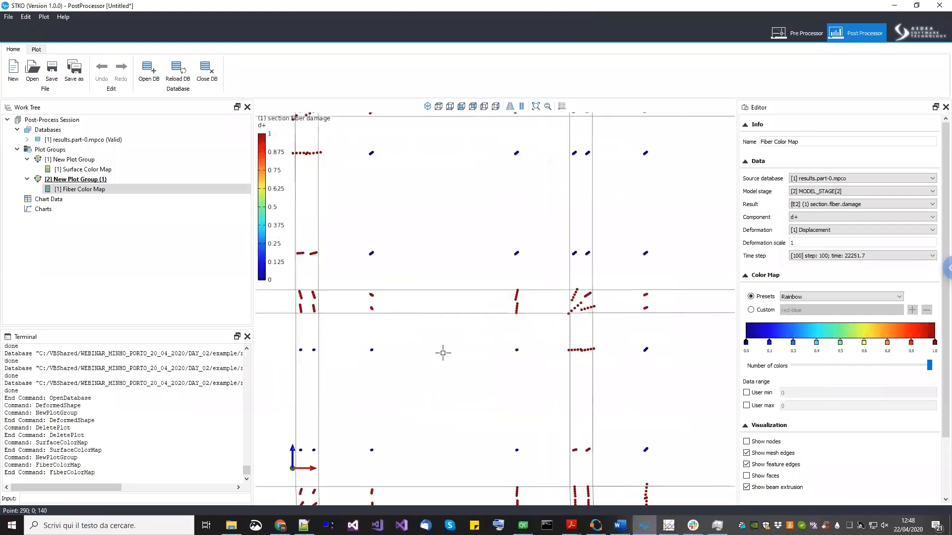
{"action": "middle_click_drag", "start_coordinate": [379, 342], "coordinate": [389, 314]}
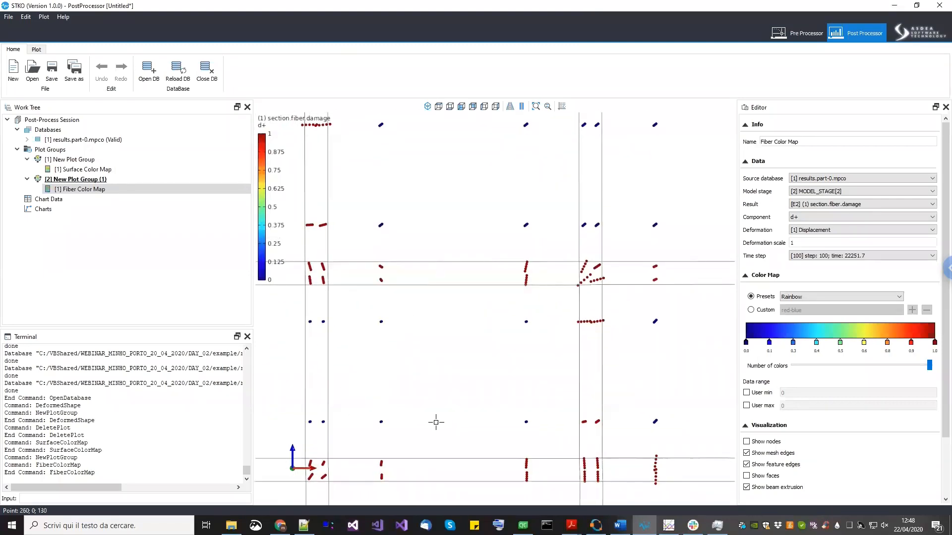
{"action": "left_click_drag", "start_coordinate": [417, 356], "coordinate": [431, 370]}
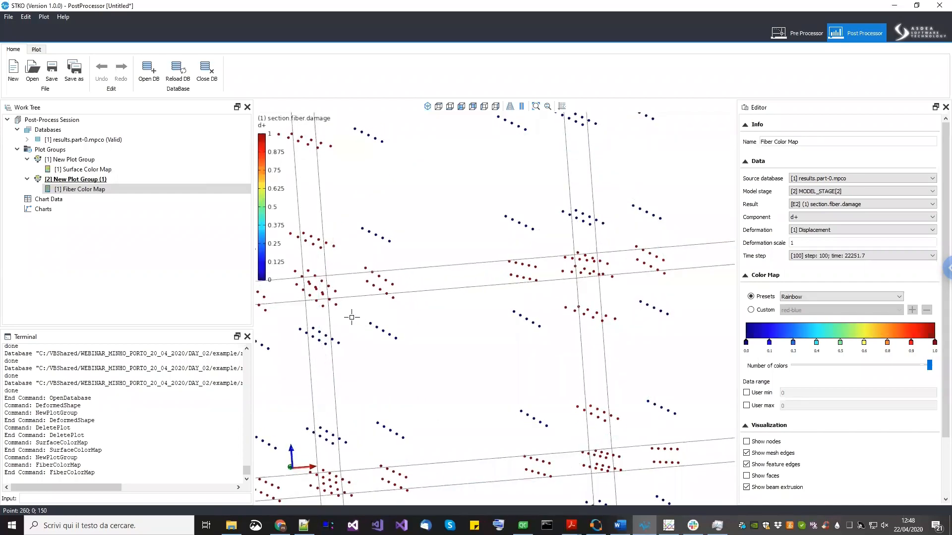
- Set the fiber color map's deformation scale to 10 and its color preset to Hot
{"action": "scroll", "coordinate": [382, 331], "scroll_direction": "up", "scroll_amount": 2}
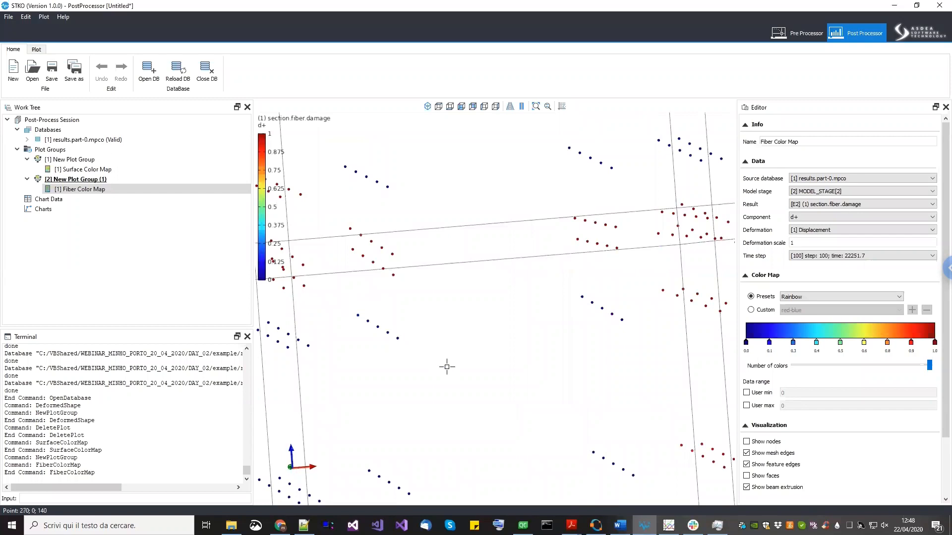
{"action": "scroll", "coordinate": [445, 363], "scroll_direction": "down", "scroll_amount": 5}
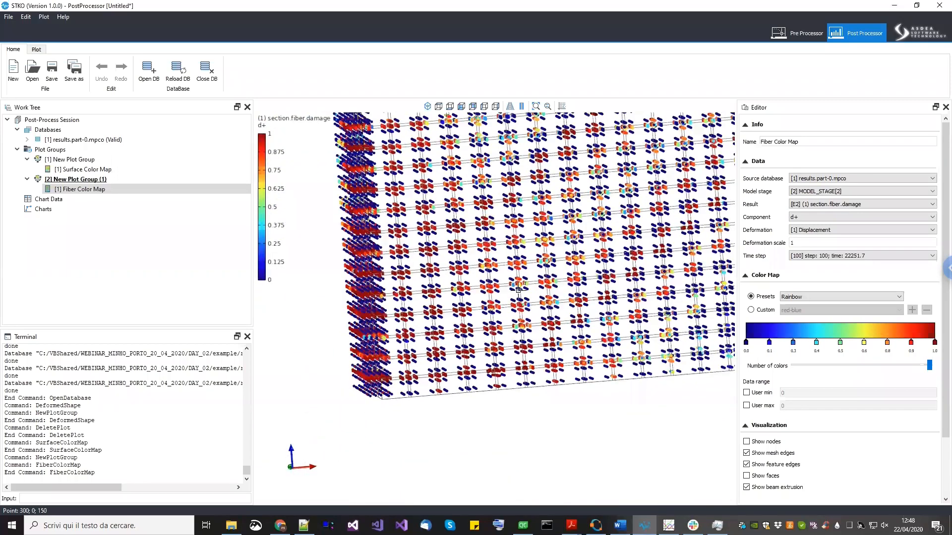
{"action": "left_click_drag", "start_coordinate": [495, 331], "coordinate": [819, 240]}
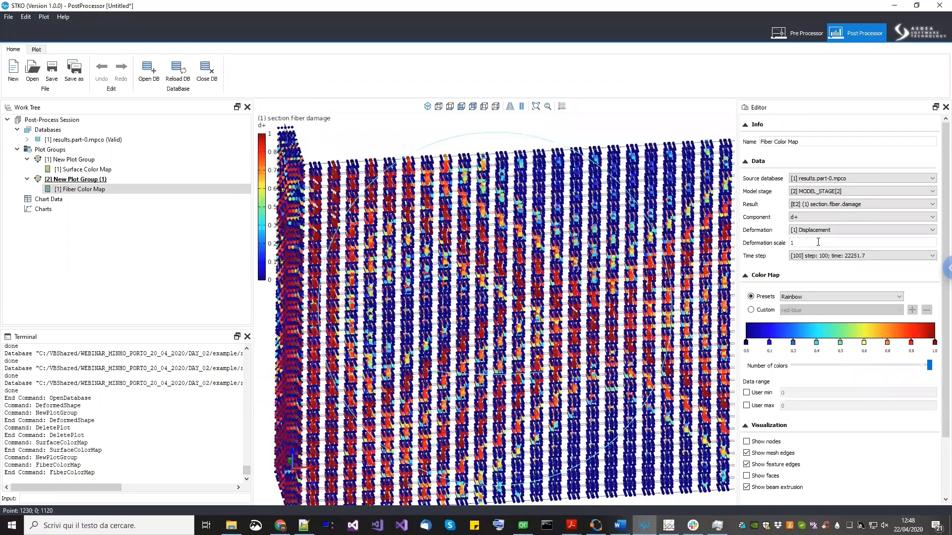
{"action": "left_click", "coordinate": [818, 242]}
{"action": "type", "text": "0"}
{"action": "key", "text": "Return"}
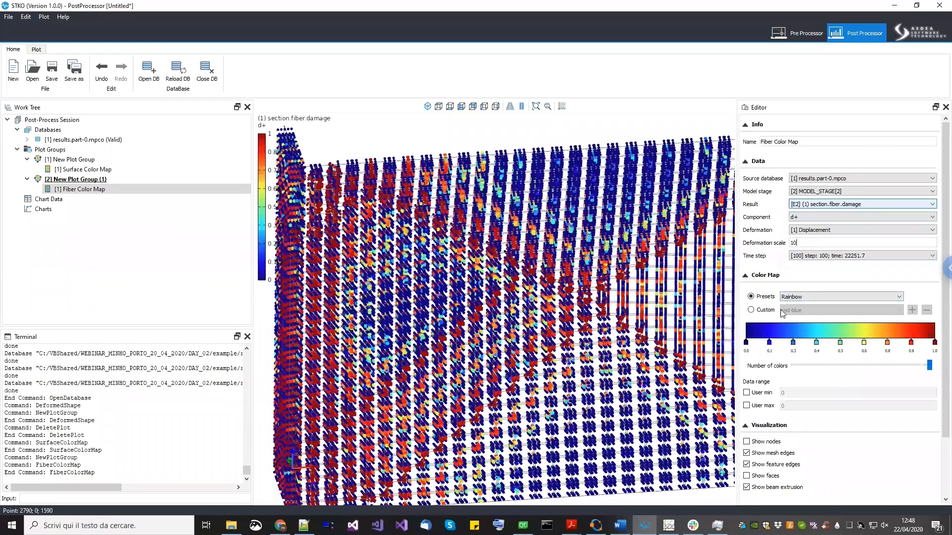
{"action": "left_click", "coordinate": [802, 298]}
{"action": "left_click", "coordinate": [833, 308]}
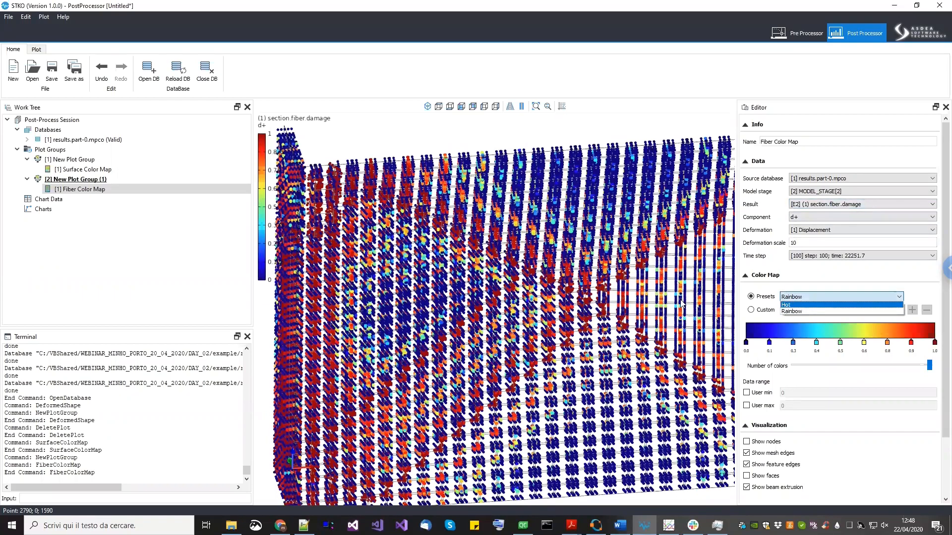
{"action": "left_click_drag", "start_coordinate": [545, 326], "coordinate": [576, 323]}
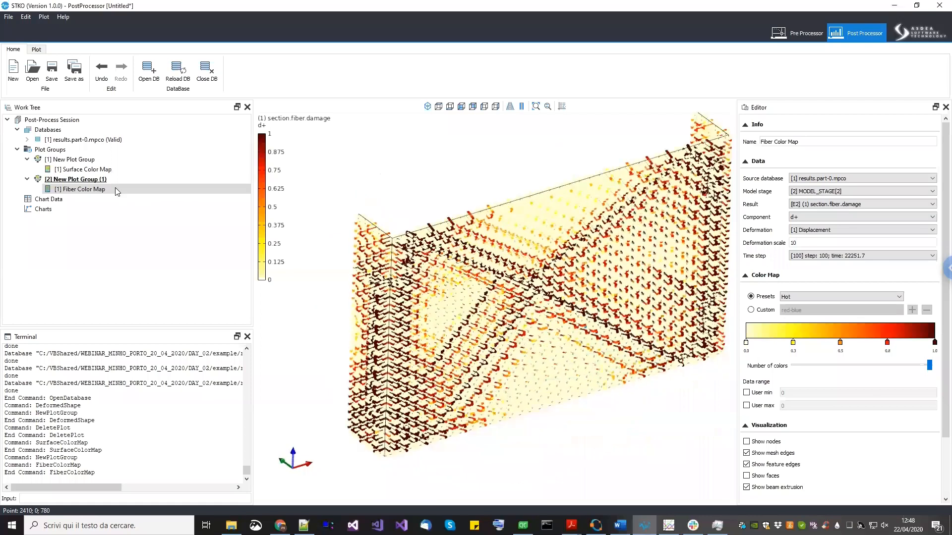
- Move the plot group's animation to the last frame and inspect the fiber damage pattern up close
{"action": "left_click", "coordinate": [115, 180]}
{"action": "left_click_drag", "start_coordinate": [750, 194], "coordinate": [841, 191]}
{"action": "left_click_drag", "start_coordinate": [851, 191], "coordinate": [937, 192]}
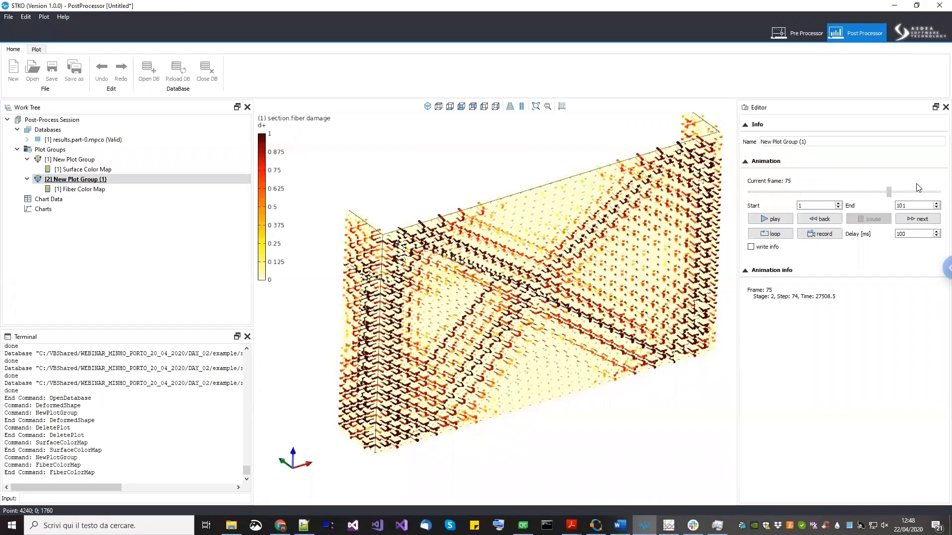
{"action": "scroll", "coordinate": [437, 236], "scroll_direction": "up", "scroll_amount": 2}
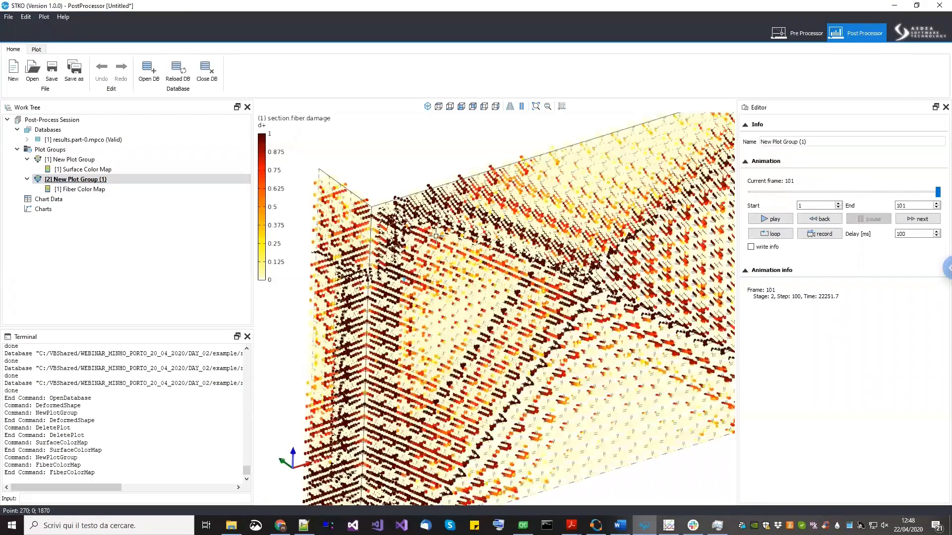
{"action": "middle_click_drag", "start_coordinate": [524, 272], "coordinate": [450, 353]}
{"action": "scroll", "coordinate": [357, 353], "scroll_direction": "up", "scroll_amount": 4}
{"action": "scroll", "coordinate": [495, 327], "scroll_direction": "down", "scroll_amount": 6}
{"action": "middle_click_drag", "start_coordinate": [510, 250], "coordinate": [208, 258]}
- Delete the Fiber Color Map plot from the second plot group
{"action": "left_click", "coordinate": [106, 193]}
{"action": "right_click", "coordinate": [106, 192]}
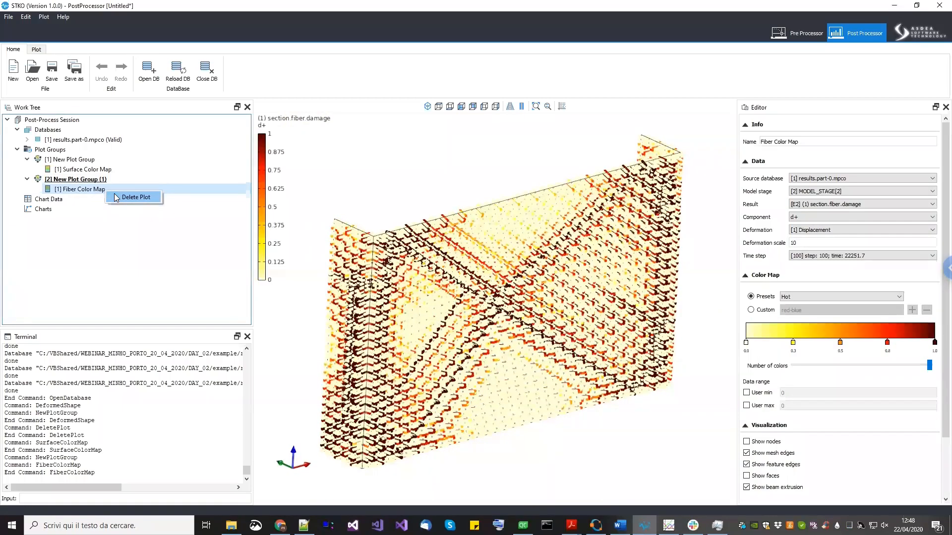
{"action": "left_click", "coordinate": [130, 197]}
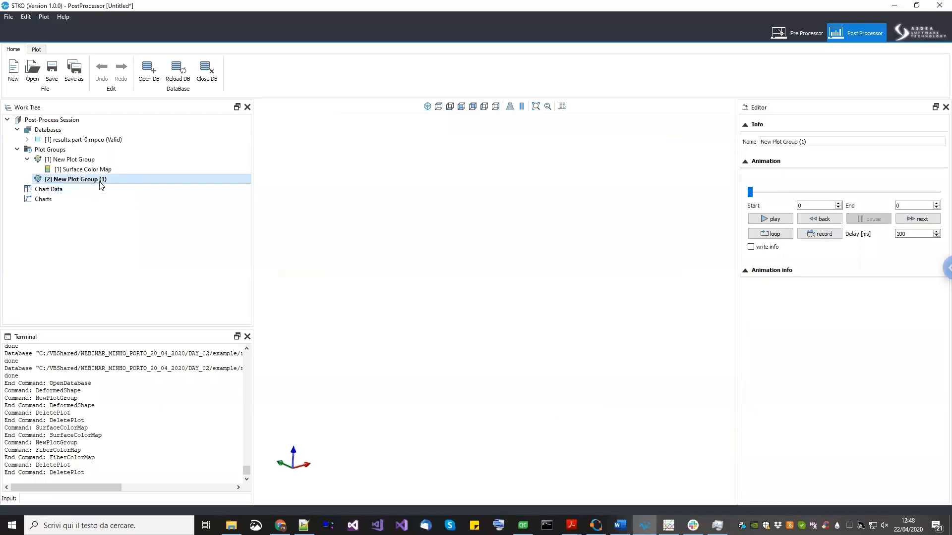
- Add a Vector Plot to the second plot group and turn off its faces display
{"action": "right_click", "coordinate": [100, 182]}
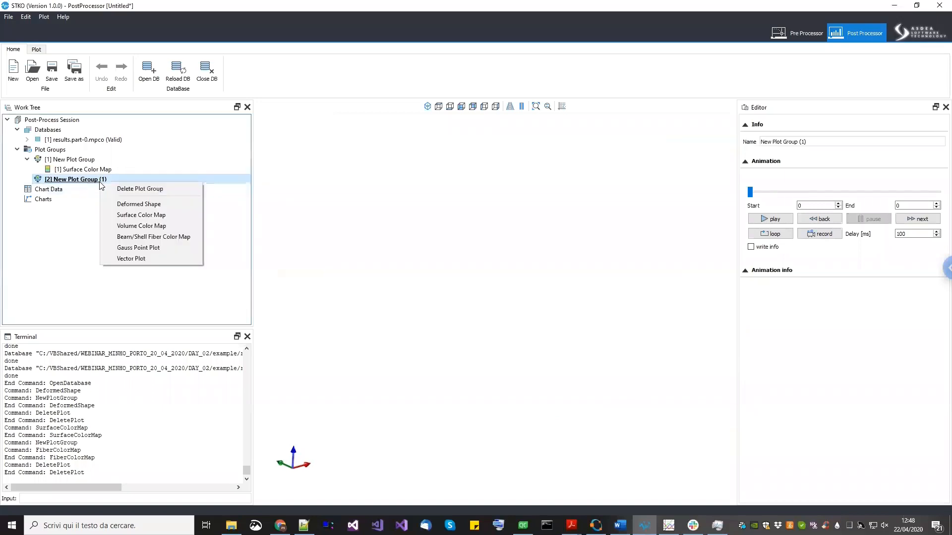
{"action": "left_click", "coordinate": [133, 258]}
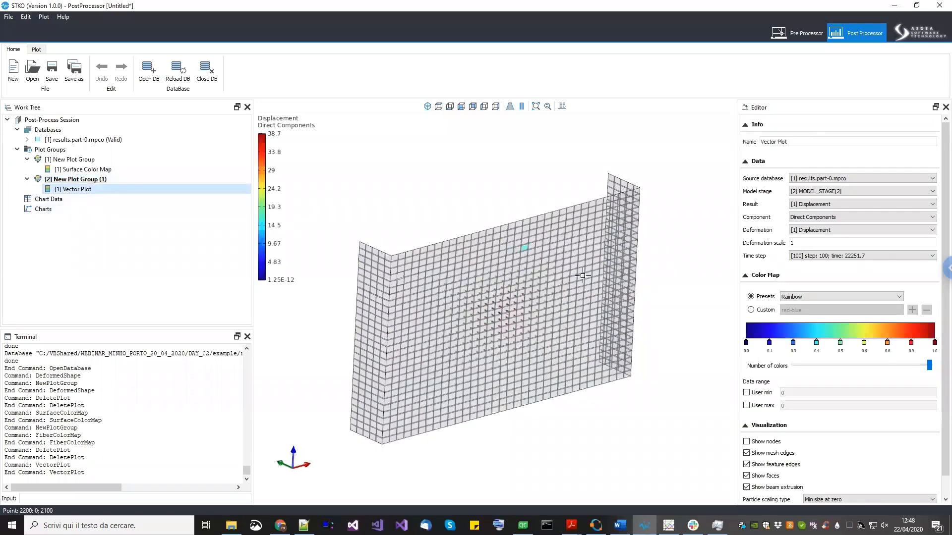
{"action": "left_click", "coordinate": [766, 476]}
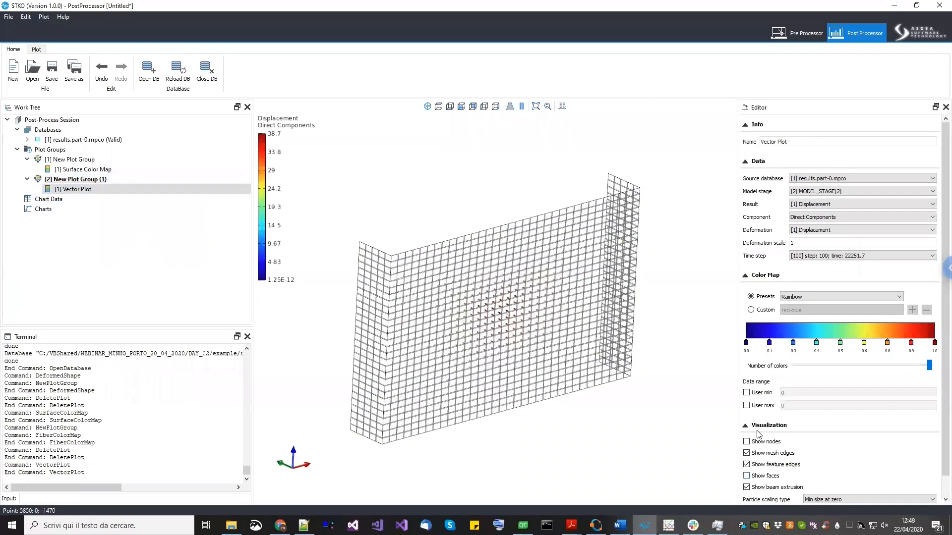
- Set the vector plot's result to (1) section.fiber.strain (Surfaces)
{"action": "left_click", "coordinate": [835, 205]}
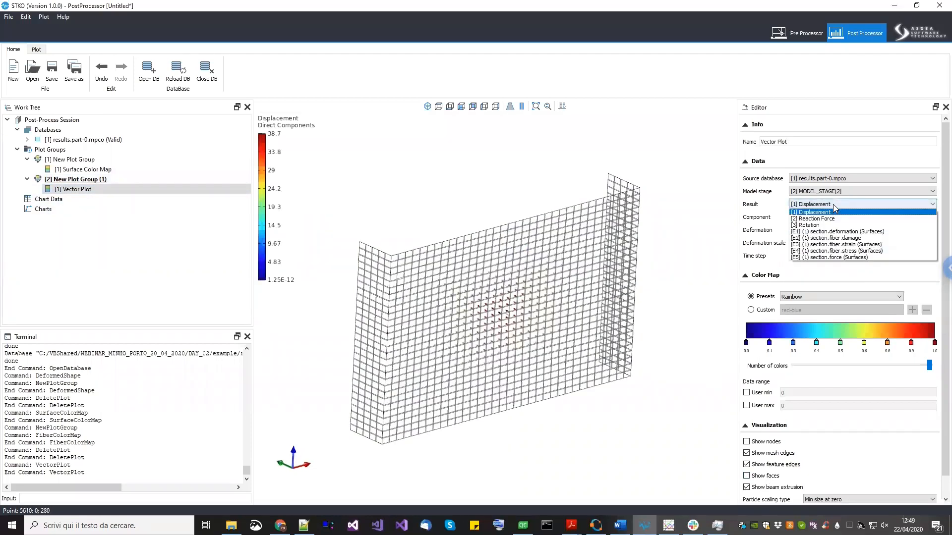
{"action": "left_click", "coordinate": [833, 206]}
{"action": "scroll", "coordinate": [528, 299], "scroll_direction": "up", "scroll_amount": 2}
{"action": "scroll", "coordinate": [465, 320], "scroll_direction": "up", "scroll_amount": 3}
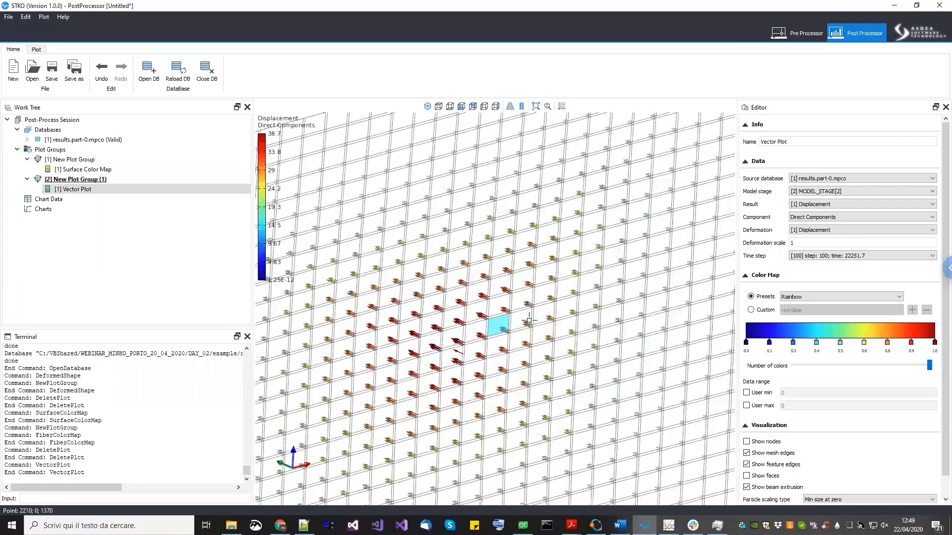
{"action": "left_click", "coordinate": [846, 205]}
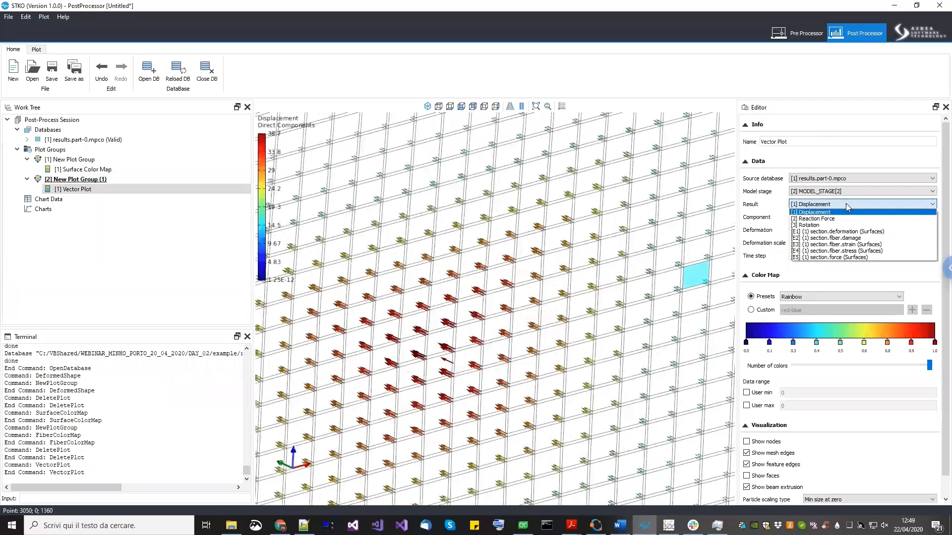
{"action": "left_click", "coordinate": [844, 244]}
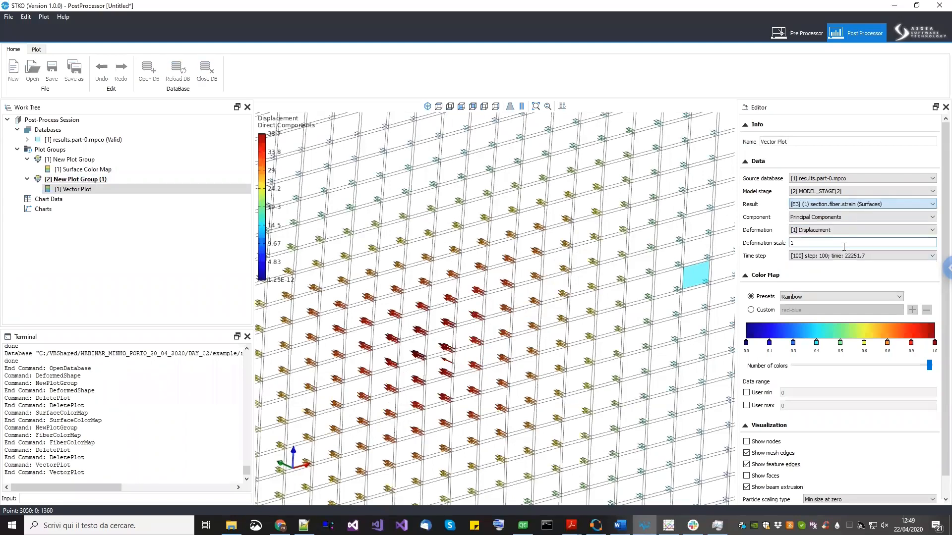
{"action": "scroll", "coordinate": [617, 277], "scroll_direction": "down", "scroll_amount": 5}
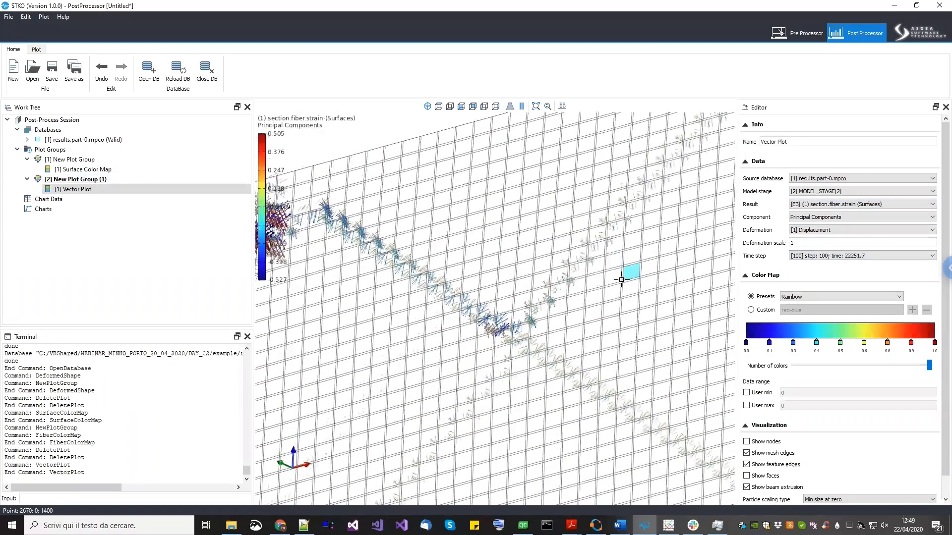
{"action": "middle_click_drag", "start_coordinate": [391, 263], "coordinate": [456, 242]}
{"action": "scroll", "coordinate": [426, 298], "scroll_direction": "up", "scroll_amount": 1}
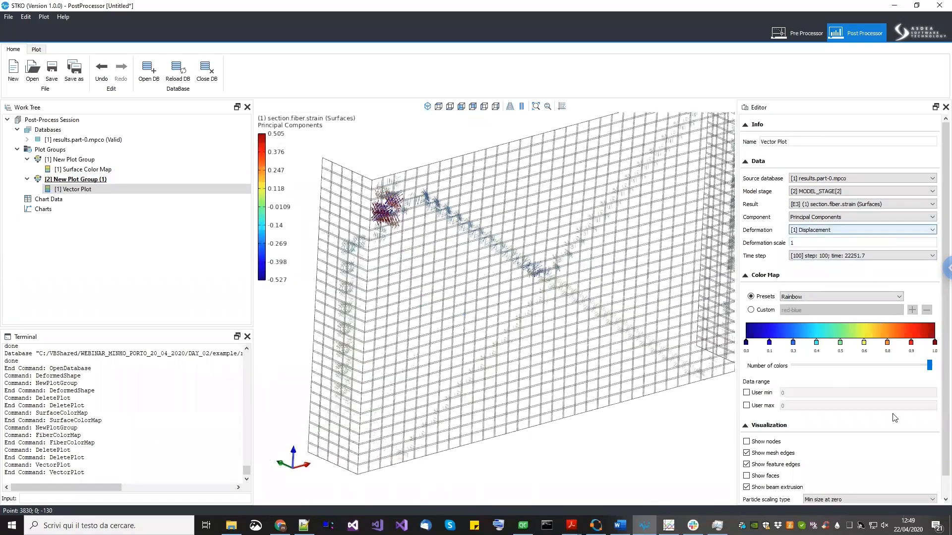
- Move the animation to frame 37 and view the principal strain vectors from a standard view
{"action": "left_click", "coordinate": [135, 180]}
{"action": "left_click_drag", "start_coordinate": [750, 192], "coordinate": [817, 192]}
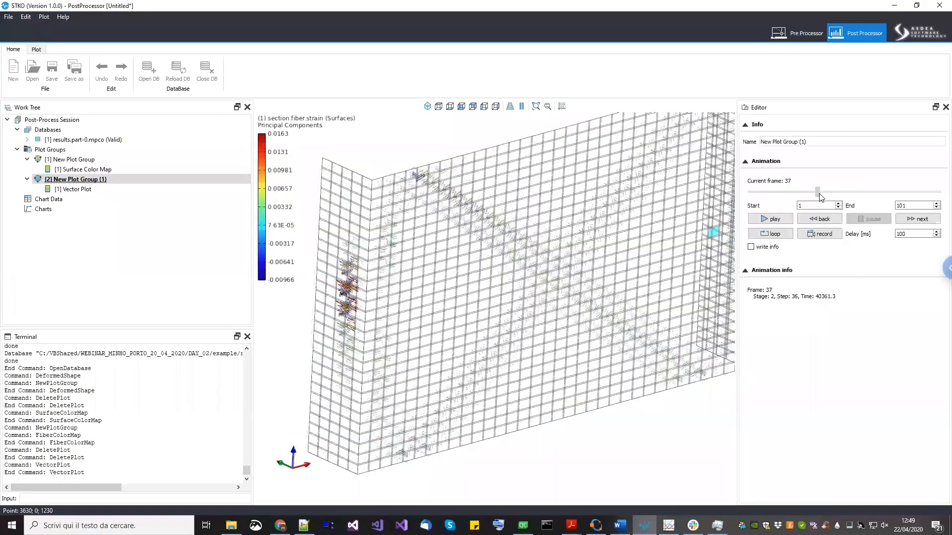
{"action": "middle_click_drag", "start_coordinate": [604, 243], "coordinate": [584, 270]}
{"action": "scroll", "coordinate": [581, 272], "scroll_direction": "down", "scroll_amount": 2}
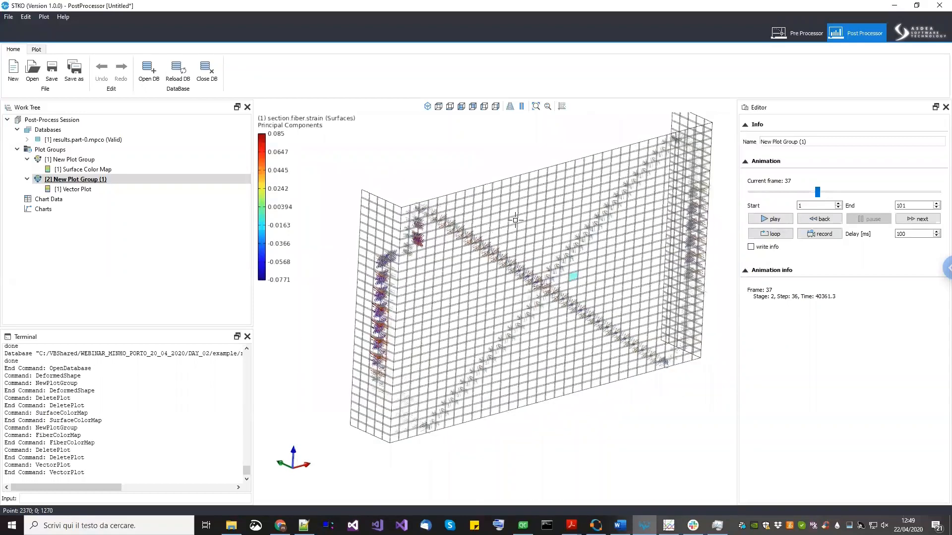
{"action": "left_click", "coordinate": [438, 107]}
{"action": "scroll", "coordinate": [499, 305], "scroll_direction": "up", "scroll_amount": 3}
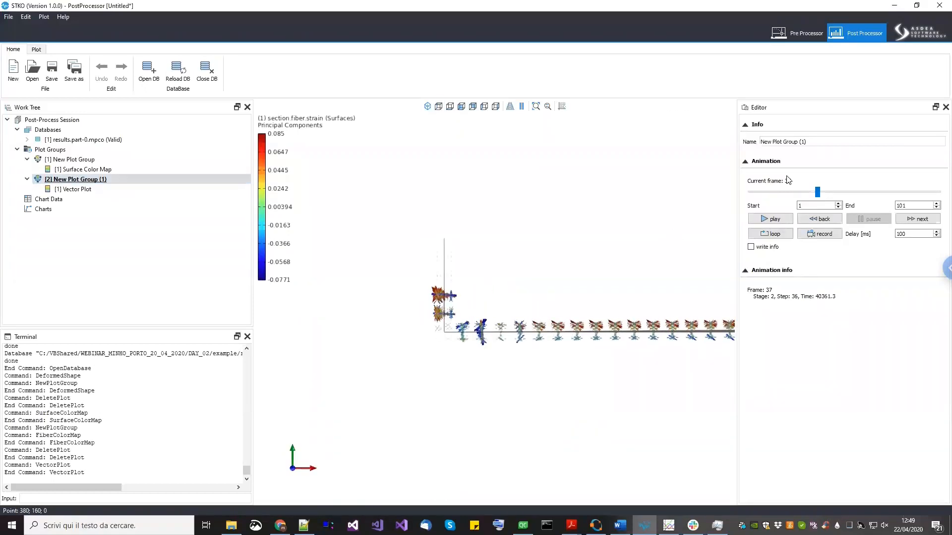
- Scrub the animation back to the first frames and zoom in on the principal strain vectors
{"action": "left_click_drag", "start_coordinate": [816, 197], "coordinate": [746, 198]}
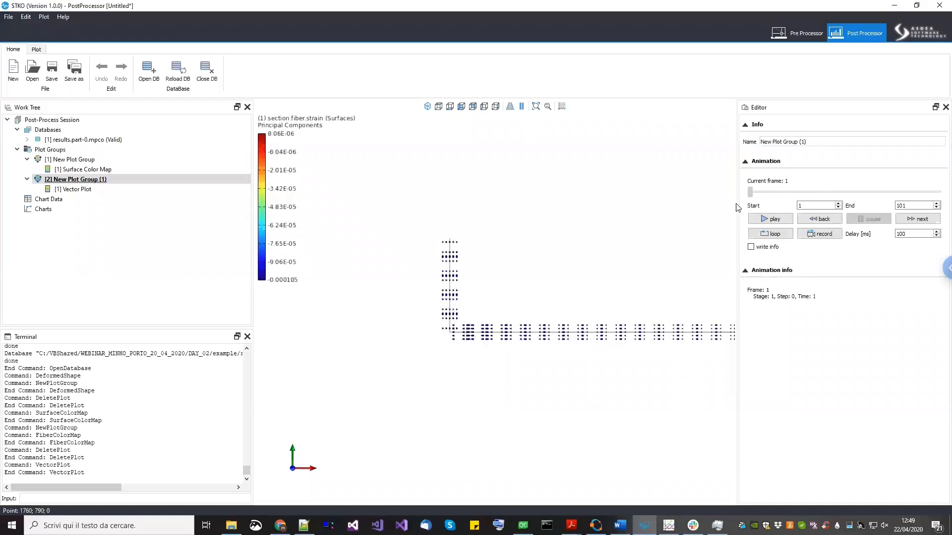
{"action": "scroll", "coordinate": [438, 313], "scroll_direction": "up", "scroll_amount": 2}
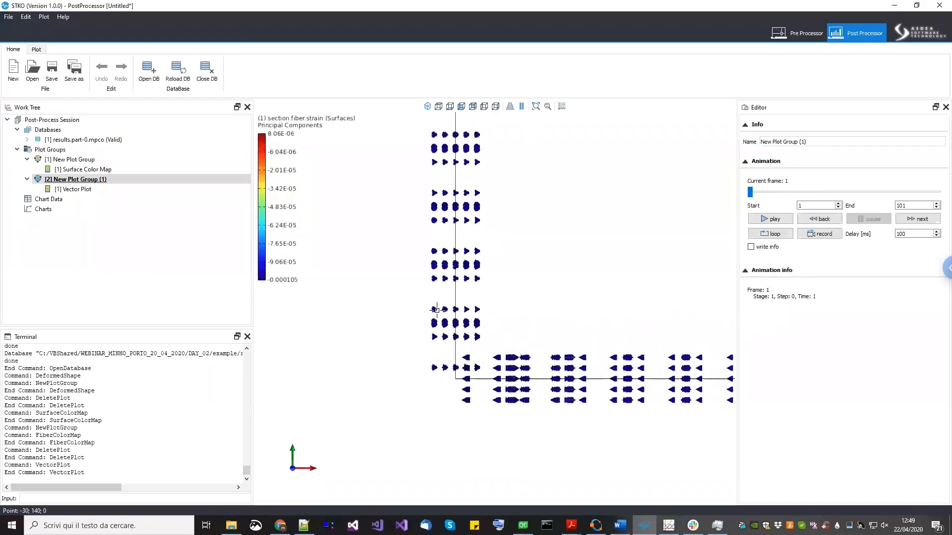
{"action": "scroll", "coordinate": [441, 300], "scroll_direction": "down", "scroll_amount": 3}
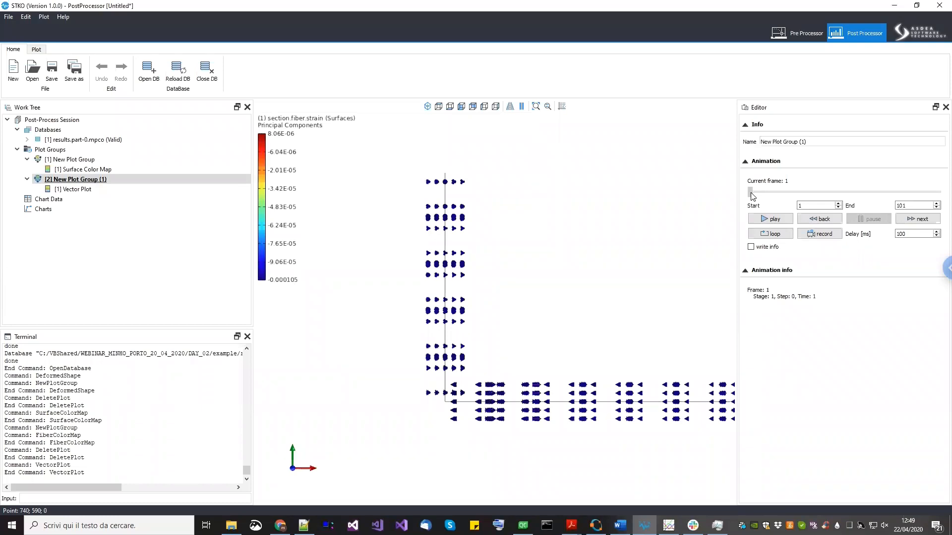
{"action": "left_click_drag", "start_coordinate": [751, 193], "coordinate": [758, 196]}
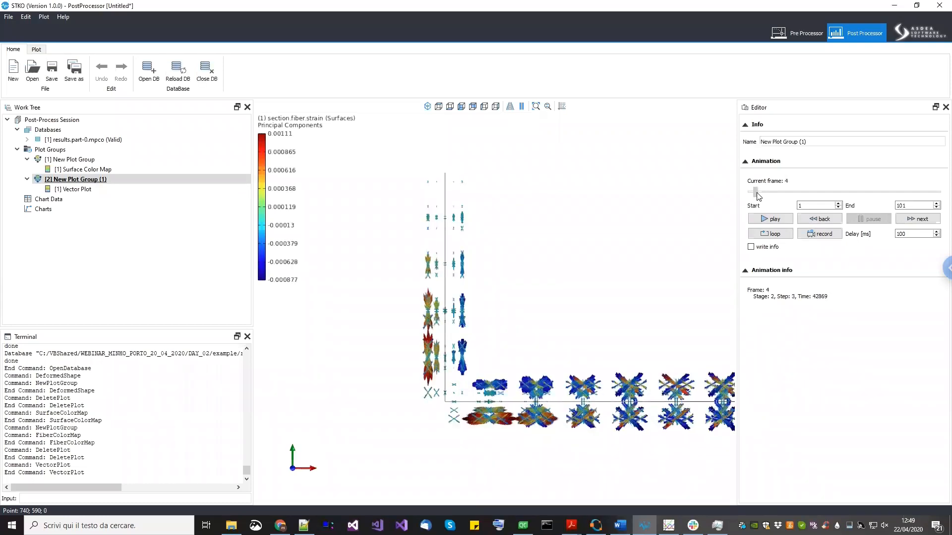
{"action": "scroll", "coordinate": [446, 371], "scroll_direction": "up", "scroll_amount": 3}
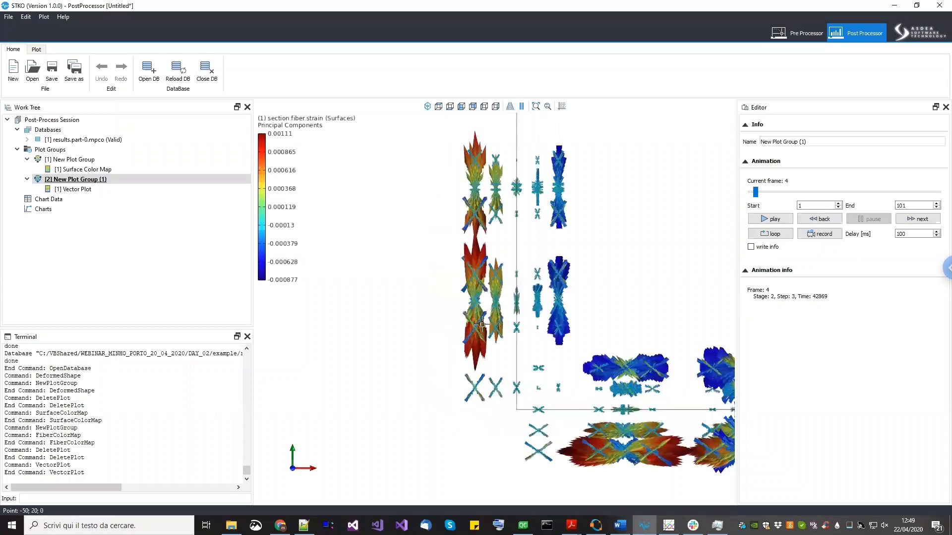
{"action": "scroll", "coordinate": [468, 329], "scroll_direction": "up", "scroll_amount": 4}
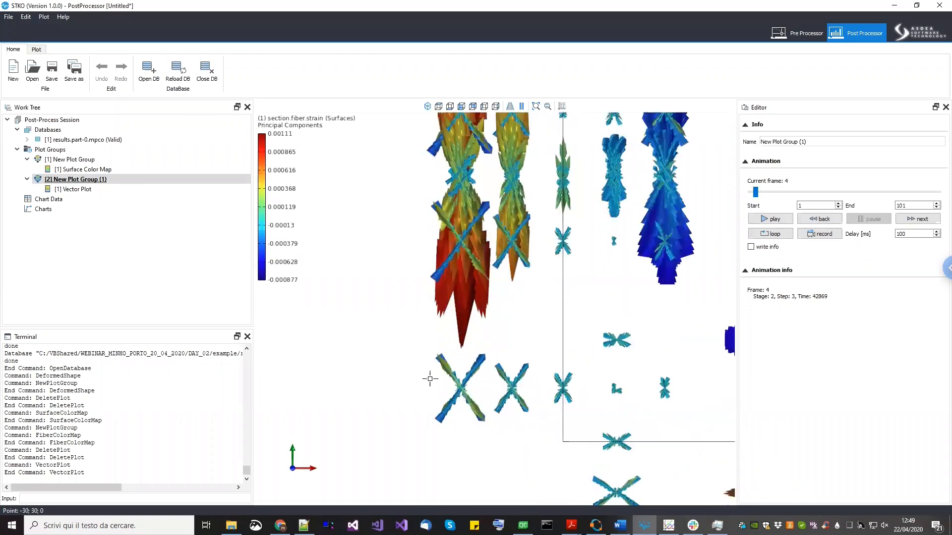
{"action": "scroll", "coordinate": [433, 375], "scroll_direction": "down", "scroll_amount": 2}
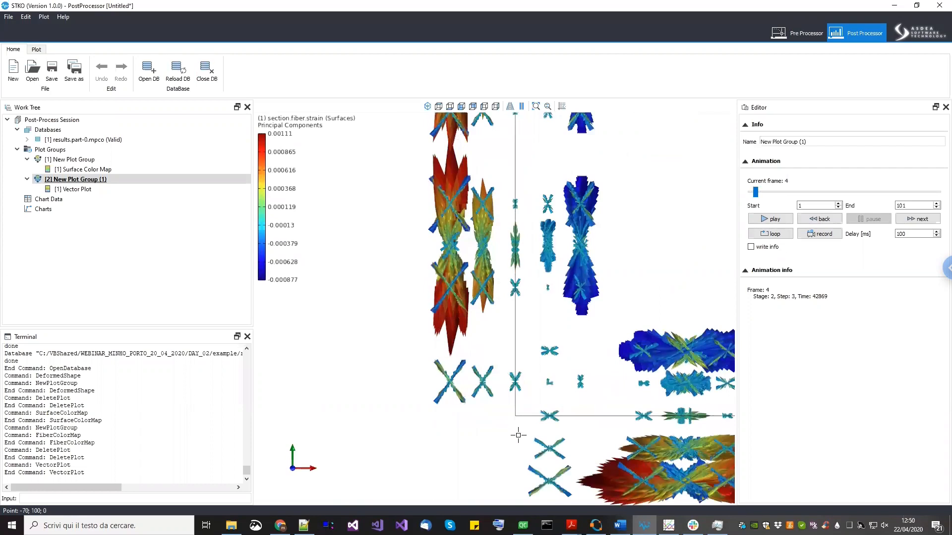
{"action": "scroll", "coordinate": [518, 435], "scroll_direction": "down", "scroll_amount": 3}
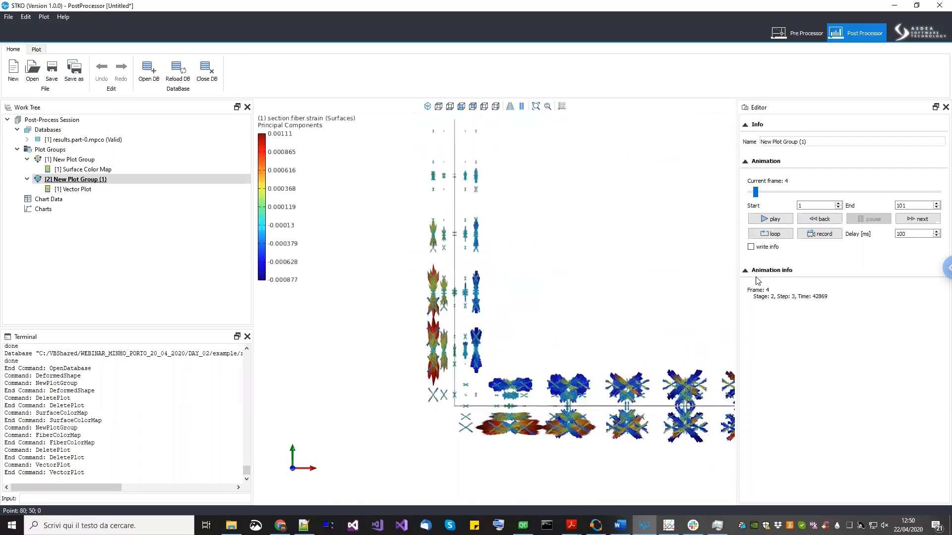
- Advance the animation to frame 99 and orbit around the wall to inspect the strain vectors
{"action": "left_click_drag", "start_coordinate": [758, 196], "coordinate": [935, 194]}
{"action": "scroll", "coordinate": [495, 328], "scroll_direction": "down", "scroll_amount": 6}
{"action": "middle_click_drag", "start_coordinate": [536, 308], "coordinate": [487, 362]}
{"action": "middle_click_drag", "start_coordinate": [631, 357], "coordinate": [499, 238]}
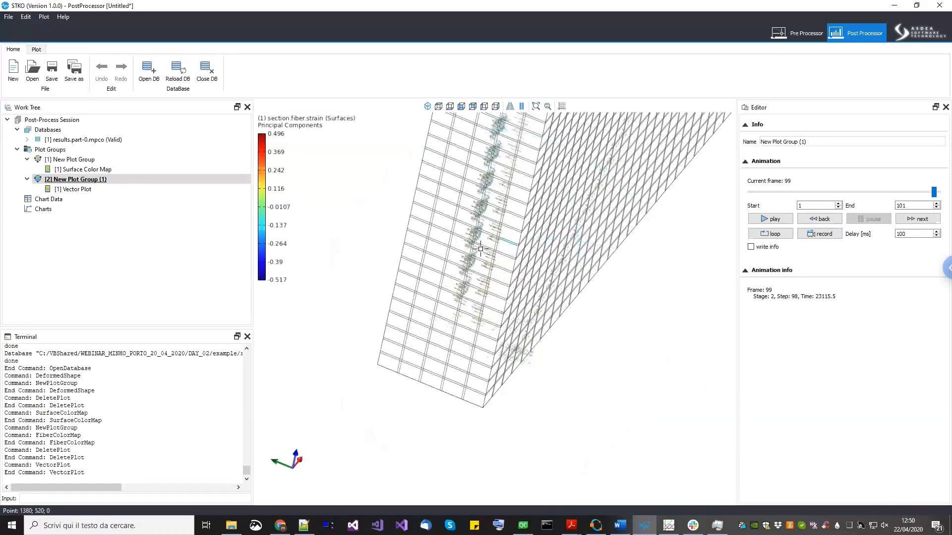
{"action": "scroll", "coordinate": [390, 325], "scroll_direction": "up", "scroll_amount": 8}
{"action": "scroll", "coordinate": [390, 324], "scroll_direction": "up", "scroll_amount": 2}
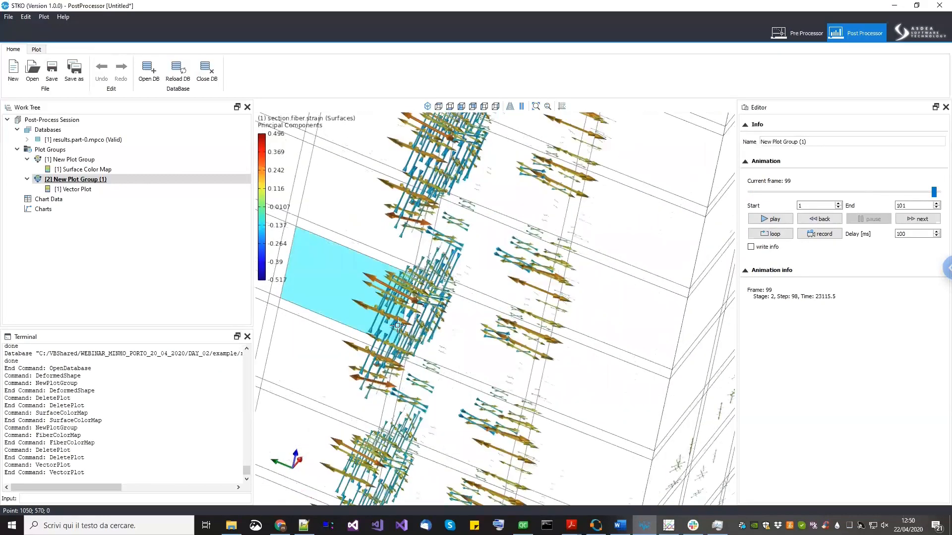
{"action": "scroll", "coordinate": [424, 302], "scroll_direction": "down", "scroll_amount": 7}
{"action": "middle_click_drag", "start_coordinate": [491, 293], "coordinate": [424, 361]}
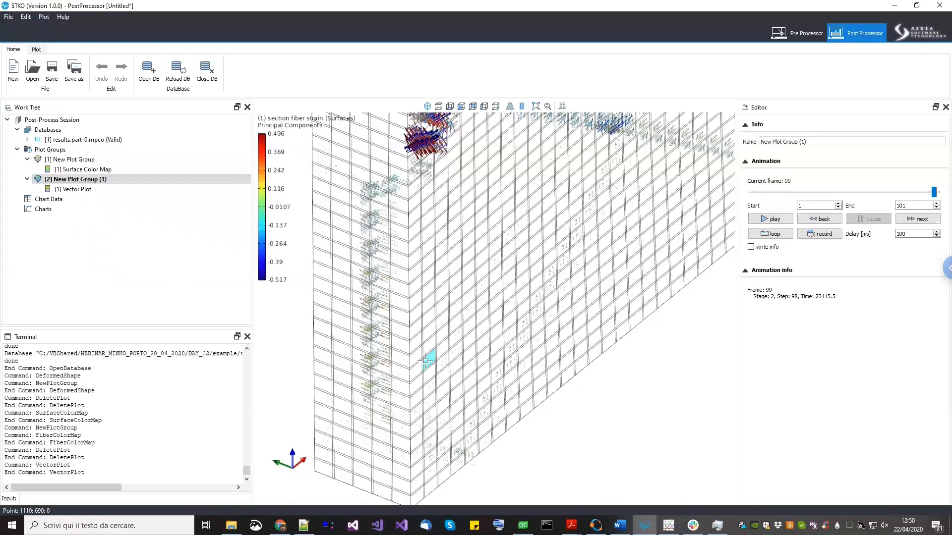
{"action": "middle_click_drag", "start_coordinate": [424, 376], "coordinate": [405, 443]}
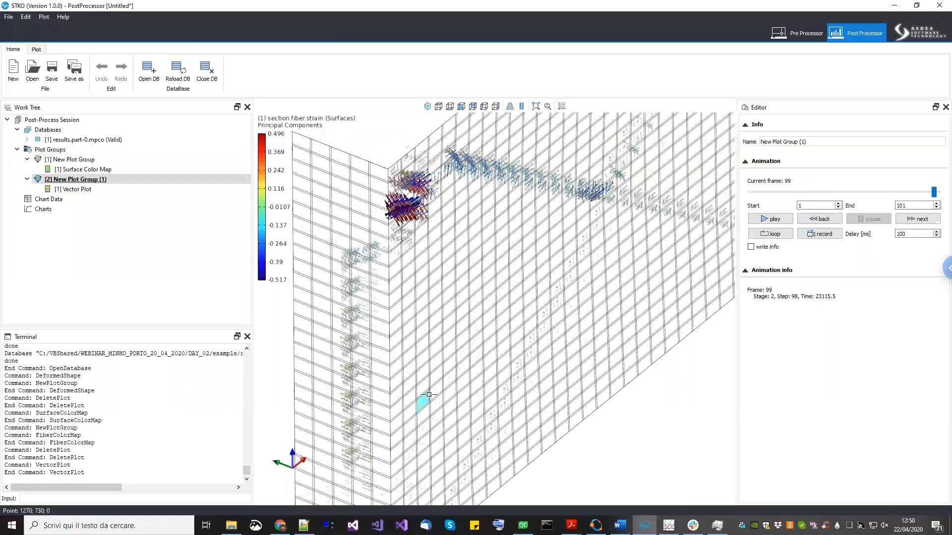
{"action": "scroll", "coordinate": [429, 394], "scroll_direction": "down", "scroll_amount": 3}
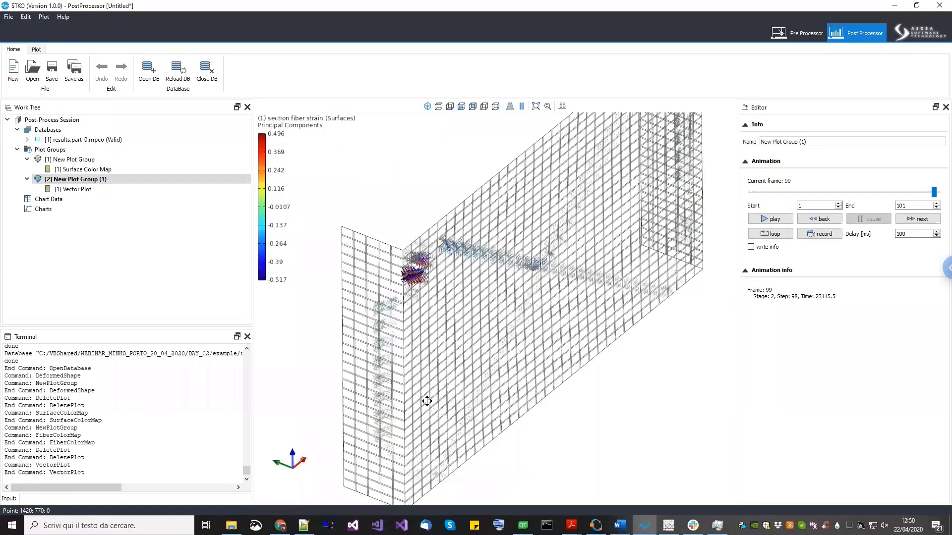
- Zoom and orbit around the wall again to examine the strain vectors along the diagonal band
{"action": "scroll", "coordinate": [425, 406], "scroll_direction": "down", "scroll_amount": 2}
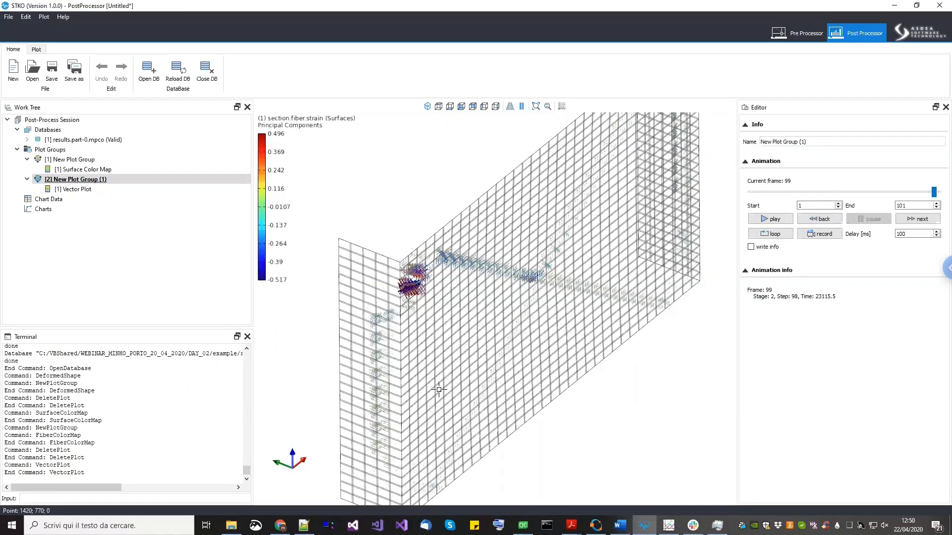
{"action": "middle_click_drag", "start_coordinate": [447, 366], "coordinate": [577, 159]}
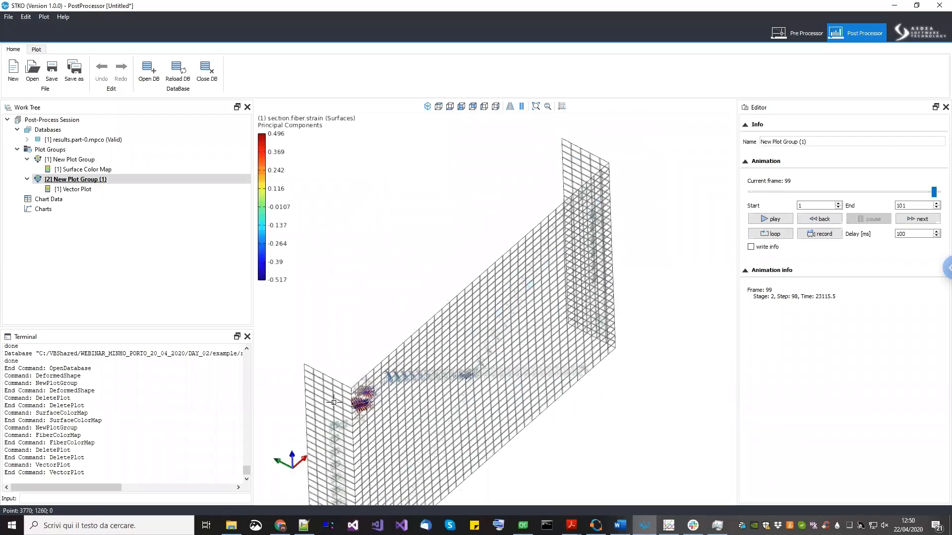
{"action": "middle_click_drag", "start_coordinate": [414, 352], "coordinate": [426, 335]}
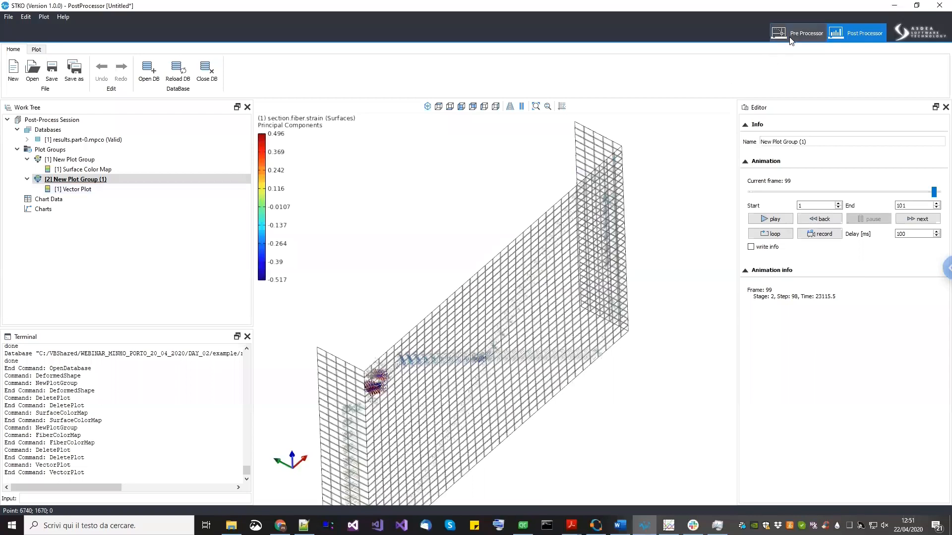
{"action": "middle_click_drag", "start_coordinate": [520, 310], "coordinate": [409, 268]}
{"action": "middle_click_drag", "start_coordinate": [656, 221], "coordinate": [672, 239]}
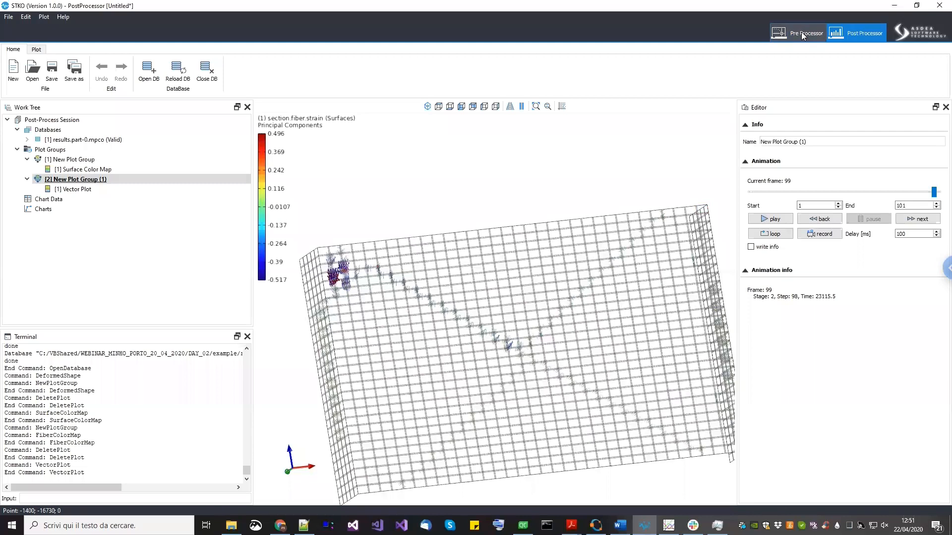
- Switch to the pre-processor and change the shell element property's model to ShellDKGQ
{"action": "left_click", "coordinate": [801, 31]}
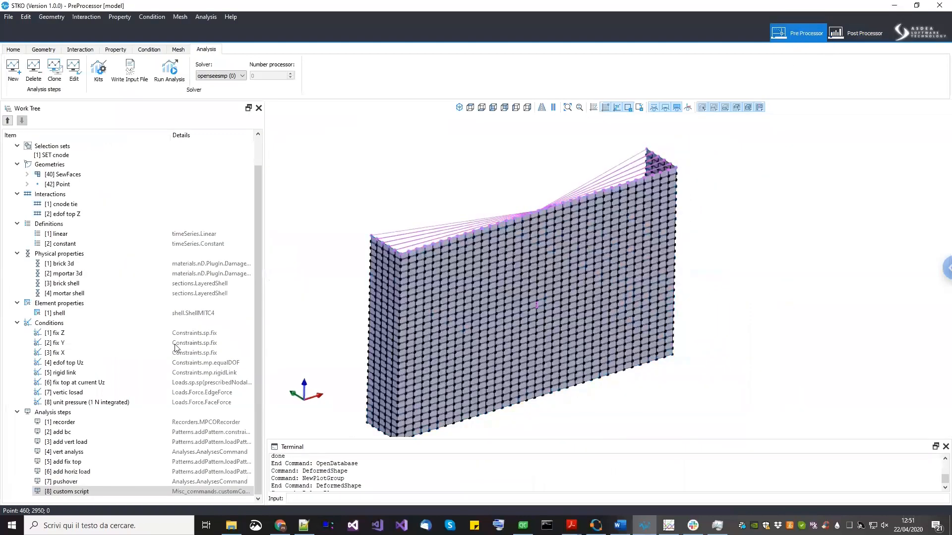
{"action": "left_click", "coordinate": [71, 314]}
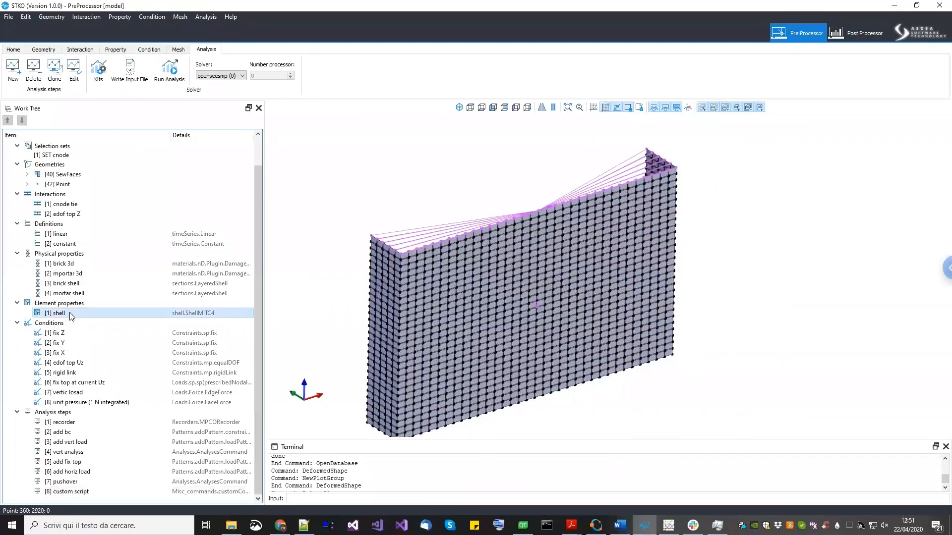
{"action": "right_click", "coordinate": [71, 314]}
{"action": "left_click", "coordinate": [89, 340]}
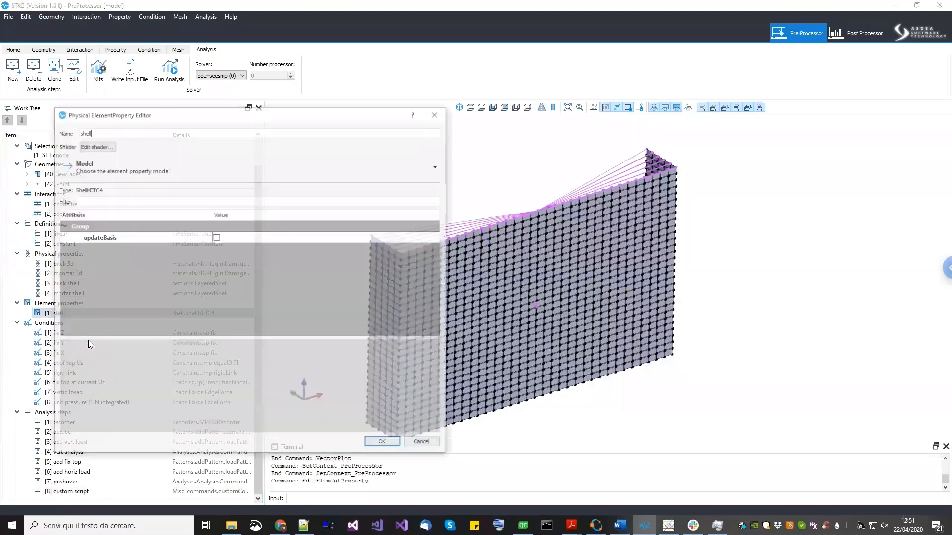
{"action": "left_click", "coordinate": [129, 171]}
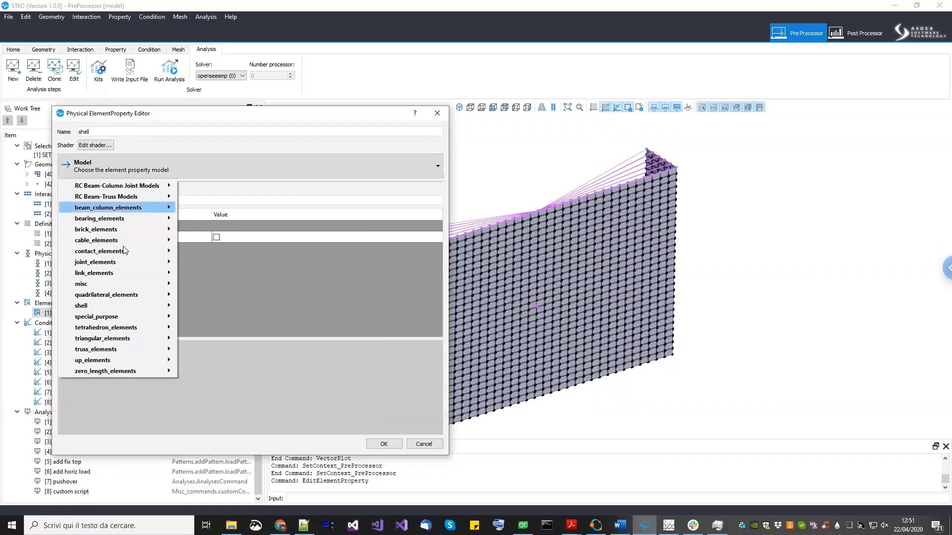
{"action": "mouse_move", "coordinate": [123, 308]}
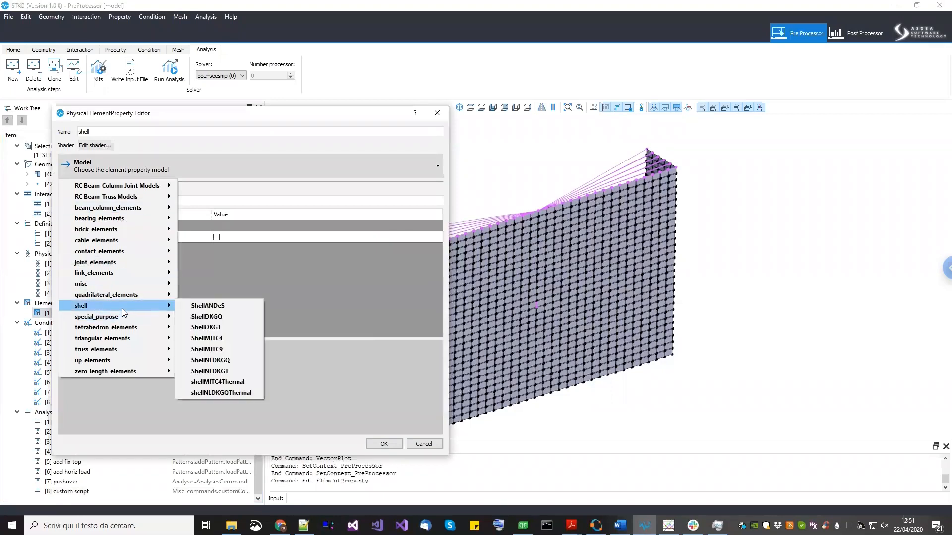
{"action": "left_click", "coordinate": [198, 317]}
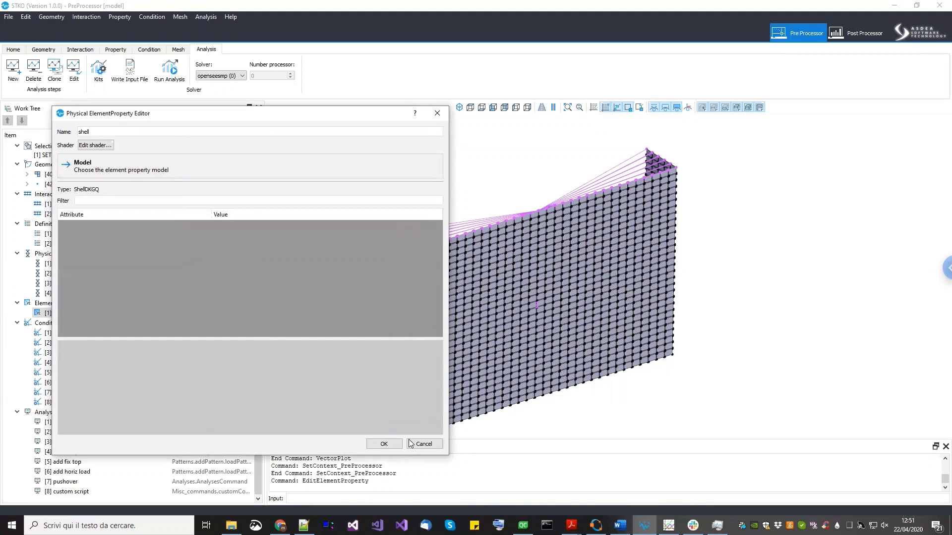
{"action": "left_click", "coordinate": [391, 446]}
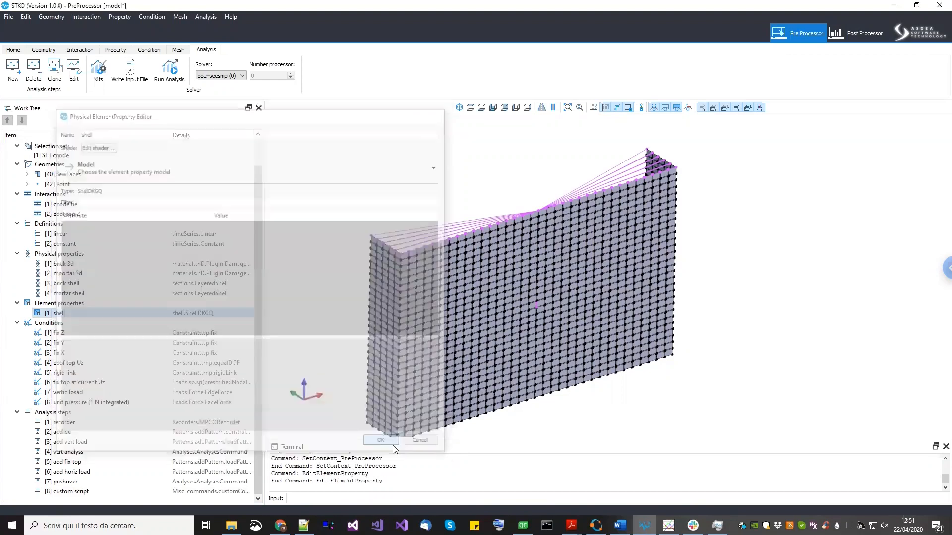
- Save the model and run the analysis, selecting the current example folder as the output location
{"action": "left_click", "coordinate": [9, 17]}
{"action": "left_click", "coordinate": [20, 51]}
{"action": "left_click", "coordinate": [169, 75]}
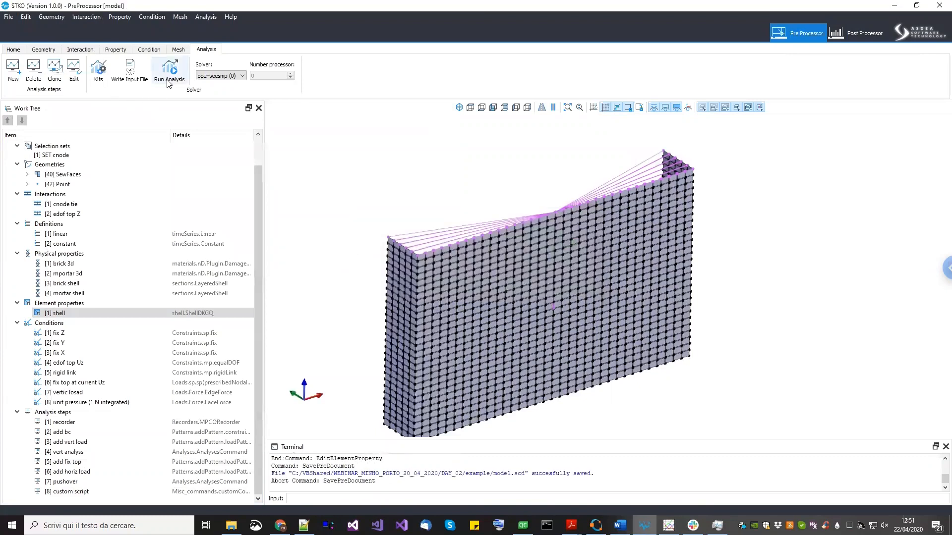
{"action": "left_click", "coordinate": [169, 77]}
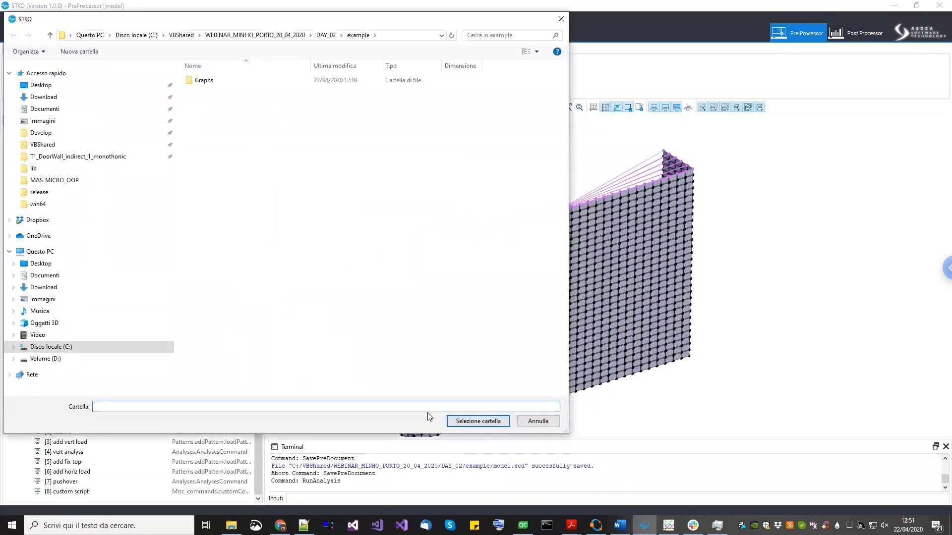
{"action": "left_click", "coordinate": [486, 421]}
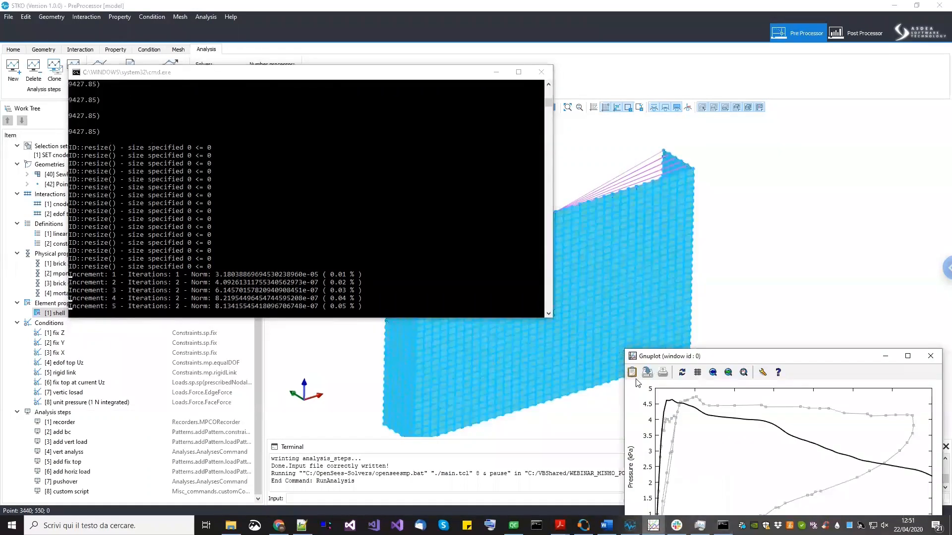
- Move the Gnuplot window and repeatedly refresh the pressure-deflection plot while the analysis runs
{"action": "left_click", "coordinate": [682, 372]}
{"action": "left_click_drag", "start_coordinate": [699, 358], "coordinate": [646, 239]}
{"action": "left_click", "coordinate": [630, 252]}
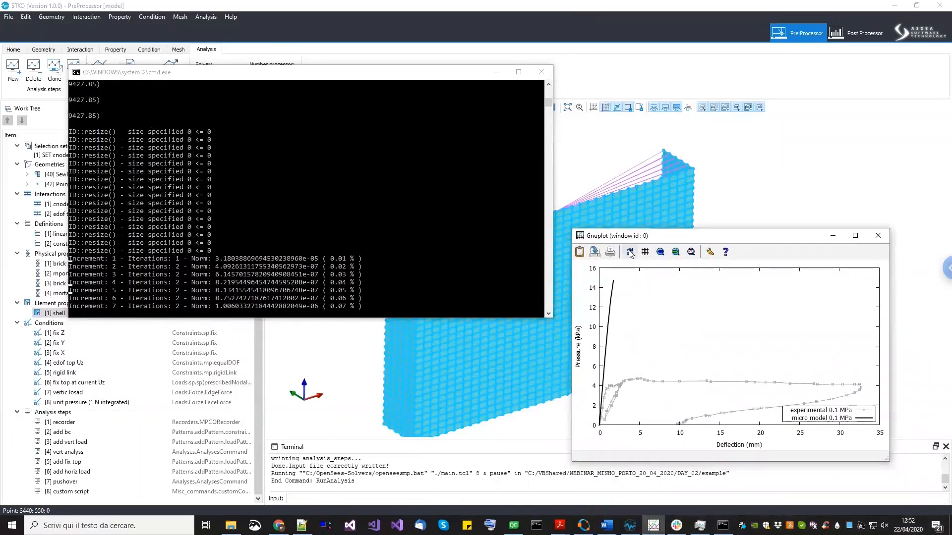
{"action": "left_click", "coordinate": [630, 252]}
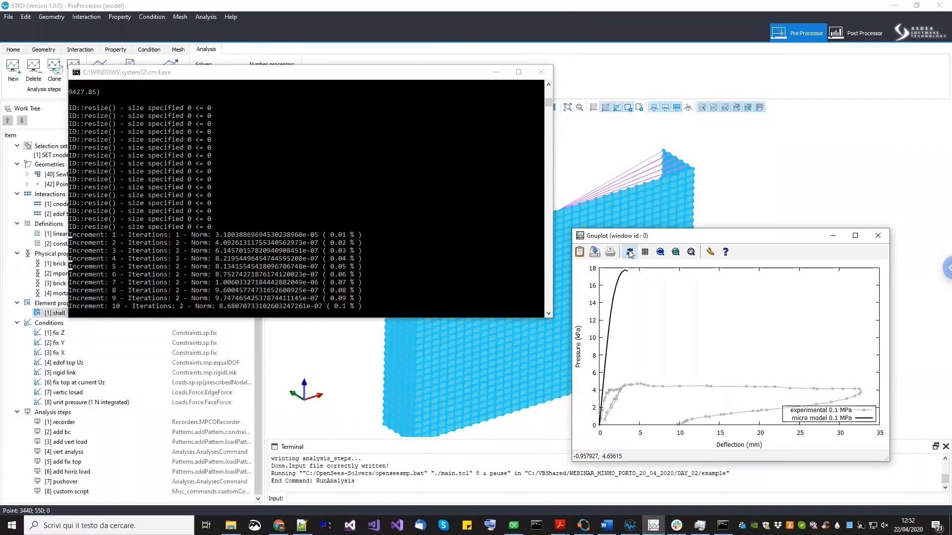
{"action": "left_click", "coordinate": [630, 253]}
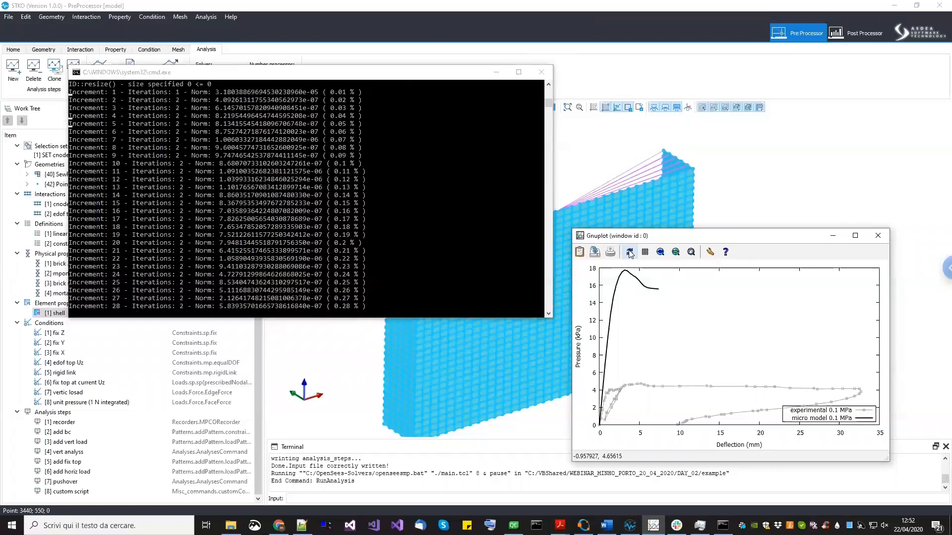
{"action": "left_click", "coordinate": [629, 253]}
{"action": "left_click", "coordinate": [630, 252]}
{"action": "left_click", "coordinate": [630, 253]}
{"action": "left_click", "coordinate": [630, 253]}
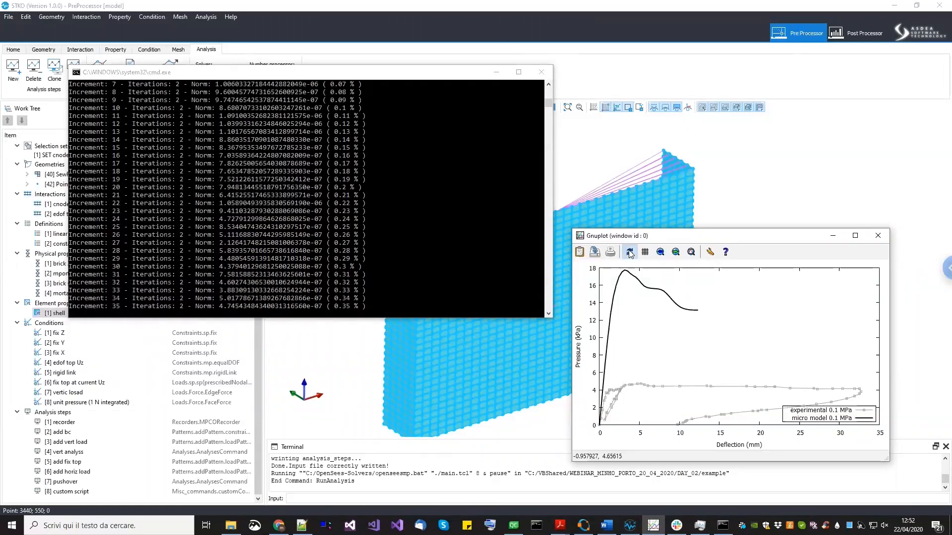
{"action": "left_click", "coordinate": [630, 252]}
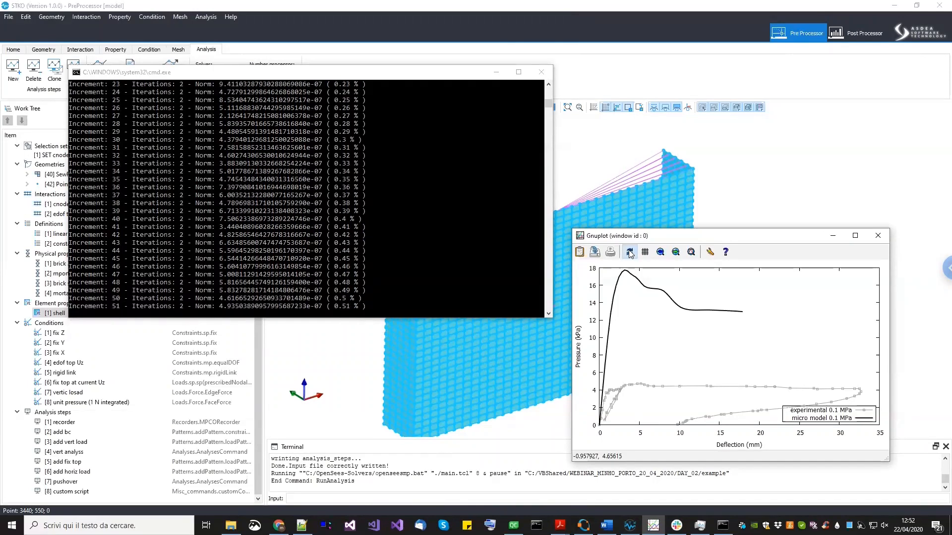
{"action": "left_click", "coordinate": [629, 254]}
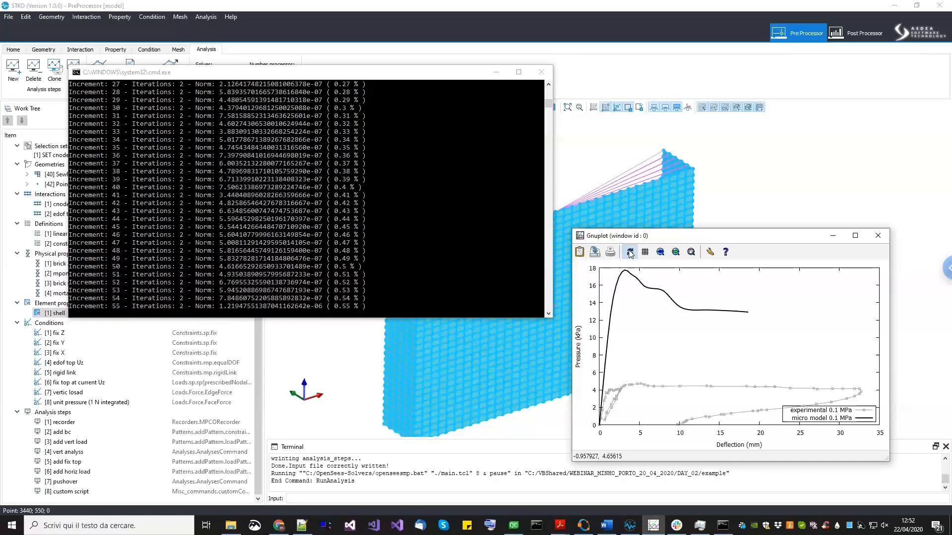
{"action": "left_click", "coordinate": [630, 253]}
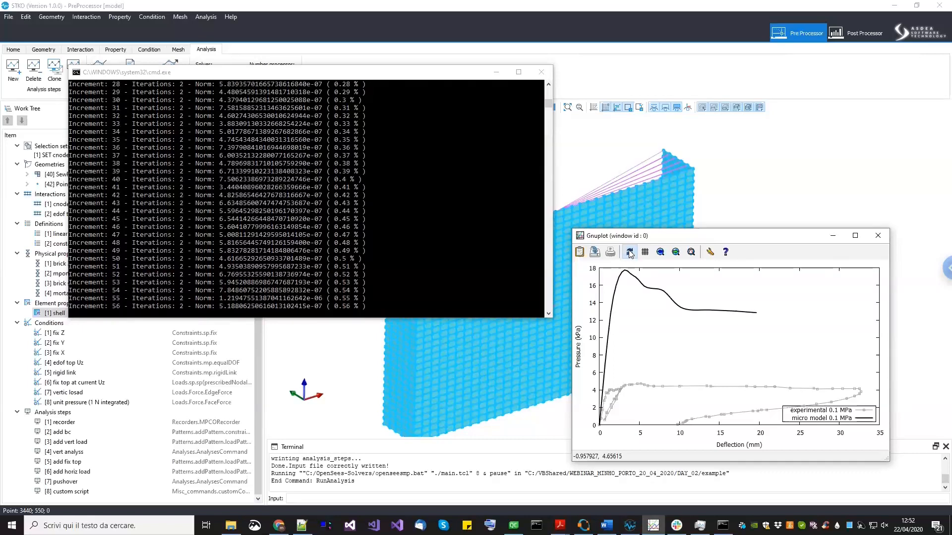
{"action": "left_click", "coordinate": [632, 253]}
{"action": "left_click", "coordinate": [630, 253]}
{"action": "left_click", "coordinate": [631, 252]}
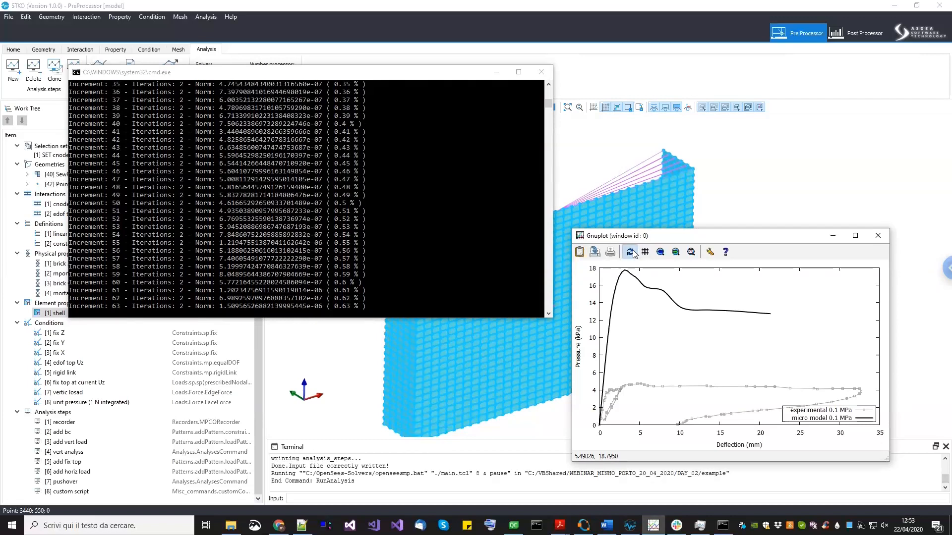
{"action": "left_click", "coordinate": [633, 253]}
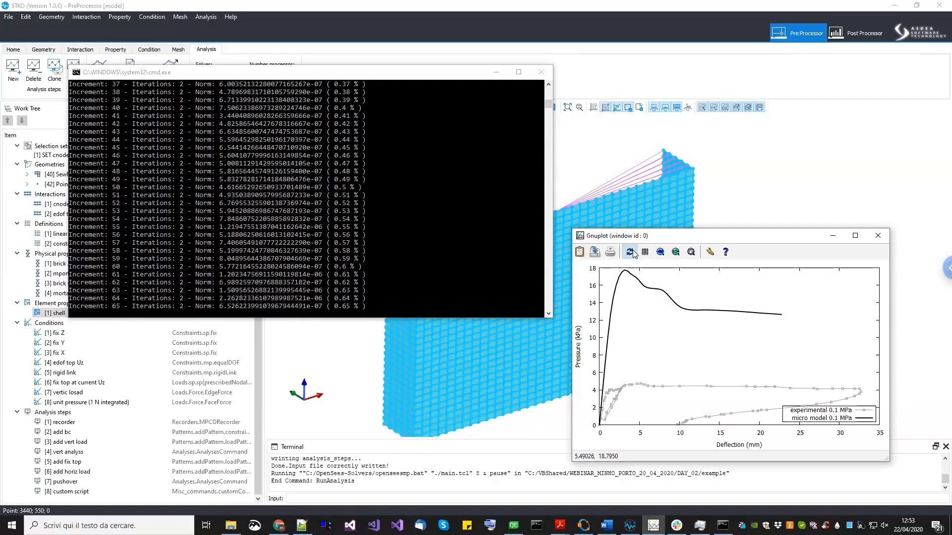
{"action": "left_click", "coordinate": [629, 252]}
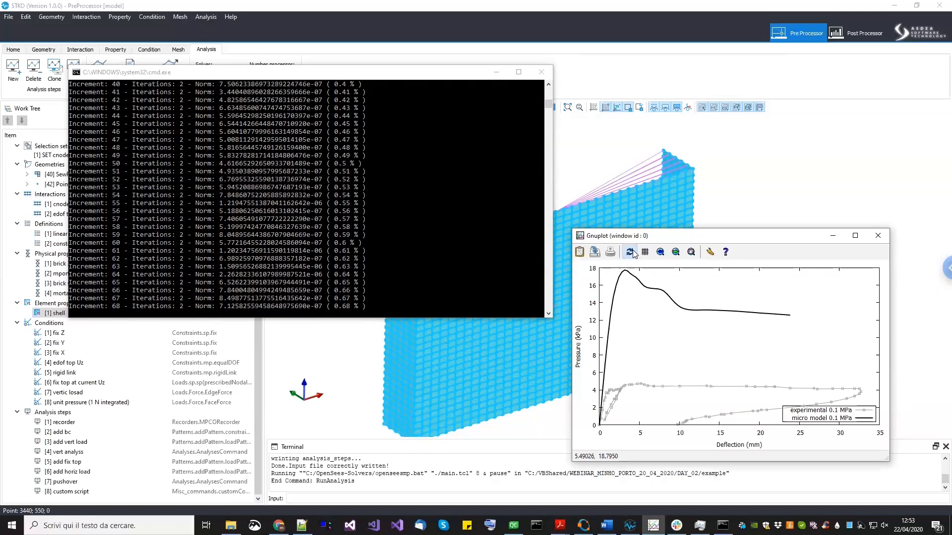
{"action": "left_click", "coordinate": [633, 254]}
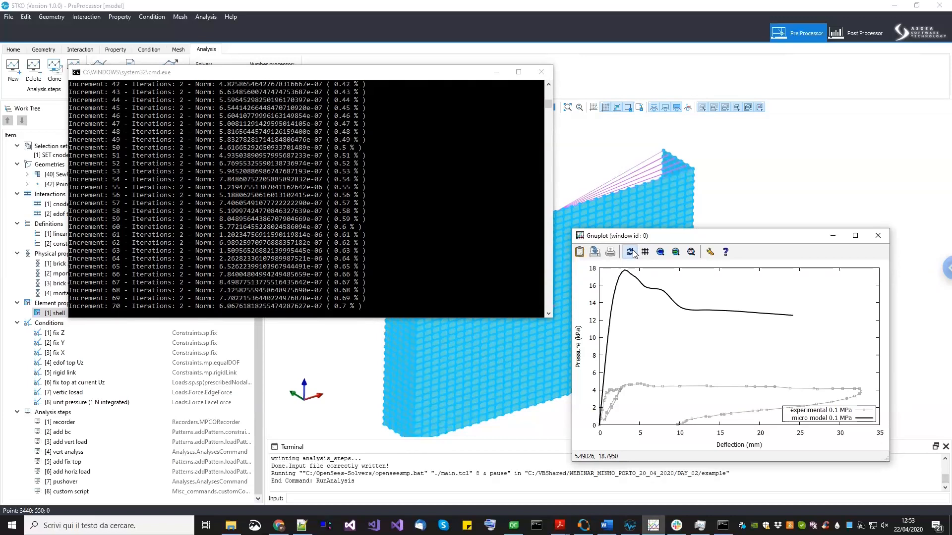
{"action": "left_click", "coordinate": [633, 254]}
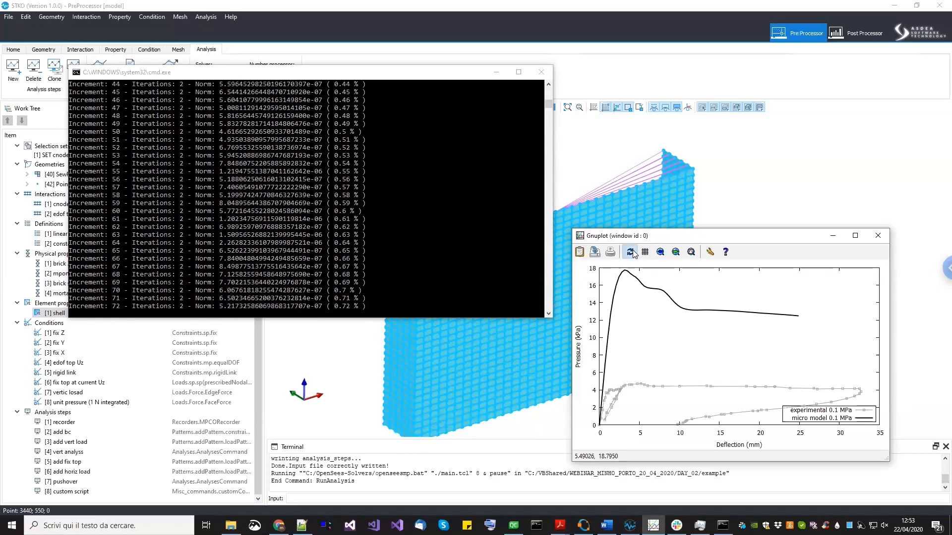
{"action": "left_click", "coordinate": [633, 254]}
{"action": "left_click", "coordinate": [632, 253]}
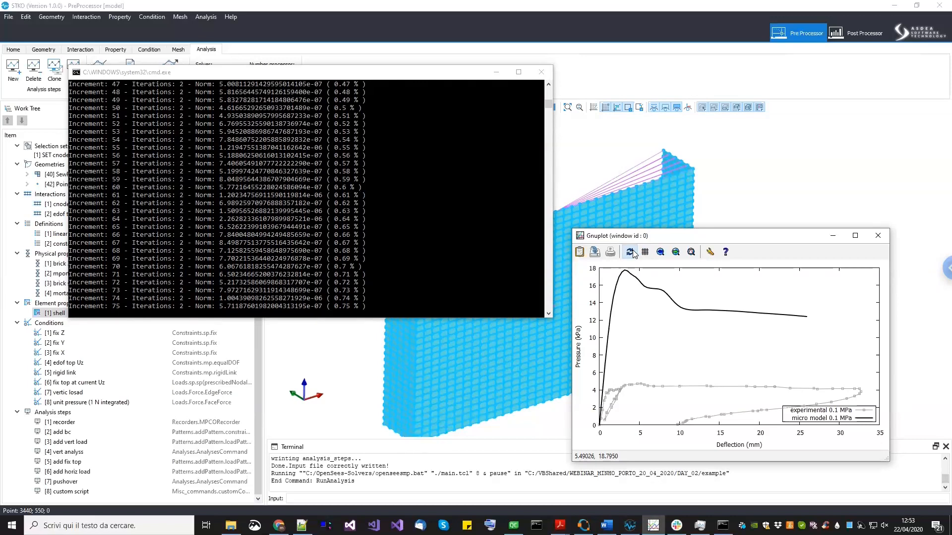
{"action": "left_click", "coordinate": [633, 253]}
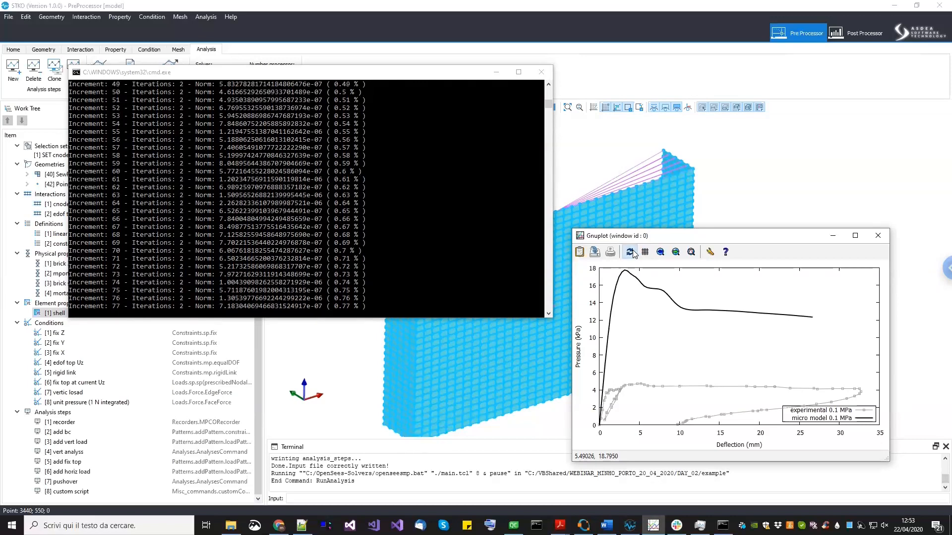
{"action": "left_click", "coordinate": [632, 254]}
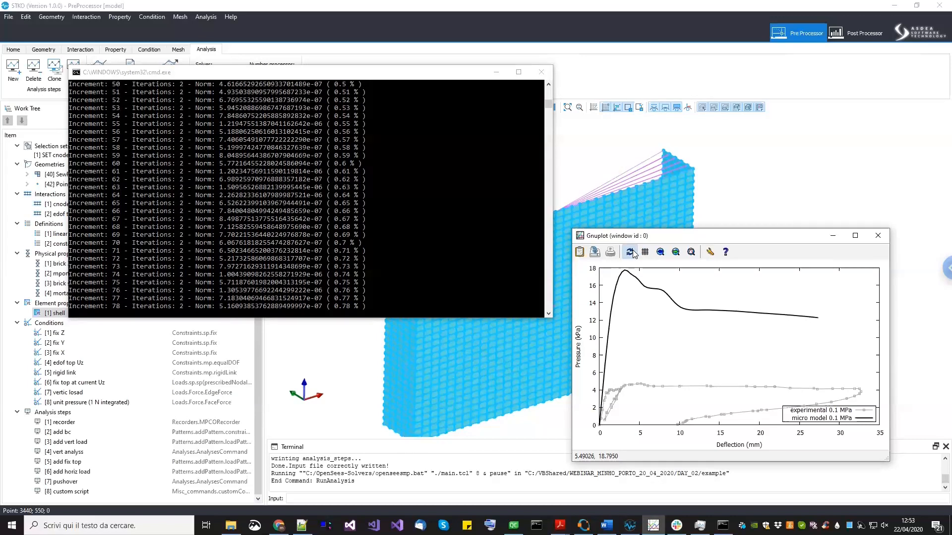
{"action": "left_click", "coordinate": [633, 254]}
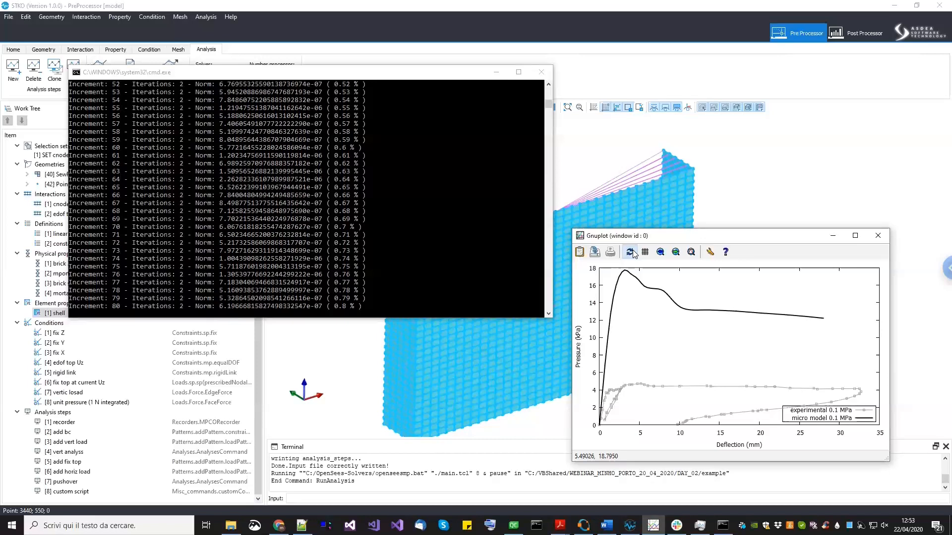
{"action": "left_click", "coordinate": [633, 253]}
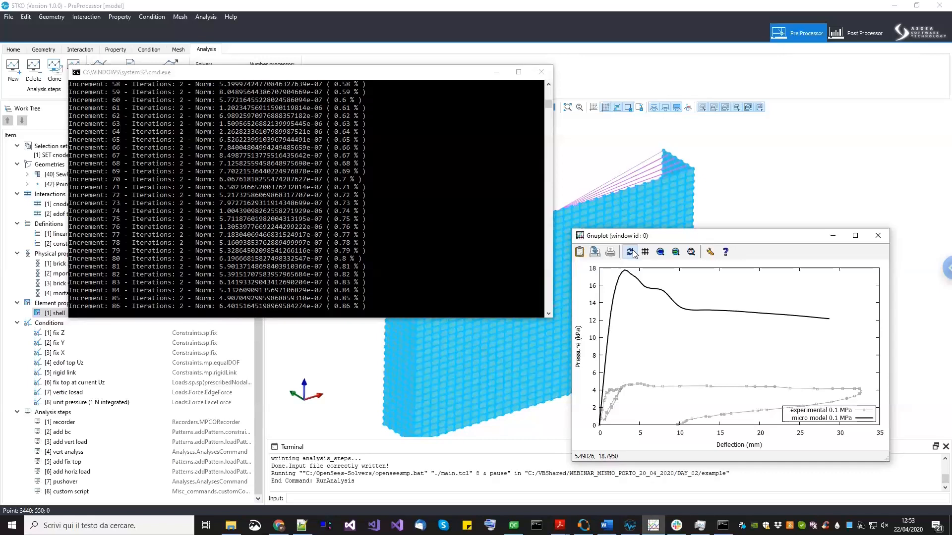
{"action": "left_click", "coordinate": [631, 252]}
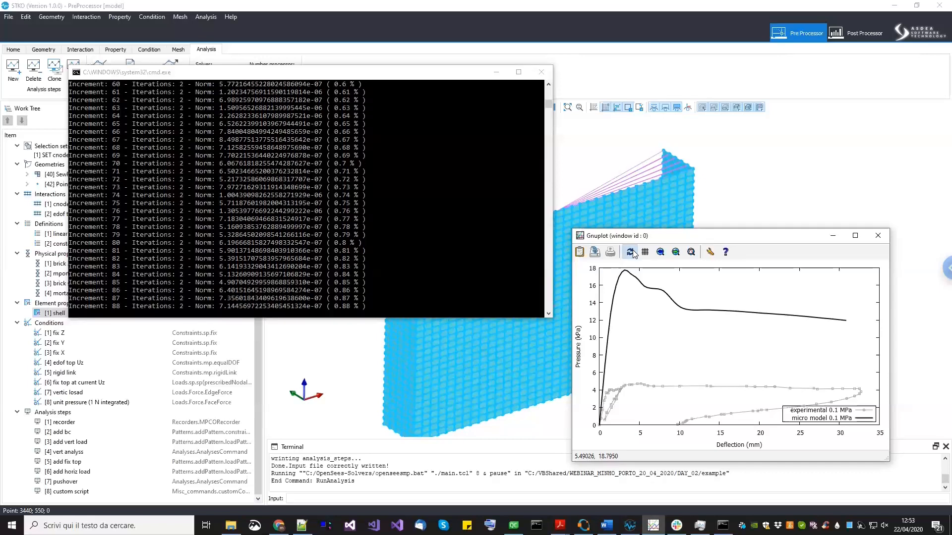
{"action": "left_click", "coordinate": [630, 252]}
{"action": "left_click", "coordinate": [633, 250]}
{"action": "left_click", "coordinate": [633, 252]}
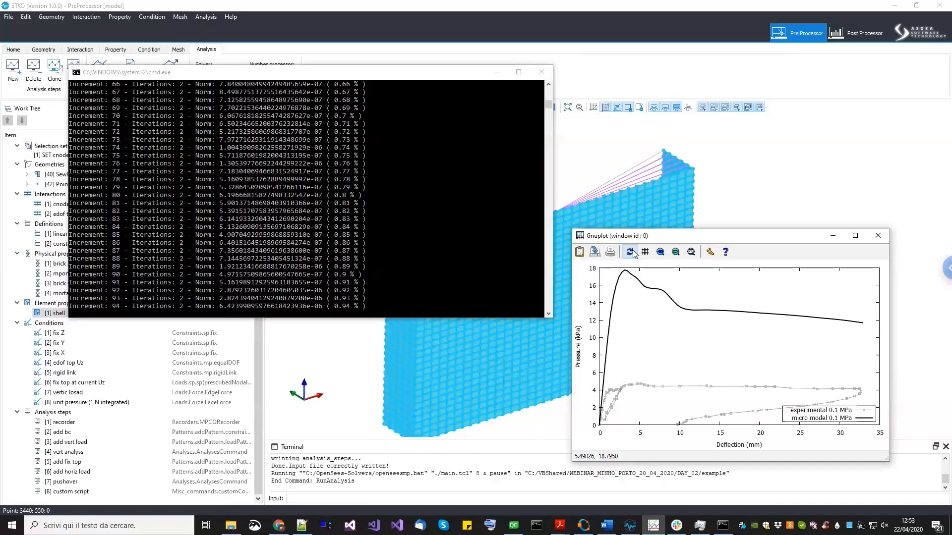
{"action": "left_click", "coordinate": [630, 252]}
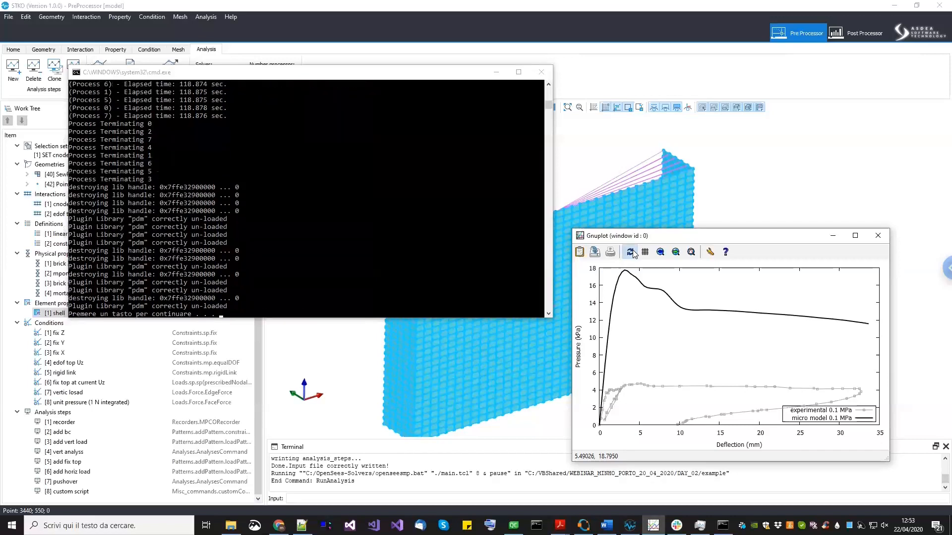
- Close the solver console window and switch back to the post-processor
{"action": "left_click", "coordinate": [541, 72]}
{"action": "left_click", "coordinate": [860, 34]}
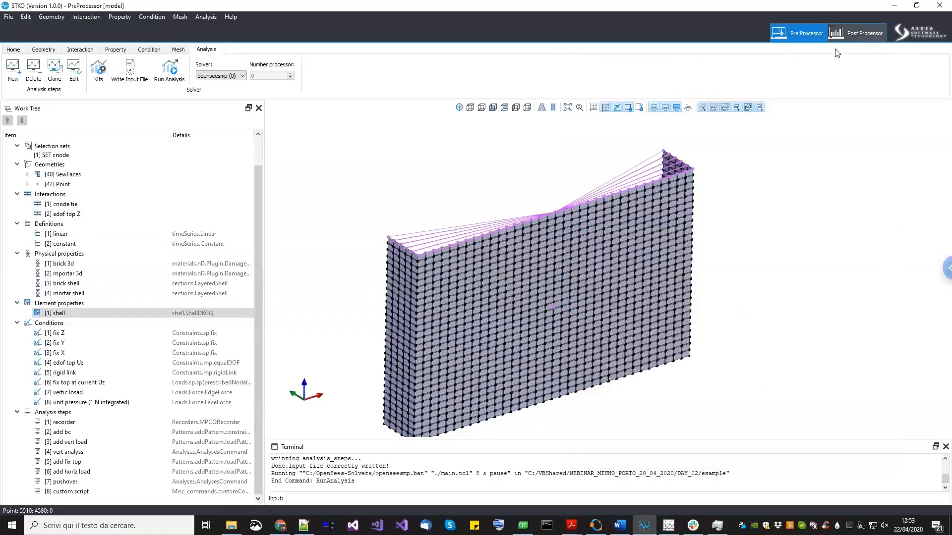
- Select the first plot group and reload the results database with the new analysis output
{"action": "left_click_drag", "start_coordinate": [570, 259], "coordinate": [540, 282]}
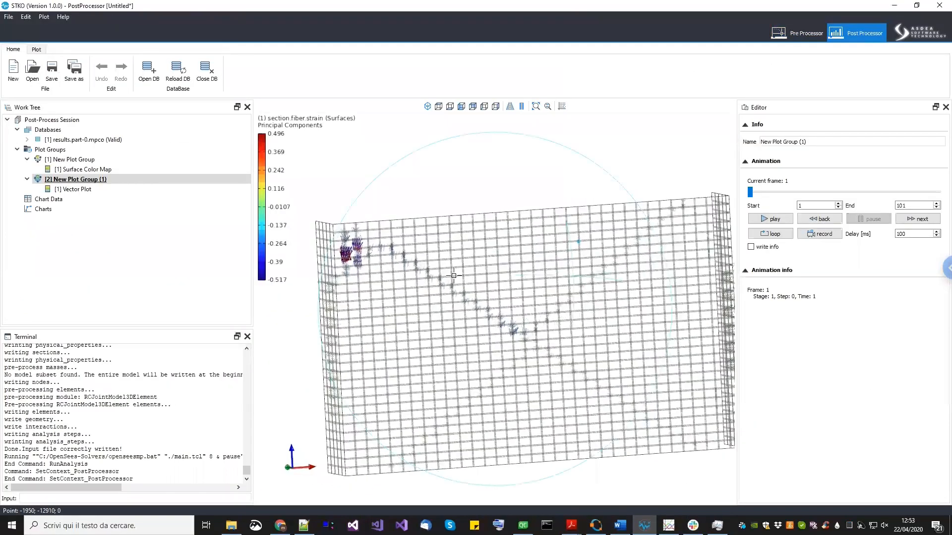
{"action": "left_click", "coordinate": [141, 159]}
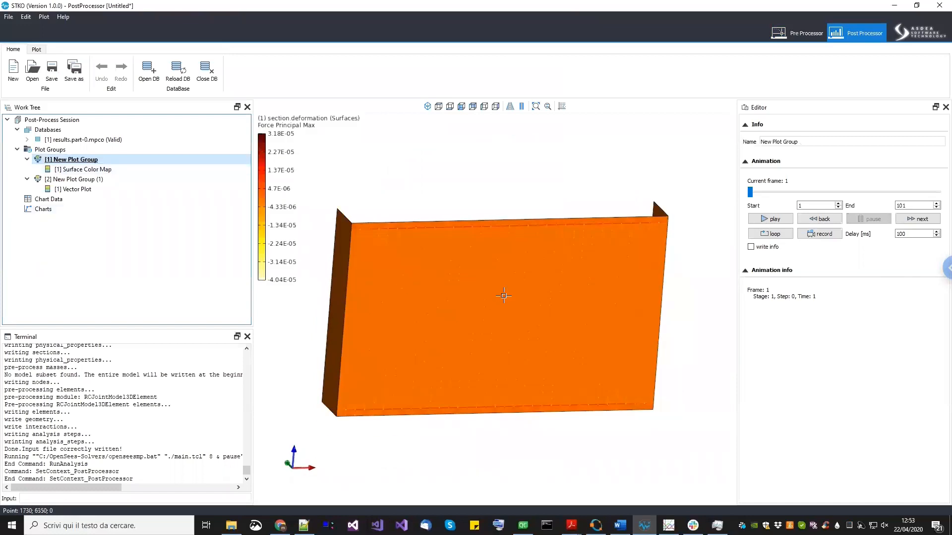
{"action": "scroll", "coordinate": [352, 307], "scroll_direction": "up", "scroll_amount": 3}
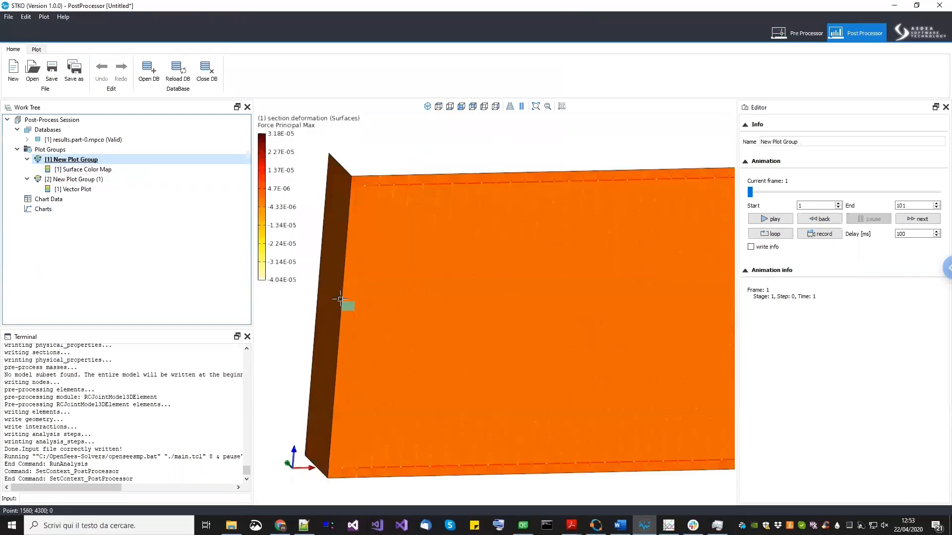
{"action": "scroll", "coordinate": [332, 292], "scroll_direction": "up", "scroll_amount": 3}
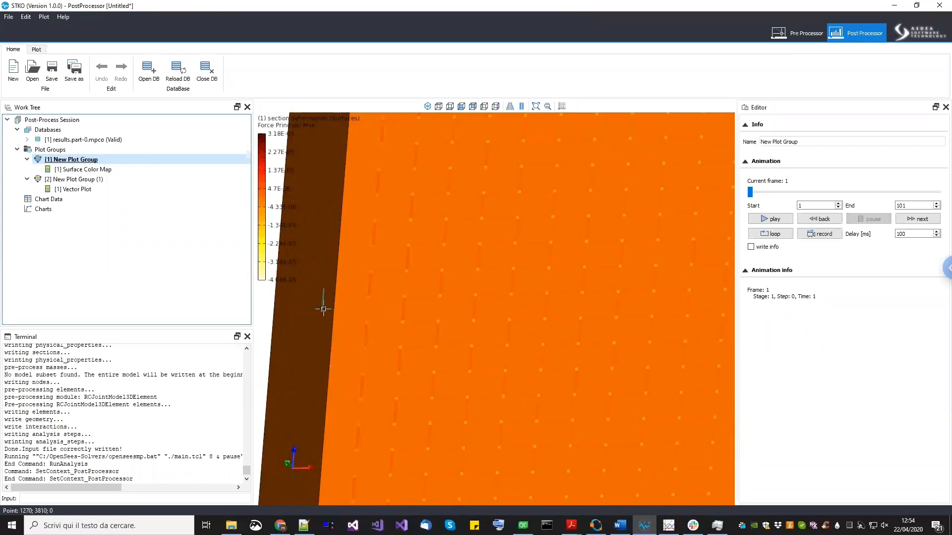
{"action": "scroll", "coordinate": [324, 307], "scroll_direction": "down", "scroll_amount": 5}
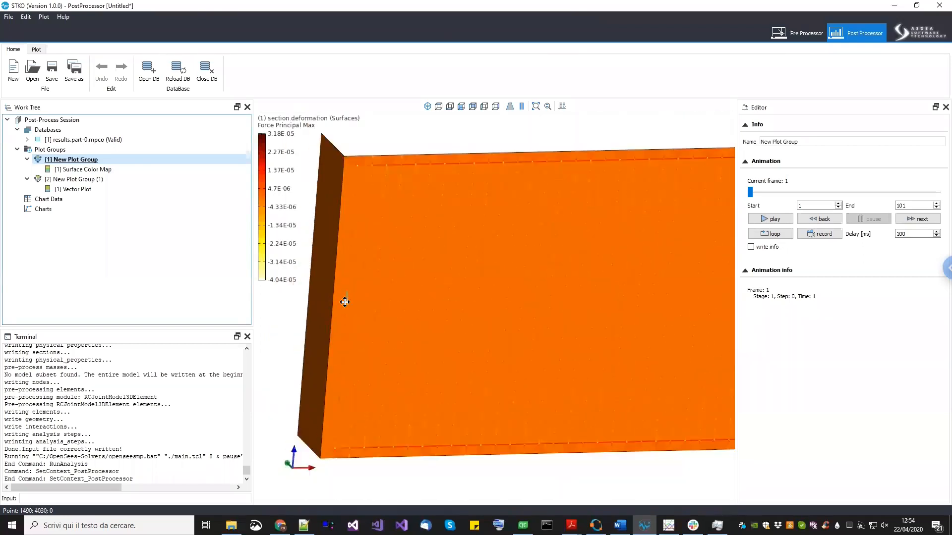
{"action": "right_click", "coordinate": [106, 140]}
{"action": "left_click", "coordinate": [121, 157]}
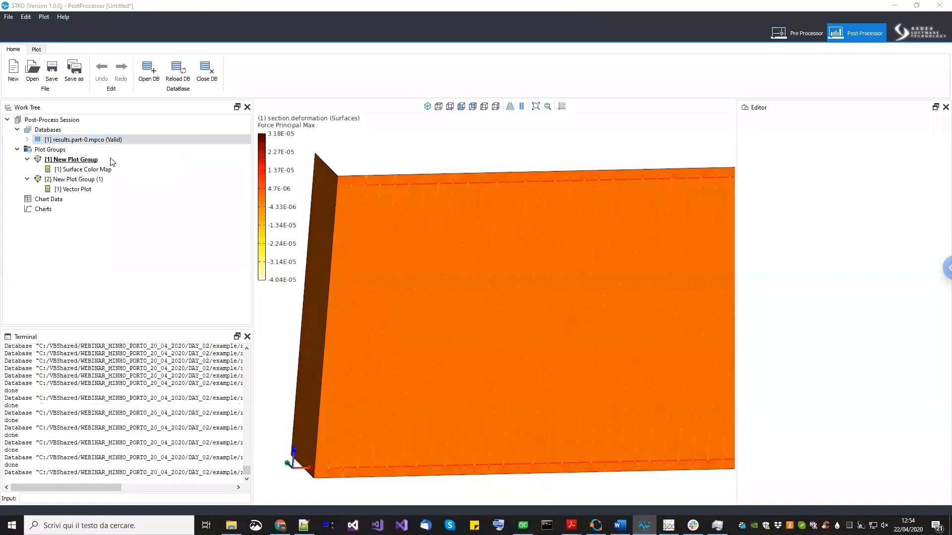
- Review the surface color map settings and the pressure-deflection curve of the new run
{"action": "left_click", "coordinate": [99, 159]}
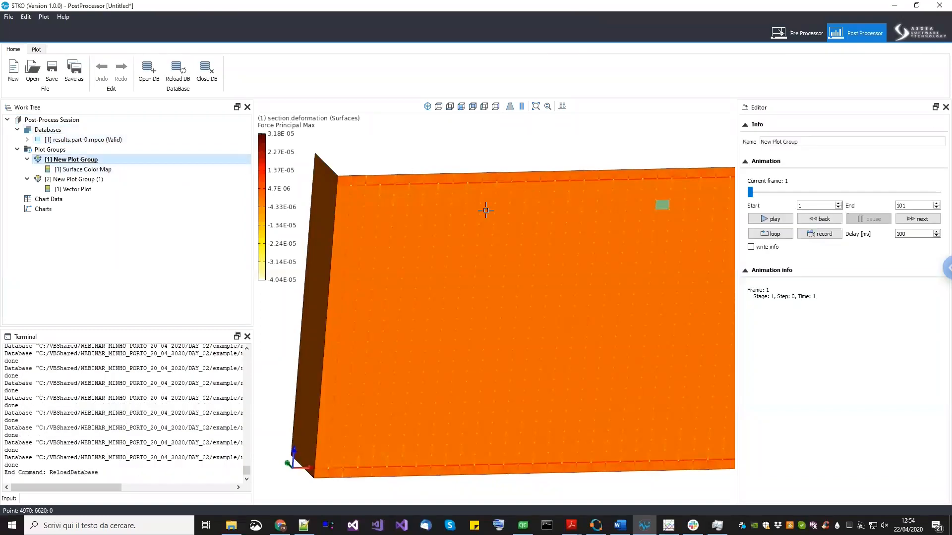
{"action": "left_click", "coordinate": [117, 170]}
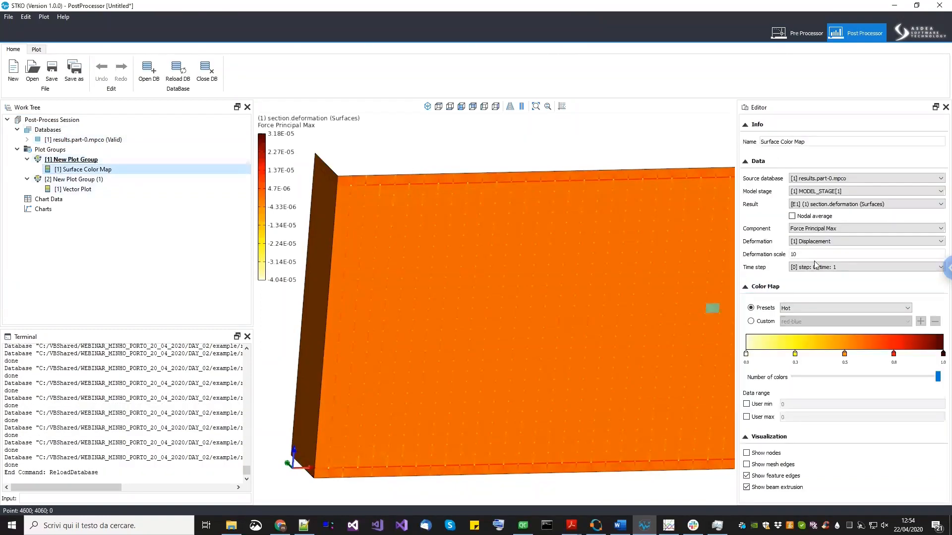
{"action": "left_click_drag", "start_coordinate": [549, 399], "coordinate": [563, 393]}
{"action": "mouse_move", "coordinate": [563, 393]}
{"action": "middle_mouse_down"}
{"action": "mouse_move", "coordinate": [558, 373]}
{"action": "mouse_move", "coordinate": [567, 375]}
{"action": "middle_mouse_up"}
{"action": "left_click", "coordinate": [103, 161]}
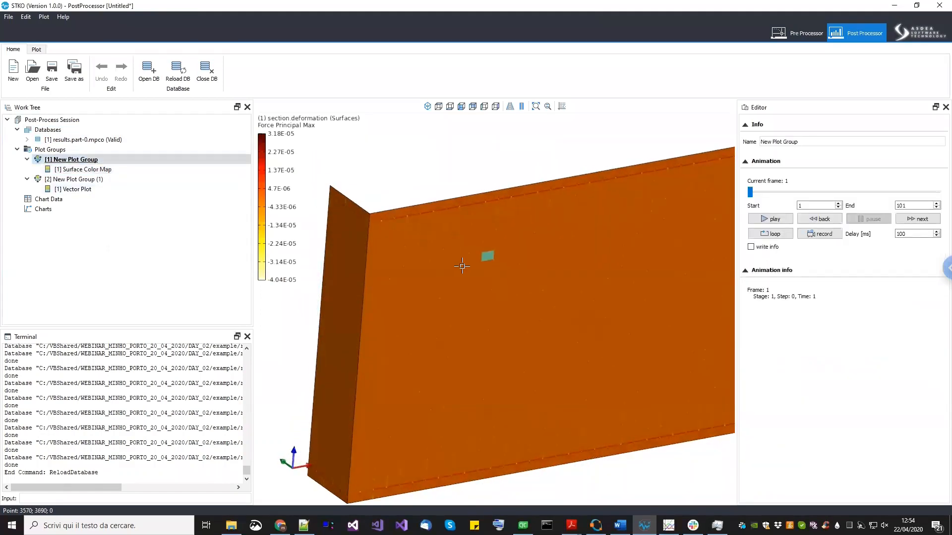
{"action": "scroll", "coordinate": [459, 263], "scroll_direction": "down", "scroll_amount": 3}
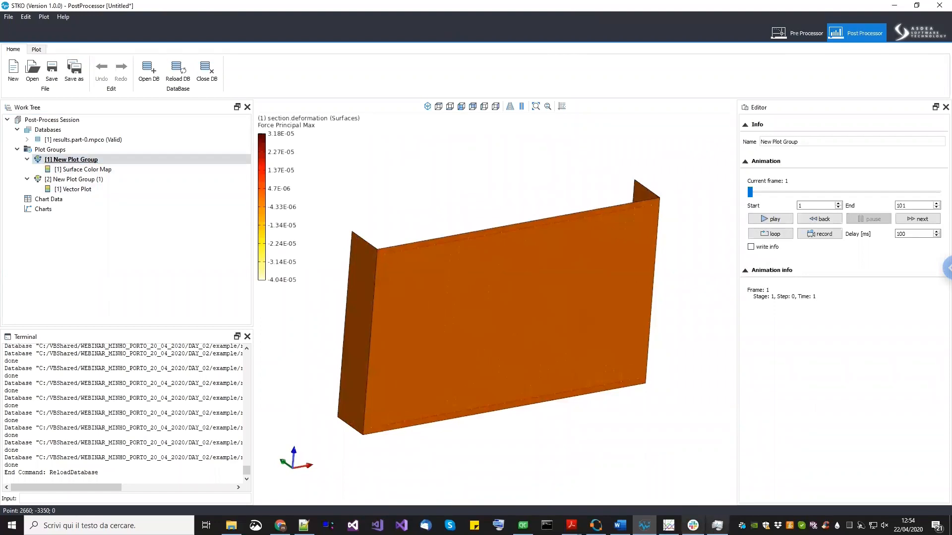
{"action": "left_click", "coordinate": [668, 525]}
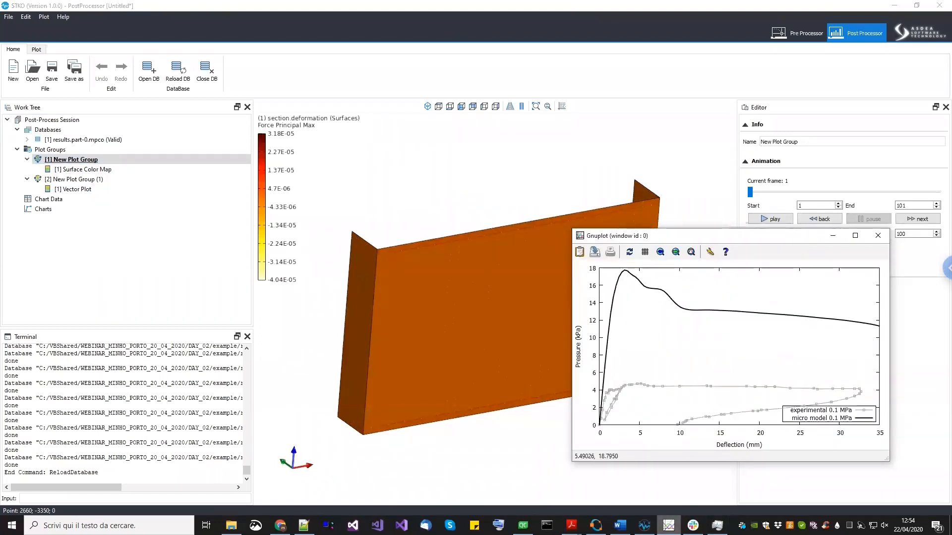
{"action": "left_click", "coordinate": [562, 366]}
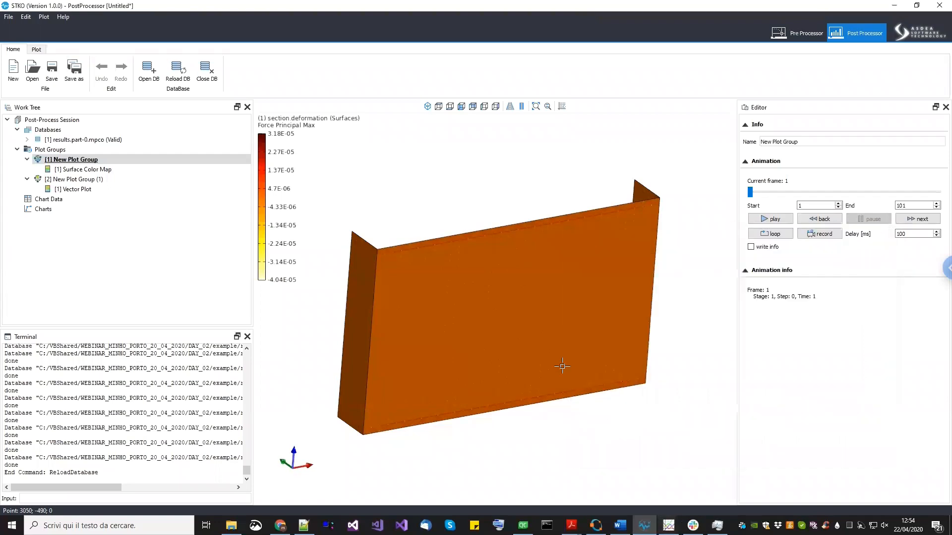
- Move the animation to the last frame, 101
{"action": "middle_click_drag", "start_coordinate": [607, 419], "coordinate": [586, 368]}
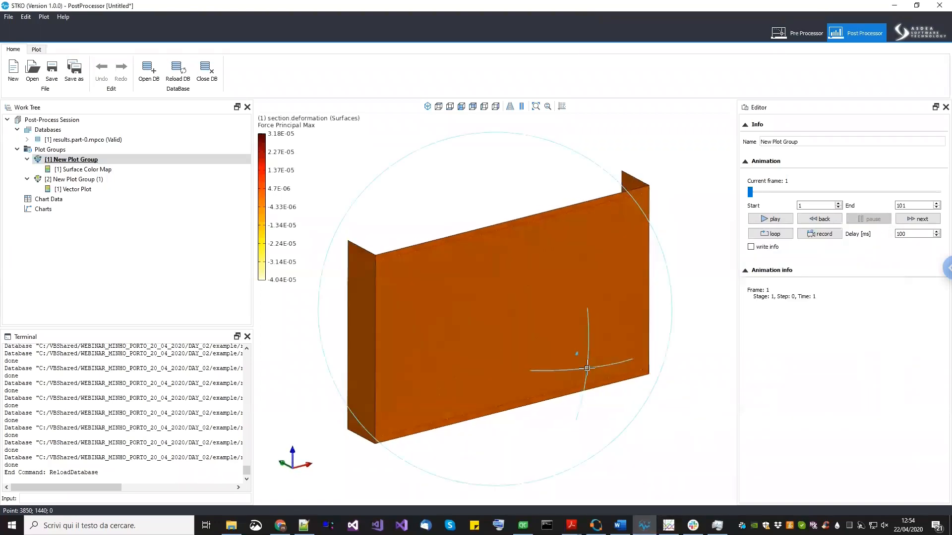
{"action": "left_click_drag", "start_coordinate": [755, 192], "coordinate": [936, 196]}
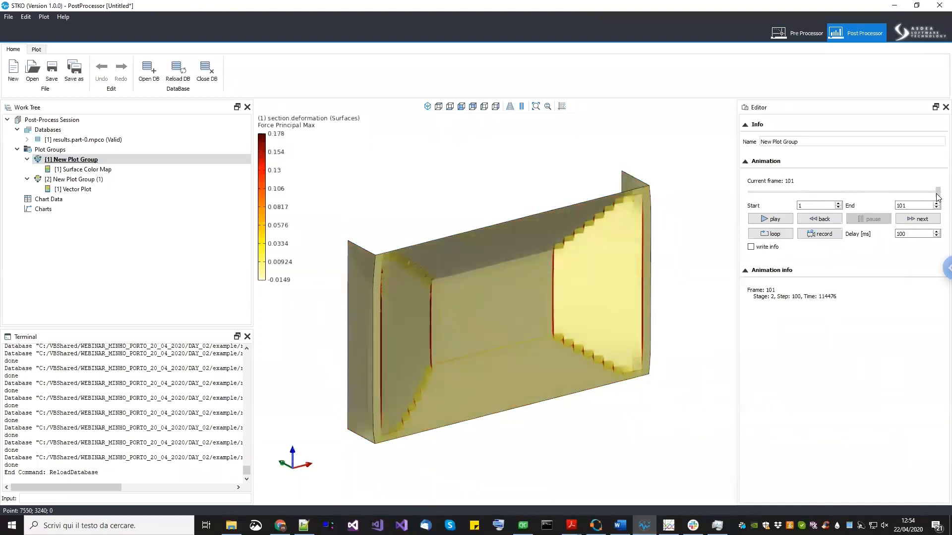
- Examine the force principal max distribution along the cracks of the deformed wall
{"action": "middle_click_drag", "start_coordinate": [541, 366], "coordinate": [521, 367]}
{"action": "scroll", "coordinate": [441, 367], "scroll_direction": "up", "scroll_amount": 5}
{"action": "middle_click_drag", "start_coordinate": [410, 385], "coordinate": [486, 327]}
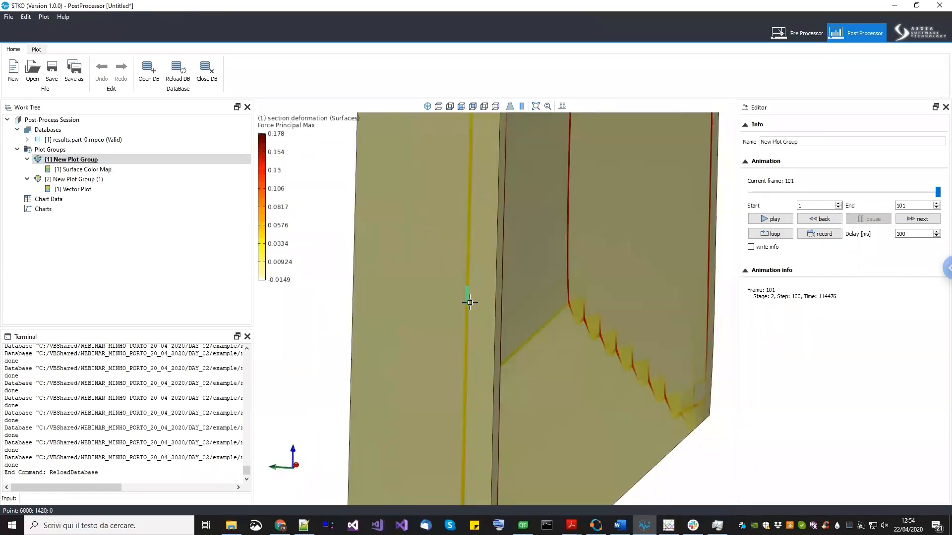
{"action": "middle_click_drag", "start_coordinate": [446, 408], "coordinate": [514, 287]}
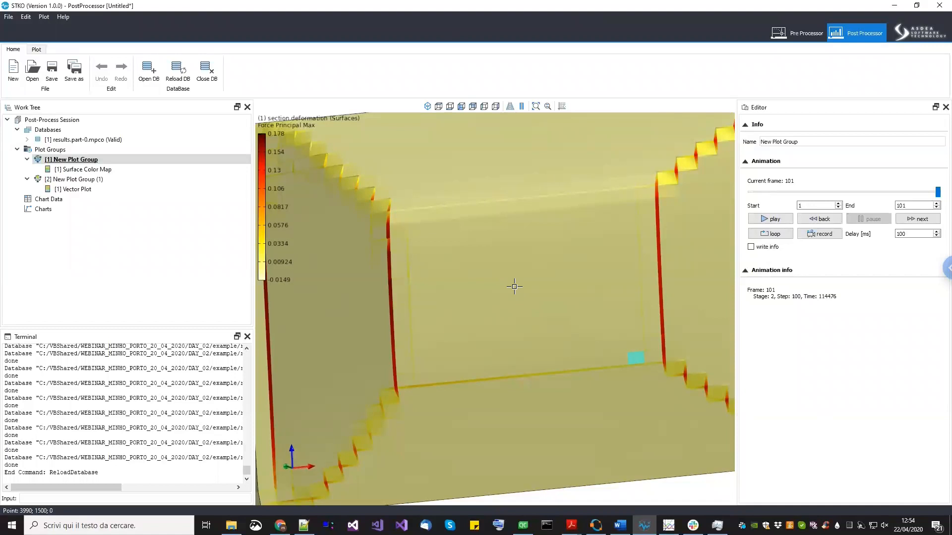
{"action": "middle_click_drag", "start_coordinate": [427, 262], "coordinate": [448, 289]}
{"action": "scroll", "coordinate": [323, 336], "scroll_direction": "up", "scroll_amount": 1}
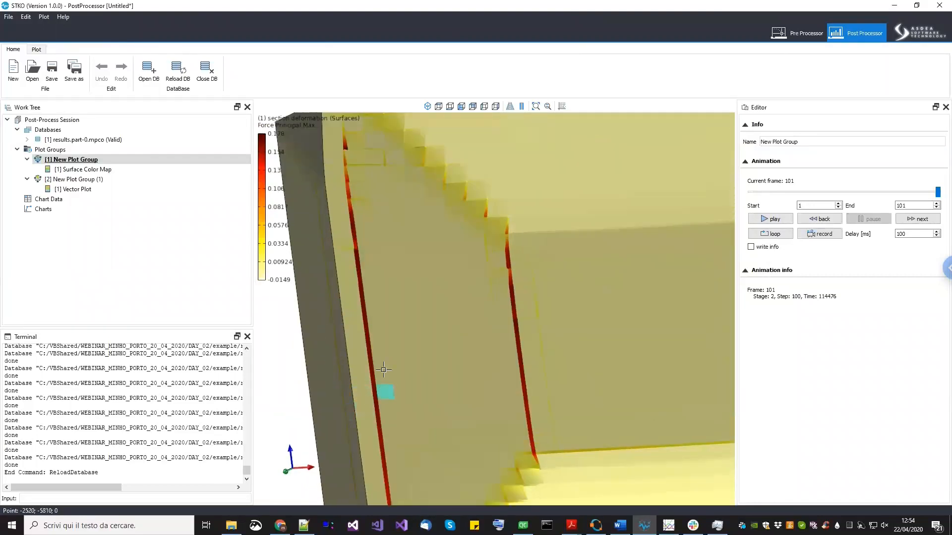
{"action": "middle_click_drag", "start_coordinate": [453, 345], "coordinate": [550, 282]}
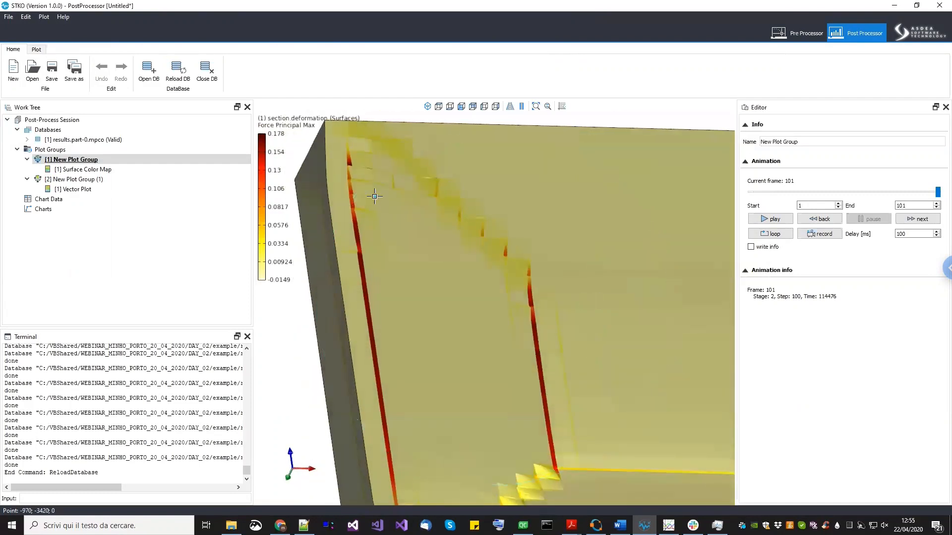
{"action": "scroll", "coordinate": [353, 186], "scroll_direction": "up", "scroll_amount": 1}
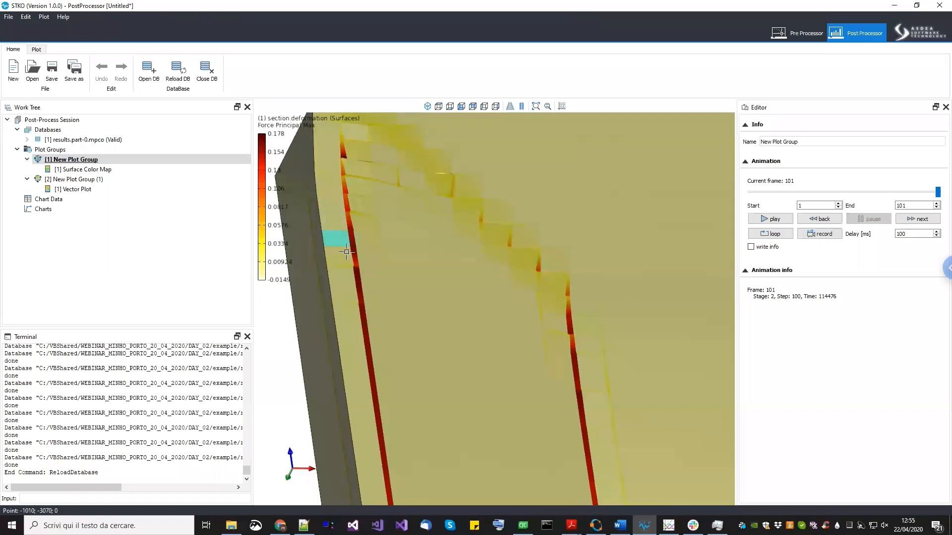
{"action": "scroll", "coordinate": [349, 254], "scroll_direction": "down", "scroll_amount": 2}
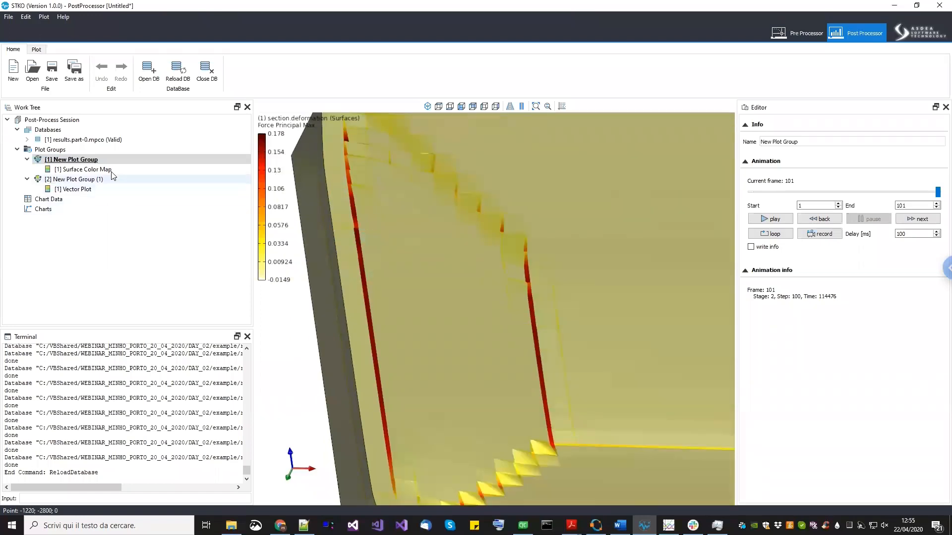
- Turn on mesh edges display for the surface color map
{"action": "left_click", "coordinate": [149, 170]}
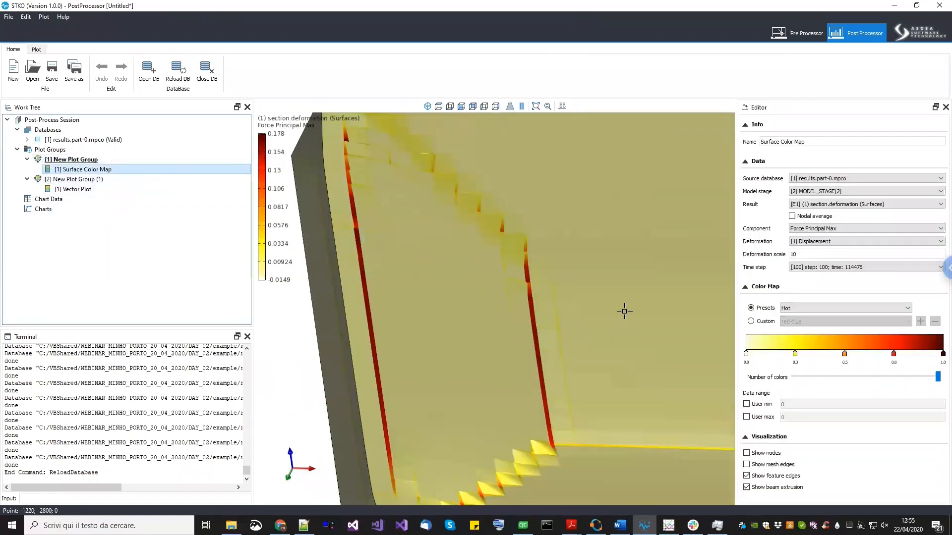
{"action": "left_click", "coordinate": [787, 468]}
{"action": "scroll", "coordinate": [382, 276], "scroll_direction": "up", "scroll_amount": 2}
{"action": "scroll", "coordinate": [343, 191], "scroll_direction": "up", "scroll_amount": 1}
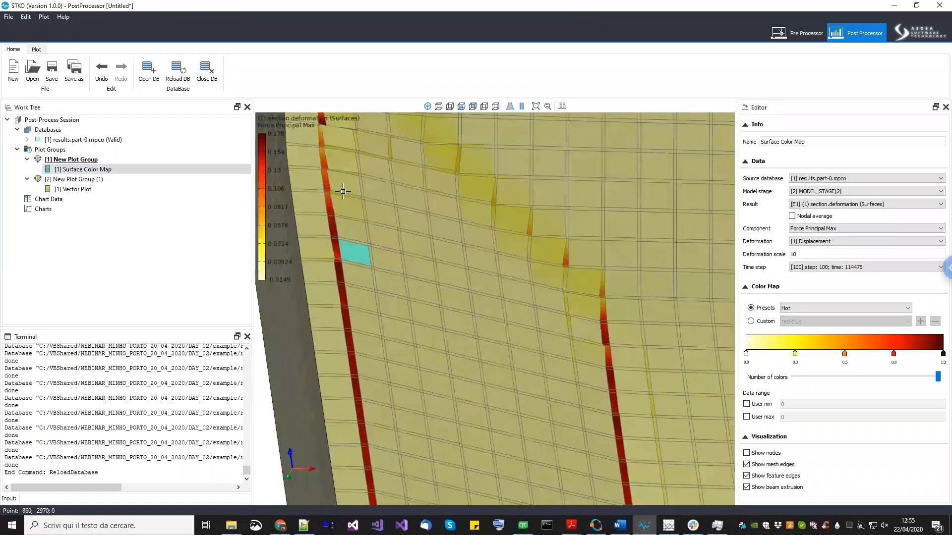
{"action": "scroll", "coordinate": [580, 279], "scroll_direction": "down", "scroll_amount": 3}
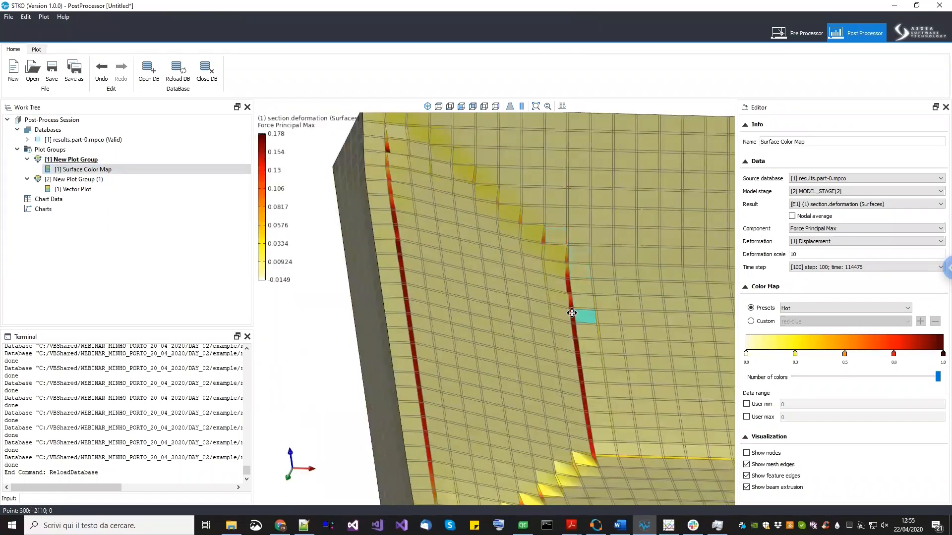
- Zoom in to inspect the crack lines through the mesh near the wall's lower corner
{"action": "middle_click_drag", "start_coordinate": [584, 321], "coordinate": [555, 297]}
{"action": "scroll", "coordinate": [555, 297], "scroll_direction": "up", "scroll_amount": 3}
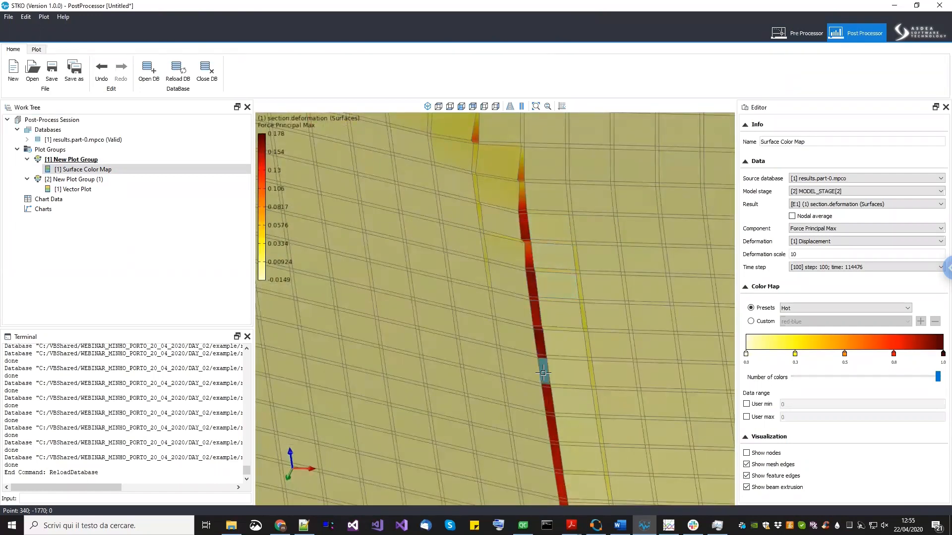
{"action": "scroll", "coordinate": [543, 372], "scroll_direction": "down", "scroll_amount": 3}
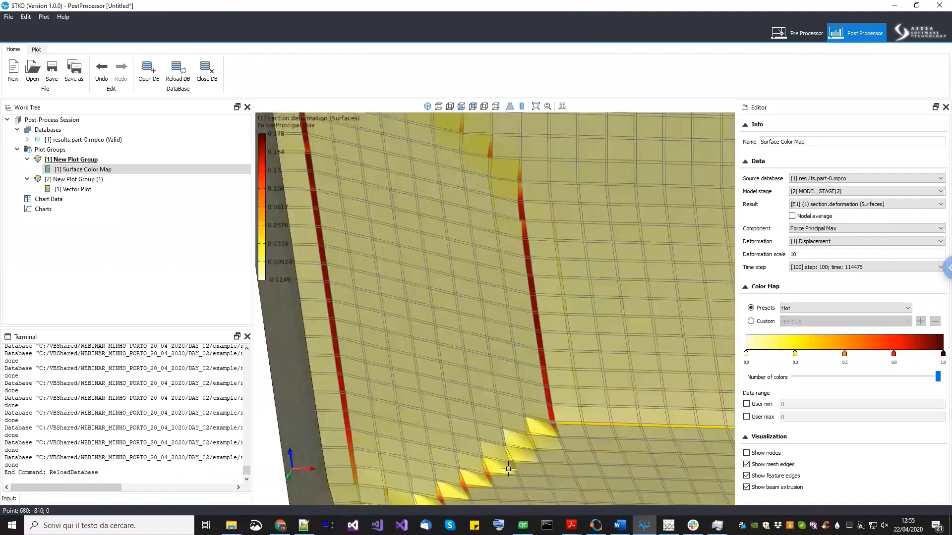
{"action": "middle_click_drag", "start_coordinate": [548, 441], "coordinate": [527, 433]}
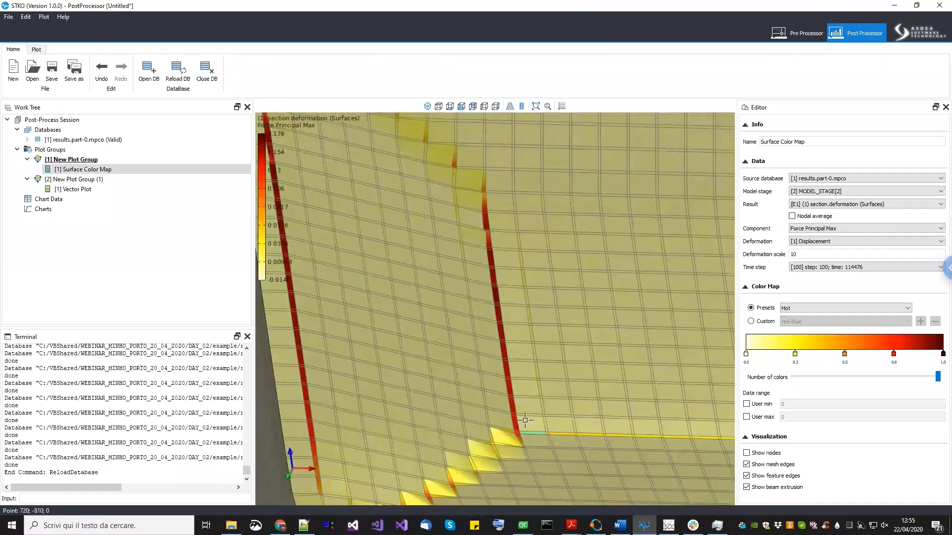
{"action": "middle_click_drag", "start_coordinate": [493, 253], "coordinate": [464, 324]}
{"action": "scroll", "coordinate": [497, 349], "scroll_direction": "down", "scroll_amount": 2}
{"action": "scroll", "coordinate": [497, 355], "scroll_direction": "down", "scroll_amount": 2}
{"action": "middle_click_drag", "start_coordinate": [410, 467], "coordinate": [431, 369]}
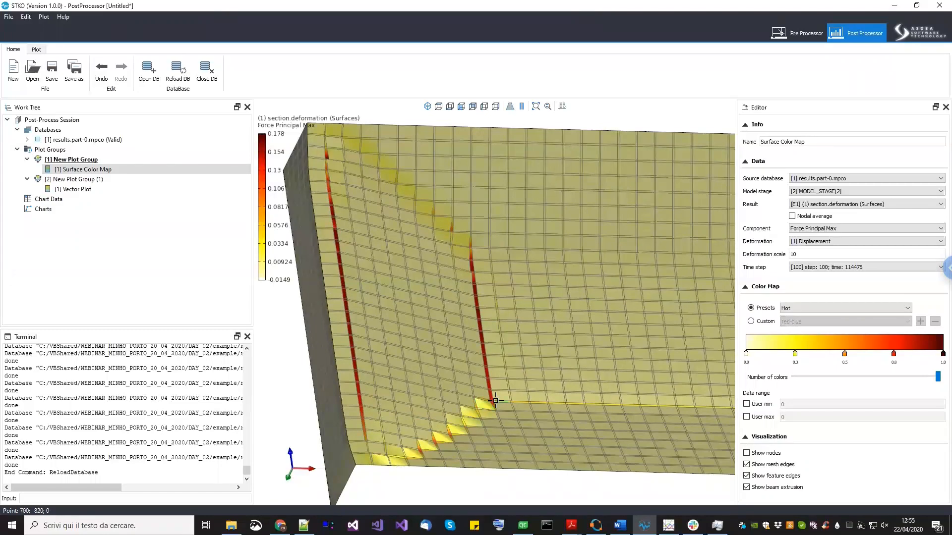
{"action": "scroll", "coordinate": [495, 400], "scroll_direction": "up", "scroll_amount": 4}
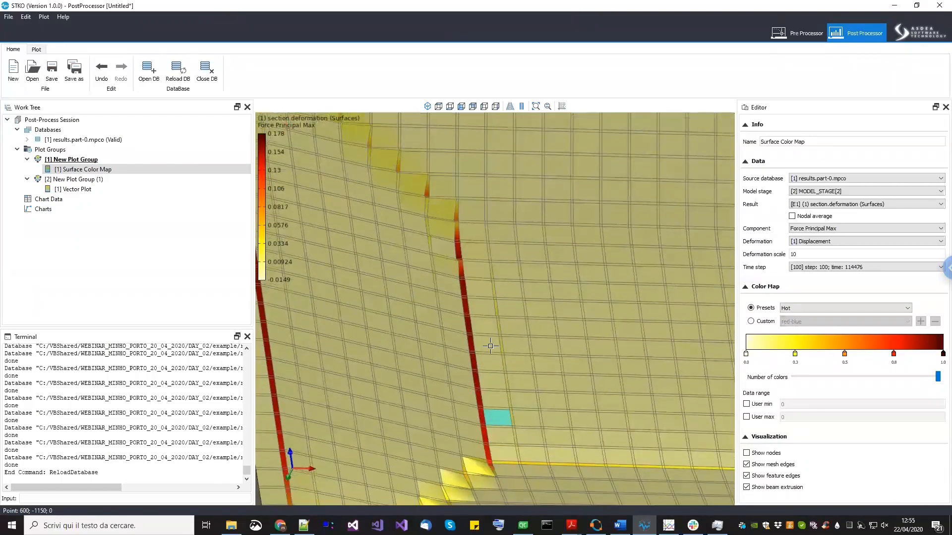
{"action": "middle_click_drag", "start_coordinate": [488, 344], "coordinate": [491, 392]}
{"action": "middle_click_drag", "start_coordinate": [496, 334], "coordinate": [498, 364]}
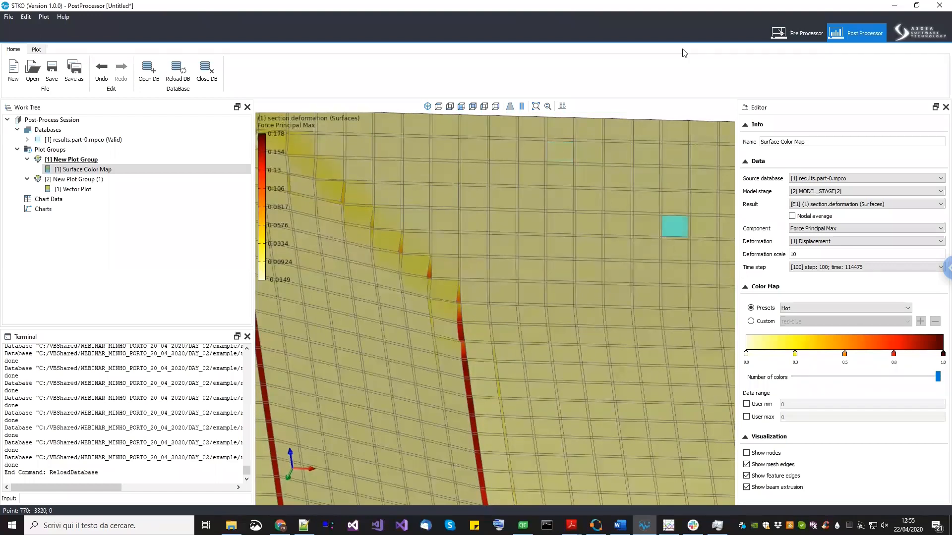
- Orbit and zoom around the whole wall to review the overall crack pattern
{"action": "scroll", "coordinate": [500, 171], "scroll_direction": "down", "scroll_amount": 4}
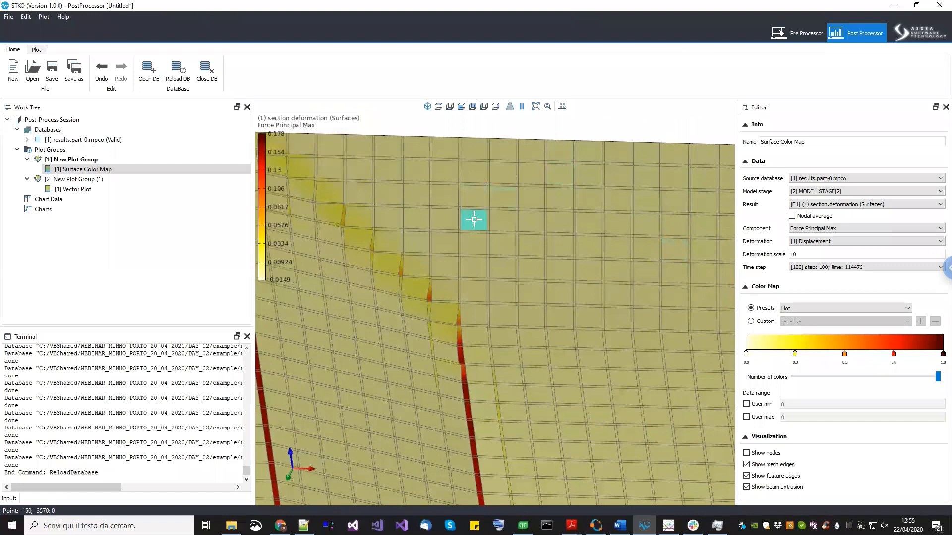
{"action": "scroll", "coordinate": [504, 261], "scroll_direction": "down", "scroll_amount": 3}
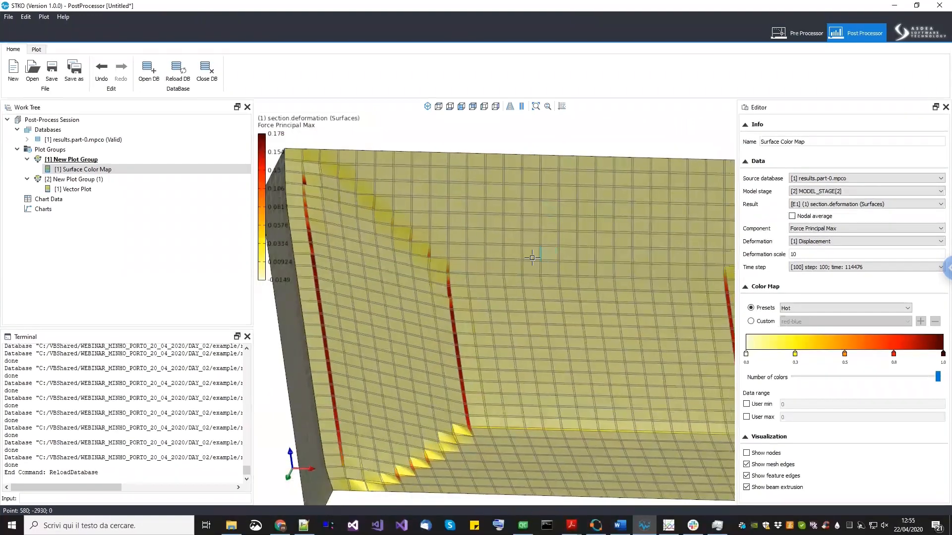
{"action": "left_click_drag", "start_coordinate": [504, 260], "coordinate": [594, 339]}
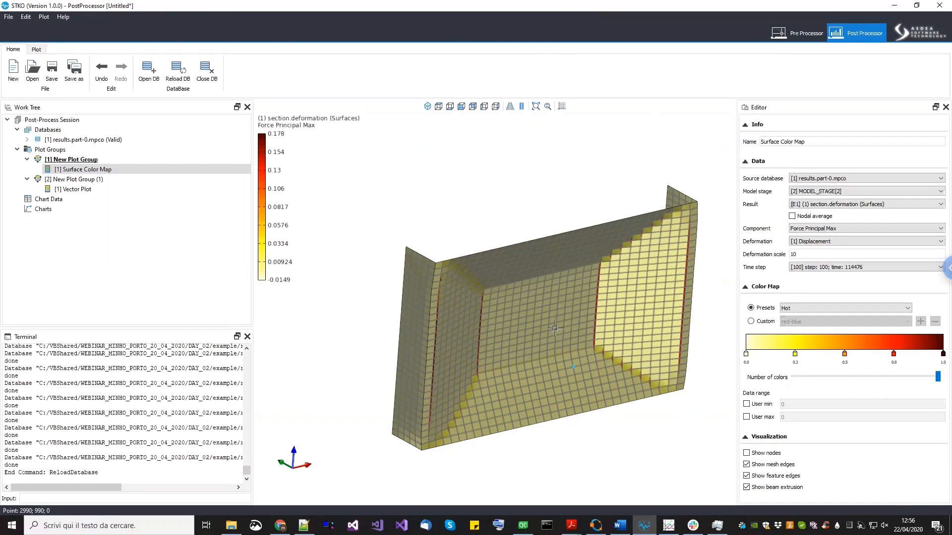
{"action": "scroll", "coordinate": [463, 268], "scroll_direction": "up", "scroll_amount": 3}
{"action": "middle_click_drag", "start_coordinate": [463, 268], "coordinate": [399, 273]}
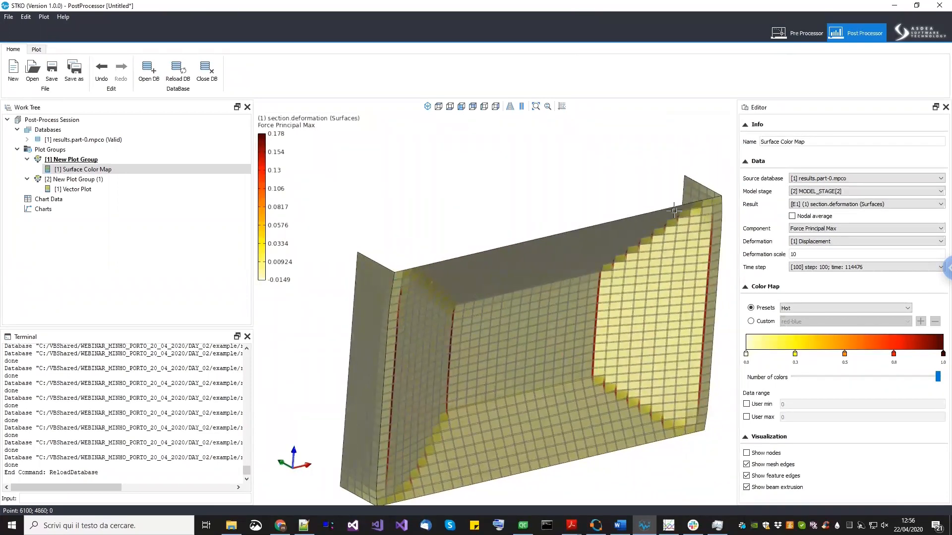
{"action": "middle_click_drag", "start_coordinate": [437, 401], "coordinate": [424, 353]}
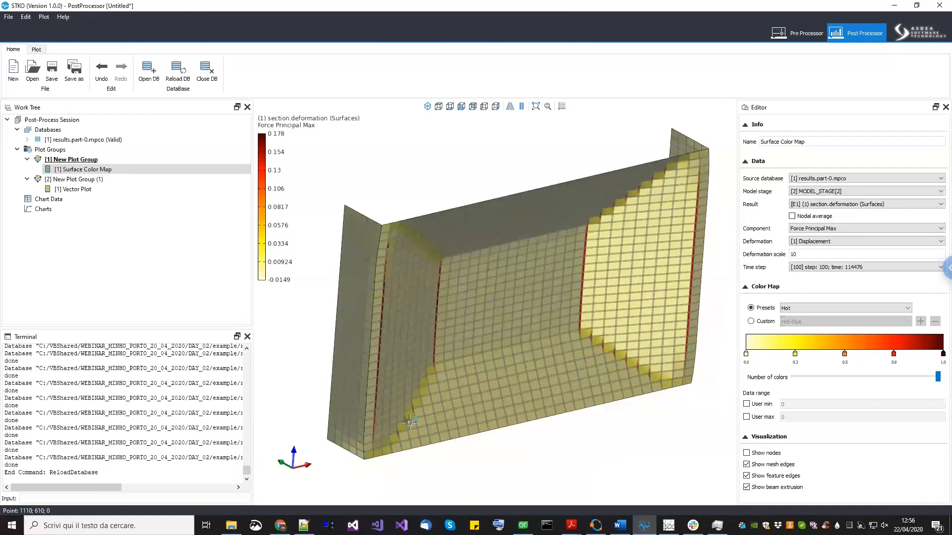
{"action": "scroll", "coordinate": [419, 372], "scroll_direction": "up", "scroll_amount": 2}
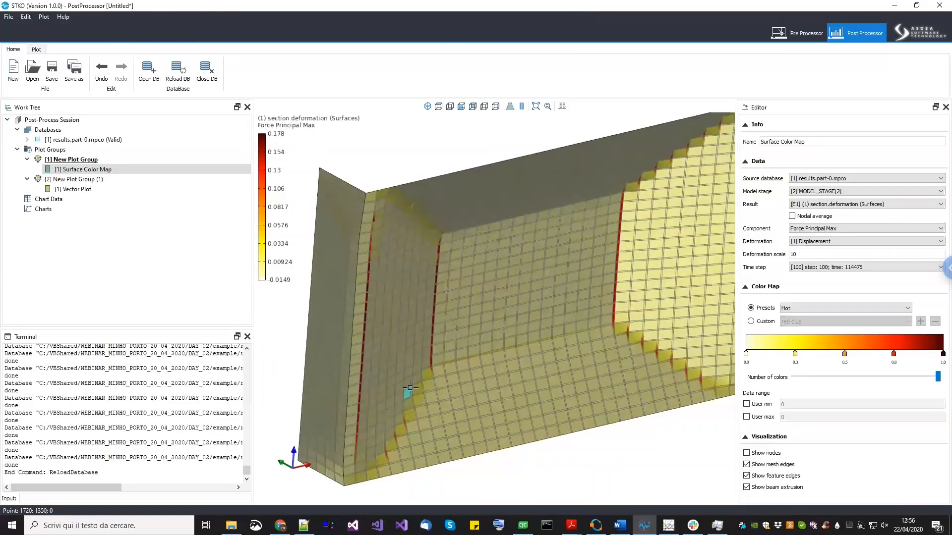
- Zoom in on the wall's top edge where the vertical cracks meet the upper corner to inspect the mesh
{"action": "scroll", "coordinate": [414, 356], "scroll_direction": "down", "scroll_amount": 3}
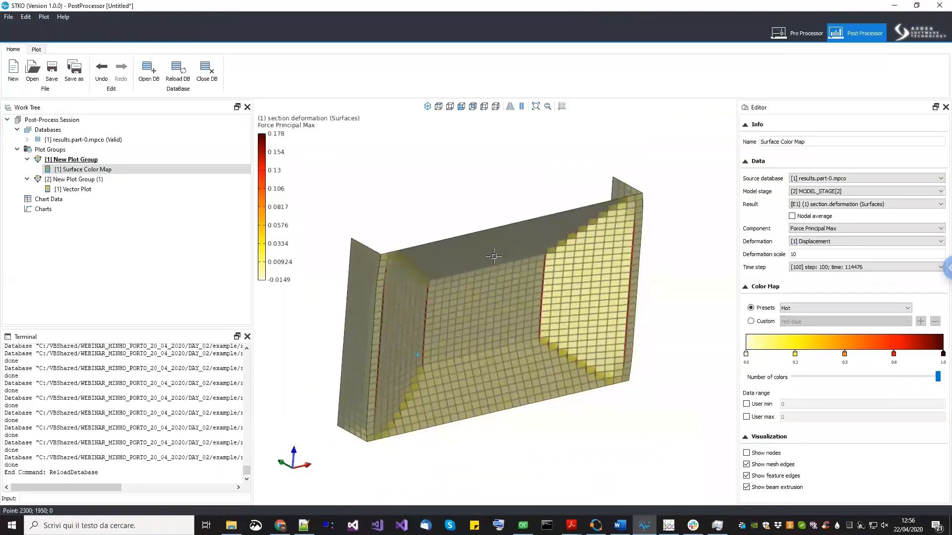
{"action": "scroll", "coordinate": [406, 250], "scroll_direction": "up", "scroll_amount": 3}
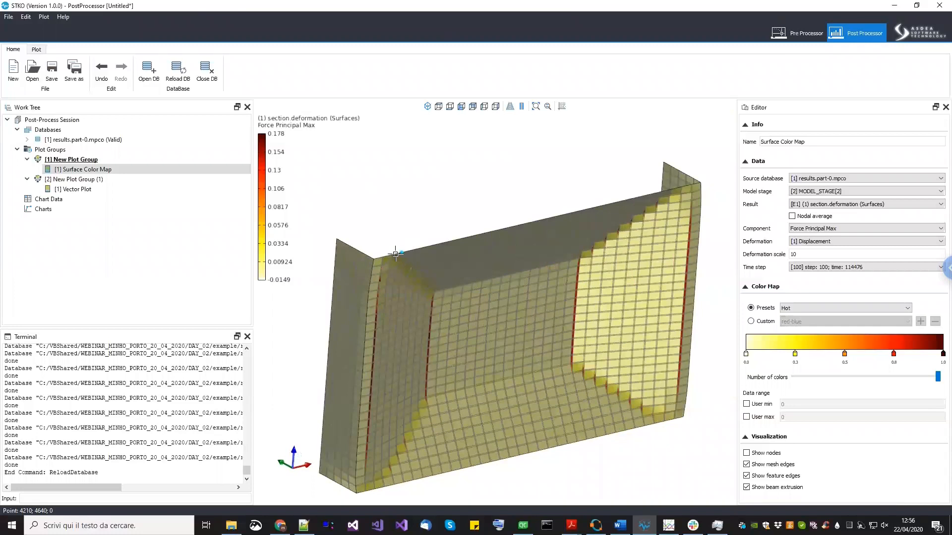
{"action": "scroll", "coordinate": [414, 285], "scroll_direction": "up", "scroll_amount": 1}
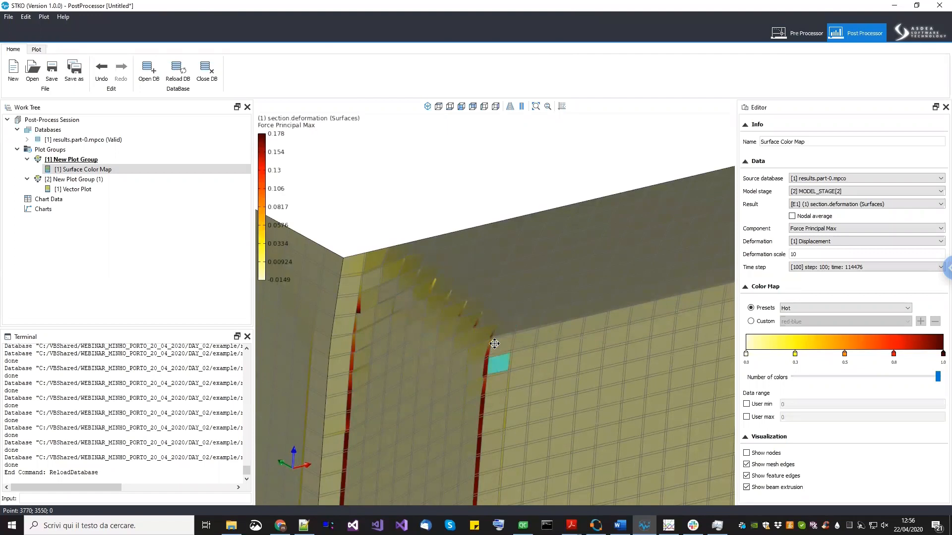
{"action": "scroll", "coordinate": [496, 328], "scroll_direction": "up", "scroll_amount": 2}
{"action": "scroll", "coordinate": [379, 249], "scroll_direction": "up", "scroll_amount": 3}
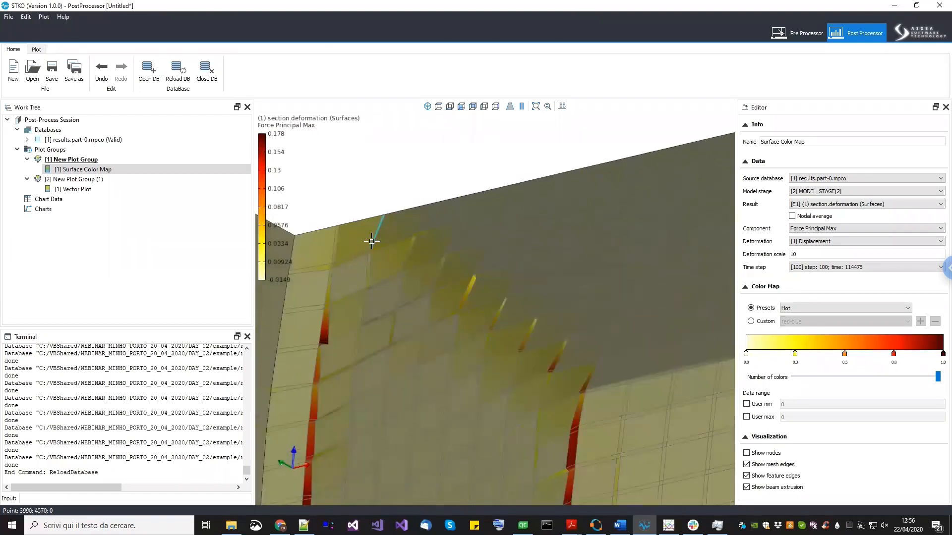
{"action": "scroll", "coordinate": [337, 227], "scroll_direction": "up", "scroll_amount": 3}
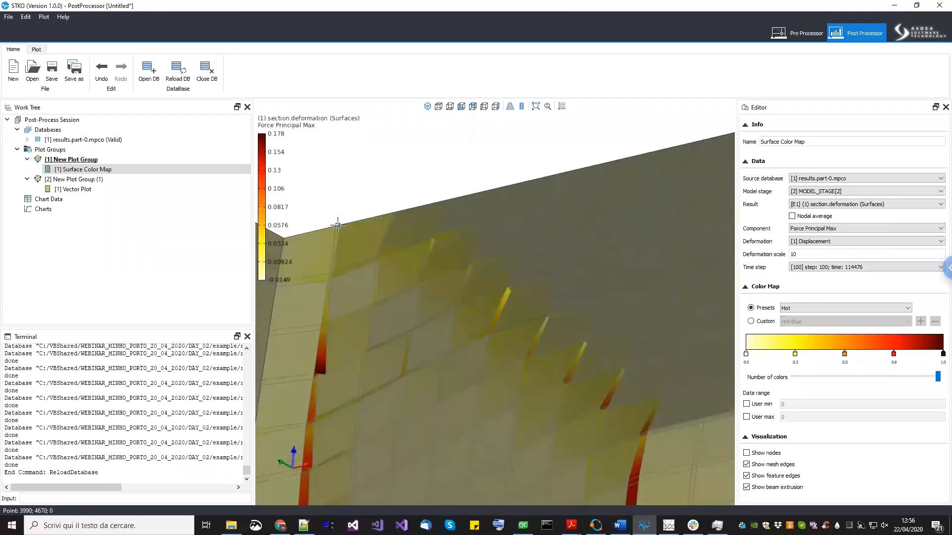
{"action": "scroll", "coordinate": [333, 226], "scroll_direction": "up", "scroll_amount": 2}
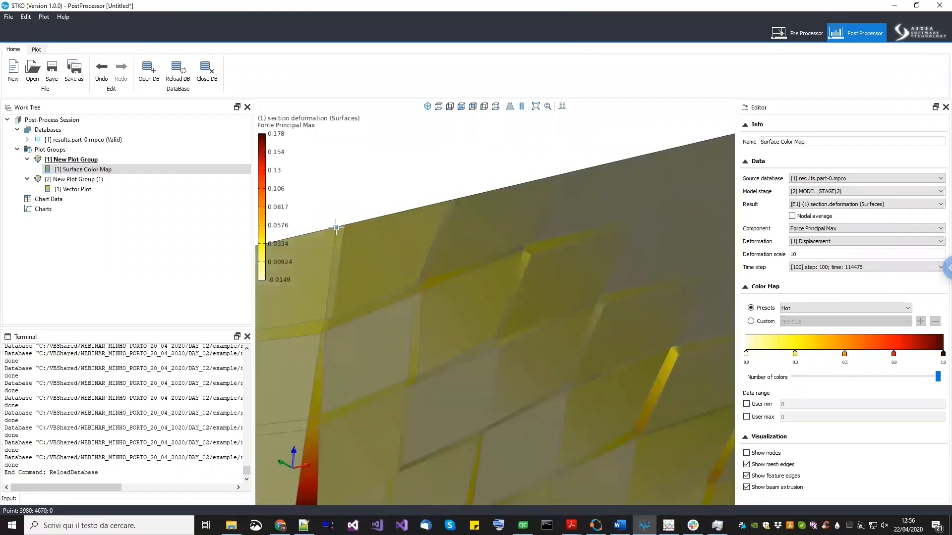
{"action": "scroll", "coordinate": [369, 253], "scroll_direction": "down", "scroll_amount": 3}
{"action": "scroll", "coordinate": [370, 253], "scroll_direction": "down", "scroll_amount": 2}
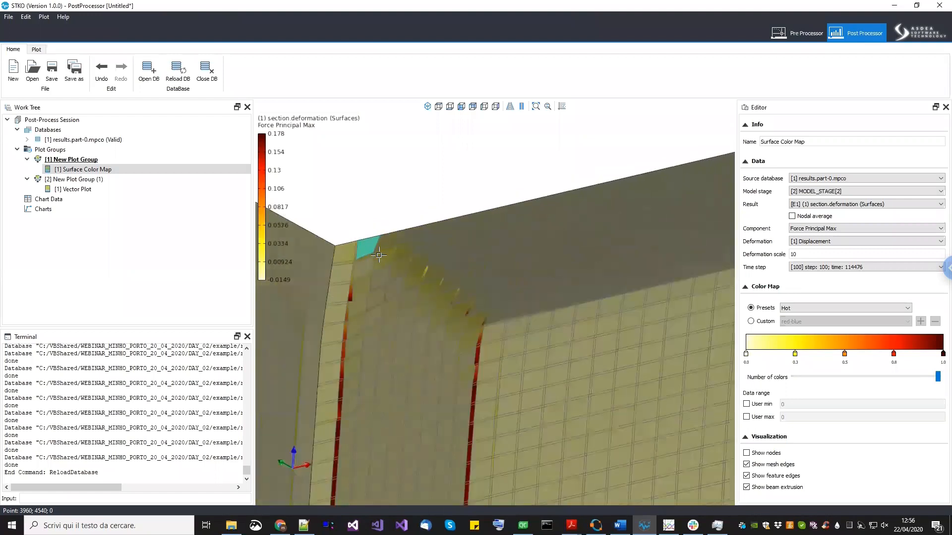
{"action": "scroll", "coordinate": [459, 268], "scroll_direction": "down", "scroll_amount": 2}
- Orbit and zoom around the upper corner of the wall to examine the cracks through the brick units
{"action": "middle_click_drag", "start_coordinate": [462, 269], "coordinate": [463, 269]}
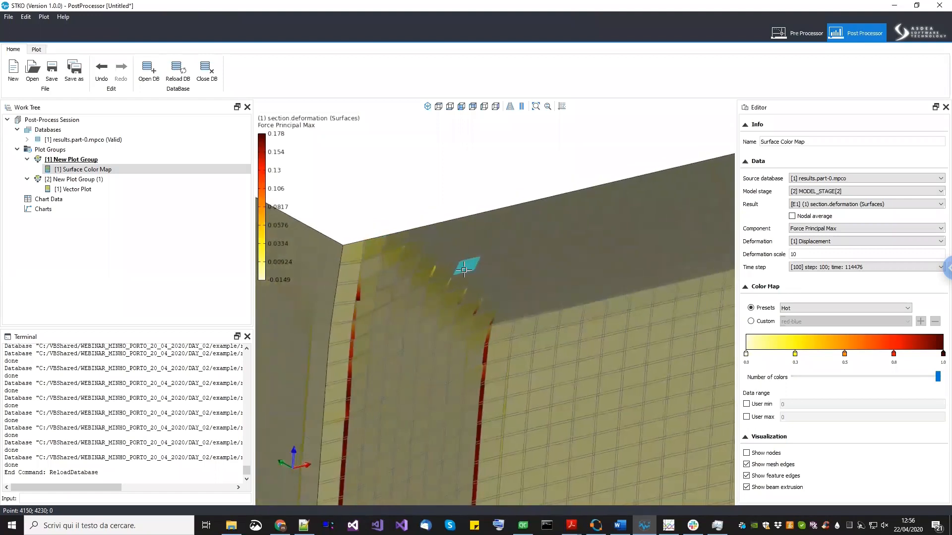
{"action": "scroll", "coordinate": [464, 270], "scroll_direction": "down", "scroll_amount": 1}
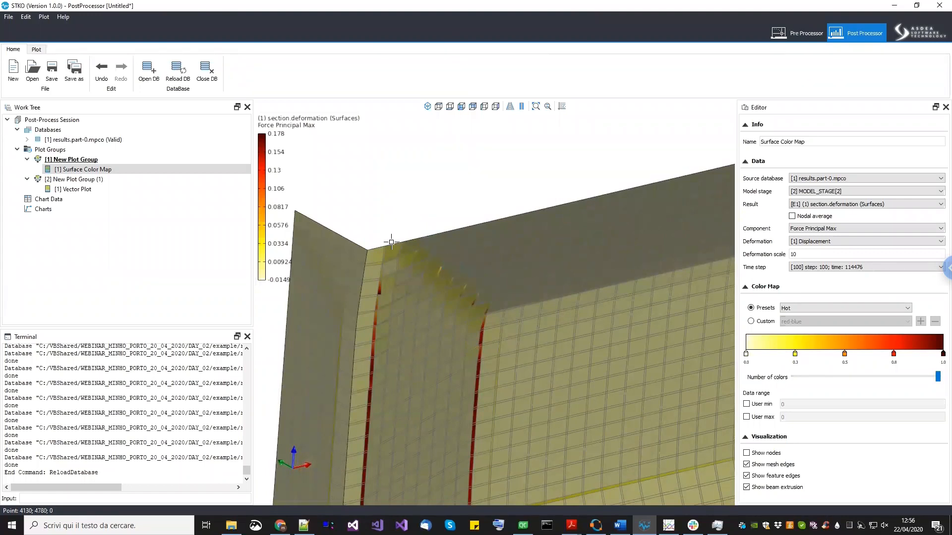
{"action": "scroll", "coordinate": [394, 235], "scroll_direction": "up", "scroll_amount": 1}
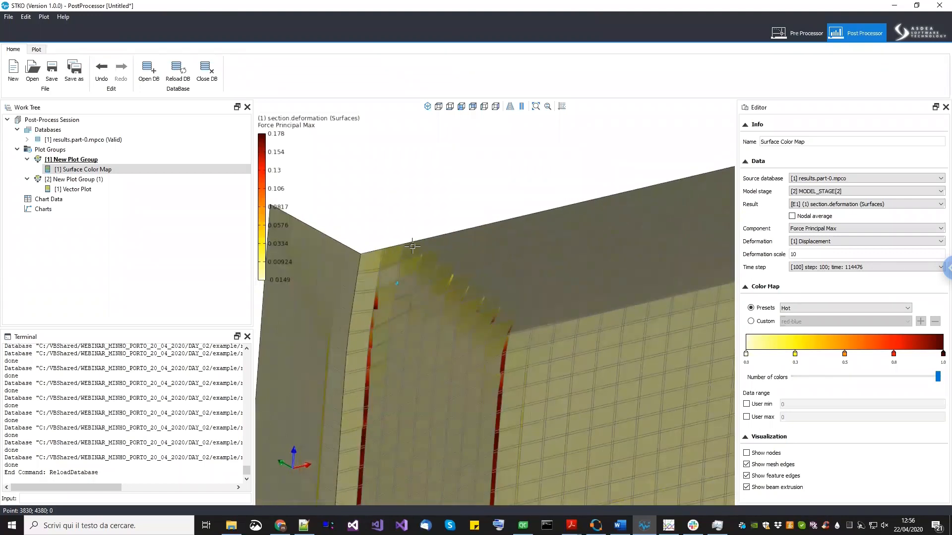
{"action": "scroll", "coordinate": [412, 247], "scroll_direction": "up", "scroll_amount": 2}
{"action": "scroll", "coordinate": [408, 278], "scroll_direction": "up", "scroll_amount": 2}
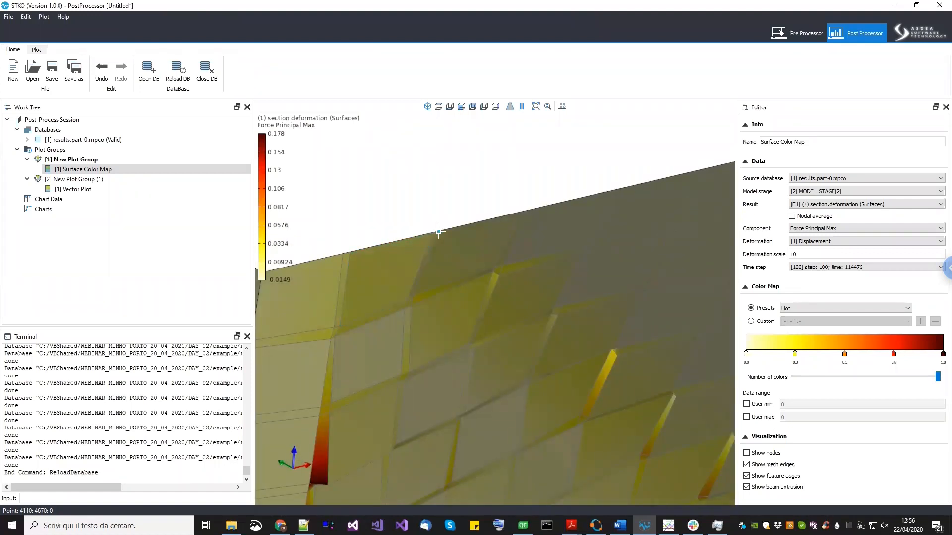
{"action": "scroll", "coordinate": [408, 207], "scroll_direction": "down", "scroll_amount": 3}
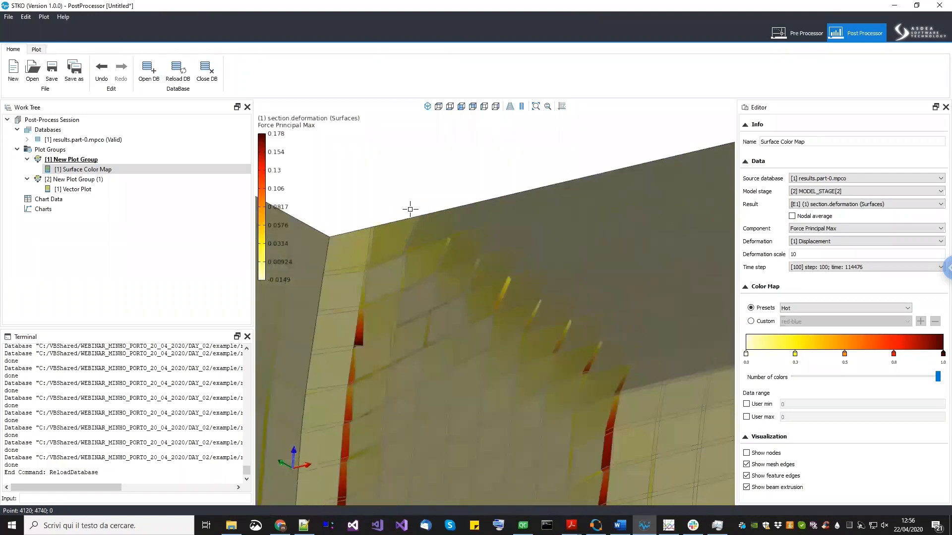
{"action": "middle_click_drag", "start_coordinate": [571, 323], "coordinate": [466, 296]}
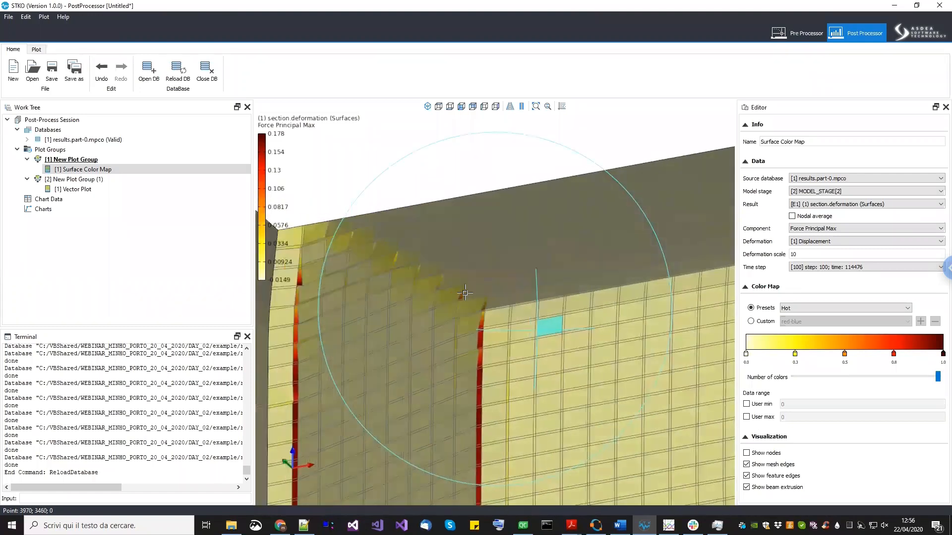
{"action": "scroll", "coordinate": [481, 333], "scroll_direction": "down", "scroll_amount": 3}
{"action": "mouse_move", "coordinate": [480, 333]}
{"action": "middle_mouse_down"}
{"action": "mouse_move", "coordinate": [473, 325]}
{"action": "mouse_move", "coordinate": [503, 332]}
{"action": "middle_mouse_up"}
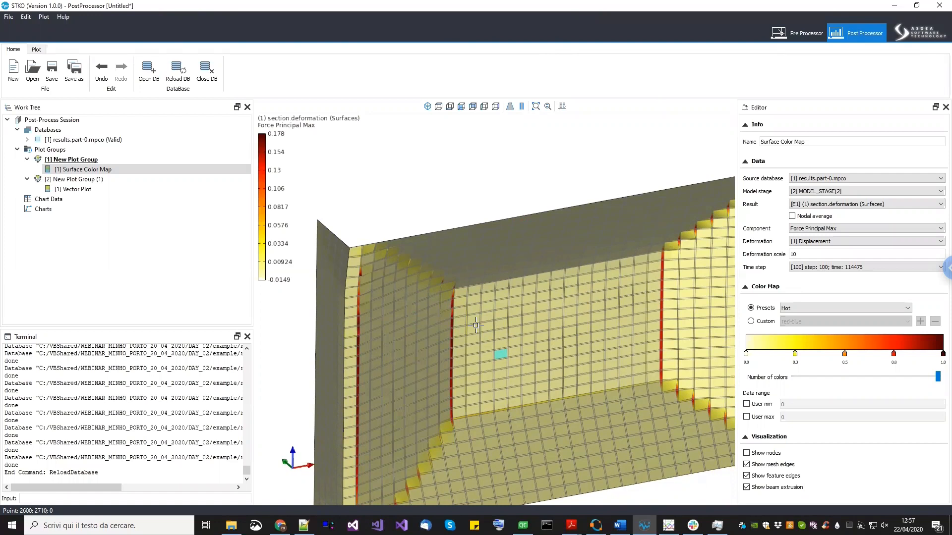
- Orbit and zoom near the wall's end return to inspect the vertical crack running through the brick units
{"action": "middle_click_drag", "start_coordinate": [427, 306], "coordinate": [425, 298]}
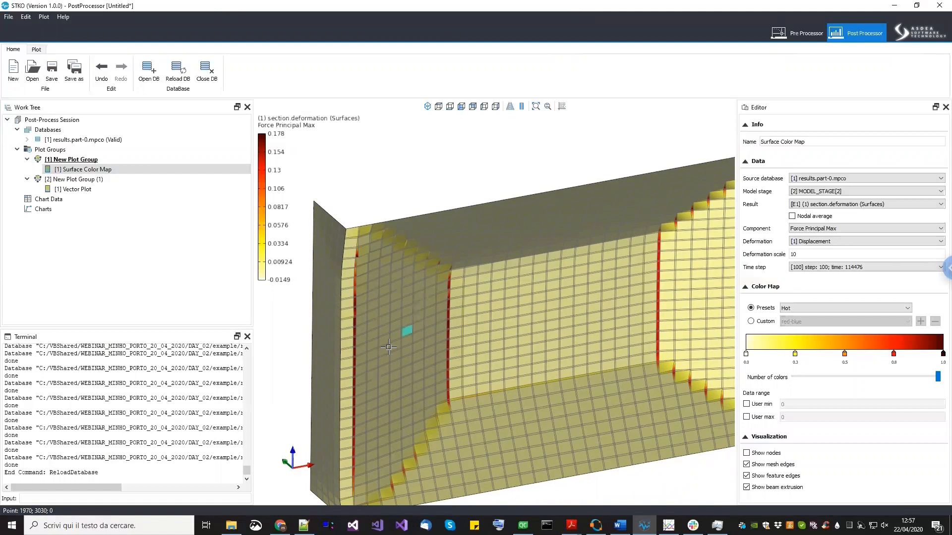
{"action": "middle_click_drag", "start_coordinate": [388, 348], "coordinate": [402, 325]}
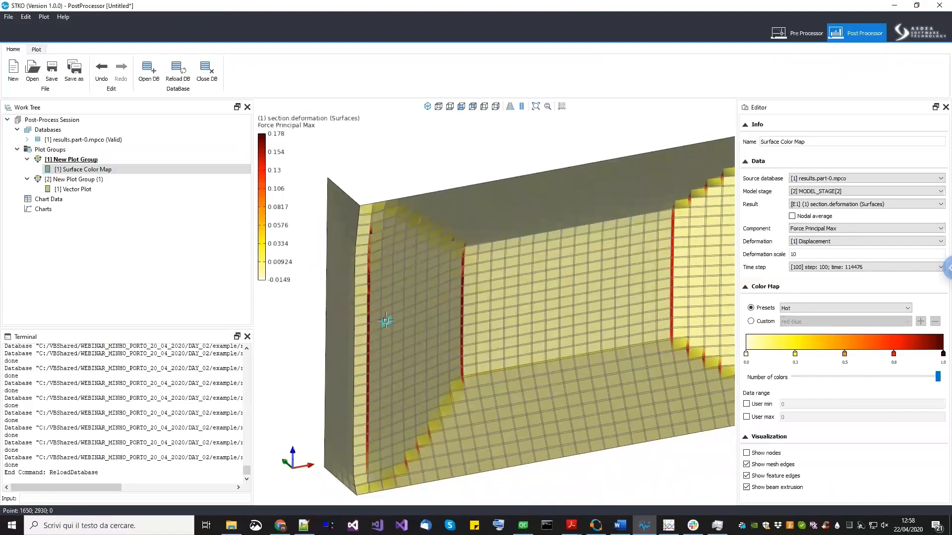
{"action": "scroll", "coordinate": [385, 321], "scroll_direction": "up", "scroll_amount": 2}
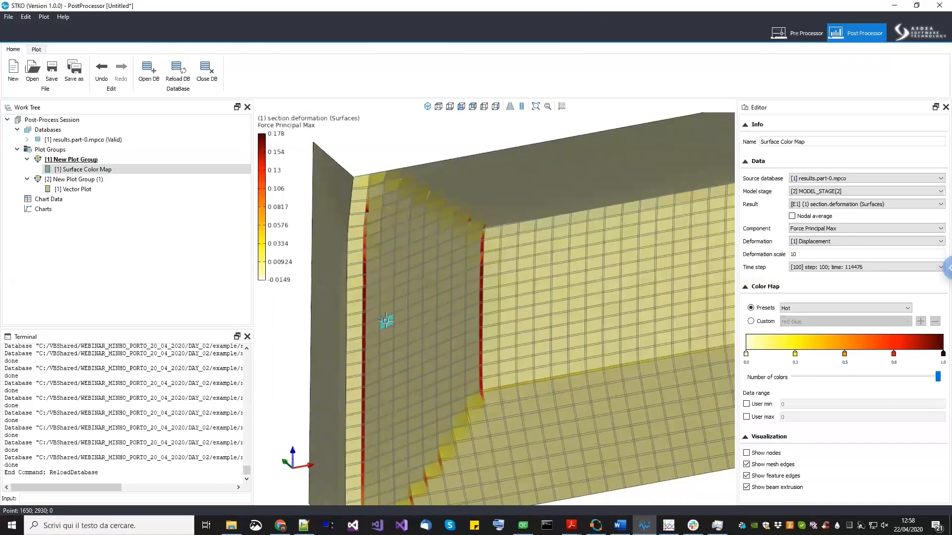
{"action": "scroll", "coordinate": [385, 320], "scroll_direction": "up", "scroll_amount": 2}
{"action": "scroll", "coordinate": [385, 321], "scroll_direction": "down", "scroll_amount": 1}
{"action": "middle_click_drag", "start_coordinate": [385, 321], "coordinate": [373, 332]}
{"action": "scroll", "coordinate": [397, 207], "scroll_direction": "up", "scroll_amount": 4}
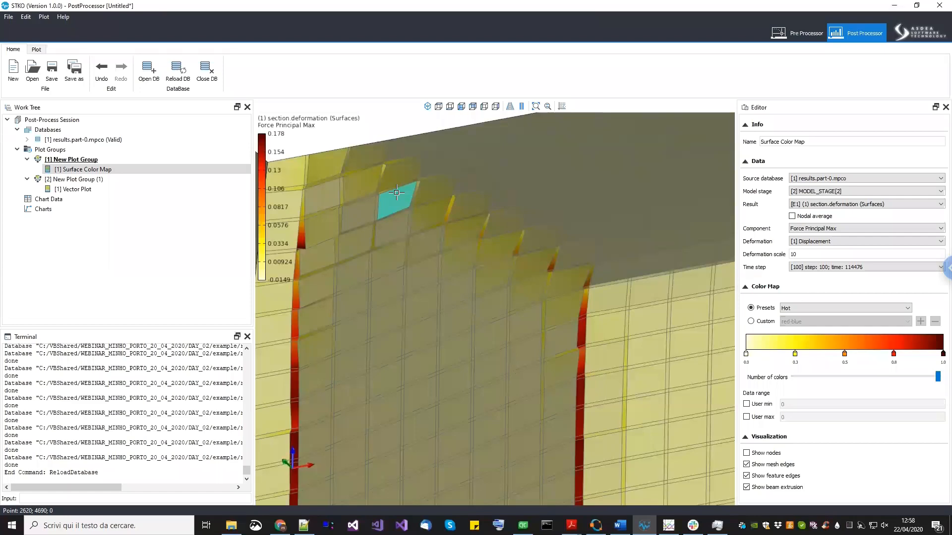
- Zoom closely into the highlighted element beside the red crack band to inspect the mesh lines
{"action": "middle_click_drag", "start_coordinate": [396, 193], "coordinate": [434, 392]}
{"action": "scroll", "coordinate": [434, 394], "scroll_direction": "up", "scroll_amount": 7}
{"action": "middle_click_drag", "start_coordinate": [366, 314], "coordinate": [390, 376]}
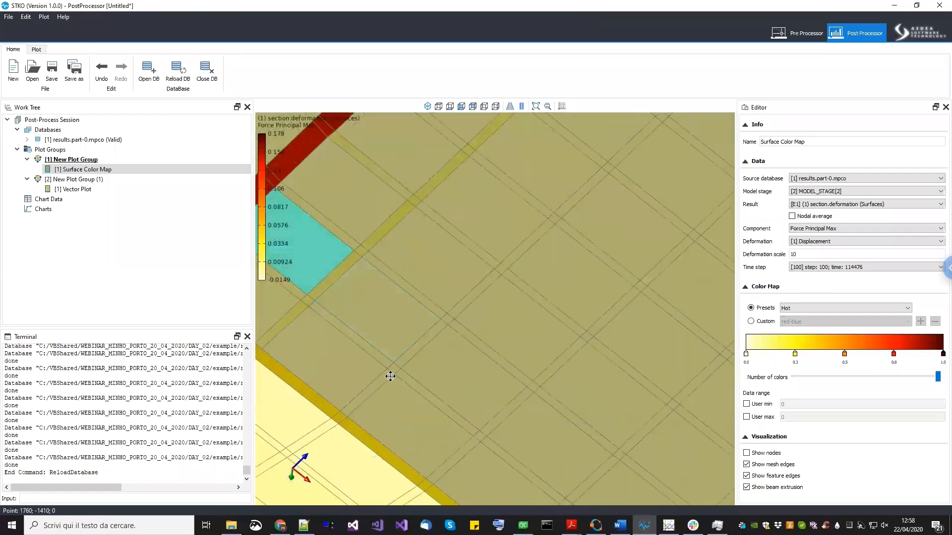
{"action": "scroll", "coordinate": [390, 377], "scroll_direction": "down", "scroll_amount": 5}
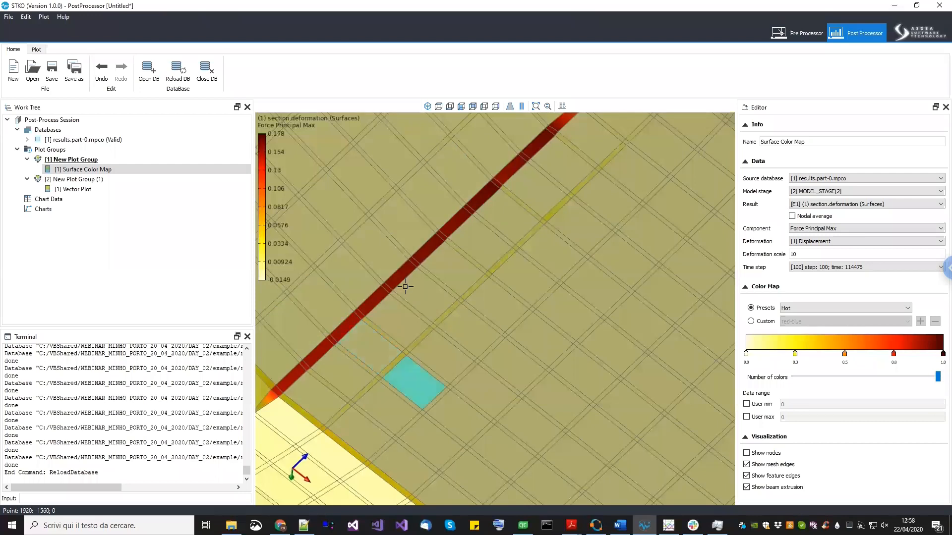
{"action": "scroll", "coordinate": [405, 286], "scroll_direction": "down", "scroll_amount": 8}
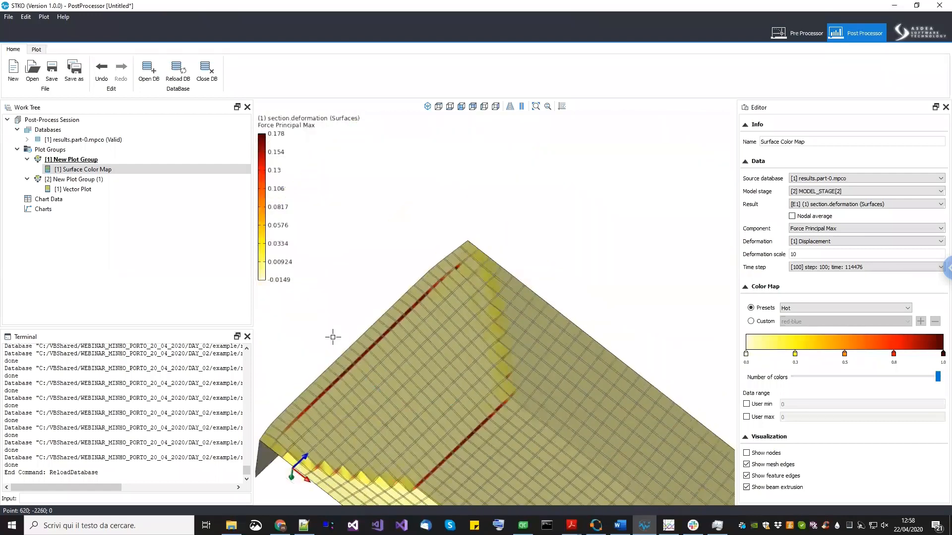
- Orbit to the other side of the wall and zoom into where the crack meets the end return
{"action": "left_click_drag", "start_coordinate": [334, 410], "coordinate": [489, 359]}
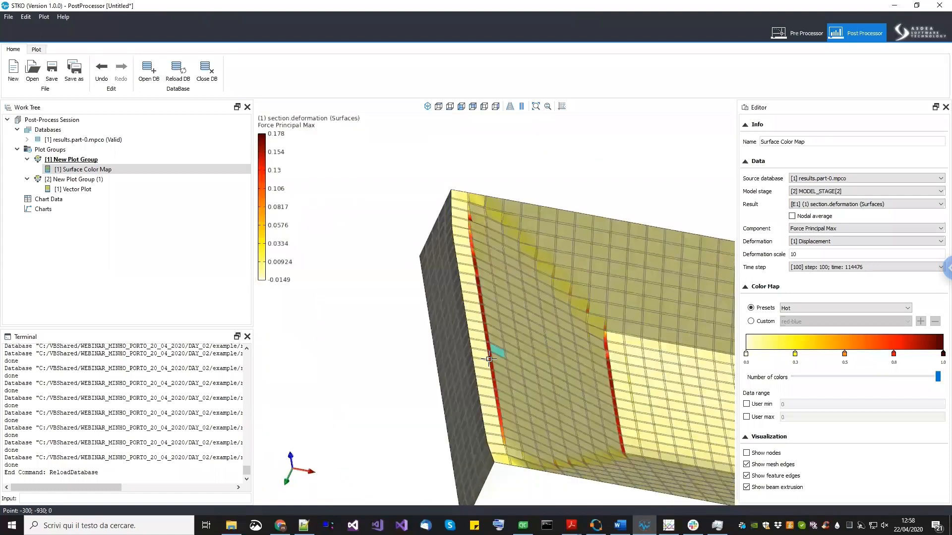
{"action": "scroll", "coordinate": [489, 359], "scroll_direction": "up", "scroll_amount": 5}
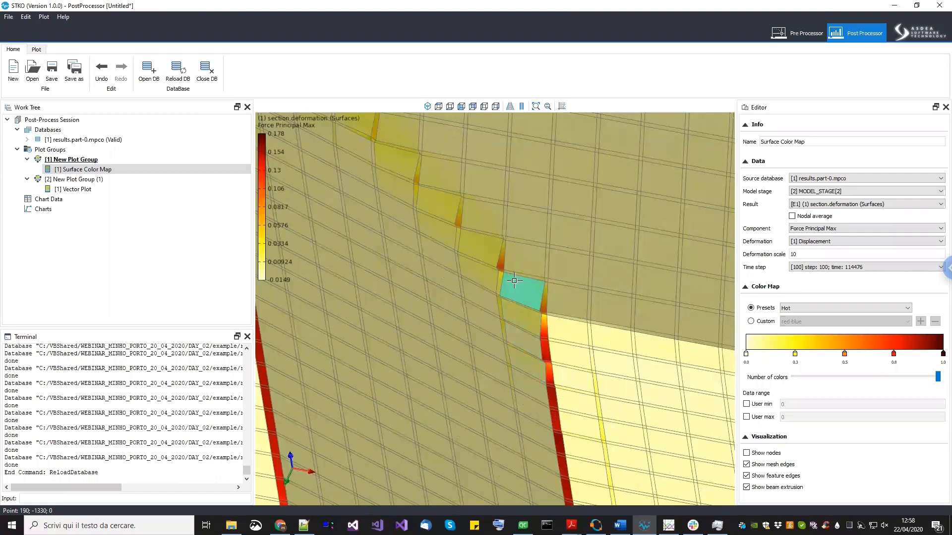
{"action": "scroll", "coordinate": [517, 301], "scroll_direction": "up", "scroll_amount": 3}
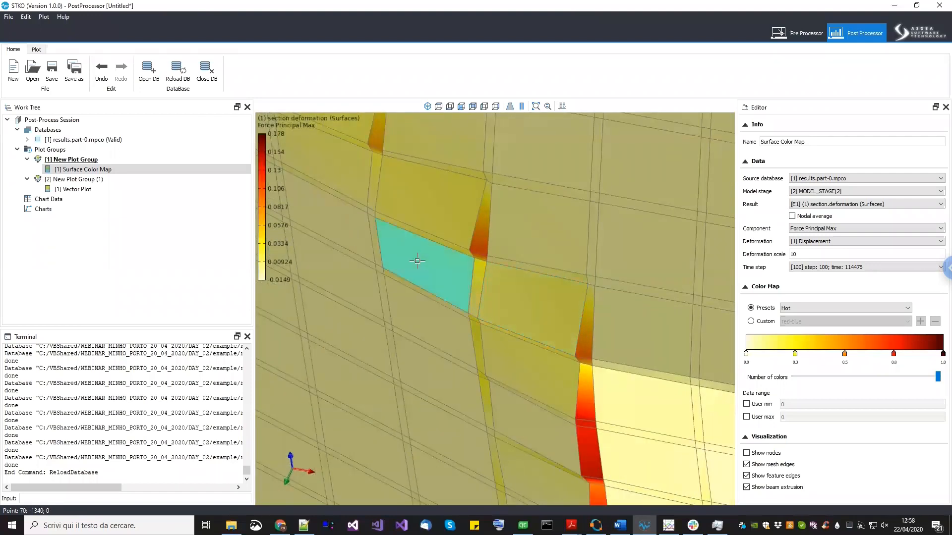
- Select the second plot group with the principal strain vector plot and show it in a standard view, zoomed on the corner
{"action": "left_click", "coordinate": [81, 179]}
{"action": "left_click", "coordinate": [78, 189]}
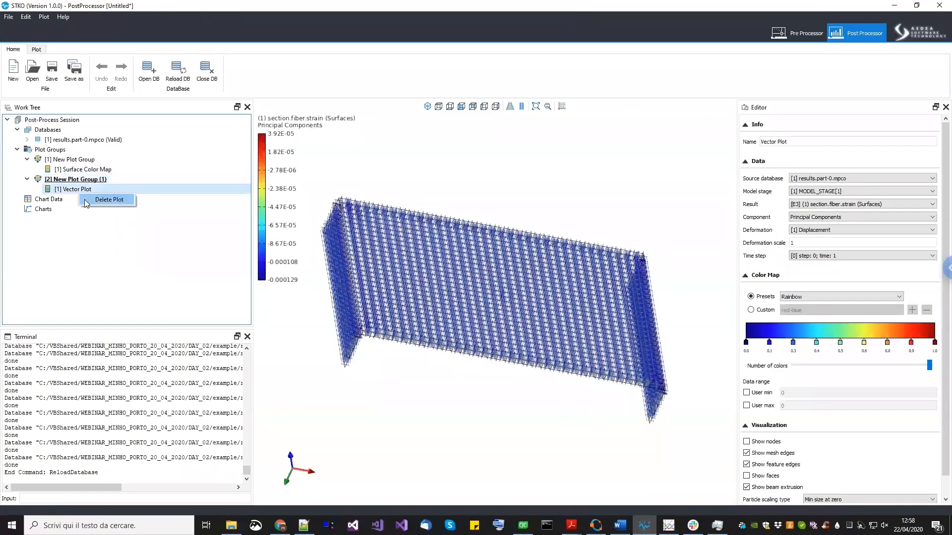
{"action": "left_click", "coordinate": [438, 106]}
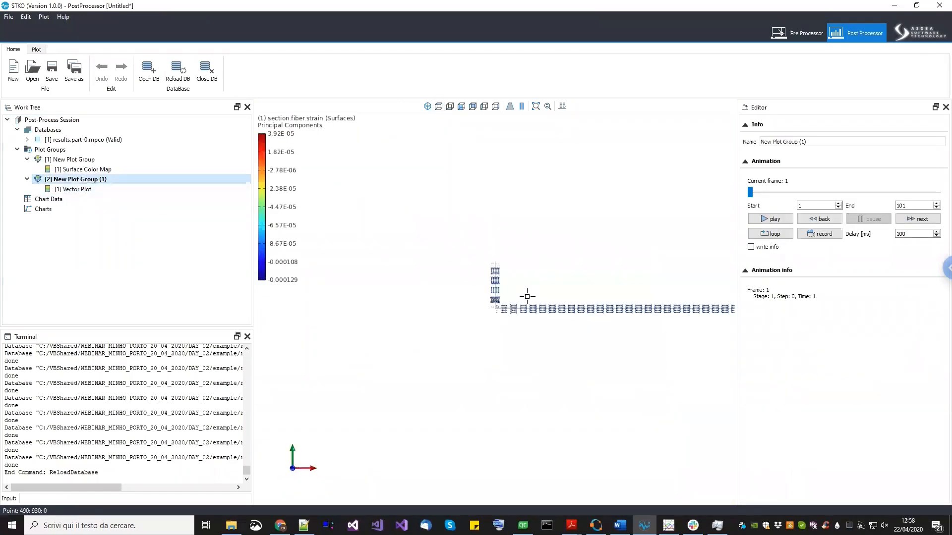
{"action": "middle_click_drag", "start_coordinate": [528, 295], "coordinate": [451, 296]}
{"action": "scroll", "coordinate": [451, 298], "scroll_direction": "up", "scroll_amount": 3}
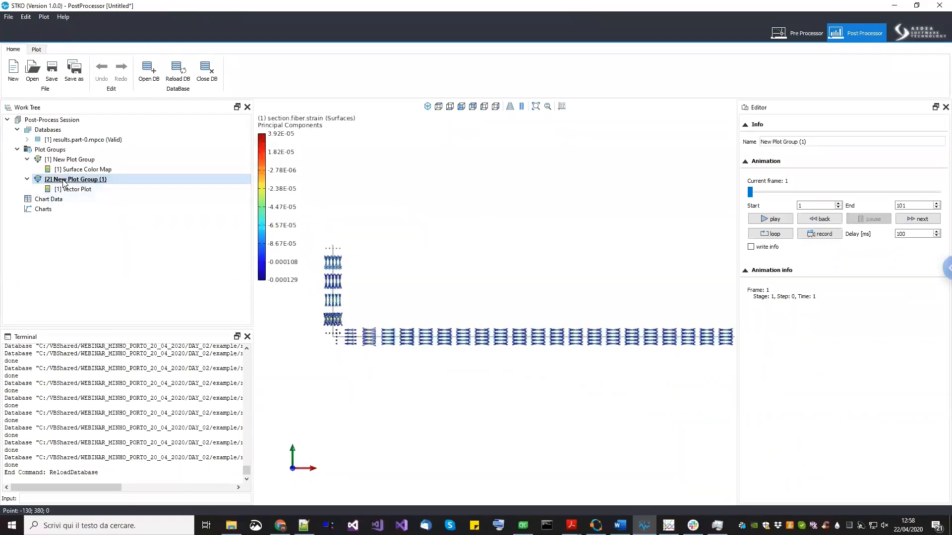
- Scrub the animation to frame 79 while zooming and orbiting onto the principal strain vectors at the wall's corner
{"action": "left_click_drag", "start_coordinate": [750, 193], "coordinate": [864, 193]}
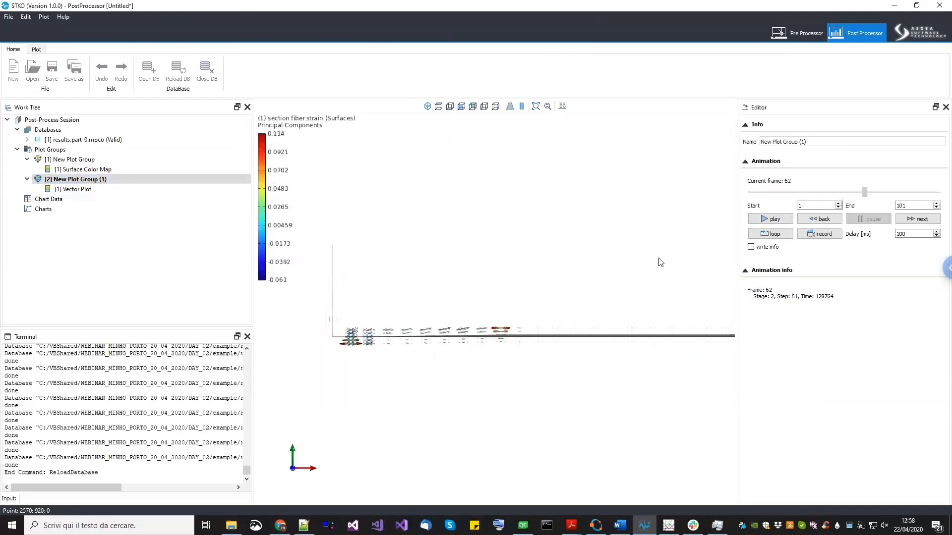
{"action": "scroll", "coordinate": [436, 372], "scroll_direction": "up", "scroll_amount": 5}
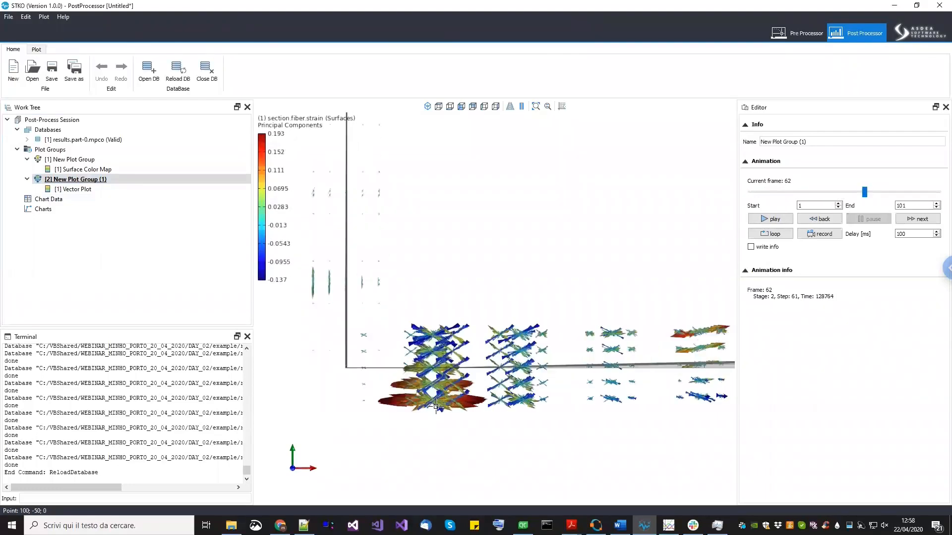
{"action": "middle_click_drag", "start_coordinate": [535, 382], "coordinate": [483, 290]}
{"action": "middle_click_drag", "start_coordinate": [520, 209], "coordinate": [519, 328]}
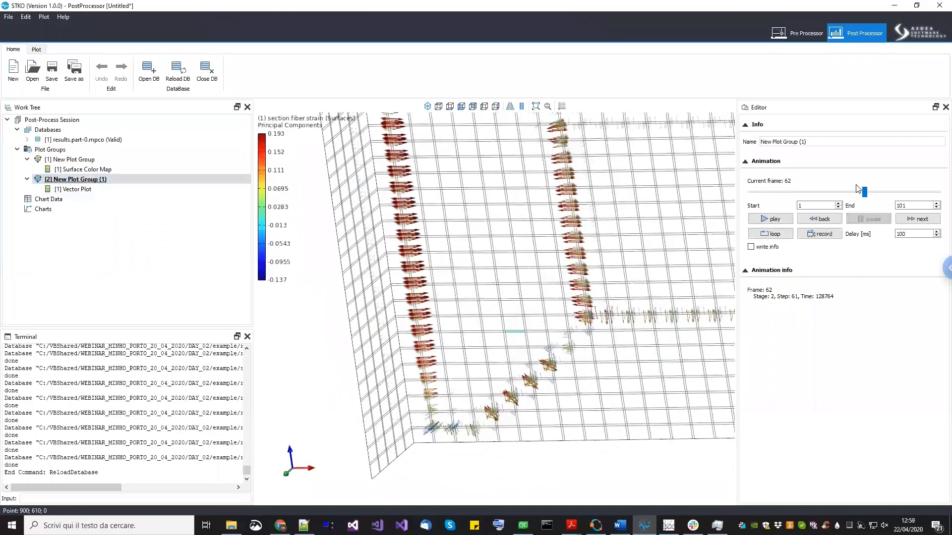
{"action": "left_click_drag", "start_coordinate": [863, 192], "coordinate": [904, 192]}
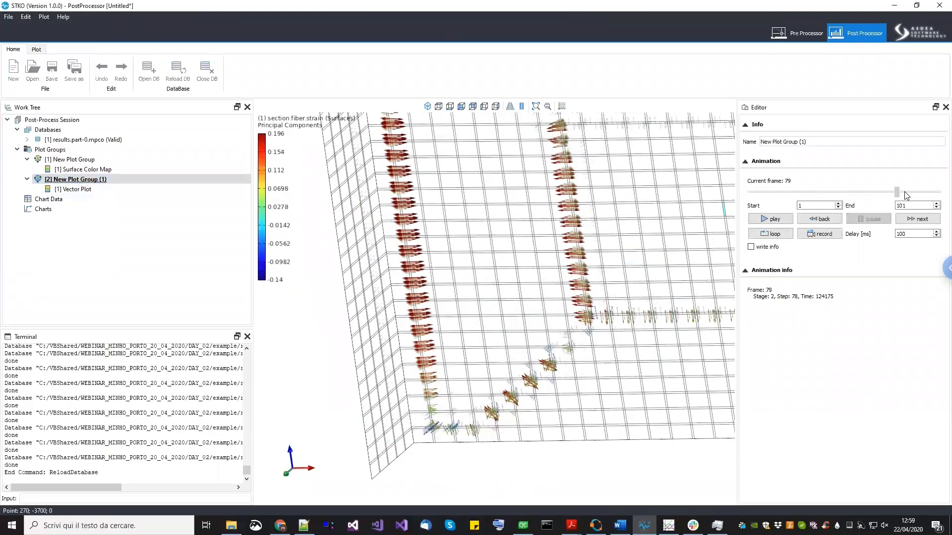
- Delete the vector plot and add a Beam/Shell Fiber Color Map to the second plot group
{"action": "right_click", "coordinate": [91, 188]}
{"action": "left_click", "coordinate": [109, 194]}
{"action": "right_click", "coordinate": [102, 181]}
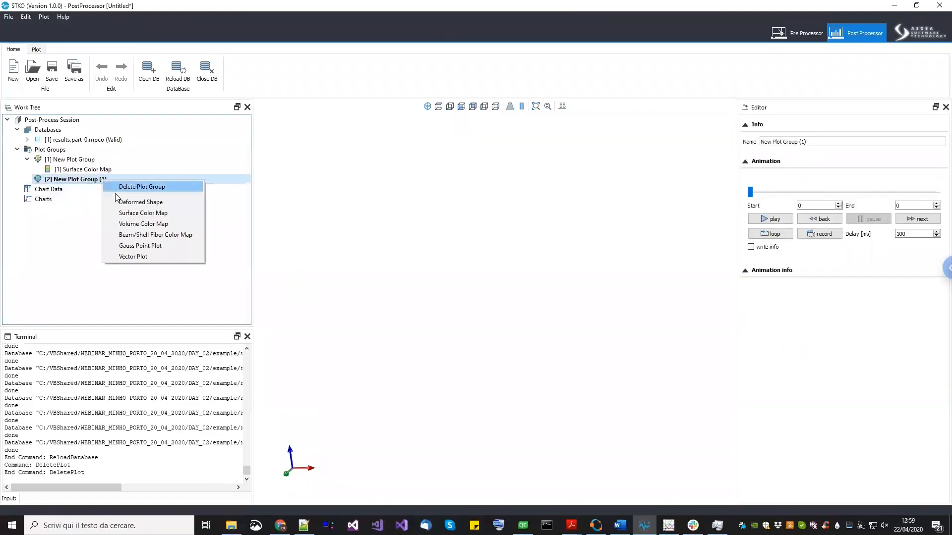
{"action": "left_click", "coordinate": [136, 237]}
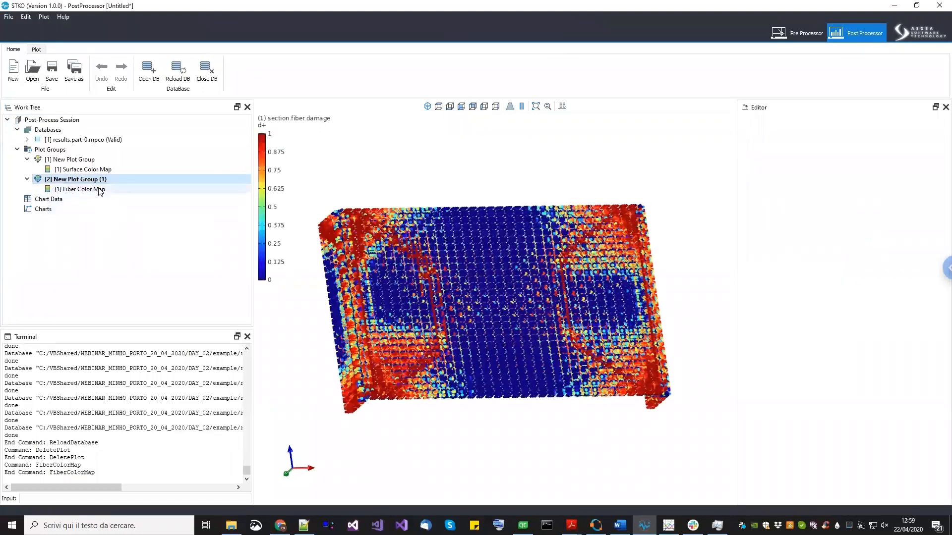
- Switch to a front view of the fiber damage map and zoom in on the fiber points across the wall
{"action": "middle_click_drag", "start_coordinate": [436, 321], "coordinate": [413, 303]}
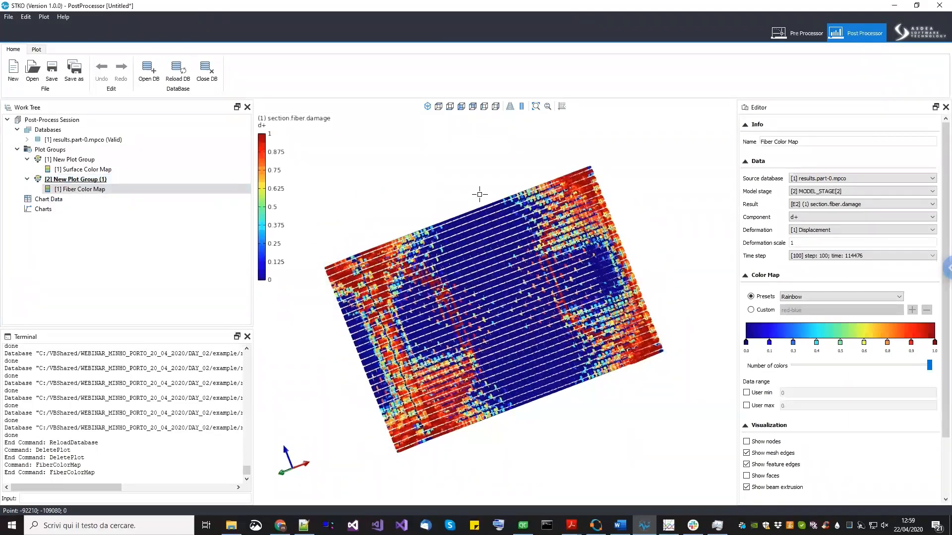
{"action": "left_click", "coordinate": [510, 109]}
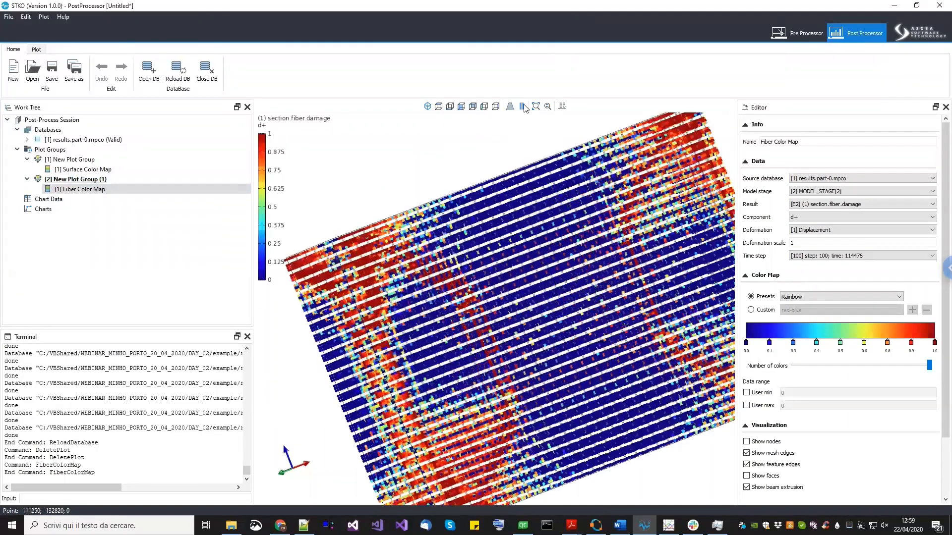
{"action": "left_click", "coordinate": [461, 106]}
{"action": "scroll", "coordinate": [486, 358], "scroll_direction": "down", "scroll_amount": 5}
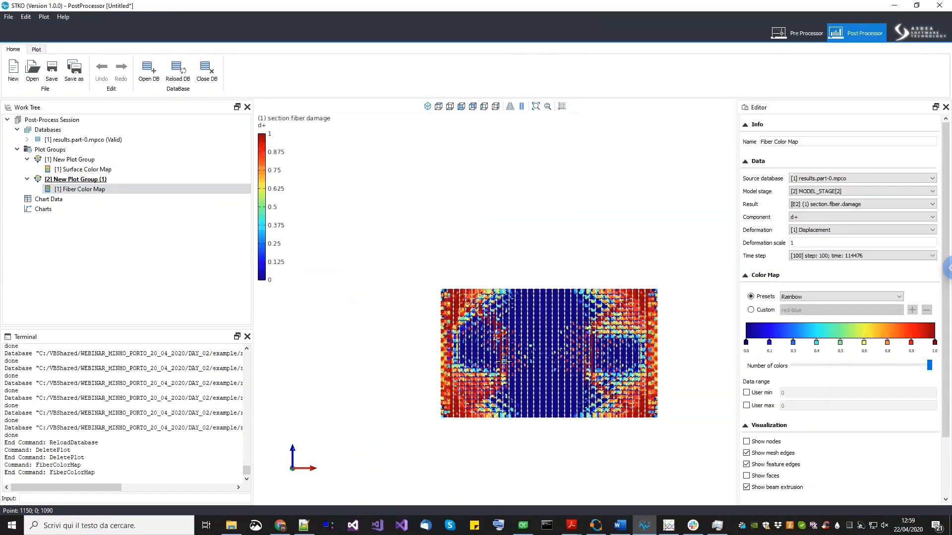
{"action": "scroll", "coordinate": [503, 364], "scroll_direction": "up", "scroll_amount": 3}
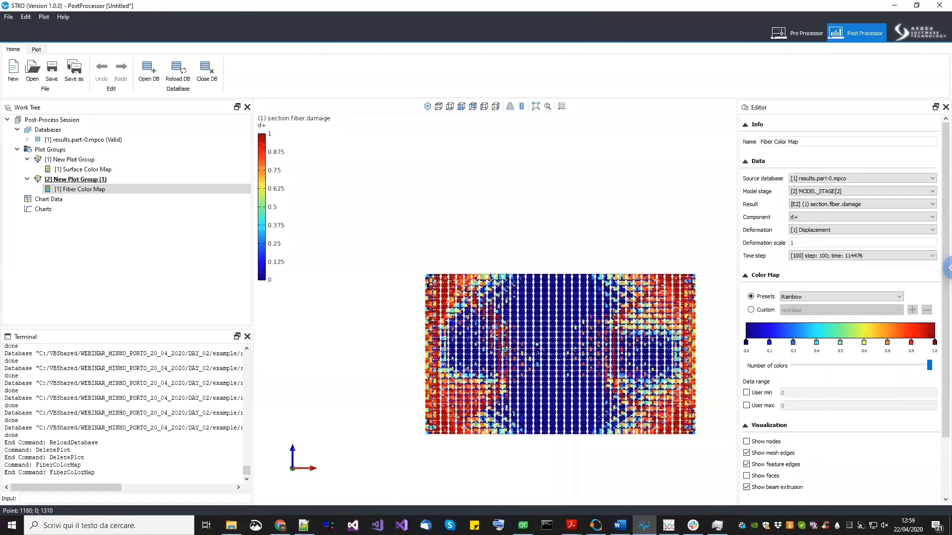
{"action": "scroll", "coordinate": [502, 391], "scroll_direction": "up", "scroll_amount": 5}
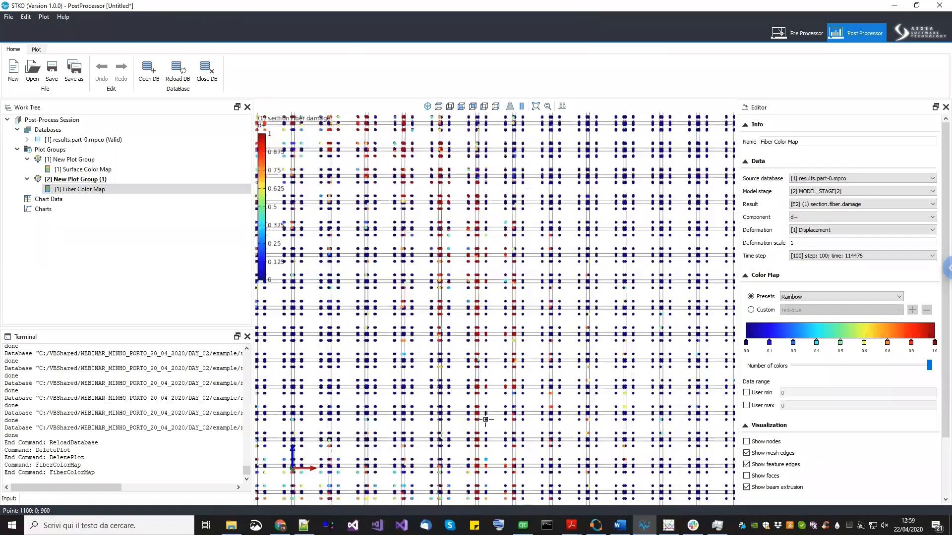
{"action": "scroll", "coordinate": [471, 423], "scroll_direction": "up", "scroll_amount": 3}
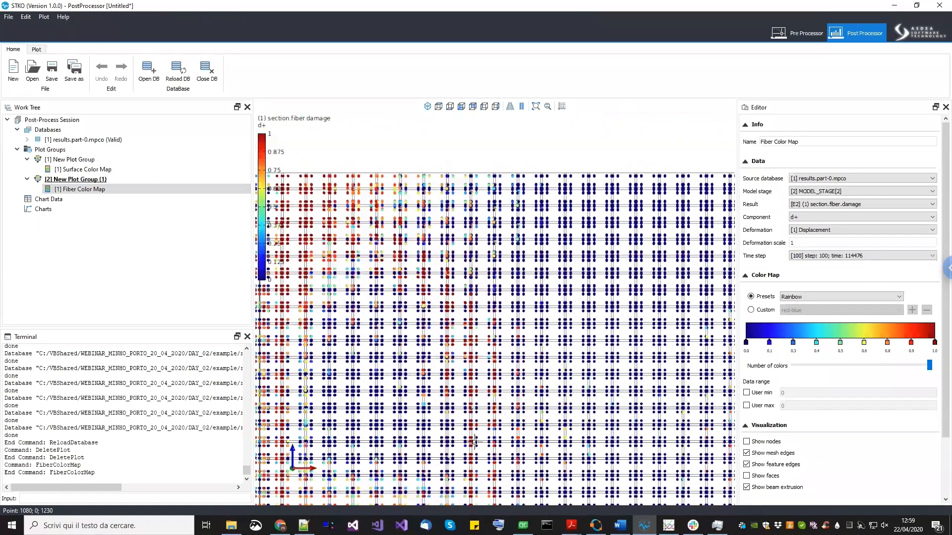
{"action": "scroll", "coordinate": [464, 454], "scroll_direction": "up", "scroll_amount": 2}
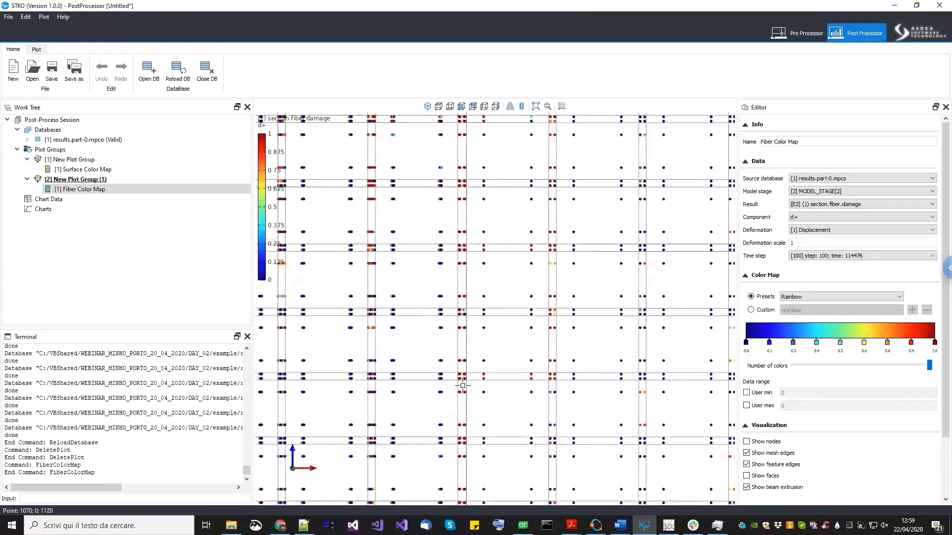
{"action": "middle_click_drag", "start_coordinate": [464, 409], "coordinate": [466, 412]}
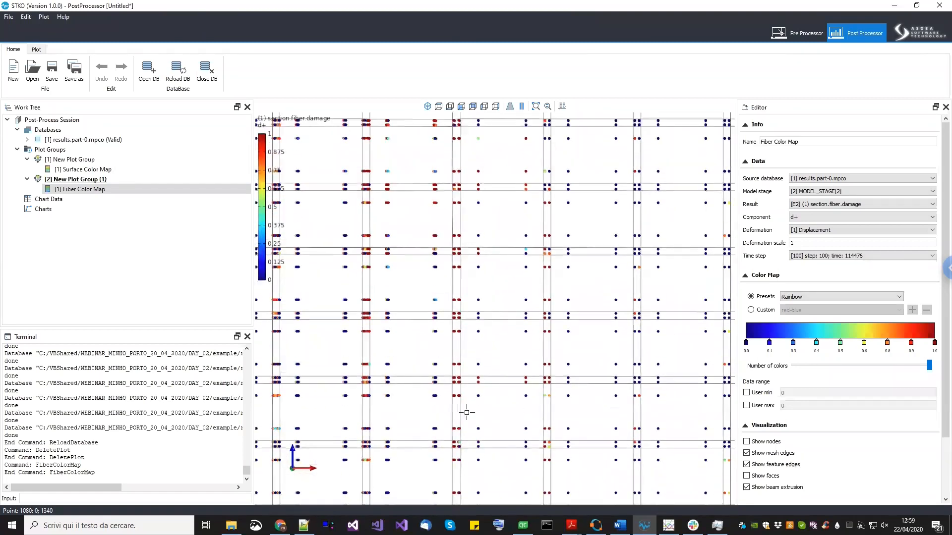
{"action": "scroll", "coordinate": [369, 303], "scroll_direction": "down", "scroll_amount": 5}
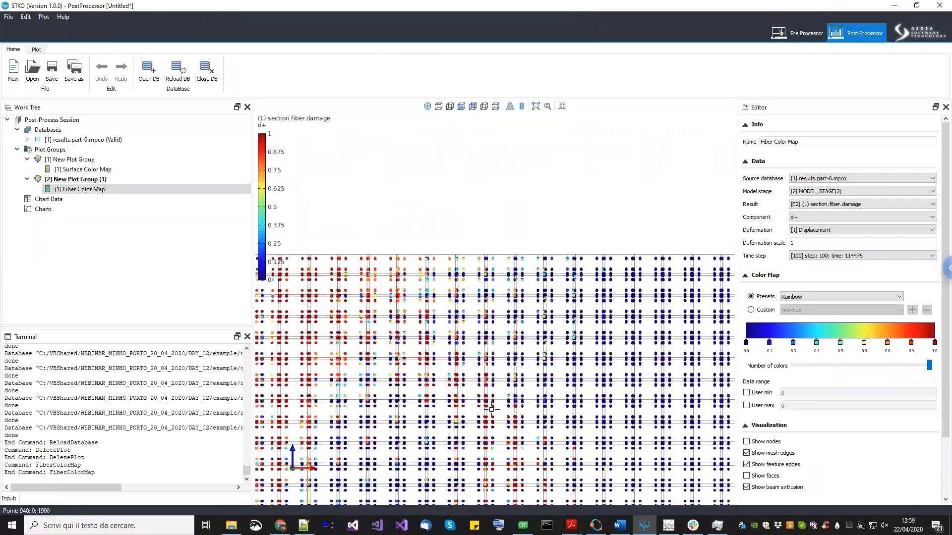
{"action": "scroll", "coordinate": [492, 411], "scroll_direction": "up", "scroll_amount": 5}
{"action": "scroll", "coordinate": [540, 419], "scroll_direction": "up", "scroll_amount": 2}
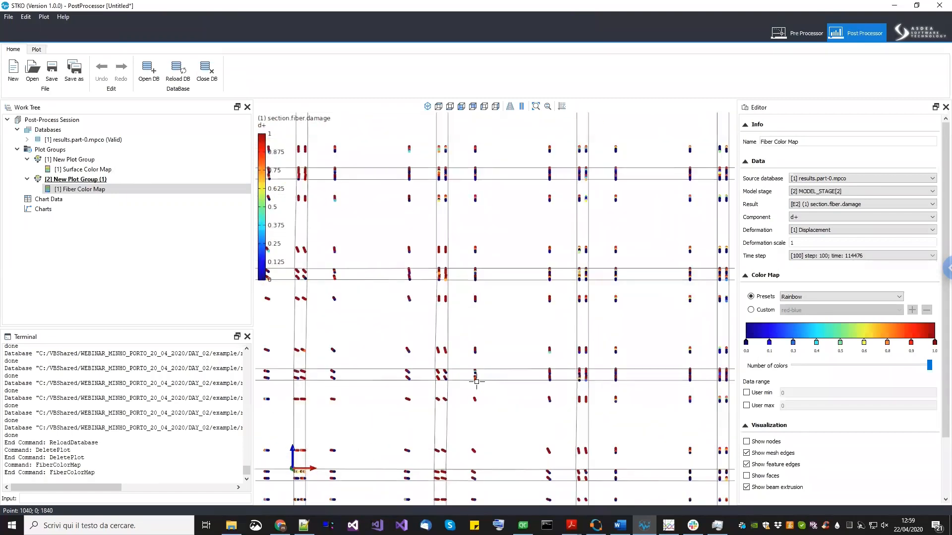
{"action": "scroll", "coordinate": [463, 414], "scroll_direction": "down", "scroll_amount": 3}
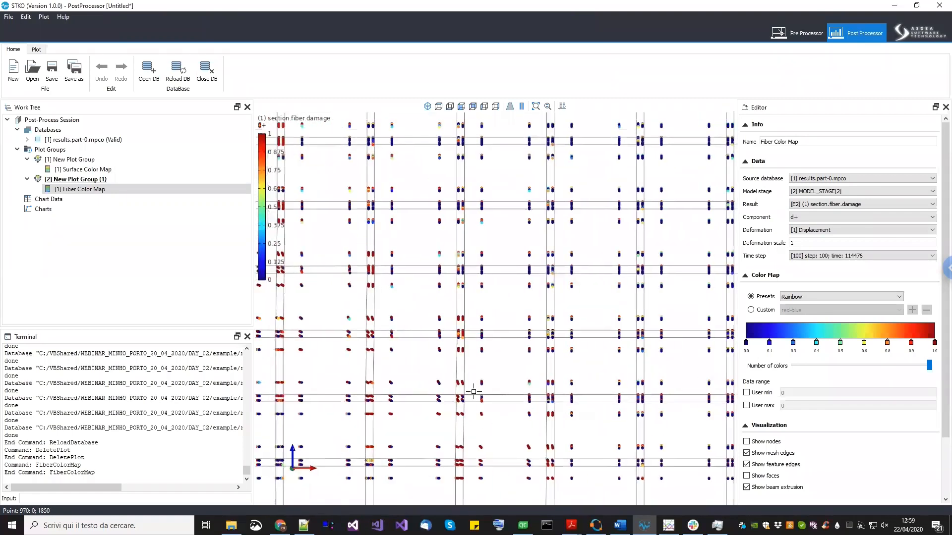
{"action": "scroll", "coordinate": [455, 392], "scroll_direction": "down", "scroll_amount": 4}
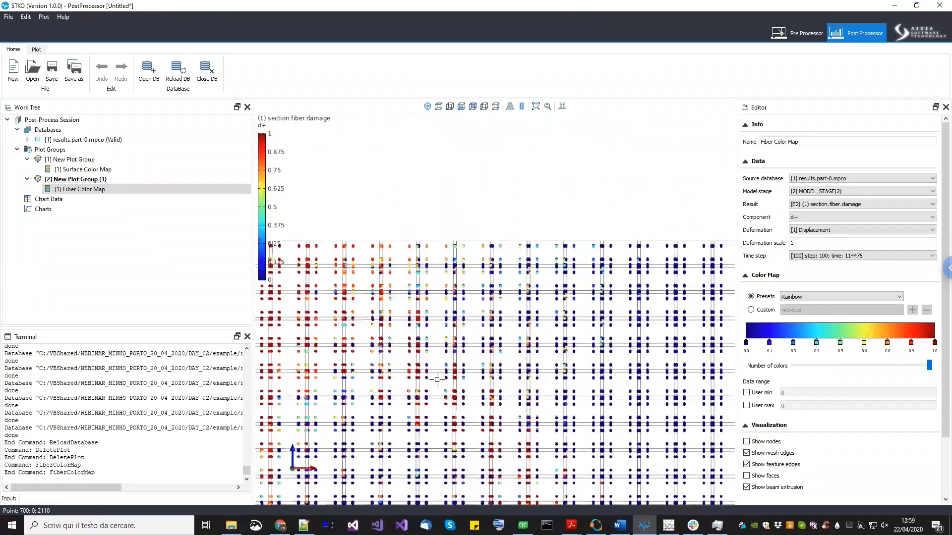
- Orbit back to a 3D view of the fiber damage map and zoom into the wall's damaged end region
{"action": "middle_click_drag", "start_coordinate": [491, 388], "coordinate": [406, 263]}
{"action": "scroll", "coordinate": [406, 263], "scroll_direction": "down", "scroll_amount": 5}
{"action": "middle_click_drag", "start_coordinate": [444, 322], "coordinate": [299, 277]}
{"action": "middle_click_drag", "start_coordinate": [406, 335], "coordinate": [417, 346]}
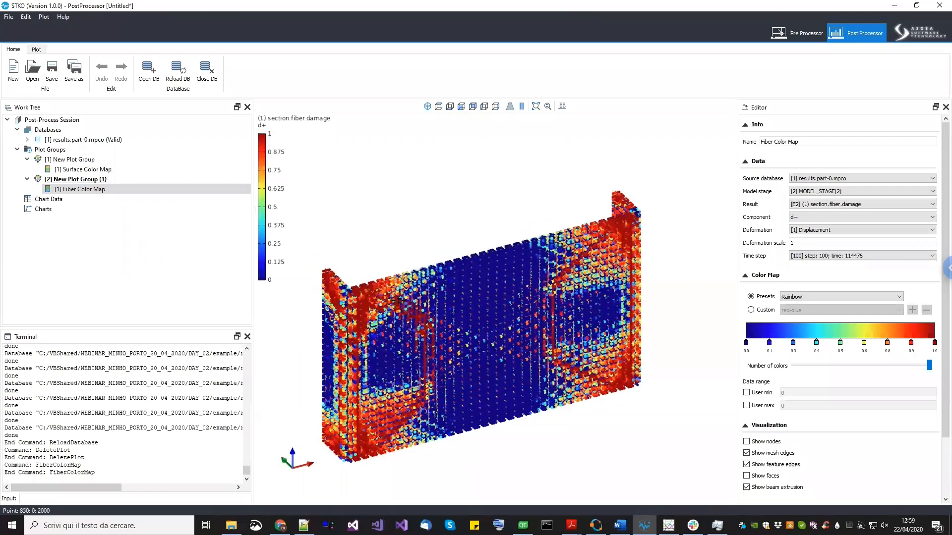
{"action": "scroll", "coordinate": [403, 303], "scroll_direction": "up", "scroll_amount": 1}
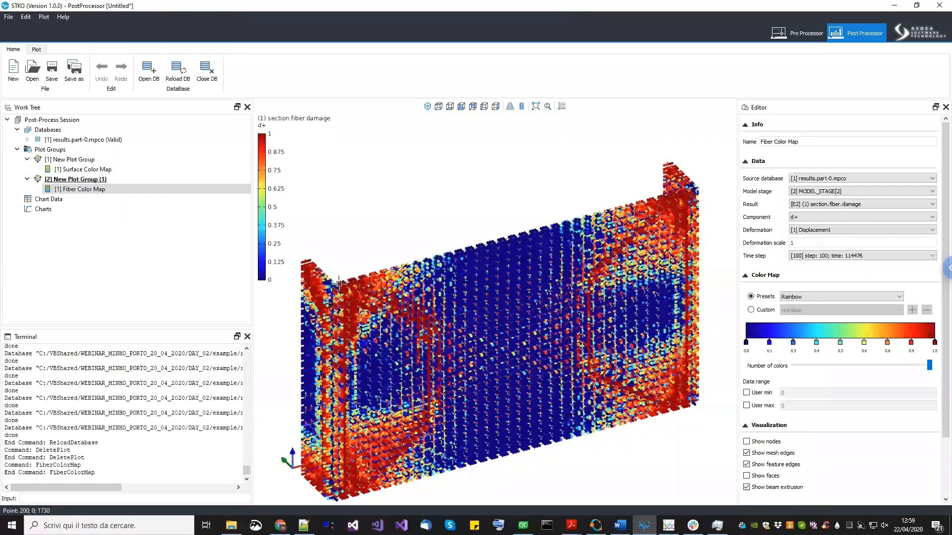
{"action": "scroll", "coordinate": [369, 263], "scroll_direction": "up", "scroll_amount": 2}
{"action": "scroll", "coordinate": [370, 269], "scroll_direction": "up", "scroll_amount": 3}
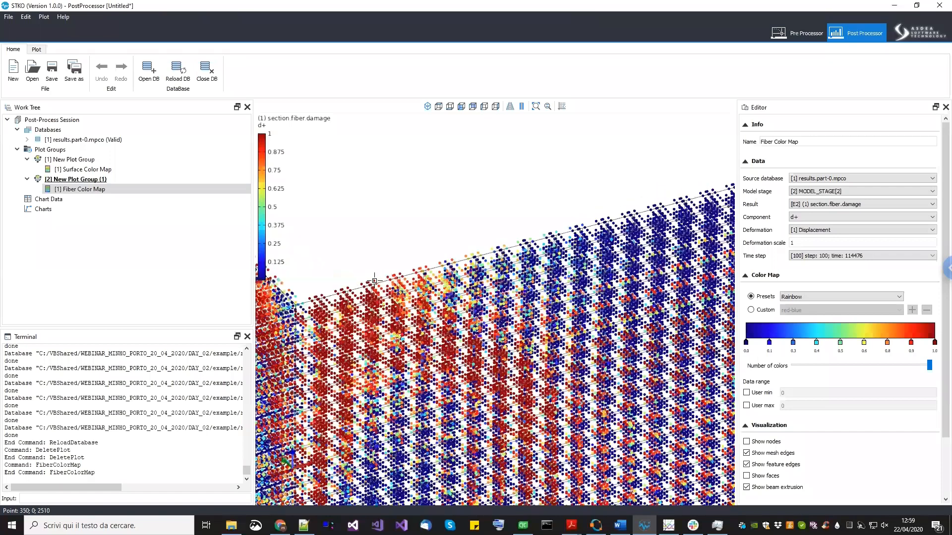
{"action": "scroll", "coordinate": [377, 276], "scroll_direction": "up", "scroll_amount": 2}
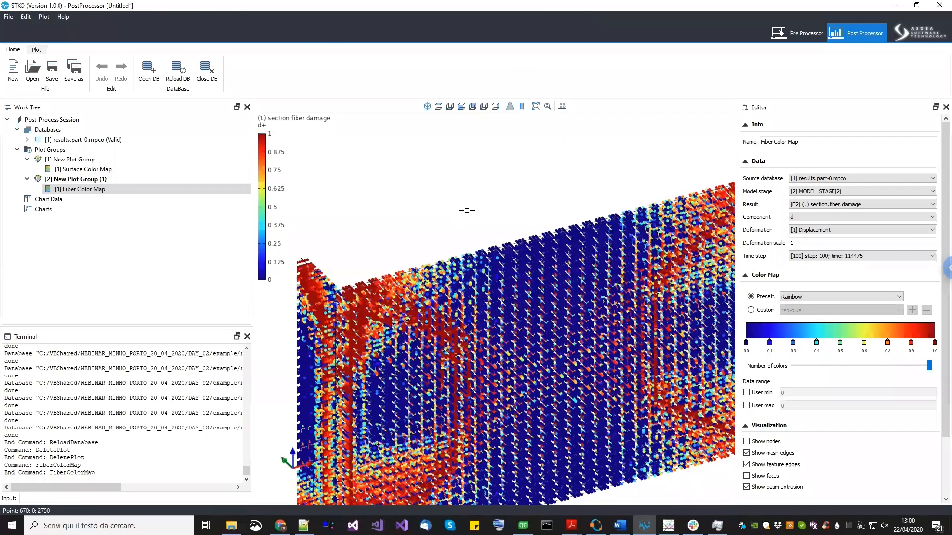
- Switch to the Pre Processor and change the shell element property's model to ShellMITC4
{"action": "scroll", "coordinate": [538, 267], "scroll_direction": "down", "scroll_amount": 5}
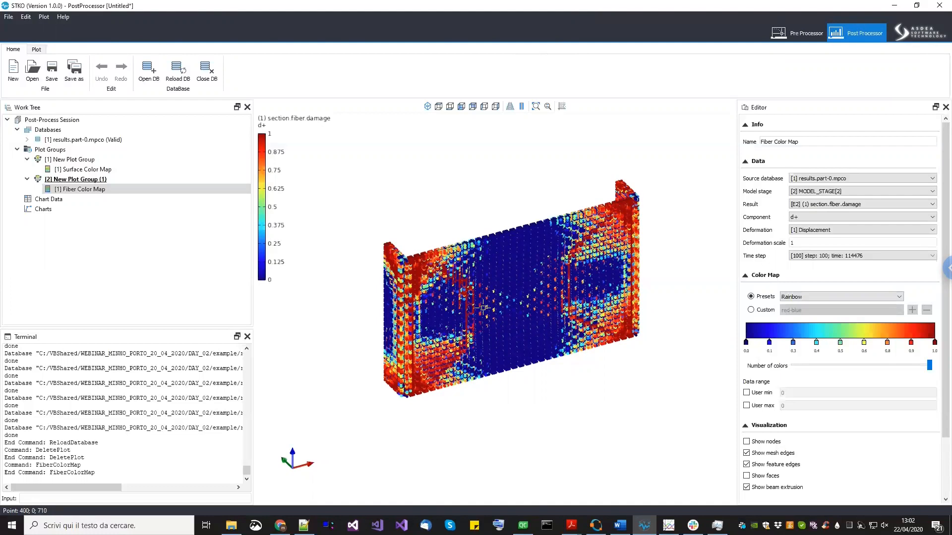
{"action": "middle_click_drag", "start_coordinate": [536, 302], "coordinate": [538, 312]}
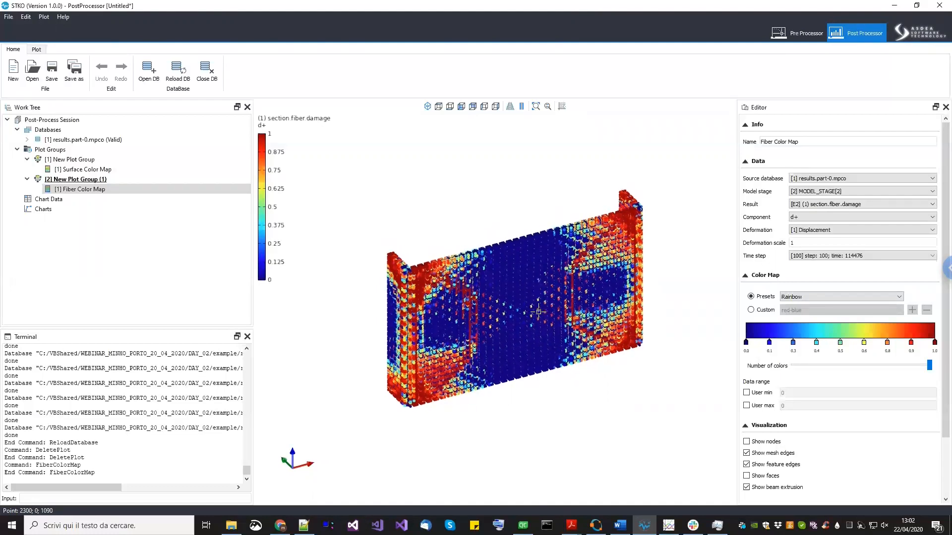
{"action": "left_click", "coordinate": [797, 34]}
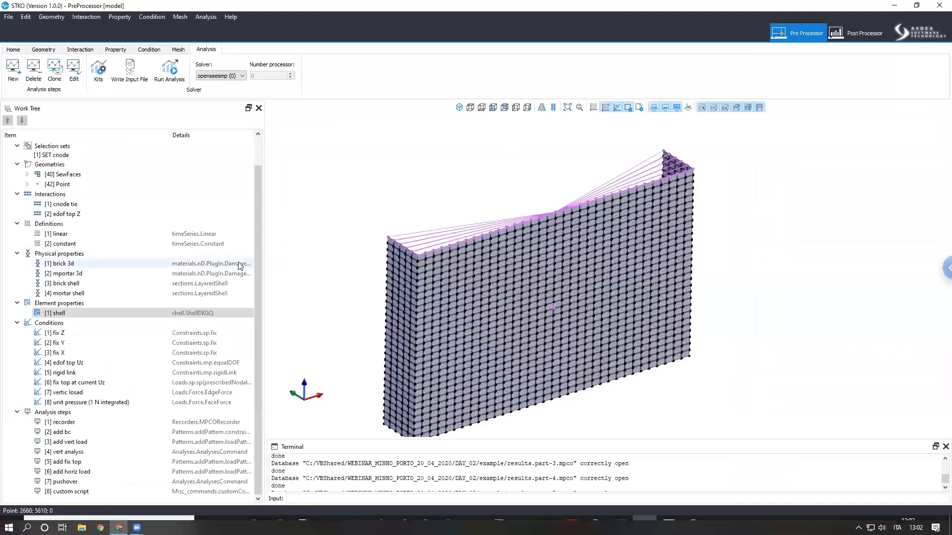
{"action": "right_click", "coordinate": [111, 317]}
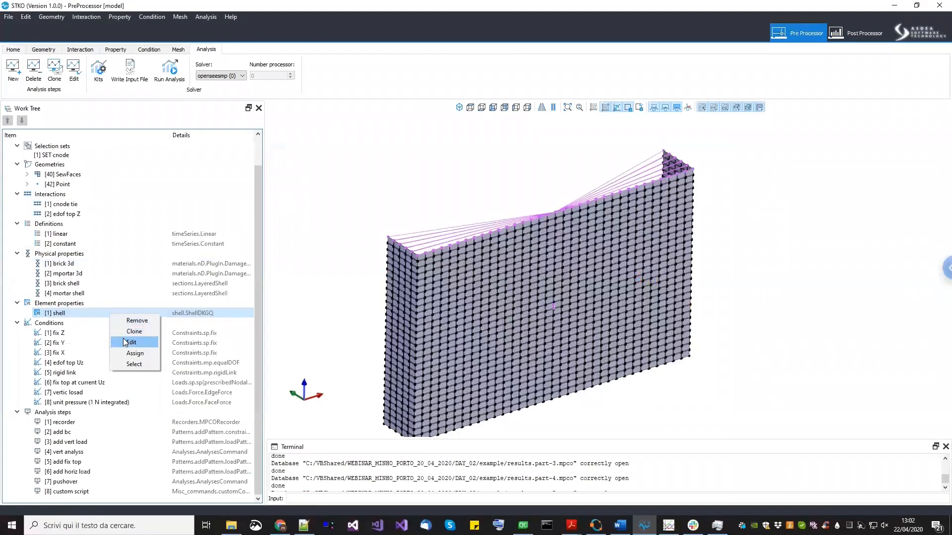
{"action": "left_click", "coordinate": [130, 342]}
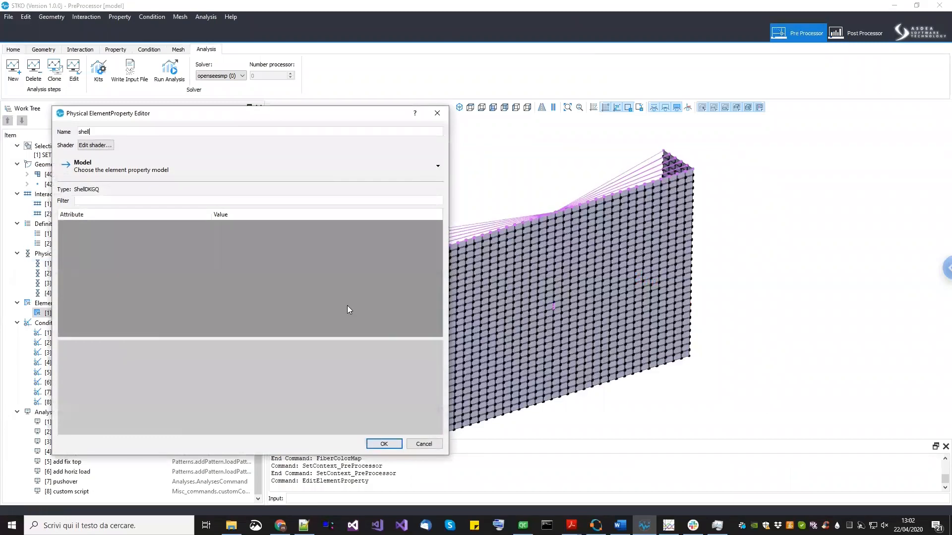
{"action": "left_click", "coordinate": [147, 174]}
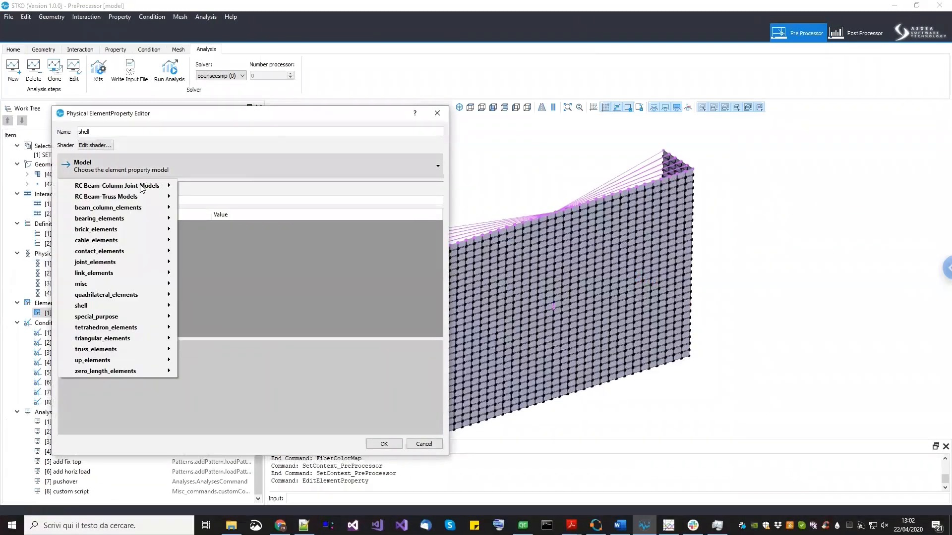
{"action": "mouse_move", "coordinate": [119, 307]}
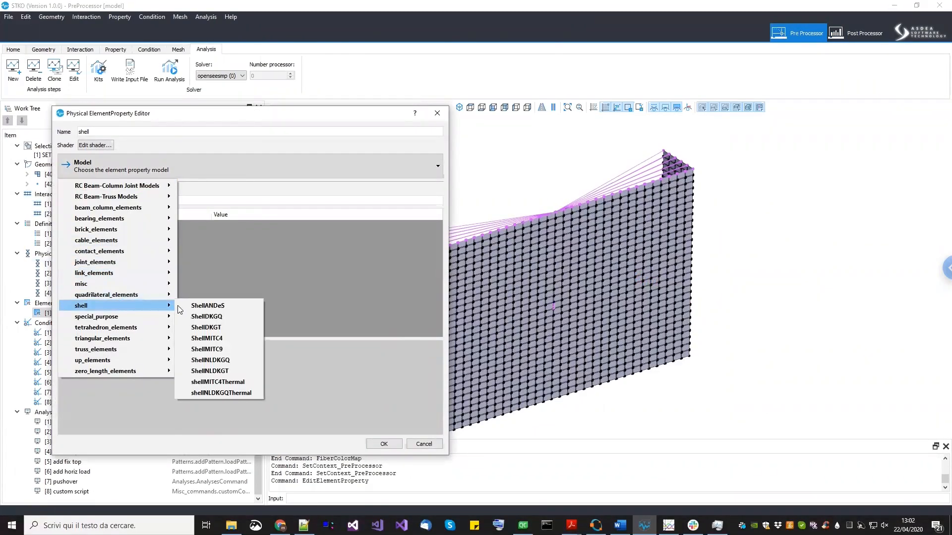
{"action": "left_click", "coordinate": [209, 339]}
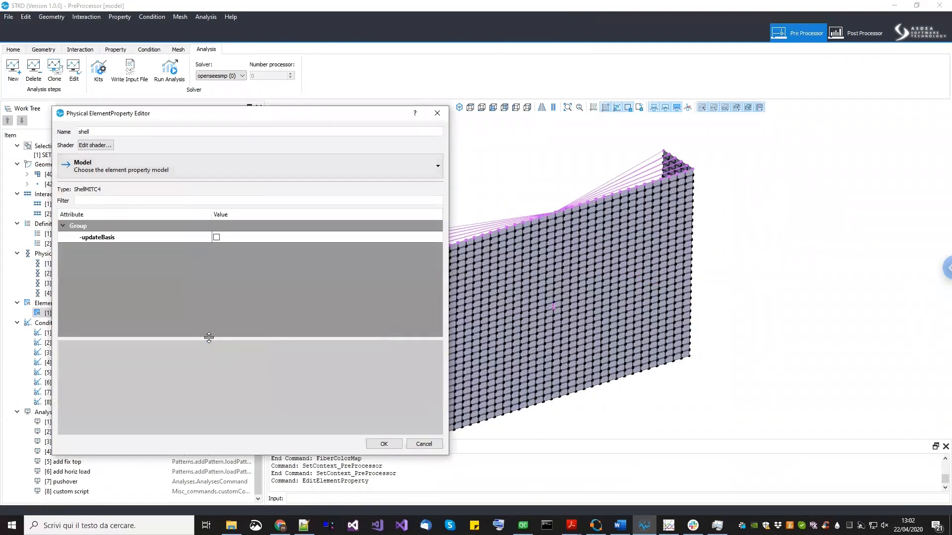
{"action": "left_click", "coordinate": [380, 441]}
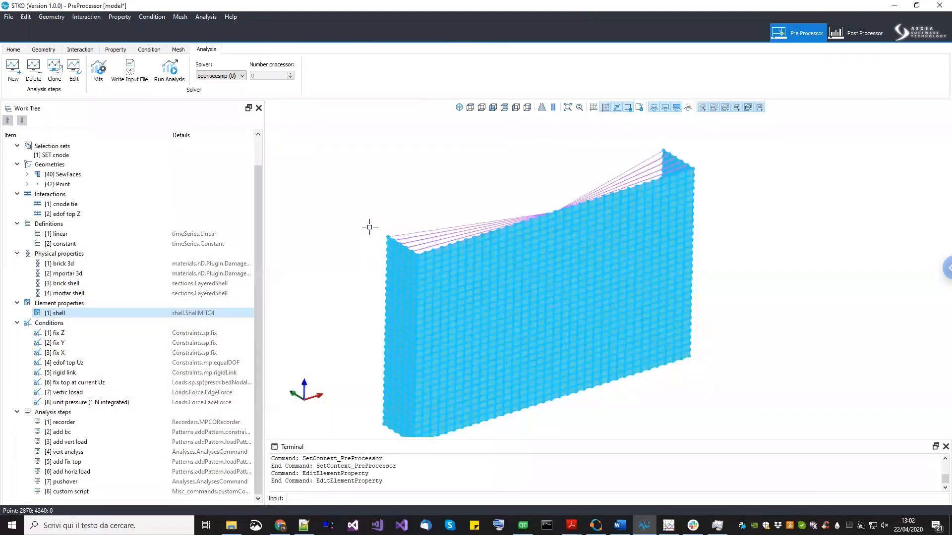
- Zoom the model and inspect the add fix top analysis step highlighted in the viewport
{"action": "scroll", "coordinate": [356, 226], "scroll_direction": "up", "scroll_amount": 1}
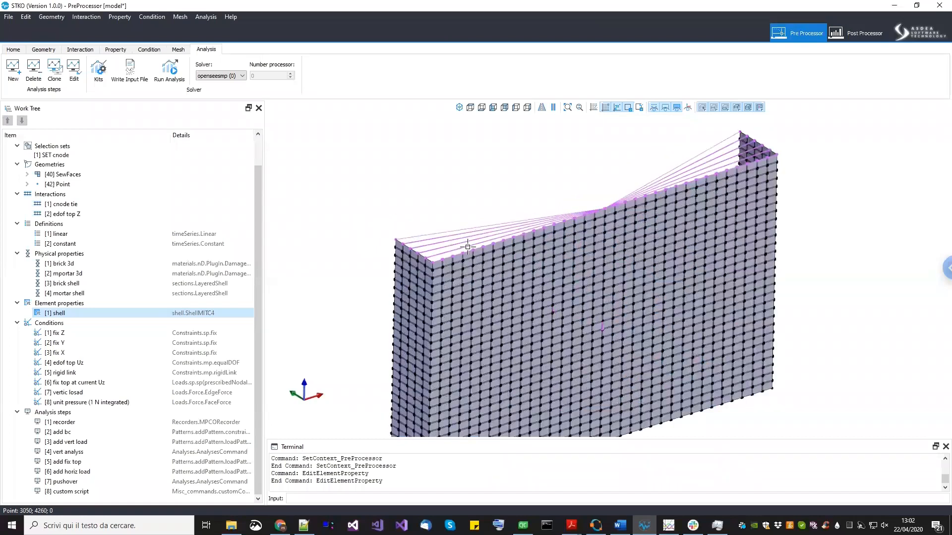
{"action": "scroll", "coordinate": [411, 211], "scroll_direction": "down", "scroll_amount": 1}
{"action": "scroll", "coordinate": [389, 205], "scroll_direction": "down", "scroll_amount": 1}
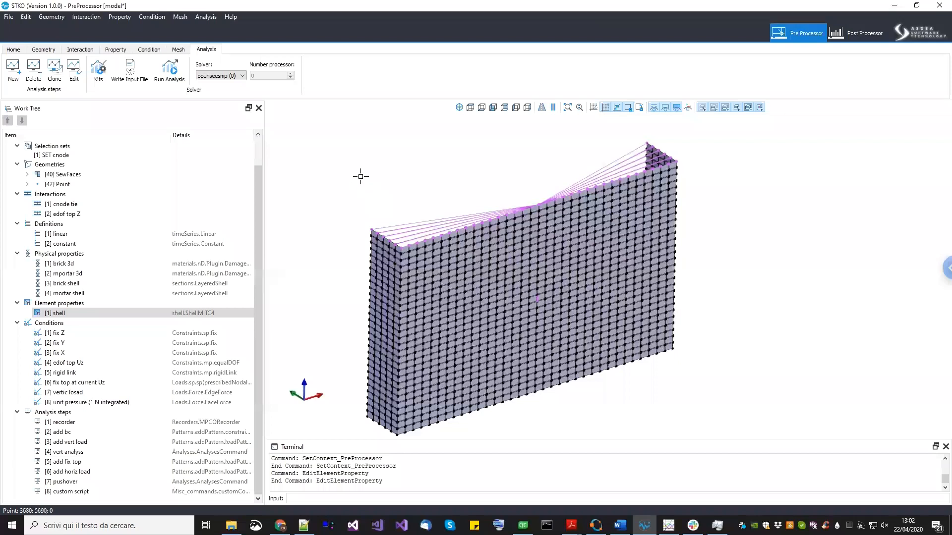
{"action": "left_click", "coordinate": [56, 465]}
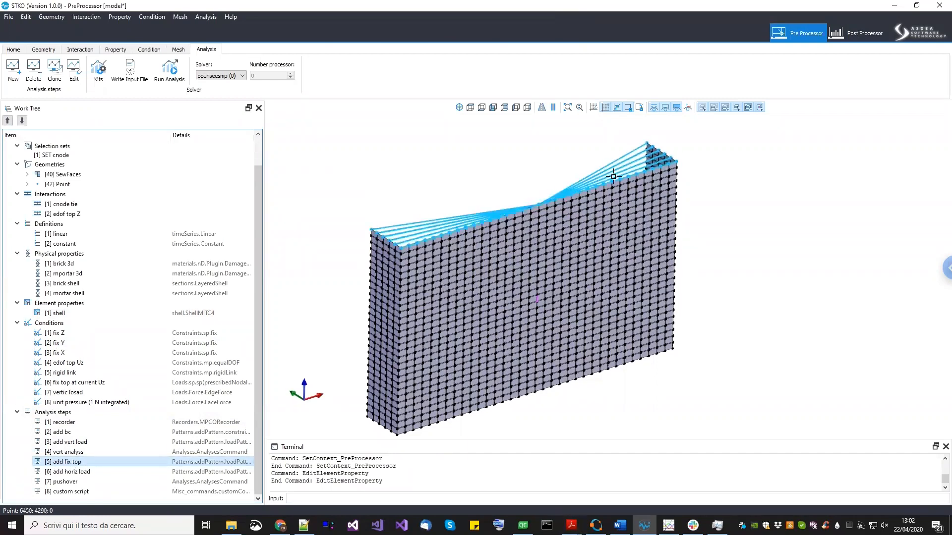
{"action": "left_click", "coordinate": [557, 193]}
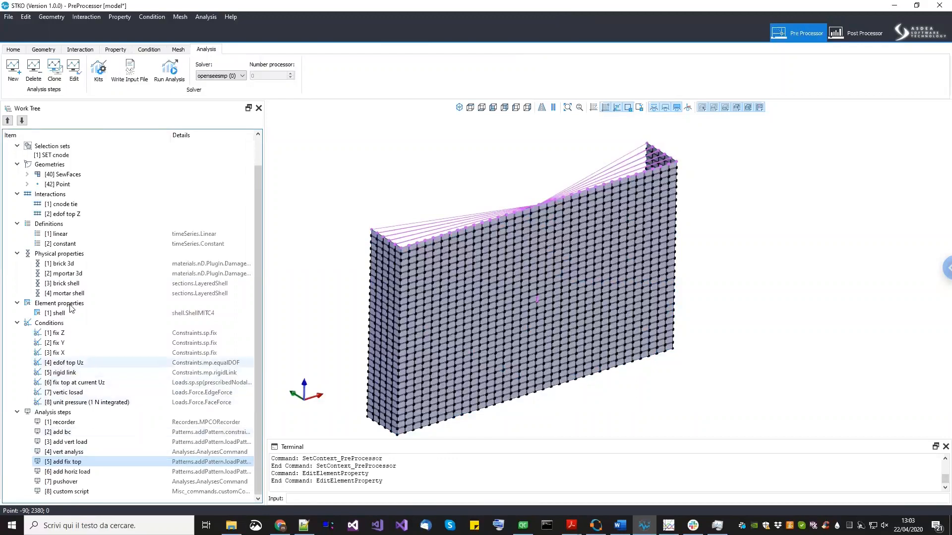
- Open the mortar 3d physical property for editing and select its m1 parameter
{"action": "left_click", "coordinate": [70, 263]}
{"action": "left_click", "coordinate": [66, 274]}
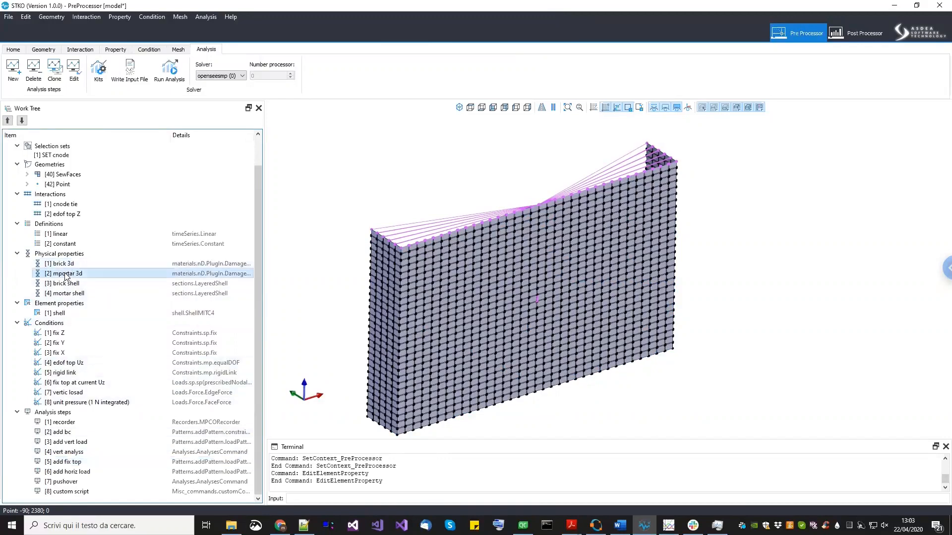
{"action": "right_click", "coordinate": [66, 273]}
{"action": "left_click", "coordinate": [85, 302]}
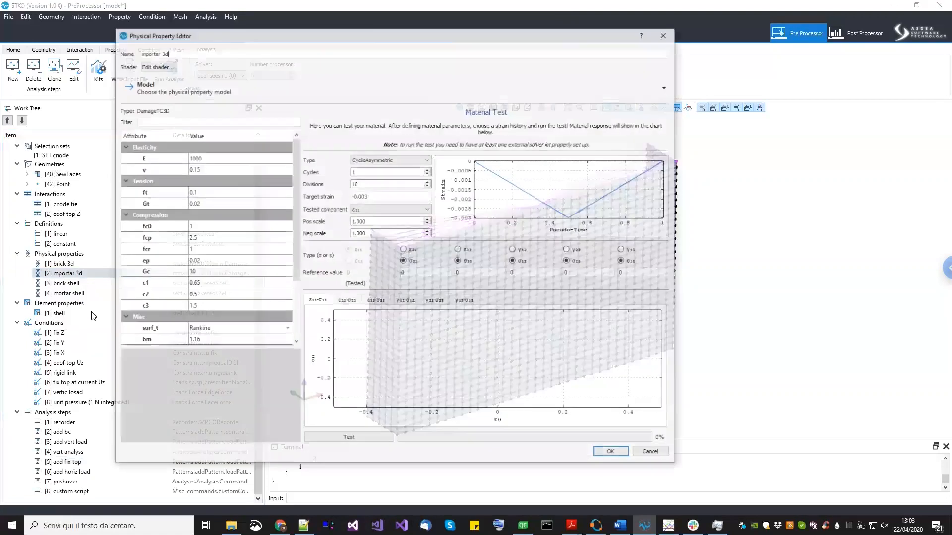
{"action": "left_click_drag", "start_coordinate": [293, 269], "coordinate": [298, 325]}
{"action": "left_click", "coordinate": [155, 270]}
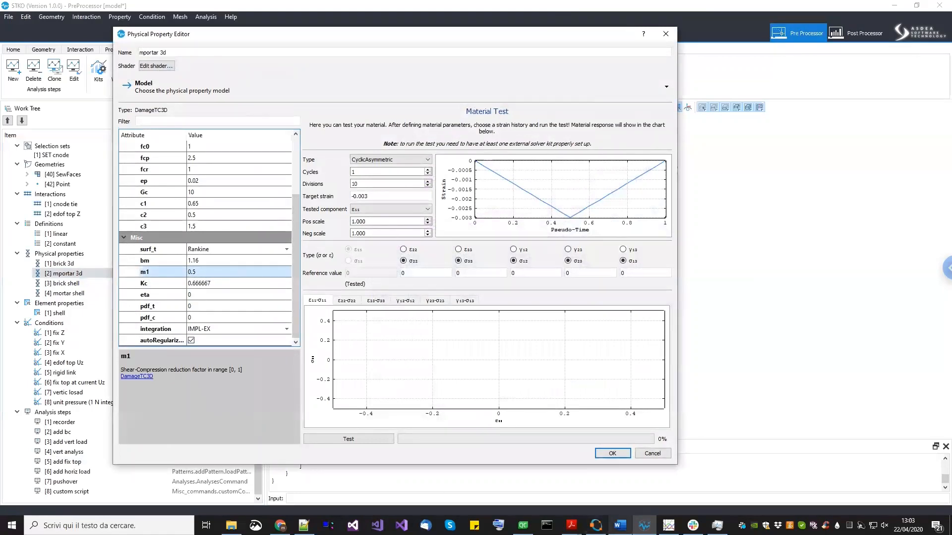
- Open the 2017.Petracca.CBM.pdf paper and scroll back through its damage model pages
{"action": "right_click", "coordinate": [571, 525]}
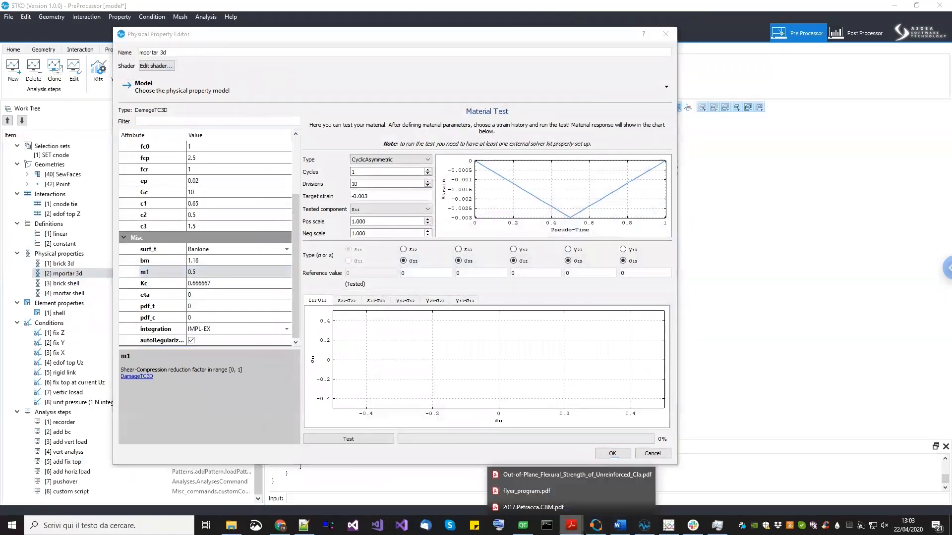
{"action": "left_click", "coordinate": [568, 508]}
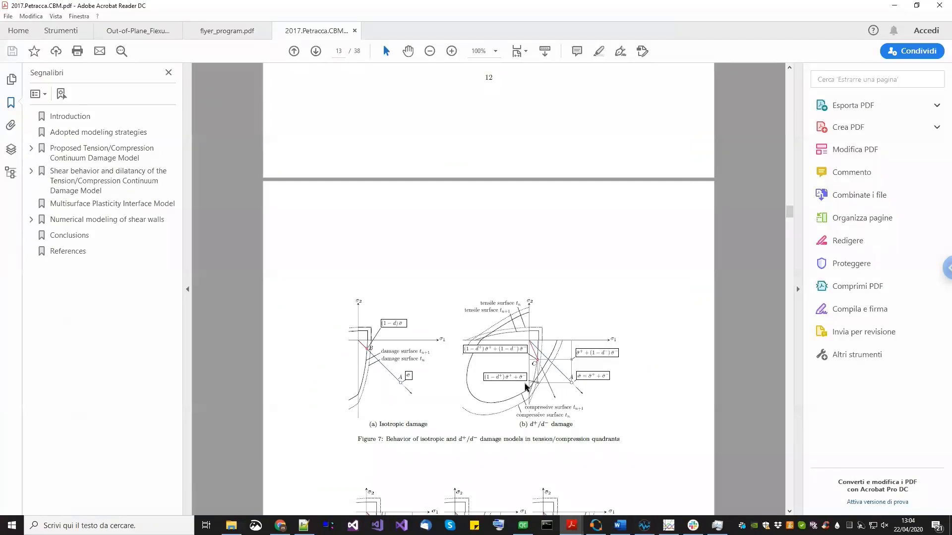
{"action": "scroll", "coordinate": [527, 387], "scroll_direction": "up", "scroll_amount": 9}
{"action": "scroll", "coordinate": [527, 387], "scroll_direction": "up", "scroll_amount": 10}
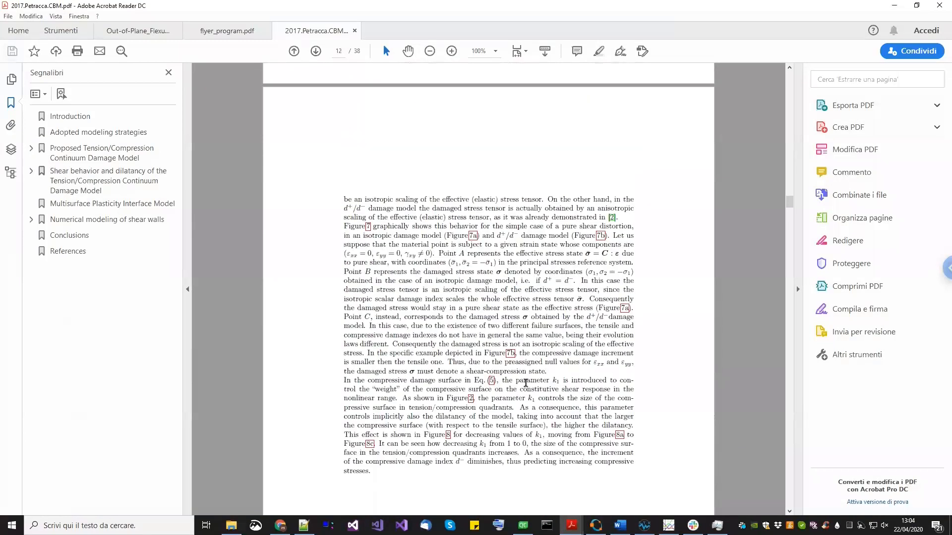
{"action": "scroll", "coordinate": [513, 370], "scroll_direction": "up", "scroll_amount": 10}
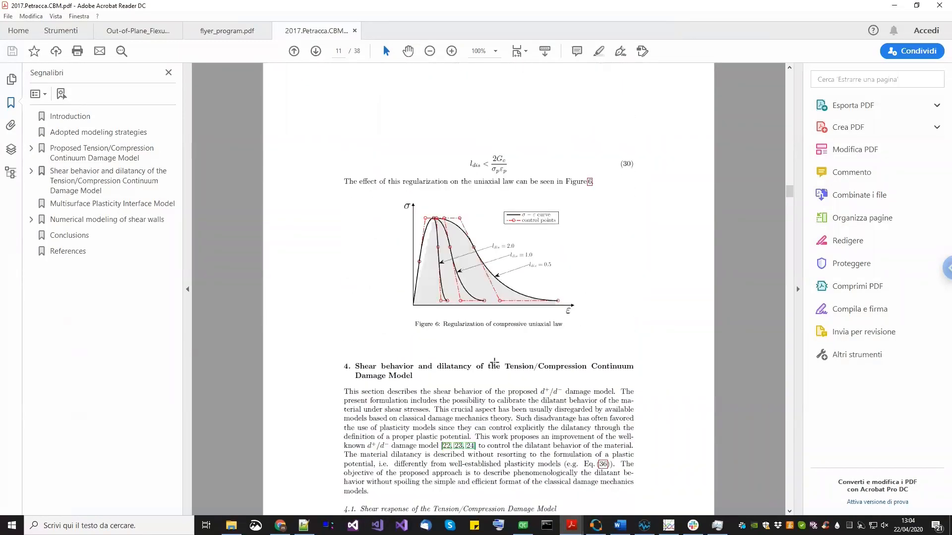
{"action": "scroll", "coordinate": [495, 362], "scroll_direction": "up", "scroll_amount": 10}
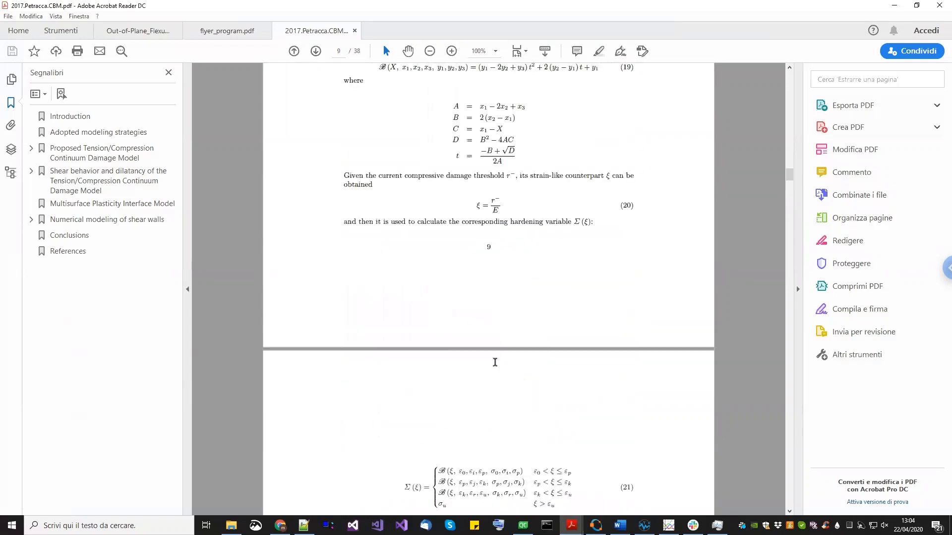
{"action": "scroll", "coordinate": [495, 365], "scroll_direction": "up", "scroll_amount": 10}
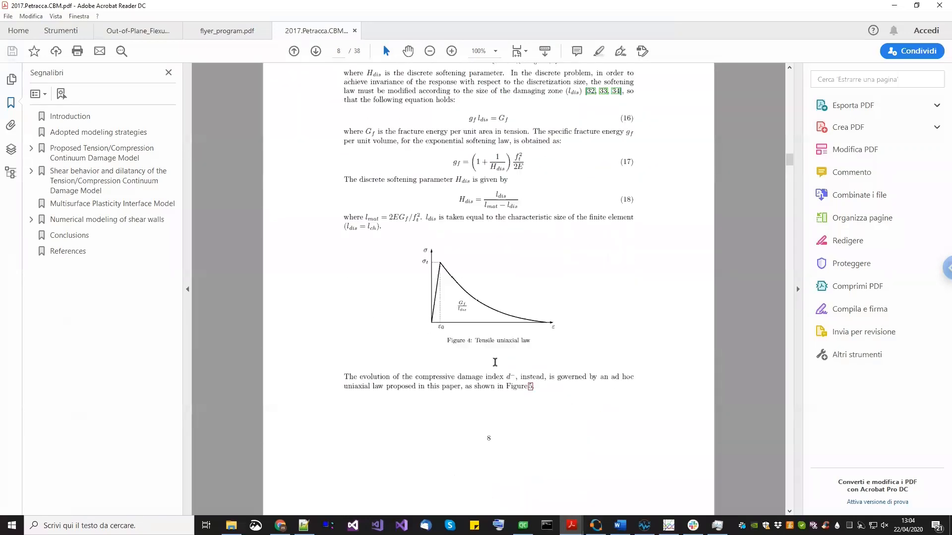
{"action": "scroll", "coordinate": [495, 362], "scroll_direction": "up", "scroll_amount": 10}
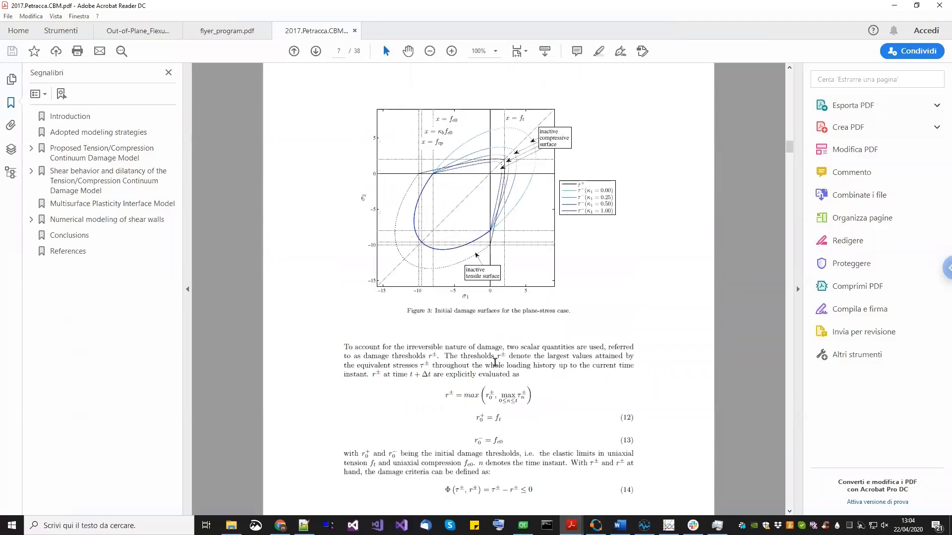
{"action": "scroll", "coordinate": [470, 341], "scroll_direction": "up", "scroll_amount": 4}
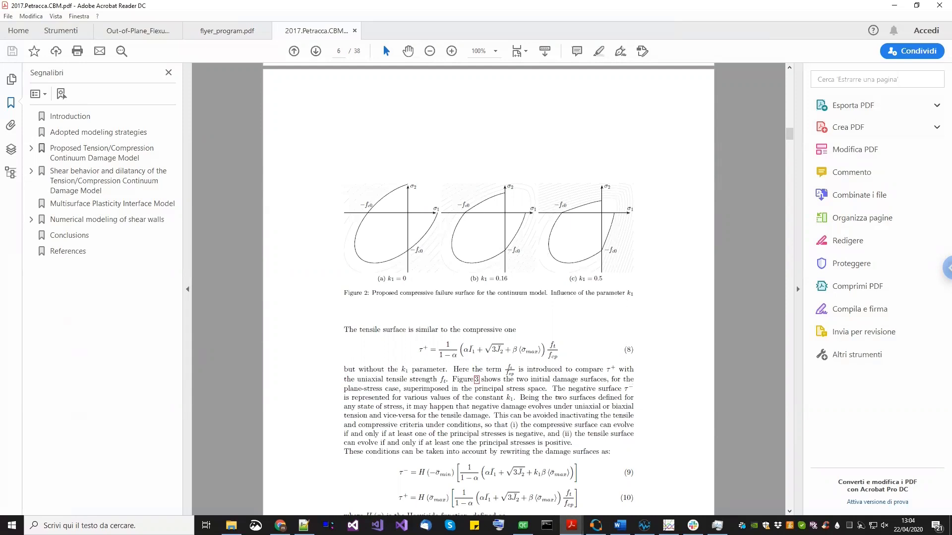
- Set the mortar 3d material's m1 parameter to 0 and confirm the property
{"action": "left_click", "coordinate": [644, 526]}
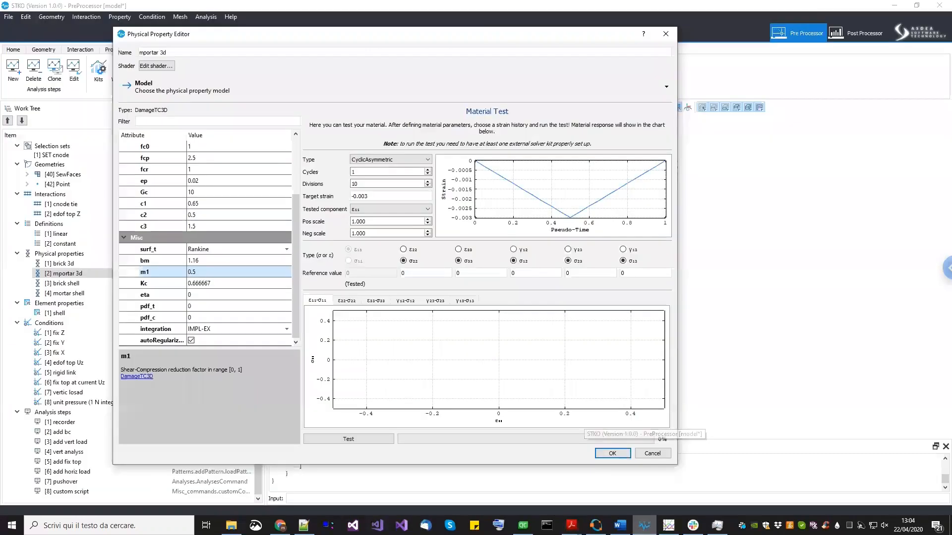
{"action": "double_click", "coordinate": [221, 272]}
{"action": "left_click_drag", "start_coordinate": [221, 272], "coordinate": [170, 271]}
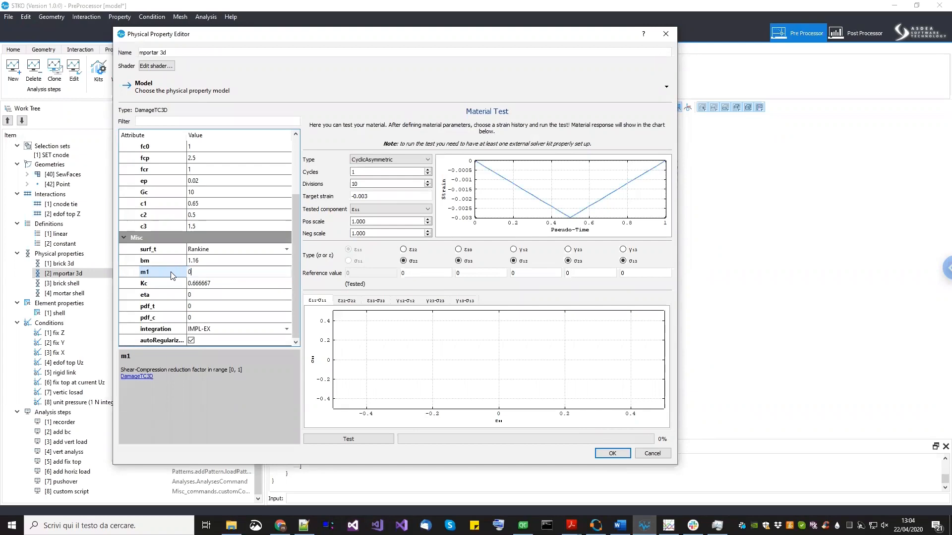
{"action": "type", "text": "0"}
{"action": "left_click", "coordinate": [614, 453]}
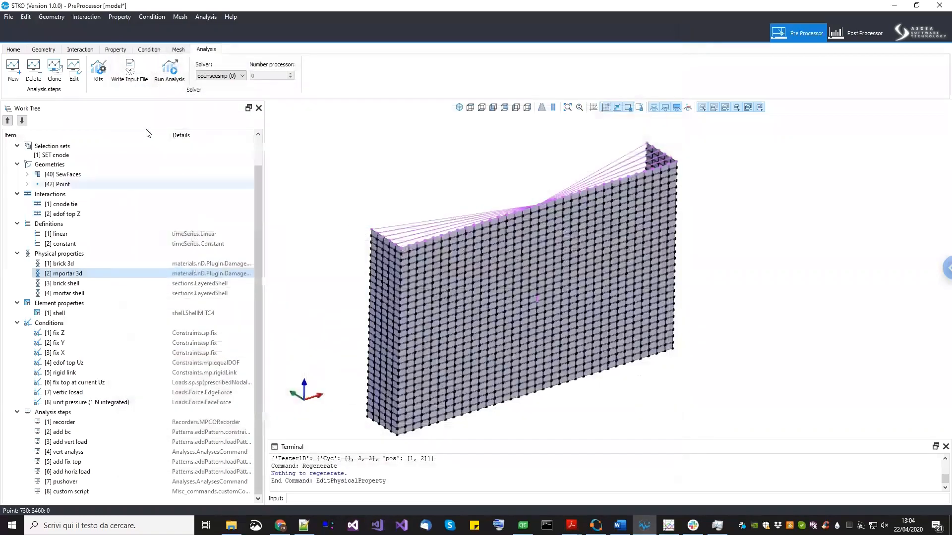
- Run the analysis and bring up the solver console window
{"action": "left_click", "coordinate": [169, 81]}
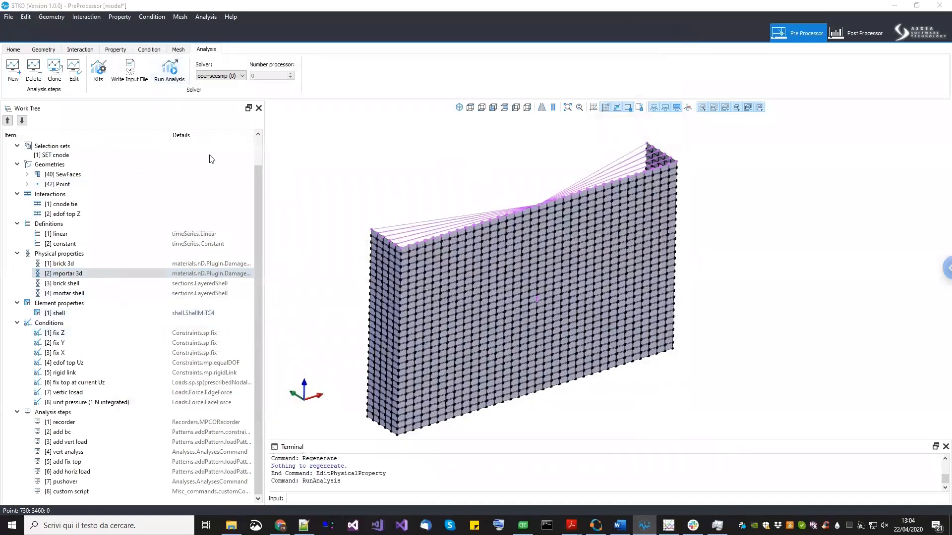
{"action": "left_click", "coordinate": [454, 420]}
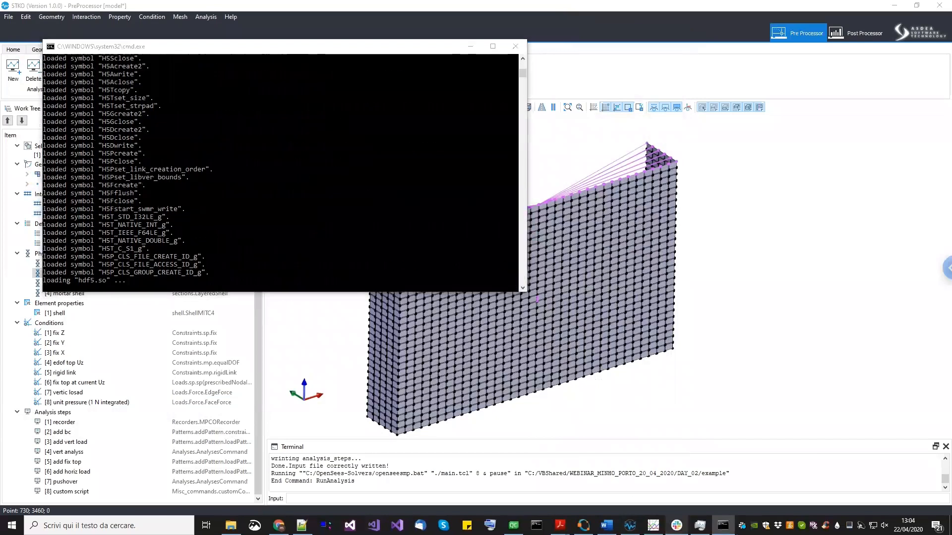
{"action": "left_click", "coordinate": [676, 525]}
{"action": "left_click", "coordinate": [676, 526]}
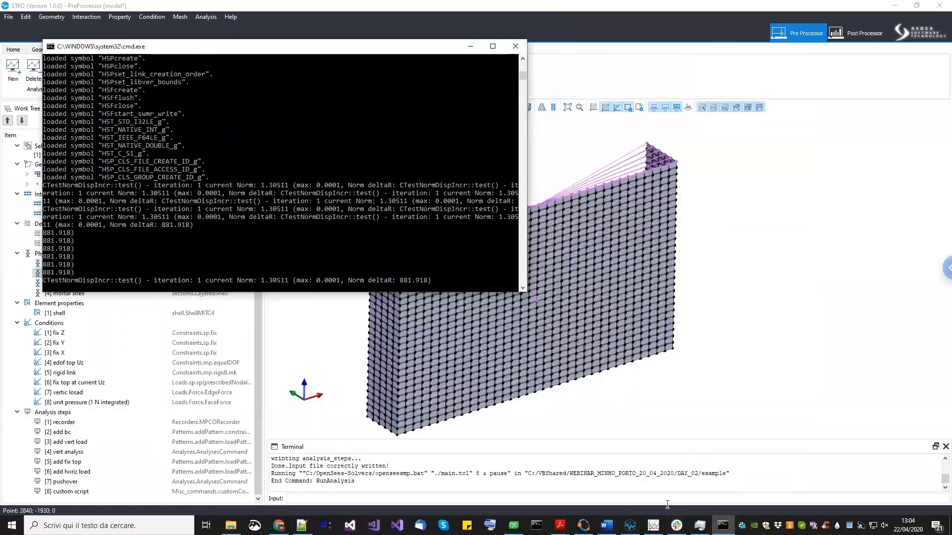
- Refresh the Gnuplot pressure-deflection chart repeatedly to follow the running analysis
{"action": "left_click_drag", "start_coordinate": [742, 240], "coordinate": [743, 208]}
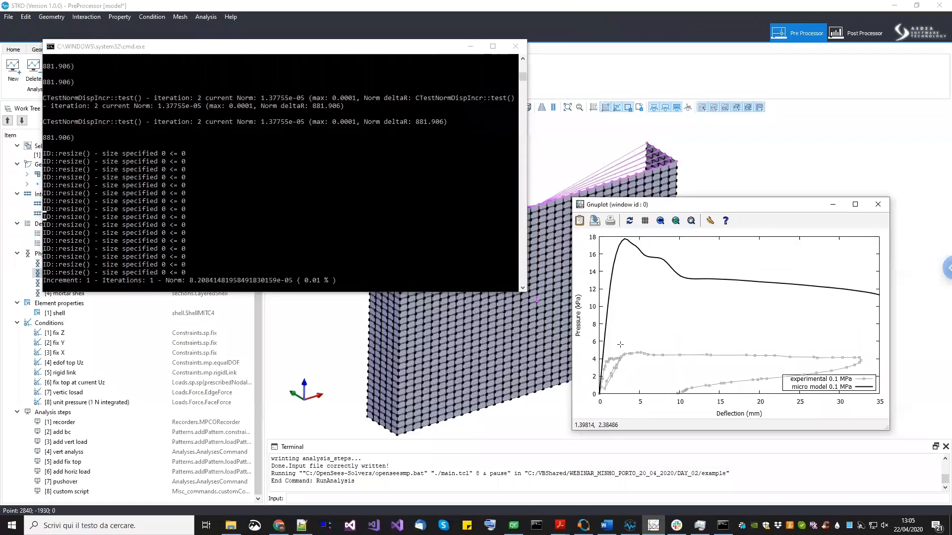
{"action": "left_click", "coordinate": [629, 220]}
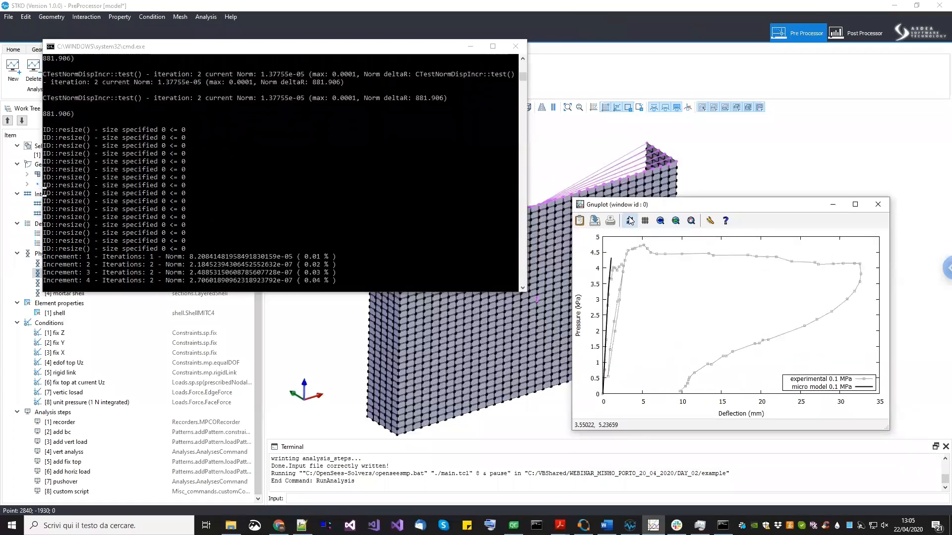
{"action": "left_click", "coordinate": [629, 221]}
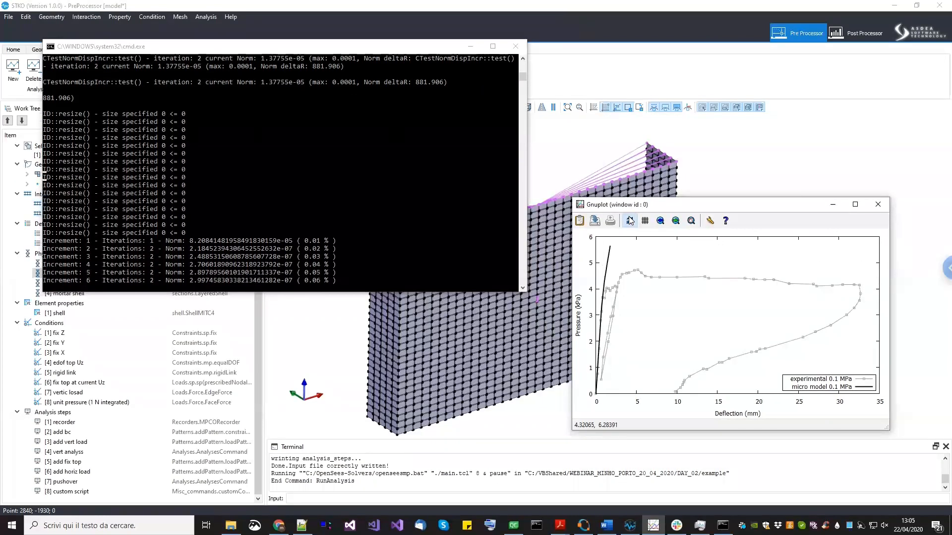
{"action": "left_click", "coordinate": [629, 221]}
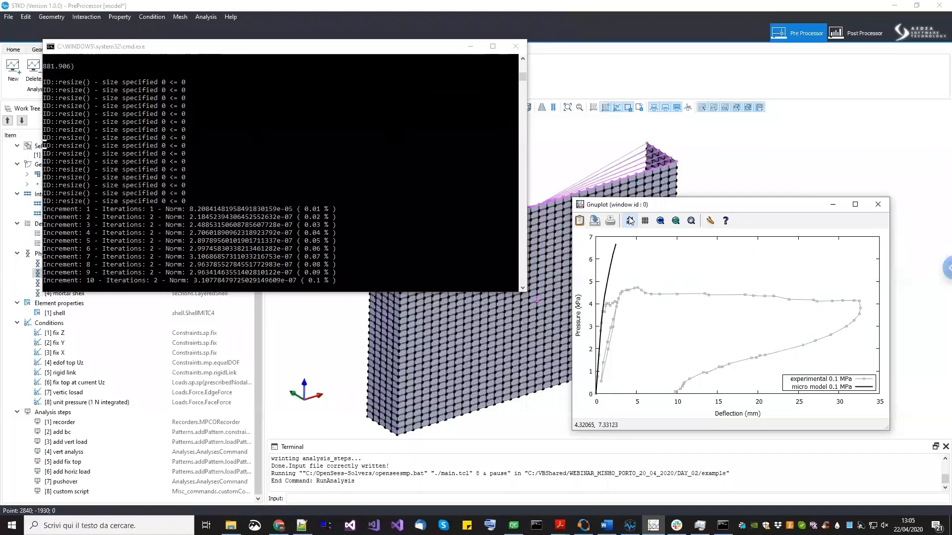
{"action": "left_click", "coordinate": [629, 220]}
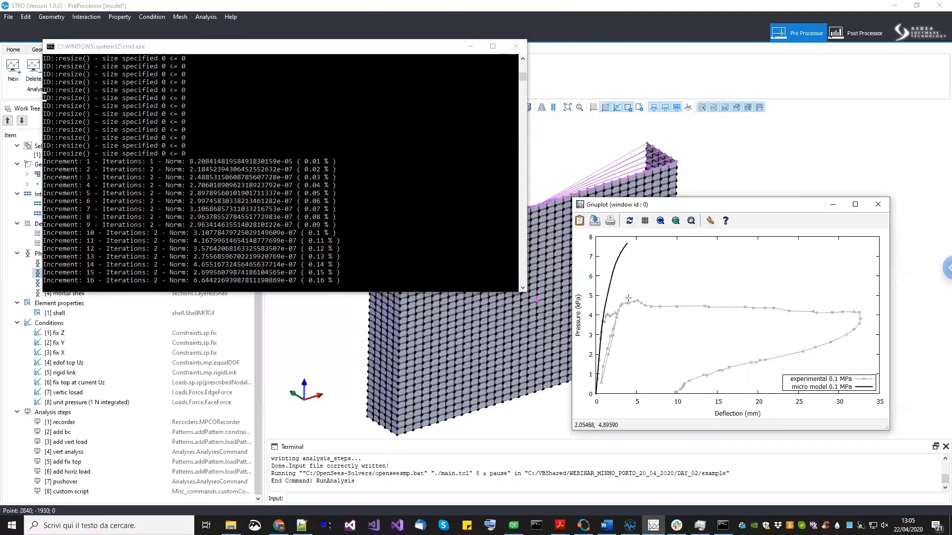
- Keep refreshing the pressure-deflection chart until the analysis reaches its end
{"action": "left_click", "coordinate": [632, 223]}
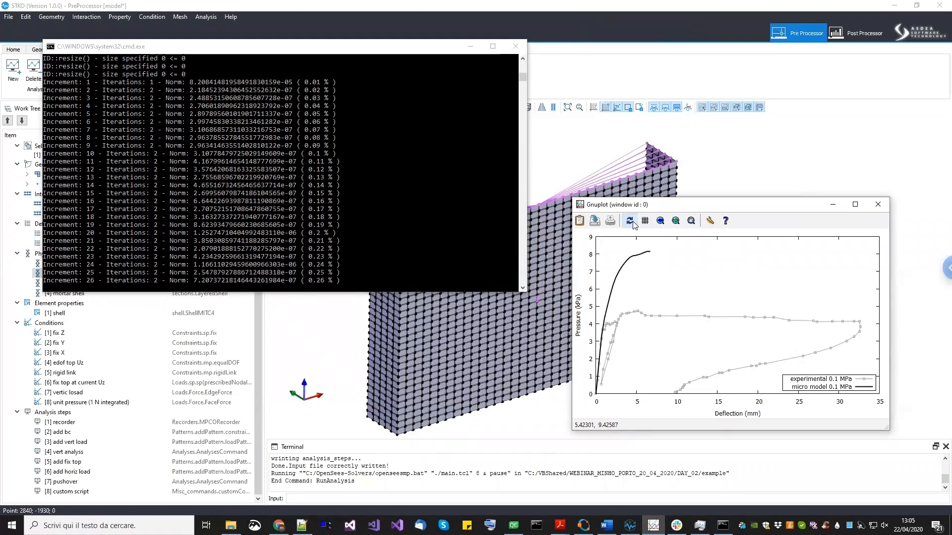
{"action": "left_click", "coordinate": [630, 221]}
{"action": "left_click", "coordinate": [630, 221]}
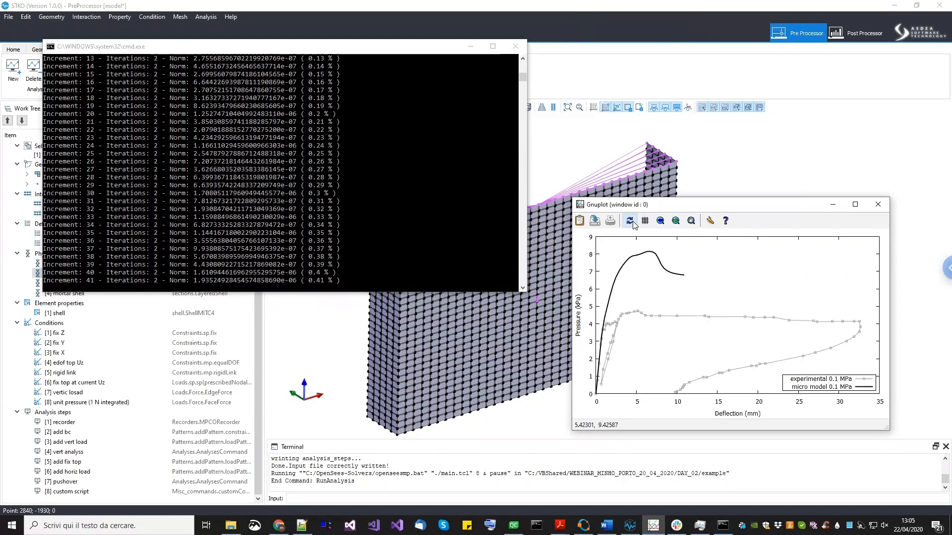
{"action": "left_click", "coordinate": [630, 221]}
{"action": "left_click", "coordinate": [632, 222]}
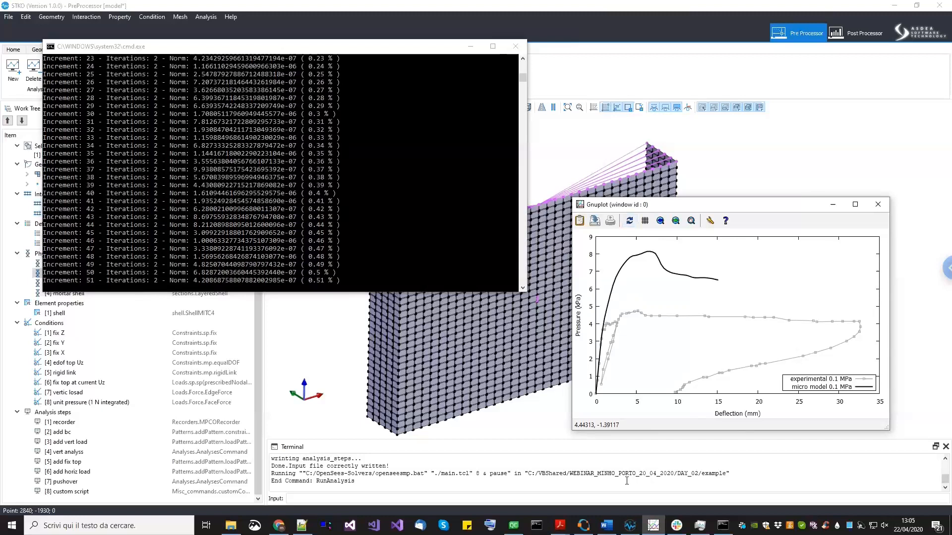
{"action": "left_click", "coordinate": [629, 222]}
{"action": "left_click", "coordinate": [626, 226]}
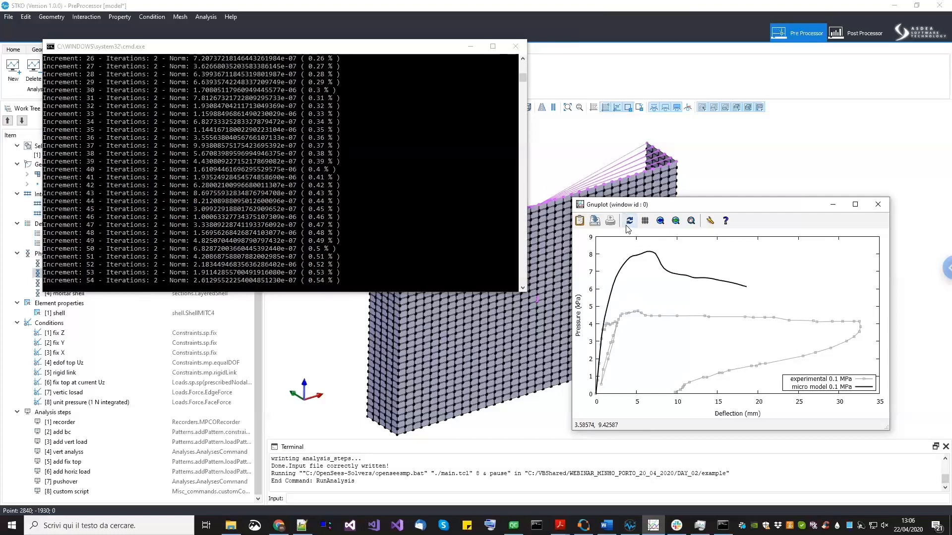
{"action": "left_click", "coordinate": [627, 226]}
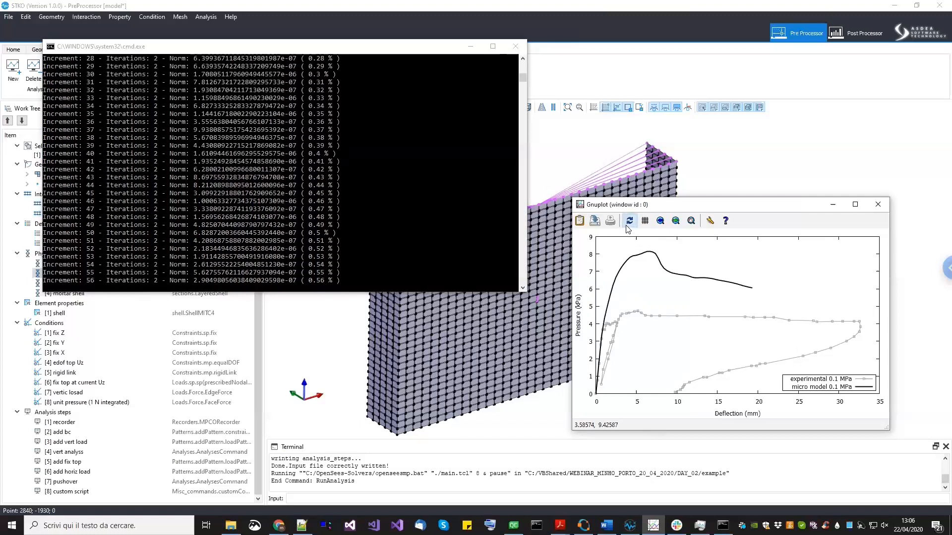
{"action": "left_click", "coordinate": [627, 226]}
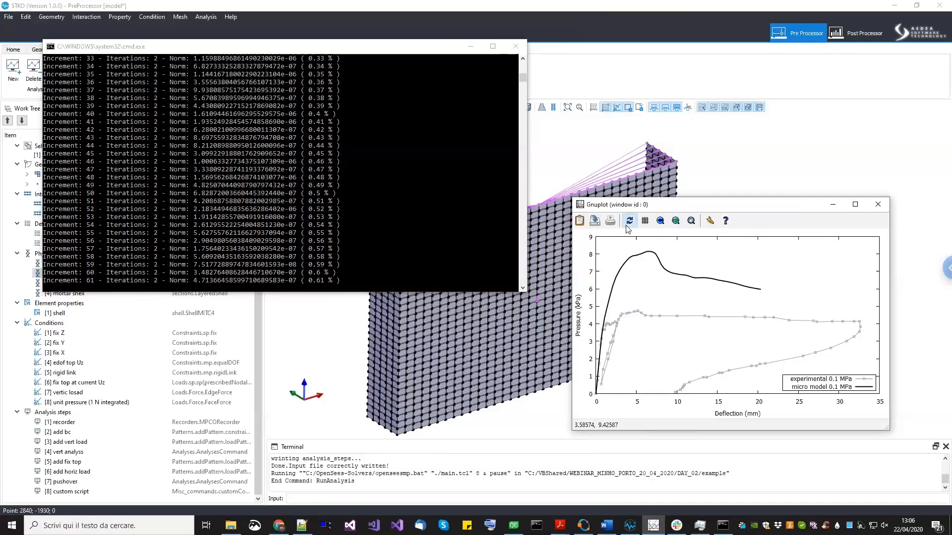
{"action": "left_click", "coordinate": [627, 226]}
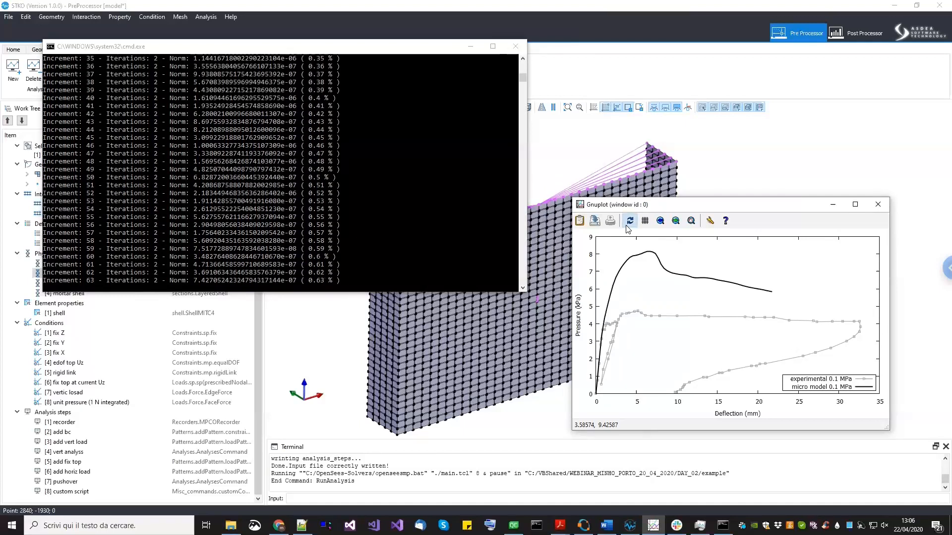
{"action": "left_click", "coordinate": [627, 226]}
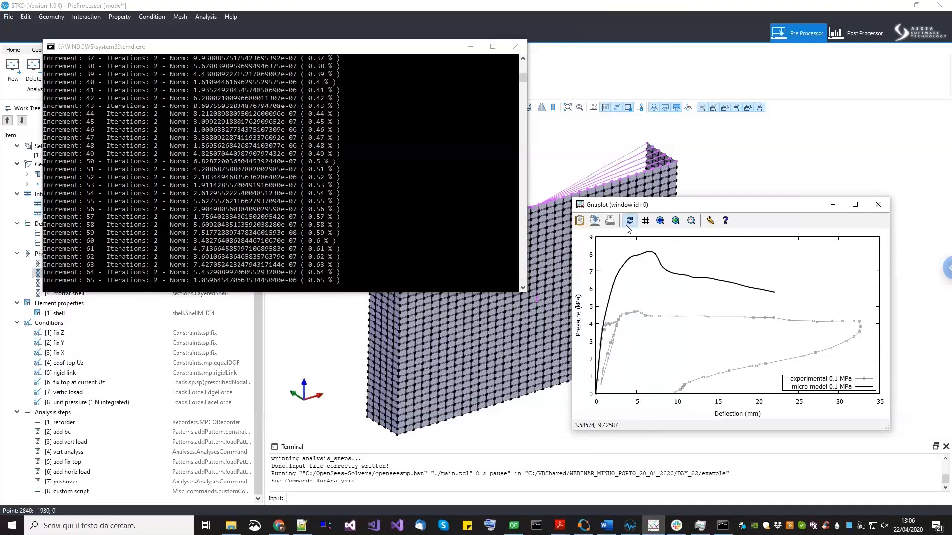
{"action": "left_click", "coordinate": [629, 221]}
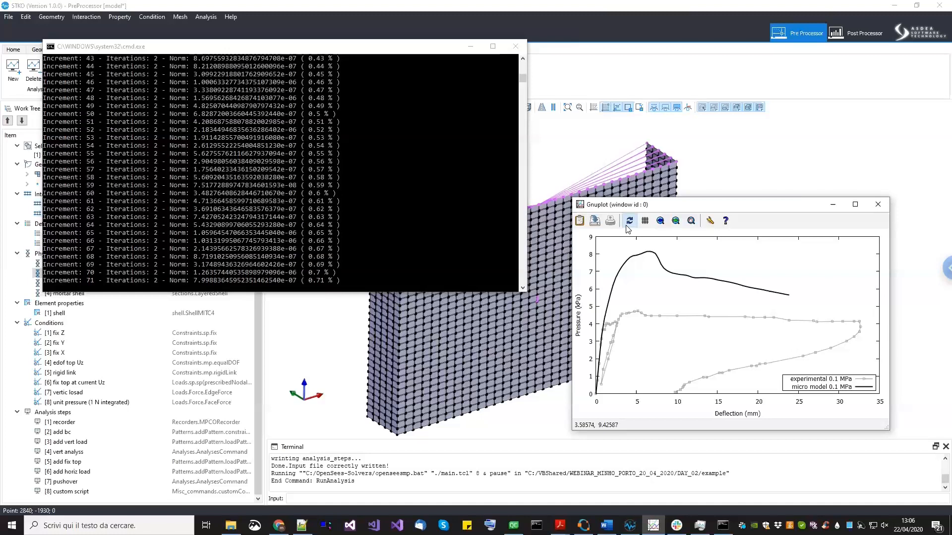
{"action": "left_click", "coordinate": [627, 223]}
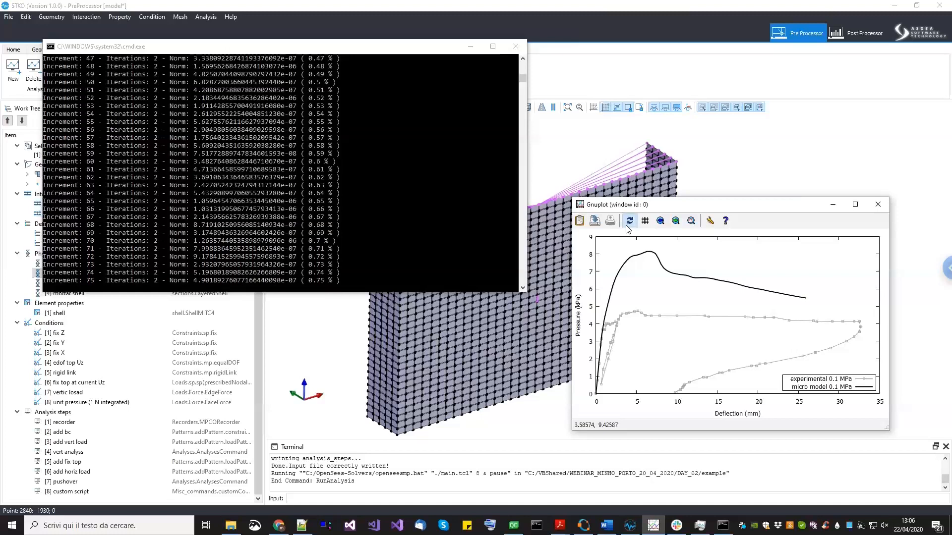
{"action": "left_click", "coordinate": [626, 227]}
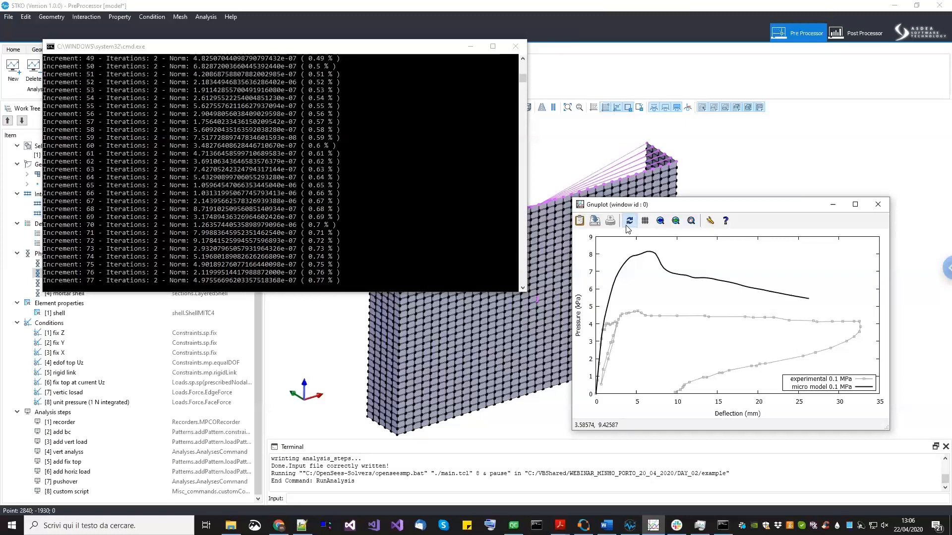
{"action": "left_click", "coordinate": [628, 227]}
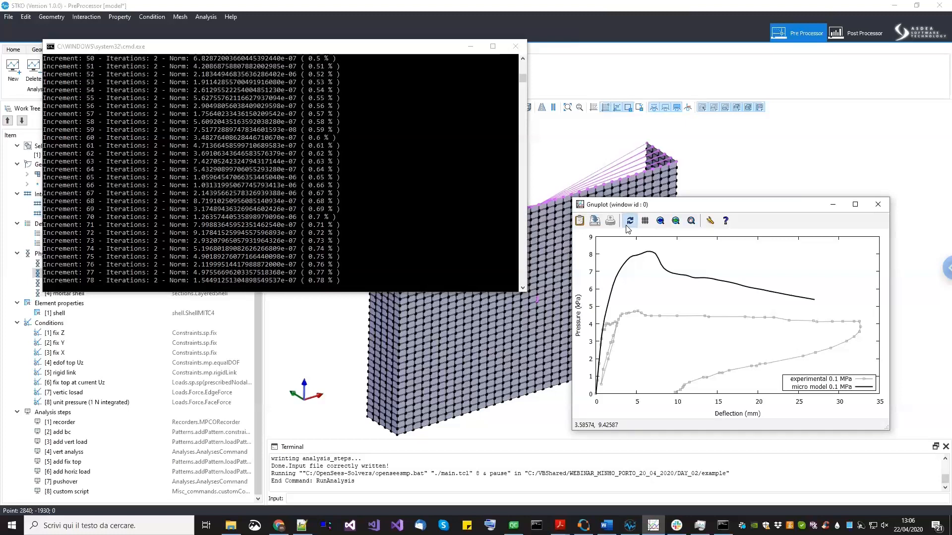
{"action": "left_click", "coordinate": [627, 227]}
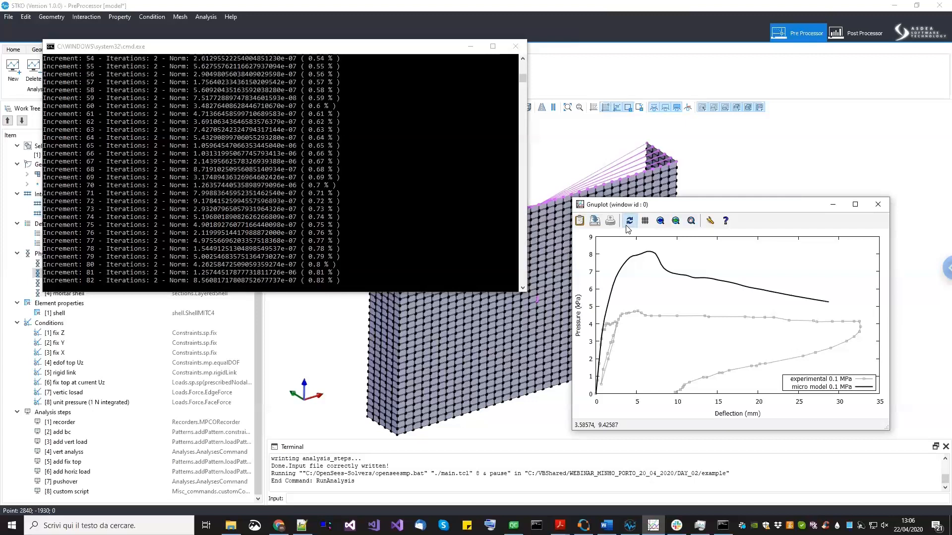
{"action": "left_click", "coordinate": [627, 227]}
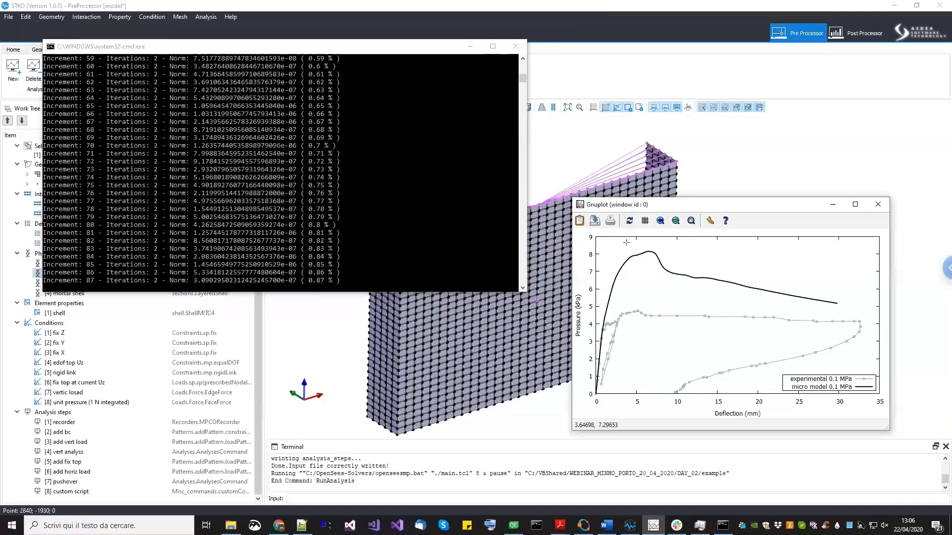
{"action": "left_click", "coordinate": [631, 222]}
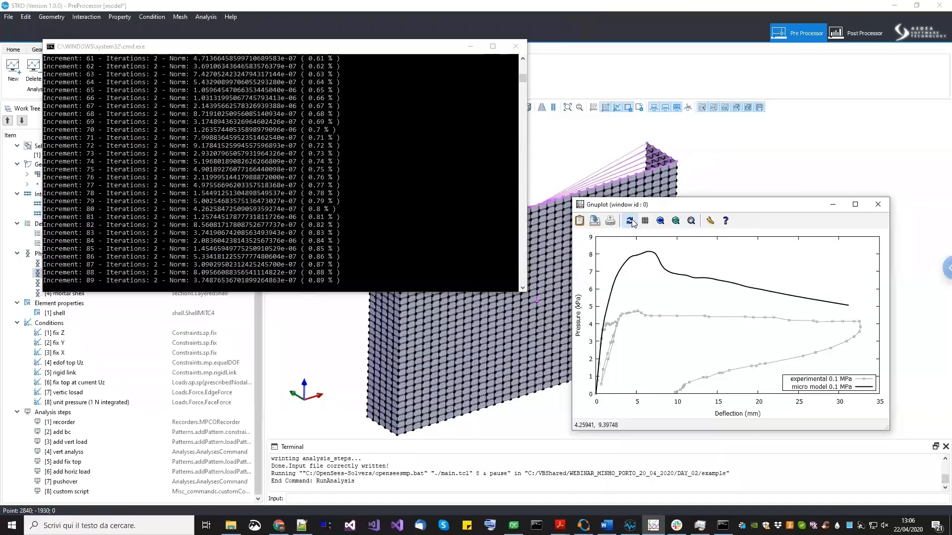
{"action": "left_click", "coordinate": [631, 222]}
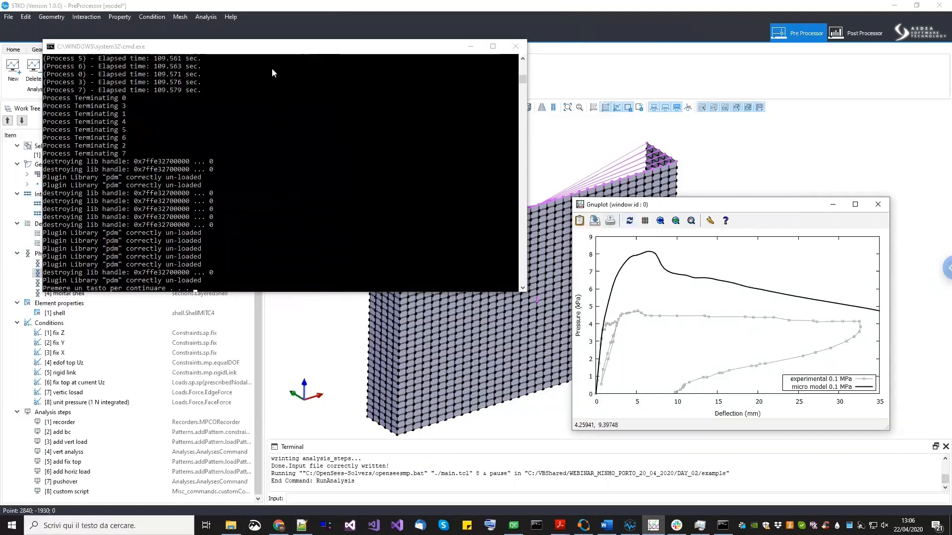
- Close the finished solver console, switch to the Post Processor and reload the results database
{"action": "left_click_drag", "start_coordinate": [279, 50], "coordinate": [277, 66]}
{"action": "key", "text": "Return"}
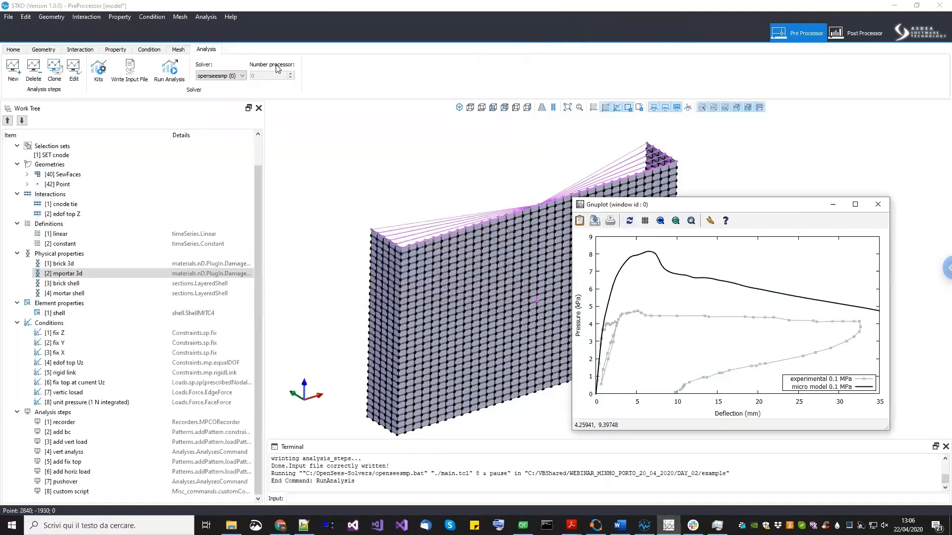
{"action": "left_click", "coordinate": [853, 39]}
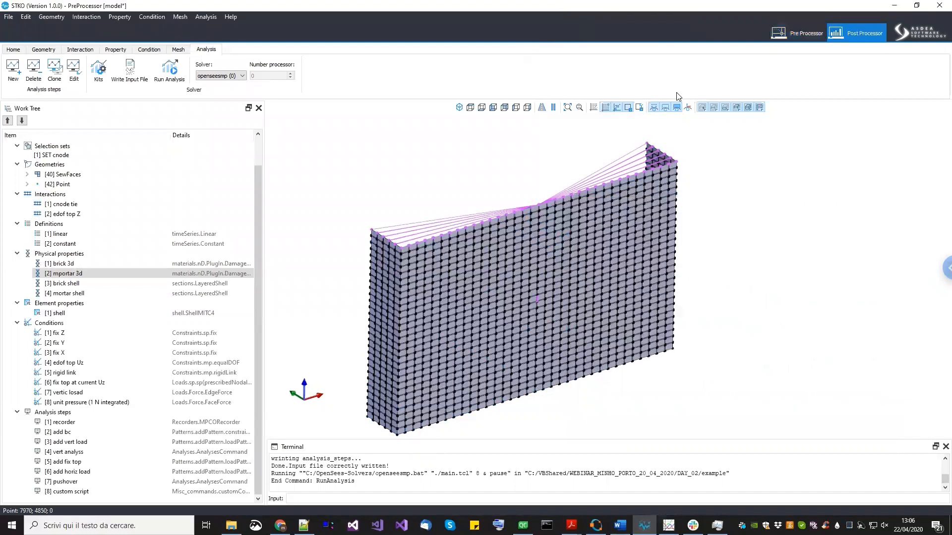
{"action": "right_click", "coordinate": [101, 144]}
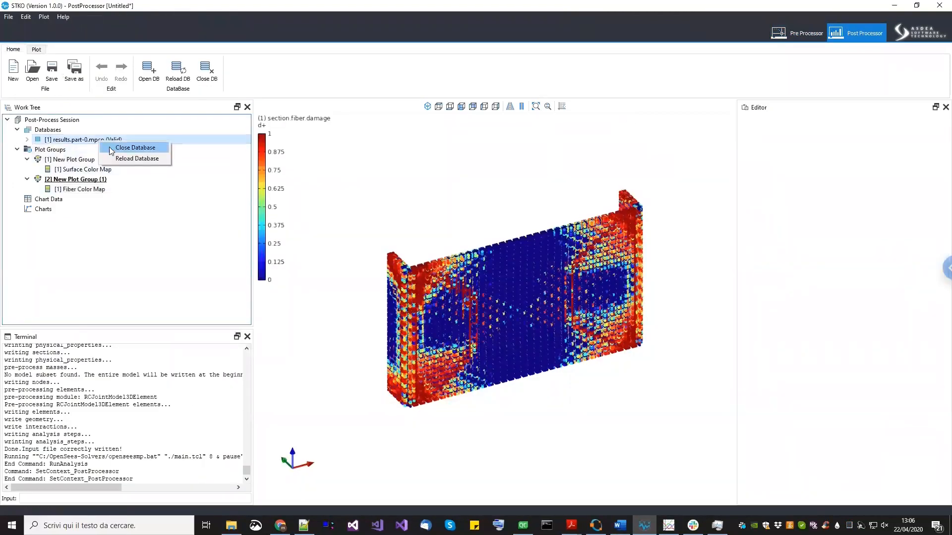
{"action": "left_click", "coordinate": [118, 158]}
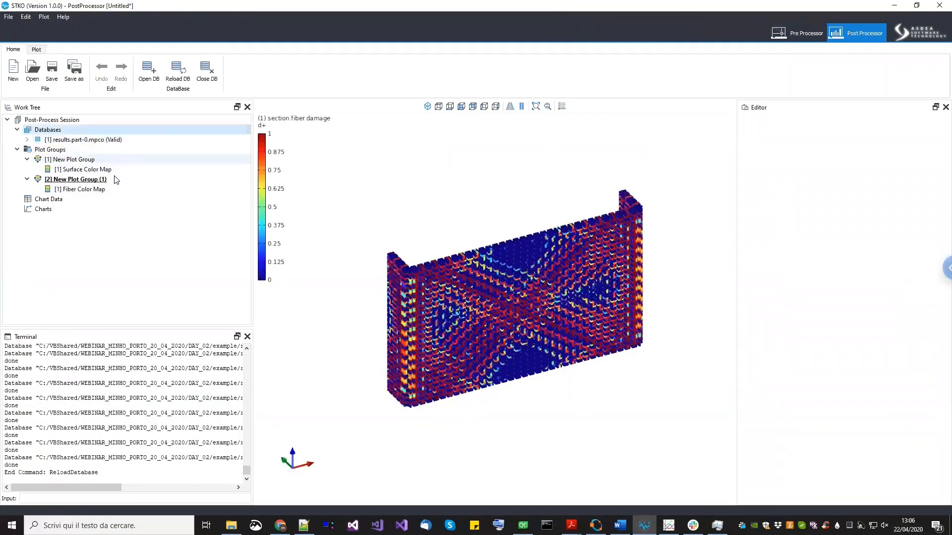
- Select the first plot group and orient the wall results into a front view
{"action": "left_click", "coordinate": [88, 161]}
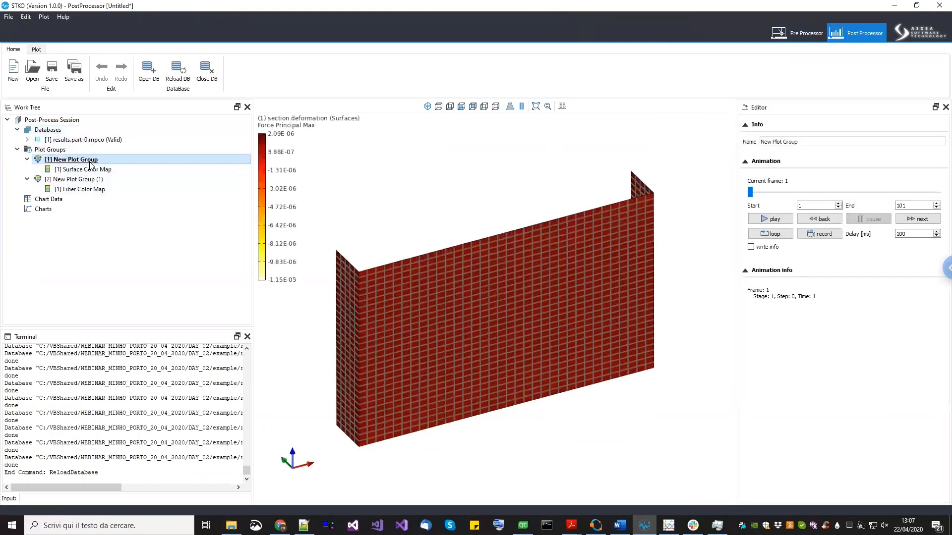
{"action": "scroll", "coordinate": [338, 435], "scroll_direction": "up", "scroll_amount": 2}
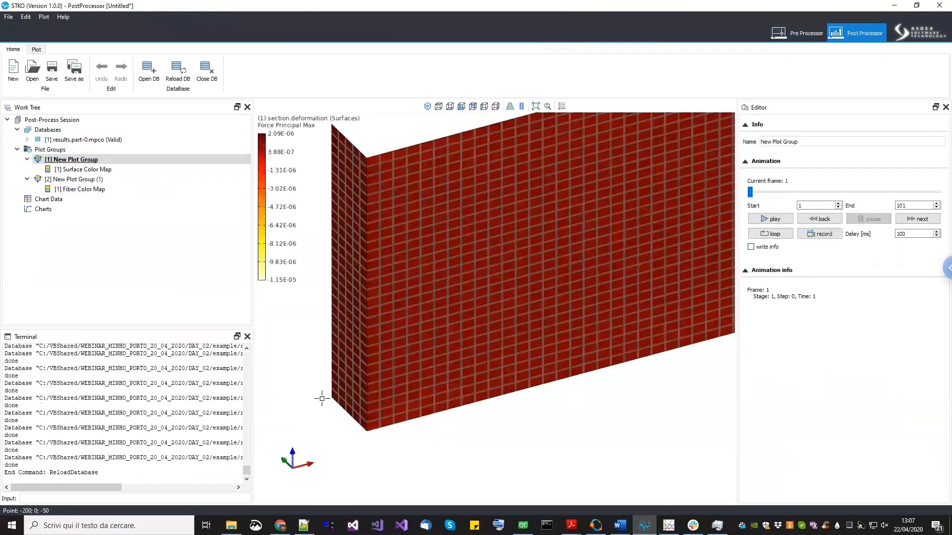
{"action": "scroll", "coordinate": [461, 428], "scroll_direction": "down", "scroll_amount": 2}
{"action": "middle_click_drag", "start_coordinate": [460, 428], "coordinate": [423, 440]}
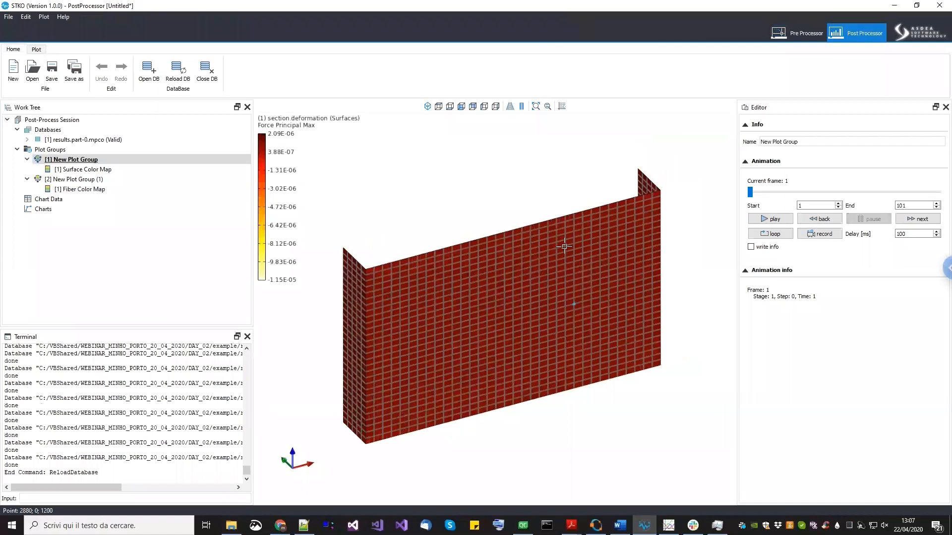
{"action": "key", "text": "ctrl+a"}
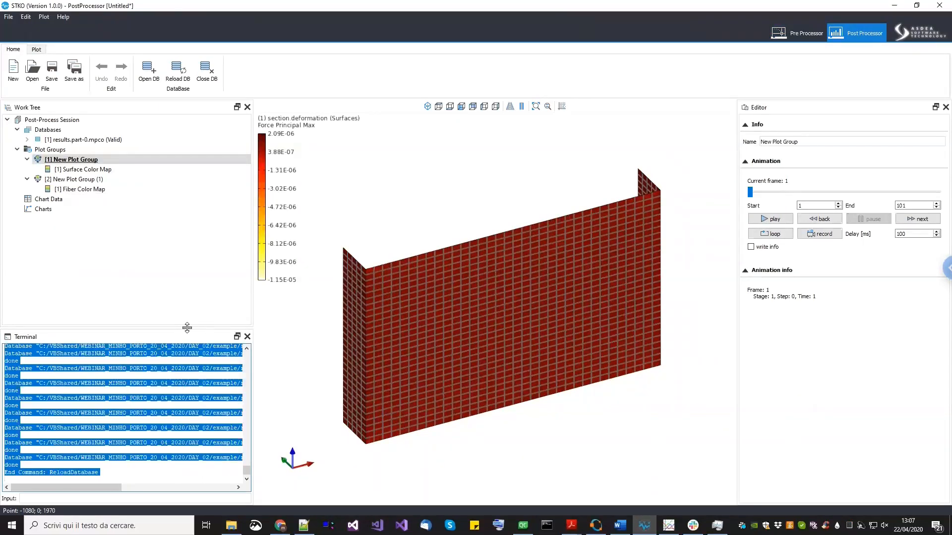
{"action": "left_click_drag", "start_coordinate": [187, 328], "coordinate": [219, 350]}
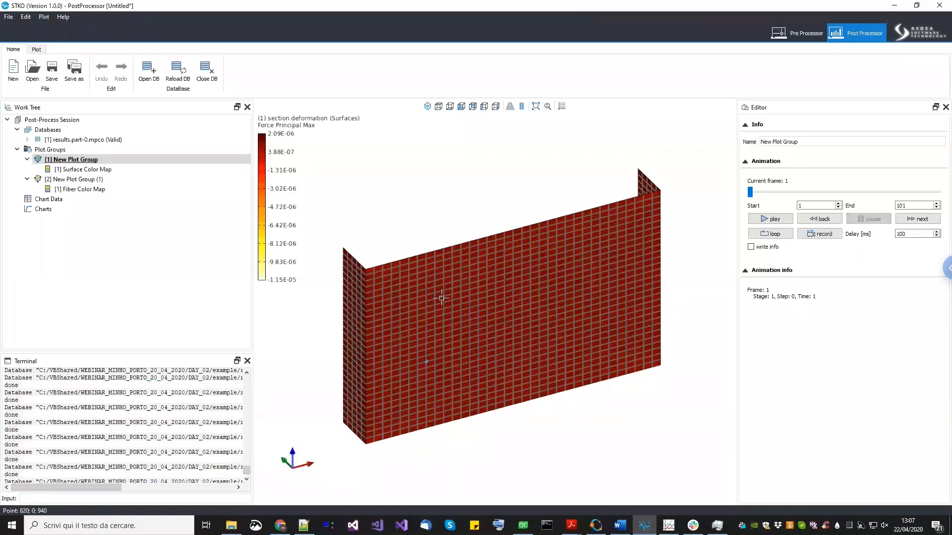
{"action": "middle_click_drag", "start_coordinate": [439, 298], "coordinate": [447, 275]}
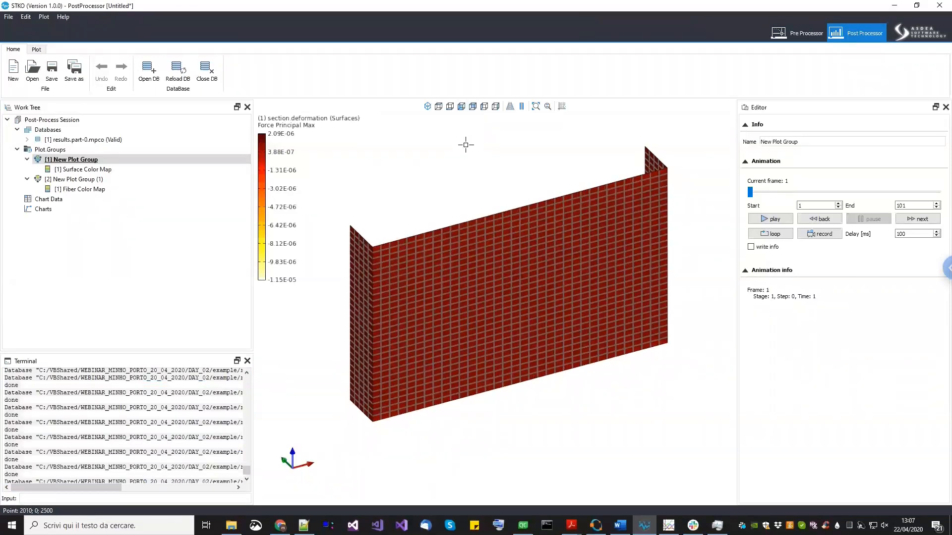
{"action": "left_click", "coordinate": [460, 106]}
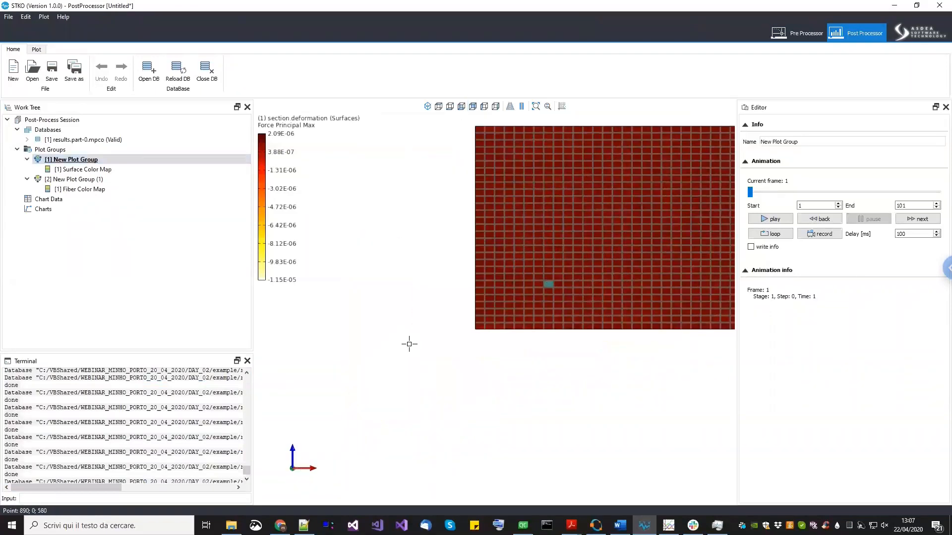
- Start a chart data extraction on nodes from all stages, with time step ID as X and Reaction Force RFz as Y
{"action": "left_click", "coordinate": [78, 200]}
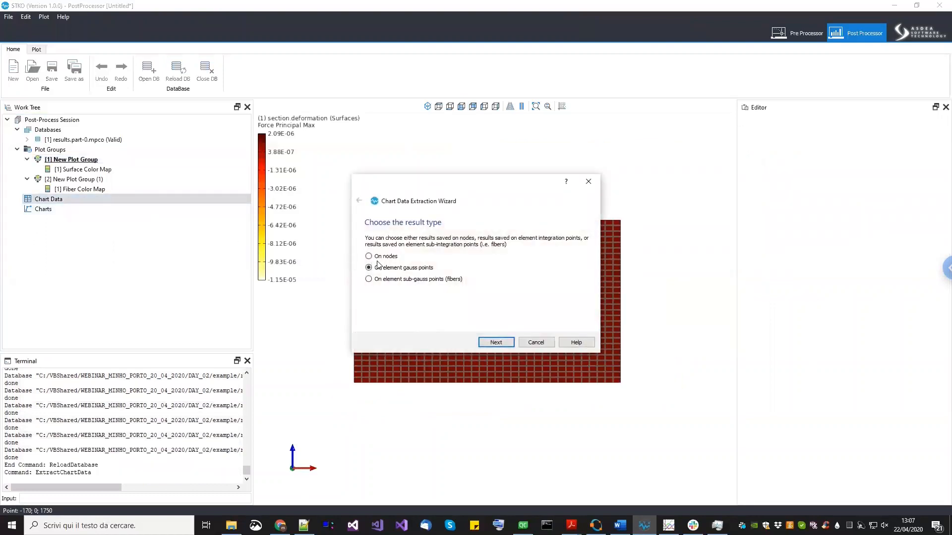
{"action": "left_click", "coordinate": [487, 341]}
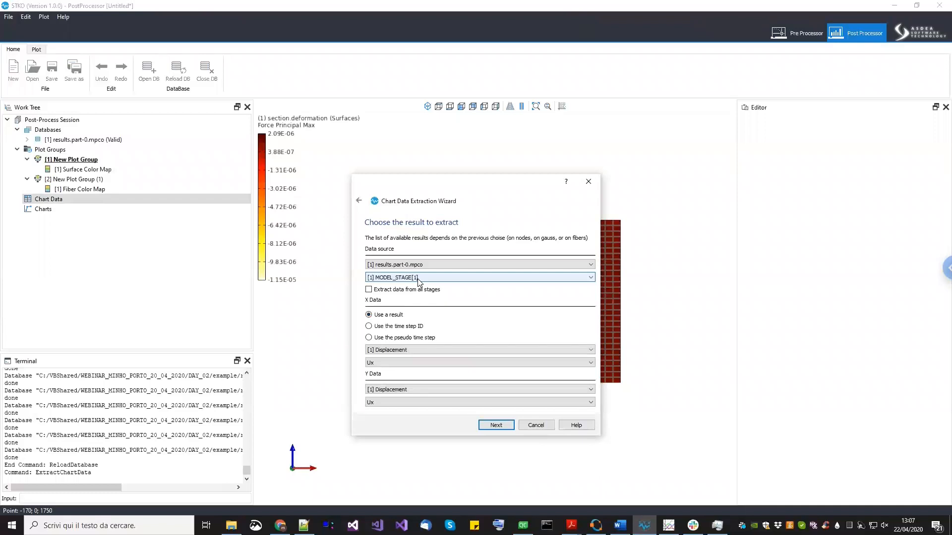
{"action": "left_click", "coordinate": [402, 290]}
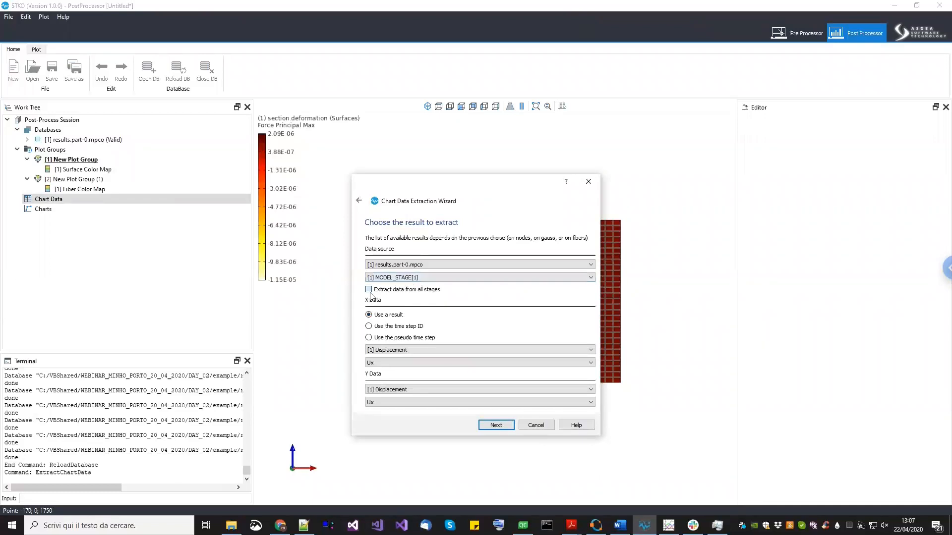
{"action": "left_click", "coordinate": [375, 328]}
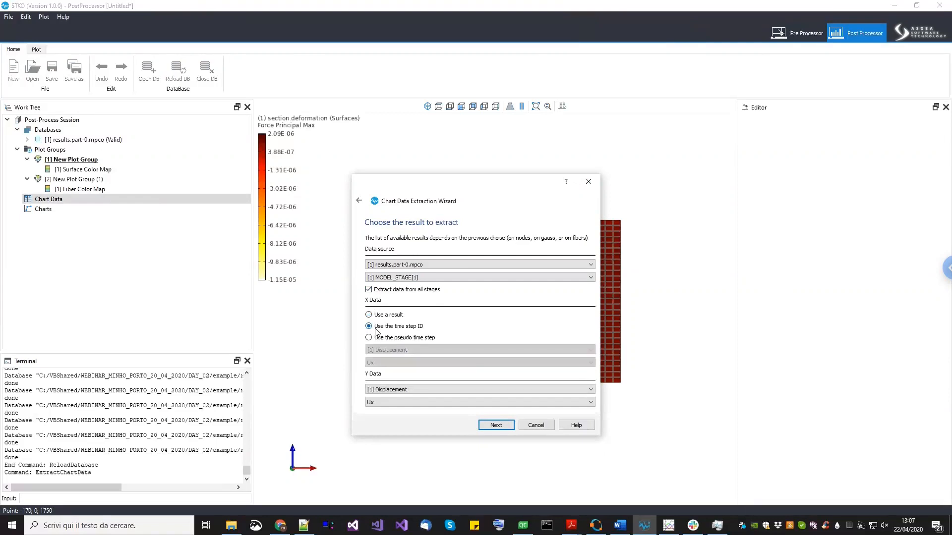
{"action": "left_click", "coordinate": [403, 390]}
{"action": "left_click", "coordinate": [402, 404]}
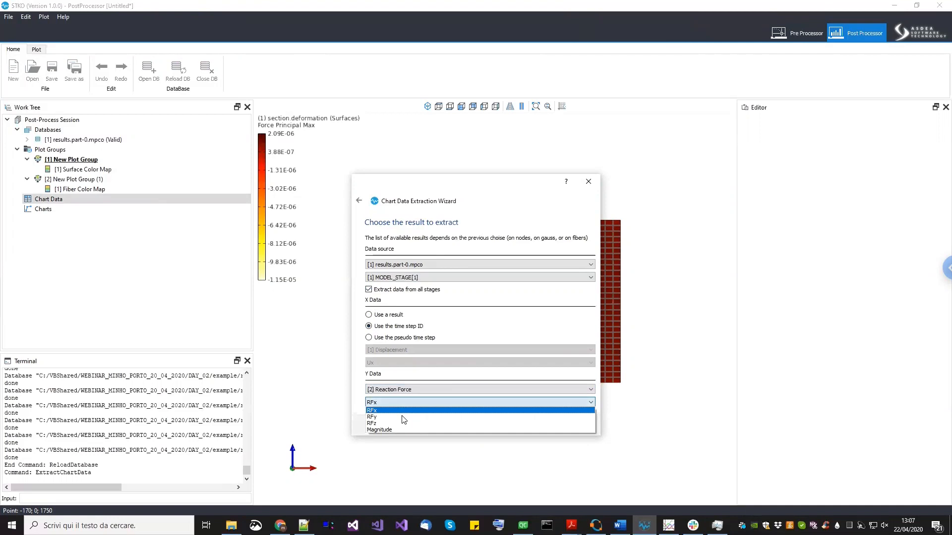
{"action": "left_click", "coordinate": [403, 424]}
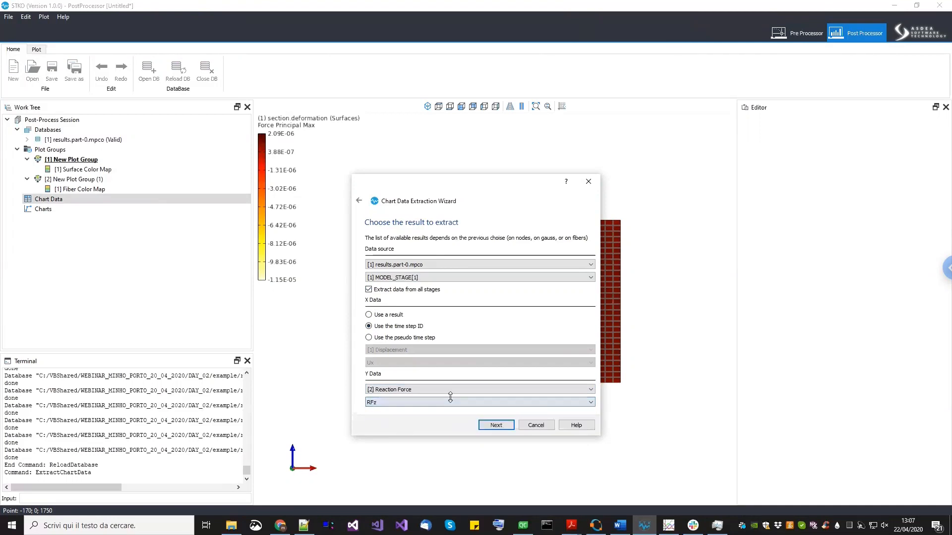
{"action": "left_click", "coordinate": [495, 425]}
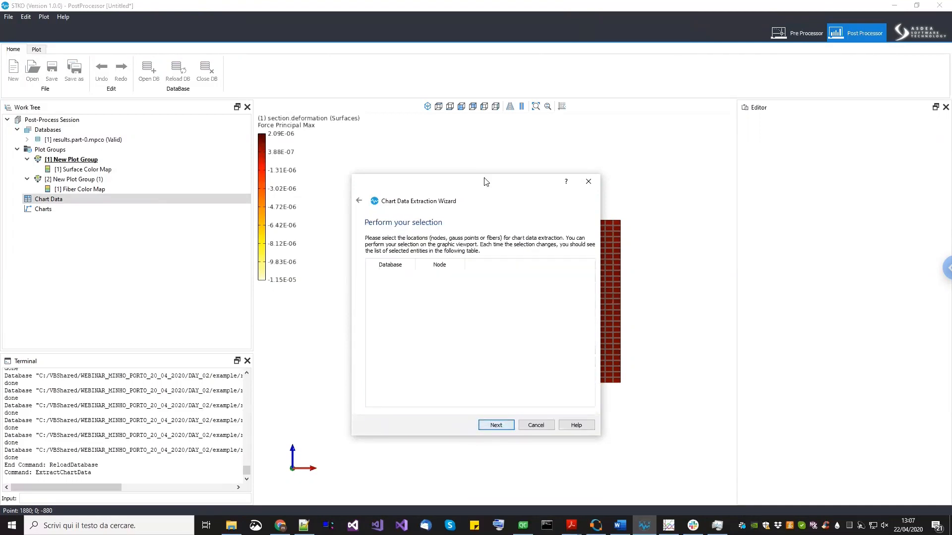
{"action": "left_click_drag", "start_coordinate": [478, 183], "coordinate": [291, 189]}
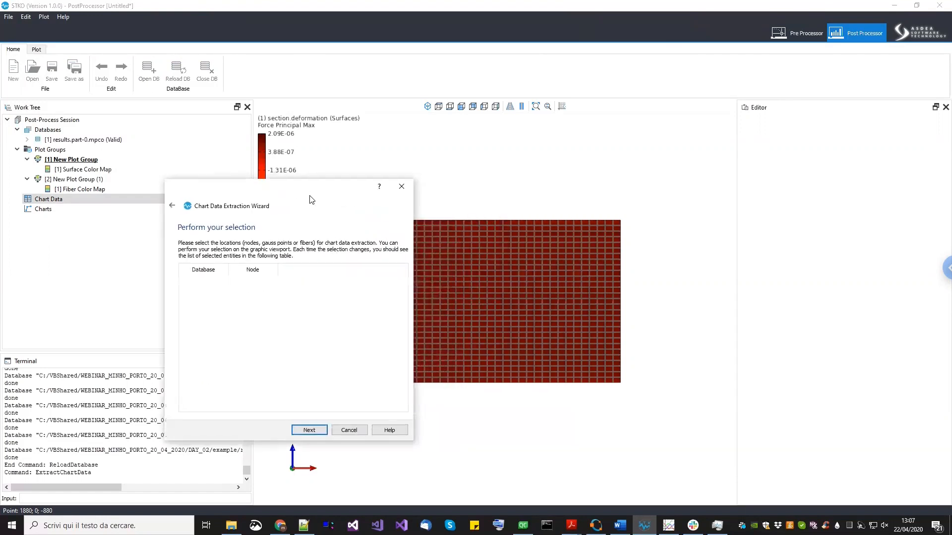
- Box-select the nodes along the wall's bottom edge for the chart data extraction and proceed
{"action": "scroll", "coordinate": [632, 327], "scroll_direction": "down", "scroll_amount": 2}
{"action": "scroll", "coordinate": [497, 351], "scroll_direction": "up", "scroll_amount": 1}
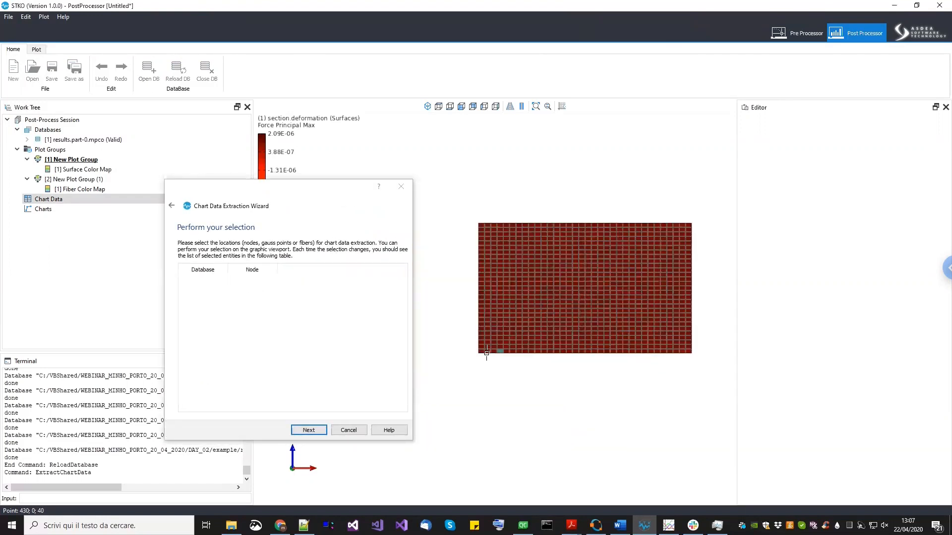
{"action": "left_click_drag", "start_coordinate": [469, 352], "coordinate": [754, 404]}
{"action": "middle_click_drag", "start_coordinate": [625, 408], "coordinate": [601, 421]}
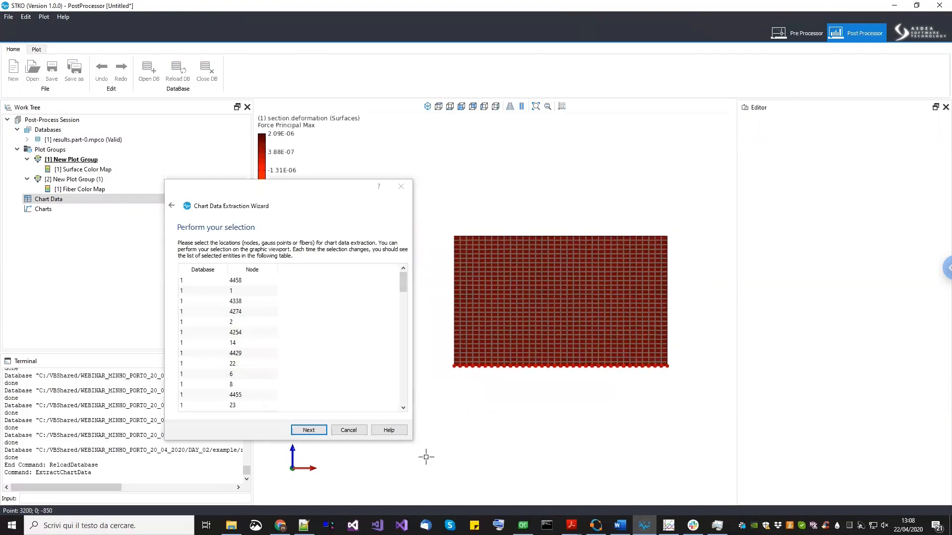
{"action": "left_click", "coordinate": [308, 430]}
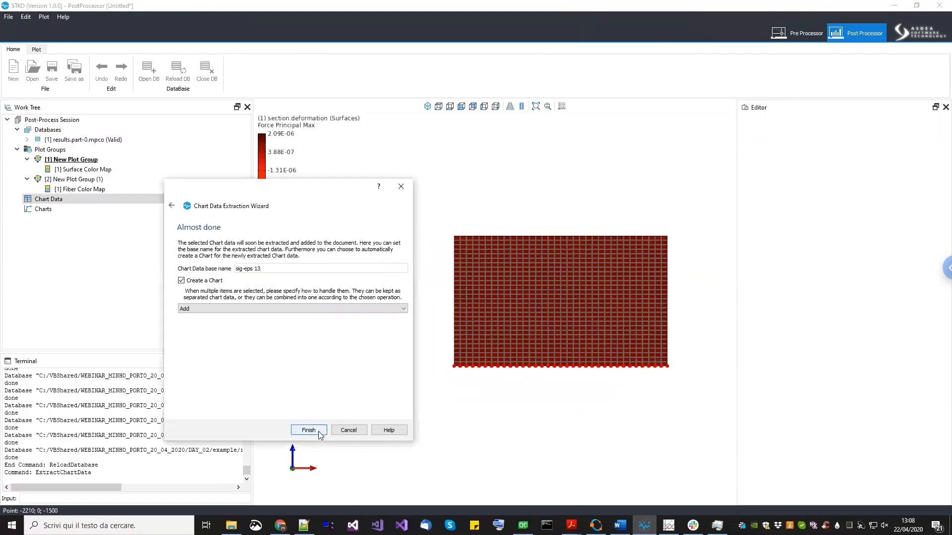
- Name the chart data UZ reac bottom, keep the Add combination for multiple nodes, and finish creating the chart
{"action": "left_click_drag", "start_coordinate": [281, 268], "coordinate": [186, 264]}
{"action": "type", "text": "UZ reac bottom"}
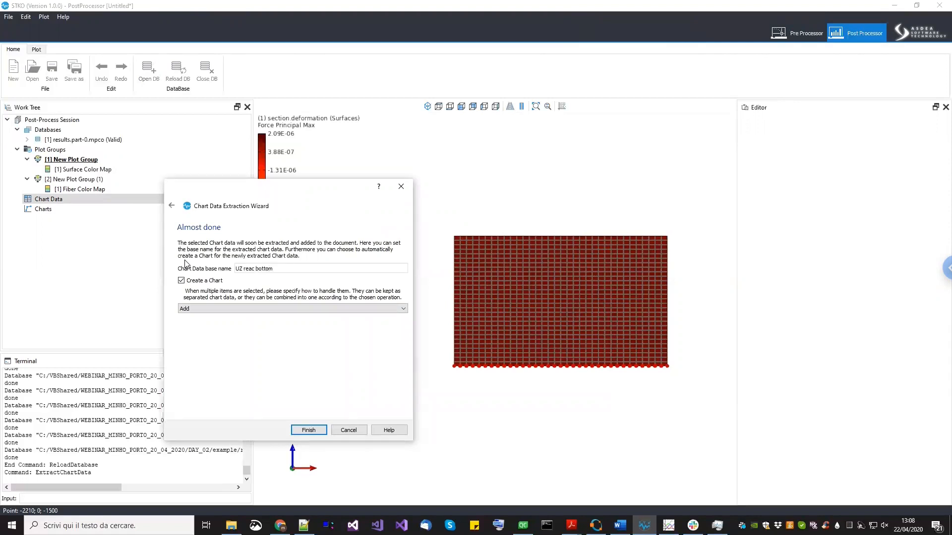
{"action": "left_click", "coordinate": [200, 308]}
{"action": "left_click", "coordinate": [200, 308]}
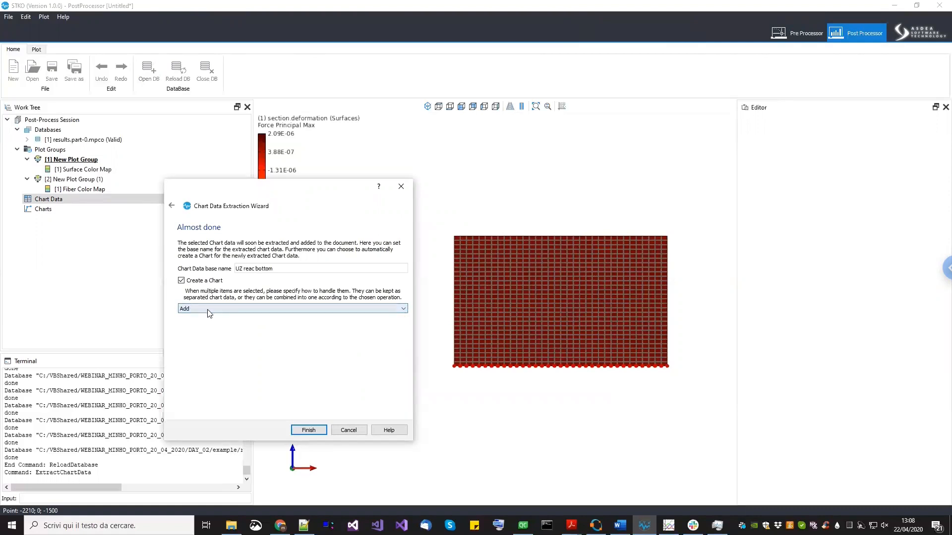
{"action": "left_click", "coordinate": [198, 309]}
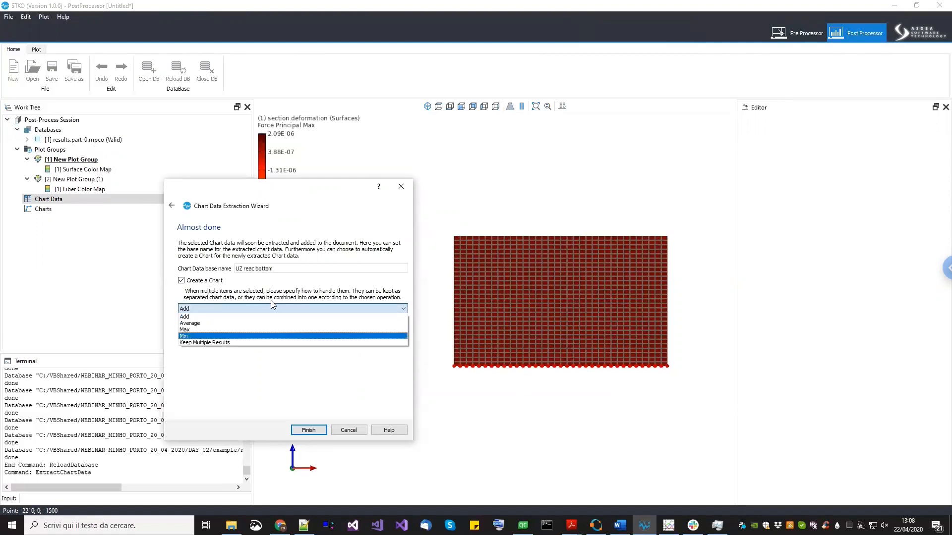
{"action": "left_click", "coordinate": [198, 318]}
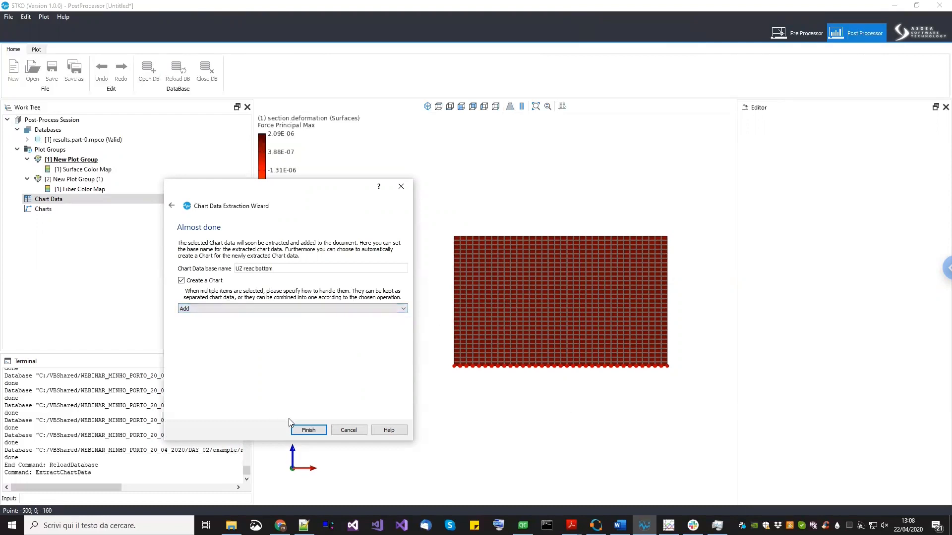
{"action": "left_click", "coordinate": [307, 430]}
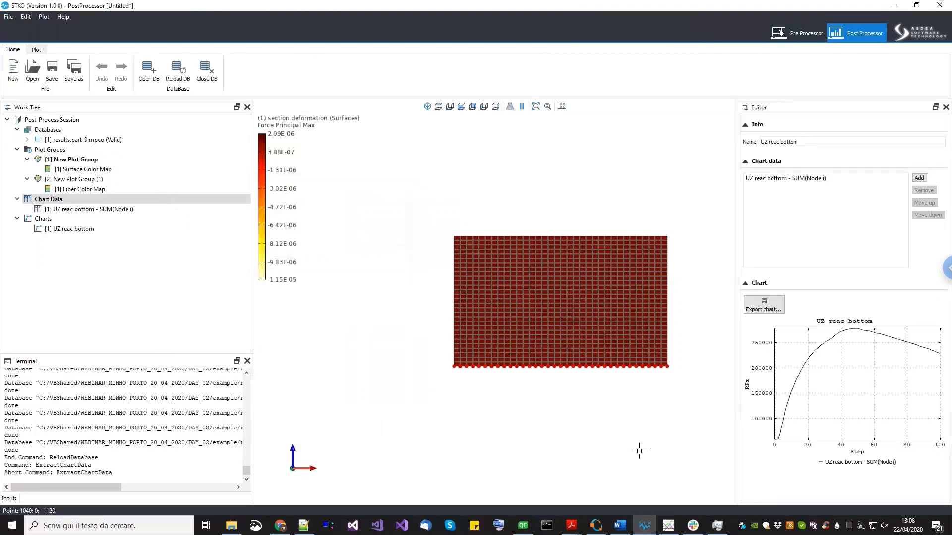
- Examine the UZ reac bottom chart and its extracted data table by zooming and panning the curve
{"action": "left_click_drag", "start_coordinate": [842, 395], "coordinate": [874, 377]}
{"action": "scroll", "coordinate": [811, 422], "scroll_direction": "up", "scroll_amount": 3}
{"action": "left_click_drag", "start_coordinate": [811, 422], "coordinate": [852, 386]}
{"action": "scroll", "coordinate": [835, 413], "scroll_direction": "up", "scroll_amount": 3}
{"action": "scroll", "coordinate": [859, 402], "scroll_direction": "up", "scroll_amount": 3}
{"action": "scroll", "coordinate": [817, 393], "scroll_direction": "up", "scroll_amount": 4}
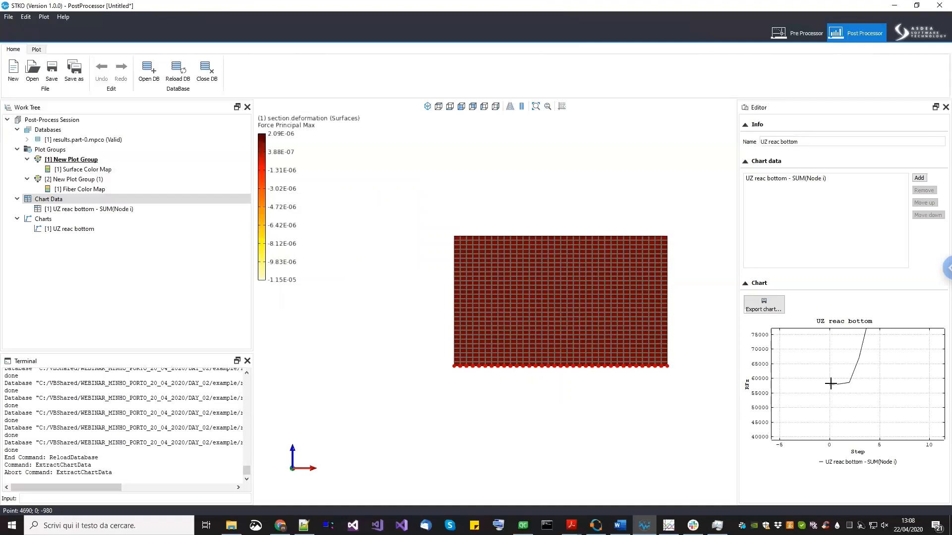
{"action": "scroll", "coordinate": [830, 383], "scroll_direction": "down", "scroll_amount": 4}
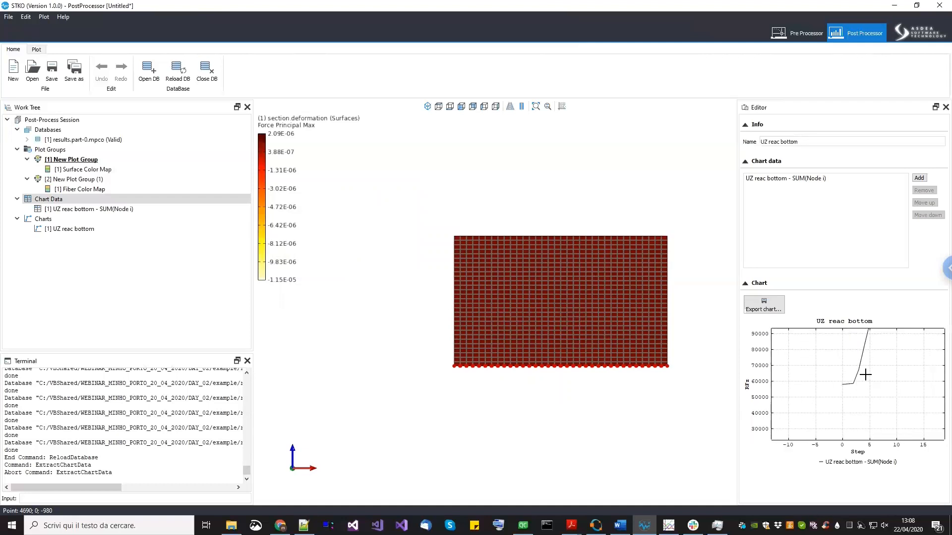
{"action": "left_click_drag", "start_coordinate": [861, 371], "coordinate": [792, 419]}
{"action": "scroll", "coordinate": [799, 409], "scroll_direction": "down", "scroll_amount": 2}
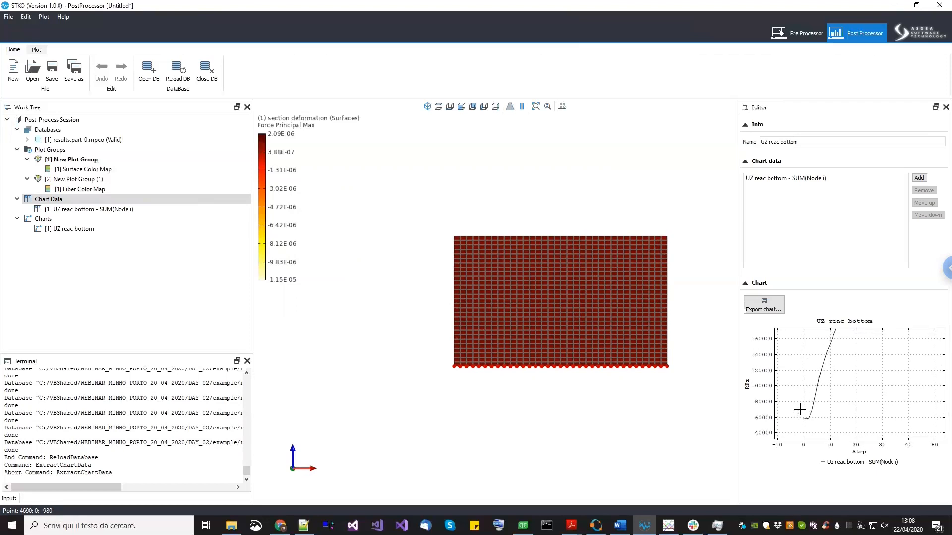
{"action": "middle_click_drag", "start_coordinate": [476, 274], "coordinate": [413, 268]}
{"action": "scroll", "coordinate": [444, 263], "scroll_direction": "up", "scroll_amount": 2}
{"action": "scroll", "coordinate": [815, 395], "scroll_direction": "down", "scroll_amount": 2}
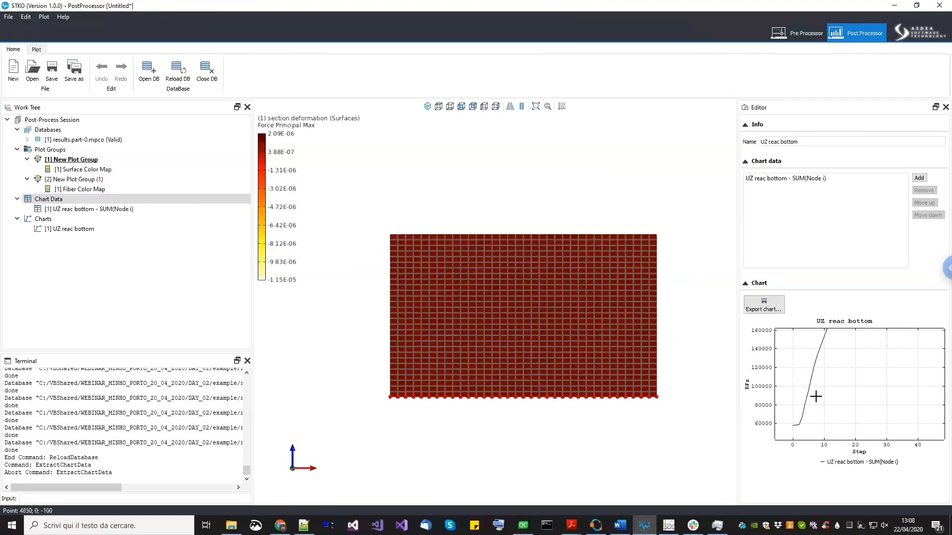
{"action": "scroll", "coordinate": [816, 395], "scroll_direction": "down", "scroll_amount": 3}
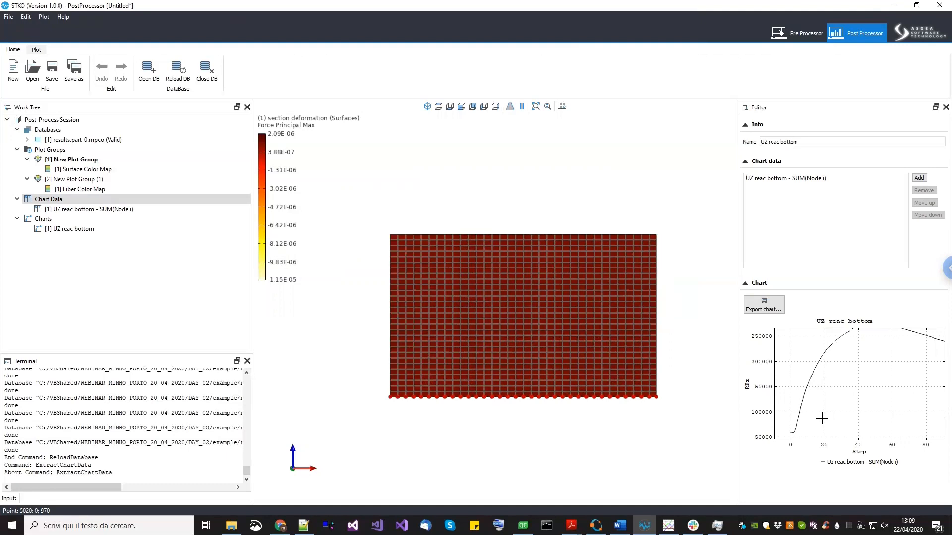
{"action": "scroll", "coordinate": [821, 418], "scroll_direction": "down", "scroll_amount": 1}
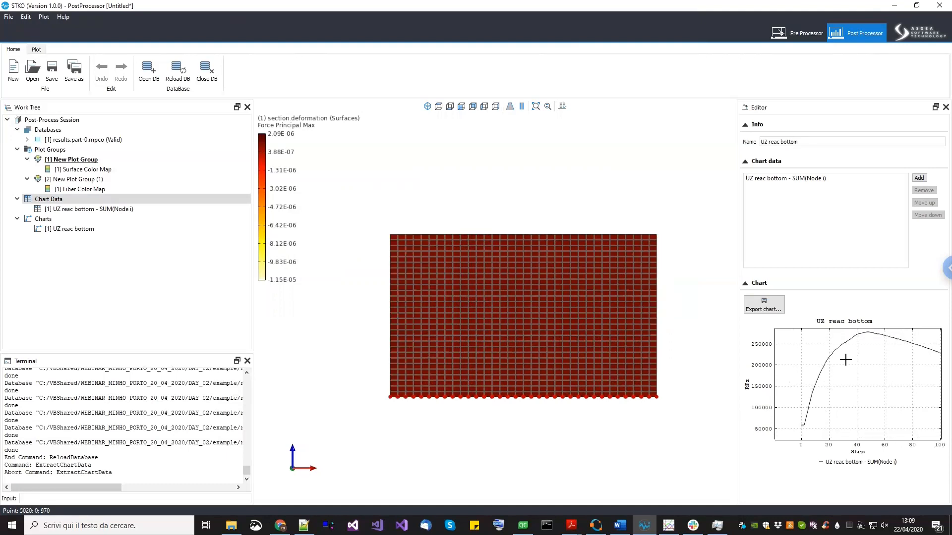
{"action": "left_click_drag", "start_coordinate": [850, 342], "coordinate": [833, 353]}
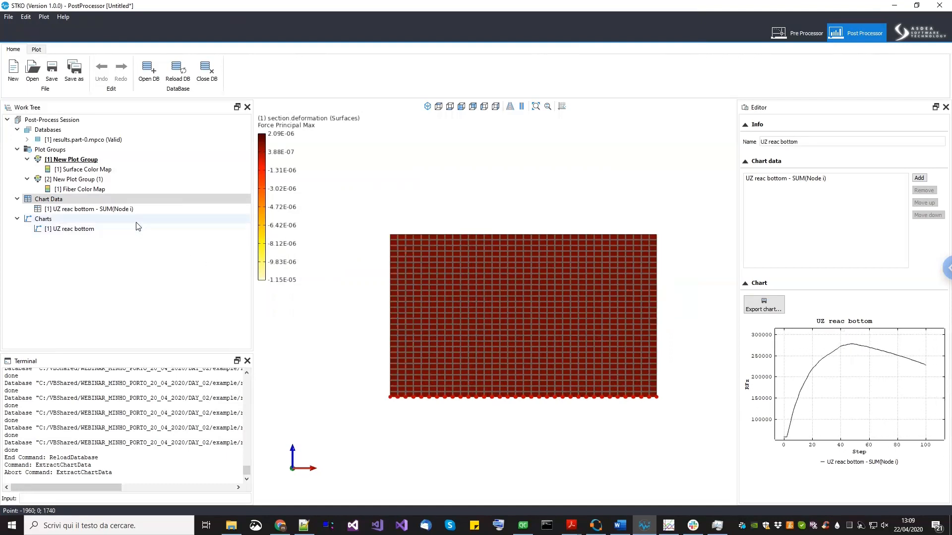
{"action": "left_click", "coordinate": [131, 210]}
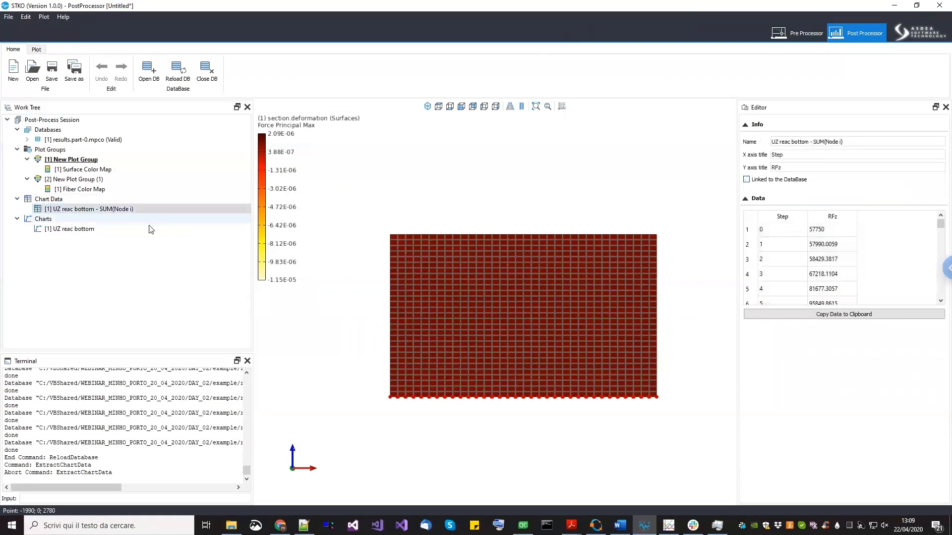
{"action": "left_click", "coordinate": [123, 230]}
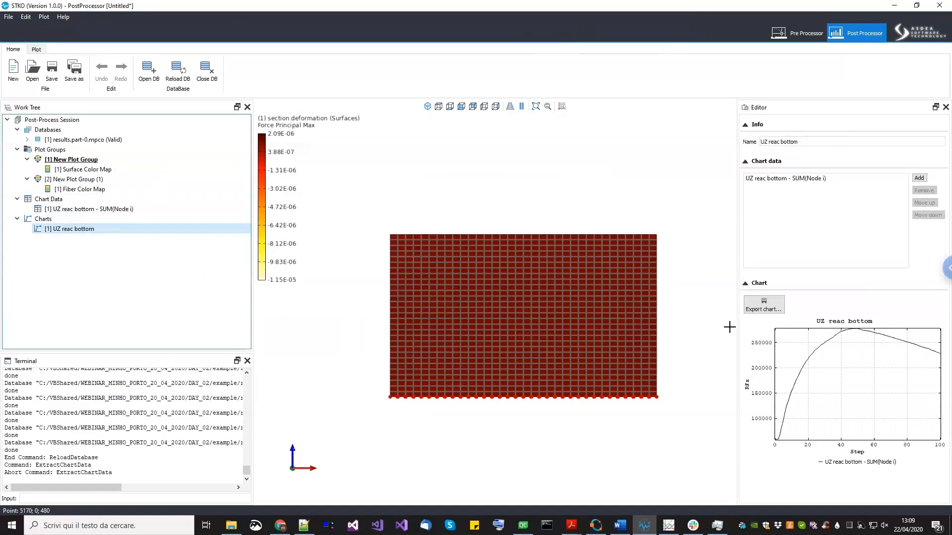
- Switch to the Pre Processor and edit the mortar 3d material, setting m1 to 1
{"action": "left_click", "coordinate": [802, 39]}
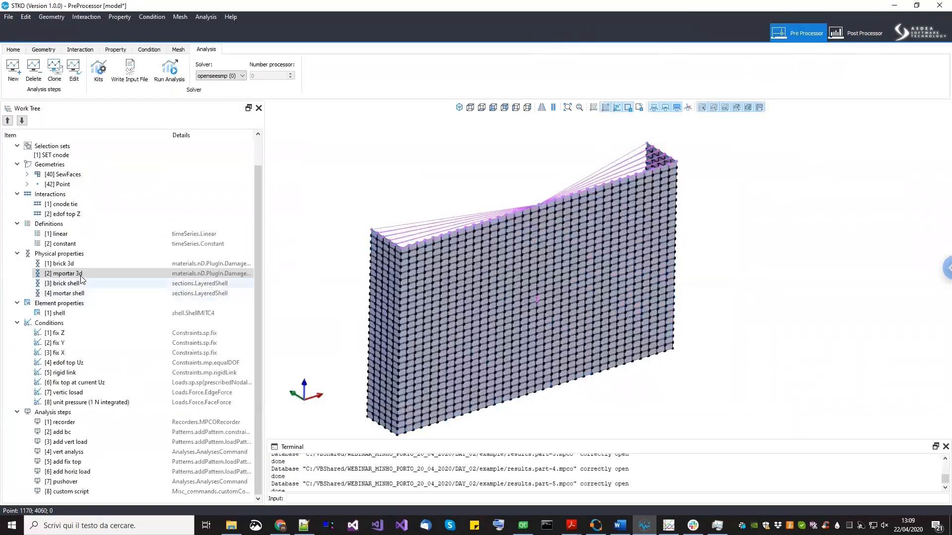
{"action": "right_click", "coordinate": [82, 281]}
{"action": "left_click", "coordinate": [103, 303]}
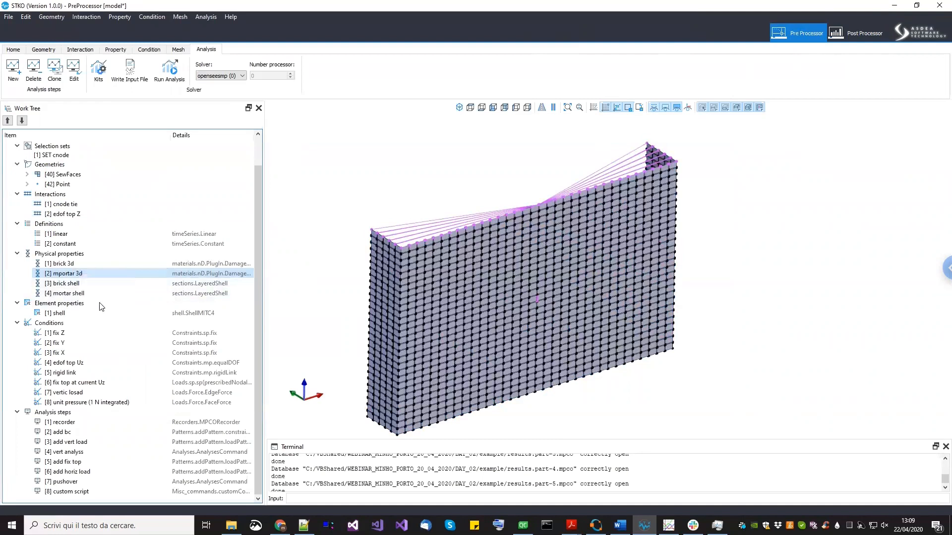
{"action": "left_click", "coordinate": [230, 250]}
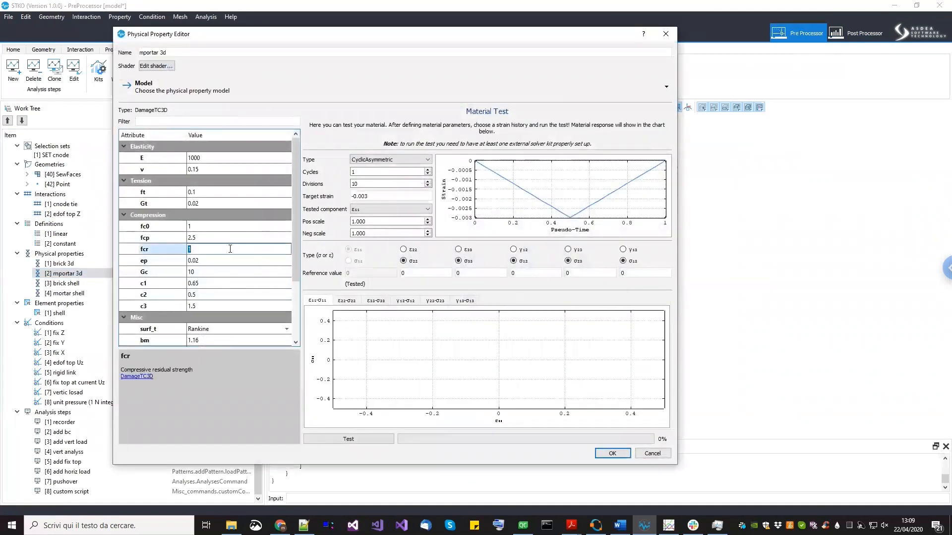
{"action": "left_click_drag", "start_coordinate": [297, 271], "coordinate": [294, 326]}
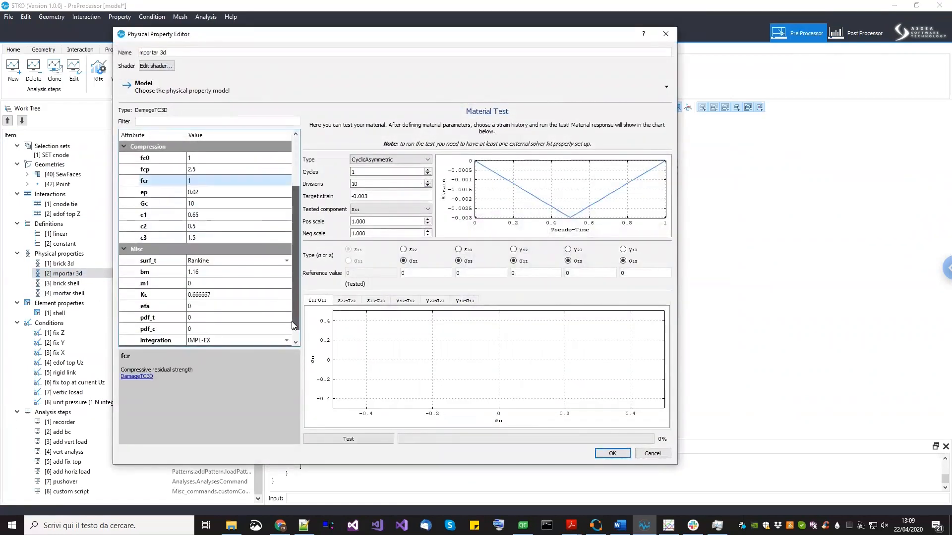
{"action": "left_click", "coordinate": [232, 285]}
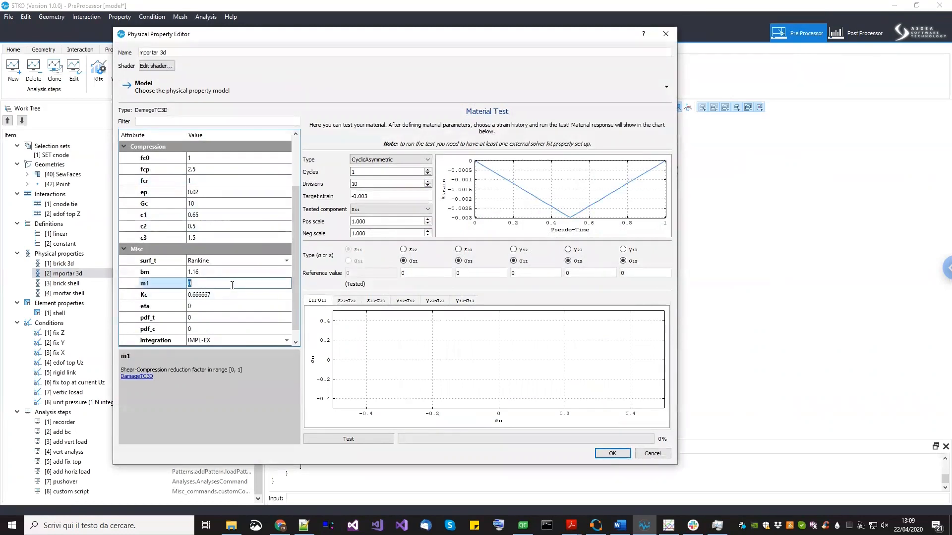
{"action": "type", "text": "1"}
{"action": "key", "text": "Return"}
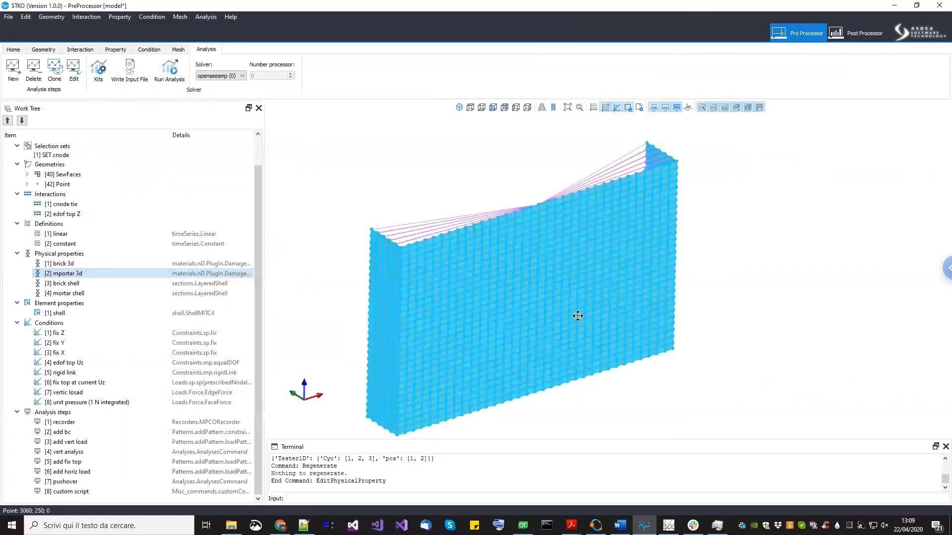
{"action": "middle_click_drag", "start_coordinate": [577, 315], "coordinate": [583, 309]}
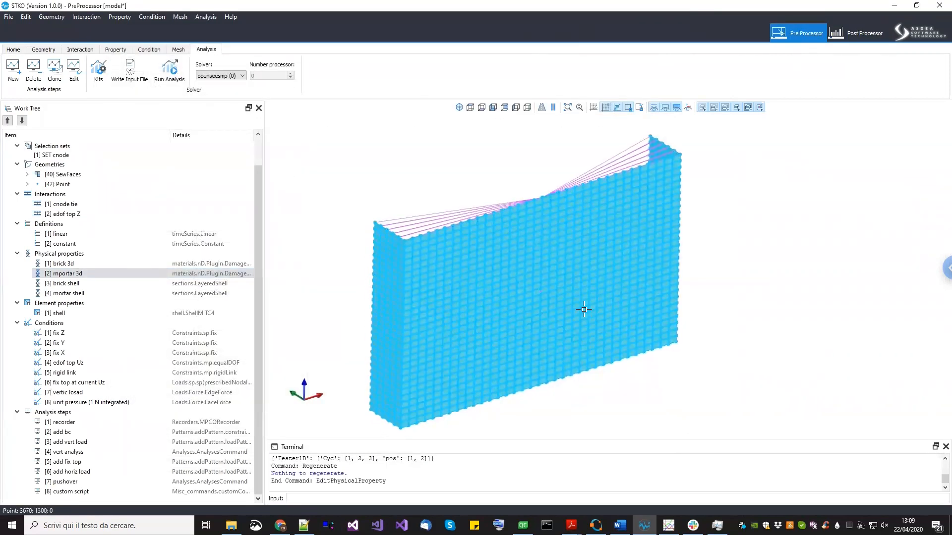
- Save the model and run the analysis in the example folder
{"action": "key", "text": "ctrl+s"}
{"action": "left_click", "coordinate": [170, 69]}
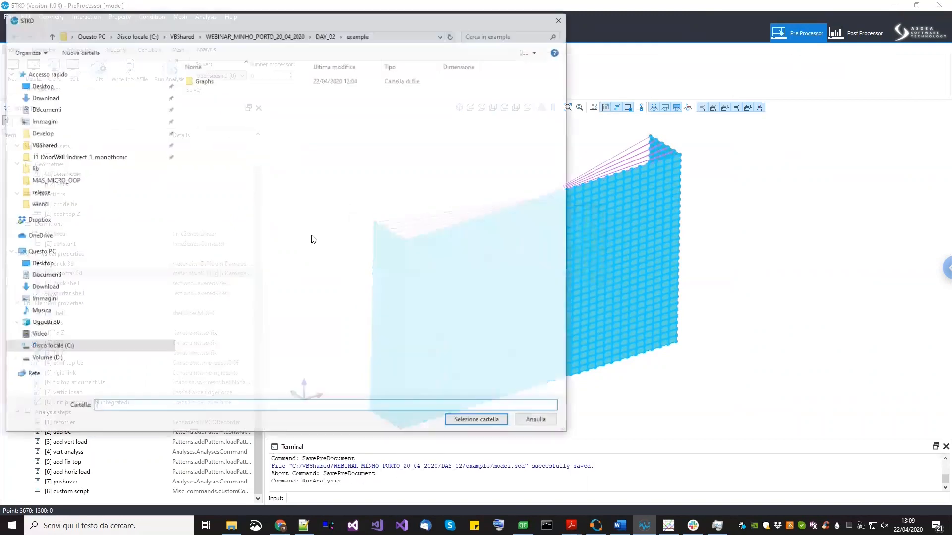
{"action": "left_click", "coordinate": [458, 420]}
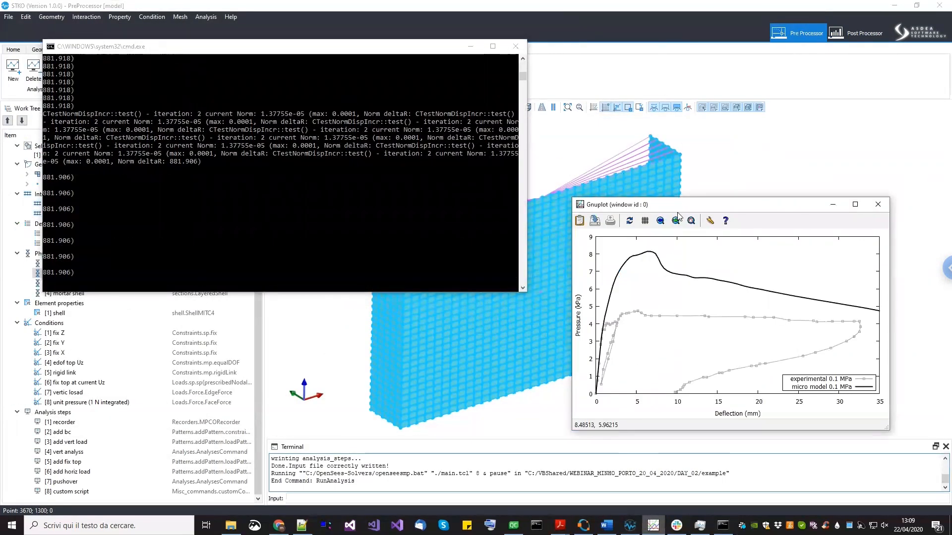
- Keep refreshing the pressure-deflection chart as the new analysis progresses
{"action": "left_click_drag", "start_coordinate": [683, 207], "coordinate": [677, 189]}
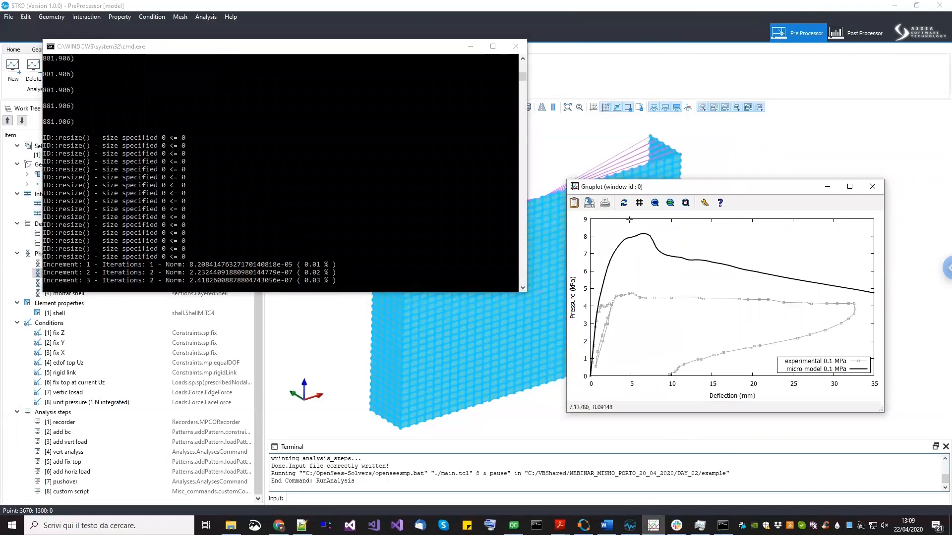
{"action": "left_click", "coordinate": [624, 204]}
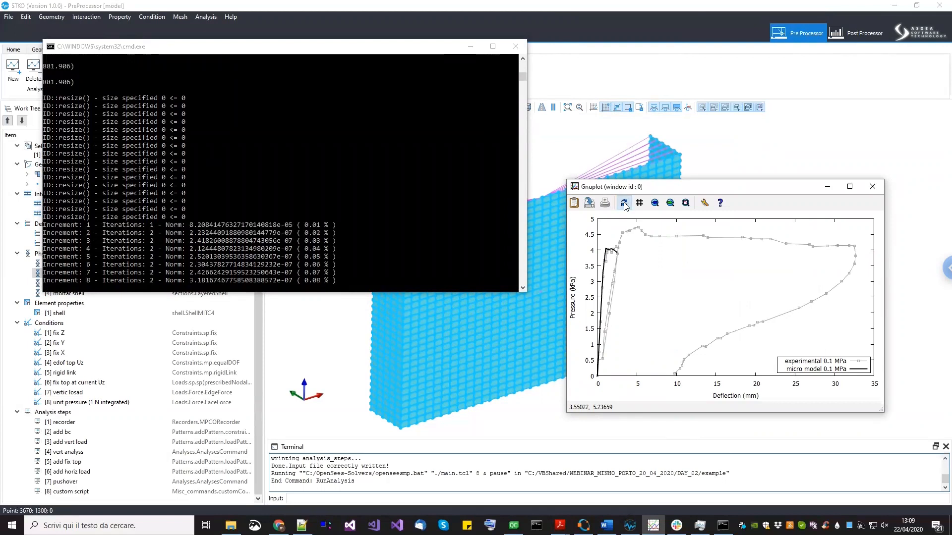
{"action": "left_click", "coordinate": [625, 207]}
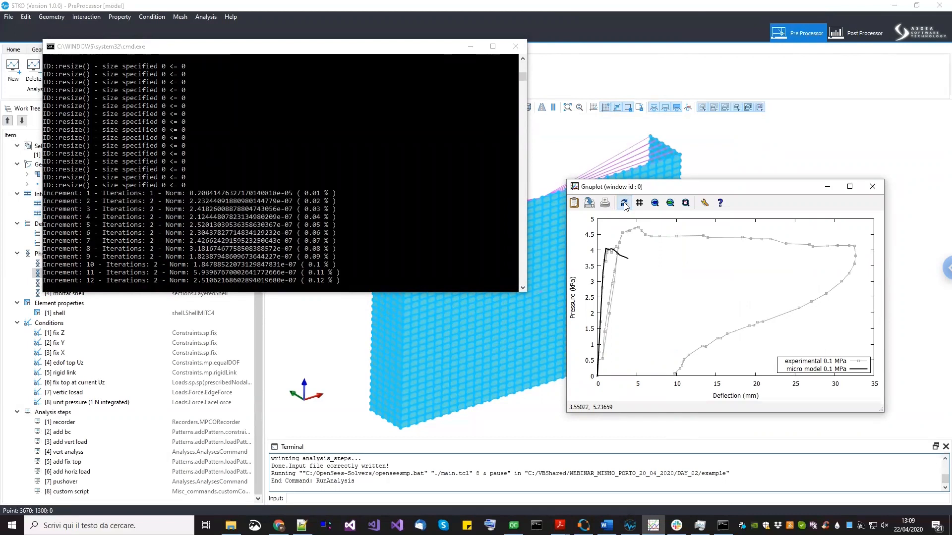
{"action": "left_click", "coordinate": [624, 206]}
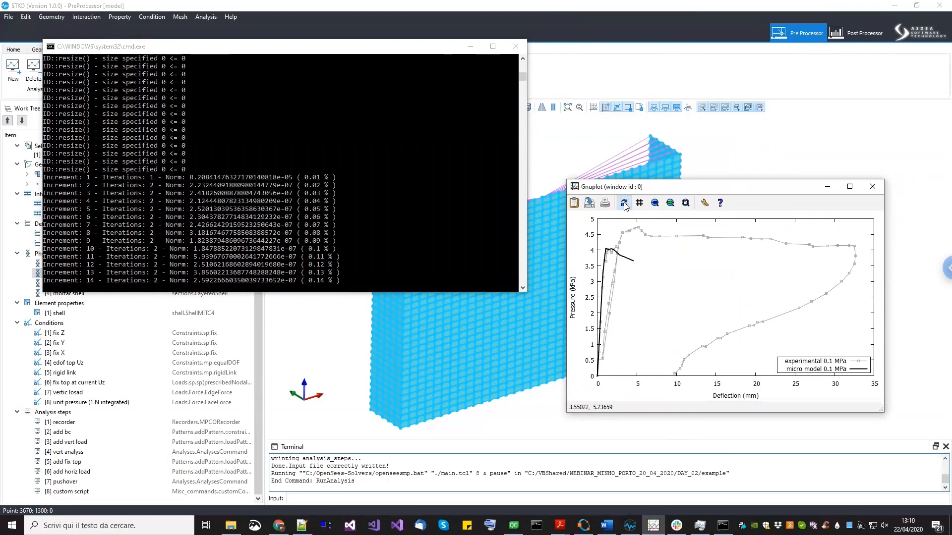
{"action": "left_click", "coordinate": [625, 206]}
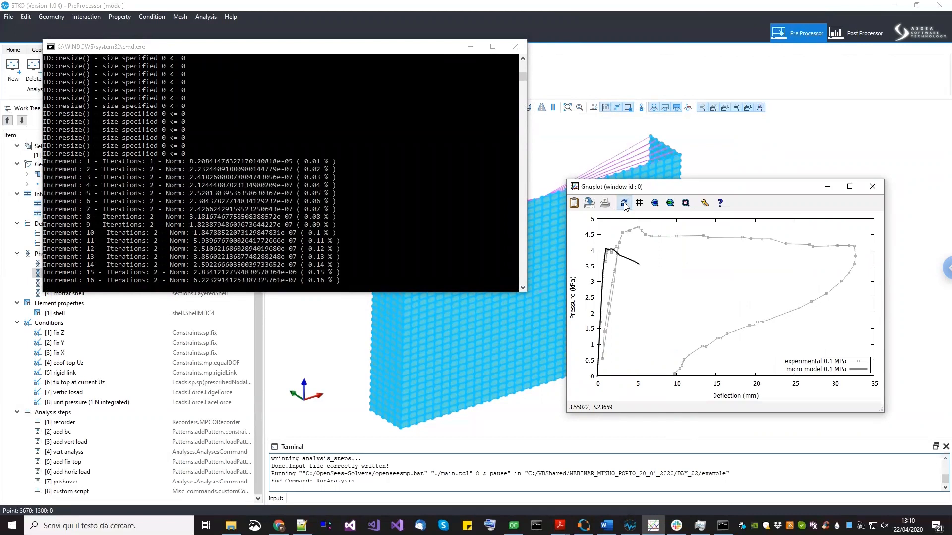
{"action": "left_click", "coordinate": [624, 206]}
{"action": "left_click", "coordinate": [624, 207]}
{"action": "left_click", "coordinate": [624, 206]}
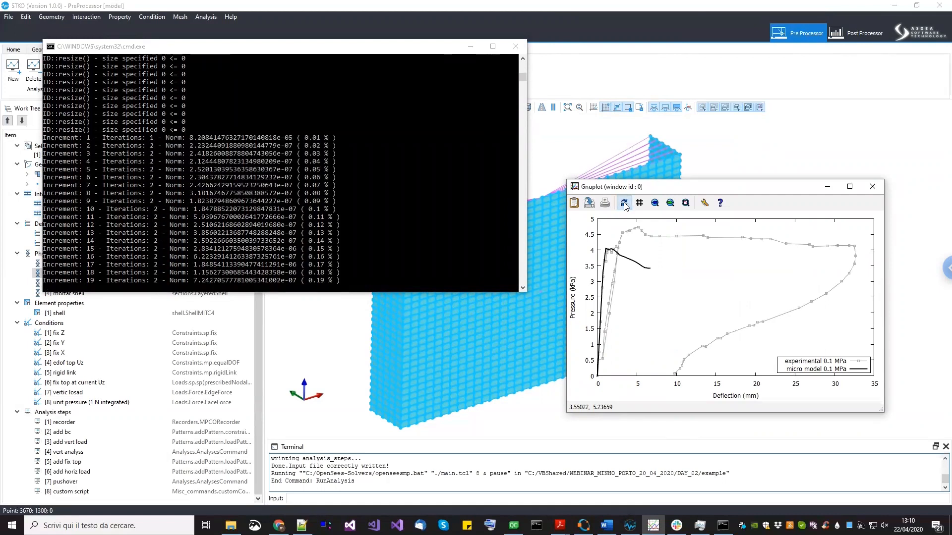
{"action": "left_click", "coordinate": [624, 206]}
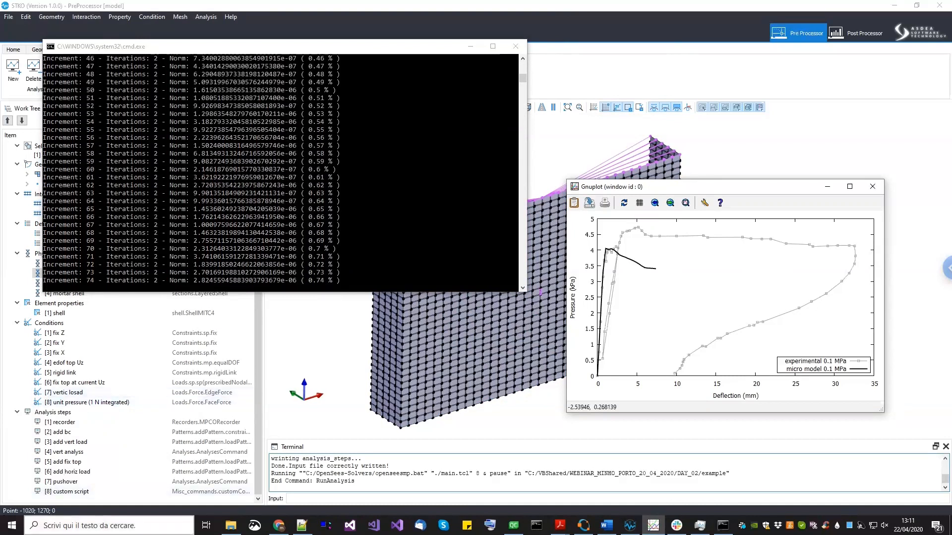
- Switch to the 2017.Petracca.CBM.pdf document in Acrobat Reader
{"action": "right_click", "coordinate": [560, 525]}
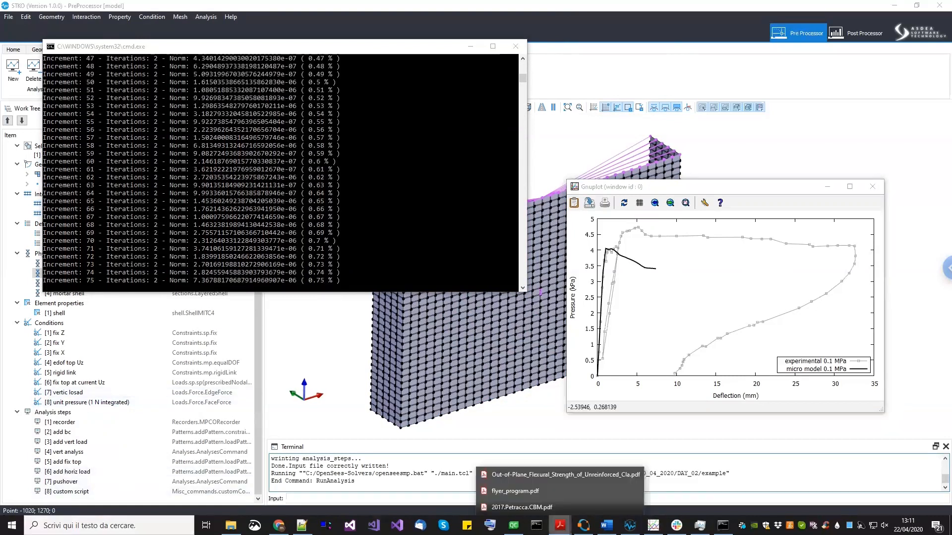
{"action": "left_click", "coordinate": [521, 507]}
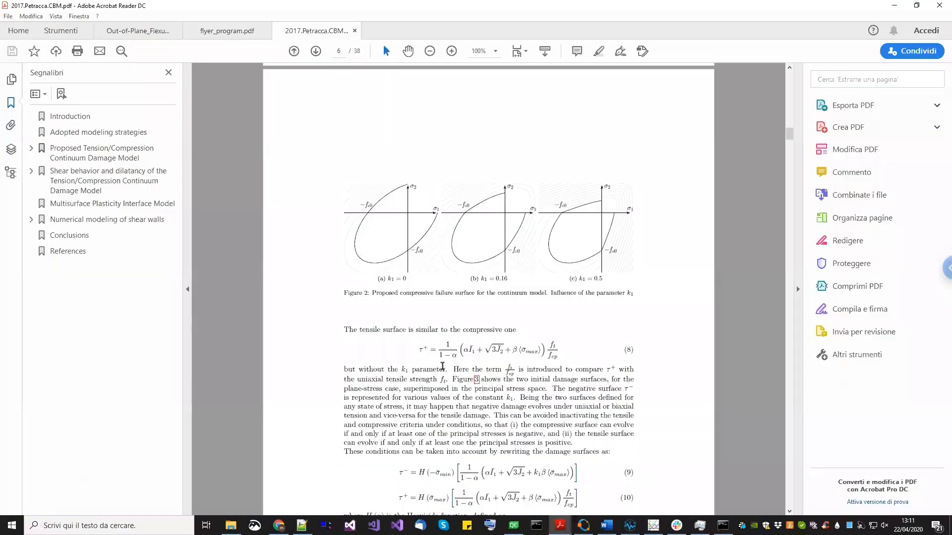
- Browse the Petracca paper and jump to the section on shear behavior and dilatancy of the tension/compression damage model
{"action": "scroll", "coordinate": [443, 365], "scroll_direction": "down", "scroll_amount": 3}
{"action": "scroll", "coordinate": [430, 299], "scroll_direction": "down", "scroll_amount": 3}
{"action": "scroll", "coordinate": [431, 300], "scroll_direction": "down", "scroll_amount": 20}
{"action": "scroll", "coordinate": [430, 304], "scroll_direction": "down", "scroll_amount": 20}
{"action": "scroll", "coordinate": [430, 314], "scroll_direction": "down", "scroll_amount": 20}
{"action": "scroll", "coordinate": [430, 311], "scroll_direction": "down", "scroll_amount": 15}
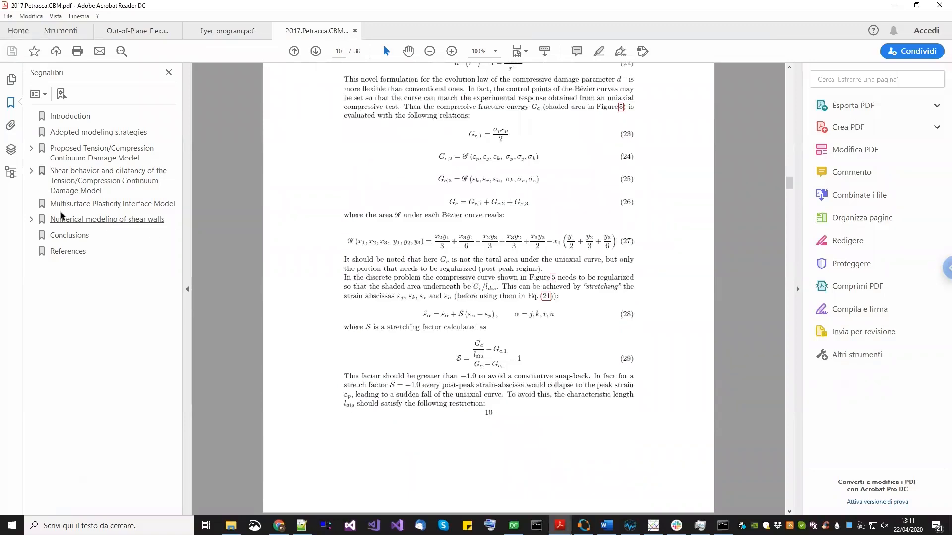
{"action": "left_click", "coordinate": [70, 182]}
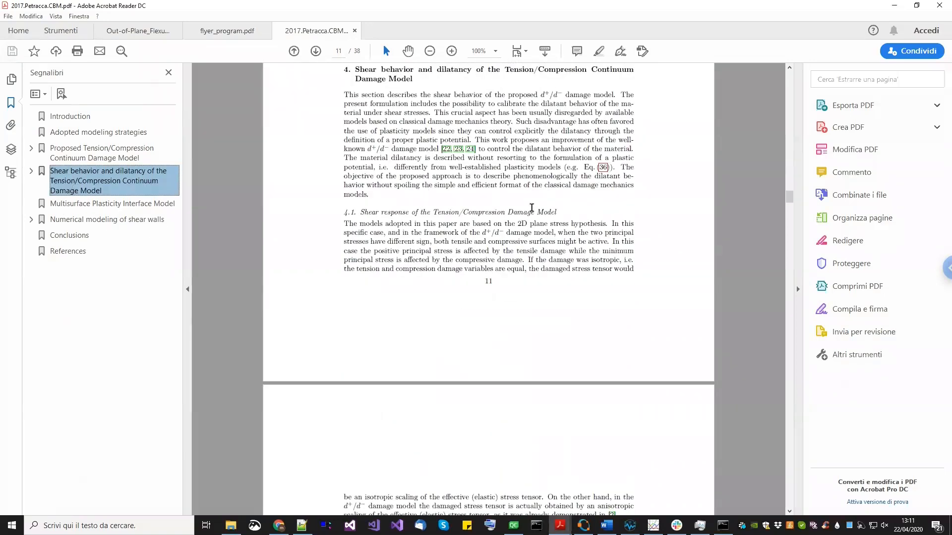
- Read the elemental shear test description, its mortar material table and the numerical results for different k1 values
{"action": "scroll", "coordinate": [526, 242], "scroll_direction": "down", "scroll_amount": 15}
{"action": "scroll", "coordinate": [526, 241], "scroll_direction": "down", "scroll_amount": 15}
{"action": "scroll", "coordinate": [521, 251], "scroll_direction": "down", "scroll_amount": 15}
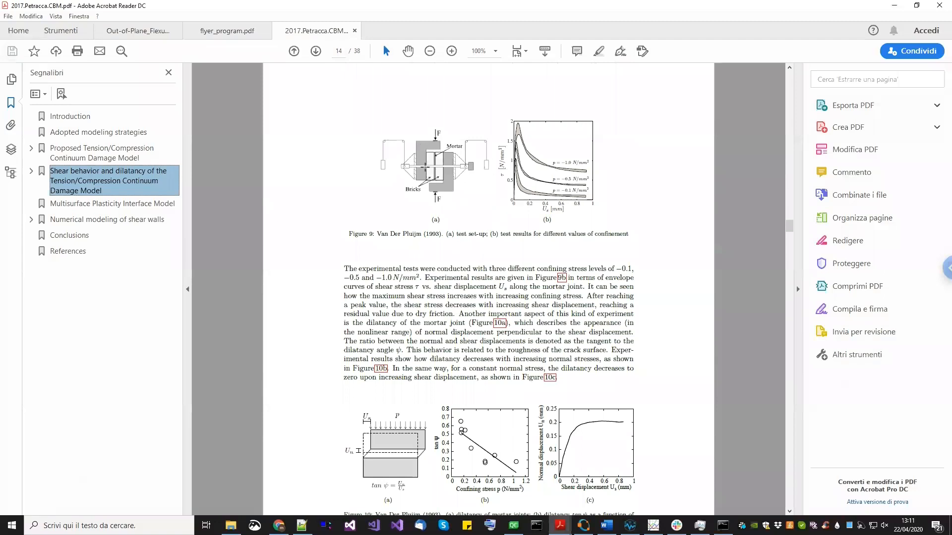
{"action": "scroll", "coordinate": [413, 325], "scroll_direction": "down", "scroll_amount": 2}
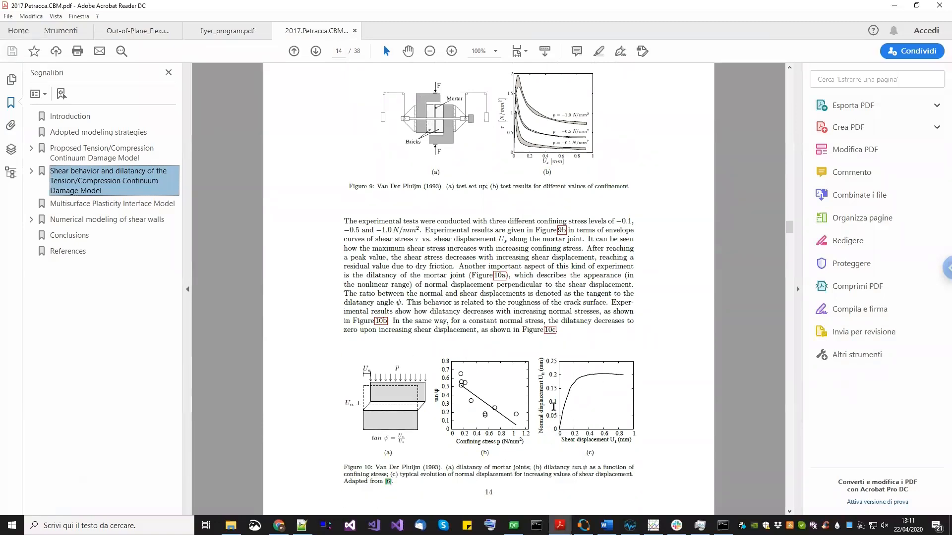
{"action": "scroll", "coordinate": [561, 433], "scroll_direction": "down", "scroll_amount": 10}
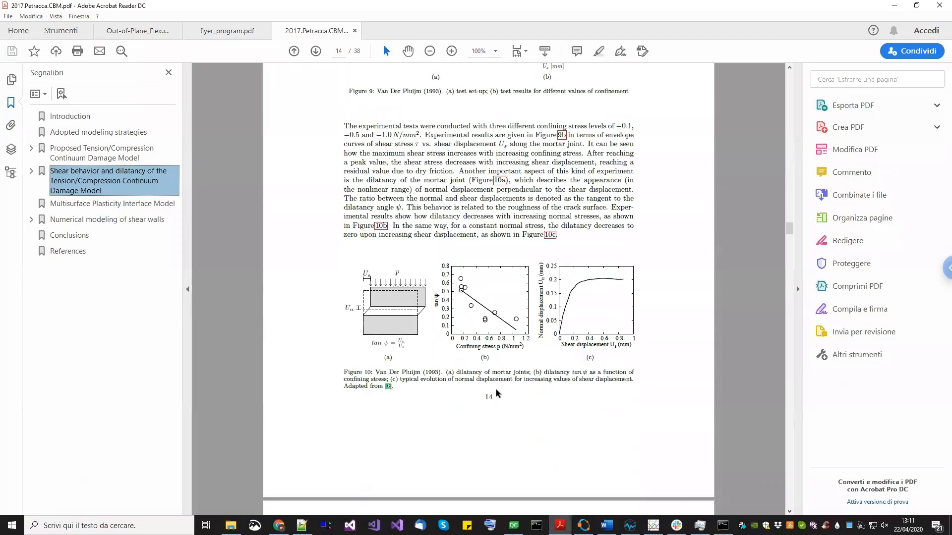
{"action": "scroll", "coordinate": [446, 226], "scroll_direction": "down", "scroll_amount": 4}
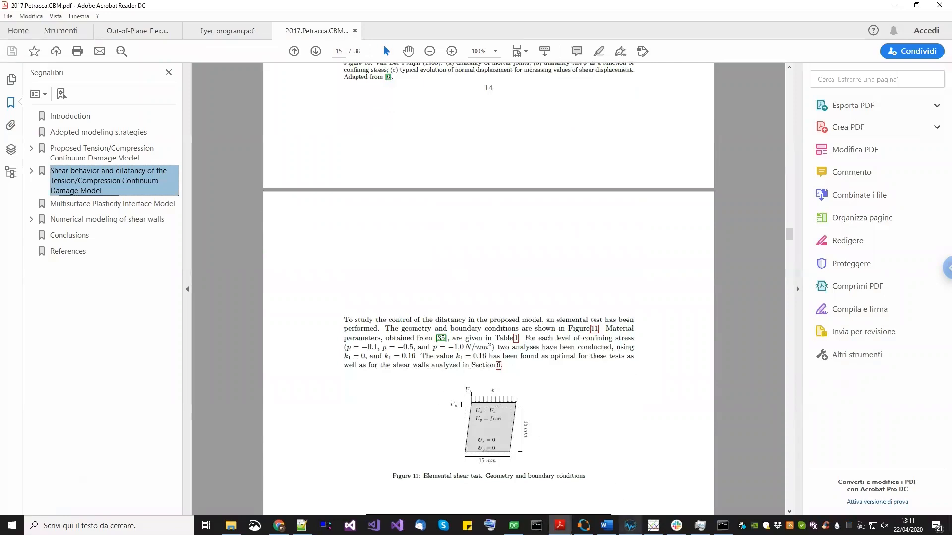
{"action": "scroll", "coordinate": [493, 422], "scroll_direction": "down", "scroll_amount": 1}
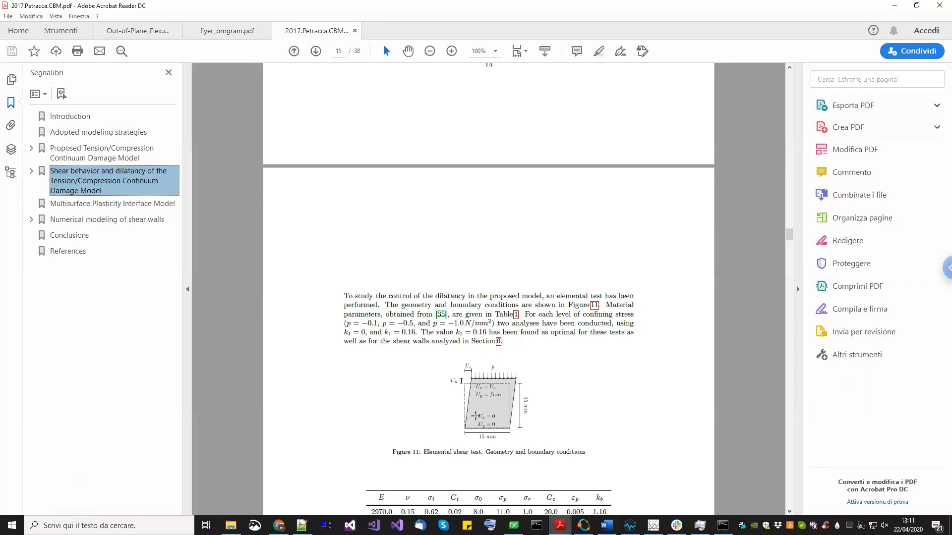
{"action": "scroll", "coordinate": [479, 366], "scroll_direction": "down", "scroll_amount": 3}
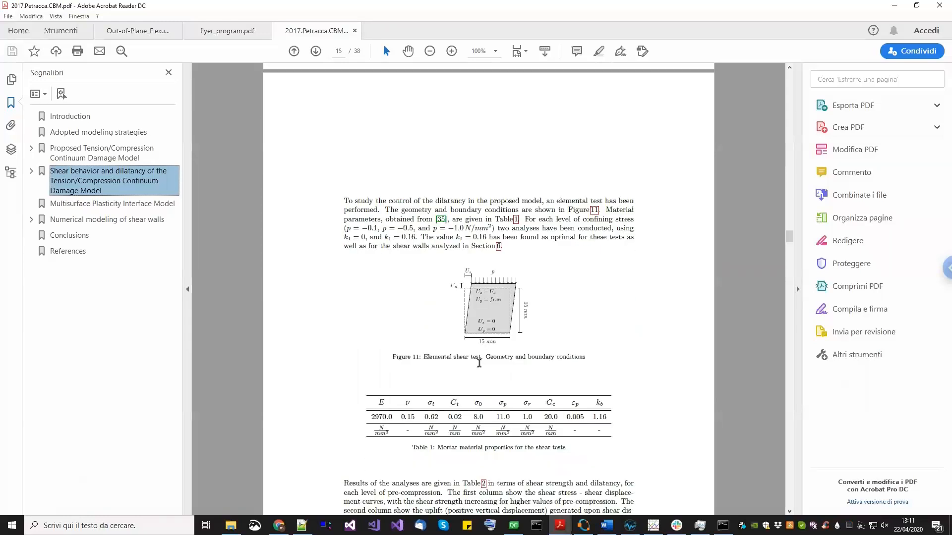
{"action": "scroll", "coordinate": [479, 367], "scroll_direction": "down", "scroll_amount": 10}
{"action": "scroll", "coordinate": [476, 372], "scroll_direction": "down", "scroll_amount": 12}
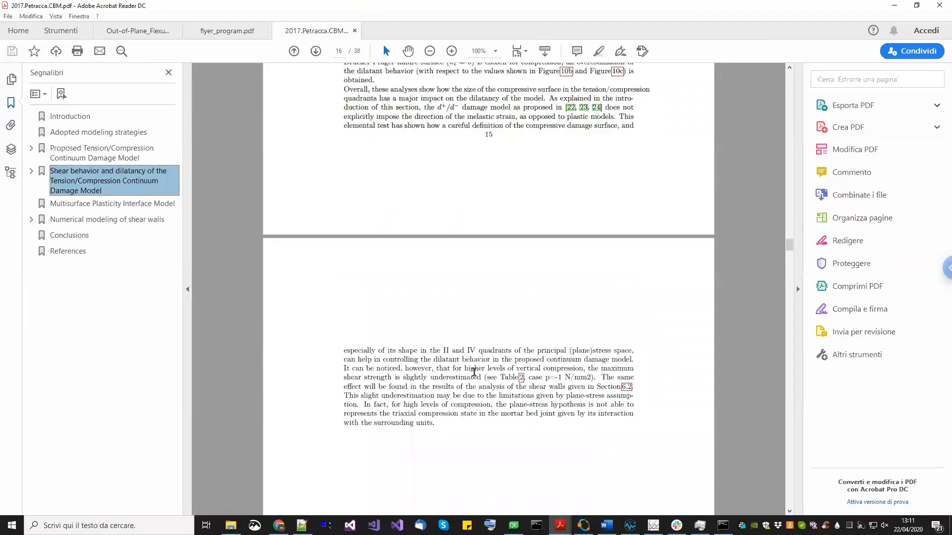
{"action": "scroll", "coordinate": [474, 377], "scroll_direction": "down", "scroll_amount": 9}
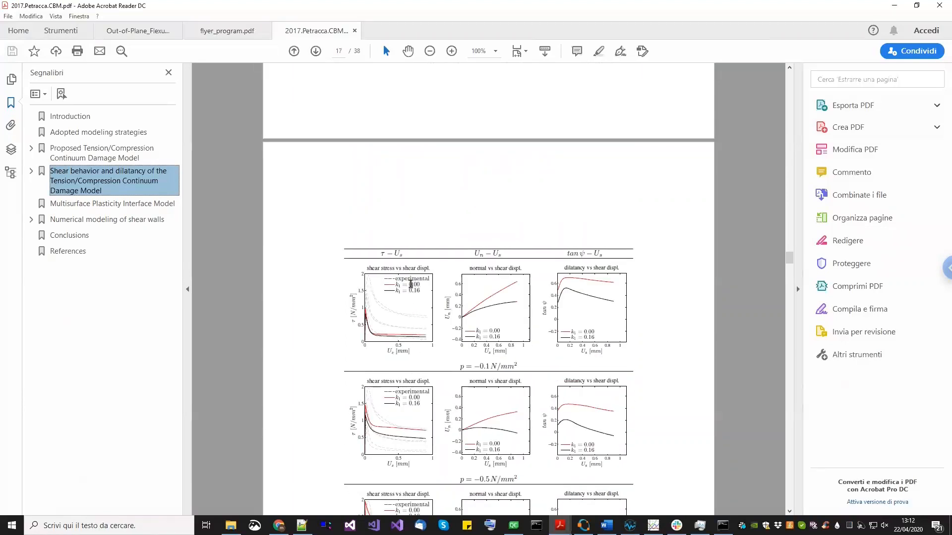
{"action": "left_click_drag", "start_coordinate": [409, 290], "coordinate": [420, 290]}
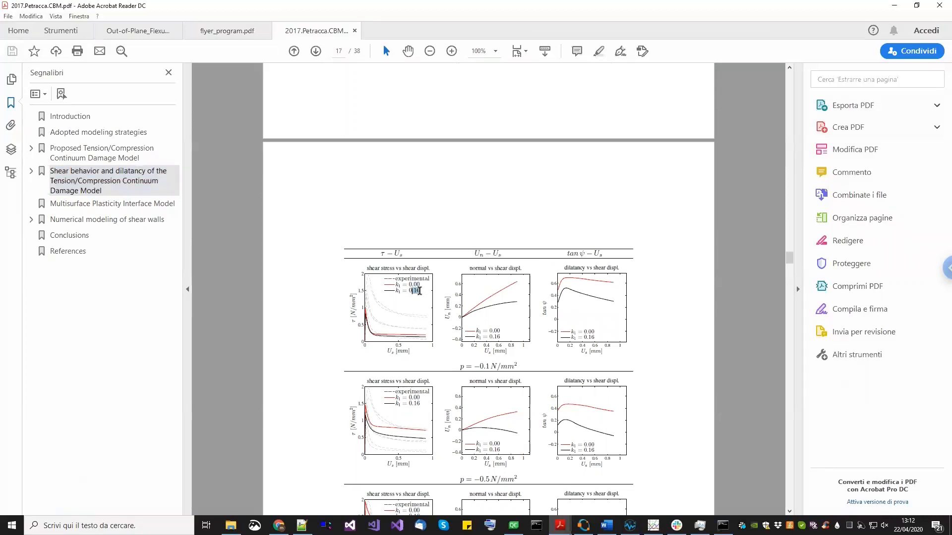
{"action": "scroll", "coordinate": [495, 303], "scroll_direction": "down", "scroll_amount": 3}
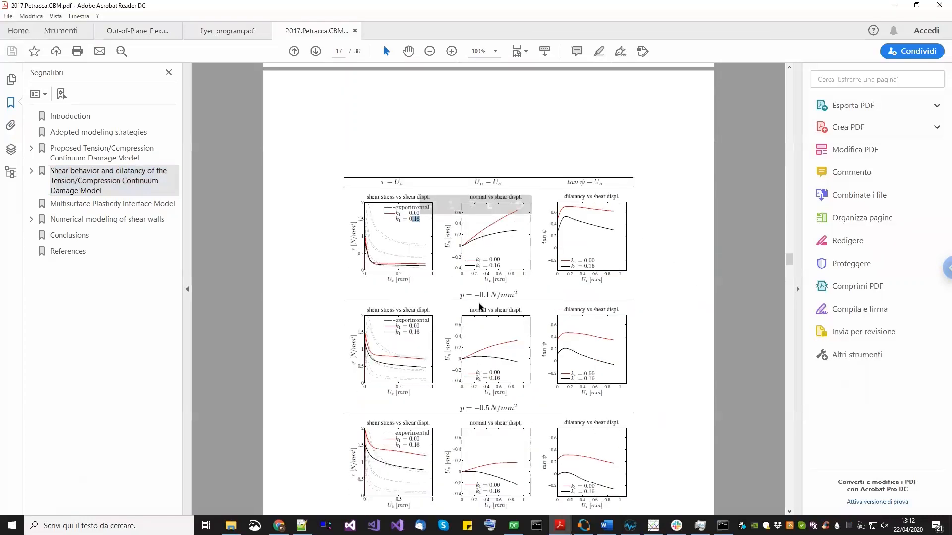
{"action": "scroll", "coordinate": [465, 321], "scroll_direction": "down", "scroll_amount": 1}
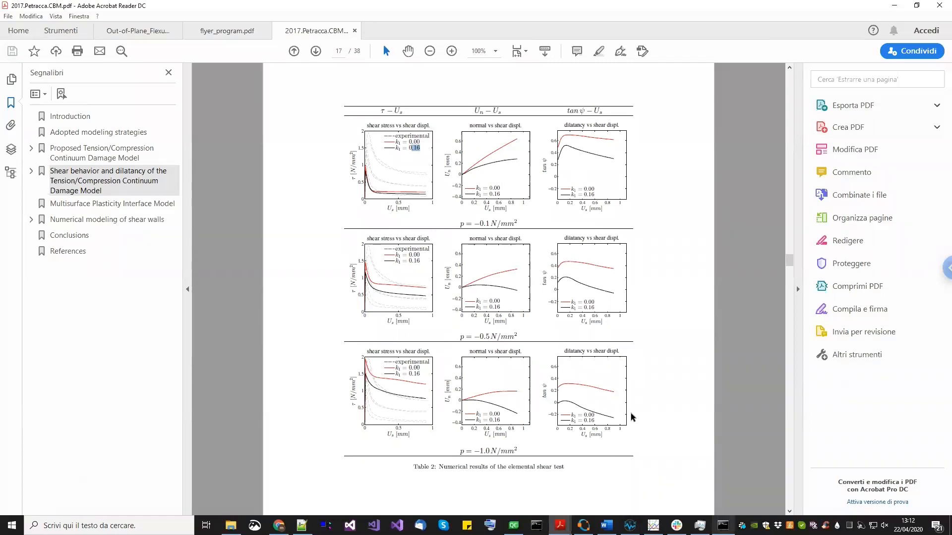
{"action": "scroll", "coordinate": [524, 392], "scroll_direction": "down", "scroll_amount": 1}
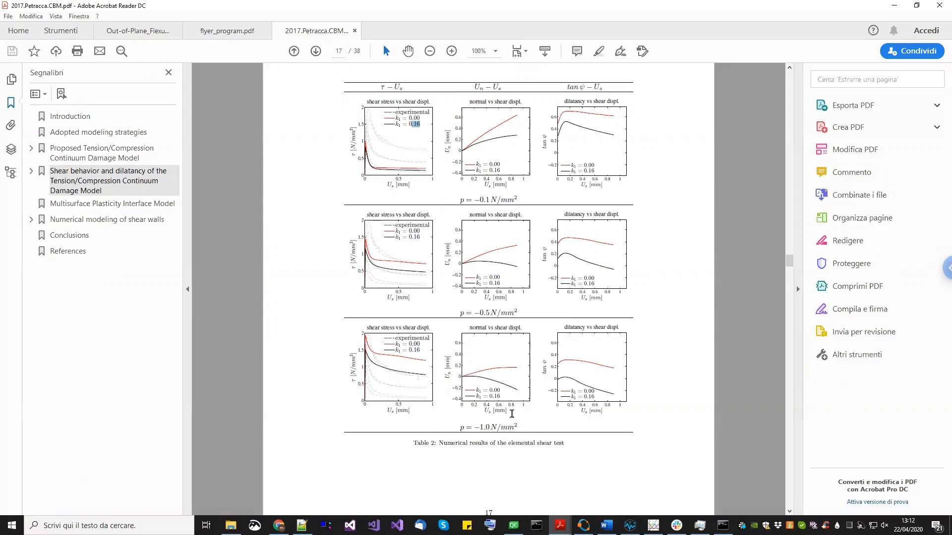
{"action": "scroll", "coordinate": [582, 414], "scroll_direction": "down", "scroll_amount": 4}
{"action": "scroll", "coordinate": [582, 414], "scroll_direction": "down", "scroll_amount": 4}
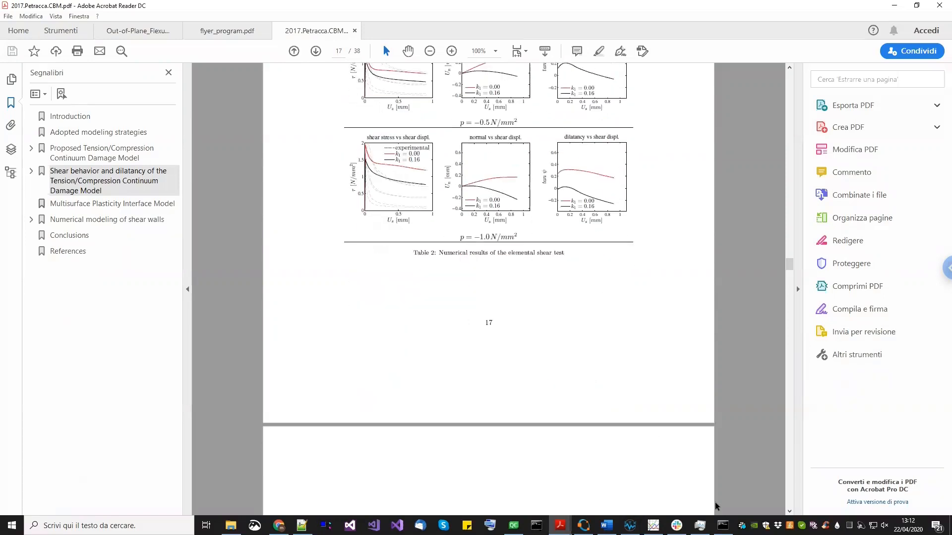
- Close the finished analysis console and return to the STKO Post Processor
{"action": "left_click", "coordinate": [723, 526]}
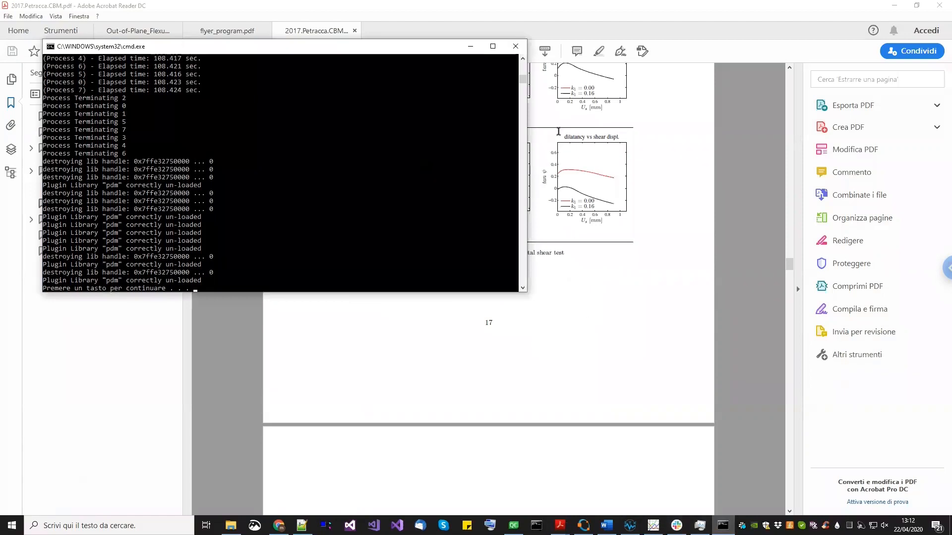
{"action": "left_click", "coordinate": [515, 46]}
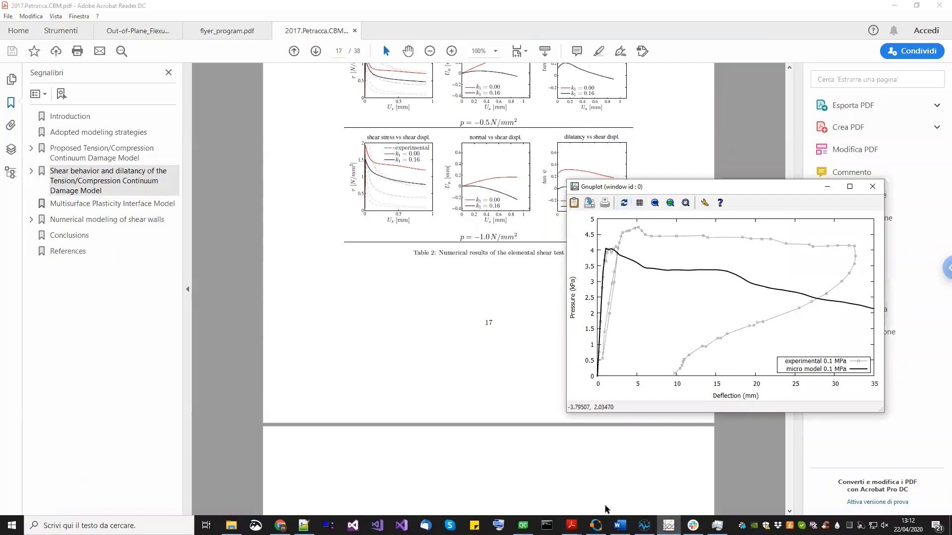
{"action": "left_click", "coordinate": [644, 525]}
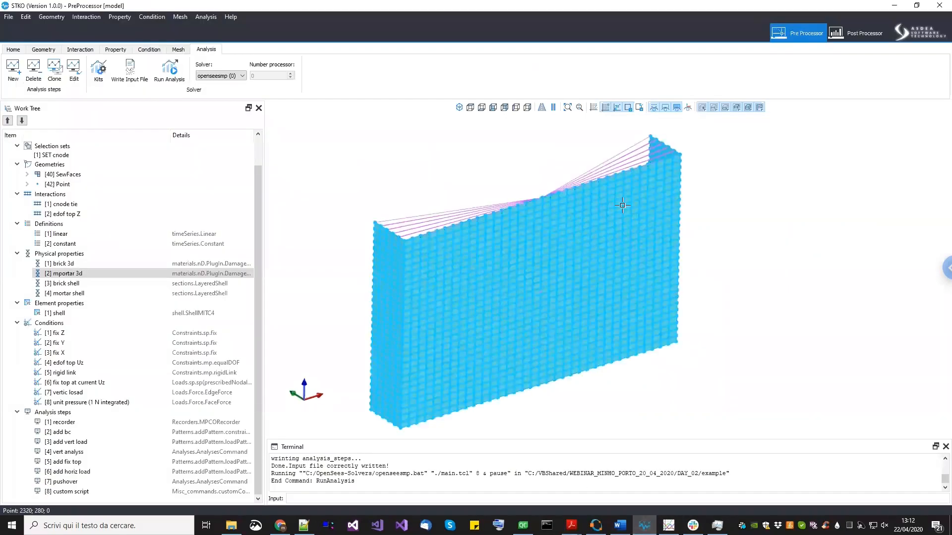
{"action": "left_click", "coordinate": [836, 38]}
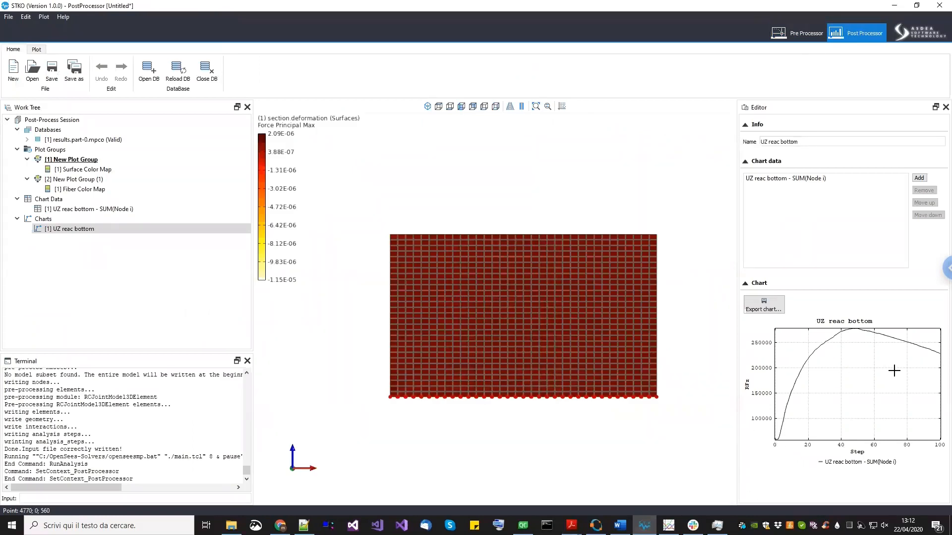
- Reload the results.part-0.mpco database and reselect the UZ reac bottom chart
{"action": "middle_click_drag", "start_coordinate": [498, 327], "coordinate": [476, 336]}
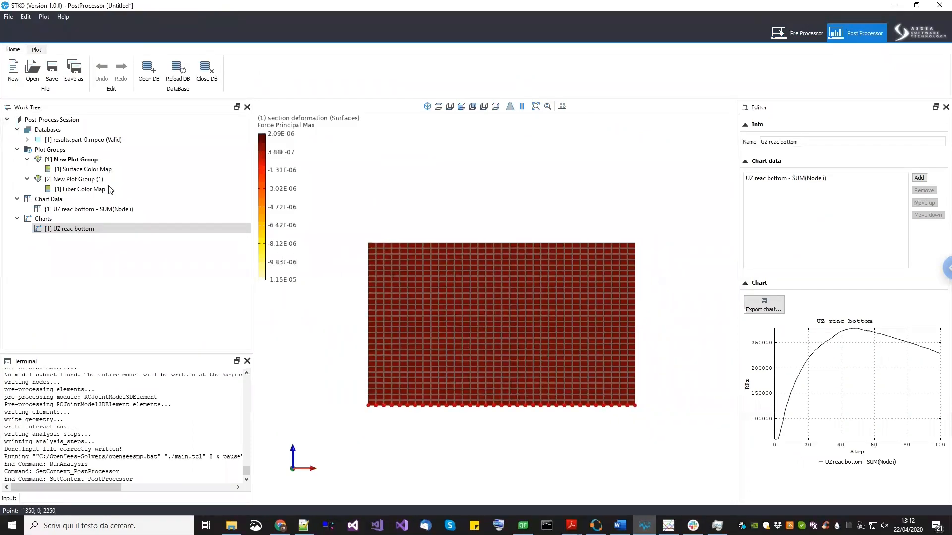
{"action": "left_click", "coordinate": [70, 210]}
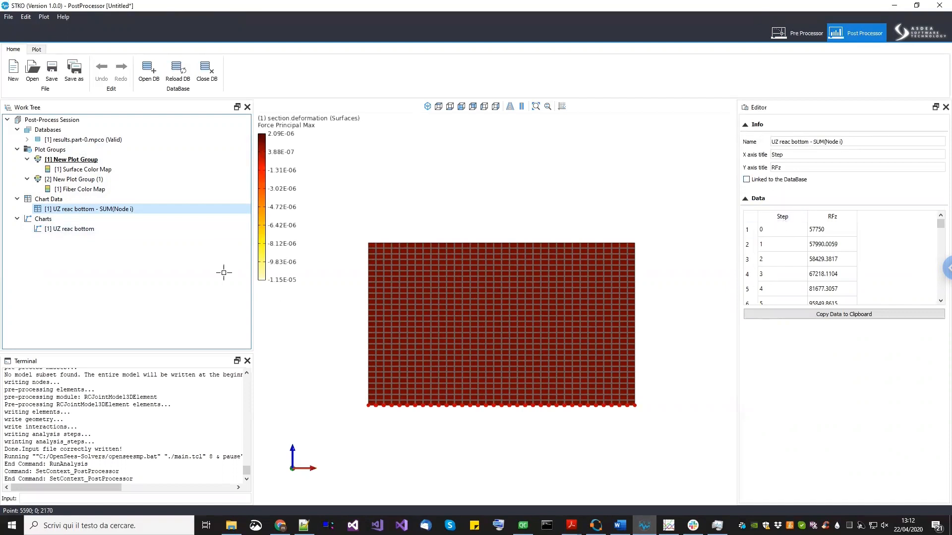
{"action": "left_click", "coordinate": [110, 141]}
{"action": "right_click", "coordinate": [108, 141]}
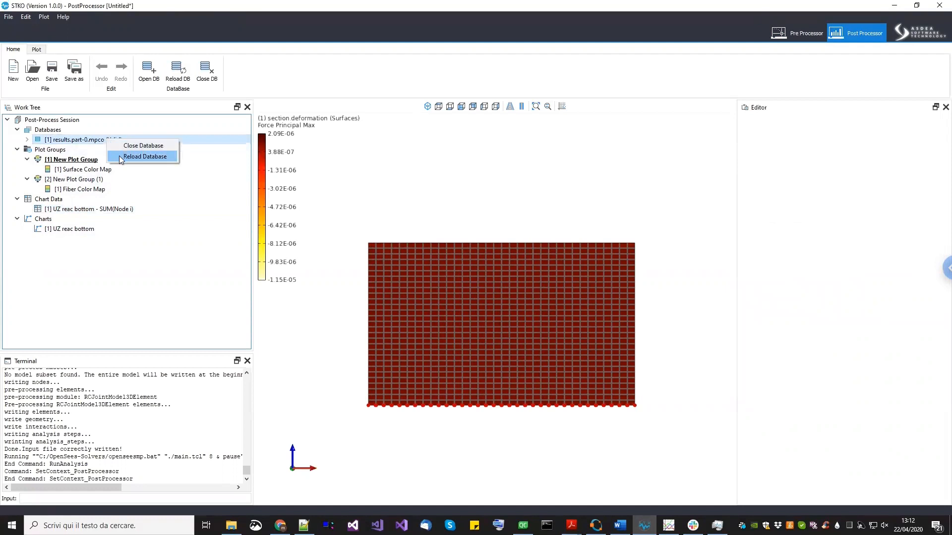
{"action": "left_click", "coordinate": [120, 157]}
{"action": "left_click", "coordinate": [99, 230]}
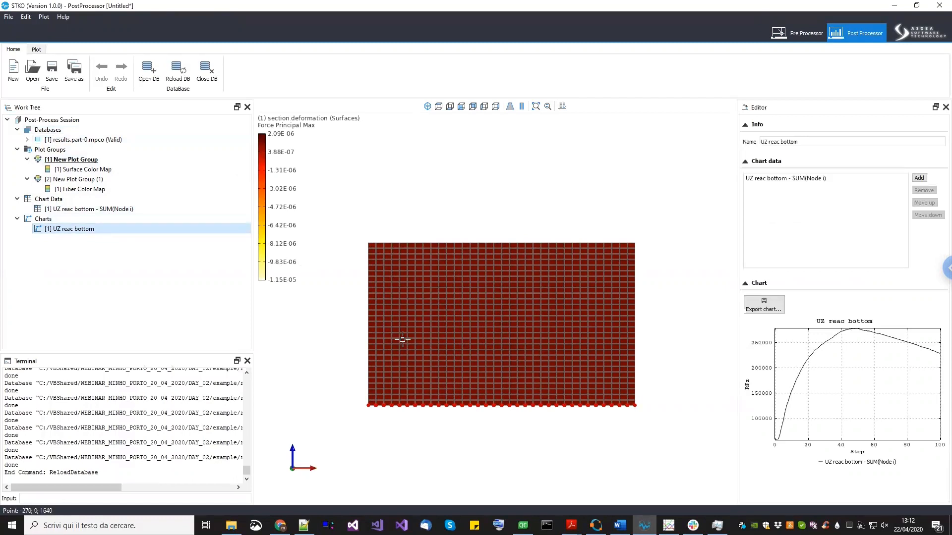
- Start a chart data extraction on nodes, plotting Reaction Force RFz against the time step ID
{"action": "middle_click_drag", "start_coordinate": [404, 340], "coordinate": [404, 331]}
{"action": "right_click", "coordinate": [71, 199]}
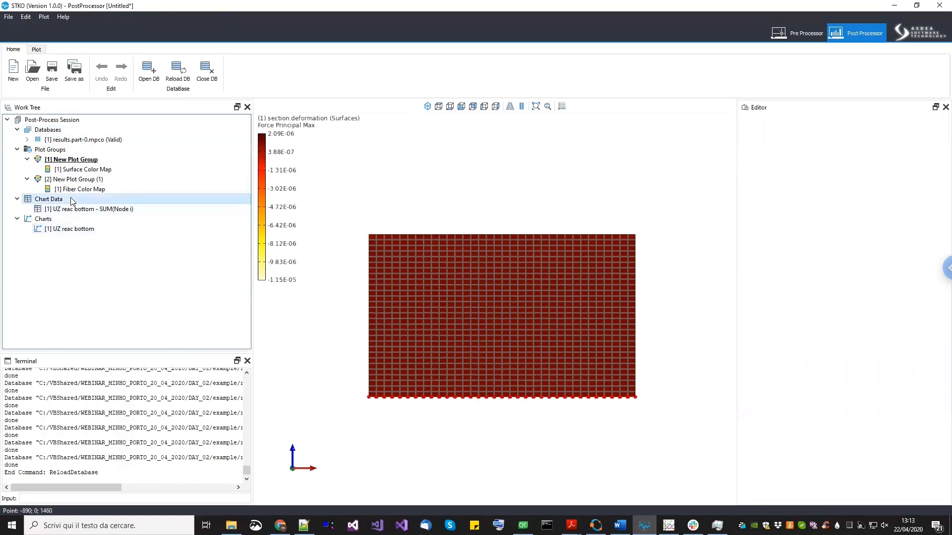
{"action": "left_click", "coordinate": [104, 203]}
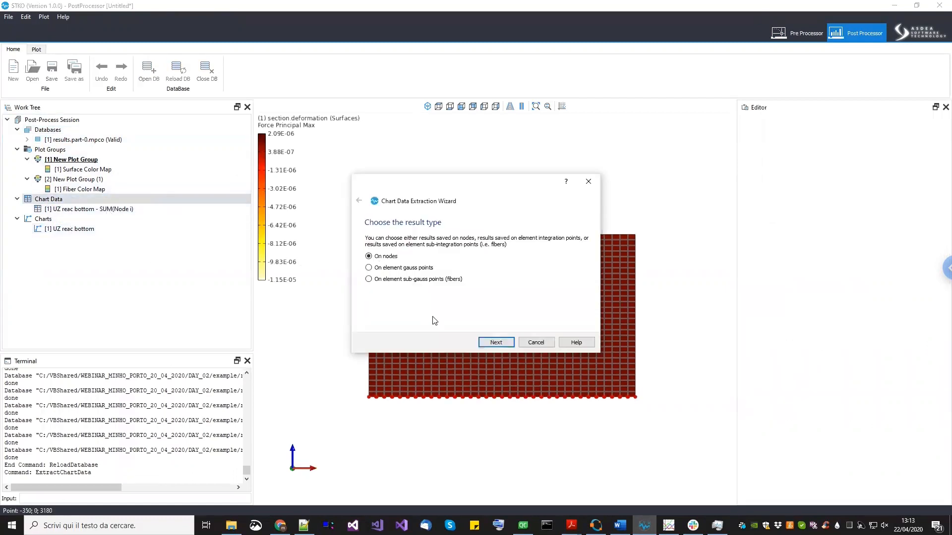
{"action": "left_click", "coordinate": [496, 342]}
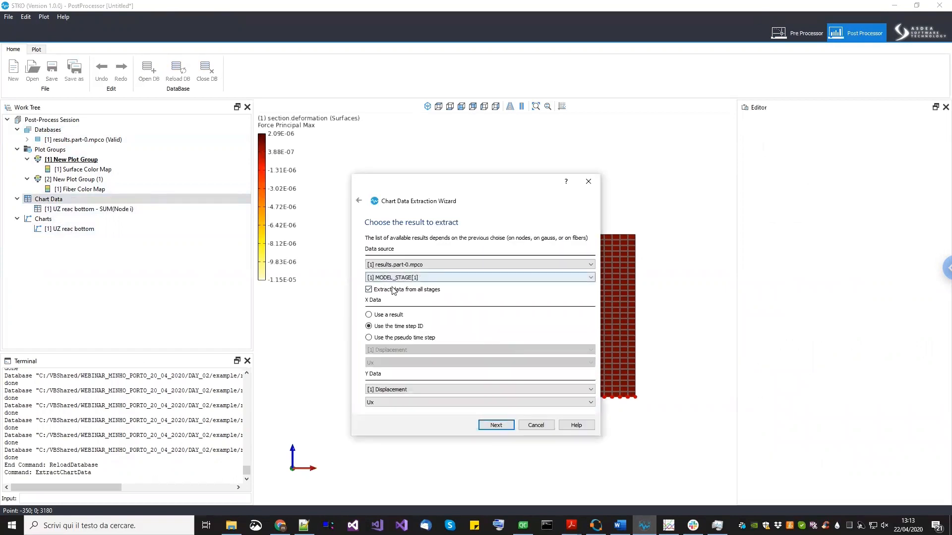
{"action": "left_click", "coordinate": [416, 390]}
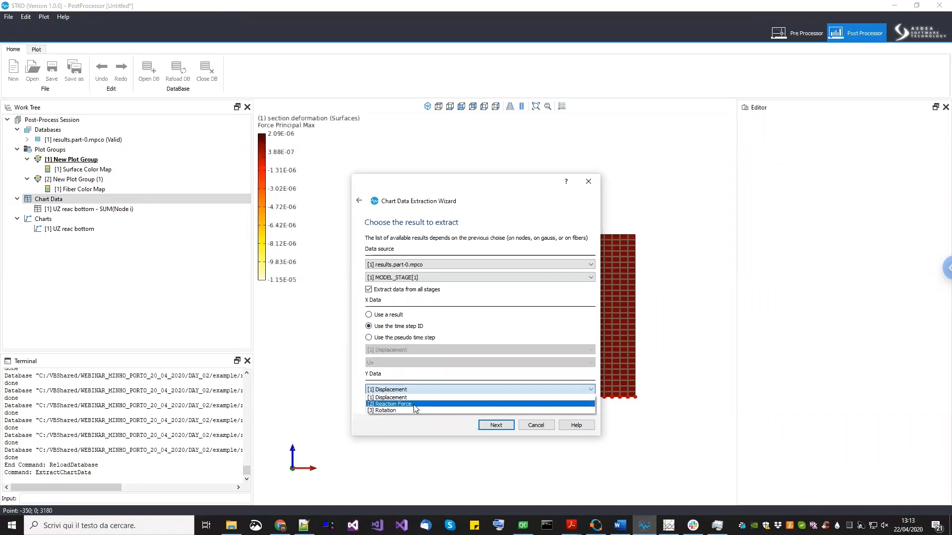
{"action": "left_click", "coordinate": [415, 404]}
{"action": "left_click", "coordinate": [414, 403]}
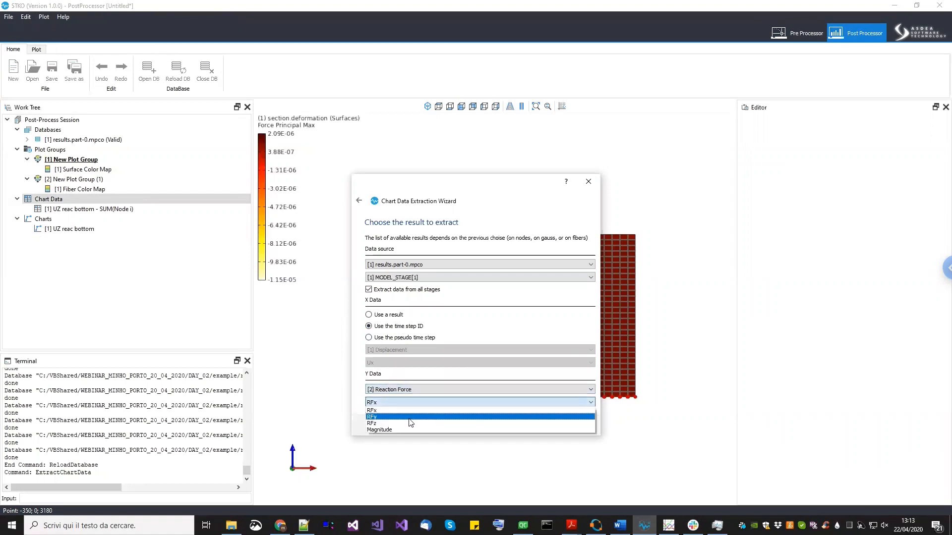
{"action": "left_click", "coordinate": [414, 423]}
{"action": "left_click_drag", "start_coordinate": [446, 198], "coordinate": [250, 187]}
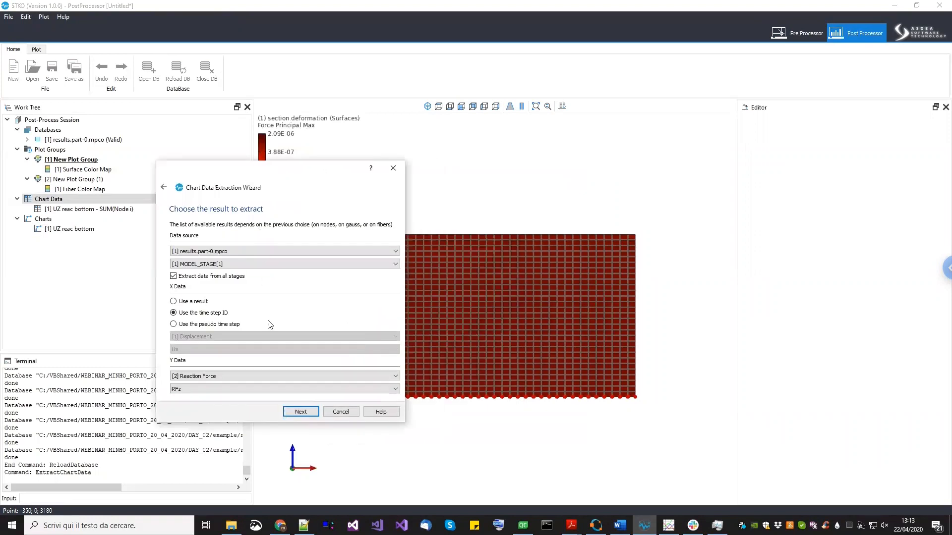
{"action": "left_click", "coordinate": [297, 411]}
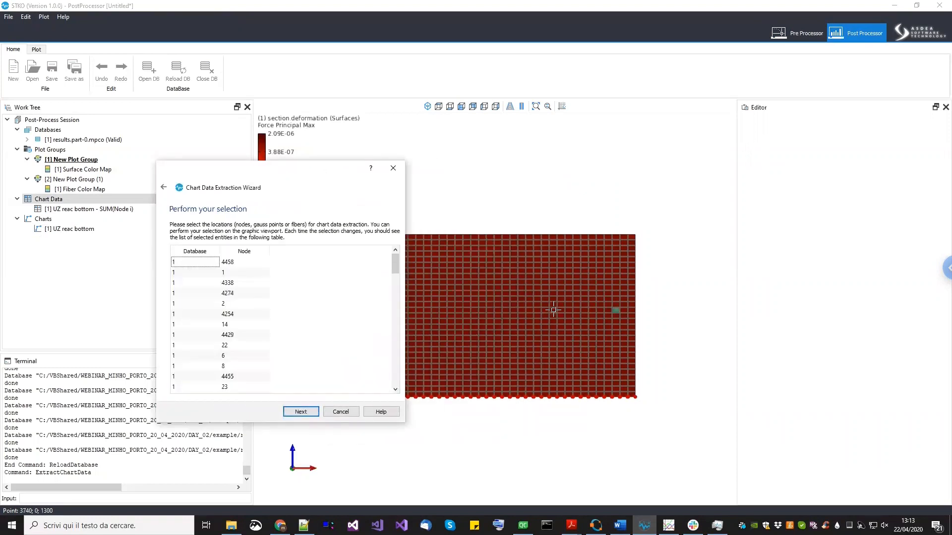
- Name the extracted data UZ reac bottom k1 = 1 without creating a chart, finish, and open the UZ reac bottom chart
{"action": "left_click", "coordinate": [314, 411]}
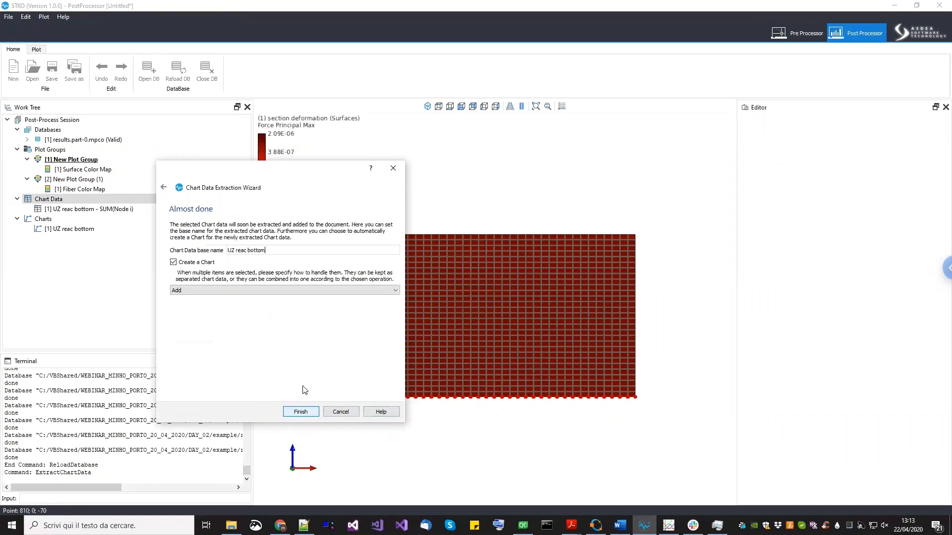
{"action": "left_click", "coordinate": [276, 252]}
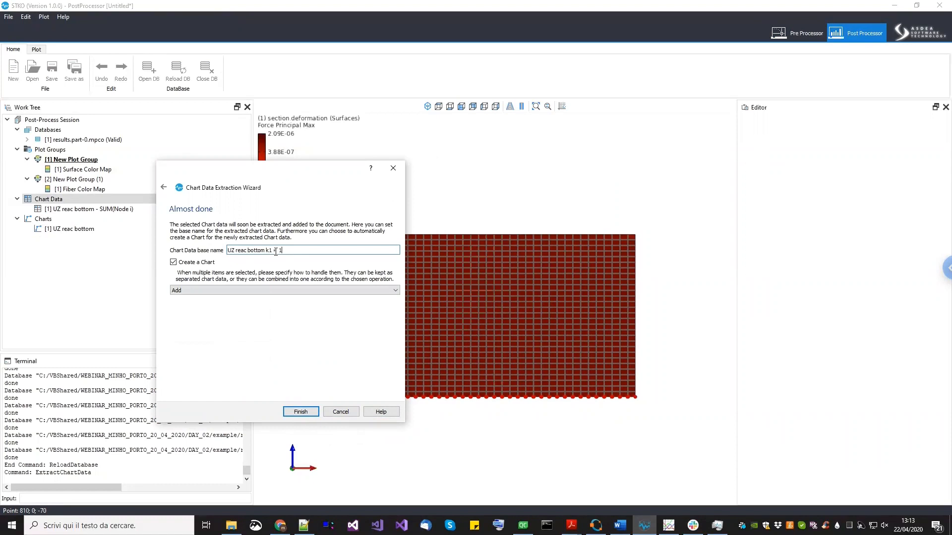
{"action": "left_click", "coordinate": [203, 264]}
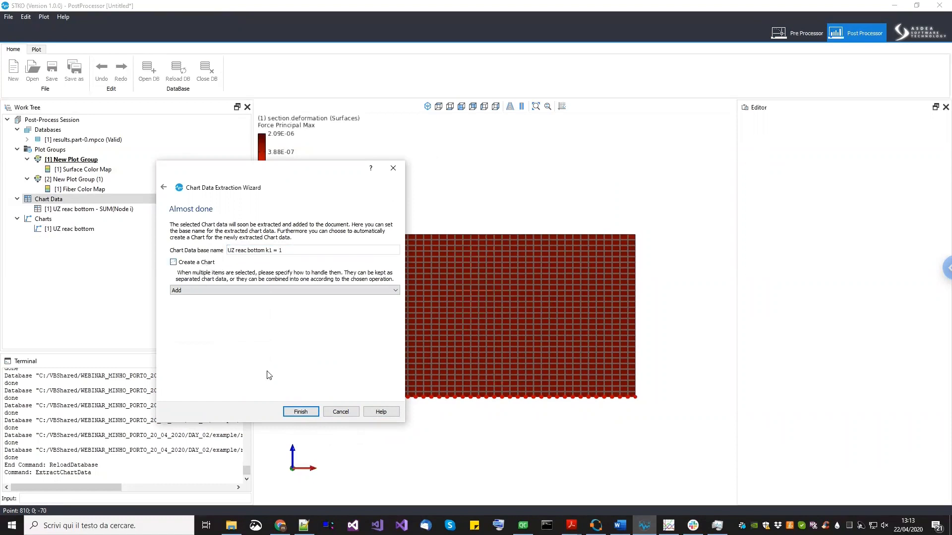
{"action": "left_click", "coordinate": [300, 411]}
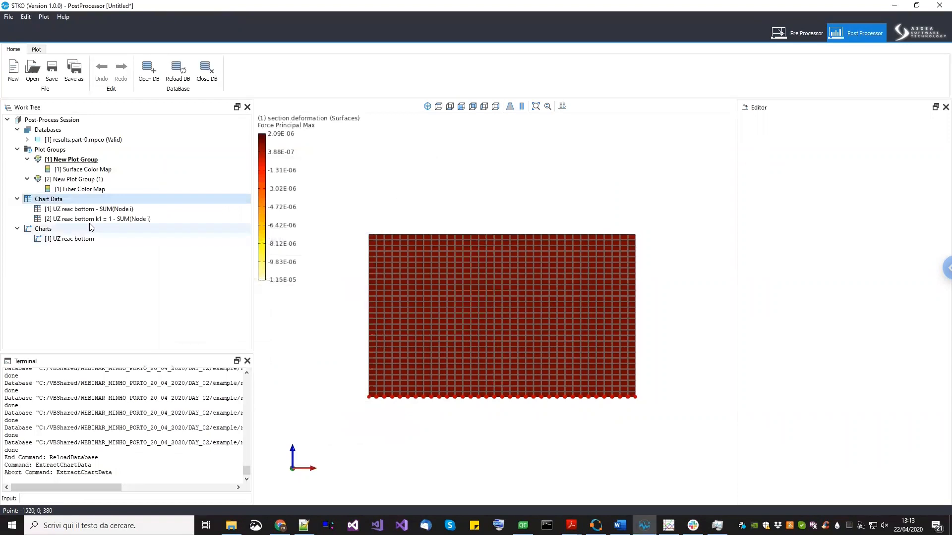
{"action": "left_click", "coordinate": [101, 219]}
{"action": "left_click", "coordinate": [112, 239]}
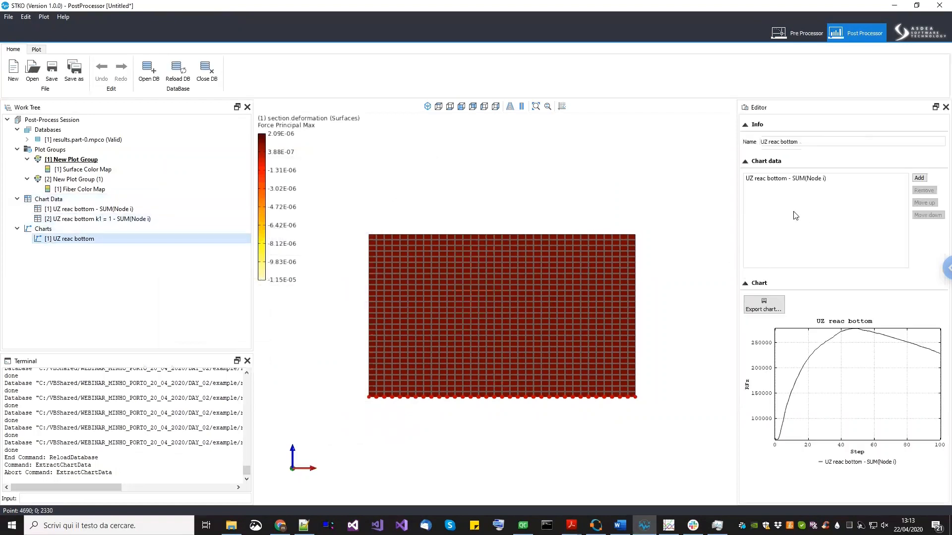
- Add the UZ reac bottom k1 = 1 data series to the UZ reac bottom chart
{"action": "left_click", "coordinate": [918, 178]}
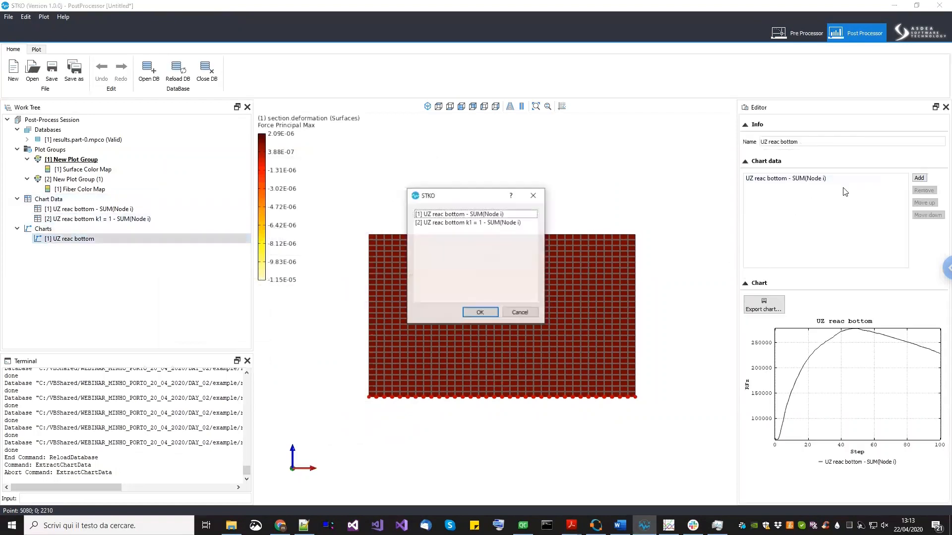
{"action": "left_click", "coordinate": [521, 223]}
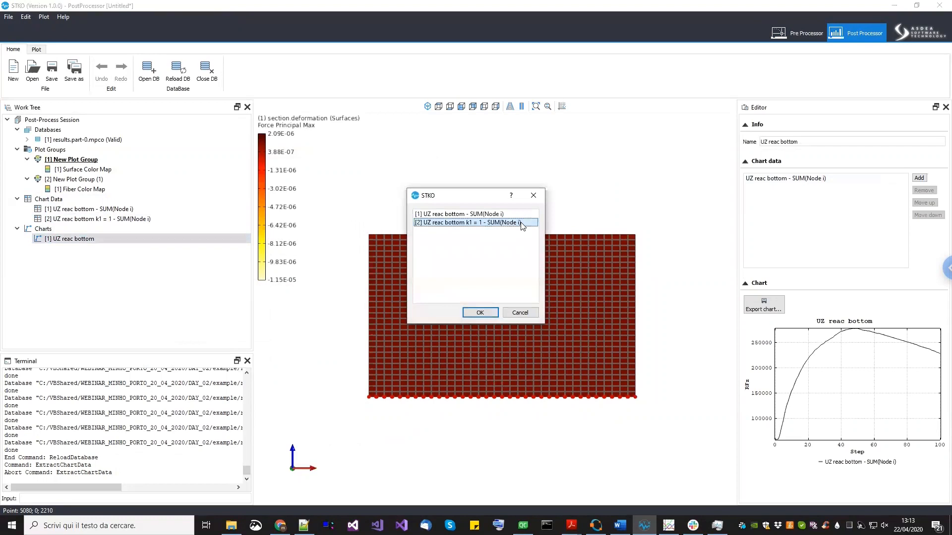
{"action": "left_click", "coordinate": [488, 312]}
- Zoom and pan the chart to compare the initial portions of the two reaction curves
{"action": "left_click_drag", "start_coordinate": [851, 396], "coordinate": [850, 382]}
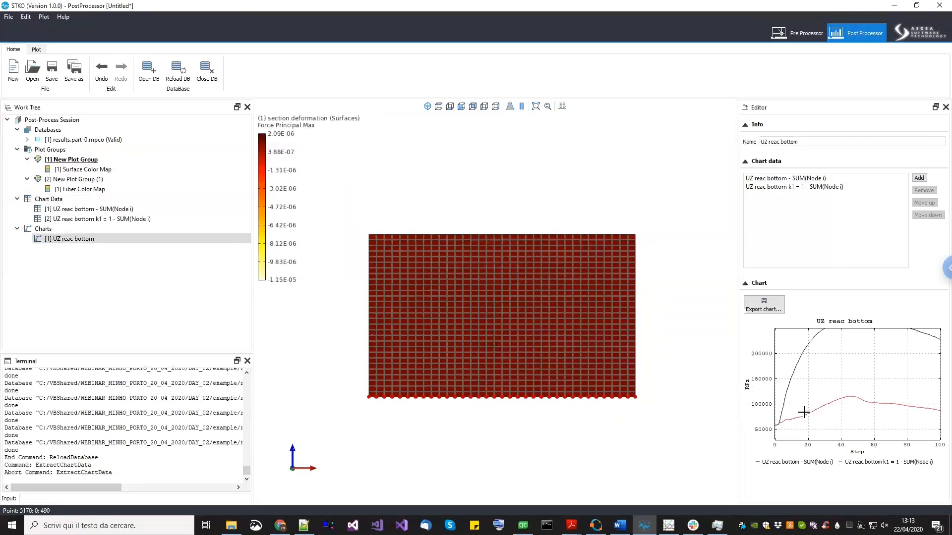
{"action": "left_click_drag", "start_coordinate": [789, 418], "coordinate": [870, 365]}
{"action": "scroll", "coordinate": [848, 402], "scroll_direction": "up", "scroll_amount": 4}
{"action": "scroll", "coordinate": [846, 391], "scroll_direction": "up", "scroll_amount": 2}
{"action": "scroll", "coordinate": [828, 412], "scroll_direction": "up", "scroll_amount": 1}
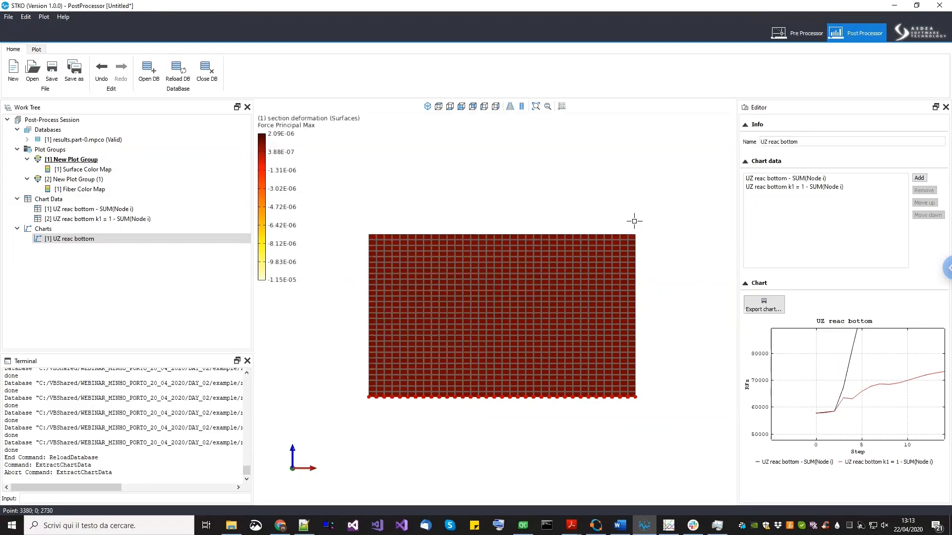
{"action": "scroll", "coordinate": [841, 377], "scroll_direction": "up", "scroll_amount": 2}
{"action": "left_click_drag", "start_coordinate": [841, 377], "coordinate": [788, 405]}
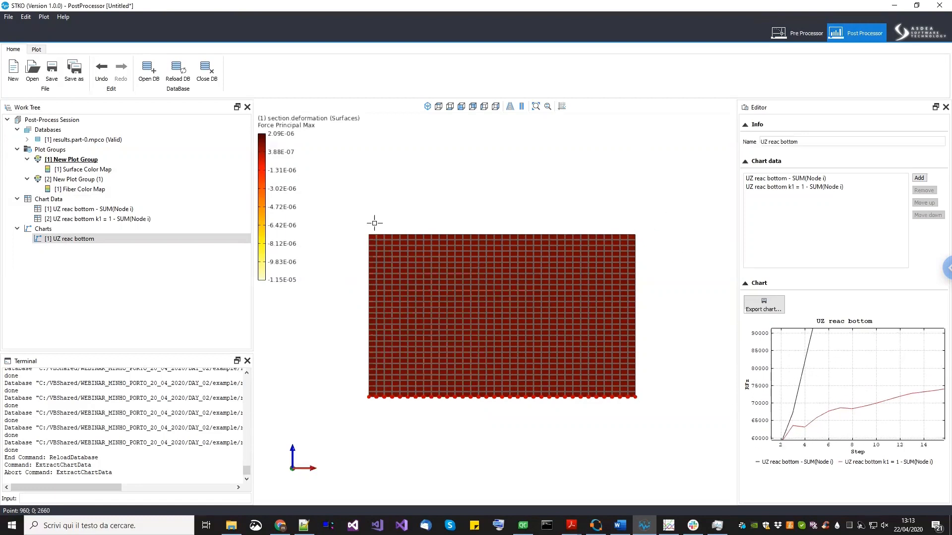
{"action": "scroll", "coordinate": [845, 375], "scroll_direction": "up", "scroll_amount": 1}
{"action": "scroll", "coordinate": [845, 375], "scroll_direction": "down", "scroll_amount": 10}
{"action": "left_click_drag", "start_coordinate": [860, 382], "coordinate": [841, 390]}
{"action": "scroll", "coordinate": [809, 423], "scroll_direction": "down", "scroll_amount": 1}
{"action": "scroll", "coordinate": [810, 423], "scroll_direction": "down", "scroll_amount": 4}
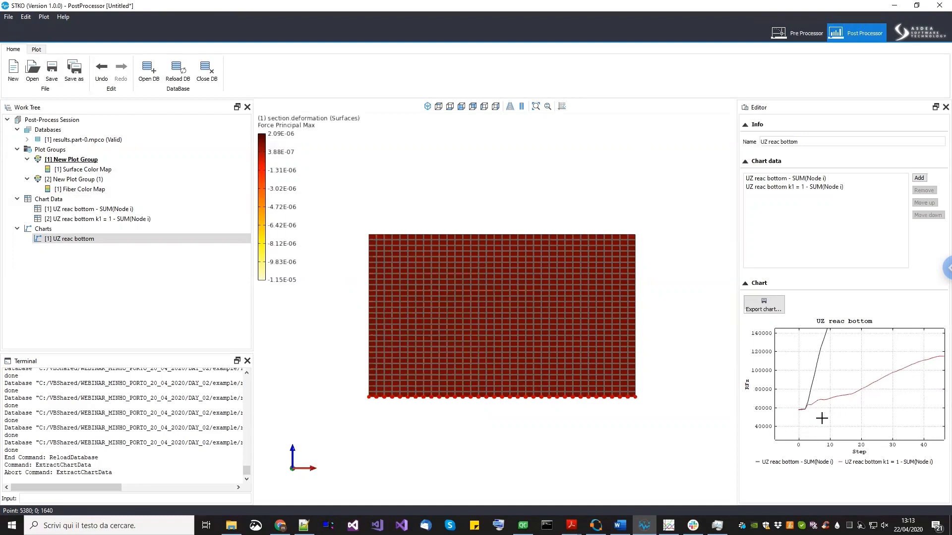
{"action": "scroll", "coordinate": [828, 404], "scroll_direction": "down", "scroll_amount": 3}
{"action": "scroll", "coordinate": [820, 400], "scroll_direction": "down", "scroll_amount": 4}
{"action": "scroll", "coordinate": [850, 378], "scroll_direction": "down", "scroll_amount": 2}
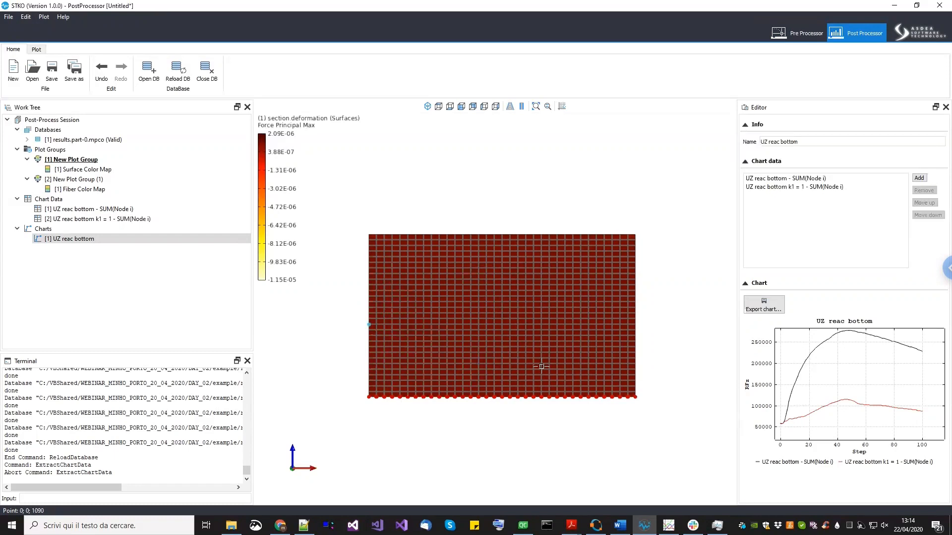
{"action": "middle_click_drag", "start_coordinate": [501, 397], "coordinate": [494, 409]}
{"action": "middle_click_drag", "start_coordinate": [557, 435], "coordinate": [557, 428]}
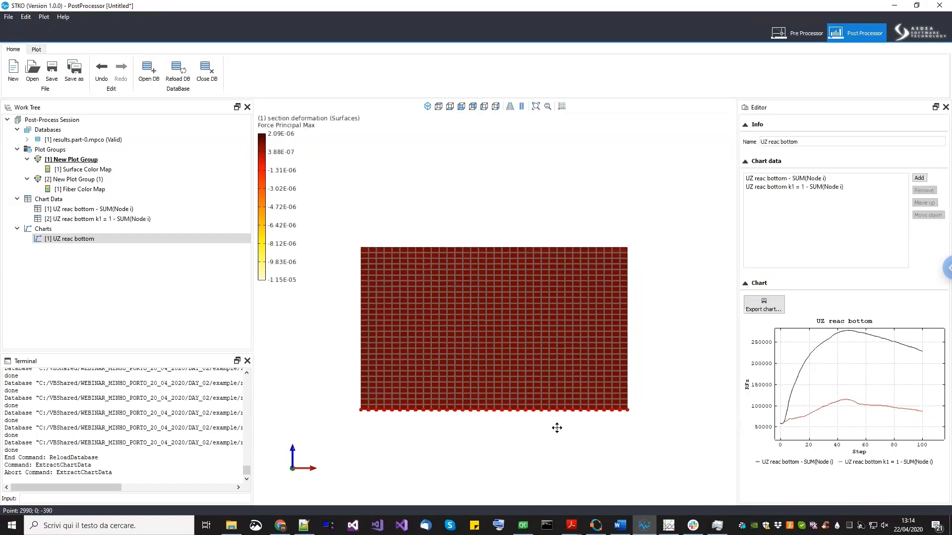
{"action": "scroll", "coordinate": [550, 433], "scroll_direction": "down", "scroll_amount": 2}
{"action": "key", "text": "Escape"}
{"action": "middle_click_drag", "start_coordinate": [548, 437], "coordinate": [546, 443]}
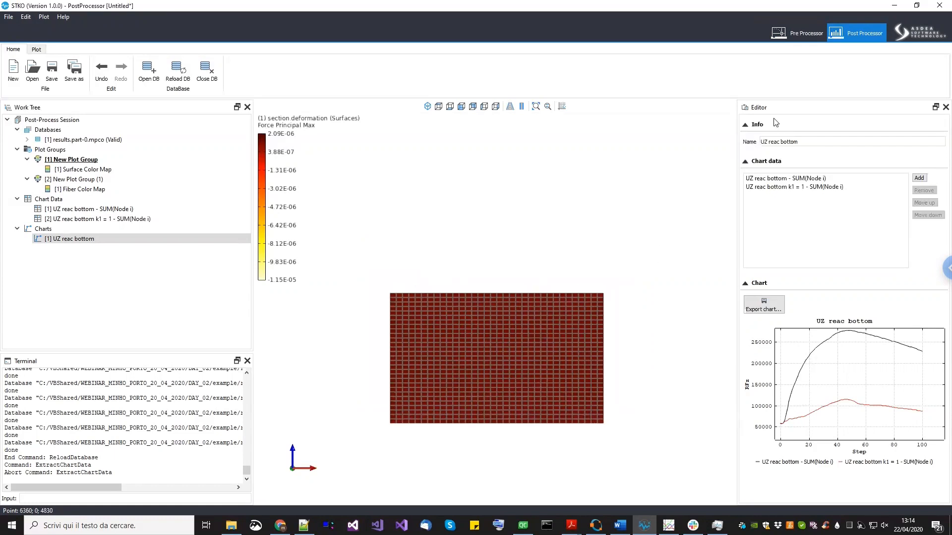
- Switch to the Pre Processor and rotate the view to inspect the wall model
{"action": "left_click", "coordinate": [799, 34]}
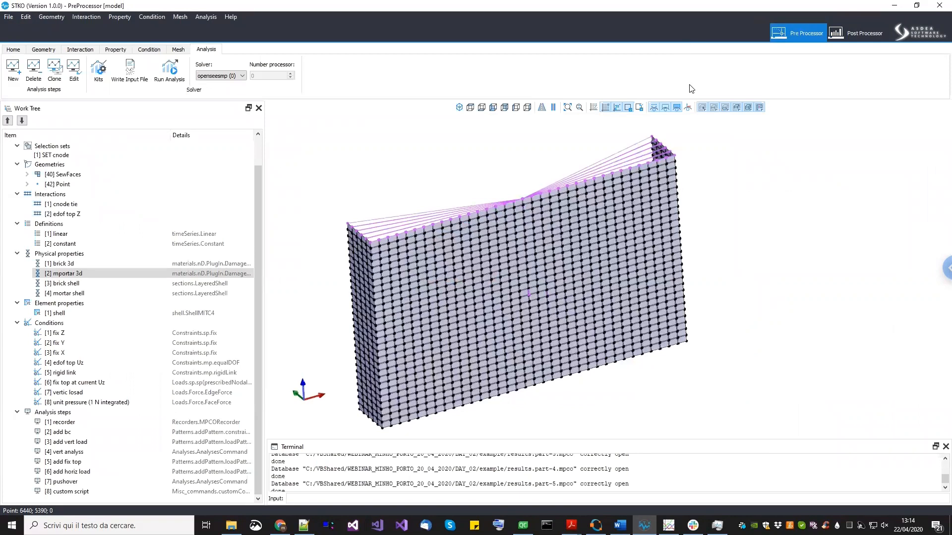
{"action": "left_click", "coordinate": [570, 239]}
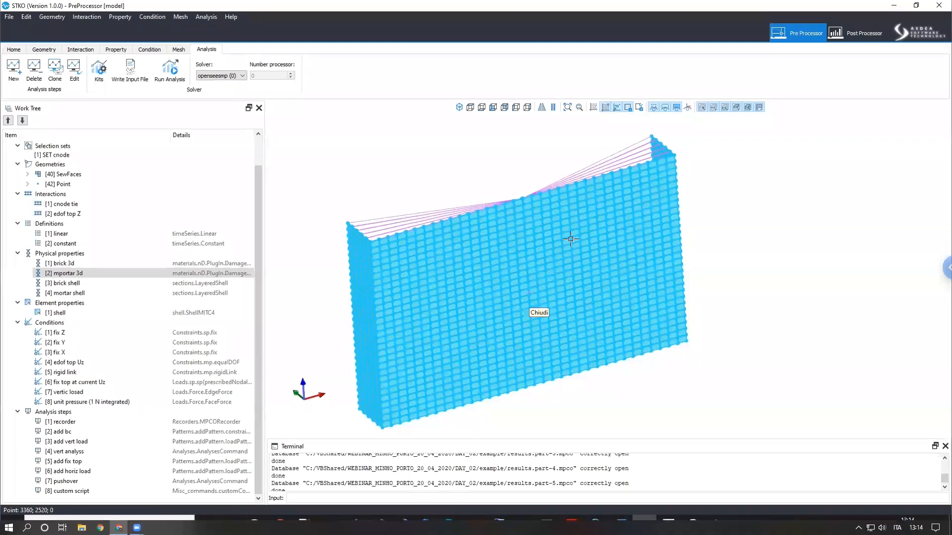
{"action": "middle_click_drag", "start_coordinate": [601, 345], "coordinate": [623, 331]}
{"action": "mouse_move", "coordinate": [607, 296]}
{"action": "middle_mouse_down", "text": "shift"}
{"action": "mouse_move", "coordinate": [646, 309]}
{"action": "mouse_move", "coordinate": [658, 296]}
{"action": "middle_mouse_up", "text": "shift"}
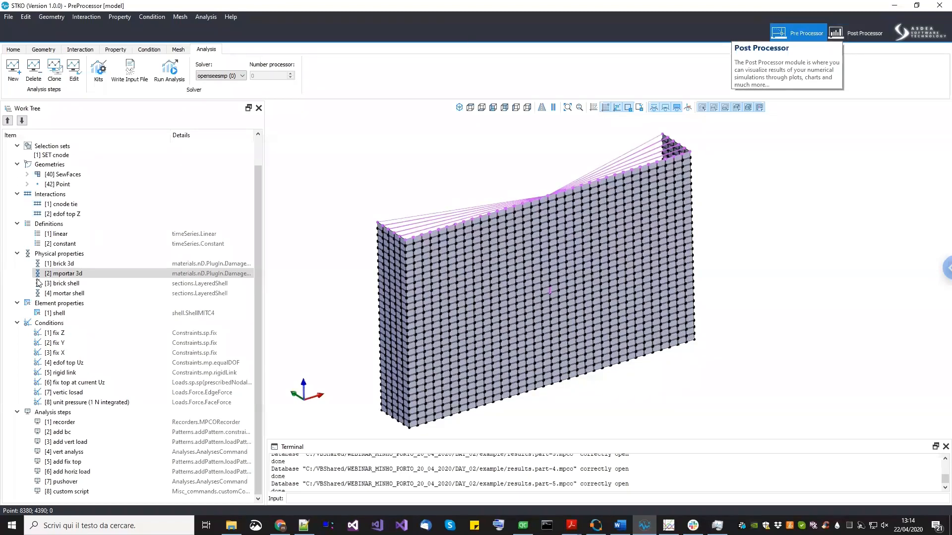
{"action": "middle_click_drag", "start_coordinate": [534, 308], "coordinate": [636, 289]}
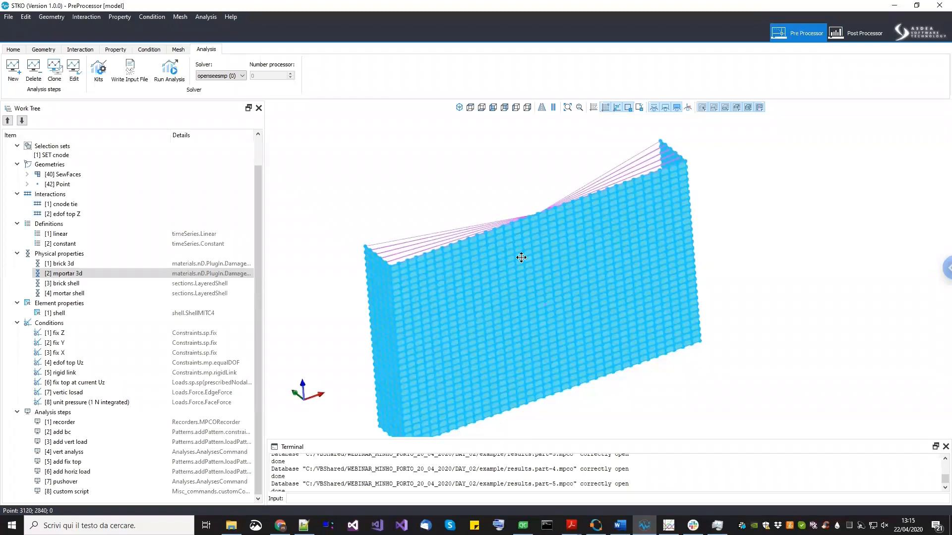
{"action": "middle_click_drag", "start_coordinate": [522, 257], "coordinate": [534, 246]}
{"action": "left_click", "coordinate": [325, 225]}
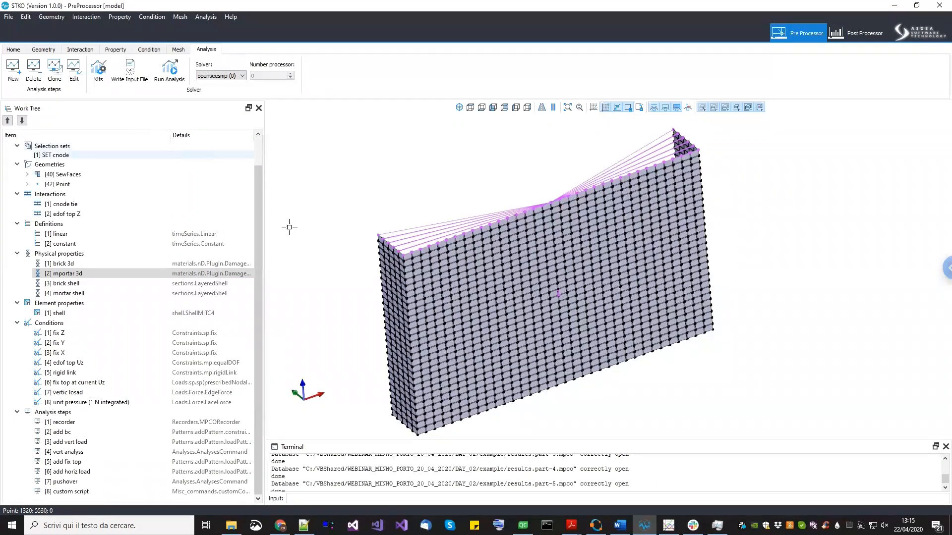
{"action": "middle_click_drag", "start_coordinate": [493, 286], "coordinate": [516, 272]}
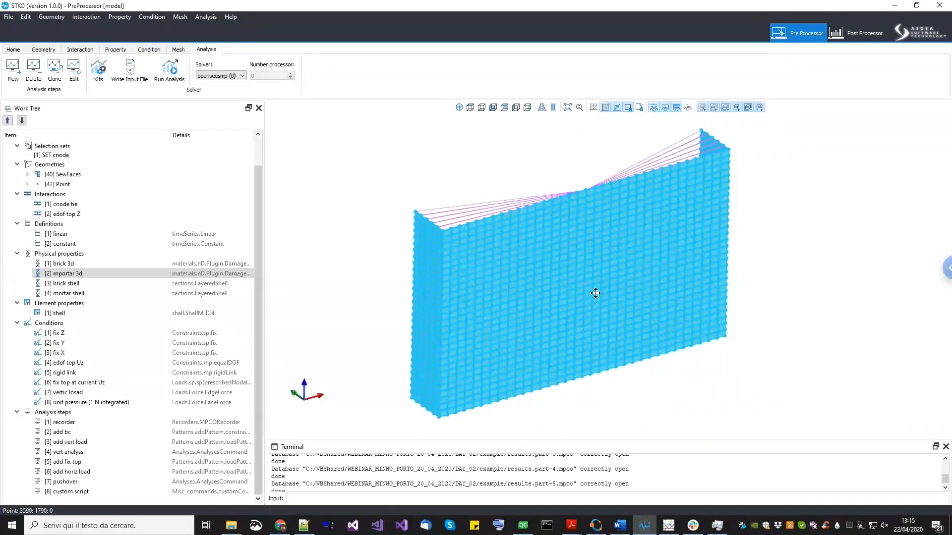
{"action": "middle_click_drag", "start_coordinate": [595, 293], "coordinate": [589, 299]}
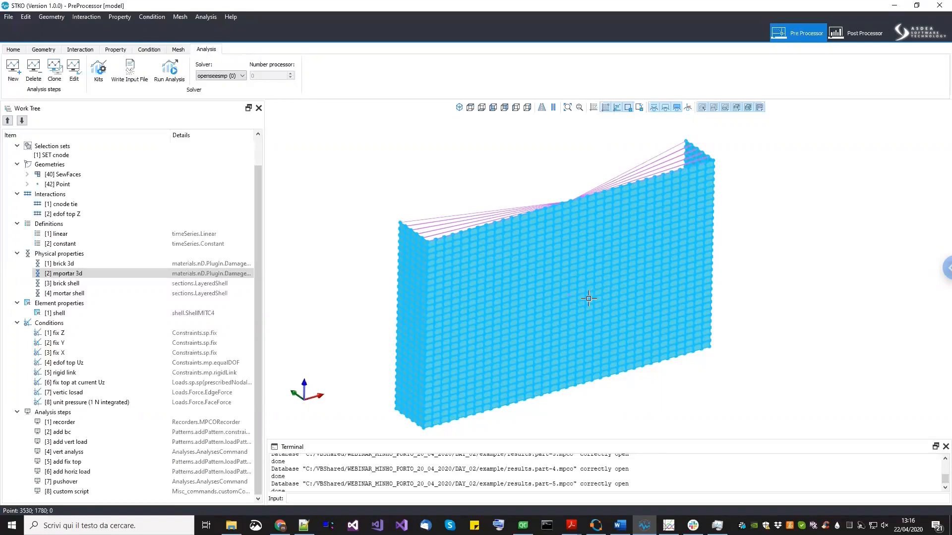
{"action": "middle_click_drag", "start_coordinate": [478, 222], "coordinate": [470, 214]}
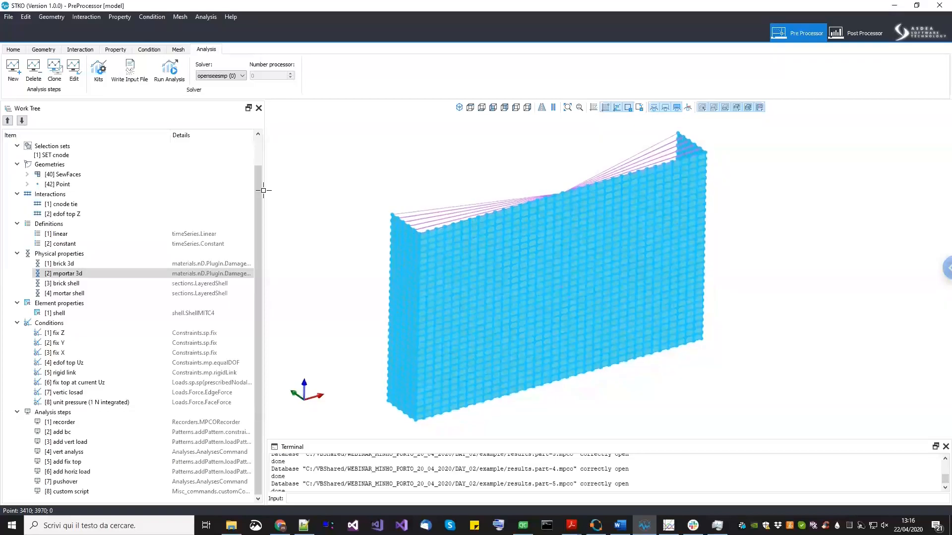
- Save the pre-processor model
{"action": "left_click", "coordinate": [8, 18]}
{"action": "left_click", "coordinate": [15, 49]}
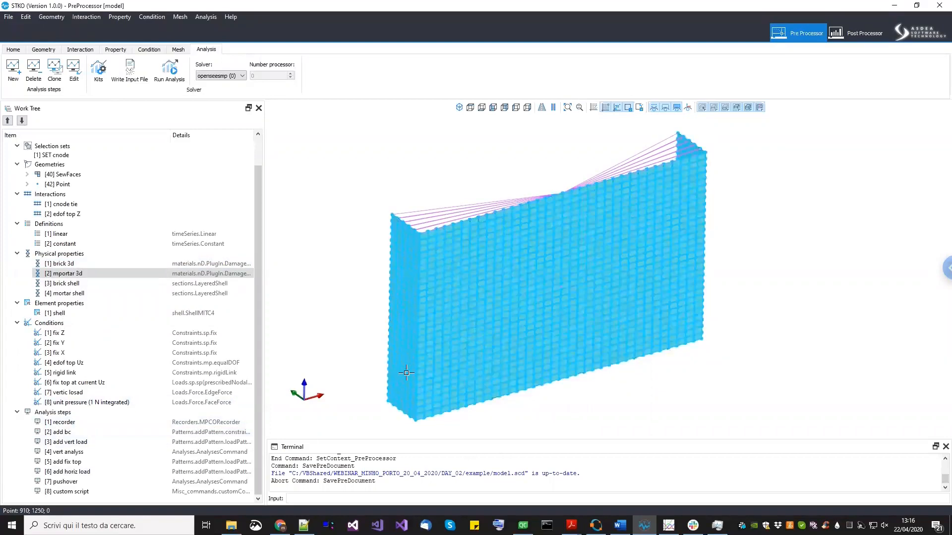
- Zoom in and out on the wall model to examine its lower corner
{"action": "scroll", "coordinate": [407, 372], "scroll_direction": "up", "scroll_amount": 2}
{"action": "scroll", "coordinate": [619, 357], "scroll_direction": "down", "scroll_amount": 2}
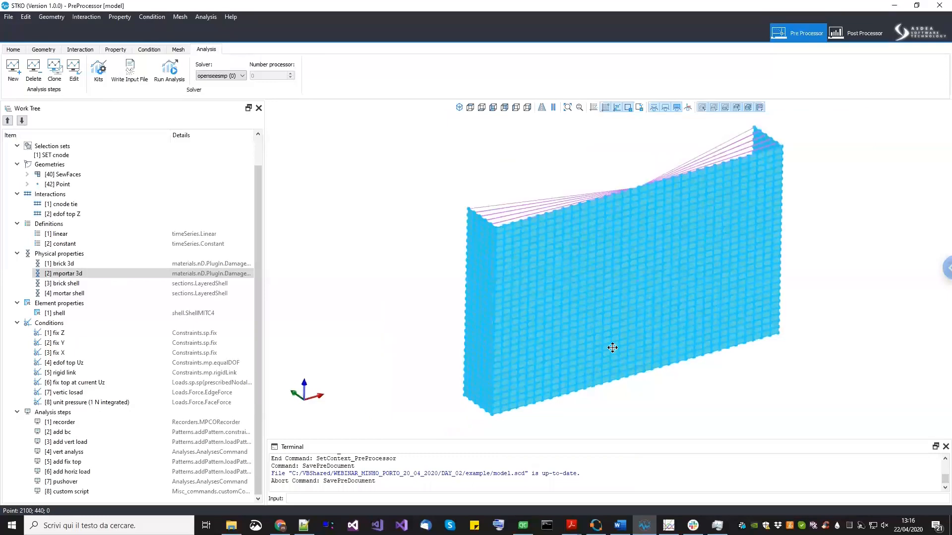
{"action": "scroll", "coordinate": [489, 417], "scroll_direction": "up", "scroll_amount": 1}
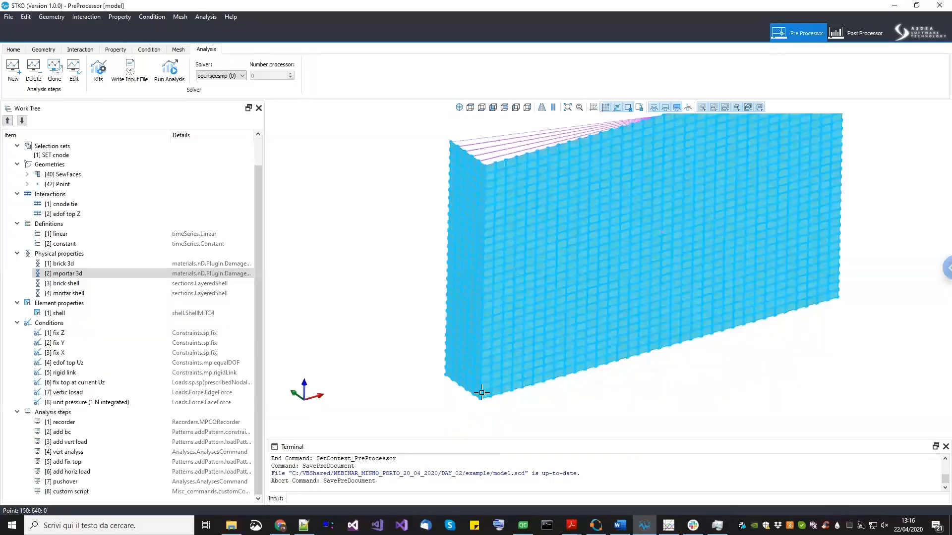
{"action": "scroll", "coordinate": [481, 393], "scroll_direction": "up", "scroll_amount": 2}
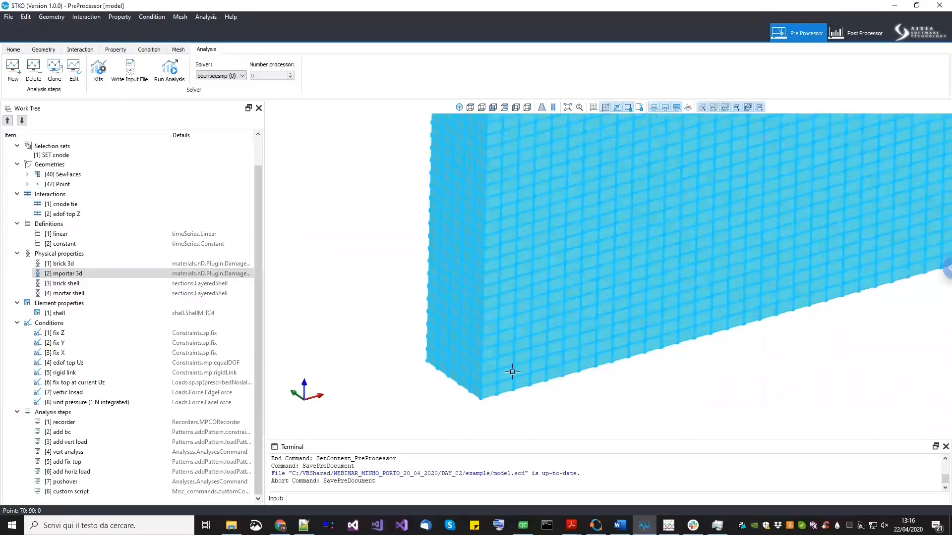
{"action": "scroll", "coordinate": [510, 382], "scroll_direction": "down", "scroll_amount": 1}
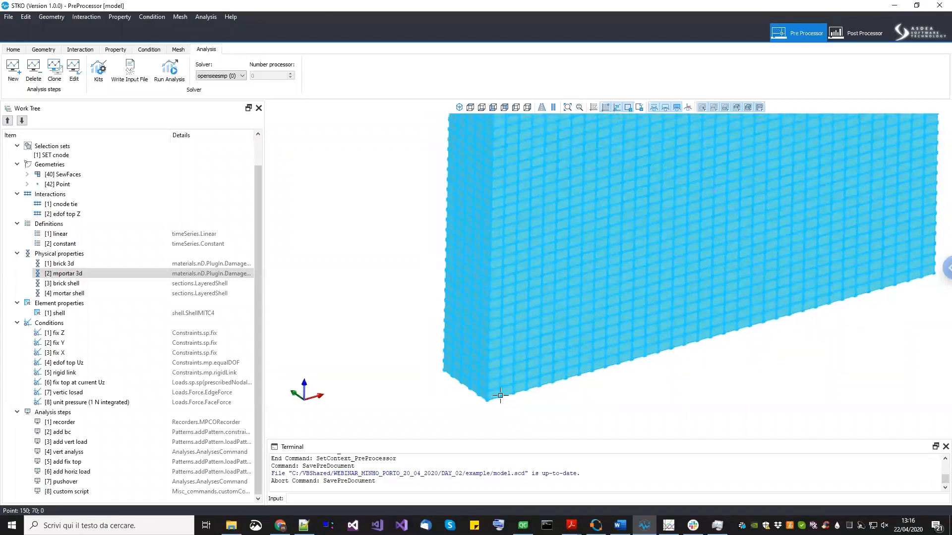
{"action": "scroll", "coordinate": [545, 394], "scroll_direction": "down", "scroll_amount": 1}
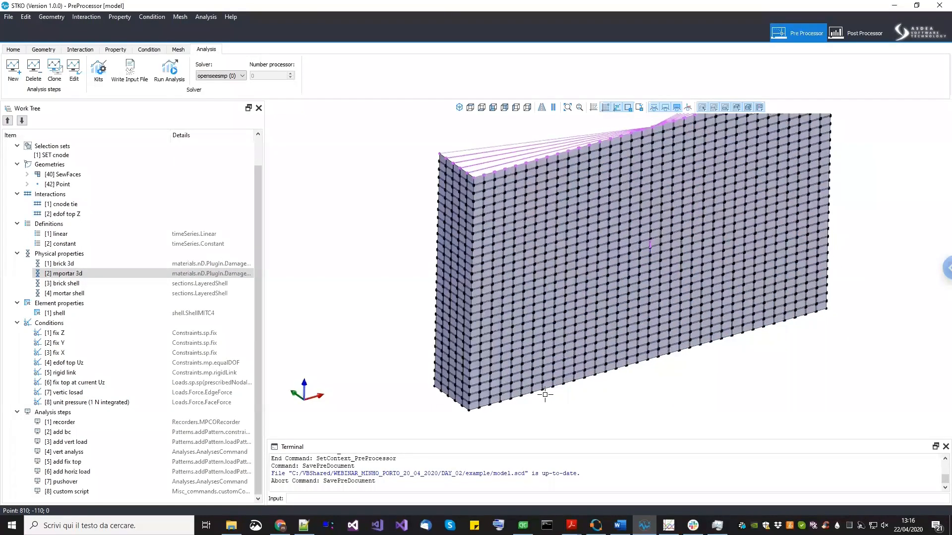
{"action": "middle_click_drag", "start_coordinate": [597, 395], "coordinate": [564, 404]}
{"action": "scroll", "coordinate": [584, 398], "scroll_direction": "down", "scroll_amount": 1}
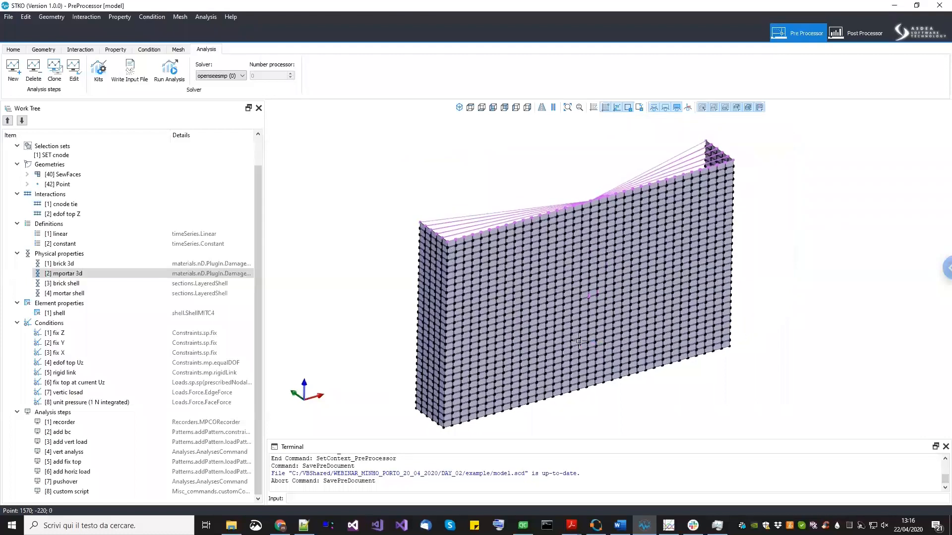
{"action": "scroll", "coordinate": [609, 375], "scroll_direction": "up", "scroll_amount": 1}
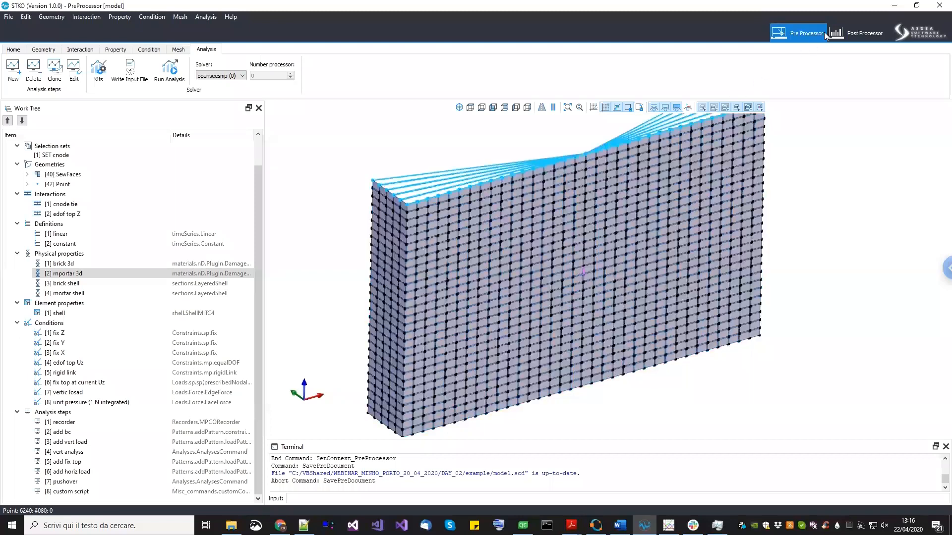
- Minimize STKO, open Remote Desktop Connection from the Windows search, and connect to the saved remote computer
{"action": "left_click", "coordinate": [894, 6]}
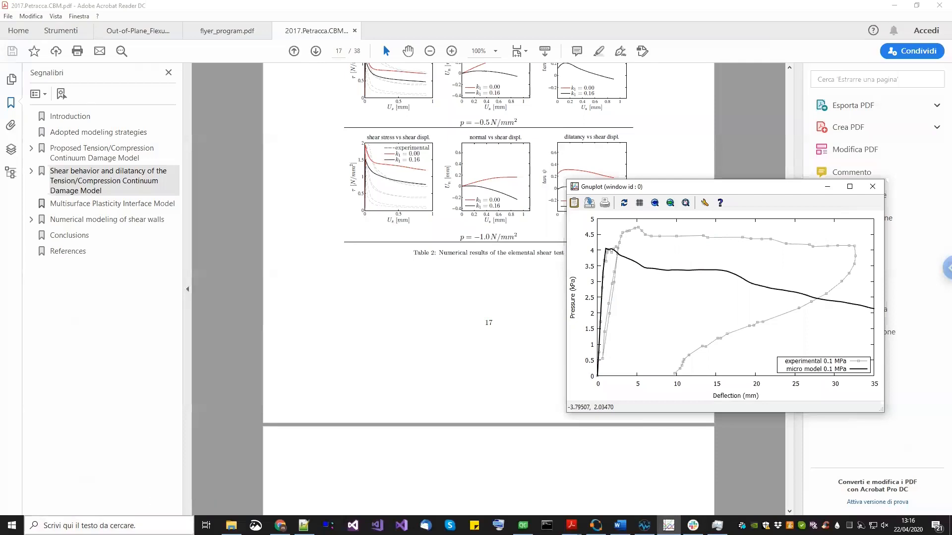
{"action": "left_click", "coordinate": [99, 525]}
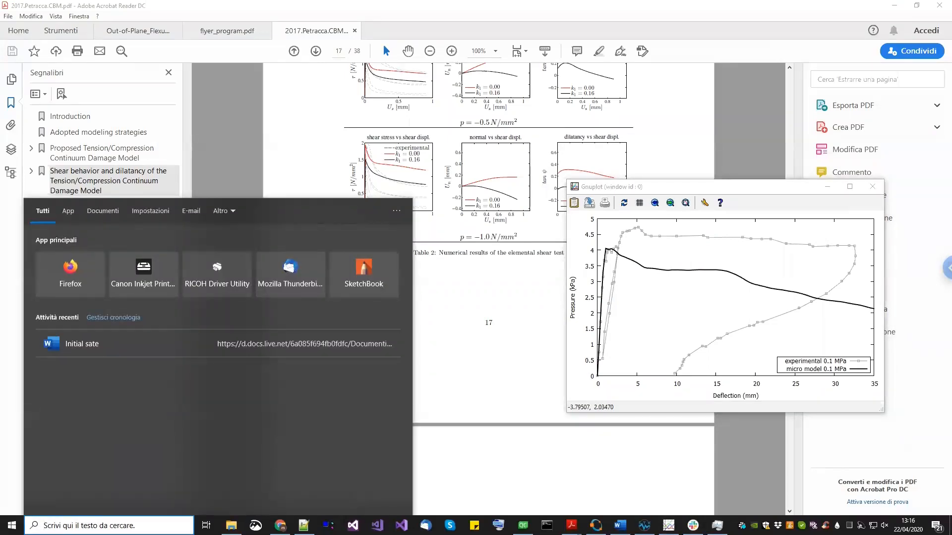
{"action": "type", "text": "deskt"}
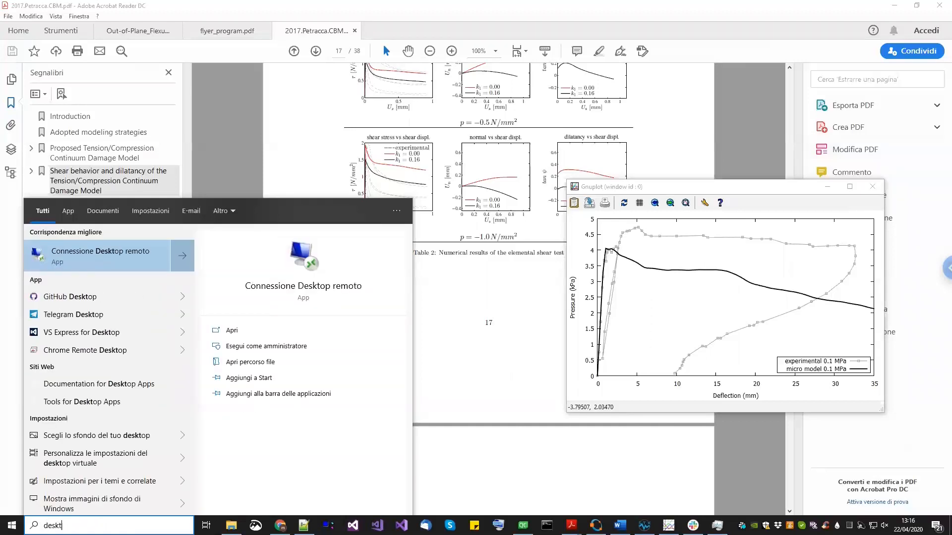
{"action": "key", "text": "Return"}
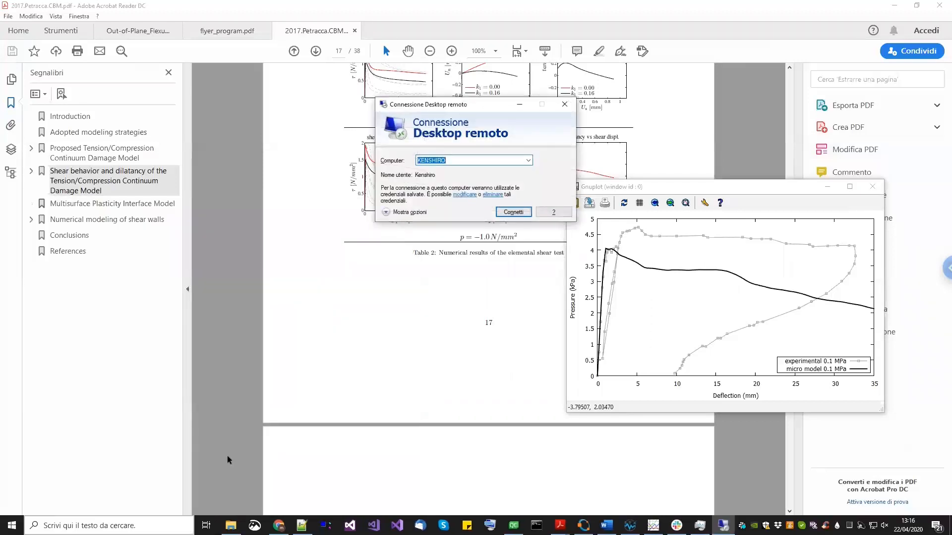
{"action": "left_click", "coordinate": [512, 212]}
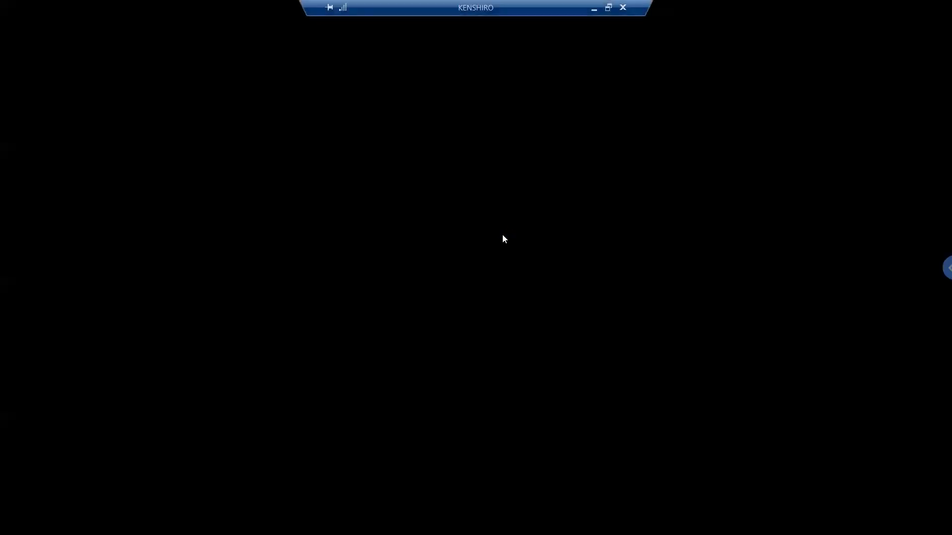
- Enter the remote account password to log in
{"action": "type", "text": "•••••••••"}
{"action": "key", "text": "Return"}
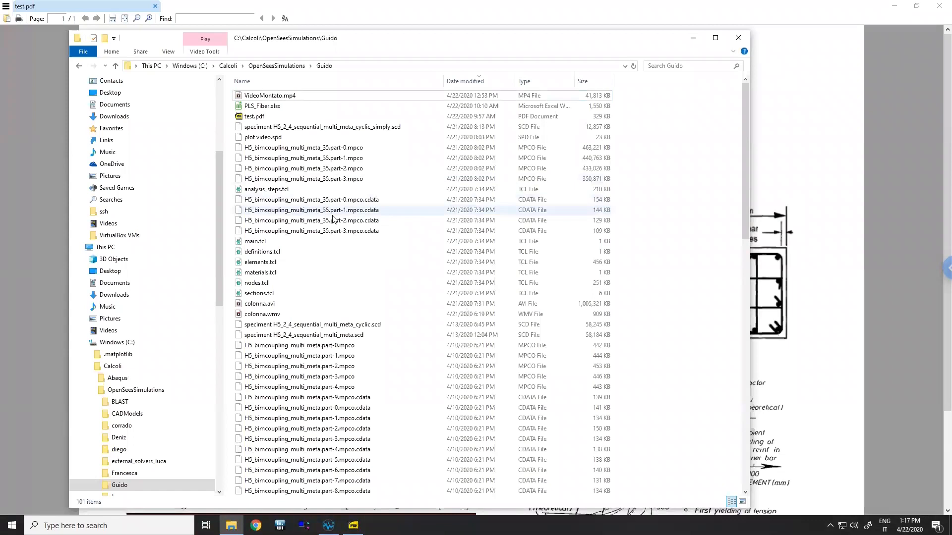
- Switch to the test.pdf document on the remote desktop and scroll through the Colonna Test sheet
{"action": "left_click", "coordinate": [278, 98]}
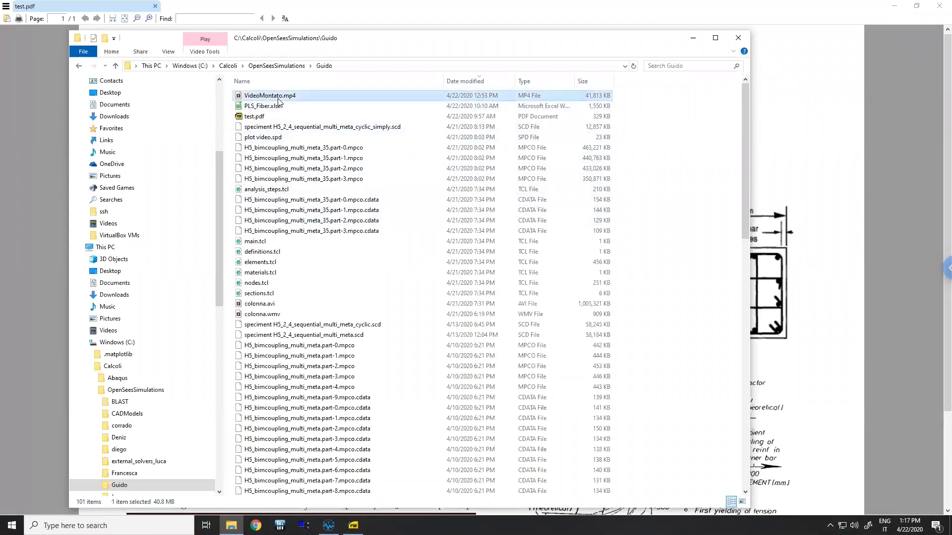
{"action": "left_click", "coordinate": [818, 353]}
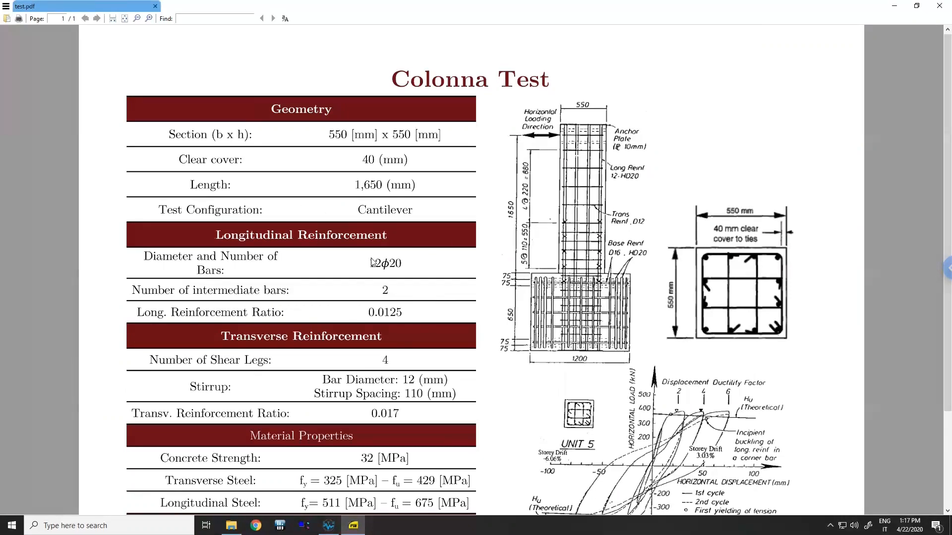
{"action": "scroll", "coordinate": [372, 262], "scroll_direction": "down", "scroll_amount": 1}
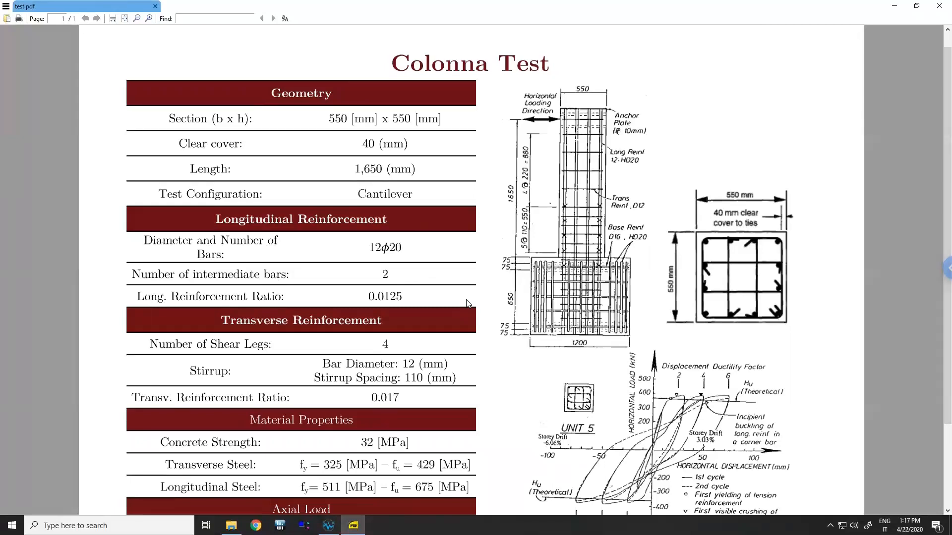
{"action": "scroll", "coordinate": [619, 419], "scroll_direction": "down", "scroll_amount": 1}
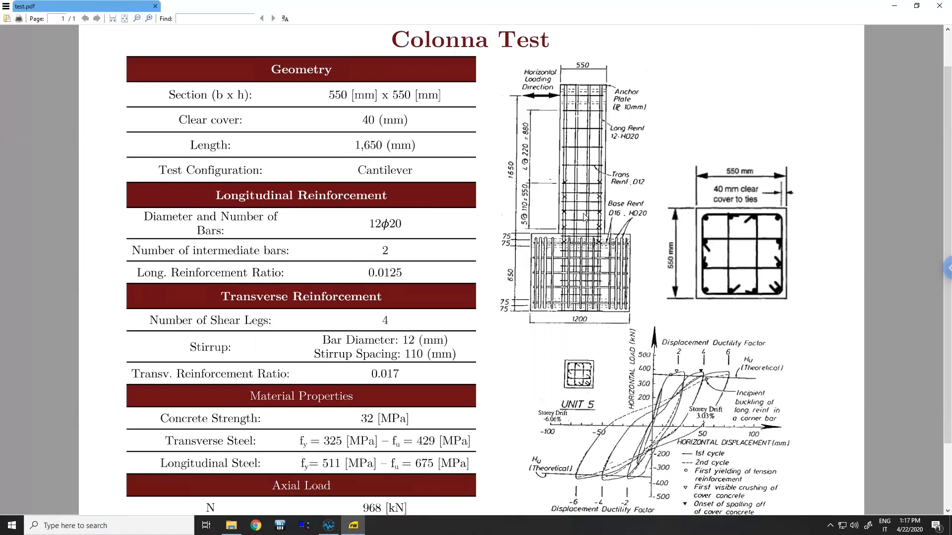
- Switch back to STKO, open the Pre Processor, and change the display mode of the column model
{"action": "left_click", "coordinate": [329, 525]}
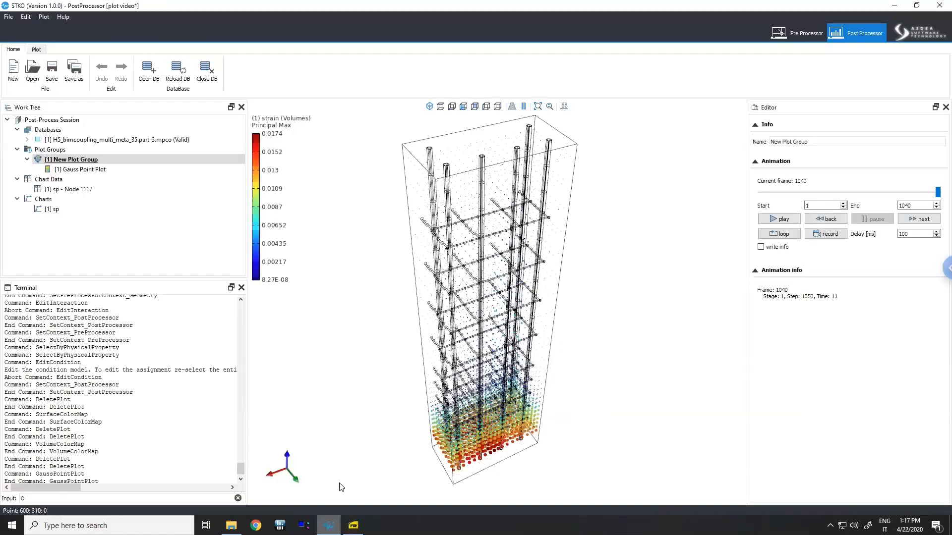
{"action": "left_click", "coordinate": [815, 31]}
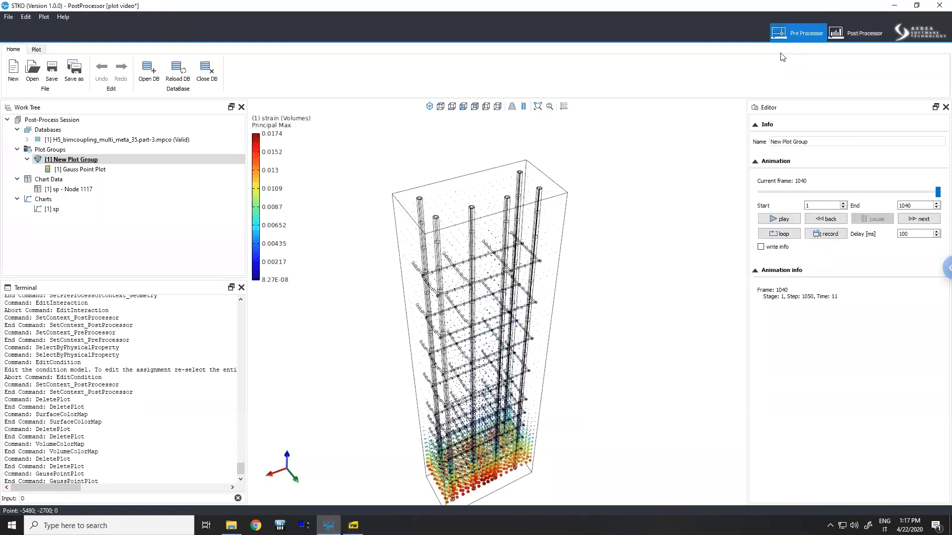
{"action": "middle_click_drag", "start_coordinate": [518, 268], "coordinate": [533, 280]}
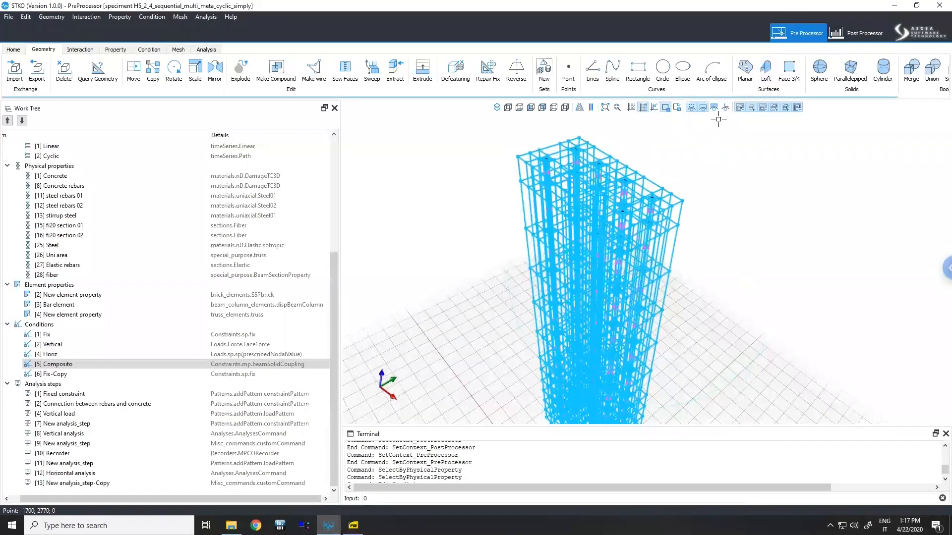
{"action": "left_click", "coordinate": [714, 109]}
{"action": "mouse_move", "coordinate": [673, 189]}
{"action": "middle_mouse_down"}
{"action": "mouse_move", "coordinate": [656, 264]}
{"action": "mouse_move", "coordinate": [667, 262]}
{"action": "middle_mouse_up"}
{"action": "scroll", "coordinate": [111, 249], "scroll_direction": "up", "scroll_amount": 5}
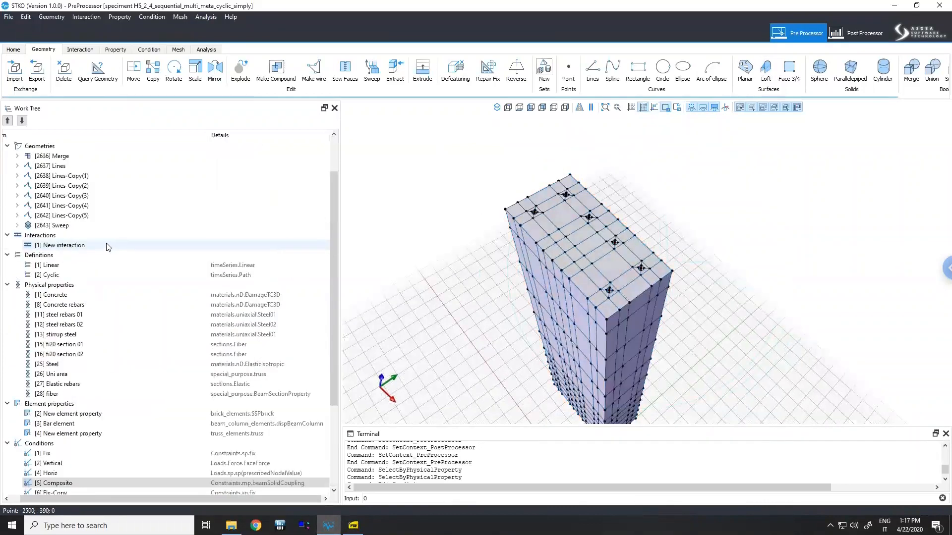
- Select the Sweep and Merge geometries in the work tree to highlight them on the column model
{"action": "left_click", "coordinate": [71, 255]}
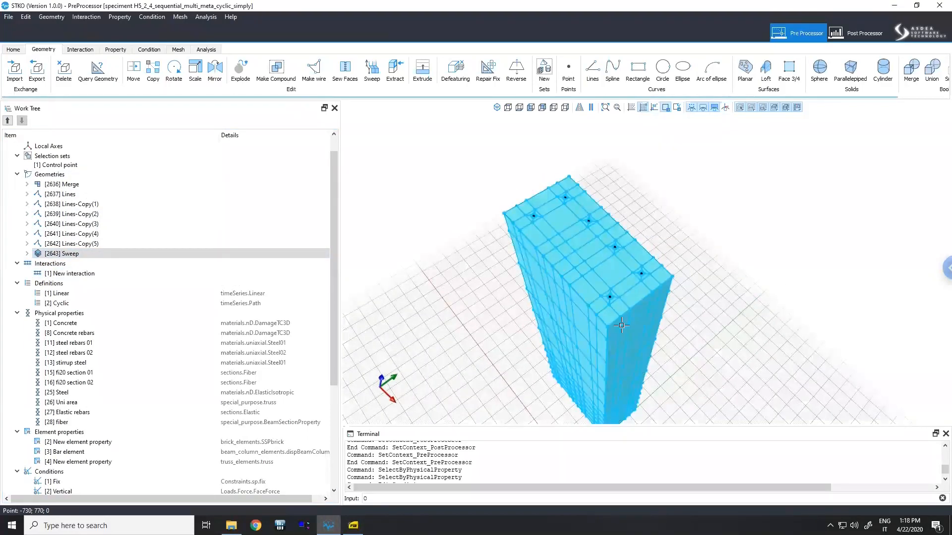
{"action": "middle_click_drag", "start_coordinate": [570, 365], "coordinate": [574, 323]}
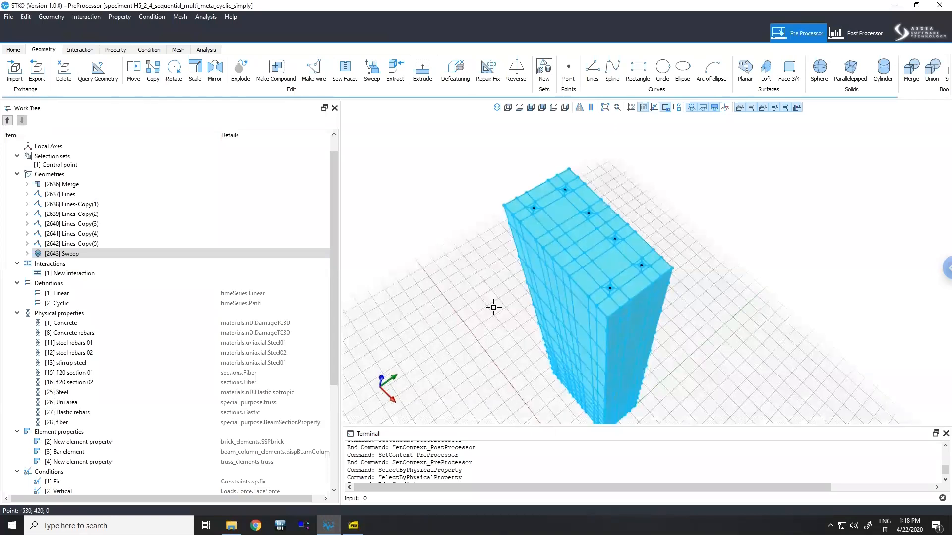
{"action": "left_click", "coordinate": [98, 188]}
{"action": "middle_click_drag", "start_coordinate": [555, 233], "coordinate": [491, 329]}
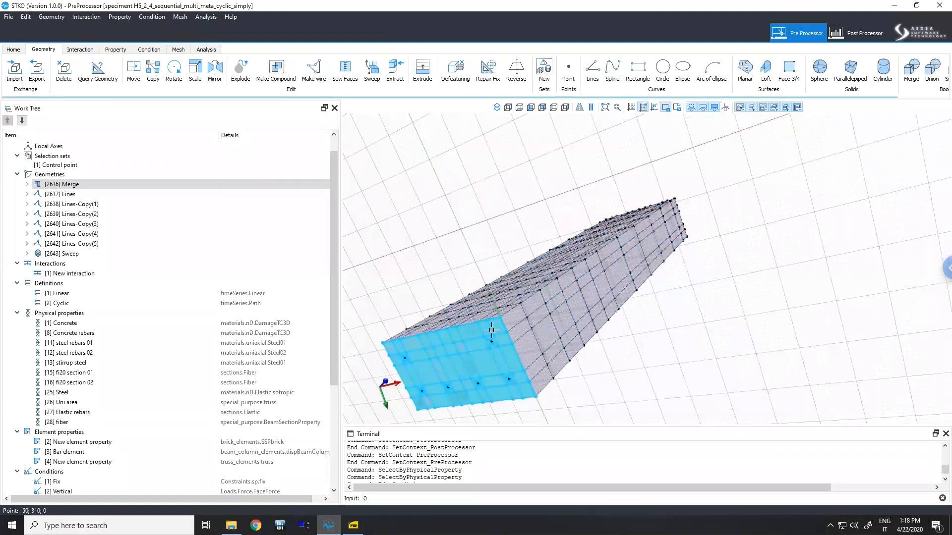
{"action": "left_click", "coordinate": [491, 330]}
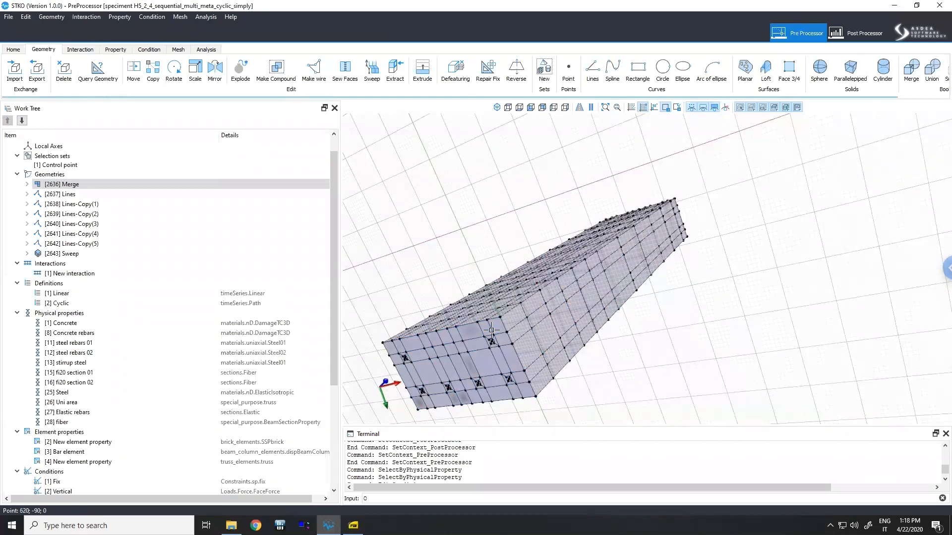
- Orbit and zoom around the column to examine its mesh and its top face with the rebar points
{"action": "middle_click_drag", "start_coordinate": [656, 362], "coordinate": [660, 356]}
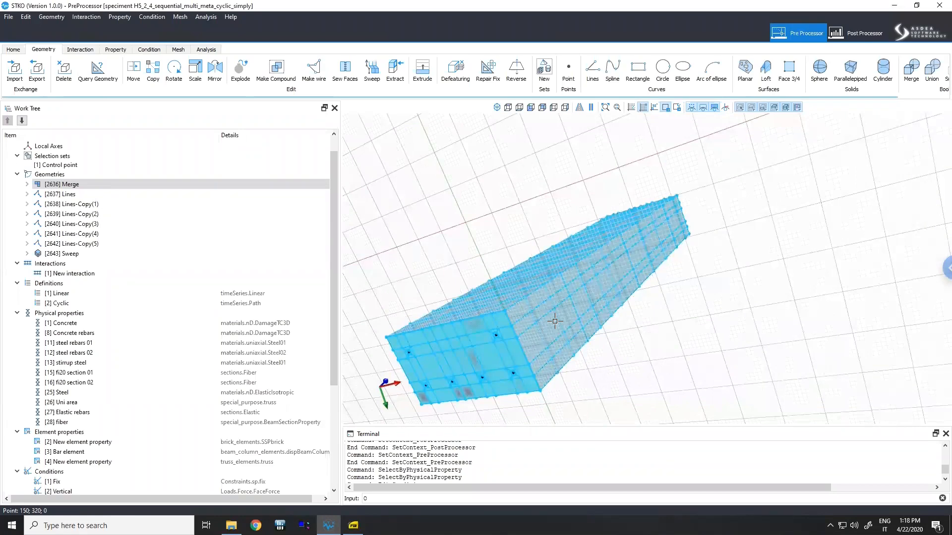
{"action": "mouse_move", "coordinate": [554, 321]}
{"action": "middle_mouse_down"}
{"action": "mouse_move", "coordinate": [516, 326]}
{"action": "mouse_move", "coordinate": [648, 283]}
{"action": "mouse_move", "coordinate": [511, 297]}
{"action": "mouse_move", "coordinate": [684, 293]}
{"action": "mouse_move", "coordinate": [727, 272]}
{"action": "mouse_move", "coordinate": [600, 323]}
{"action": "mouse_move", "coordinate": [626, 283]}
{"action": "mouse_move", "coordinate": [575, 339]}
{"action": "middle_mouse_up"}
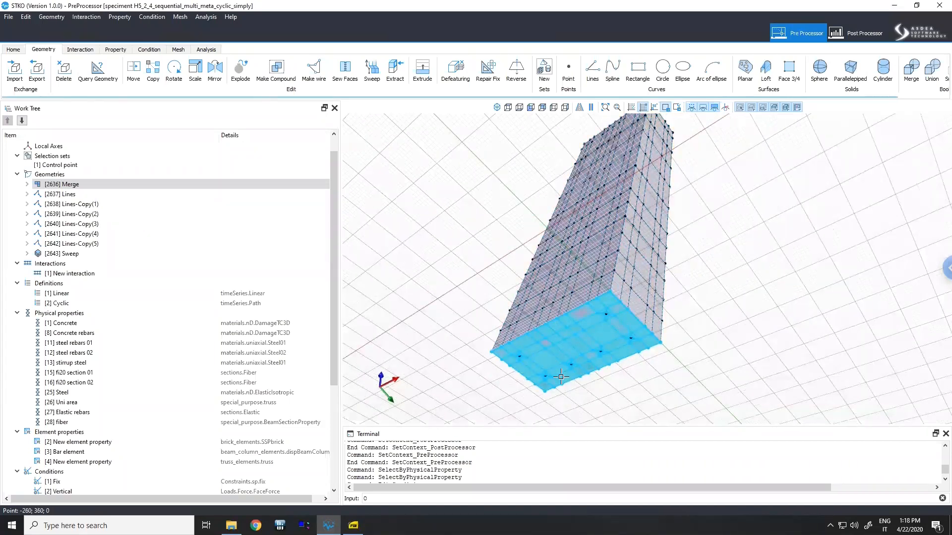
{"action": "middle_click_drag", "start_coordinate": [582, 360], "coordinate": [720, 201]}
{"action": "scroll", "coordinate": [656, 379], "scroll_direction": "up", "scroll_amount": 2}
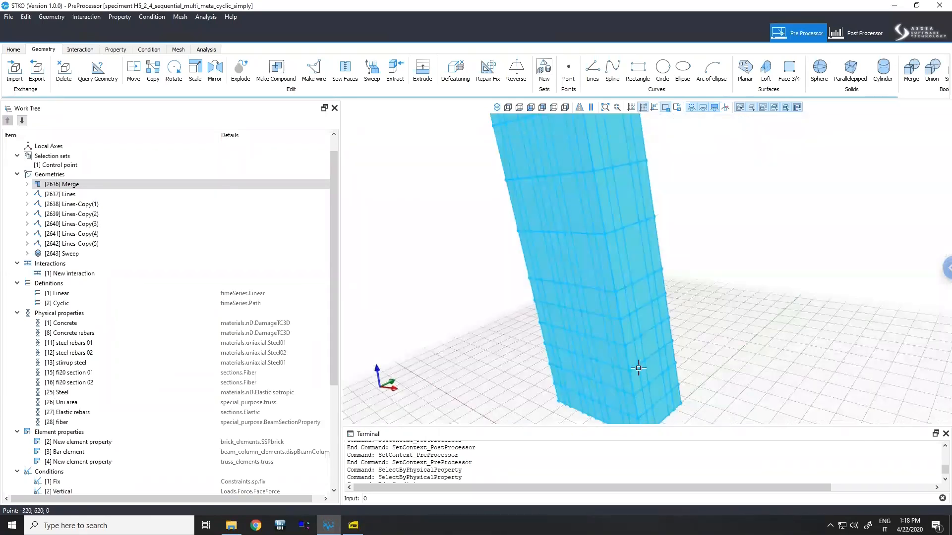
{"action": "scroll", "coordinate": [647, 373], "scroll_direction": "down", "scroll_amount": 3}
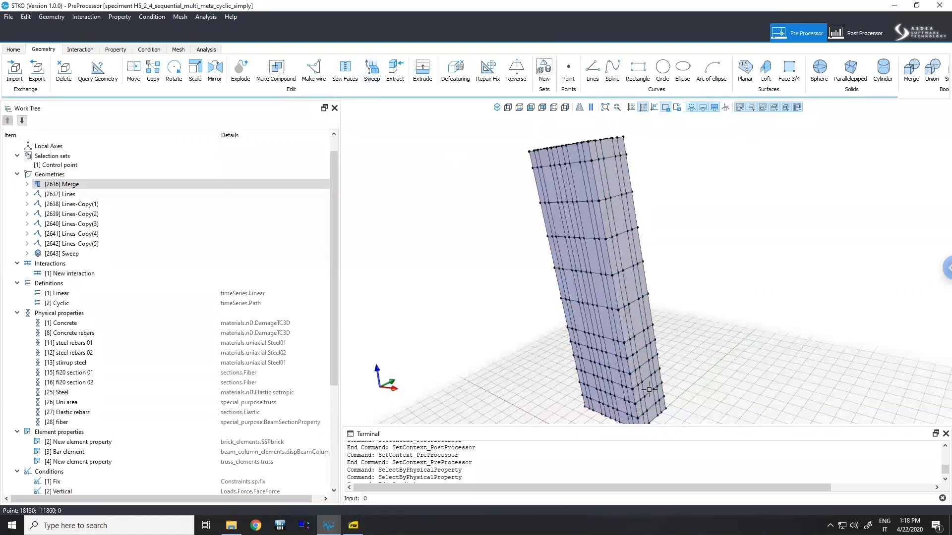
{"action": "middle_click_drag", "start_coordinate": [678, 380], "coordinate": [661, 256]}
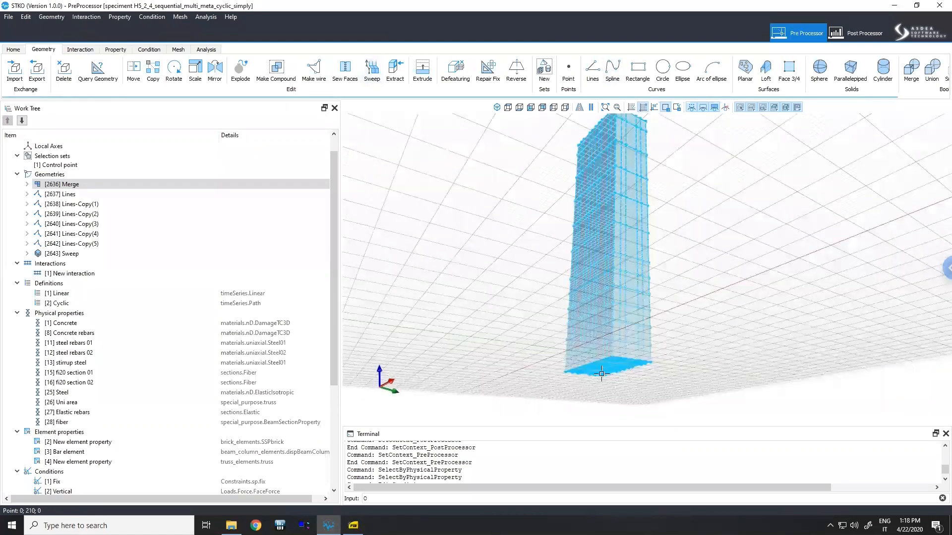
{"action": "scroll", "coordinate": [604, 374], "scroll_direction": "up", "scroll_amount": 4}
{"action": "middle_click_drag", "start_coordinate": [629, 299], "coordinate": [640, 325], "text": "shift"}
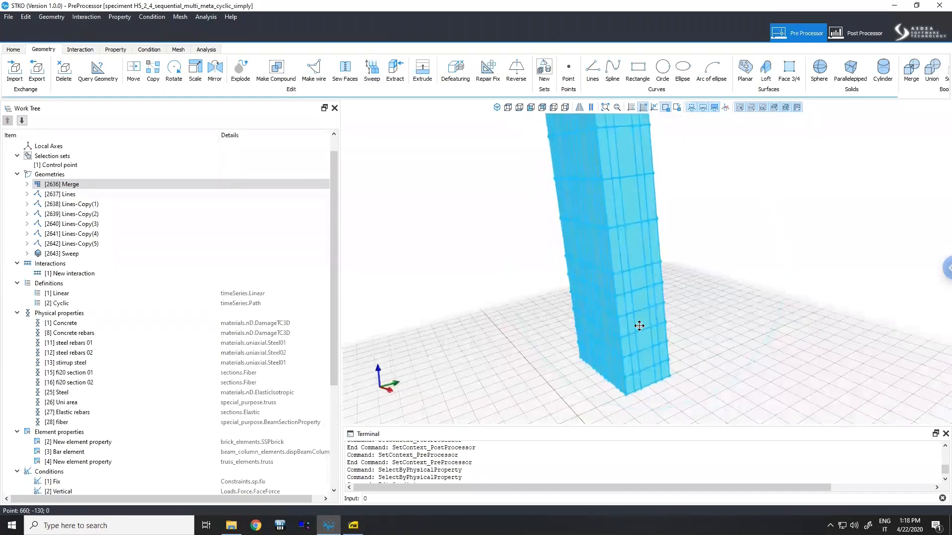
{"action": "scroll", "coordinate": [658, 317], "scroll_direction": "up", "scroll_amount": 2}
{"action": "middle_click_drag", "start_coordinate": [619, 229], "coordinate": [632, 315], "text": "shift"}
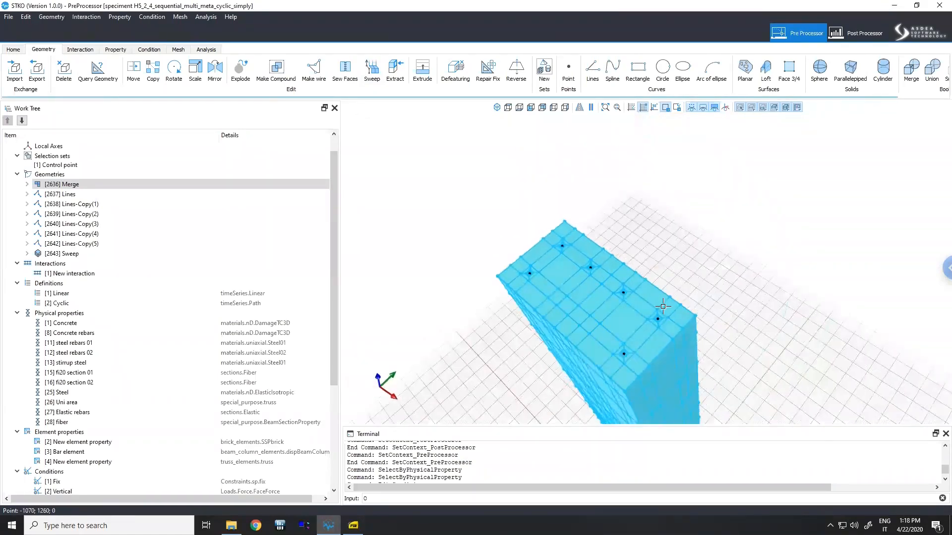
{"action": "scroll", "coordinate": [658, 308], "scroll_direction": "up", "scroll_amount": 4}
{"action": "middle_click_drag", "start_coordinate": [625, 212], "coordinate": [643, 193]}
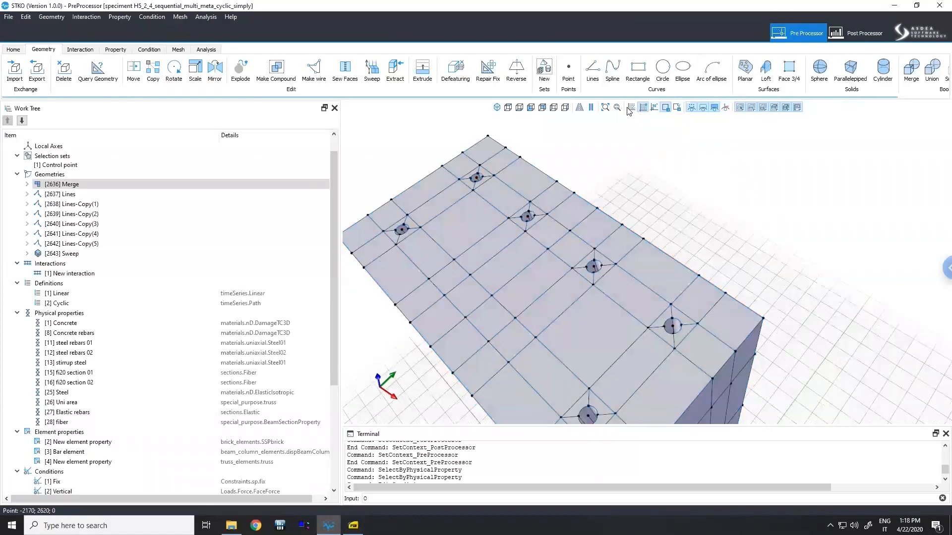
- Switch to a standard view of the column cross-section and zoom in to examine the rebar holes in the mesh
{"action": "left_click", "coordinate": [529, 109]}
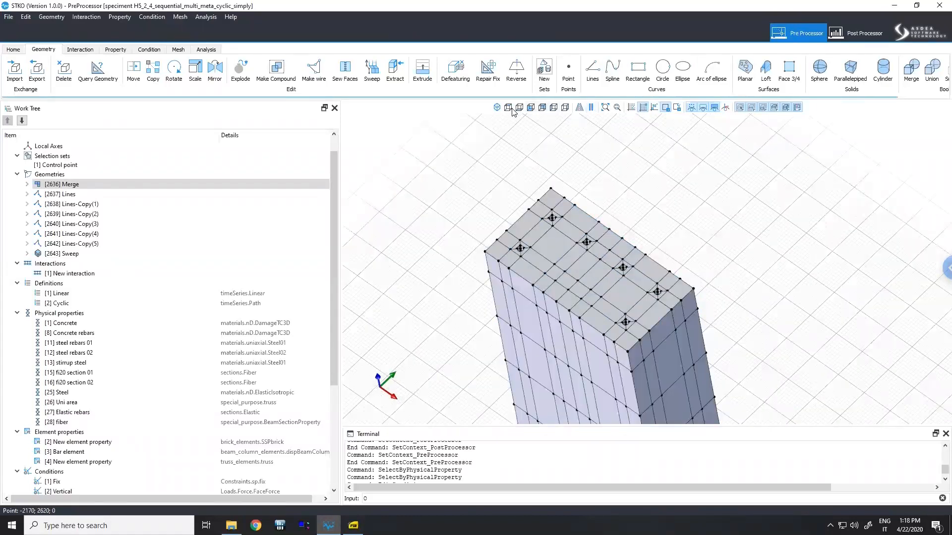
{"action": "left_click", "coordinate": [508, 108]}
{"action": "scroll", "coordinate": [615, 293], "scroll_direction": "up", "scroll_amount": 4}
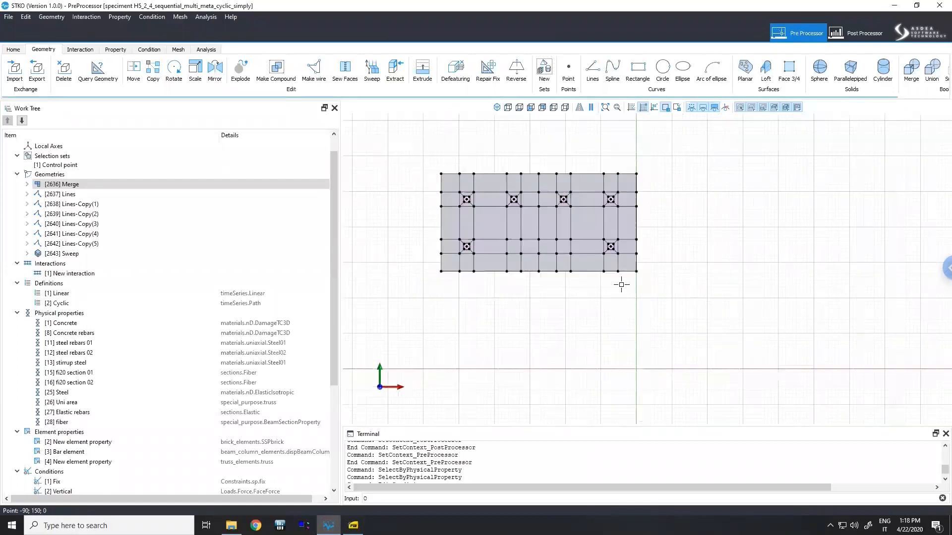
{"action": "scroll", "coordinate": [606, 270], "scroll_direction": "up", "scroll_amount": 5}
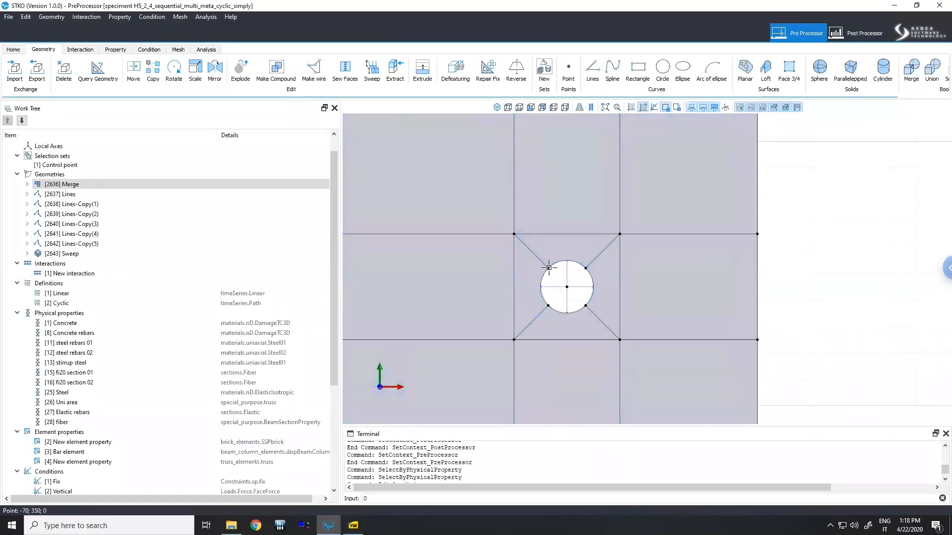
{"action": "scroll", "coordinate": [575, 270], "scroll_direction": "down", "scroll_amount": 5}
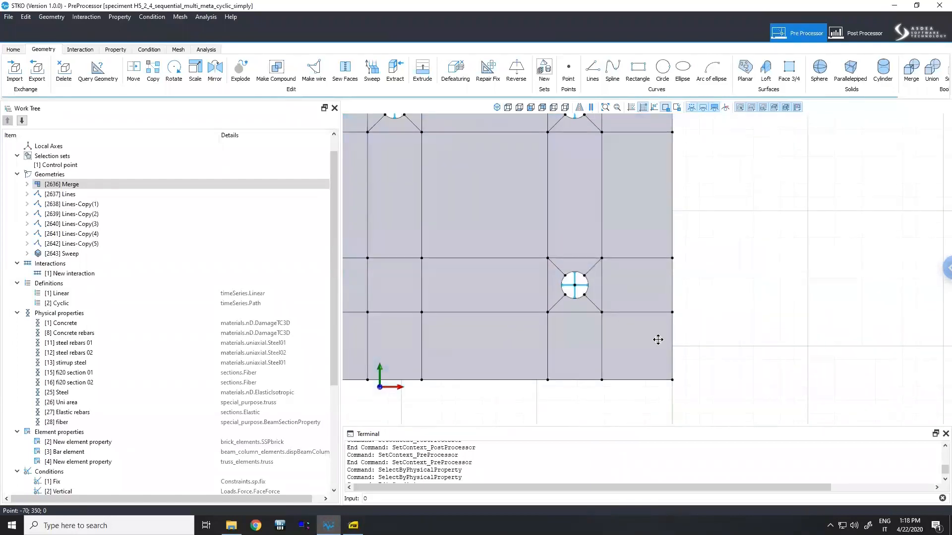
{"action": "scroll", "coordinate": [446, 346], "scroll_direction": "up", "scroll_amount": 5}
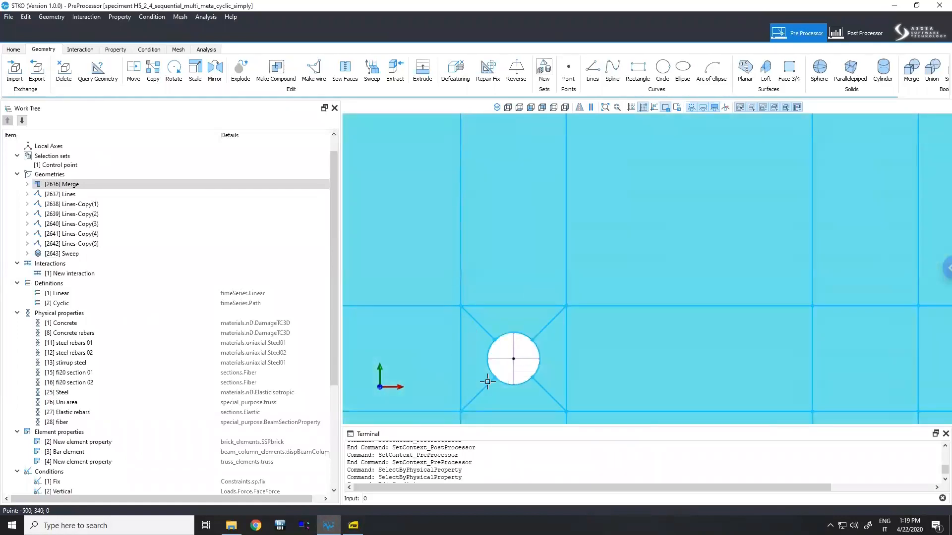
{"action": "scroll", "coordinate": [518, 376], "scroll_direction": "down", "scroll_amount": 3}
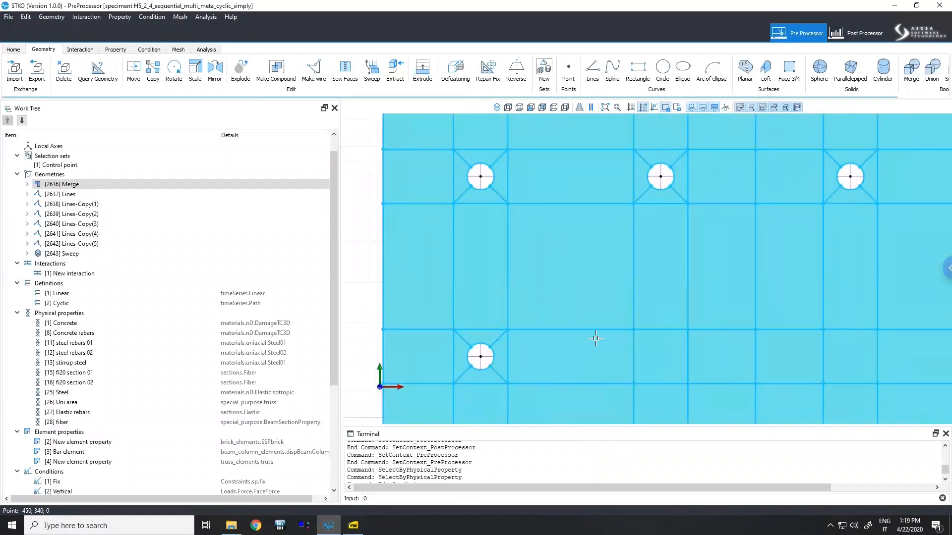
{"action": "scroll", "coordinate": [603, 338], "scroll_direction": "down", "scroll_amount": 4}
{"action": "scroll", "coordinate": [749, 347], "scroll_direction": "up", "scroll_amount": 8}
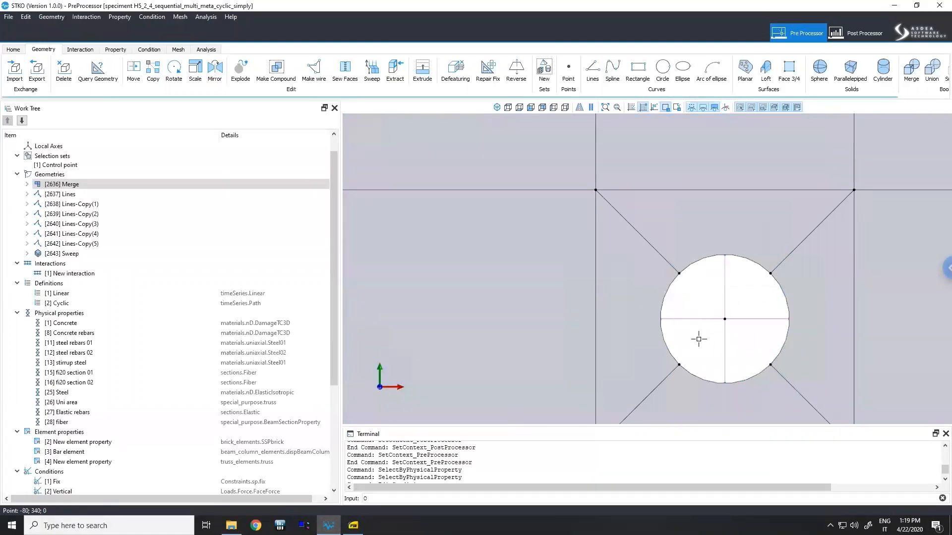
{"action": "scroll", "coordinate": [724, 318], "scroll_direction": "up", "scroll_amount": 3}
{"action": "middle_click_drag", "start_coordinate": [736, 353], "coordinate": [737, 236]}
{"action": "scroll", "coordinate": [733, 170], "scroll_direction": "down", "scroll_amount": 2}
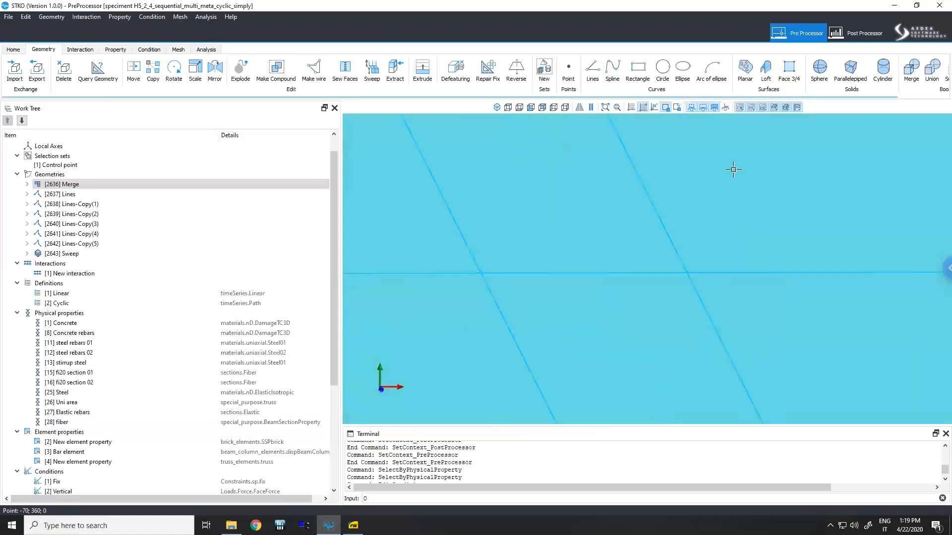
{"action": "scroll", "coordinate": [733, 169], "scroll_direction": "down", "scroll_amount": 3}
- Examine the embedded rebars and stirrups inside the column mesh, and scroll the work tree to the Conditions section
{"action": "left_click", "coordinate": [714, 108]}
{"action": "middle_click_drag", "start_coordinate": [670, 253], "coordinate": [711, 294]}
{"action": "scroll", "coordinate": [710, 293], "scroll_direction": "down", "scroll_amount": 8}
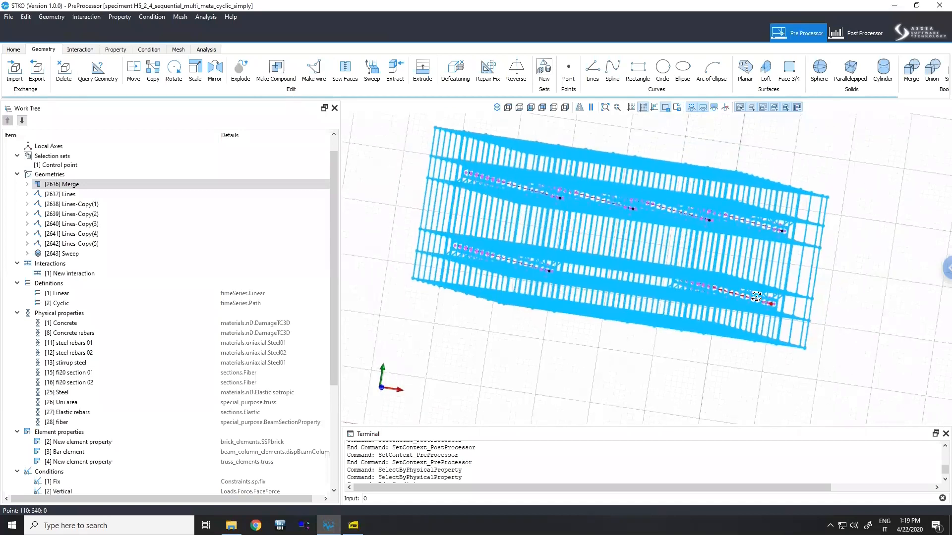
{"action": "scroll", "coordinate": [776, 295], "scroll_direction": "up", "scroll_amount": 3}
{"action": "middle_click_drag", "start_coordinate": [776, 295], "coordinate": [764, 299]}
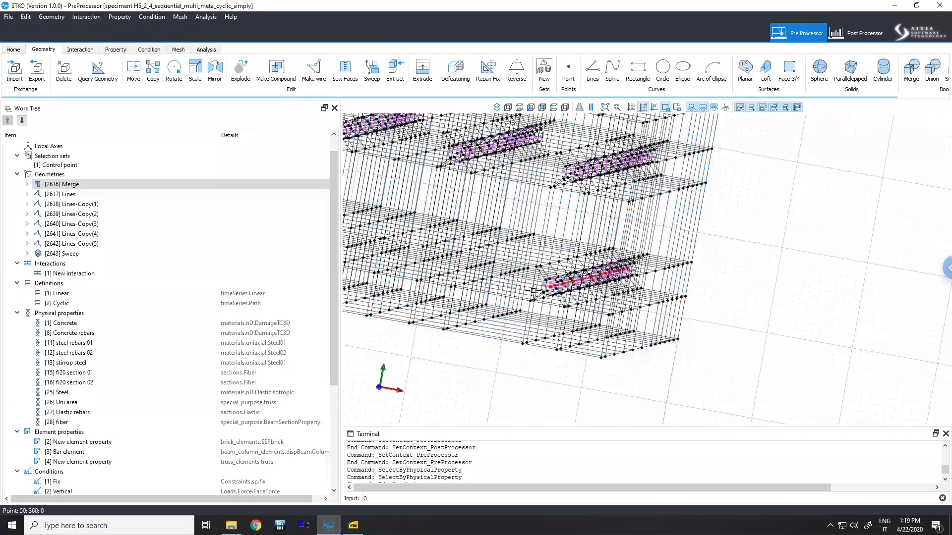
{"action": "scroll", "coordinate": [549, 283], "scroll_direction": "up", "scroll_amount": 3}
{"action": "scroll", "coordinate": [549, 282], "scroll_direction": "up", "scroll_amount": 5}
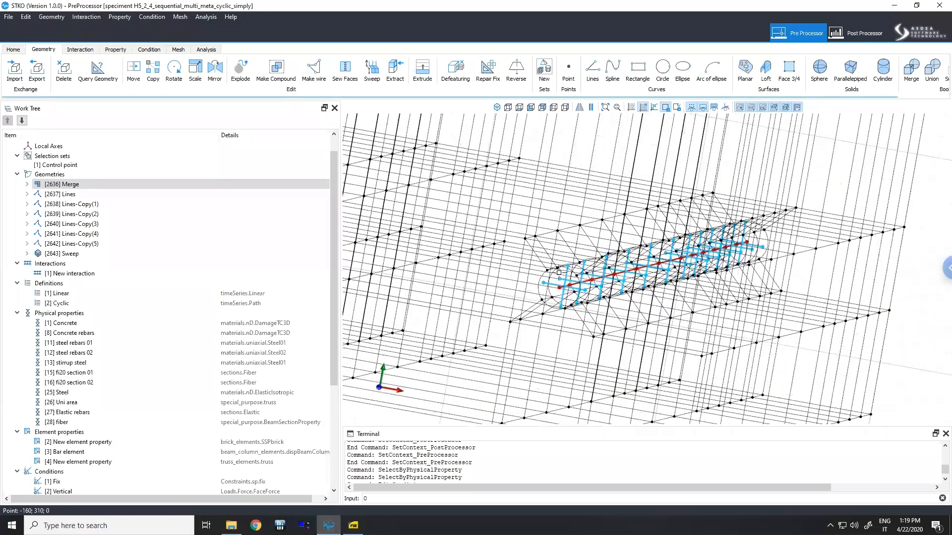
{"action": "scroll", "coordinate": [563, 263], "scroll_direction": "up", "scroll_amount": 1}
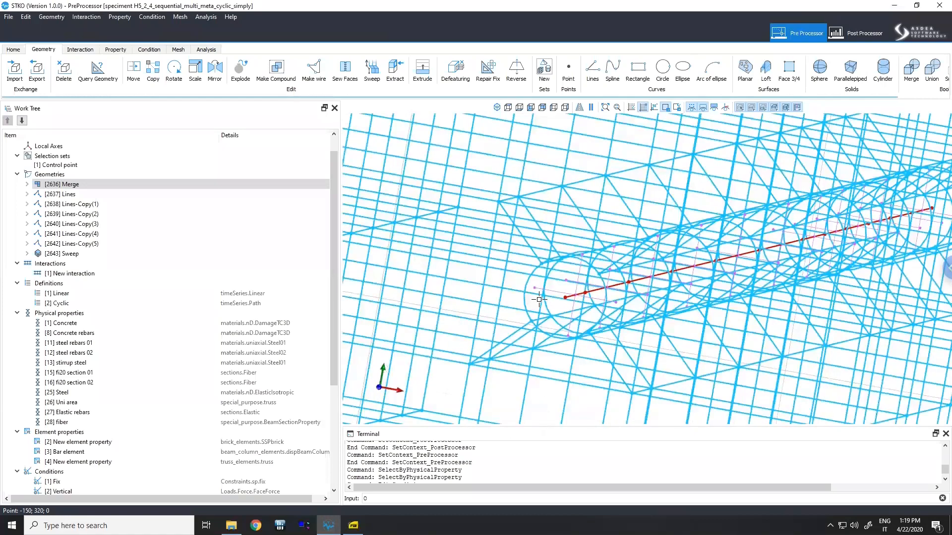
{"action": "middle_click_drag", "start_coordinate": [560, 310], "coordinate": [565, 309]}
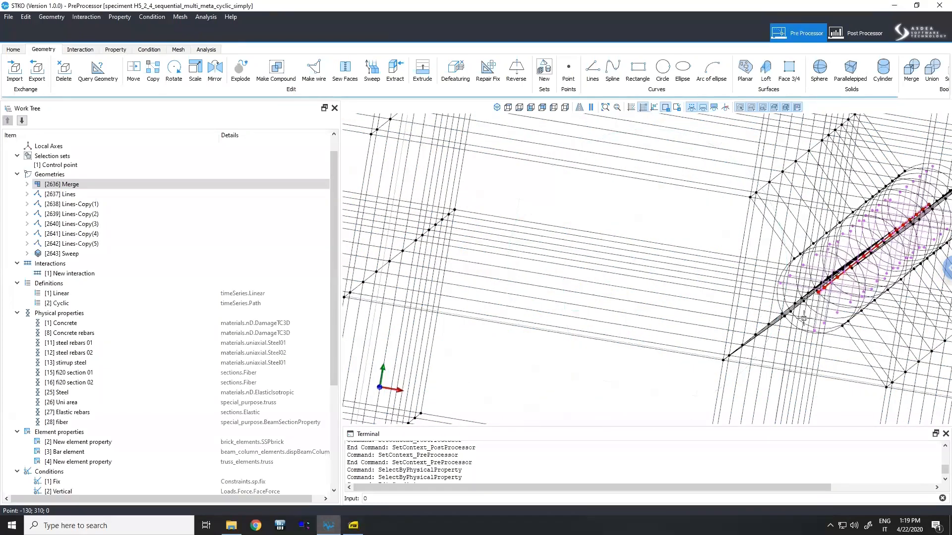
{"action": "scroll", "coordinate": [816, 272], "scroll_direction": "down", "scroll_amount": 1}
{"action": "scroll", "coordinate": [811, 271], "scroll_direction": "up", "scroll_amount": 2}
{"action": "scroll", "coordinate": [818, 260], "scroll_direction": "up", "scroll_amount": 1}
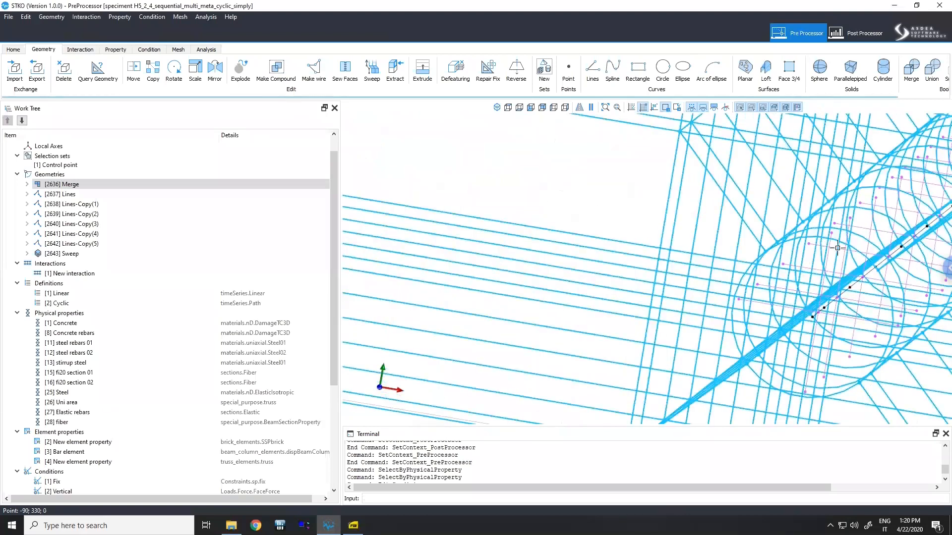
{"action": "left_click", "coordinate": [837, 248]}
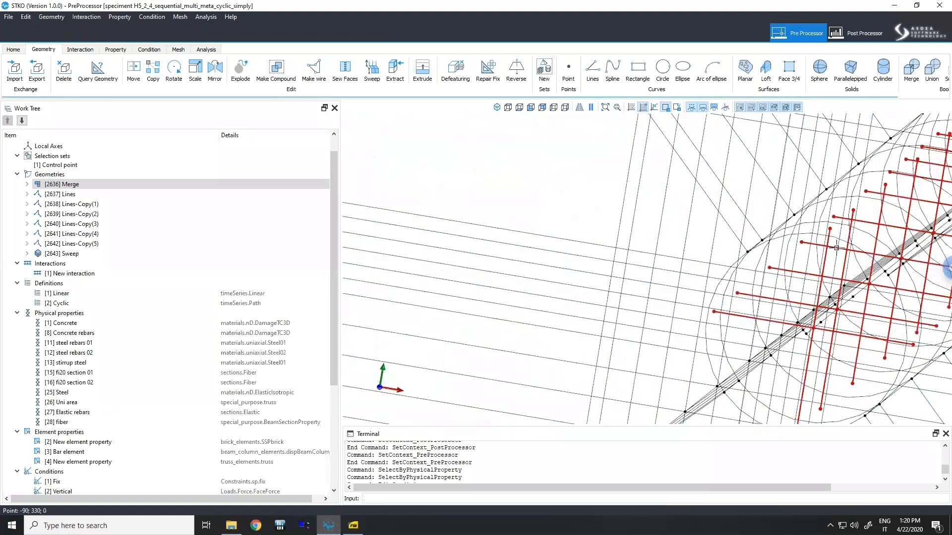
{"action": "scroll", "coordinate": [817, 258], "scroll_direction": "down", "scroll_amount": 3}
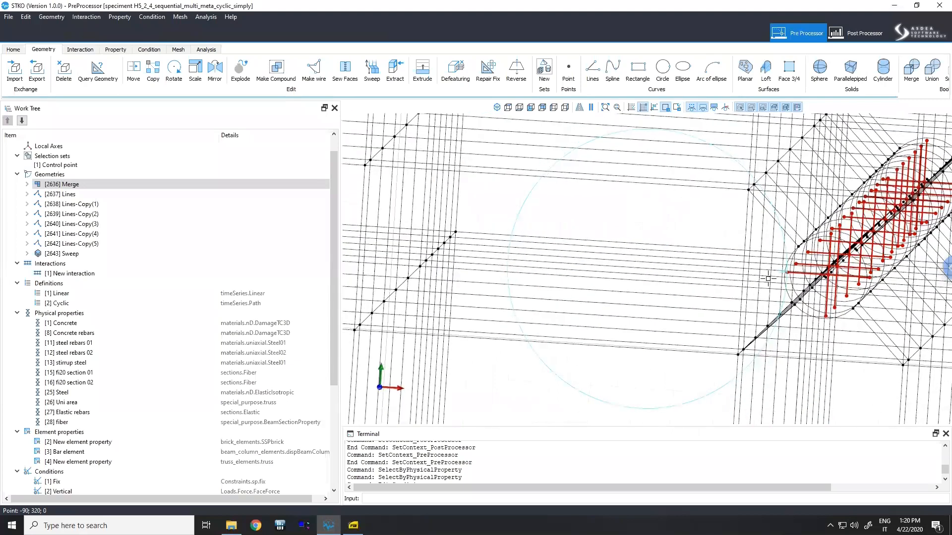
{"action": "middle_click_drag", "start_coordinate": [863, 240], "coordinate": [837, 259]}
{"action": "scroll", "coordinate": [732, 310], "scroll_direction": "down", "scroll_amount": 5}
{"action": "scroll", "coordinate": [764, 256], "scroll_direction": "down", "scroll_amount": 1}
{"action": "middle_click_drag", "start_coordinate": [741, 261], "coordinate": [644, 286]}
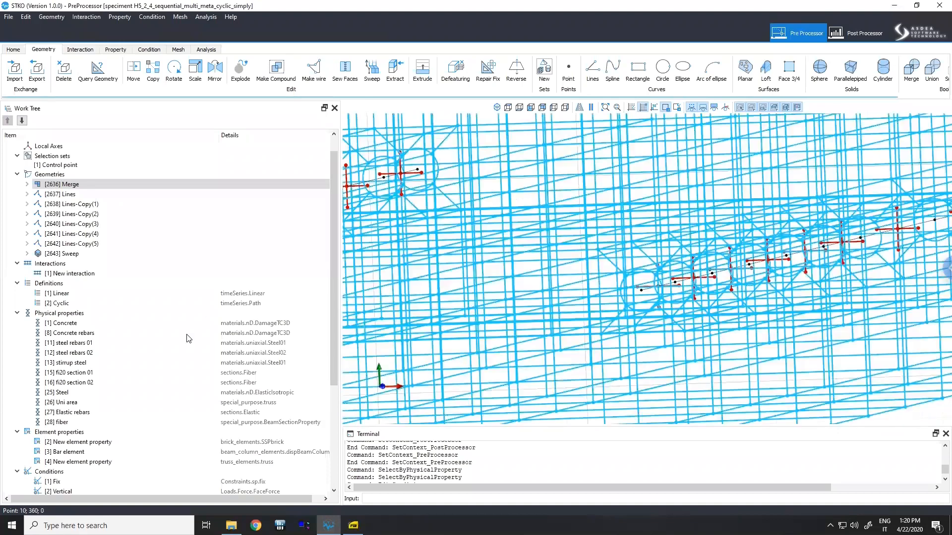
{"action": "scroll", "coordinate": [141, 352], "scroll_direction": "down", "scroll_amount": 3}
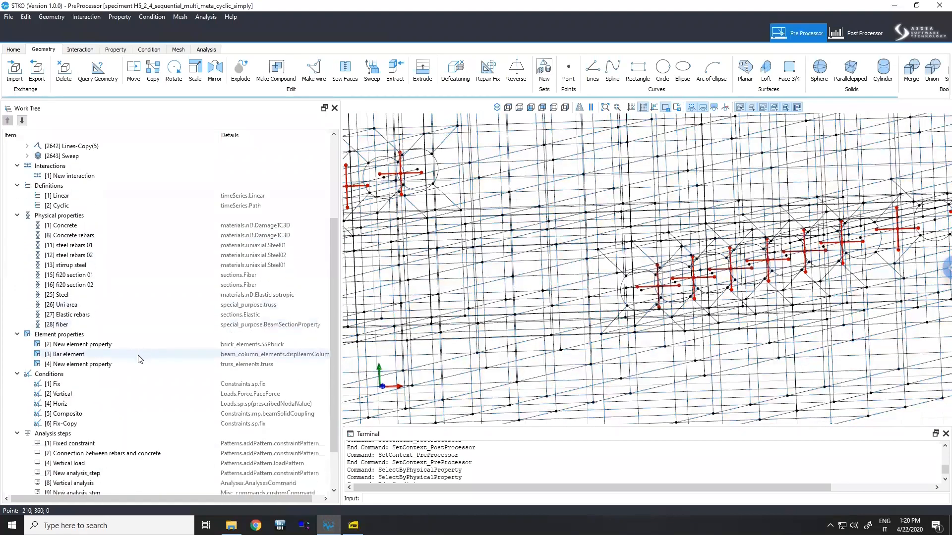
{"action": "scroll", "coordinate": [140, 359], "scroll_direction": "down", "scroll_amount": 2}
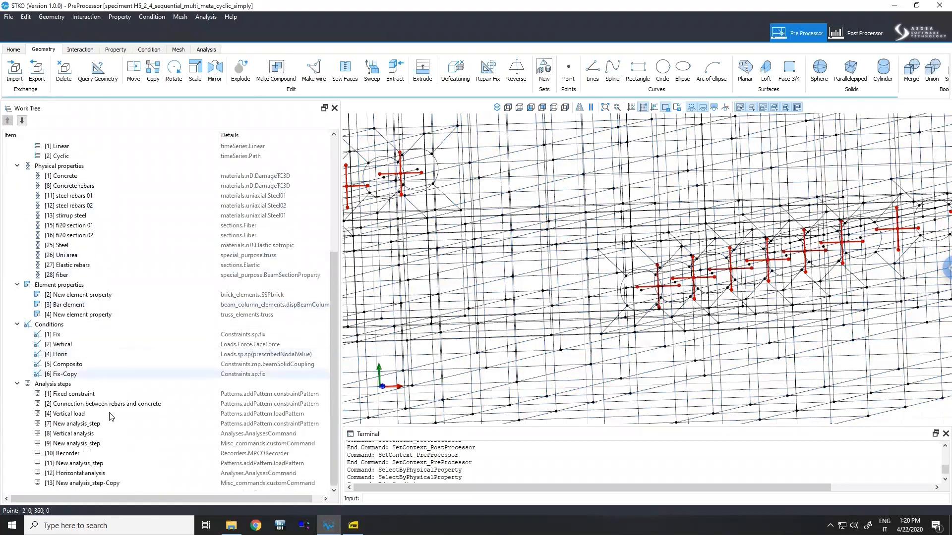
- Select the Composito condition and orbit and zoom around the column to examine where it is applied
{"action": "left_click", "coordinate": [87, 368]}
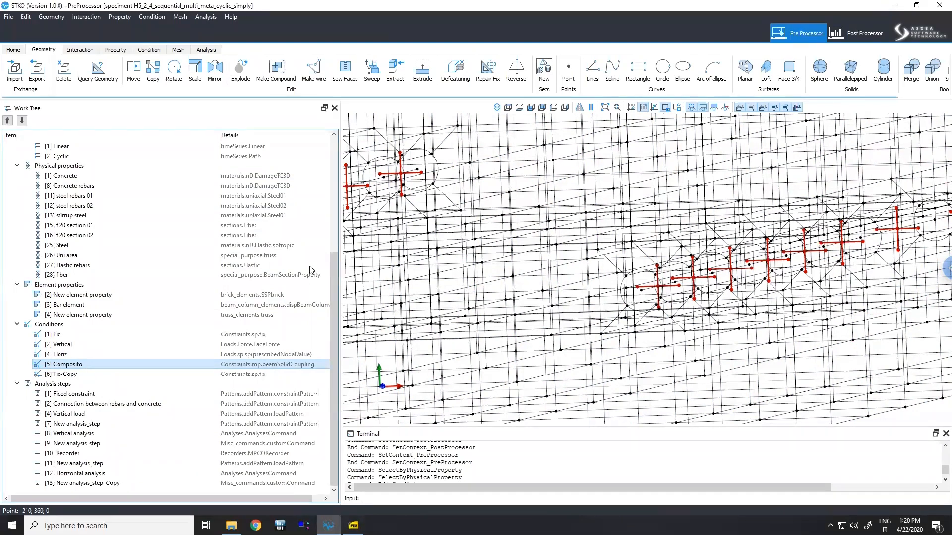
{"action": "scroll", "coordinate": [615, 252], "scroll_direction": "down", "scroll_amount": 5}
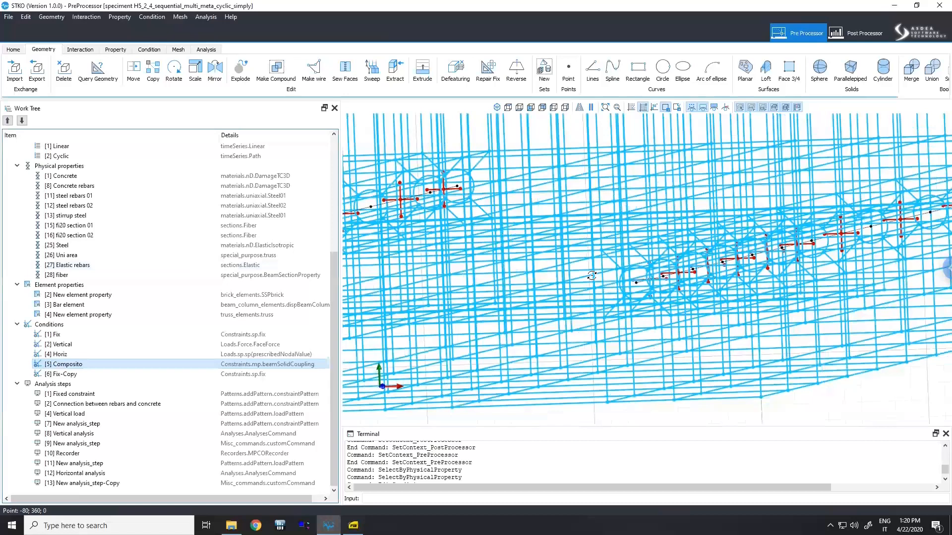
{"action": "middle_click_drag", "start_coordinate": [555, 308], "coordinate": [570, 268]}
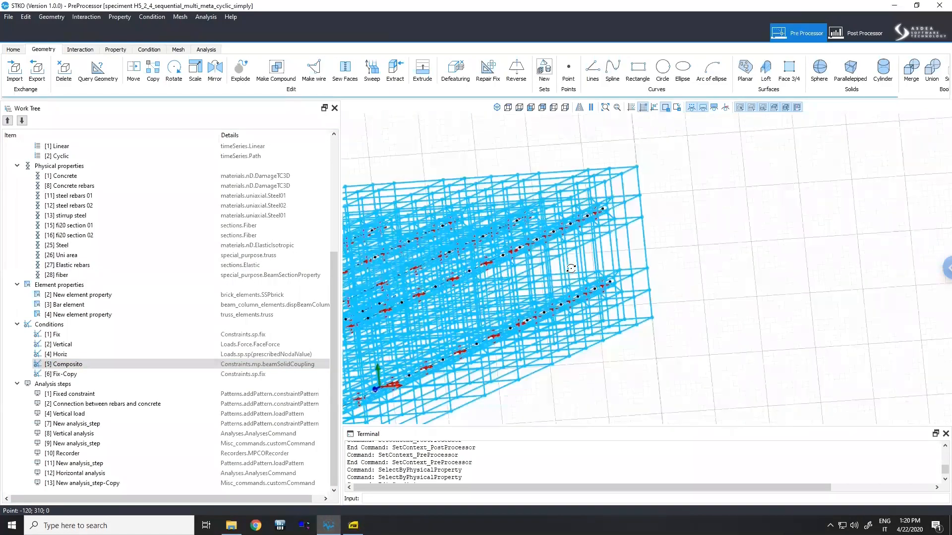
{"action": "middle_click_drag", "start_coordinate": [568, 308], "coordinate": [594, 275]}
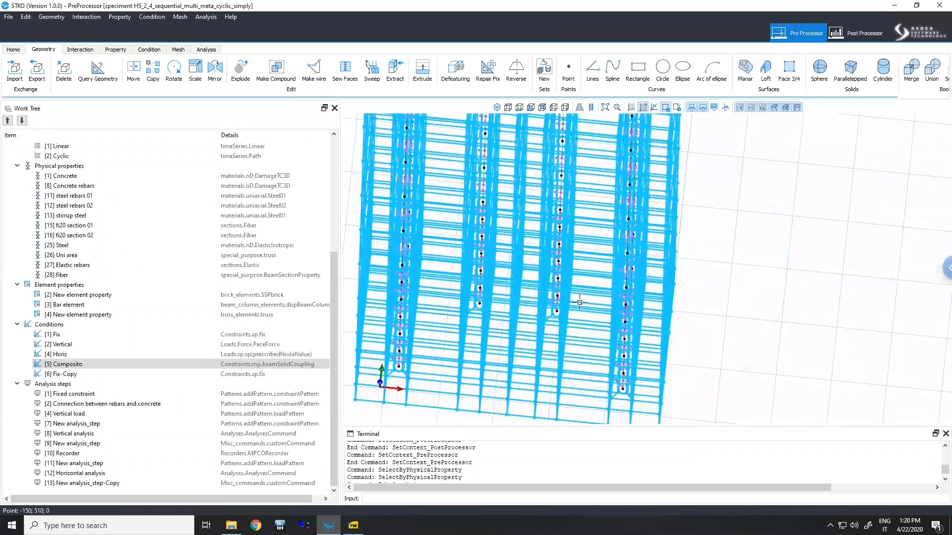
{"action": "scroll", "coordinate": [589, 288], "scroll_direction": "down", "scroll_amount": 3}
{"action": "scroll", "coordinate": [78, 250], "scroll_direction": "up", "scroll_amount": 2}
{"action": "scroll", "coordinate": [78, 243], "scroll_direction": "up", "scroll_amount": 4}
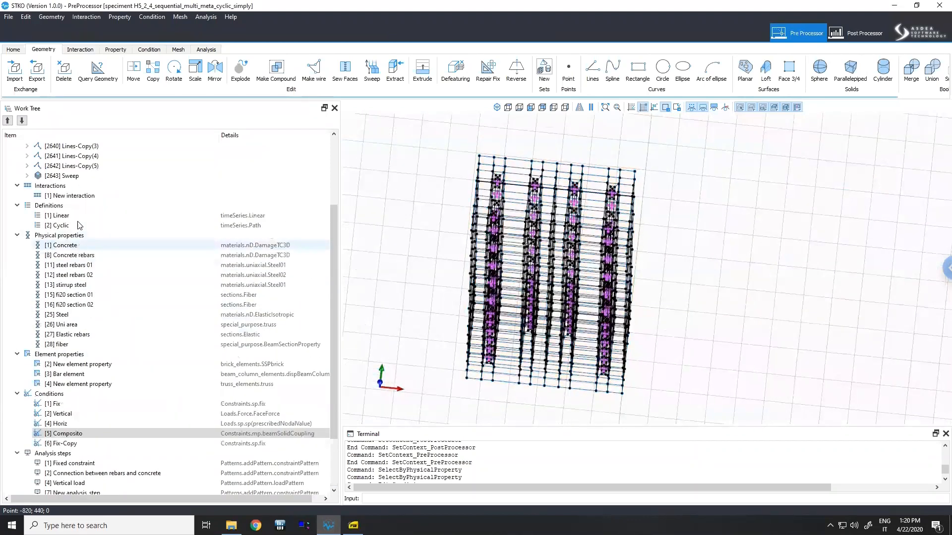
- Select the Lines-Copy and Sweep geometries in the work tree to highlight them on the column model
{"action": "left_click", "coordinate": [75, 214]}
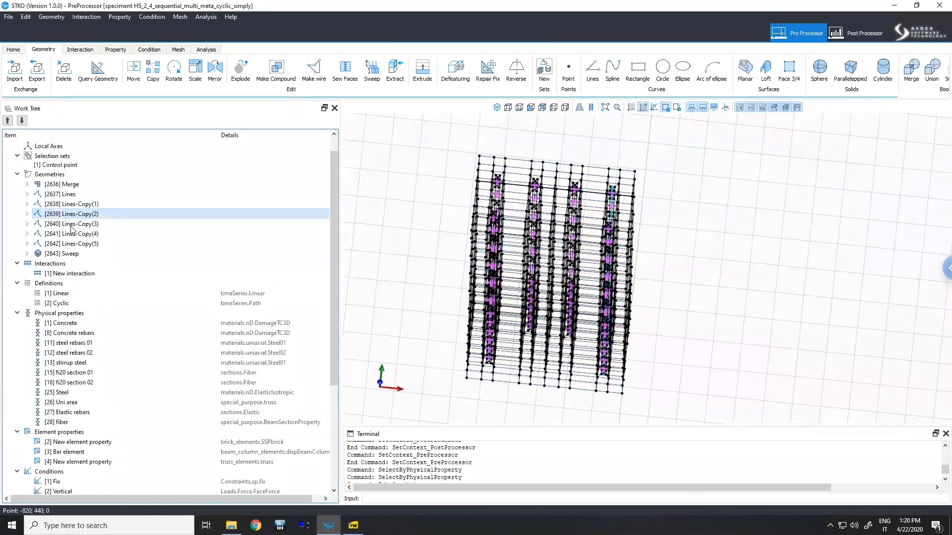
{"action": "left_click", "coordinate": [62, 253]}
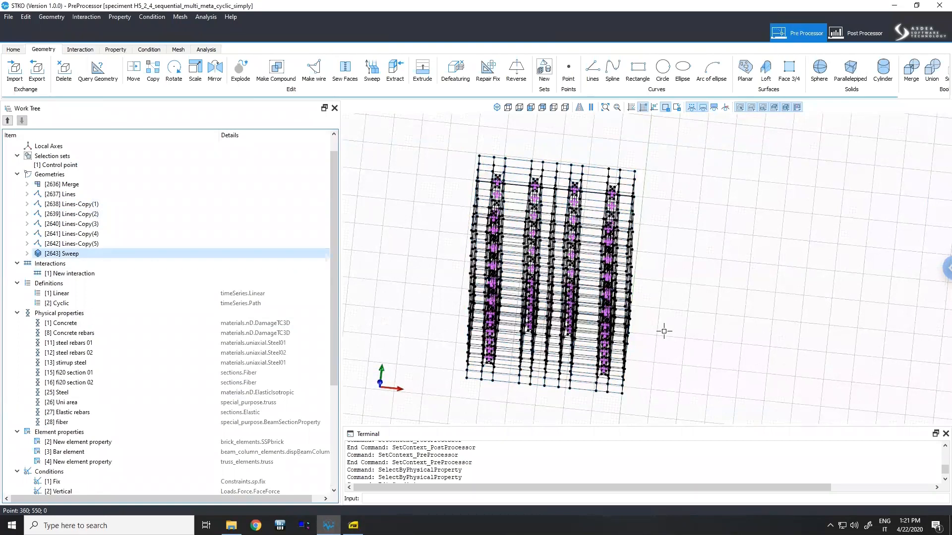
{"action": "left_click", "coordinate": [553, 326]}
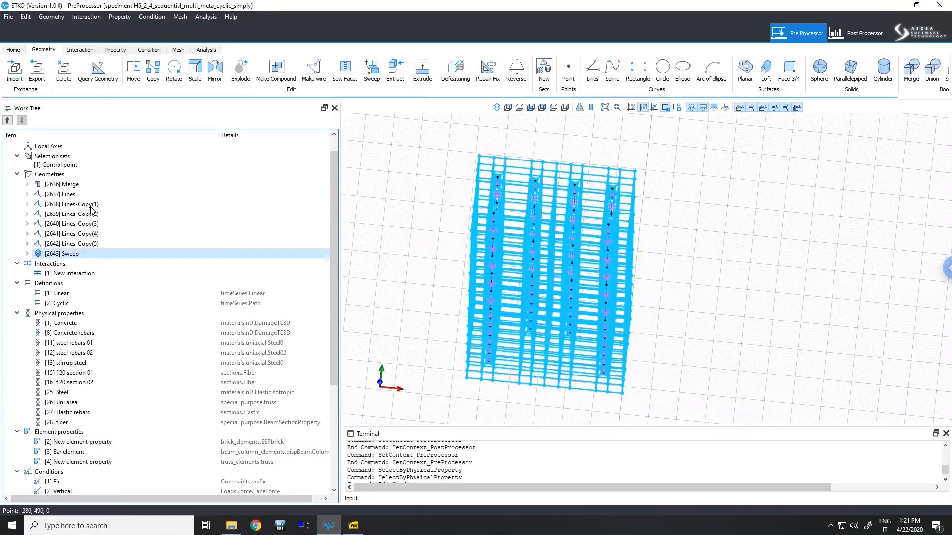
{"action": "left_click", "coordinate": [91, 209]}
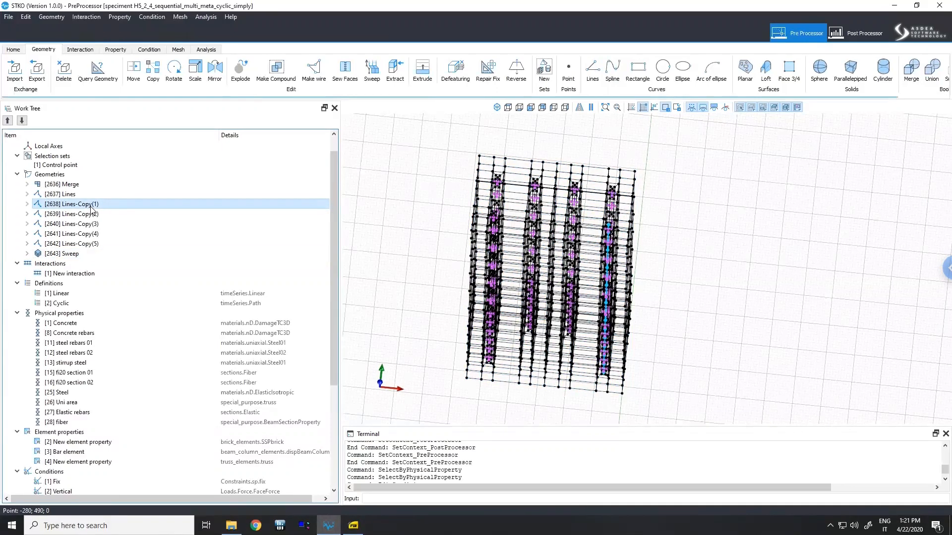
{"action": "left_click", "coordinate": [62, 254]}
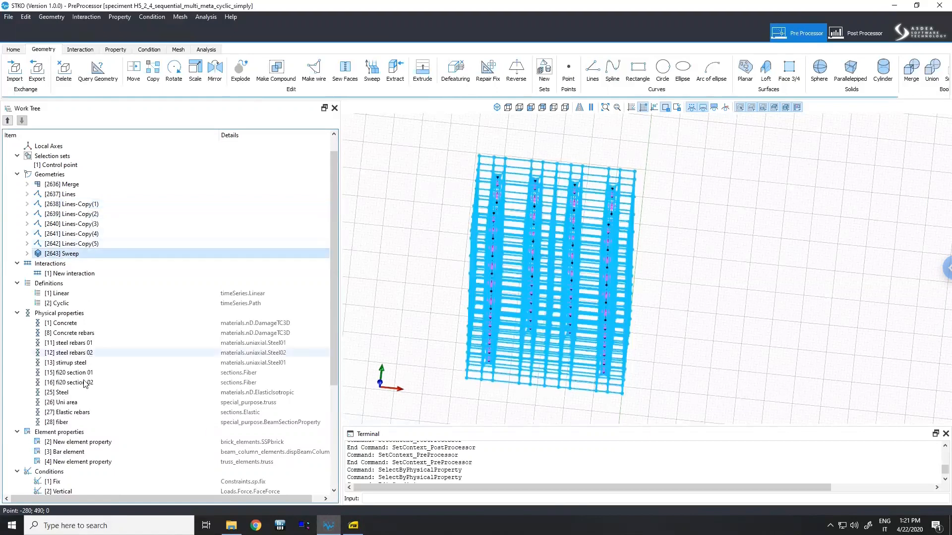
- Select all objects in the model assigned the Uni area physical property
{"action": "left_click", "coordinate": [75, 392]}
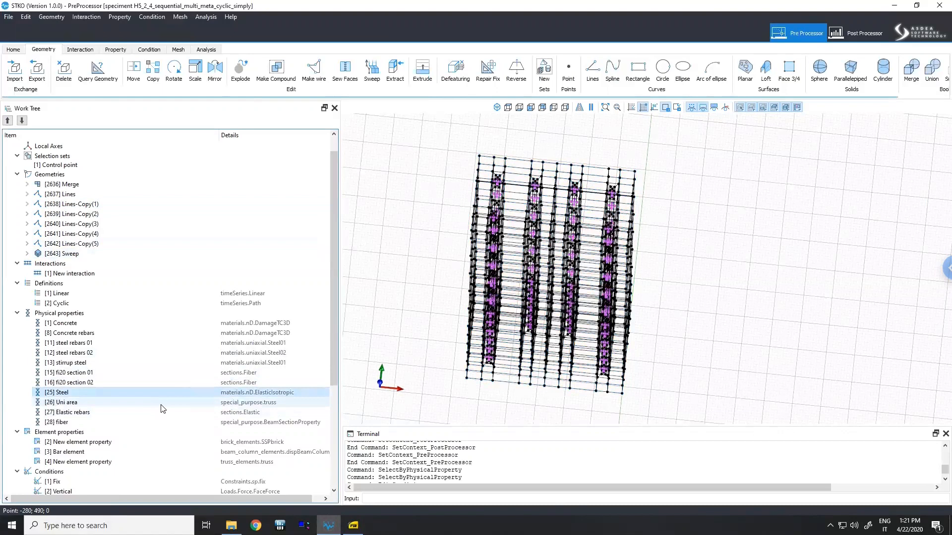
{"action": "left_click", "coordinate": [145, 404]}
{"action": "right_click", "coordinate": [146, 408]}
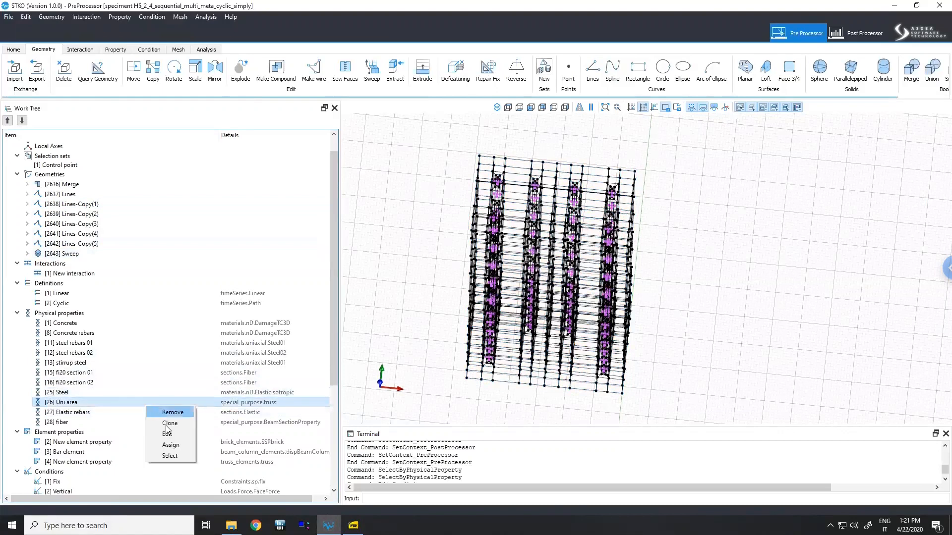
{"action": "left_click", "coordinate": [176, 457]}
- Orbit and zoom into the column to examine the Uni area truss elements around the stirrups
{"action": "middle_click_drag", "start_coordinate": [637, 363], "coordinate": [654, 347]}
{"action": "scroll", "coordinate": [719, 369], "scroll_direction": "up", "scroll_amount": 2}
{"action": "scroll", "coordinate": [714, 390], "scroll_direction": "up", "scroll_amount": 2}
{"action": "middle_click_drag", "start_coordinate": [714, 390], "coordinate": [697, 430]}
{"action": "middle_click_drag", "start_coordinate": [592, 359], "coordinate": [537, 346]}
{"action": "scroll", "coordinate": [536, 346], "scroll_direction": "up", "scroll_amount": 3}
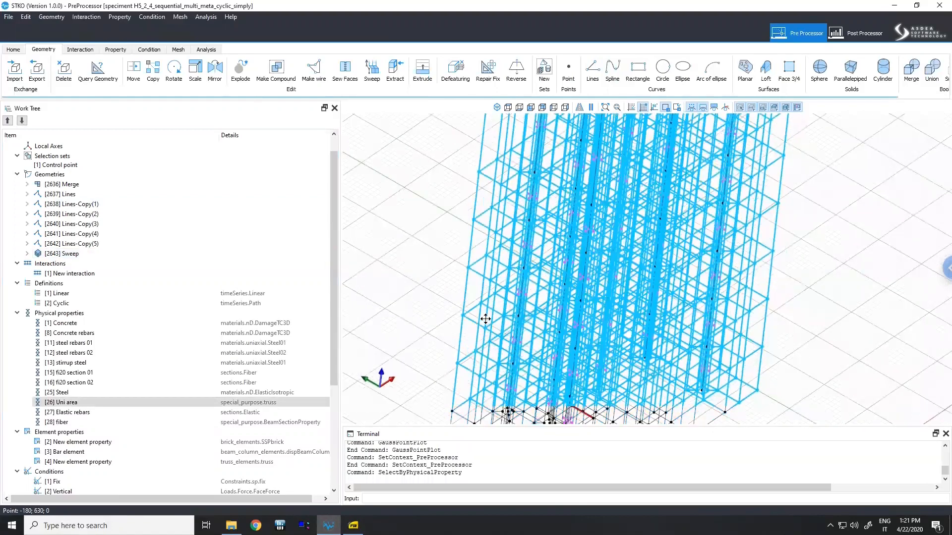
{"action": "left_click", "coordinate": [128, 405]}
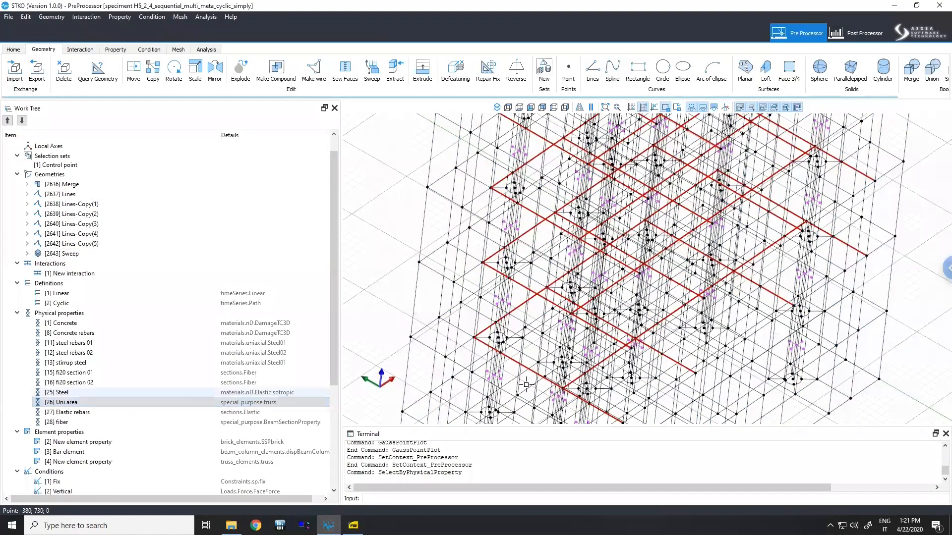
{"action": "scroll", "coordinate": [487, 343], "scroll_direction": "up", "scroll_amount": 2}
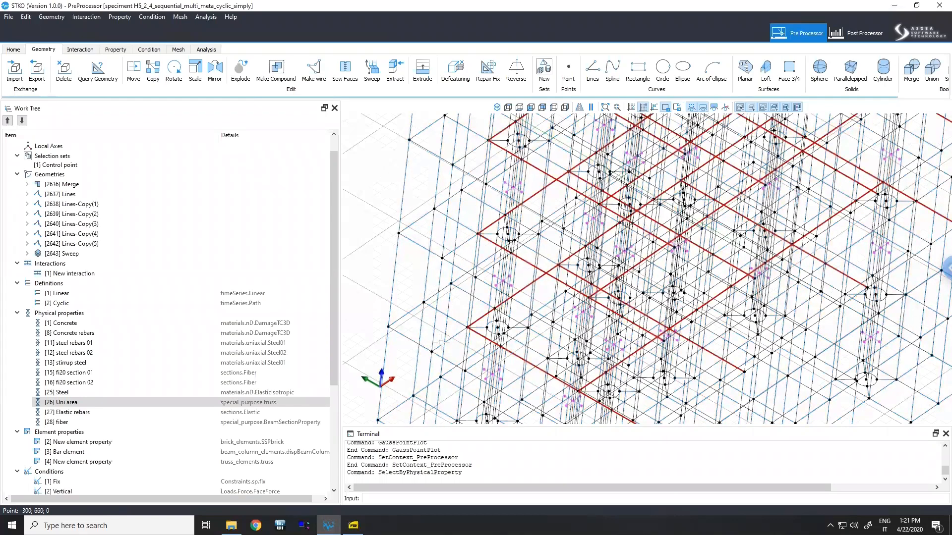
{"action": "scroll", "coordinate": [444, 337], "scroll_direction": "up", "scroll_amount": 2}
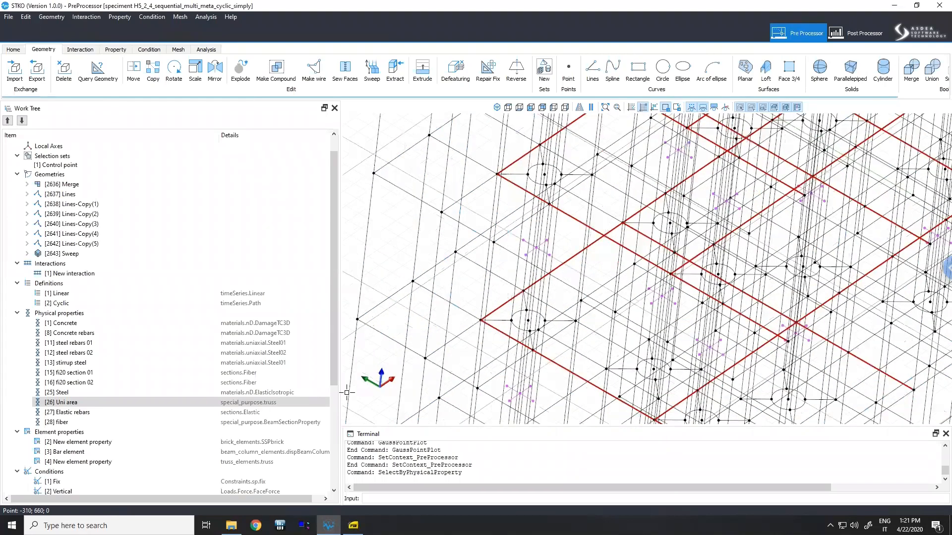
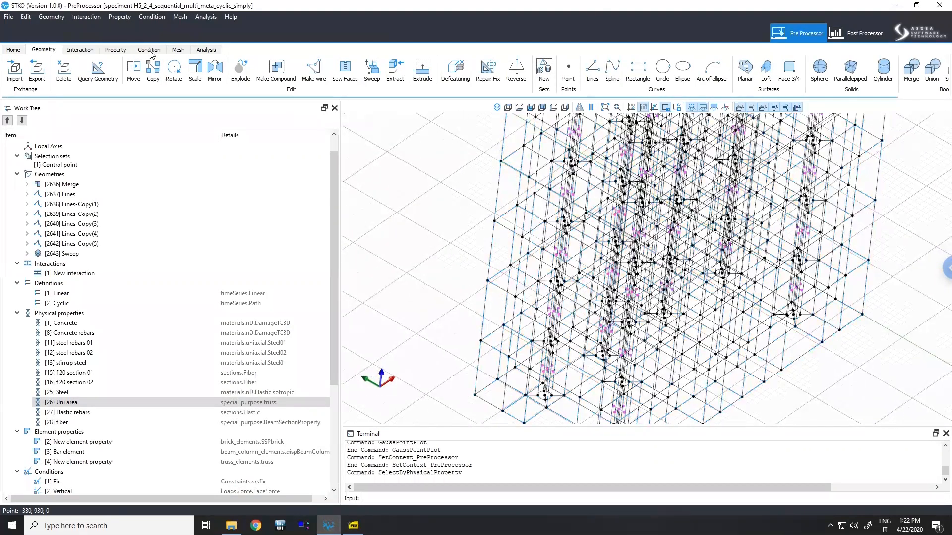
- Select each condition in turn (Fix, Vertical, Horiz, Composito, Fix-Copy) to highlight where it is applied on the column
{"action": "left_click", "coordinate": [714, 108]}
{"action": "scroll", "coordinate": [102, 431], "scroll_direction": "down", "scroll_amount": 2}
{"action": "scroll", "coordinate": [102, 433], "scroll_direction": "down", "scroll_amount": 1}
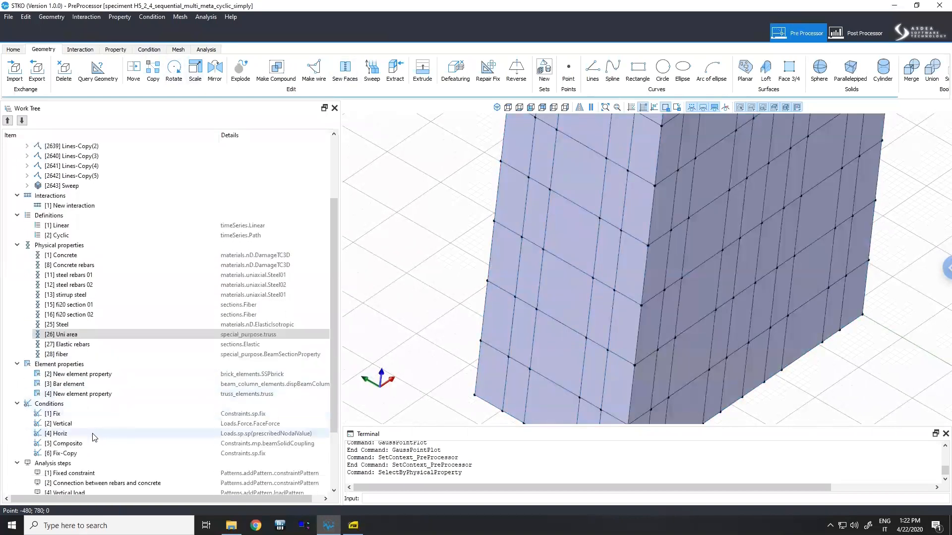
{"action": "scroll", "coordinate": [82, 427], "scroll_direction": "down", "scroll_amount": 1}
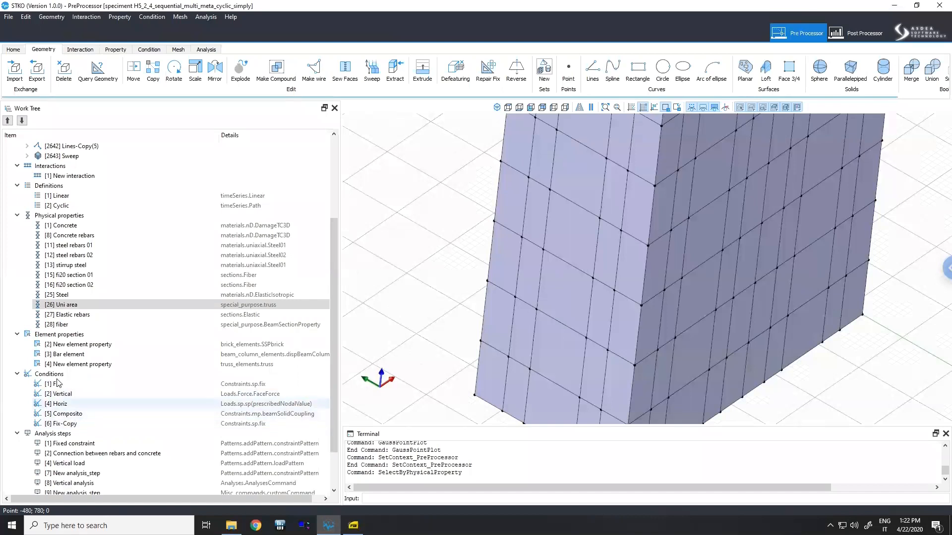
{"action": "left_click", "coordinate": [59, 385]}
{"action": "left_click", "coordinate": [66, 394]}
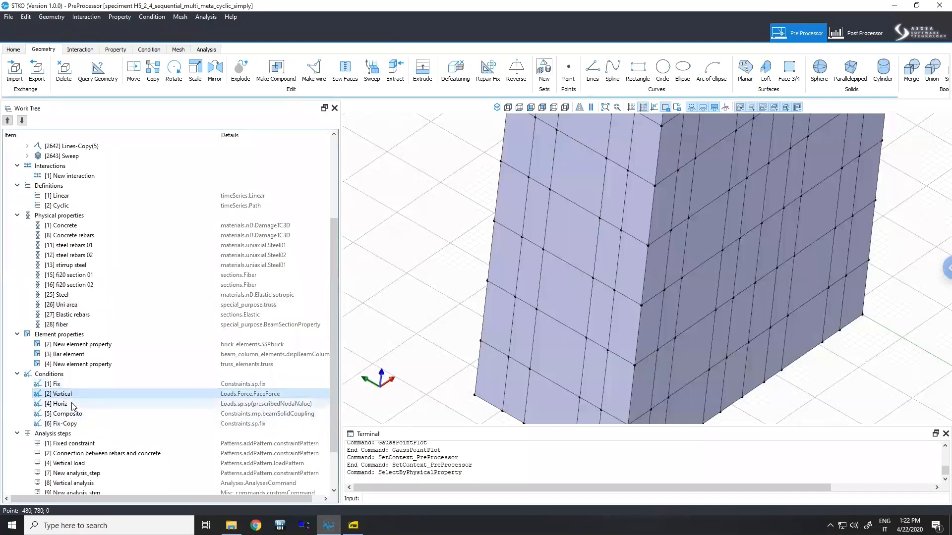
{"action": "left_click", "coordinate": [73, 406]}
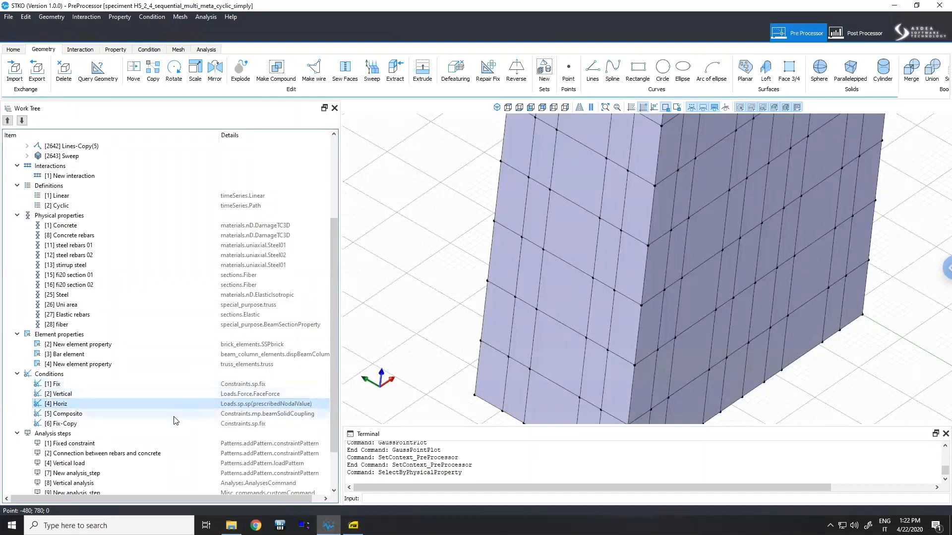
{"action": "left_click", "coordinate": [139, 415]}
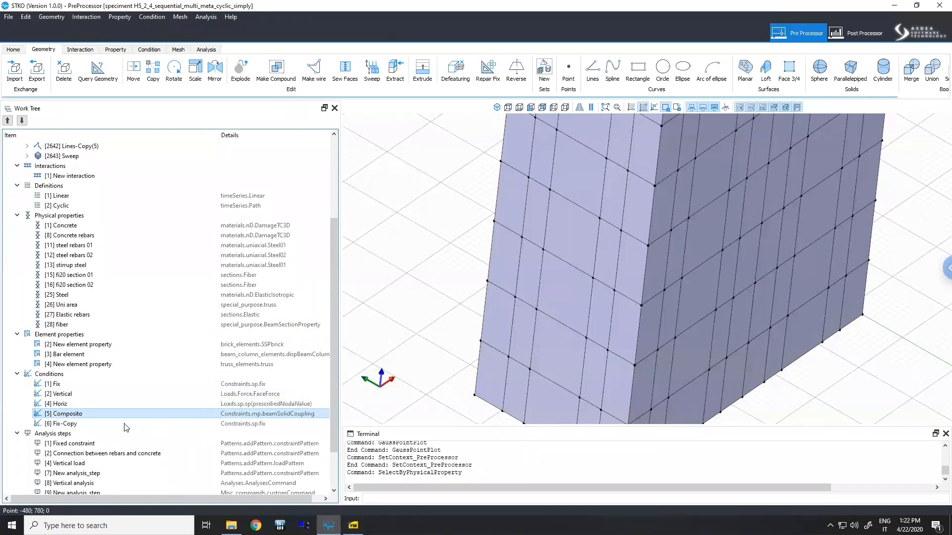
{"action": "left_click", "coordinate": [139, 426]}
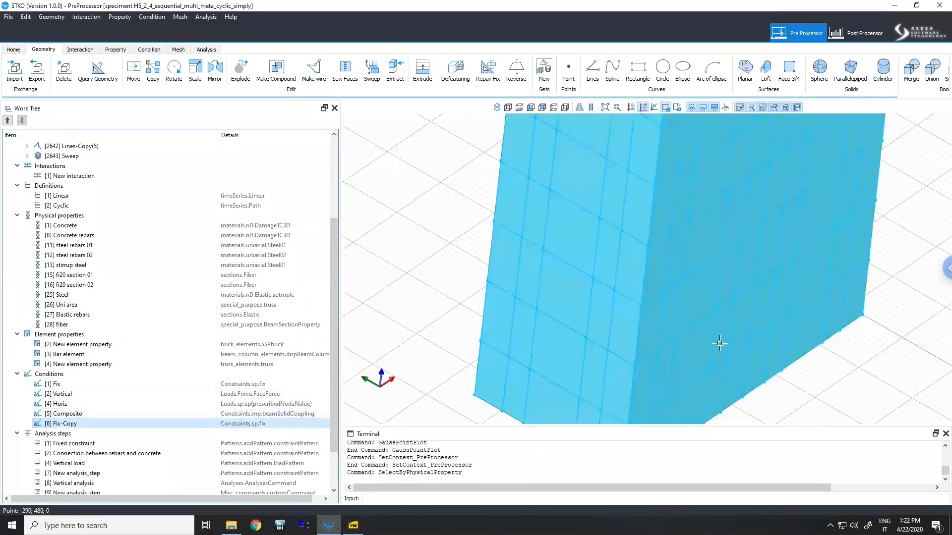
- Orbit and zoom around the column to examine the Fix-Copy condition area
{"action": "scroll", "coordinate": [687, 357], "scroll_direction": "down", "scroll_amount": 4}
{"action": "middle_click_drag", "start_coordinate": [693, 371], "coordinate": [673, 372]}
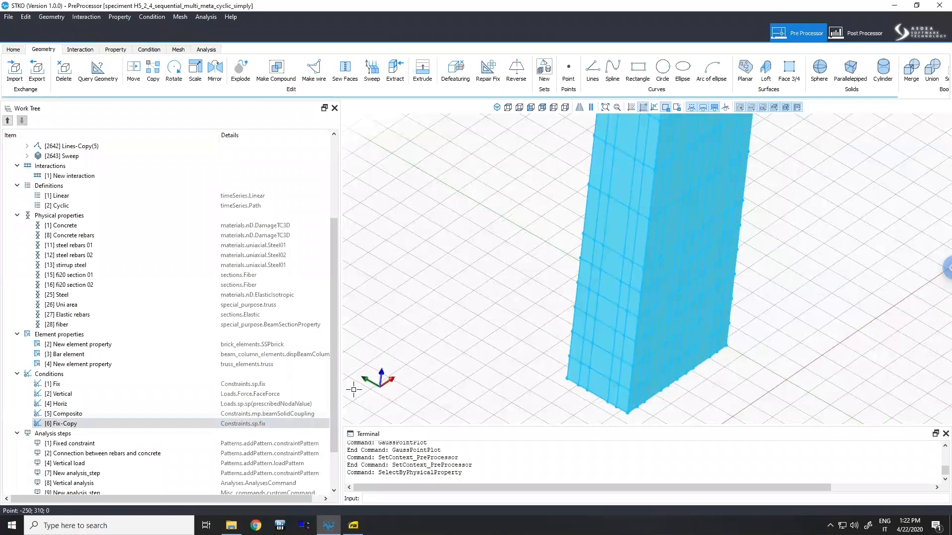
{"action": "scroll", "coordinate": [94, 384], "scroll_direction": "down", "scroll_amount": 2}
{"action": "left_click", "coordinate": [151, 375]}
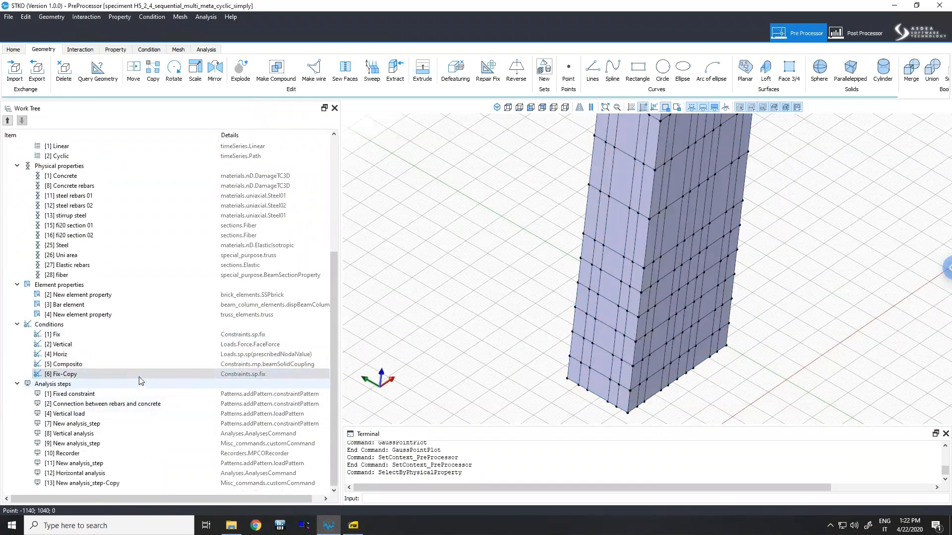
{"action": "scroll", "coordinate": [106, 354], "scroll_direction": "up", "scroll_amount": 2}
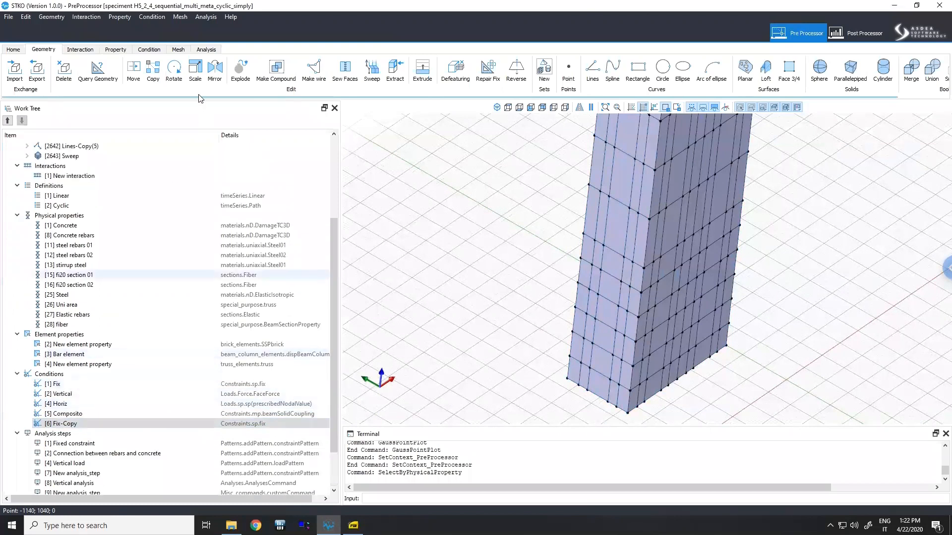
- Switch to the Property context and orbit and zoom to examine the column base by physical property
{"action": "left_click", "coordinate": [115, 50]}
{"action": "middle_click_drag", "start_coordinate": [669, 344], "coordinate": [628, 313]}
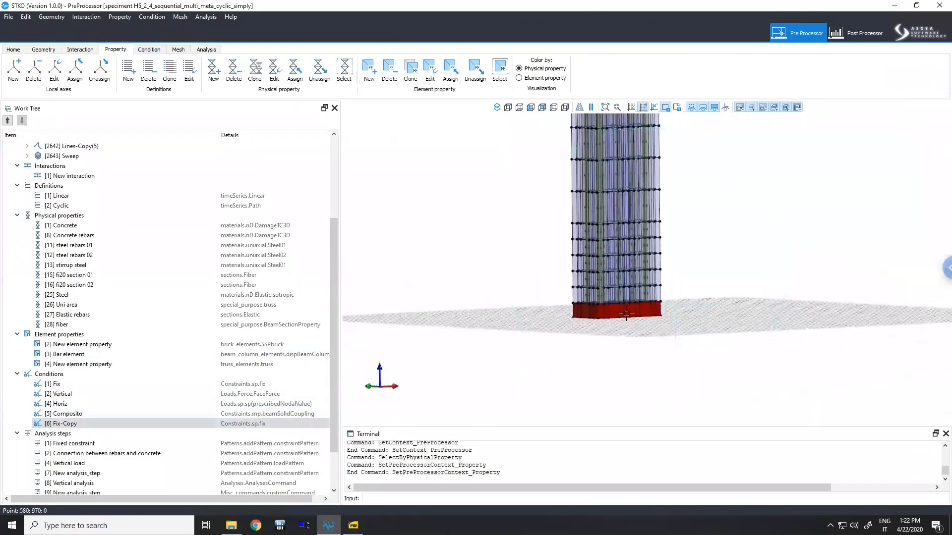
{"action": "middle_click_drag", "start_coordinate": [621, 353], "coordinate": [620, 248]}
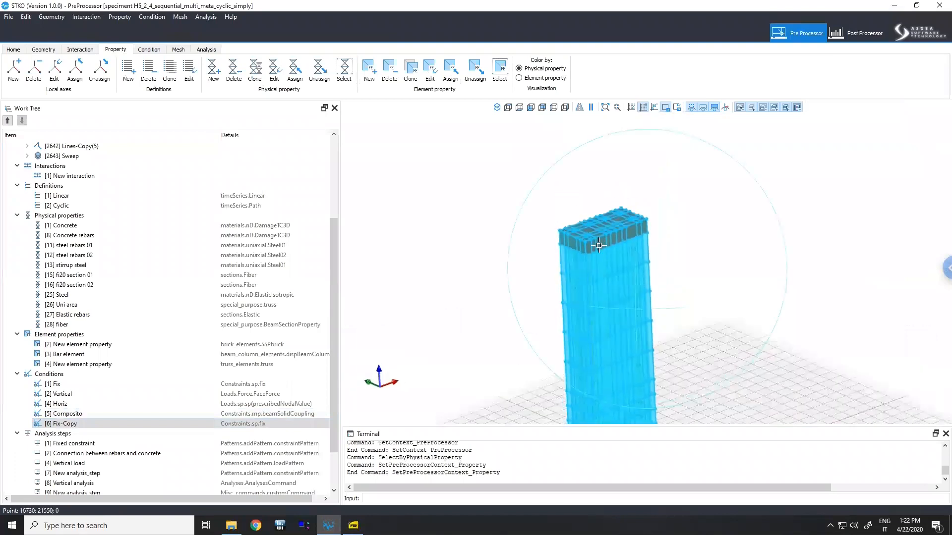
{"action": "middle_click_drag", "start_coordinate": [640, 313], "coordinate": [652, 223]}
{"action": "scroll", "coordinate": [652, 223], "scroll_direction": "up", "scroll_amount": 2}
{"action": "scroll", "coordinate": [664, 317], "scroll_direction": "up", "scroll_amount": 3}
{"action": "middle_click_drag", "start_coordinate": [665, 317], "coordinate": [676, 258]}
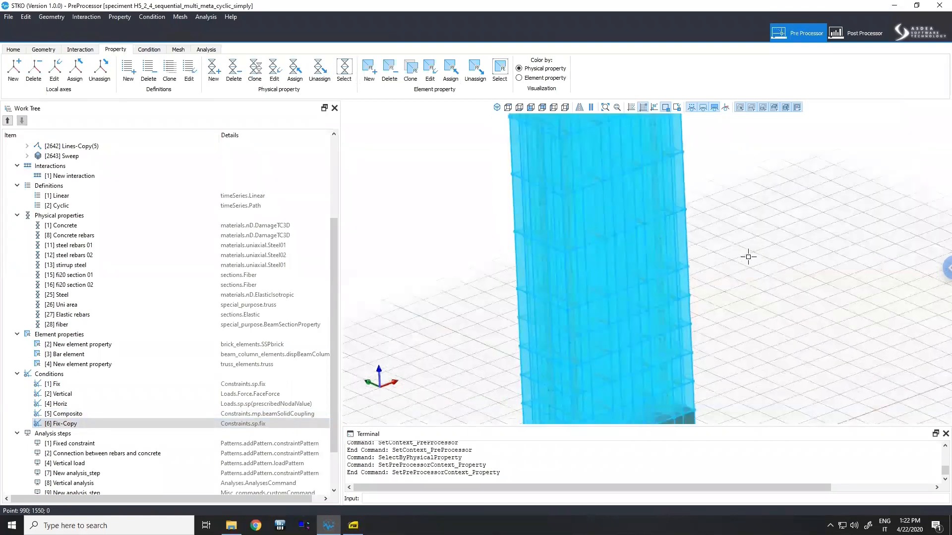
{"action": "middle_click_drag", "start_coordinate": [733, 253], "coordinate": [756, 213]}
{"action": "scroll", "coordinate": [636, 383], "scroll_direction": "up", "scroll_amount": 2}
{"action": "scroll", "coordinate": [496, 388], "scroll_direction": "up", "scroll_amount": 5}
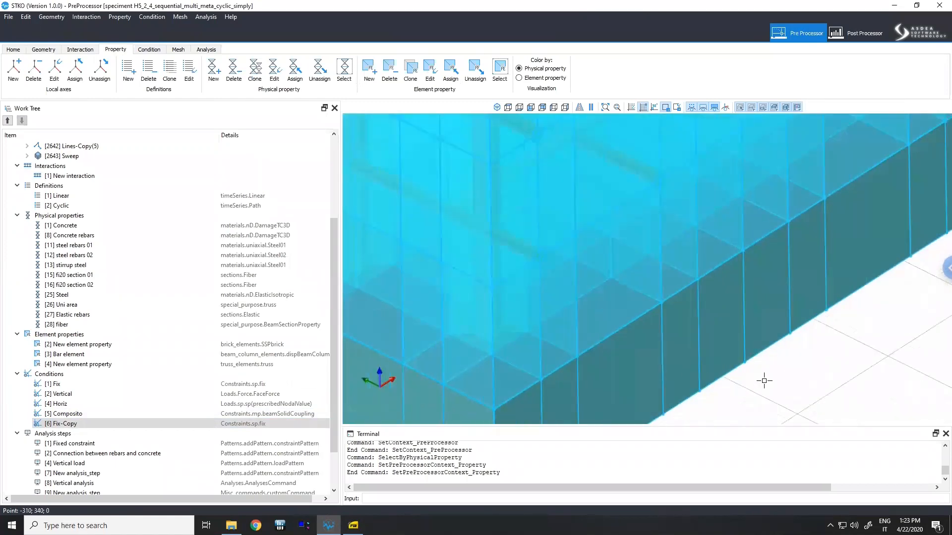
{"action": "middle_click_drag", "start_coordinate": [763, 380], "coordinate": [773, 375]}
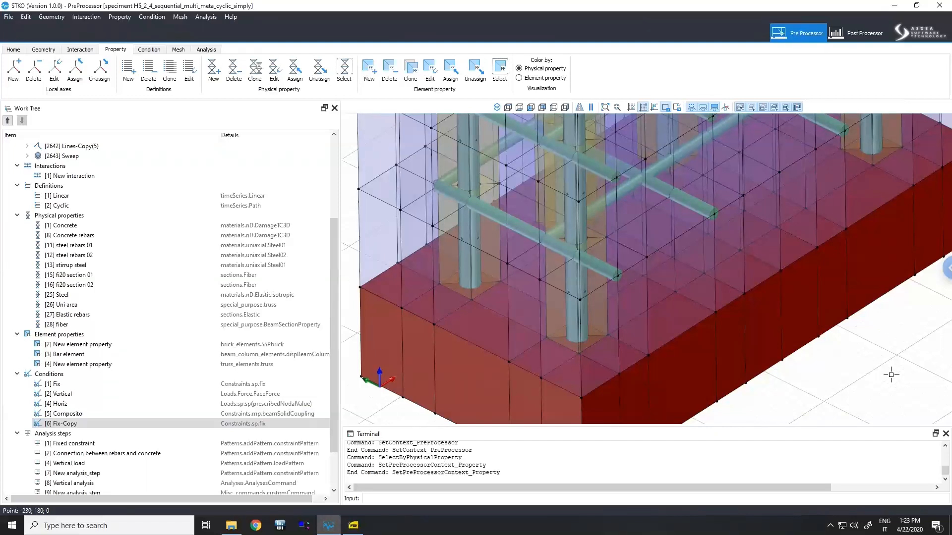
- Orbit, pan and zoom around the column base to examine its elements
{"action": "left_click", "coordinate": [619, 340]}
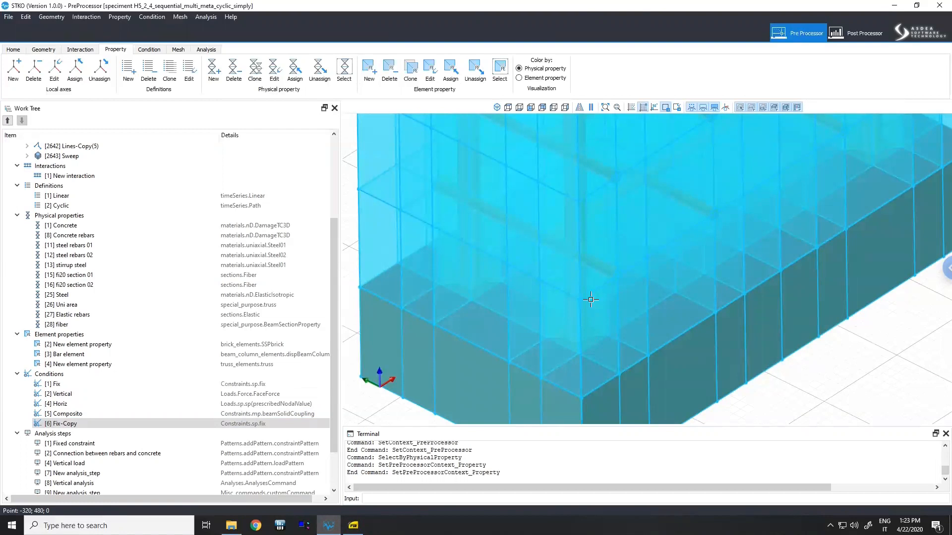
{"action": "scroll", "coordinate": [598, 291], "scroll_direction": "down", "scroll_amount": 2}
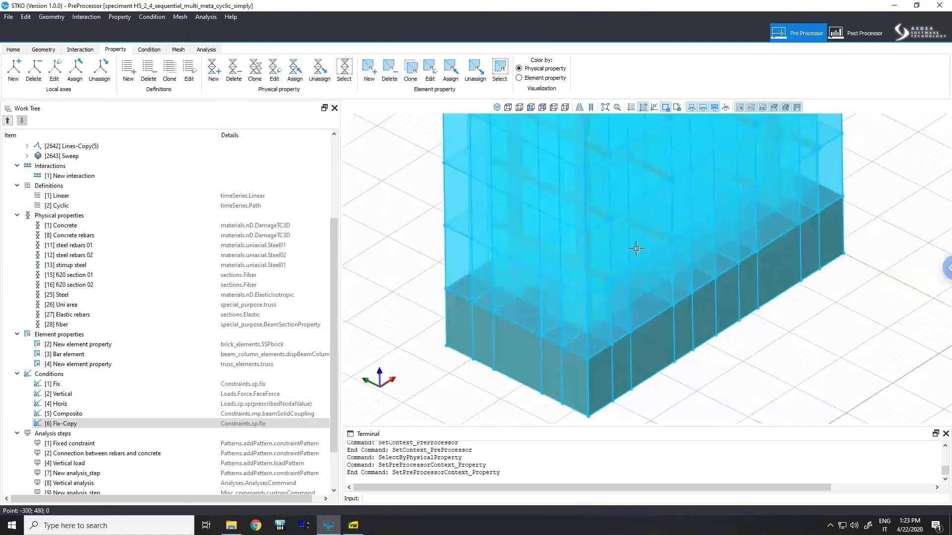
{"action": "left_click", "coordinate": [728, 344]}
{"action": "middle_click_drag", "start_coordinate": [748, 348], "coordinate": [727, 376]}
{"action": "scroll", "coordinate": [735, 368], "scroll_direction": "down", "scroll_amount": 2}
{"action": "scroll", "coordinate": [728, 376], "scroll_direction": "up", "scroll_amount": 4}
{"action": "left_click", "coordinate": [926, 317]}
{"action": "middle_click_drag", "start_coordinate": [926, 318], "coordinate": [899, 347]}
{"action": "left_click", "coordinate": [803, 144]}
{"action": "middle_click_drag", "start_coordinate": [666, 303], "coordinate": [674, 304]}
{"action": "scroll", "coordinate": [640, 312], "scroll_direction": "down", "scroll_amount": 5}
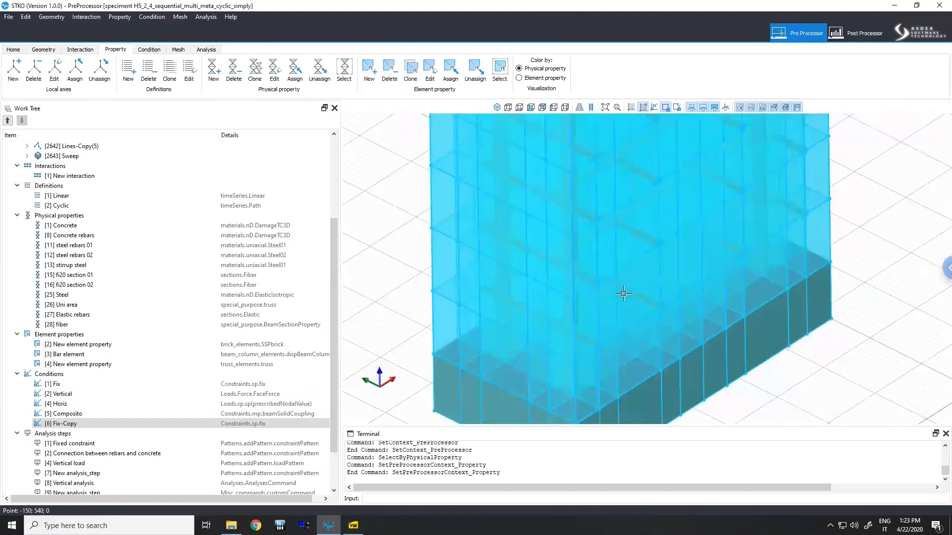
- Toggle a transparent display of the column and orbit to examine the rebars and stirrups inside
{"action": "middle_click_drag", "start_coordinate": [642, 268], "coordinate": [593, 384]}
{"action": "middle_click_drag", "start_coordinate": [629, 343], "coordinate": [754, 312]}
{"action": "middle_click_drag", "start_coordinate": [627, 344], "coordinate": [704, 111]}
{"action": "left_click", "coordinate": [702, 108]}
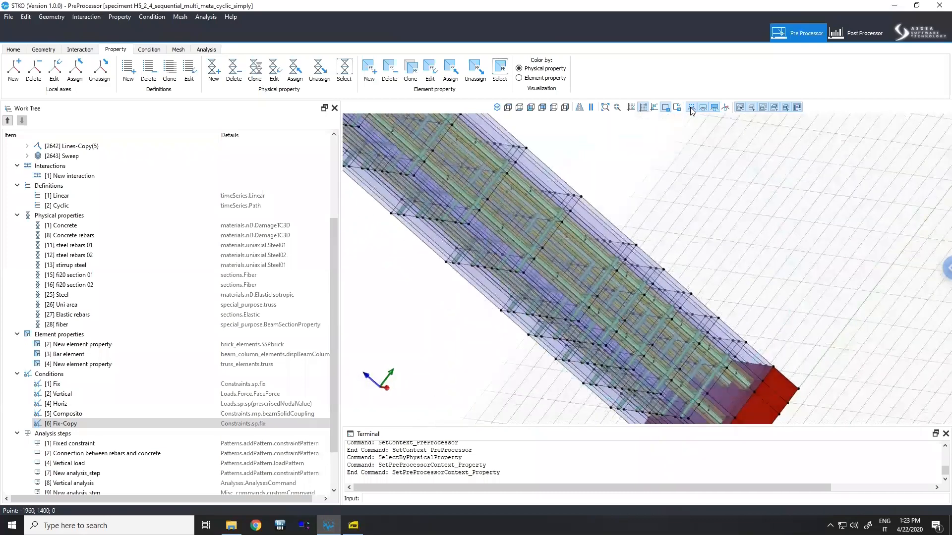
{"action": "middle_click_drag", "start_coordinate": [588, 304], "coordinate": [732, 254]}
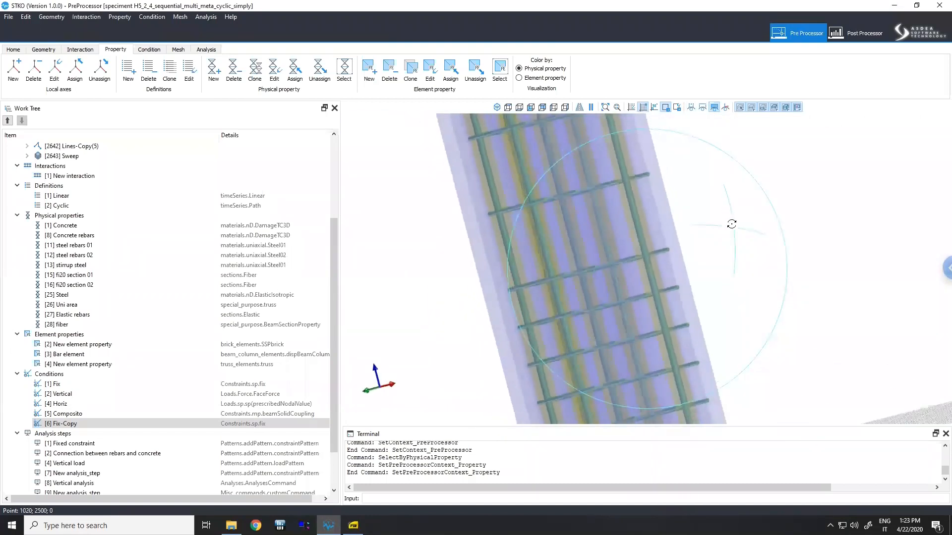
{"action": "middle_click_drag", "start_coordinate": [654, 311], "coordinate": [693, 308]}
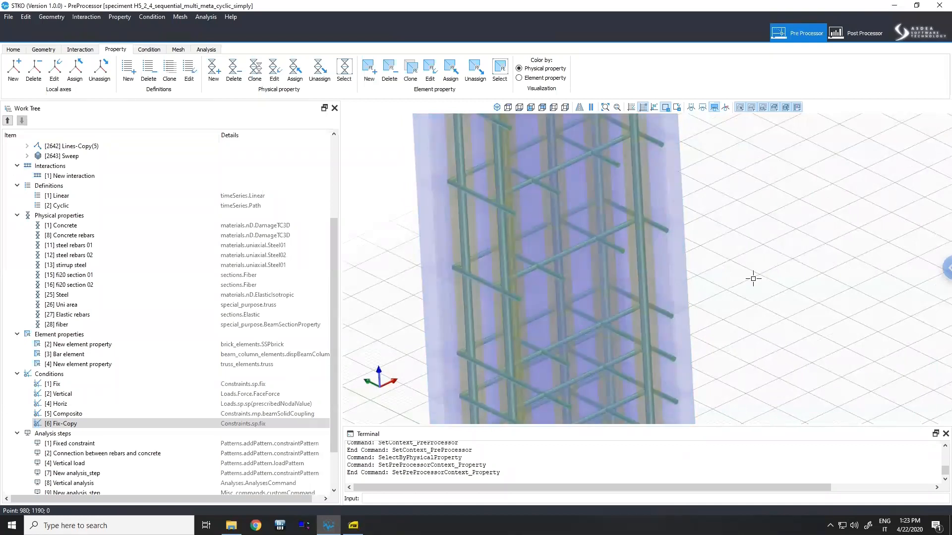
{"action": "scroll", "coordinate": [754, 274], "scroll_direction": "down", "scroll_amount": 3}
{"action": "middle_click_drag", "start_coordinate": [750, 275], "coordinate": [735, 179]}
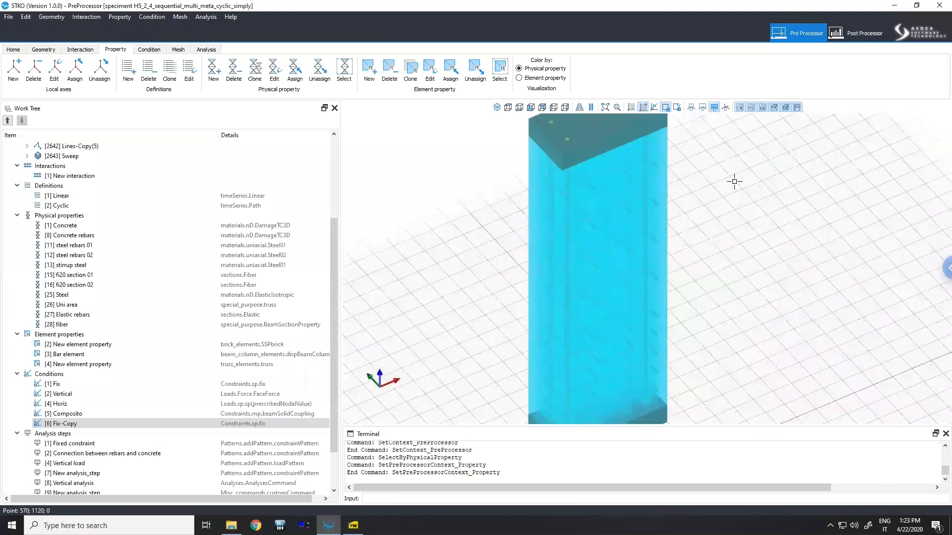
- Switch to the Post Processor and delete the Gauss Point Plot
{"action": "left_click", "coordinate": [853, 34]}
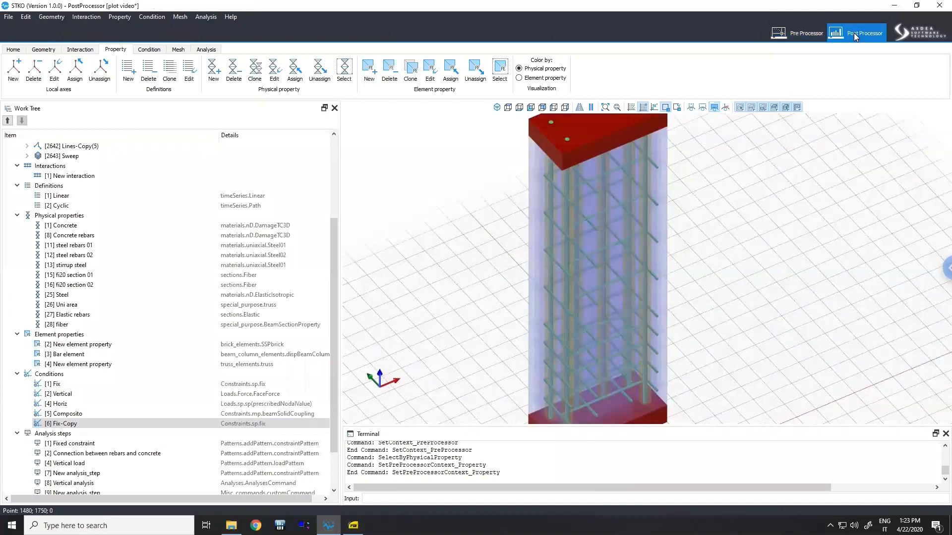
{"action": "middle_click_drag", "start_coordinate": [554, 352], "coordinate": [560, 319]}
{"action": "right_click", "coordinate": [89, 172]}
{"action": "left_click", "coordinate": [111, 177]}
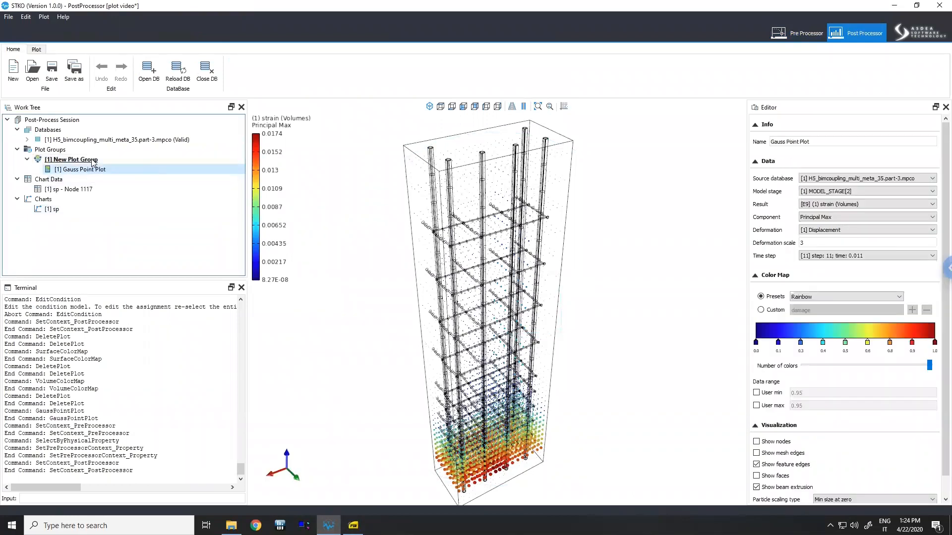
- Add a Surface Color Map plot to the New Plot Group
{"action": "right_click", "coordinate": [94, 160]}
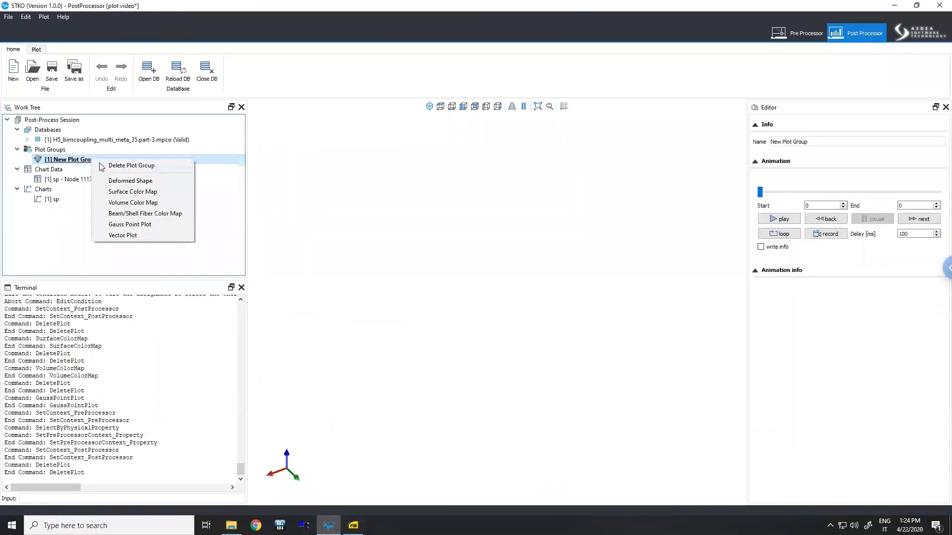
{"action": "left_click", "coordinate": [113, 191]}
{"action": "left_click", "coordinate": [98, 170]}
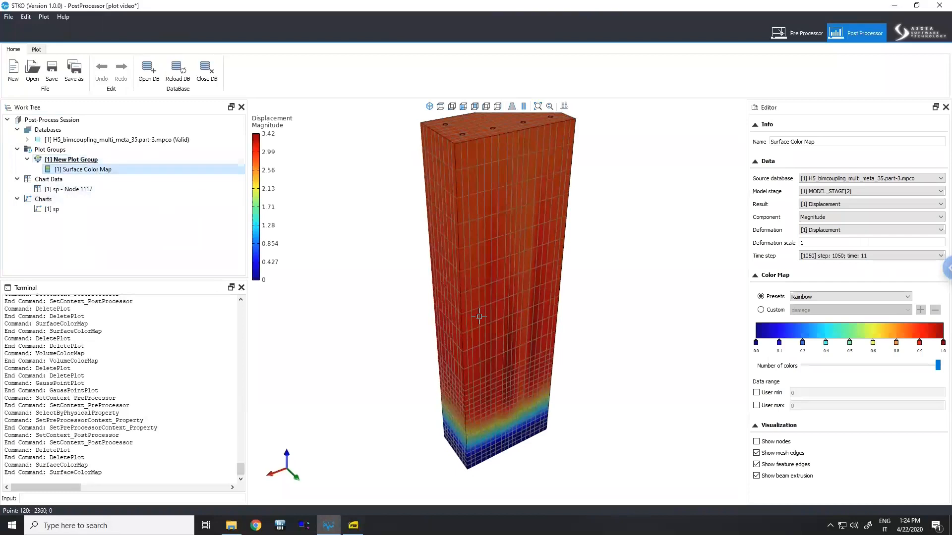
- Orbit the displacement surface map and delete the Surface Color Map plot
{"action": "mouse_move", "coordinate": [530, 278]}
{"action": "middle_mouse_down"}
{"action": "mouse_move", "coordinate": [544, 317]}
{"action": "mouse_move", "coordinate": [565, 278]}
{"action": "mouse_move", "coordinate": [548, 259]}
{"action": "mouse_move", "coordinate": [546, 357]}
{"action": "mouse_move", "coordinate": [409, 255]}
{"action": "middle_mouse_up"}
{"action": "middle_click_drag", "start_coordinate": [563, 370], "coordinate": [584, 390]}
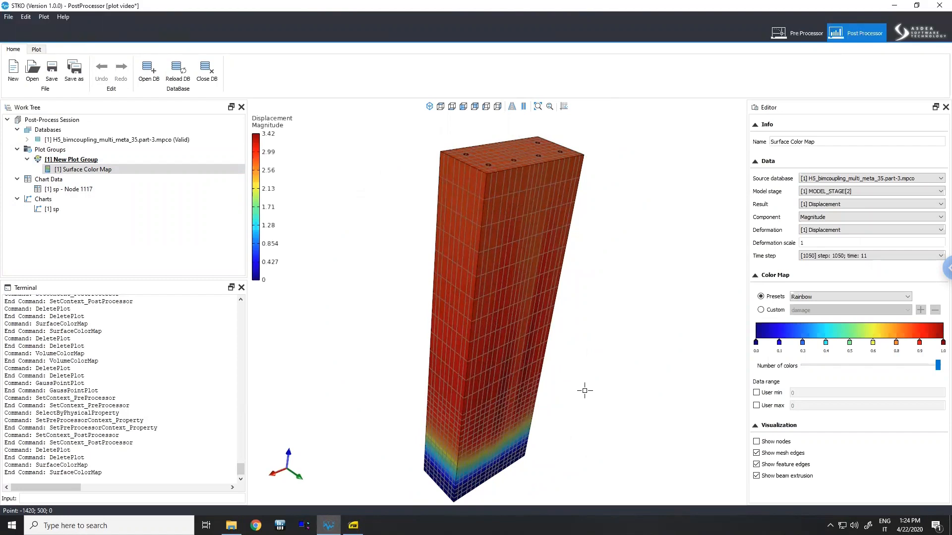
{"action": "middle_click_drag", "start_coordinate": [563, 368], "coordinate": [548, 365]}
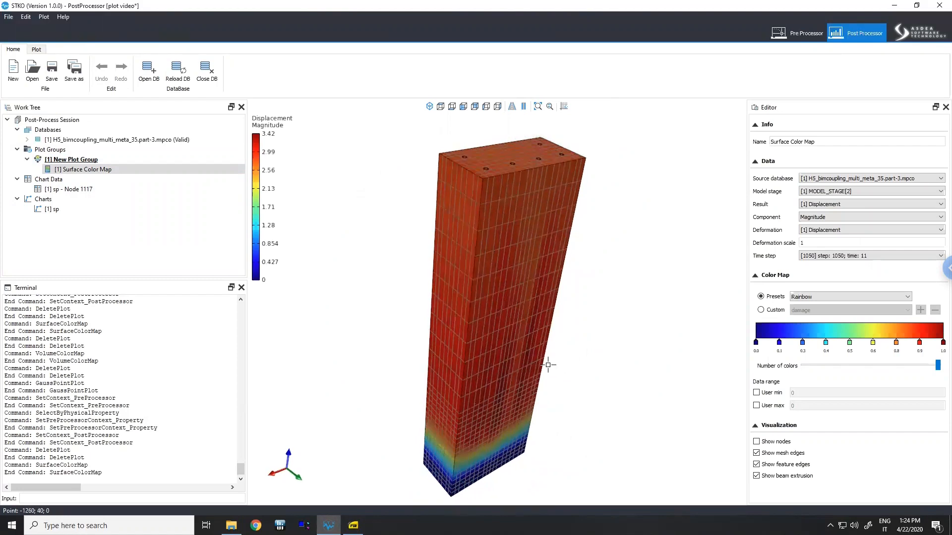
{"action": "right_click", "coordinate": [105, 175]}
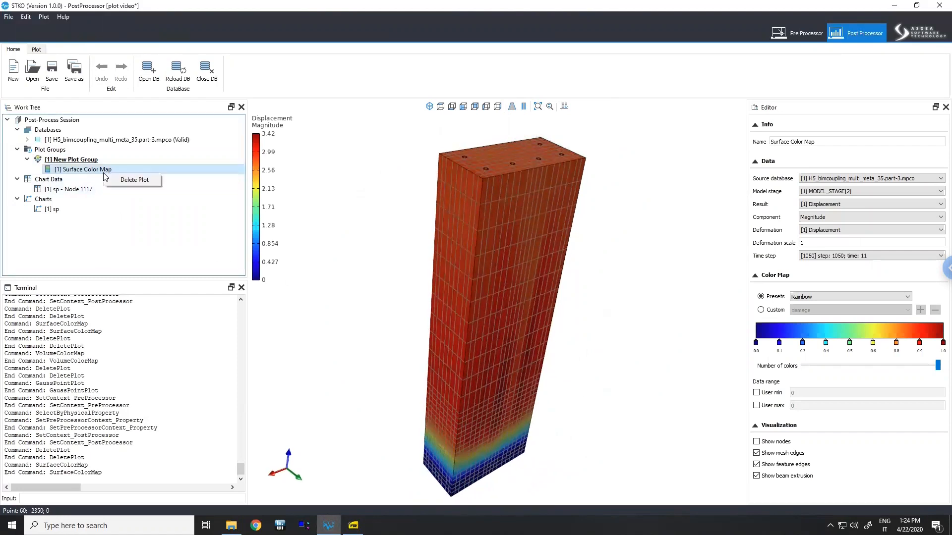
{"action": "left_click", "coordinate": [115, 177]}
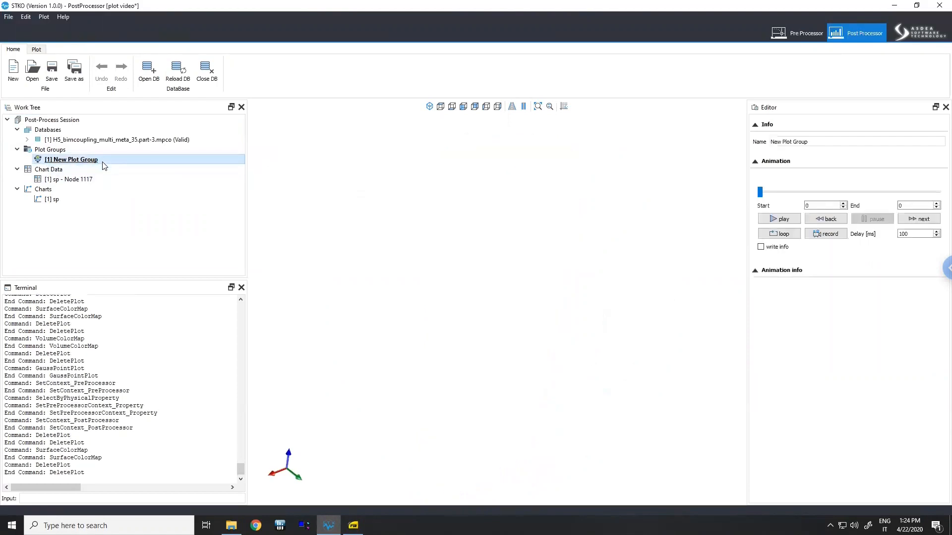
- Add a Volume Color Map plot to the New Plot Group
{"action": "right_click", "coordinate": [103, 161]}
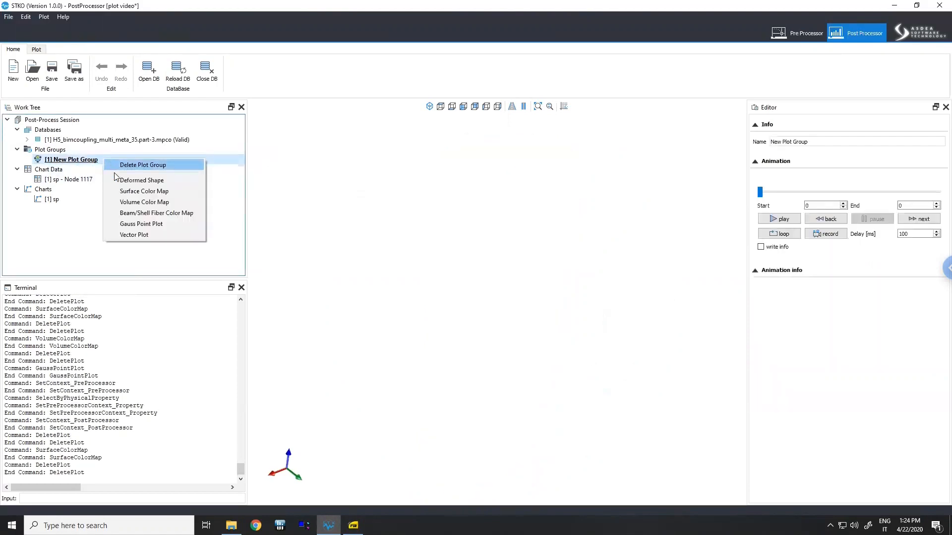
{"action": "left_click", "coordinate": [134, 203]}
{"action": "left_click", "coordinate": [96, 171]}
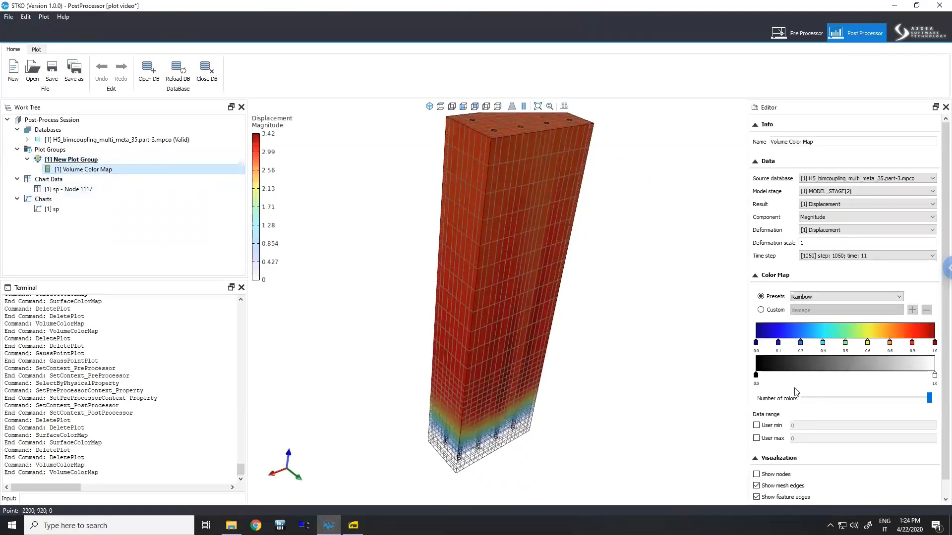
- Add a control point at 0.1 on the volume map's opacity ramp and set its colour to black #000000
{"action": "middle_click_drag", "start_coordinate": [513, 386], "coordinate": [579, 383]}
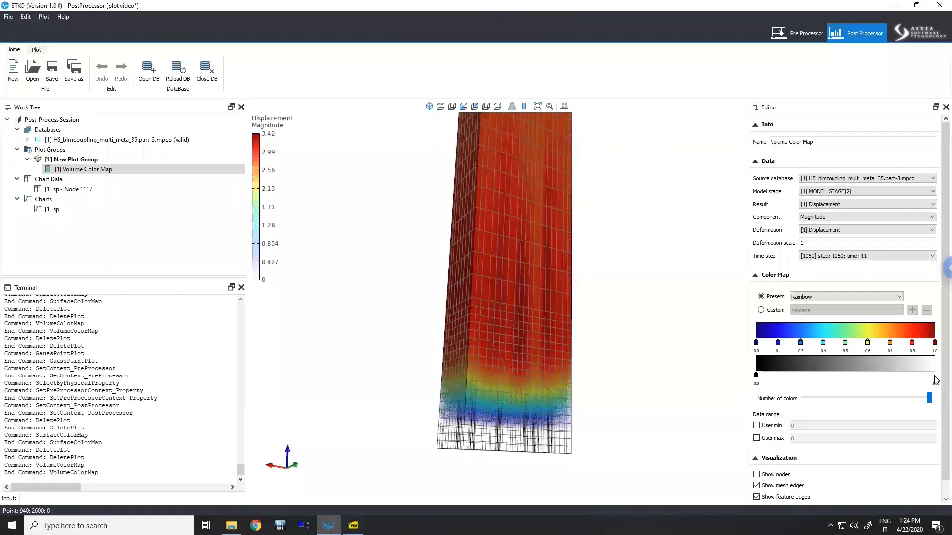
{"action": "middle_click_drag", "start_coordinate": [595, 378], "coordinate": [644, 357]}
{"action": "left_click", "coordinate": [777, 376]}
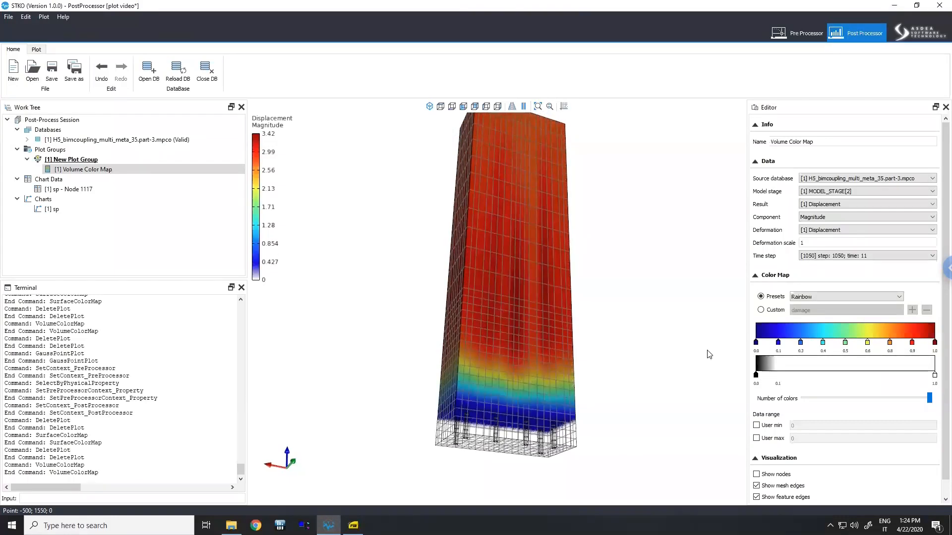
{"action": "left_click_drag", "start_coordinate": [592, 268], "coordinate": [595, 283]}
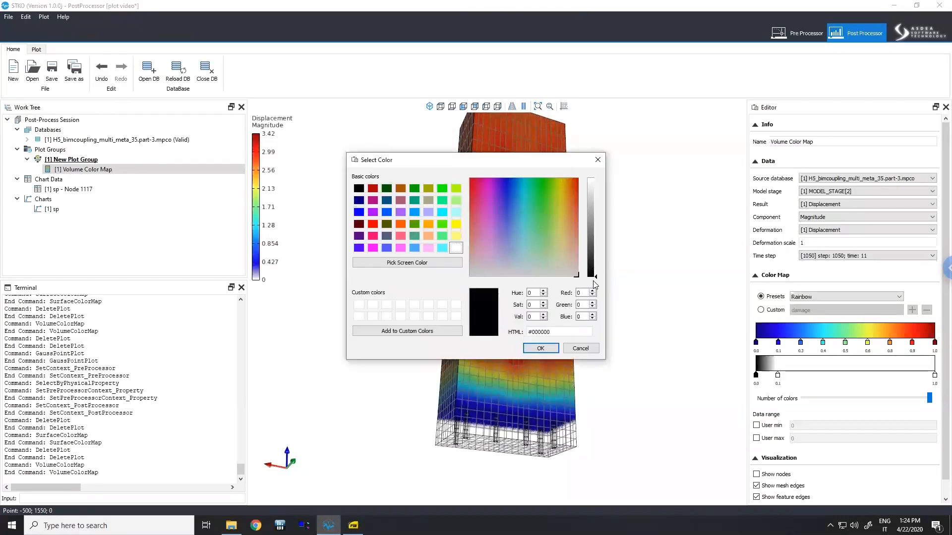
{"action": "left_click", "coordinate": [540, 348]}
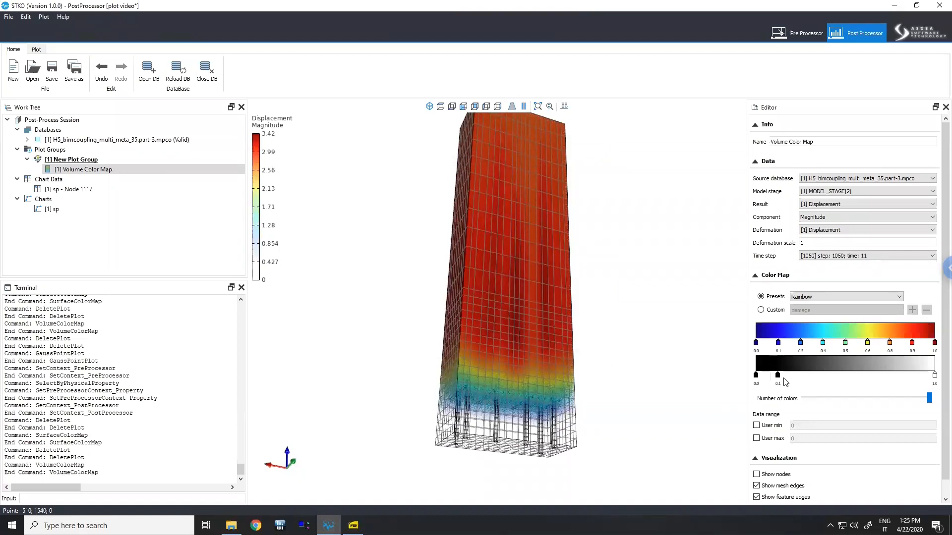
- Move the opacity ramp's control point to 0.7 and hide the mesh edges of the volume map
{"action": "left_click_drag", "start_coordinate": [782, 378], "coordinate": [880, 376]}
{"action": "middle_click_drag", "start_coordinate": [531, 259], "coordinate": [508, 339]}
{"action": "scroll", "coordinate": [522, 315], "scroll_direction": "up", "scroll_amount": 5}
{"action": "scroll", "coordinate": [531, 384], "scroll_direction": "down", "scroll_amount": 4}
{"action": "left_click", "coordinate": [781, 488]}
{"action": "left_click_drag", "start_coordinate": [570, 347], "coordinate": [610, 266]}
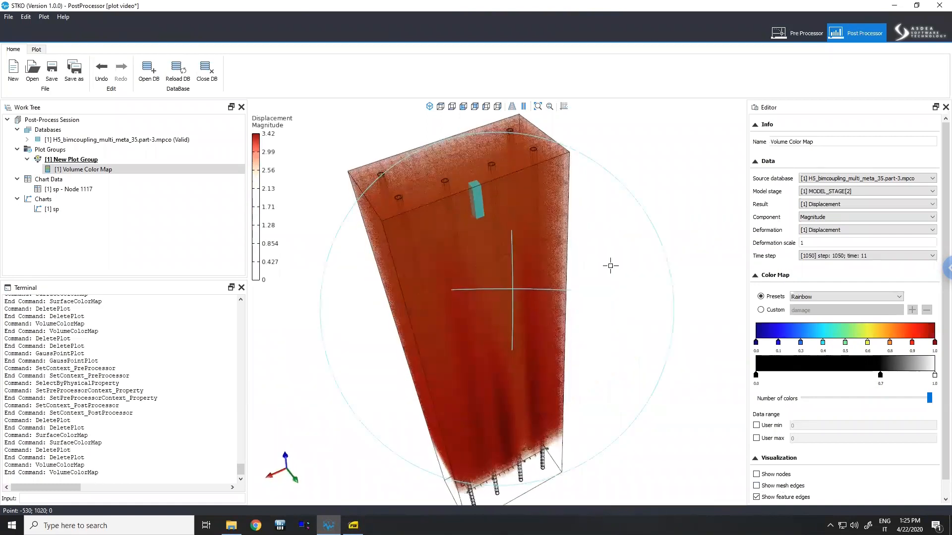
- Switch the volume map's result to [E2] (1) damage
{"action": "left_click", "coordinate": [851, 208]}
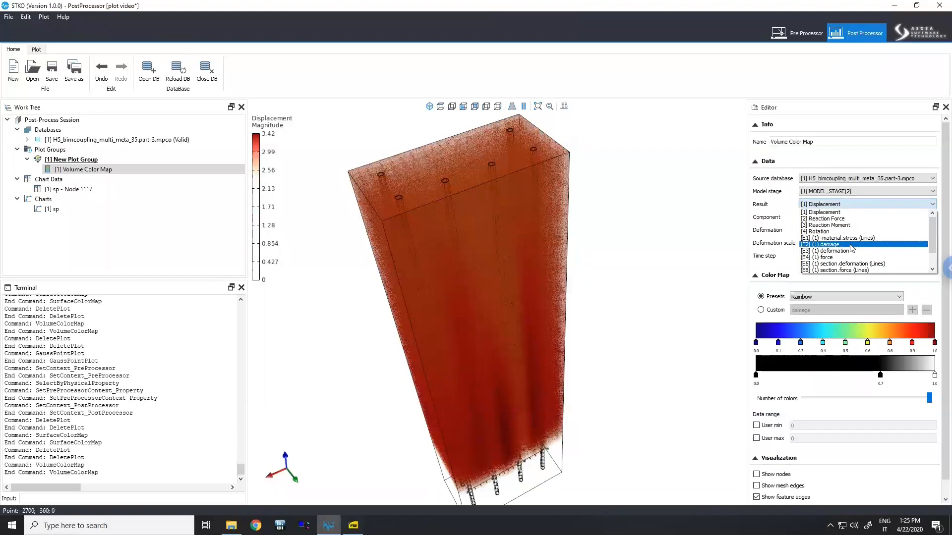
{"action": "left_click", "coordinate": [852, 244]}
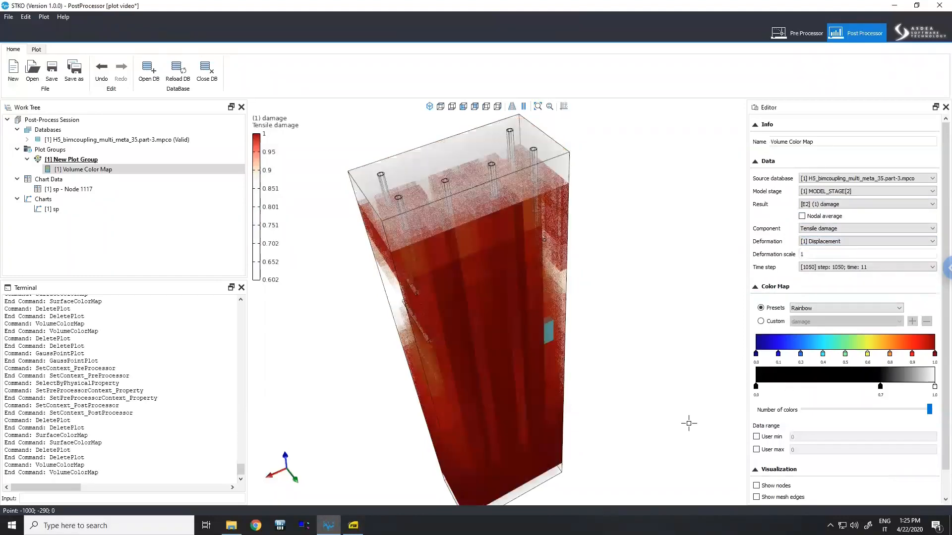
- Enable a user data range from 0 to 1 and move the opacity control point to 1.0
{"action": "left_click", "coordinate": [756, 437]}
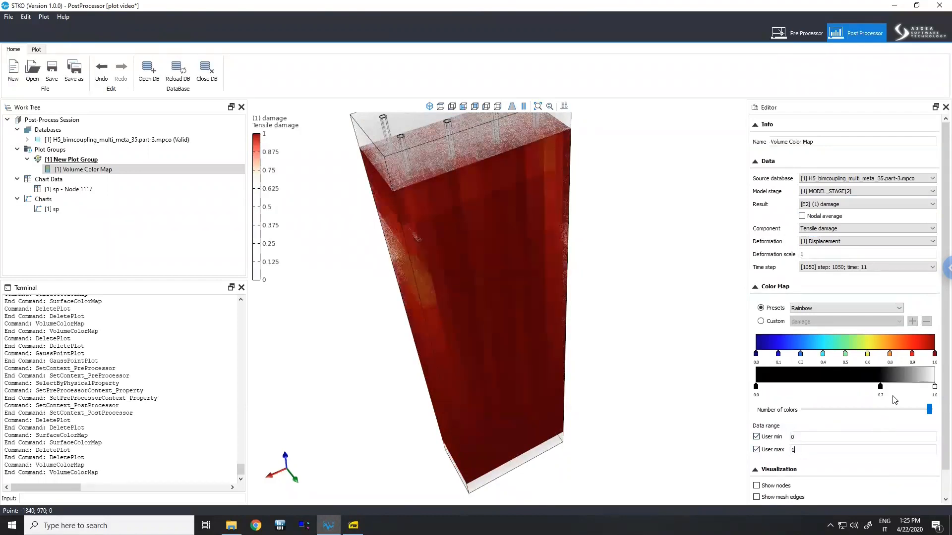
{"action": "left_click_drag", "start_coordinate": [881, 387], "coordinate": [934, 387]}
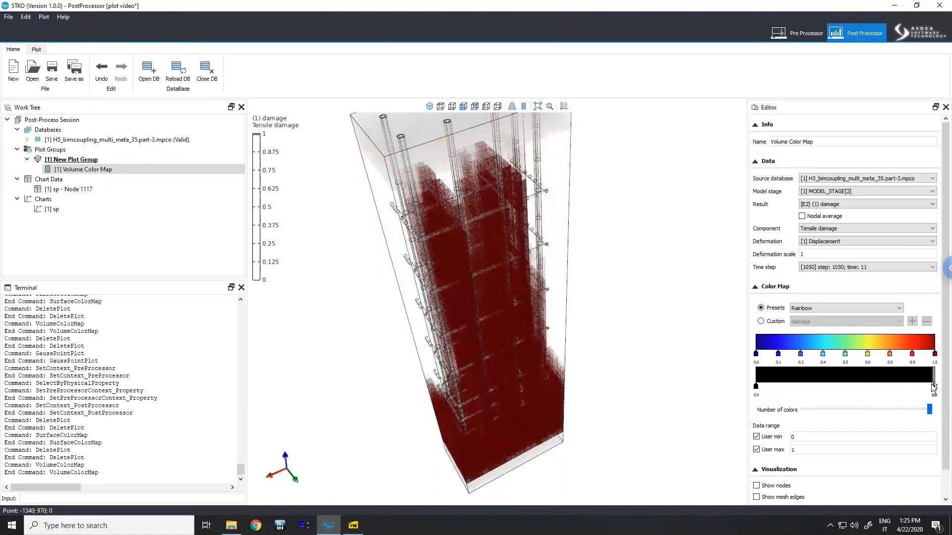
- Scrub the New Plot Group animation to about frame 780 to view damage progression
{"action": "left_click", "coordinate": [99, 159]}
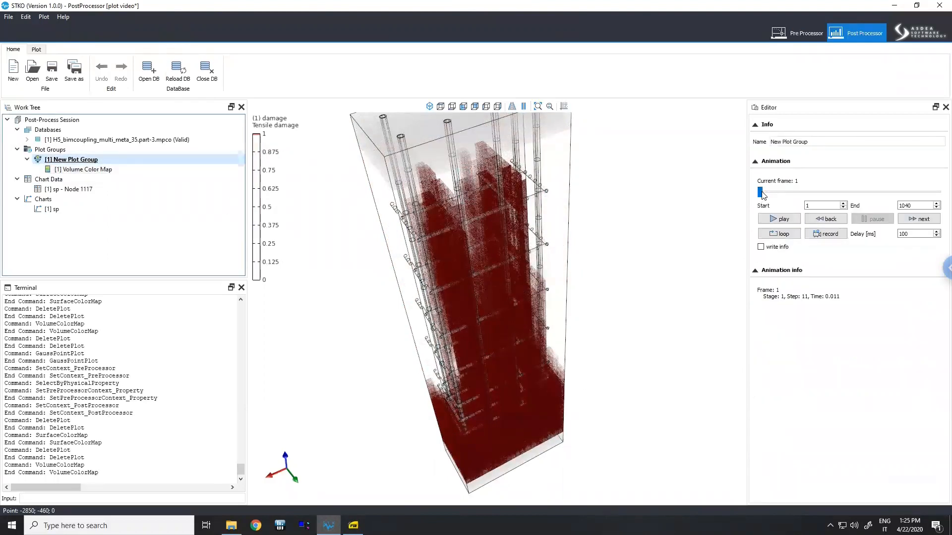
{"action": "left_click_drag", "start_coordinate": [795, 196], "coordinate": [897, 192]}
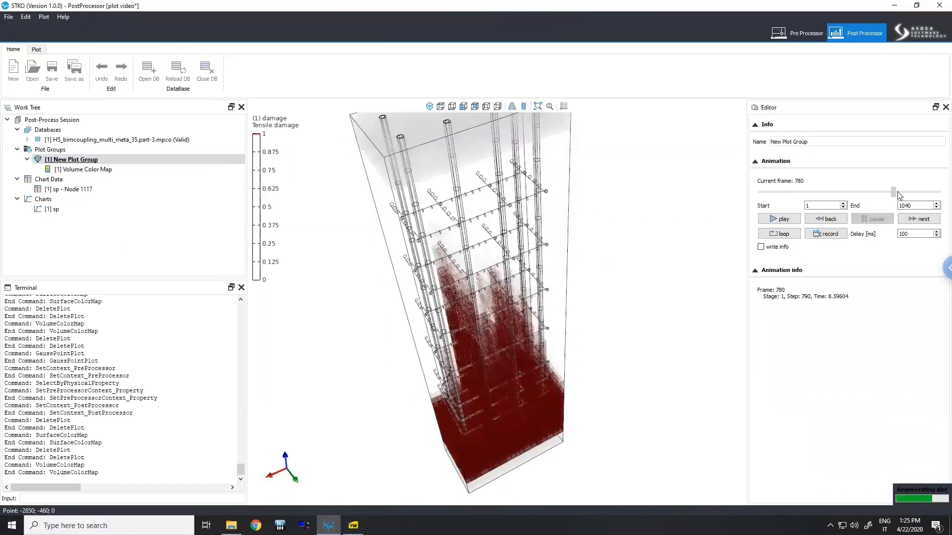
{"action": "middle_click_drag", "start_coordinate": [551, 301], "coordinate": [546, 308]}
{"action": "scroll", "coordinate": [545, 308], "scroll_direction": "down", "scroll_amount": 3}
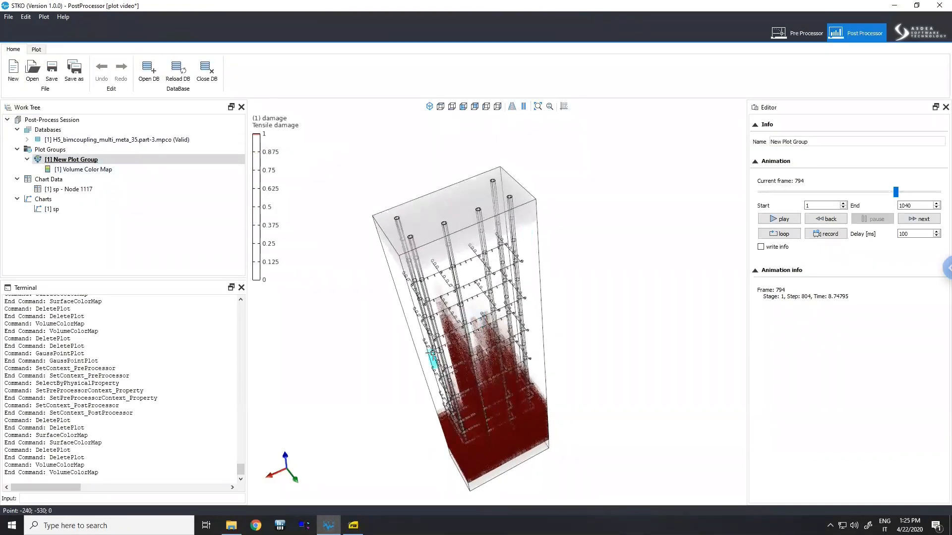
- Add a Vector Plot to the New Plot Group
{"action": "left_click", "coordinate": [101, 170]}
{"action": "left_click", "coordinate": [87, 160]}
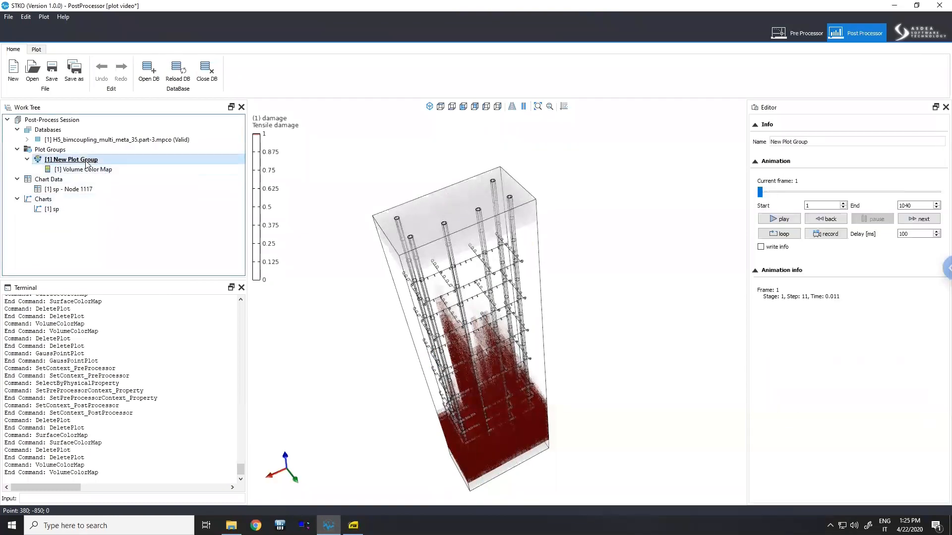
{"action": "left_click", "coordinate": [104, 170]}
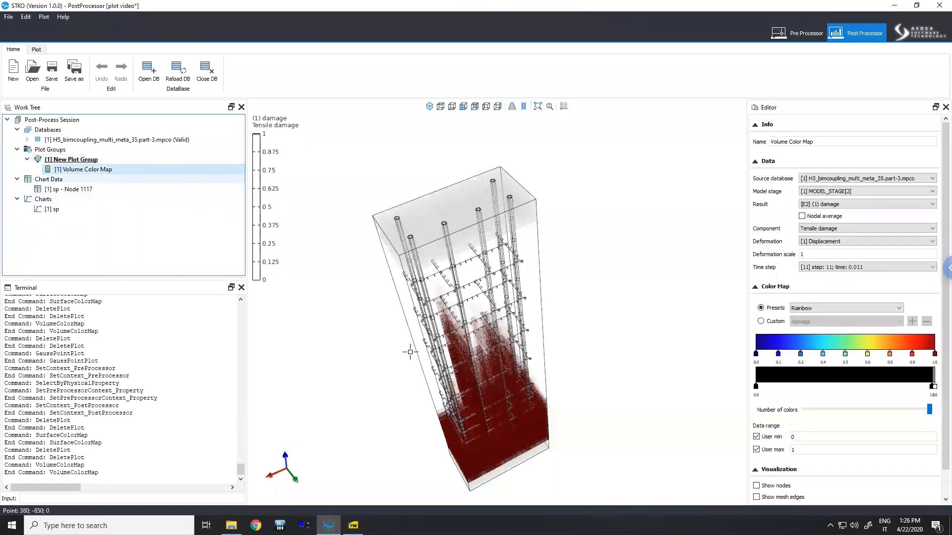
{"action": "middle_click_drag", "start_coordinate": [523, 306], "coordinate": [553, 311]}
{"action": "right_click", "coordinate": [90, 160]}
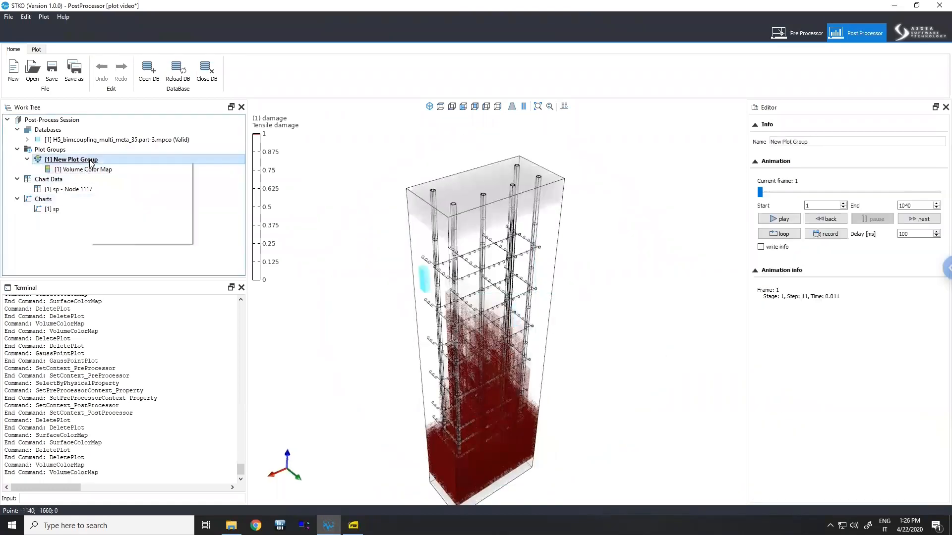
{"action": "left_click", "coordinate": [121, 237]}
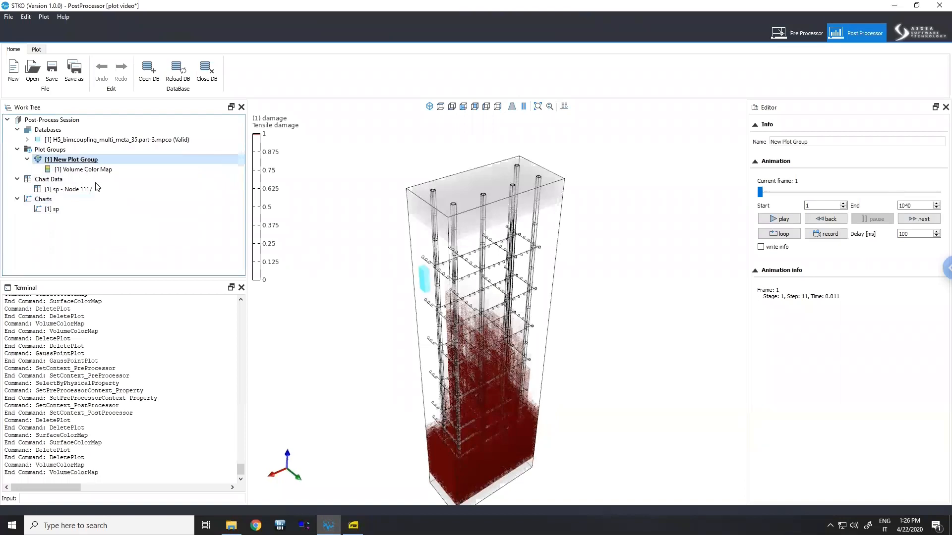
{"action": "middle_click_drag", "start_coordinate": [559, 226], "coordinate": [610, 229]}
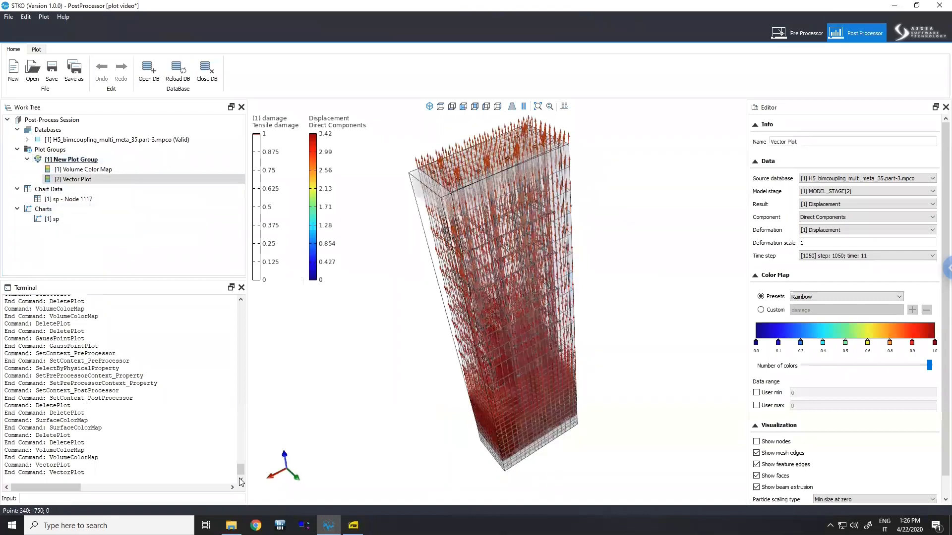
- Switch to the file explorer, open VideoMontato.mp4 from the Guido folder and scrub through it
{"action": "key", "text": "alt+Tab"}
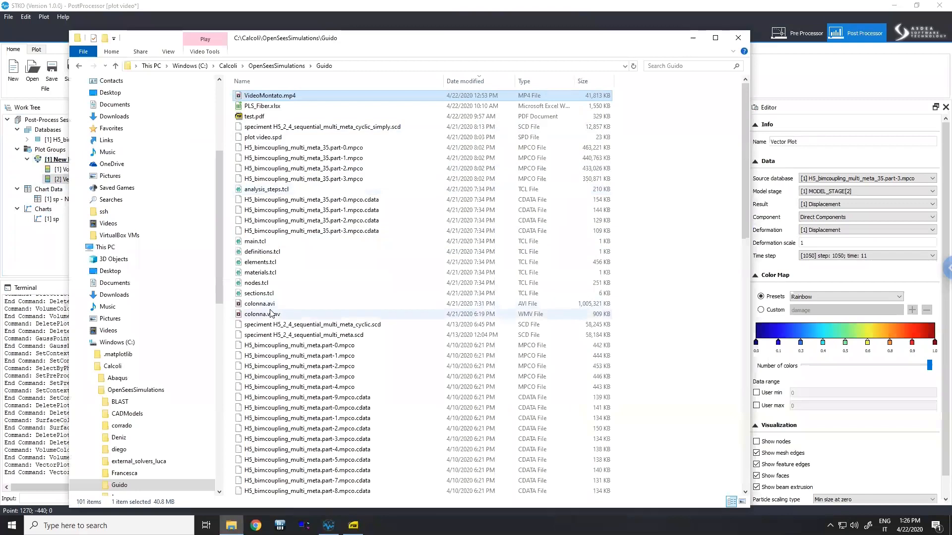
{"action": "double_click", "coordinate": [270, 97]}
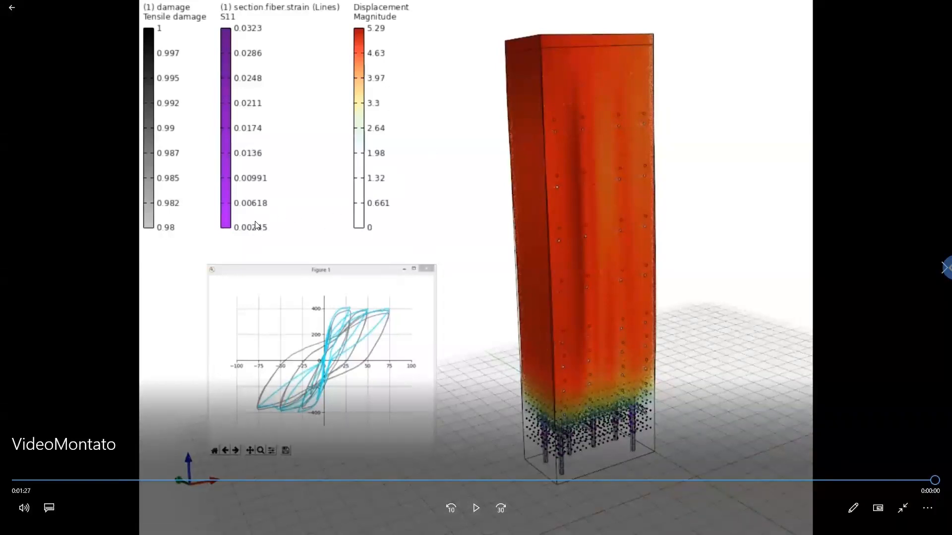
{"action": "left_click_drag", "start_coordinate": [834, 483], "coordinate": [720, 483]}
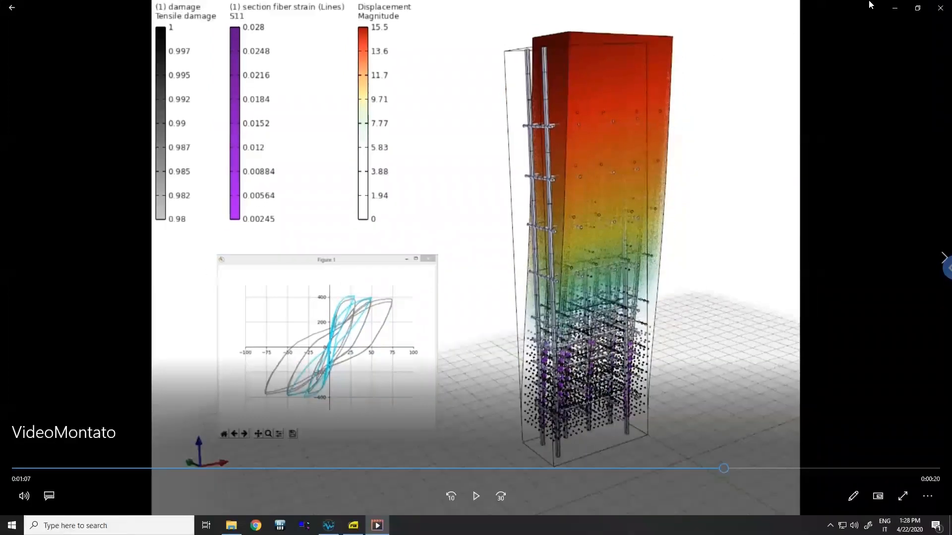
{"action": "left_click", "coordinate": [894, 8]}
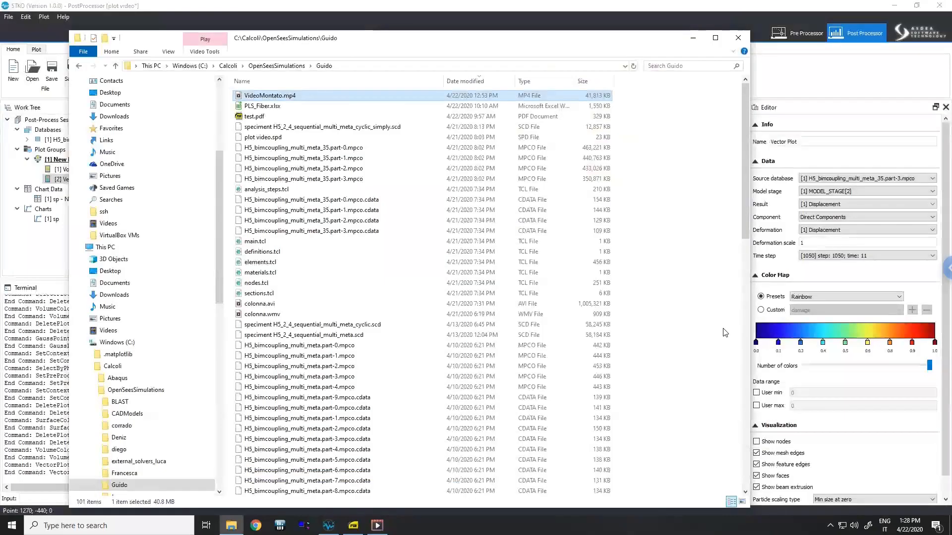
{"action": "left_click", "coordinate": [778, 397]}
{"action": "left_click", "coordinate": [779, 407]}
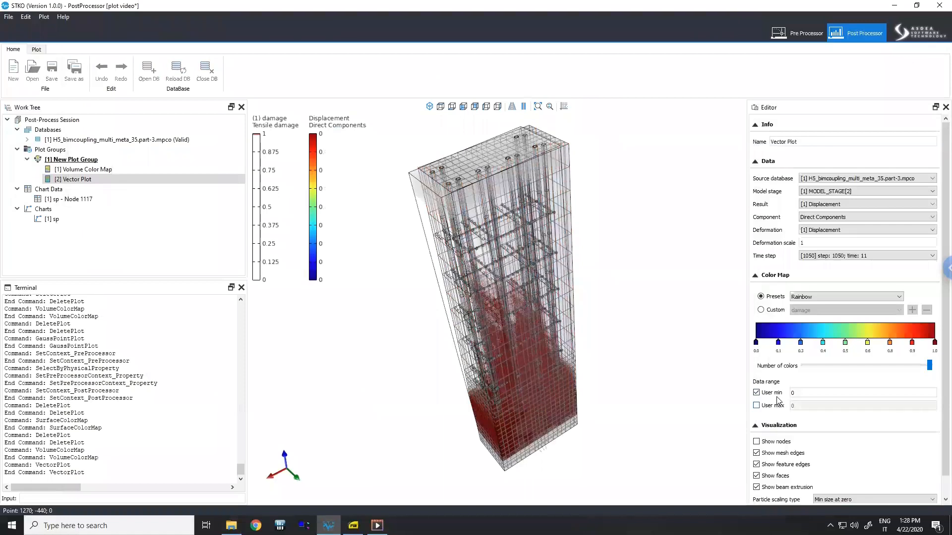
{"action": "left_click", "coordinate": [777, 395]}
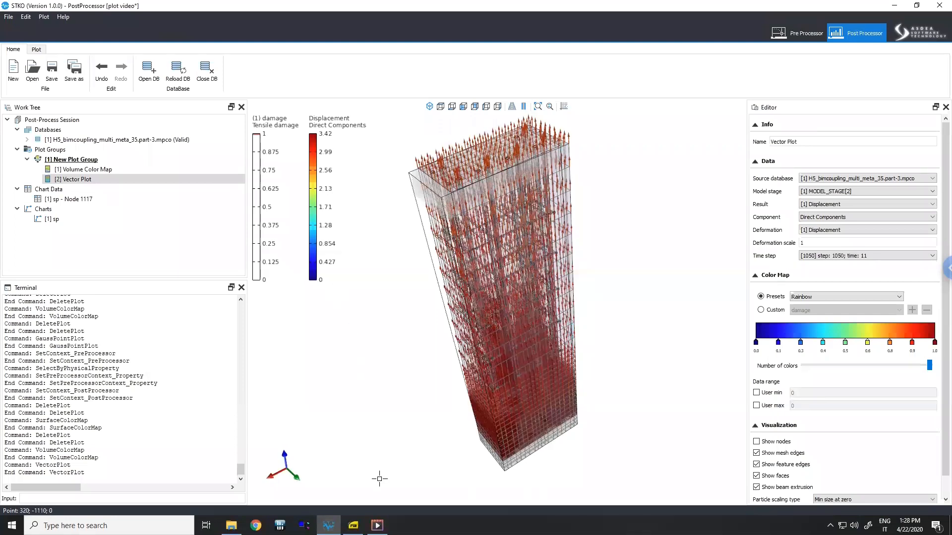
- Return to the VideoMontato video and view it full screen before minimizing it
{"action": "left_click", "coordinate": [377, 525]}
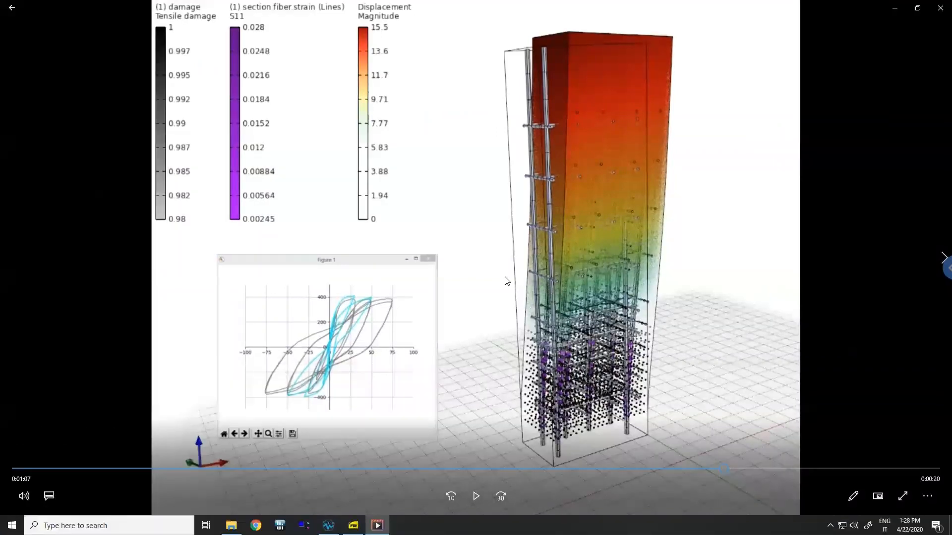
{"action": "double_click", "coordinate": [505, 277]}
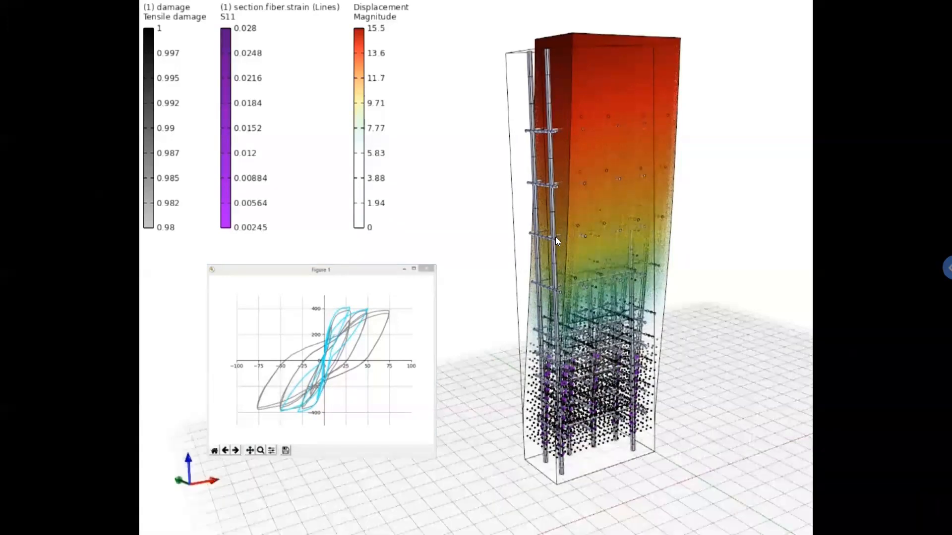
{"action": "key", "text": "Escape"}
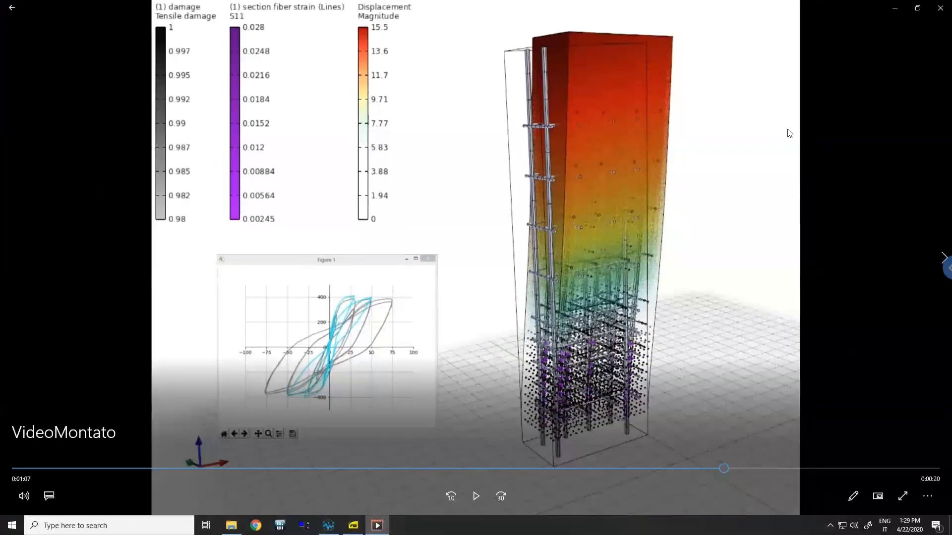
{"action": "left_click", "coordinate": [894, 9]}
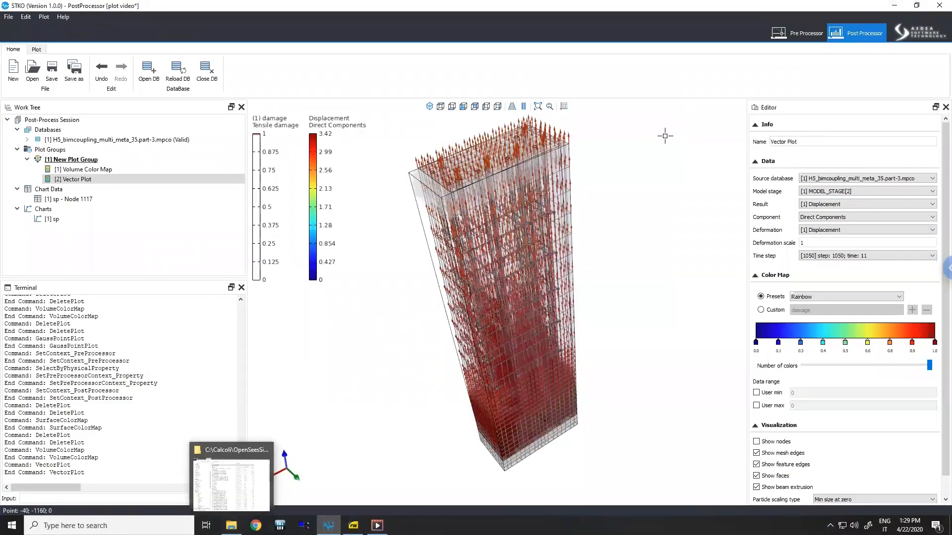
- Switch to the Pre Processor and open the Concrete physical property's editor to review its parameters, then close it
{"action": "left_click", "coordinate": [799, 33]}
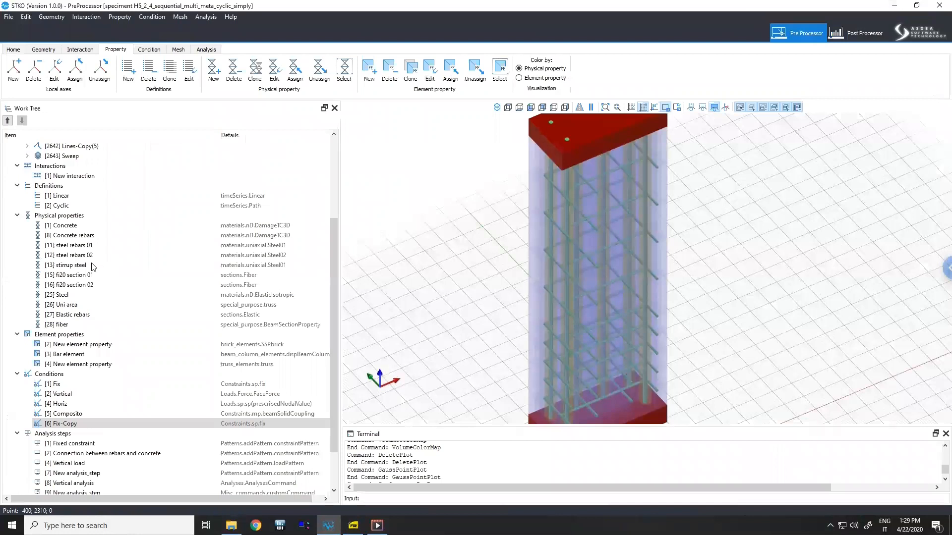
{"action": "scroll", "coordinate": [75, 270], "scroll_direction": "up", "scroll_amount": 4}
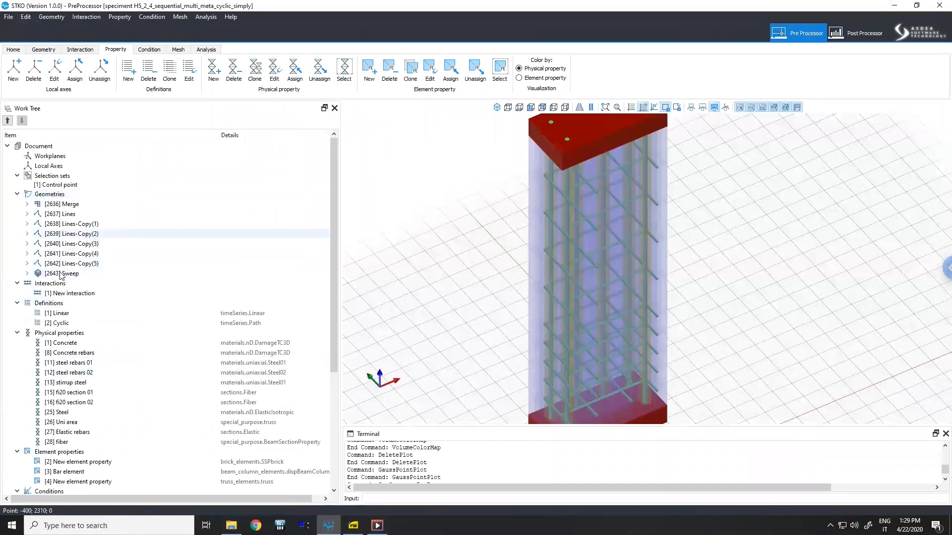
{"action": "left_click", "coordinate": [57, 194]}
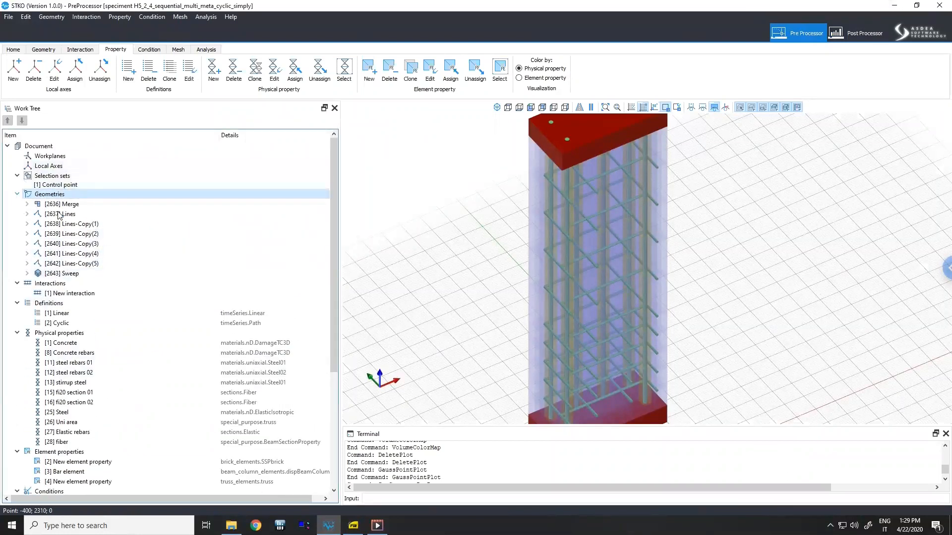
{"action": "scroll", "coordinate": [35, 208], "scroll_direction": "down", "scroll_amount": 2}
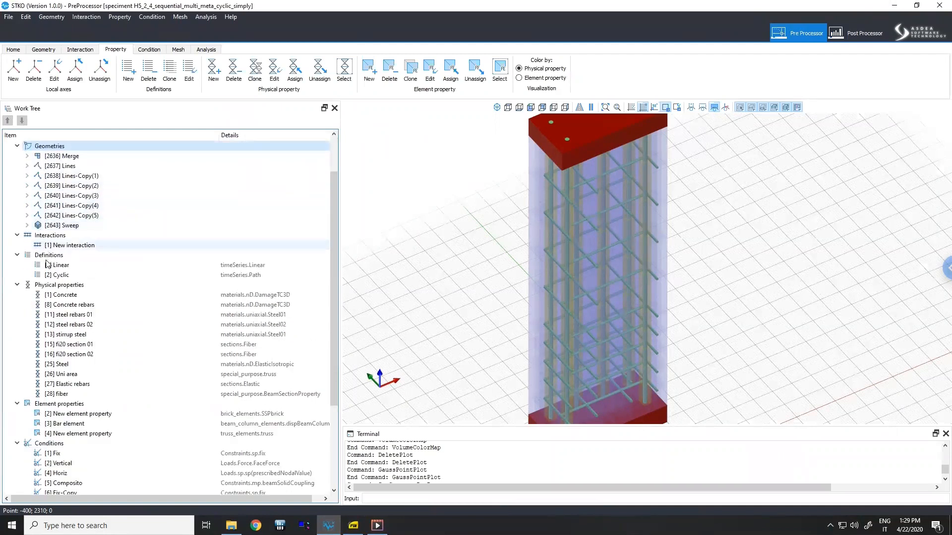
{"action": "scroll", "coordinate": [49, 263], "scroll_direction": "down", "scroll_amount": 4}
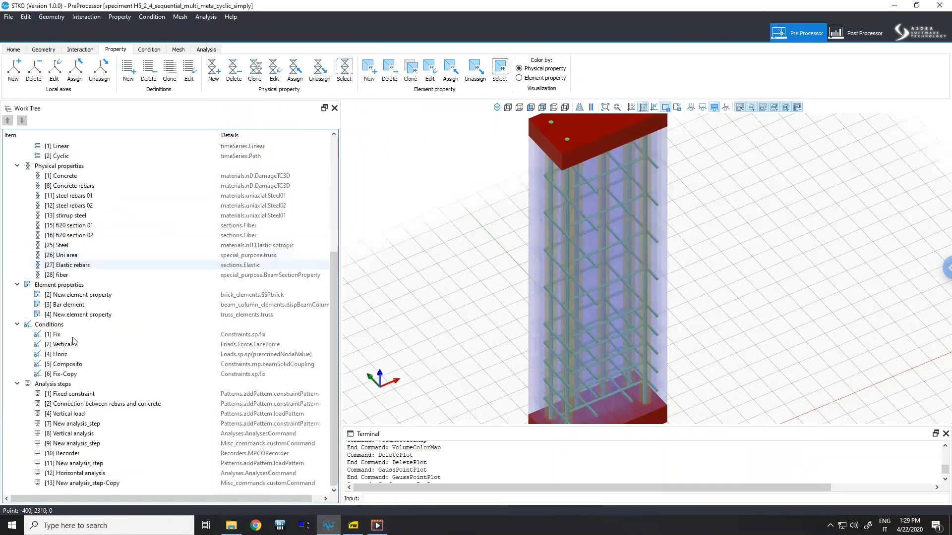
{"action": "right_click", "coordinate": [71, 178]}
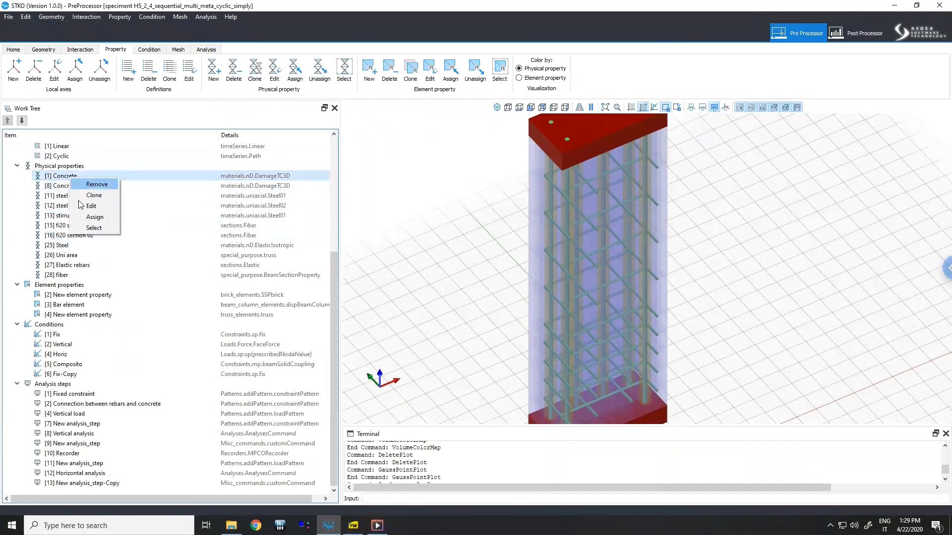
{"action": "left_click", "coordinate": [83, 206]}
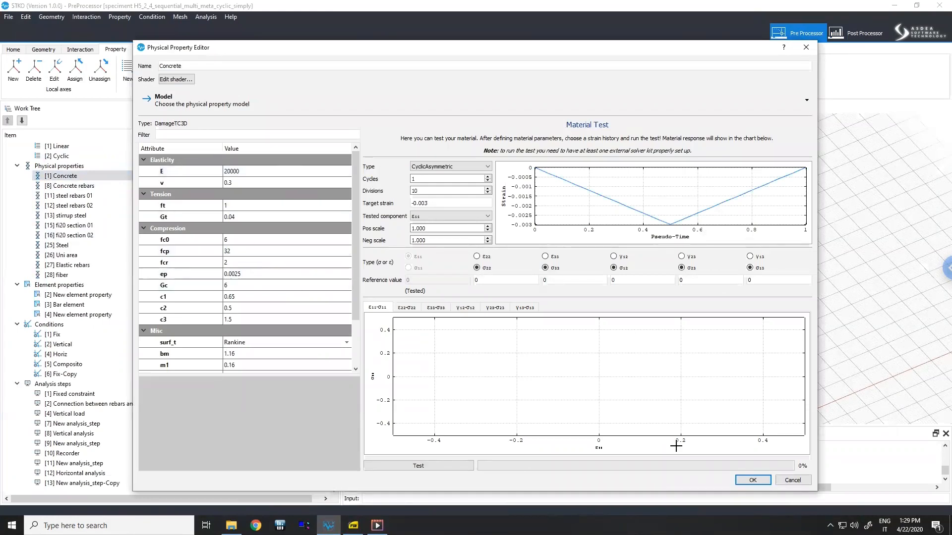
{"action": "left_click", "coordinate": [806, 49]}
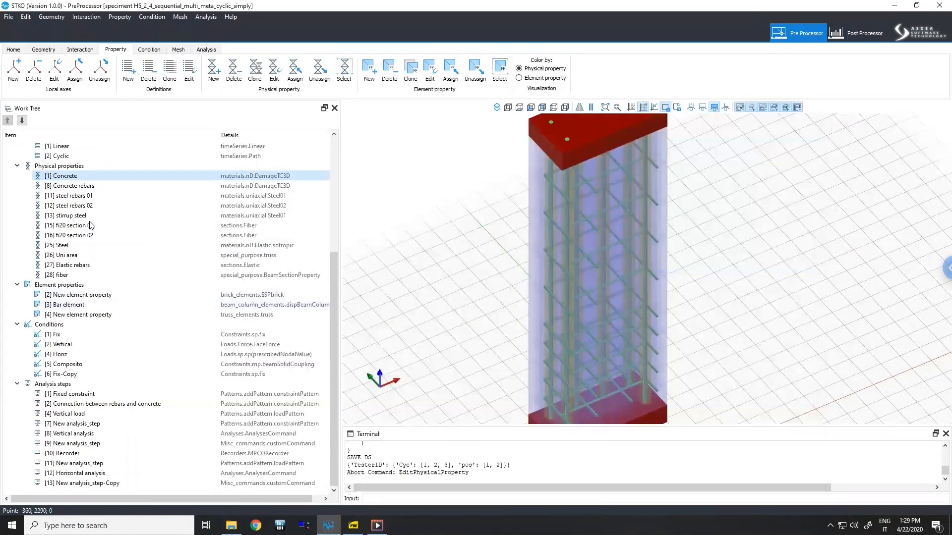
- Open the Vertical condition's editor to review its face force, then close it
{"action": "right_click", "coordinate": [60, 347]}
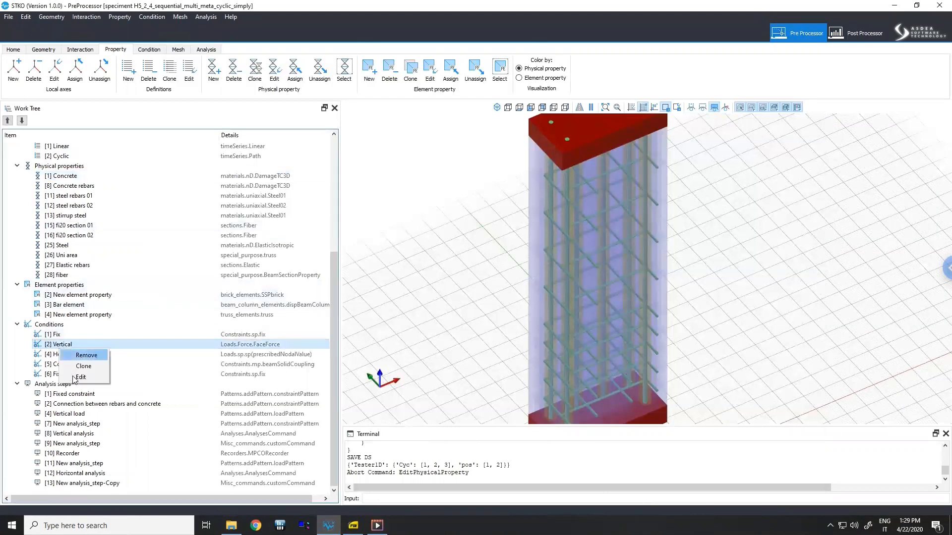
{"action": "left_click", "coordinate": [75, 379]}
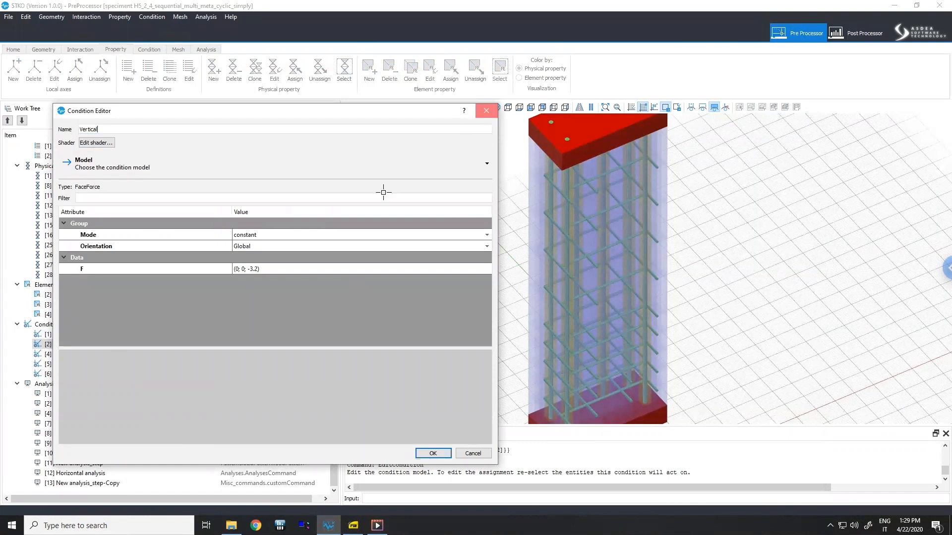
{"action": "left_click", "coordinate": [486, 111]}
- Select the [11] New analysis_step and bring the file explorer window to the front
{"action": "left_click", "coordinate": [90, 464]}
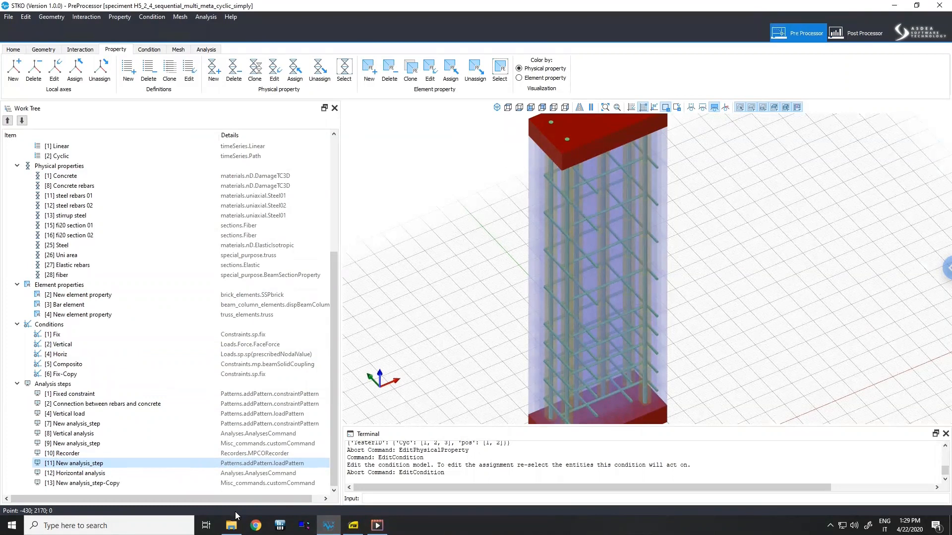
{"action": "left_click", "coordinate": [231, 525]}
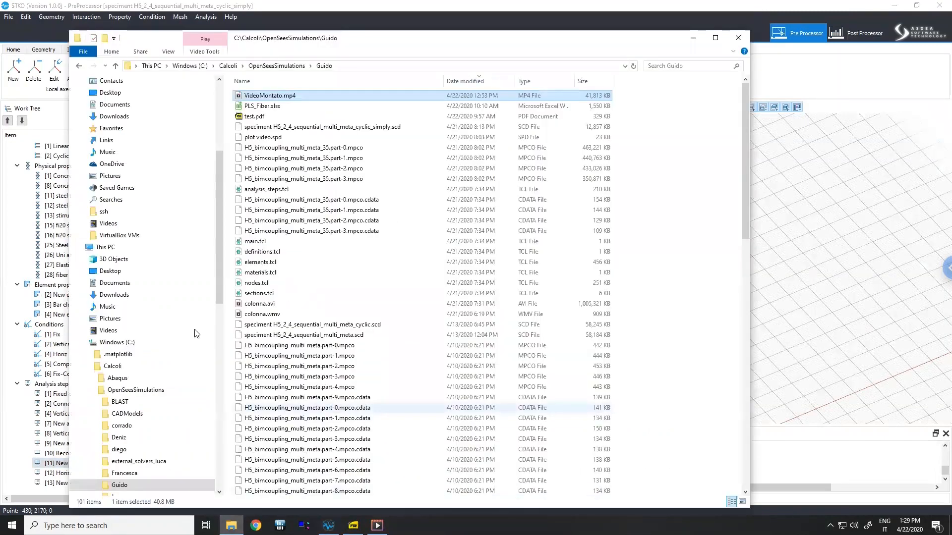
- Browse to the STKO installation's external_solvers, opensees, physical_properties, materials, uniaxial folder
{"action": "left_click", "coordinate": [121, 343]}
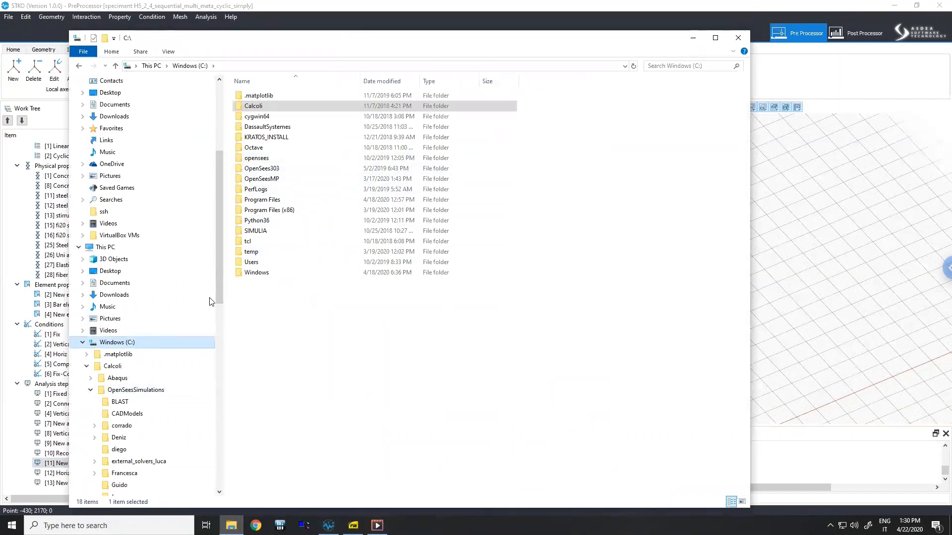
{"action": "double_click", "coordinate": [274, 201]}
{"action": "left_click", "coordinate": [266, 198]}
{"action": "left_click", "coordinate": [263, 281]}
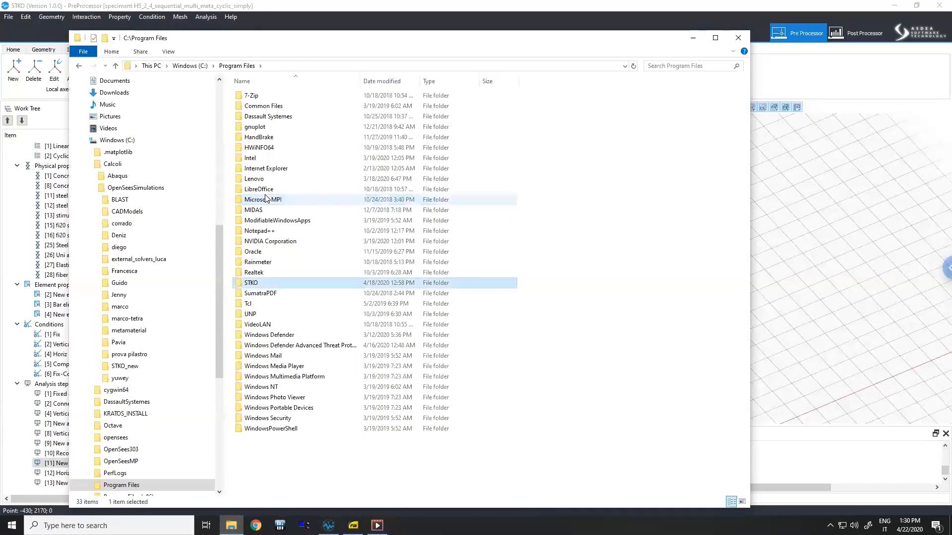
{"action": "double_click", "coordinate": [262, 280]}
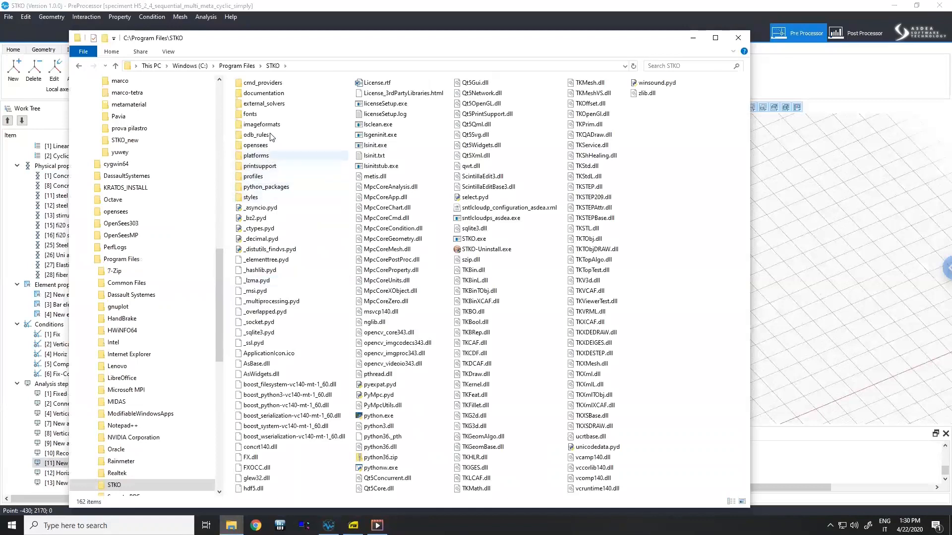
{"action": "double_click", "coordinate": [270, 103]}
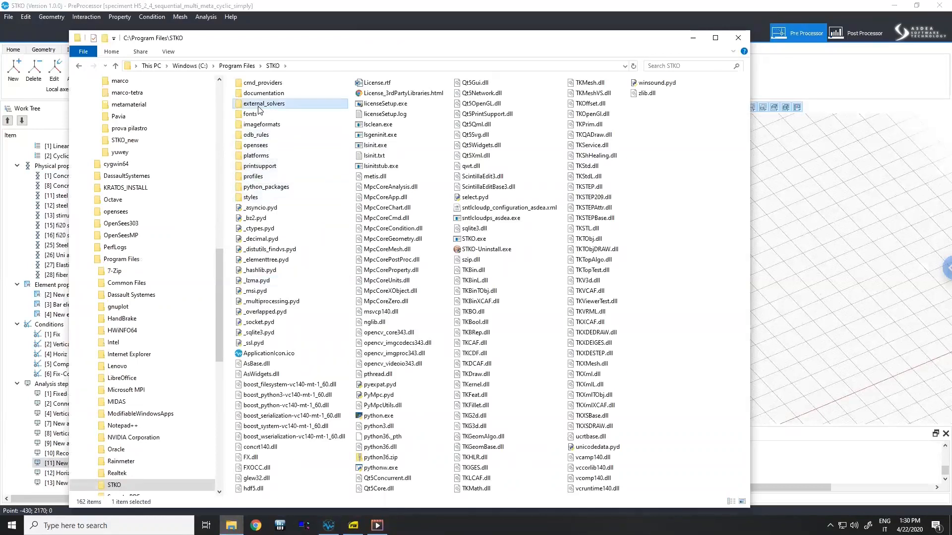
{"action": "double_click", "coordinate": [263, 97]}
{"action": "left_click", "coordinate": [267, 179]}
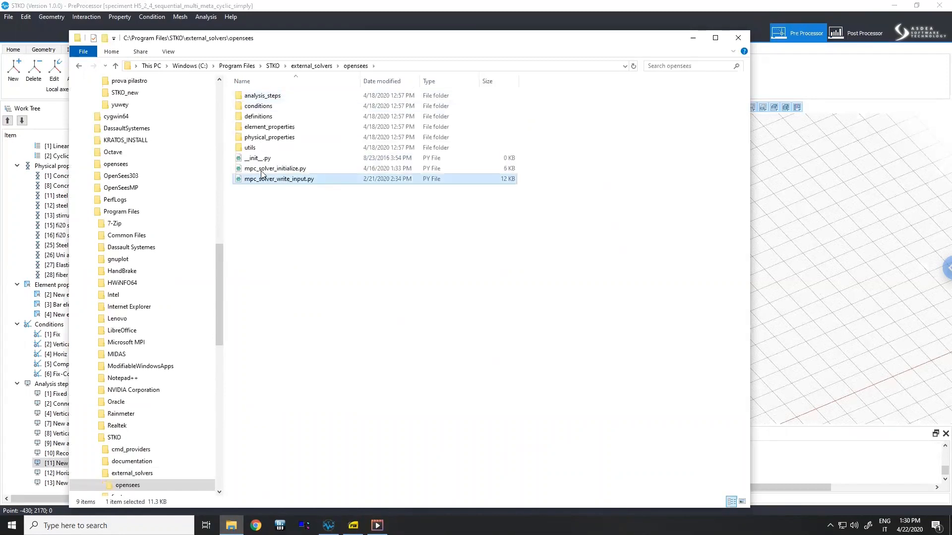
{"action": "double_click", "coordinate": [269, 137]}
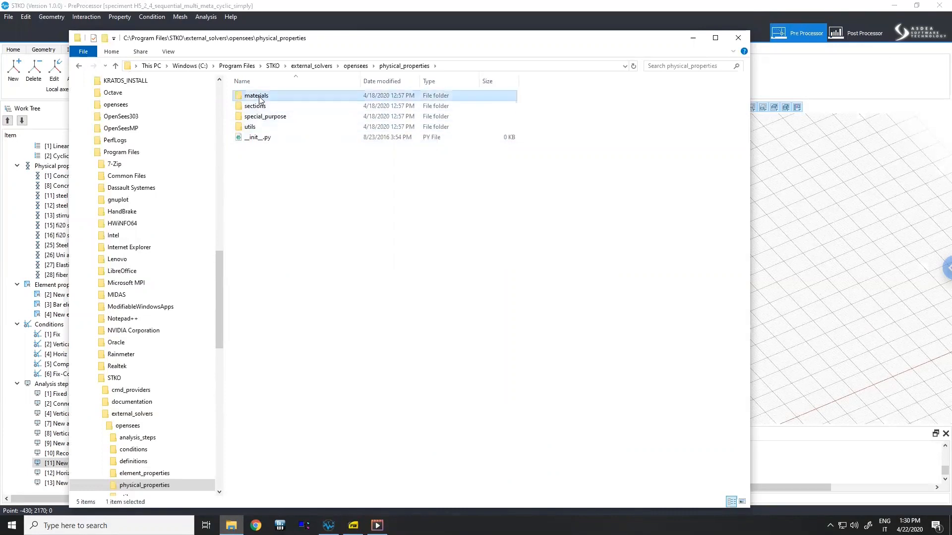
{"action": "double_click", "coordinate": [256, 96]}
{"action": "double_click", "coordinate": [253, 106]}
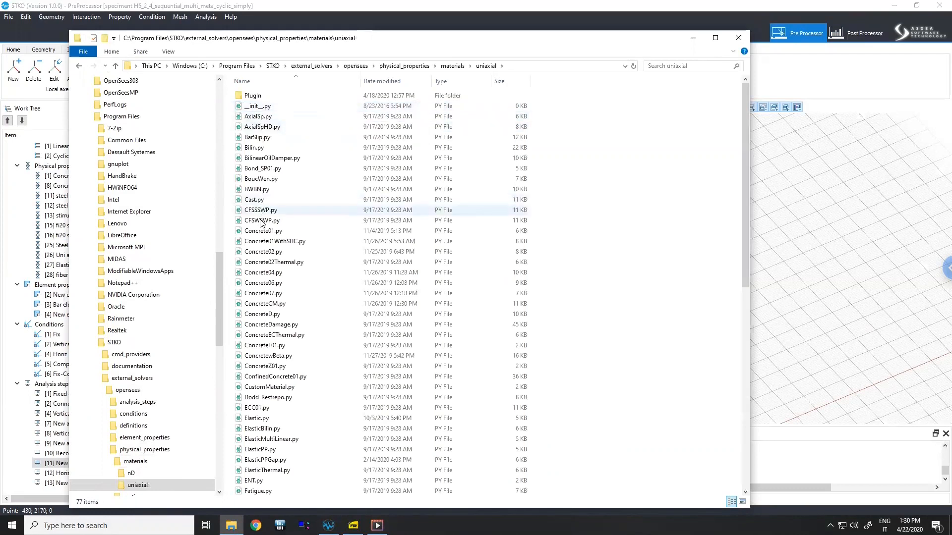
- Open Concrete01.py in Notepad++ and decline the update download
{"action": "left_click", "coordinate": [264, 232]}
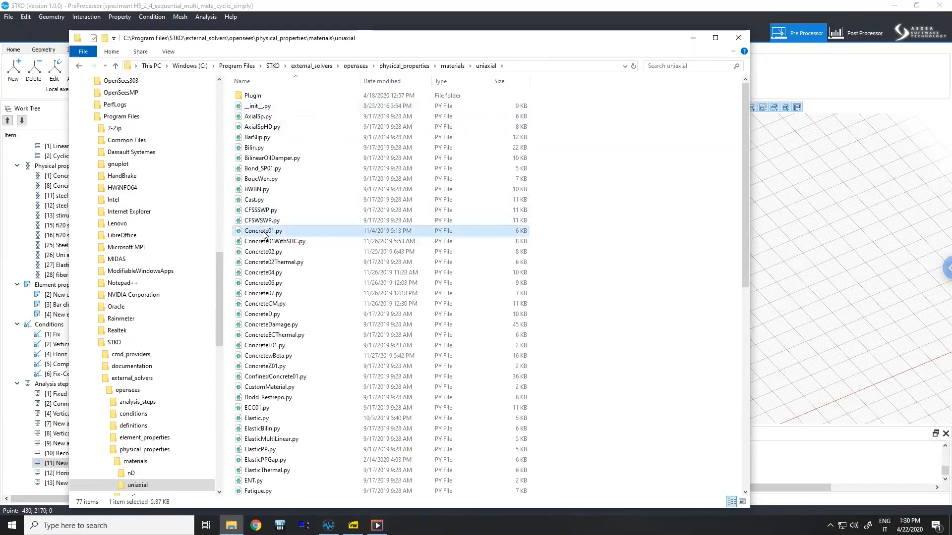
{"action": "right_click", "coordinate": [264, 233]}
{"action": "left_click", "coordinate": [187, 274]}
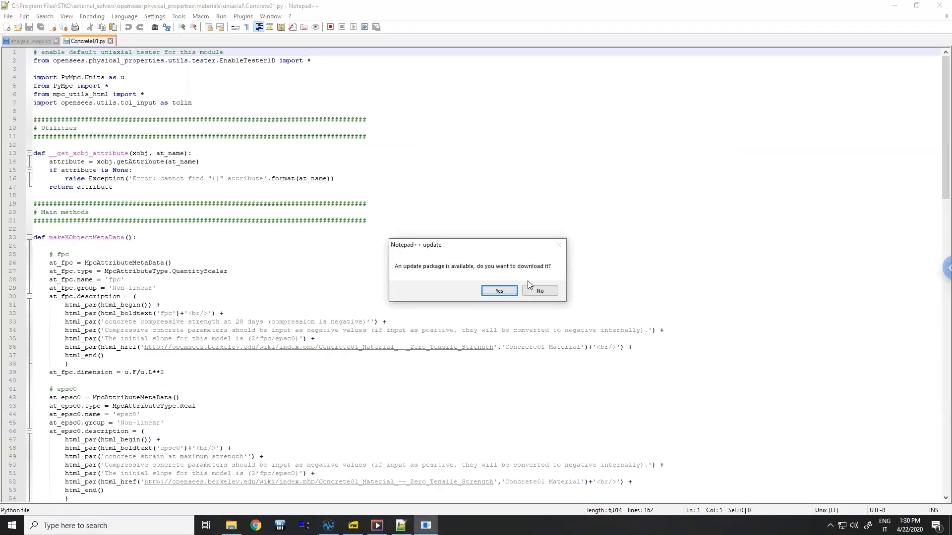
{"action": "left_click", "coordinate": [540, 291]}
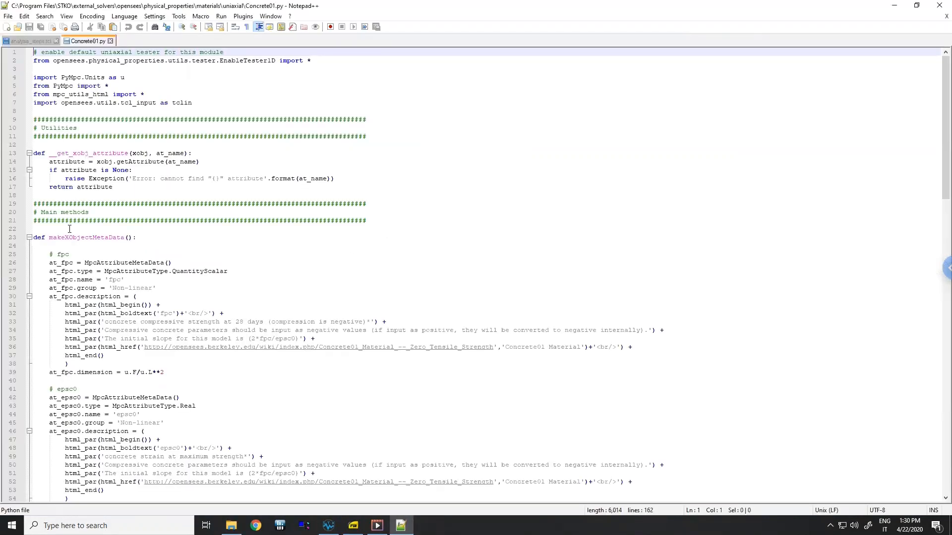
- Review the fpc attribute definition and its description lines in the Concrete01.py script
{"action": "scroll", "coordinate": [31, 290], "scroll_direction": "down", "scroll_amount": 2}
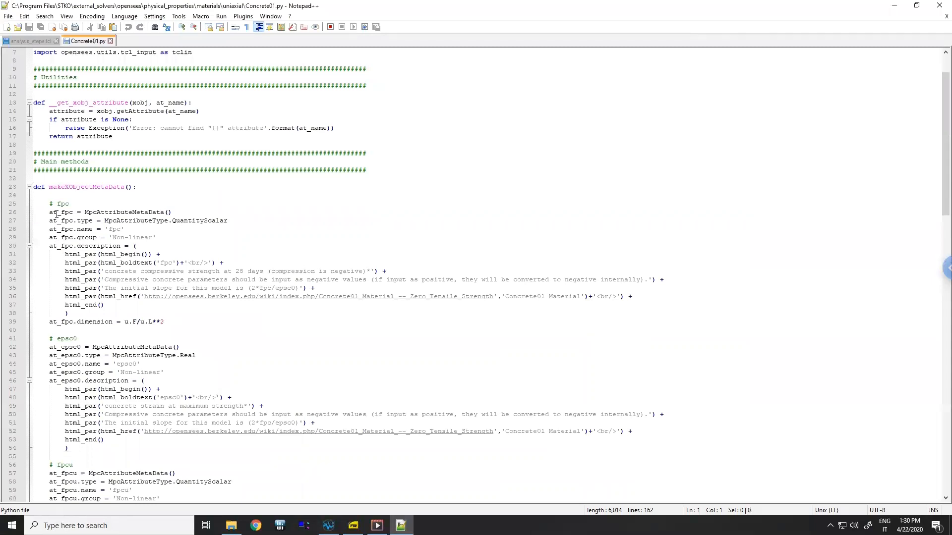
{"action": "left_click_drag", "start_coordinate": [50, 213], "coordinate": [102, 300]}
{"action": "left_click", "coordinate": [164, 297]}
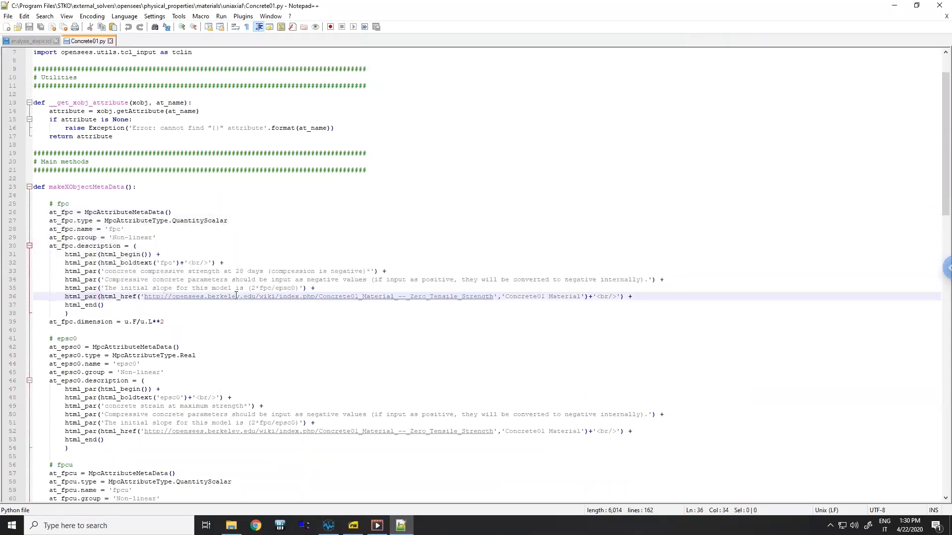
{"action": "left_click", "coordinate": [220, 327]}
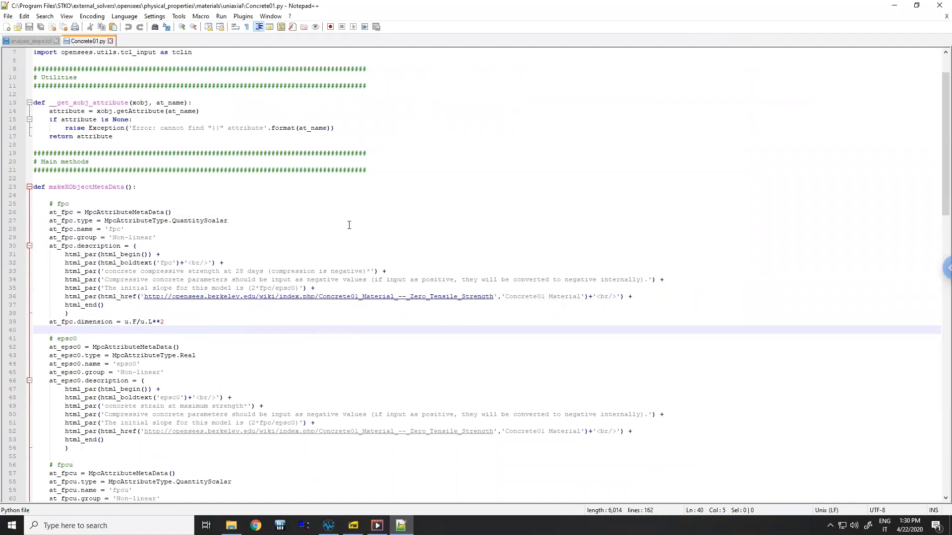
- Return to STKO and select the Bar element and New element property items under Element properties
{"action": "left_click", "coordinate": [329, 525]}
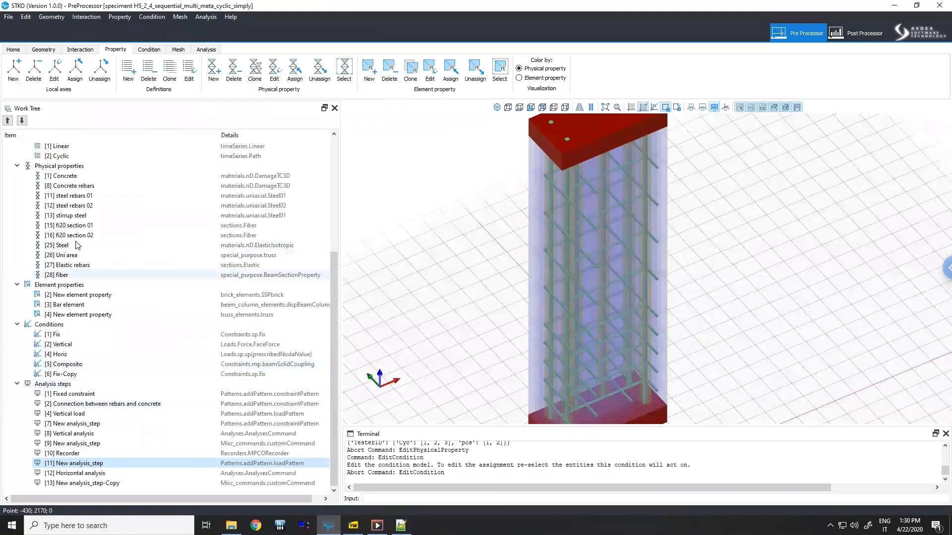
{"action": "left_click", "coordinate": [108, 304]}
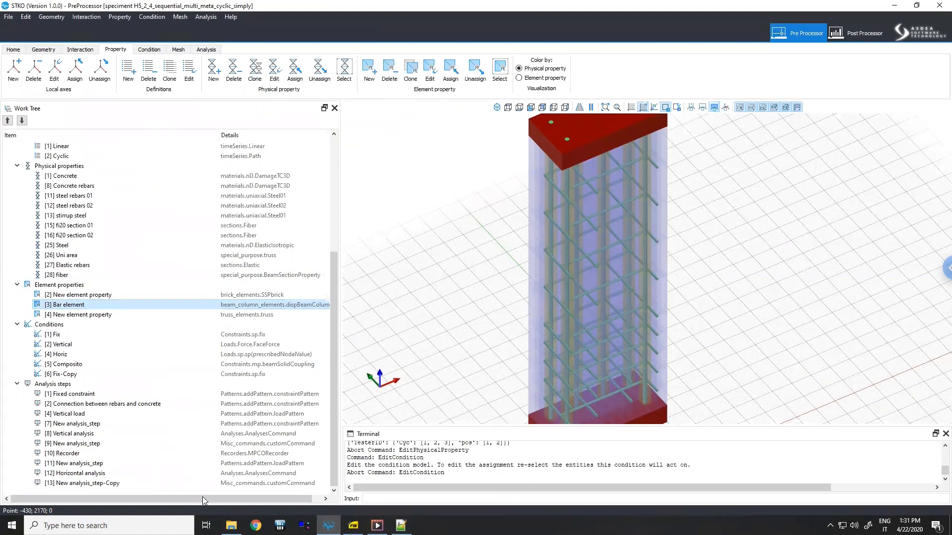
{"action": "mouse_move", "coordinate": [232, 526]}
{"action": "left_click", "coordinate": [230, 488]}
{"action": "left_click", "coordinate": [93, 296]}
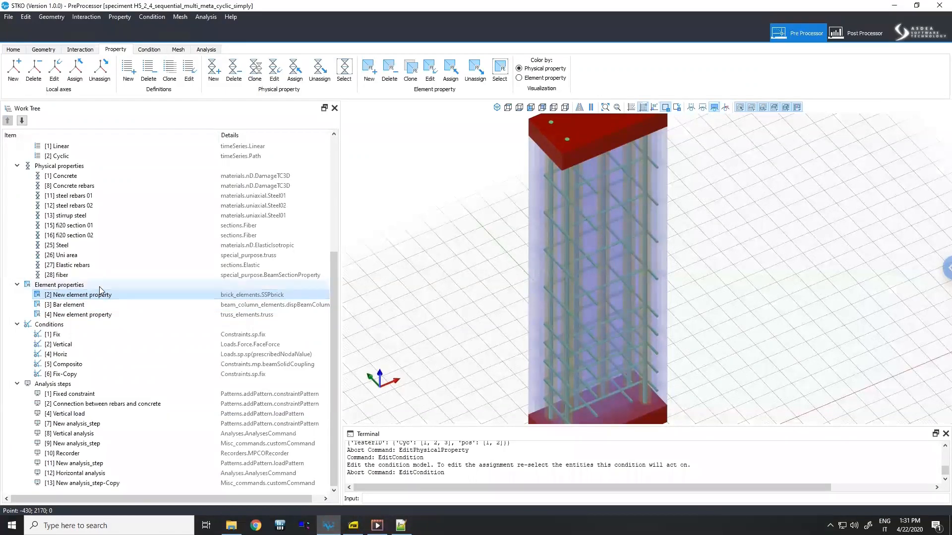
{"action": "scroll", "coordinate": [100, 289], "scroll_direction": "up", "scroll_amount": 1}
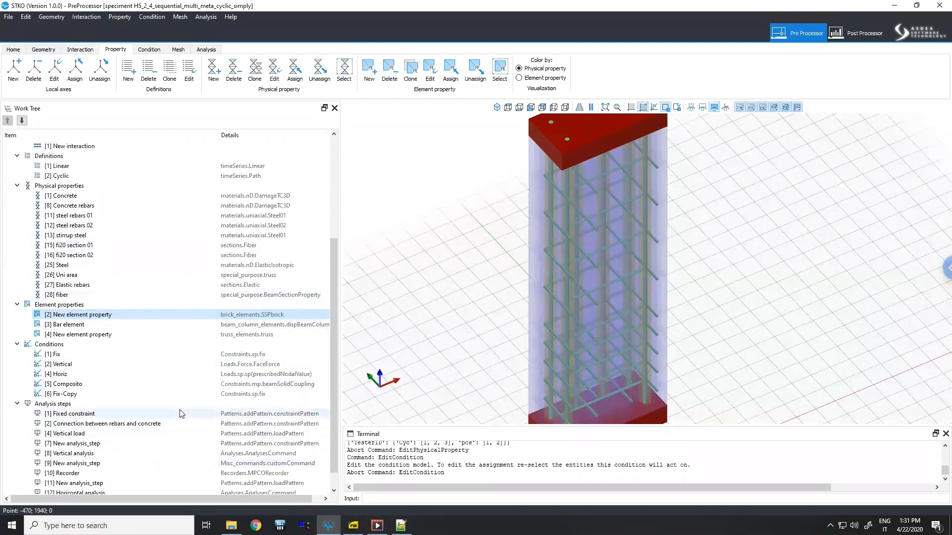
- Switch to the Post Processor and select the H5_bimcoupling_multi_meta_35.part-3.mpco database
{"action": "left_click", "coordinate": [846, 33]}
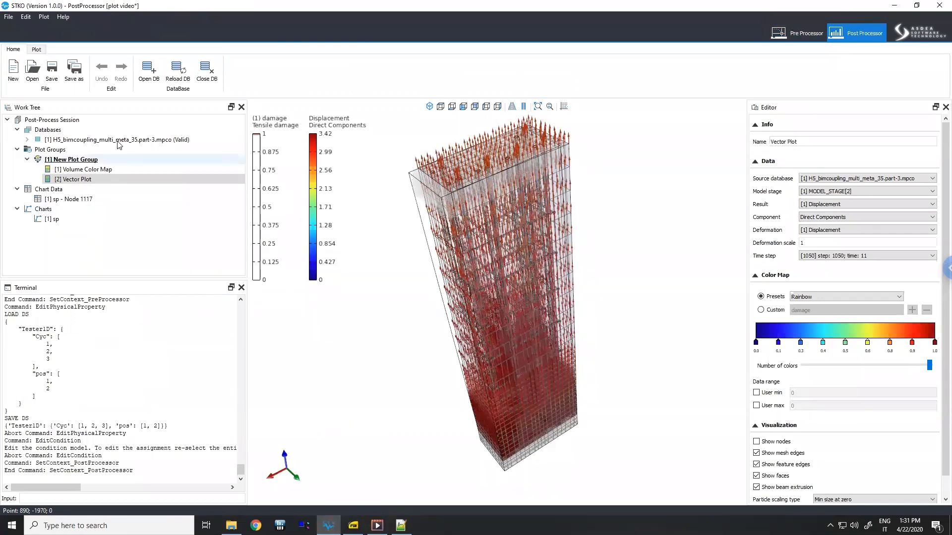
{"action": "left_click", "coordinate": [154, 141]}
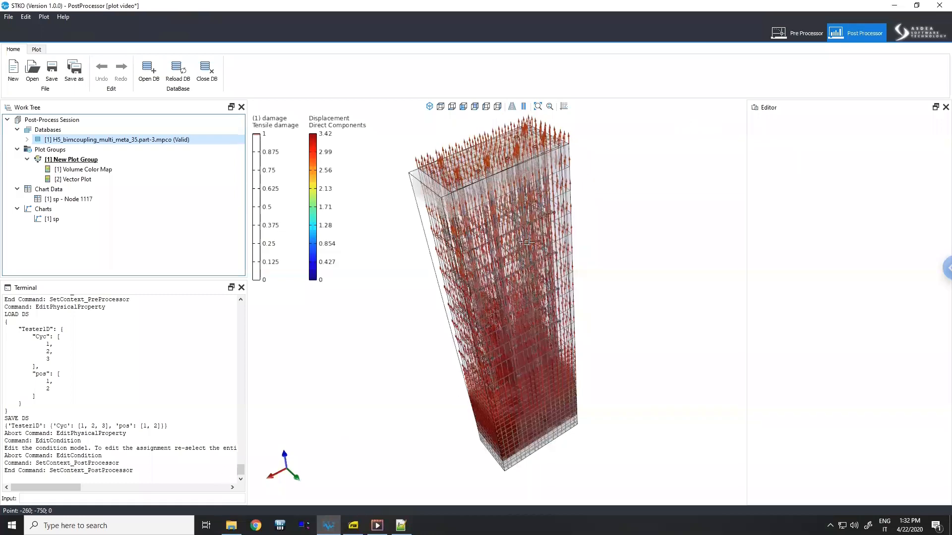
- Turn off full-screen mode in the remote desktop session options and close the options panel
{"action": "left_click", "coordinate": [944, 268]}
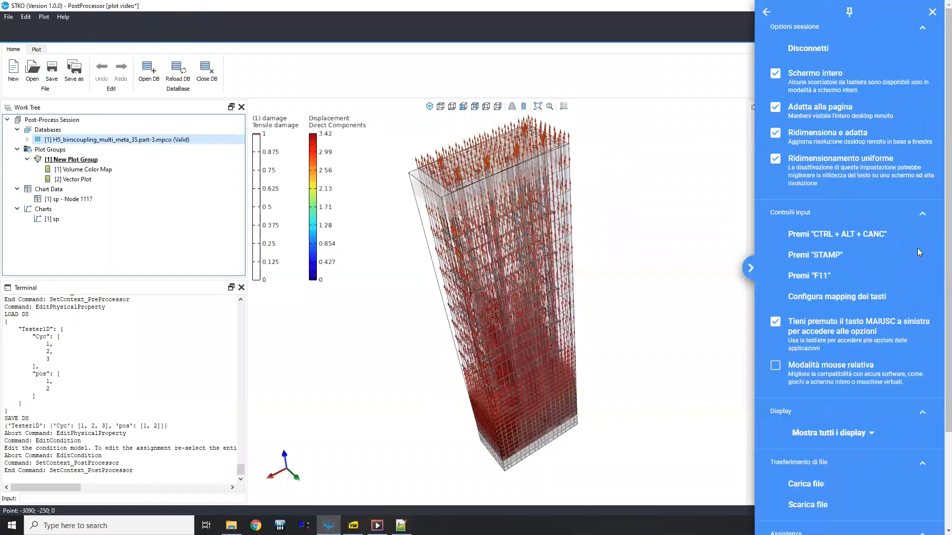
{"action": "left_click", "coordinate": [803, 75]}
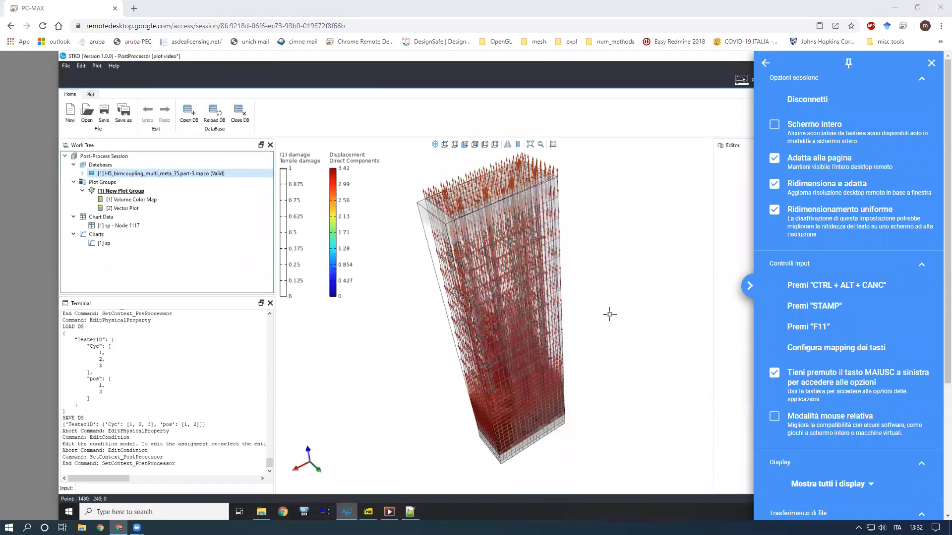
{"action": "left_click", "coordinate": [688, 308]}
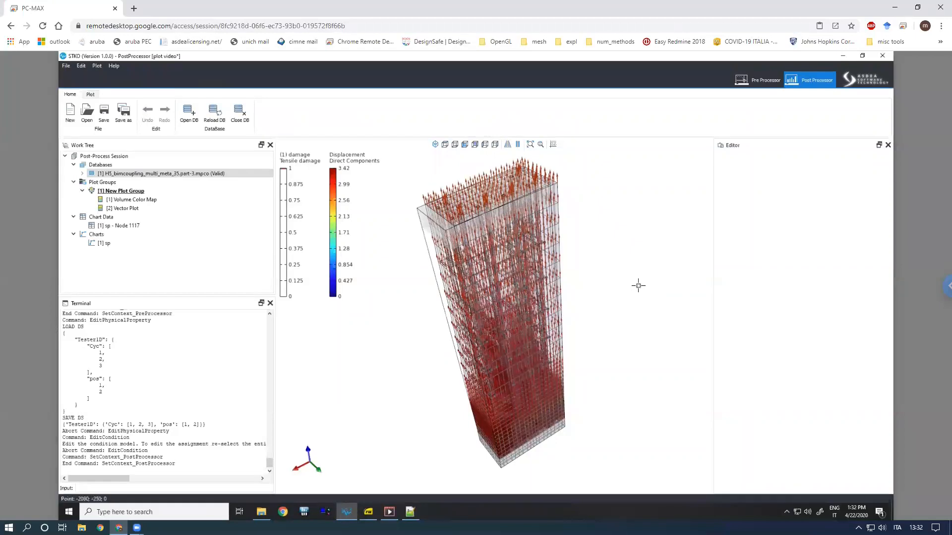
- Rotate the column model and reopen the remote desktop session options
{"action": "middle_click_drag", "start_coordinate": [671, 271], "coordinate": [681, 285]}
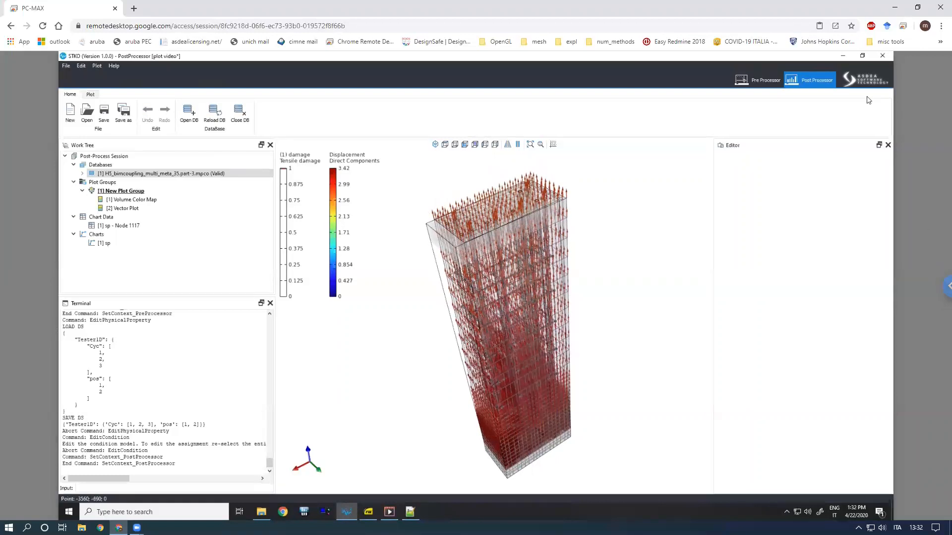
{"action": "left_click", "coordinate": [944, 286]}
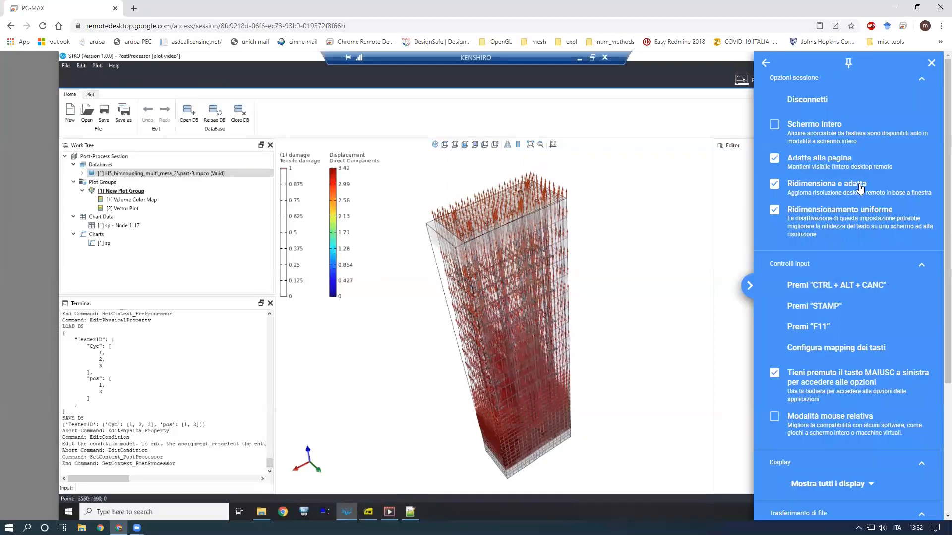
{"action": "left_click", "coordinate": [633, 20]}
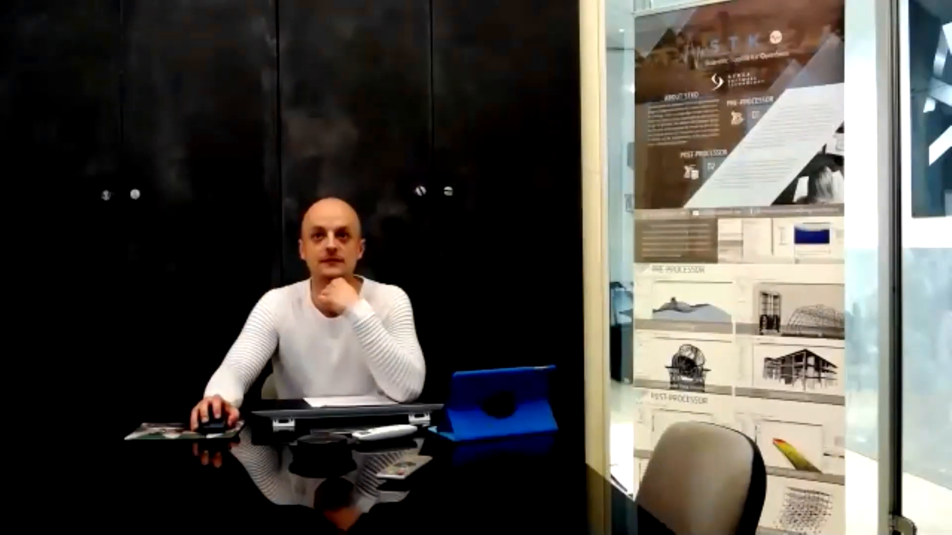
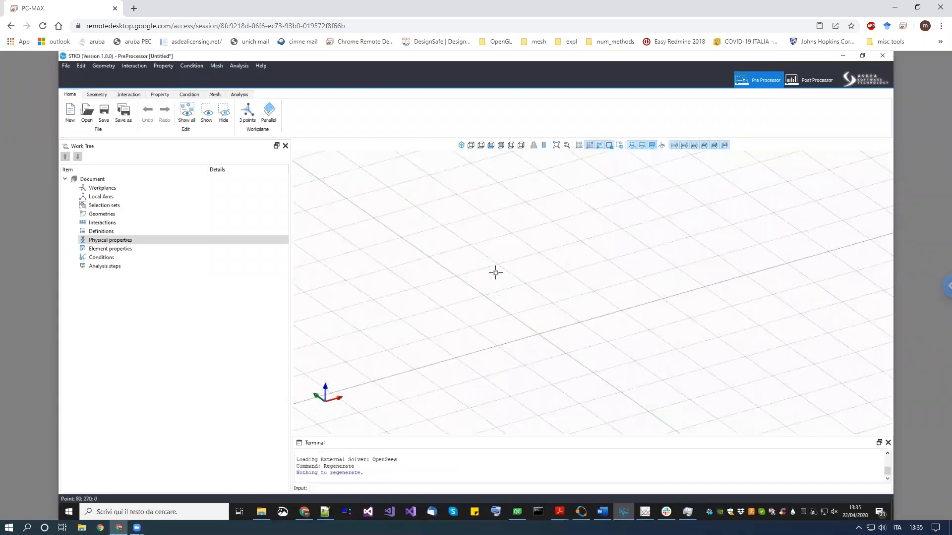
- Draw a parallelepiped solid on the grid by picking its first corner, base corners and height
{"action": "left_click", "coordinate": [101, 95]}
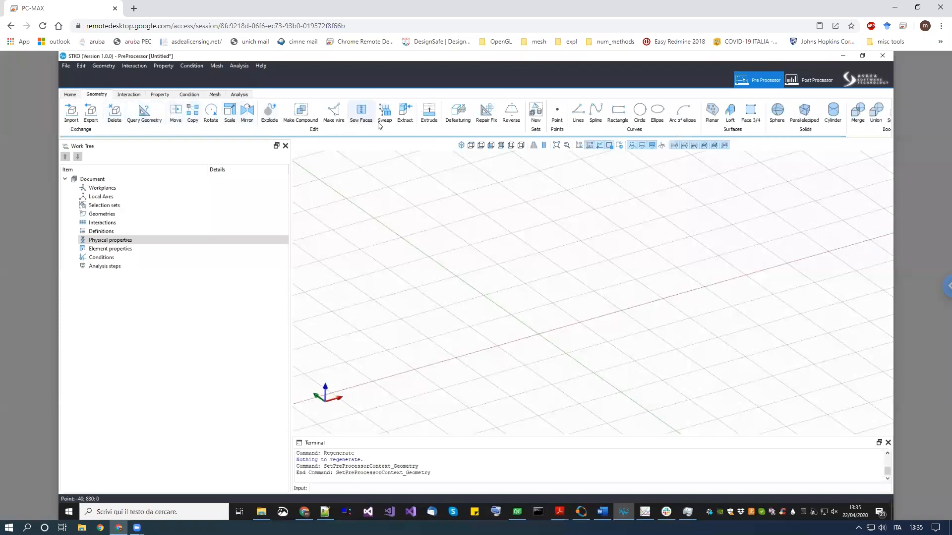
{"action": "left_click_drag", "start_coordinate": [754, 127], "coordinate": [601, 128]}
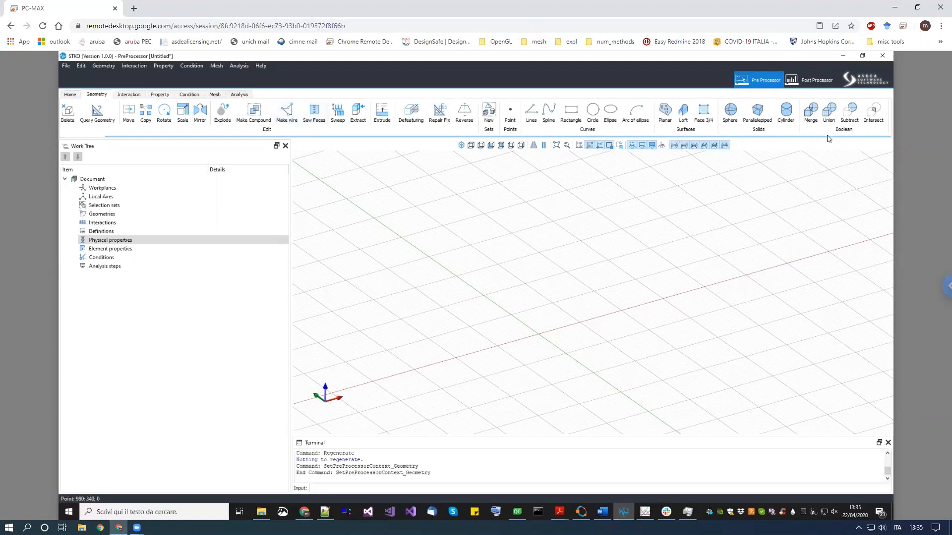
{"action": "scroll", "coordinate": [649, 295], "scroll_direction": "up", "scroll_amount": 1}
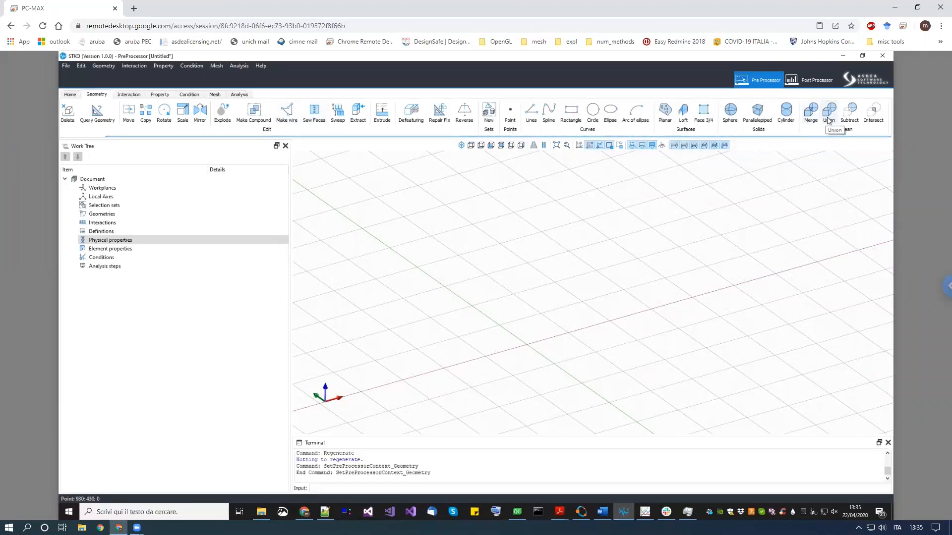
{"action": "middle_click_drag", "start_coordinate": [660, 254], "coordinate": [635, 277]}
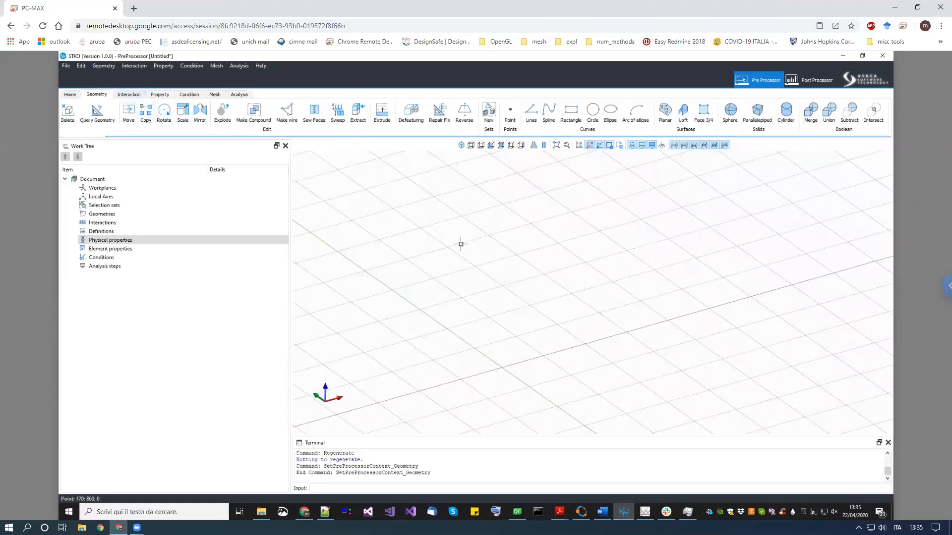
{"action": "middle_click_drag", "start_coordinate": [490, 229], "coordinate": [473, 240]}
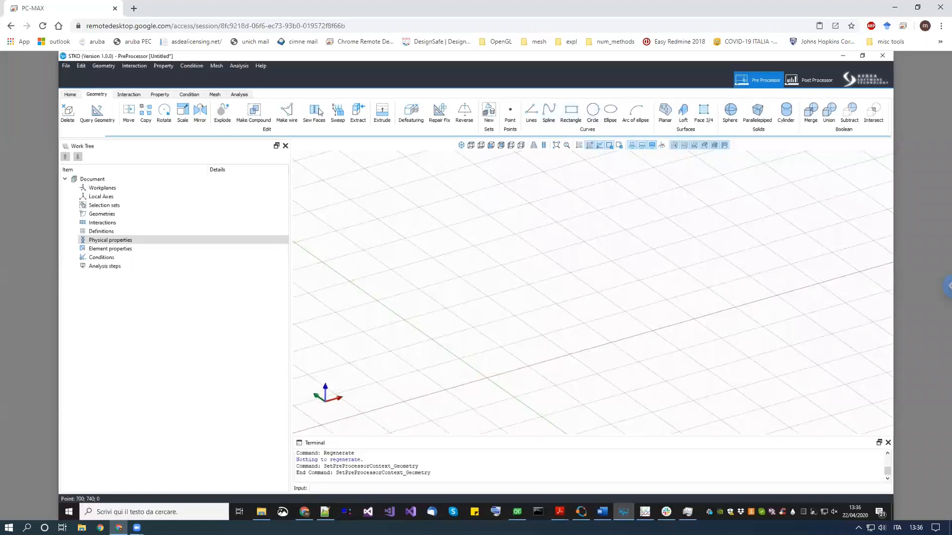
{"action": "left_click", "coordinate": [704, 112]}
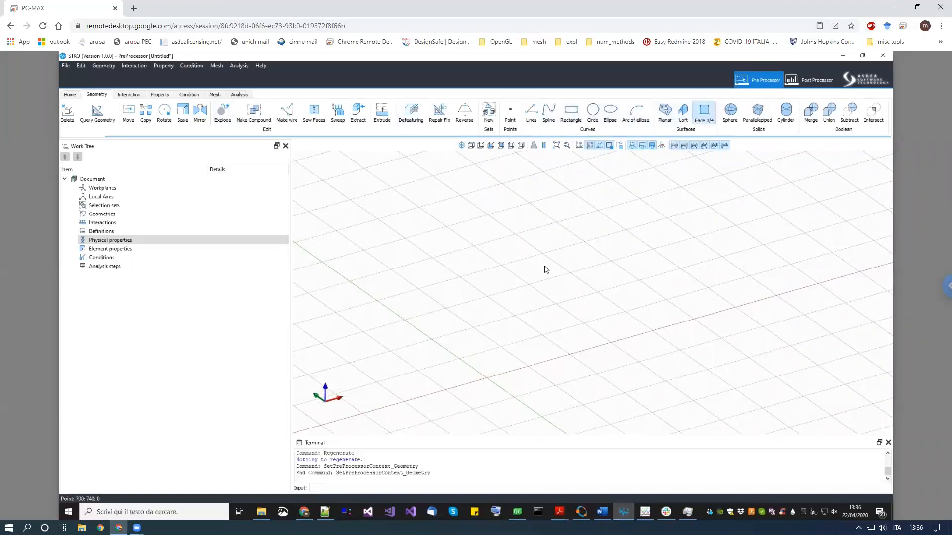
{"action": "left_click", "coordinate": [757, 112]}
{"action": "scroll", "coordinate": [493, 373], "scroll_direction": "up", "scroll_amount": 3}
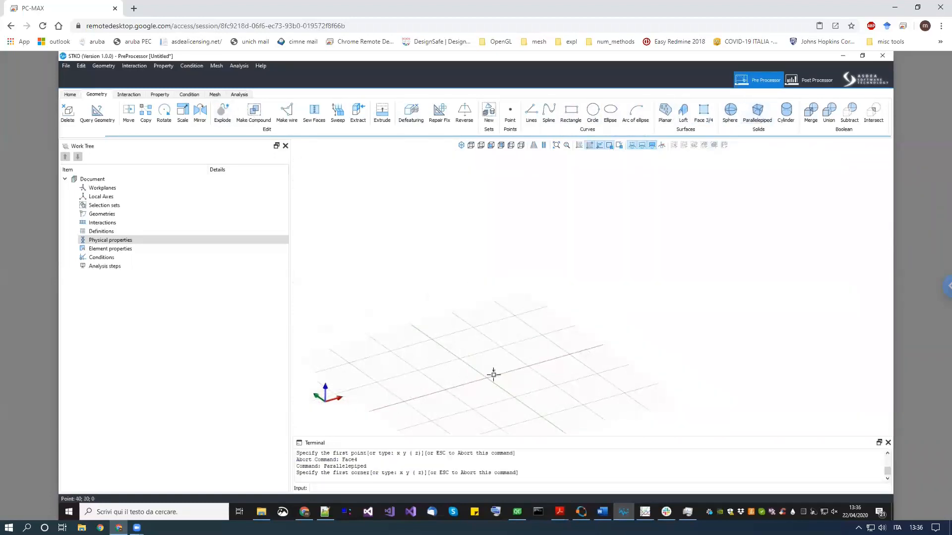
{"action": "left_click", "coordinate": [519, 372]}
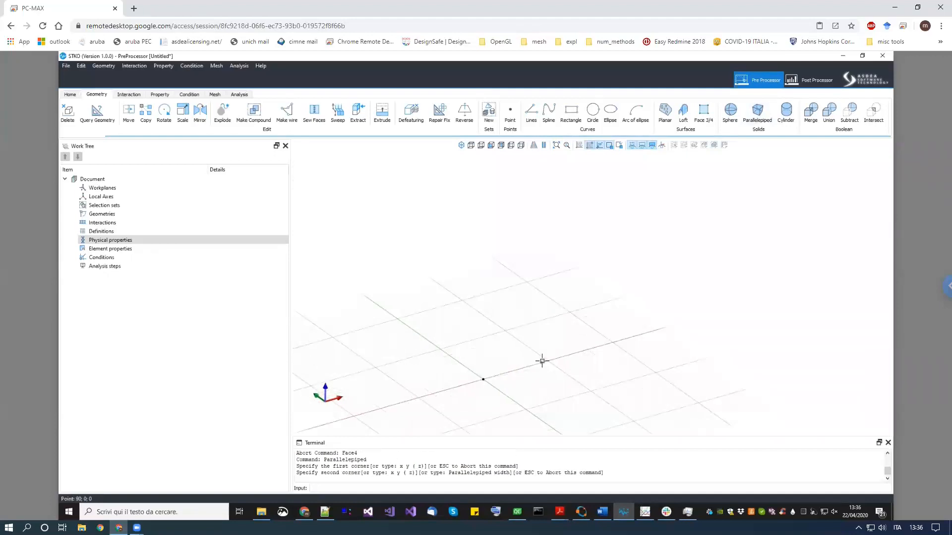
{"action": "left_click", "coordinate": [510, 330]}
{"action": "left_click", "coordinate": [509, 331]}
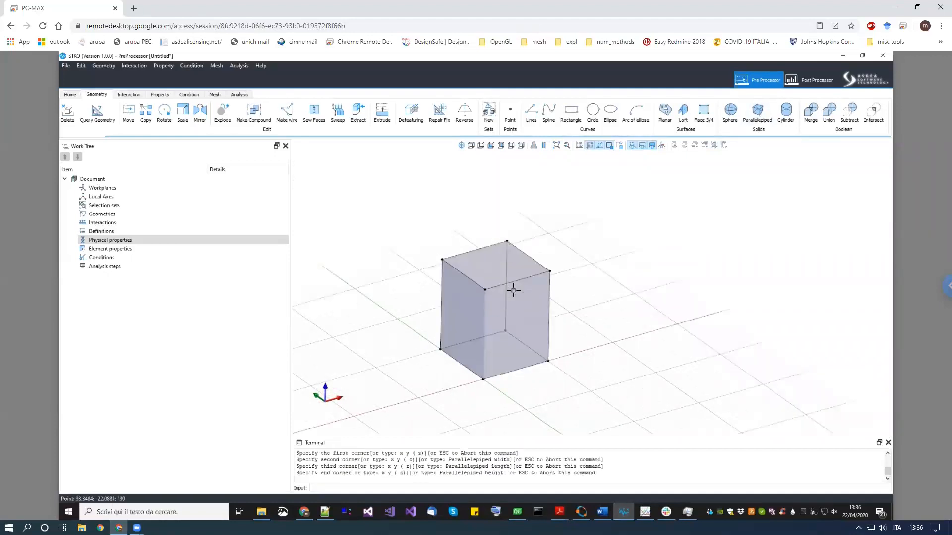
{"action": "left_click", "coordinate": [513, 291]}
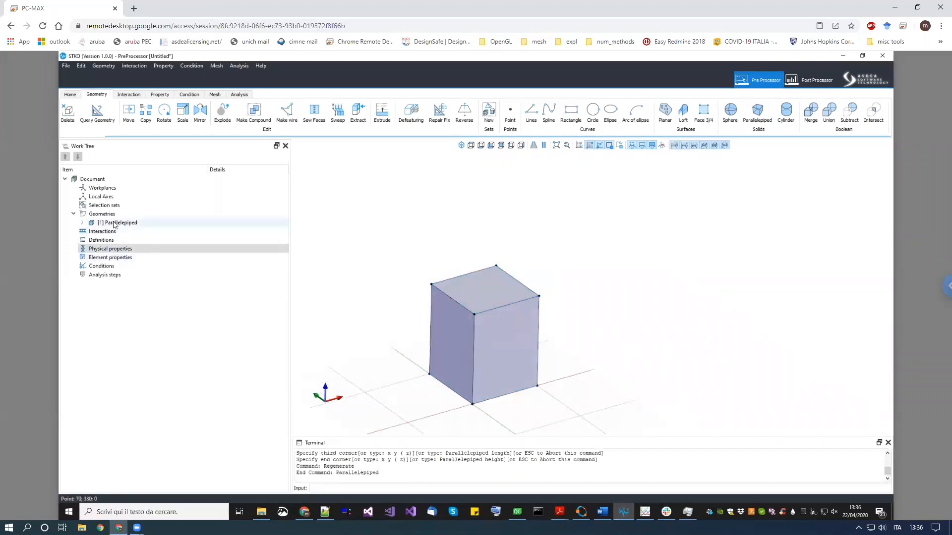
- Inspect the parallelepiped's shape tree, expanding its vertices, edges, faces and solids in the work tree
{"action": "left_click", "coordinate": [72, 227]}
{"action": "left_click", "coordinate": [82, 223]}
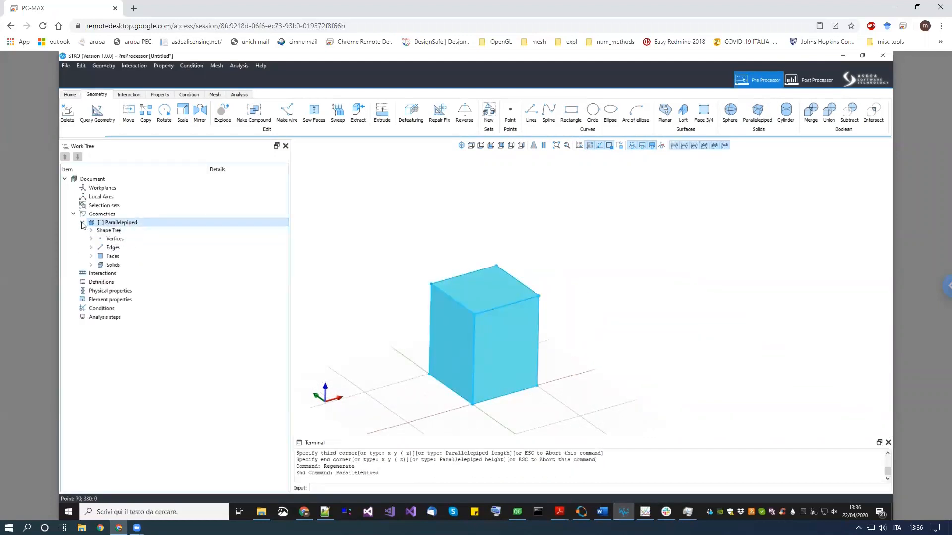
{"action": "left_click", "coordinate": [83, 223]}
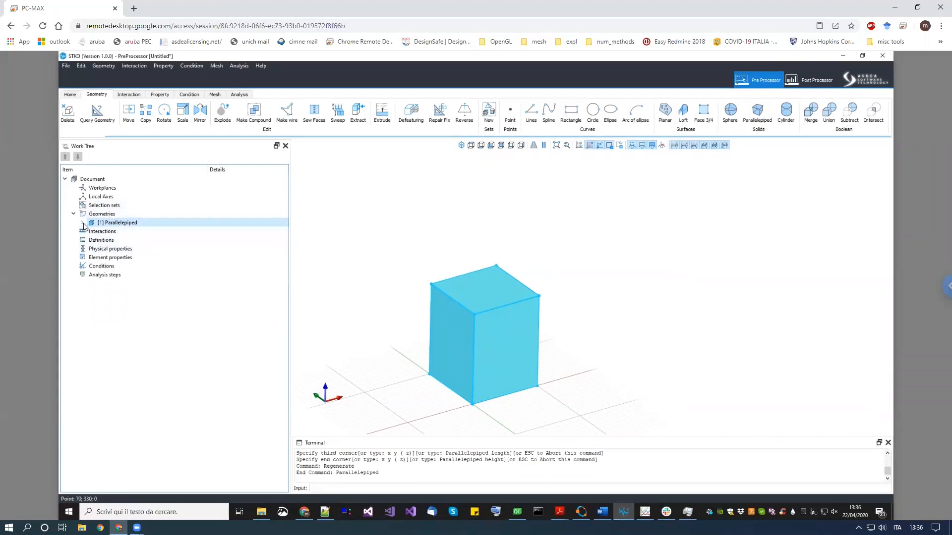
{"action": "left_click", "coordinate": [82, 224]}
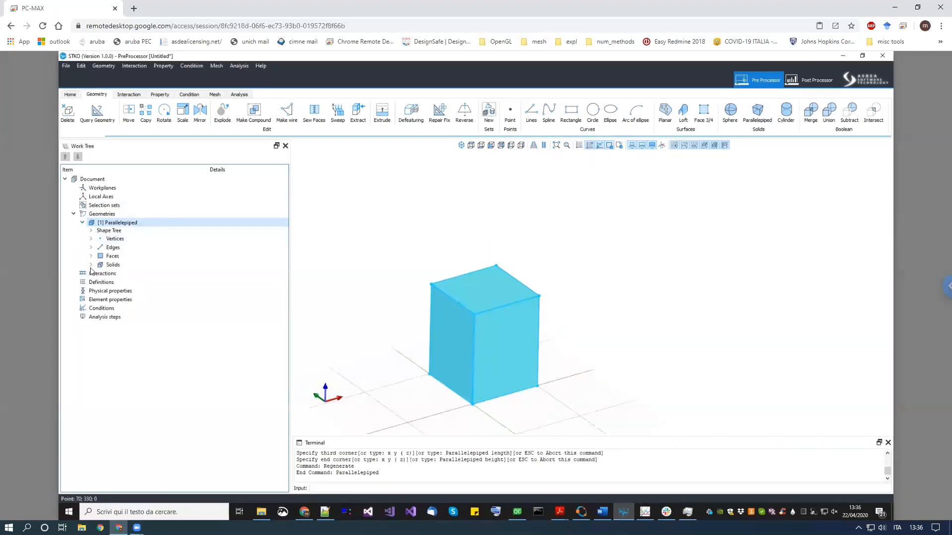
{"action": "left_click", "coordinate": [92, 239]}
{"action": "left_click", "coordinate": [91, 240]}
{"action": "left_click", "coordinate": [91, 247]}
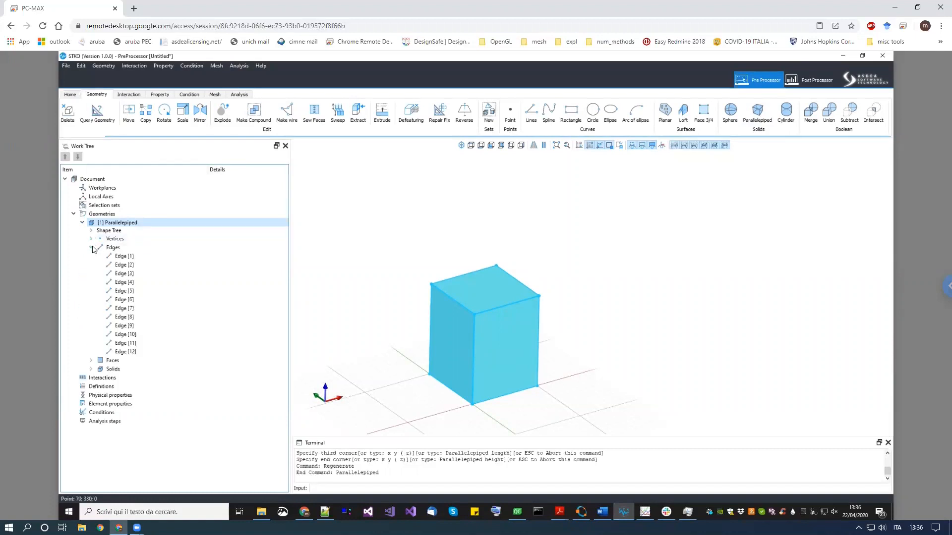
{"action": "left_click", "coordinate": [92, 248]}
{"action": "left_click", "coordinate": [92, 256]}
{"action": "left_click", "coordinate": [92, 257]}
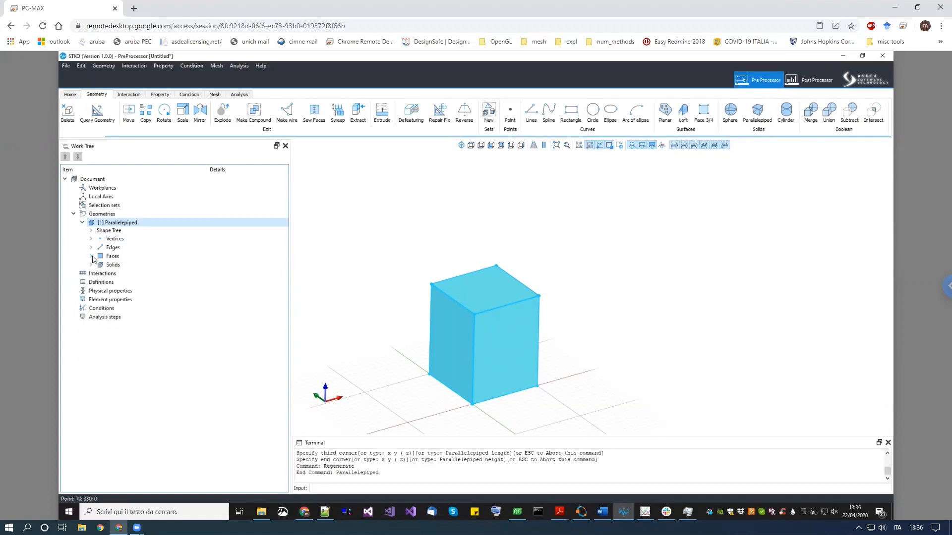
{"action": "left_click", "coordinate": [92, 266]}
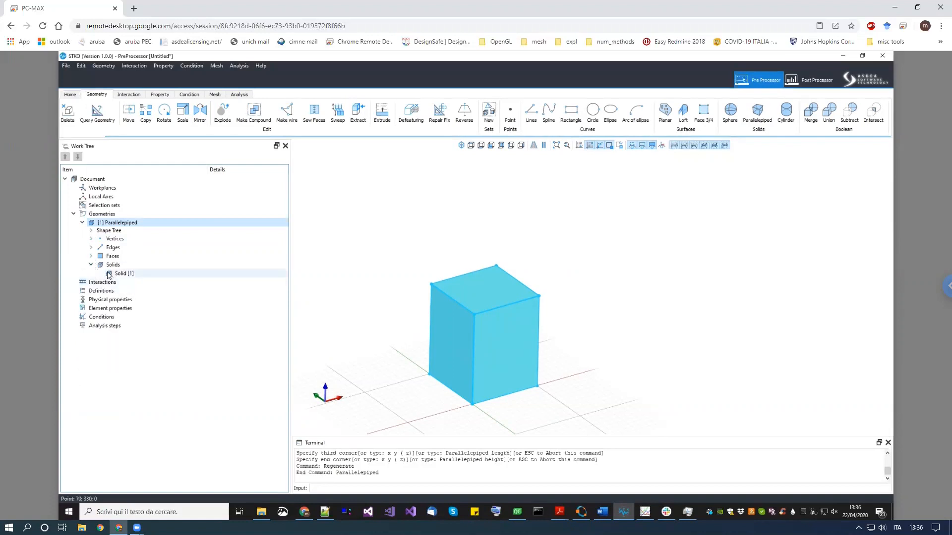
{"action": "left_click", "coordinate": [91, 265]}
{"action": "left_click", "coordinate": [82, 222]}
- Copy the box by one edge length so a second box sits beside the first
{"action": "middle_click_drag", "start_coordinate": [581, 296], "coordinate": [548, 317]}
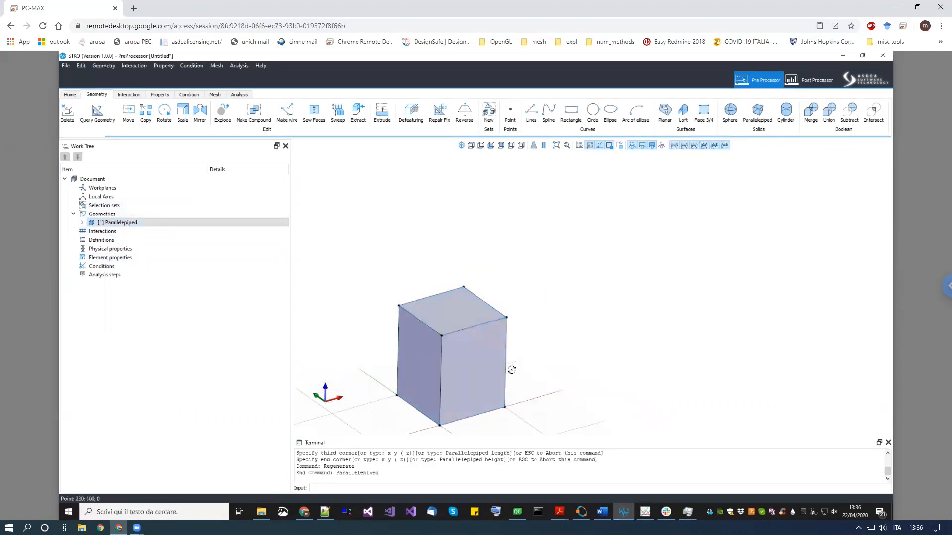
{"action": "middle_click_drag", "start_coordinate": [510, 368], "coordinate": [484, 341]}
{"action": "left_click", "coordinate": [488, 312]}
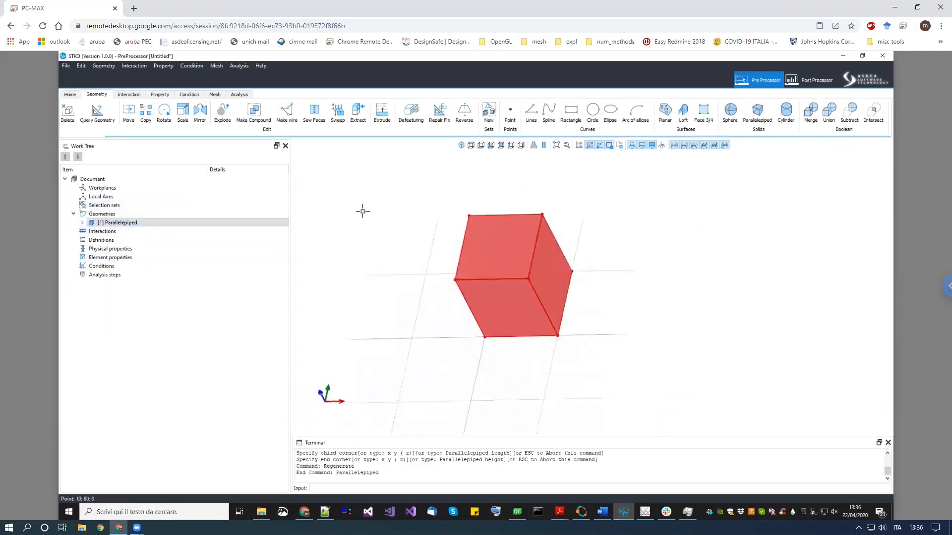
{"action": "left_click", "coordinate": [145, 112]}
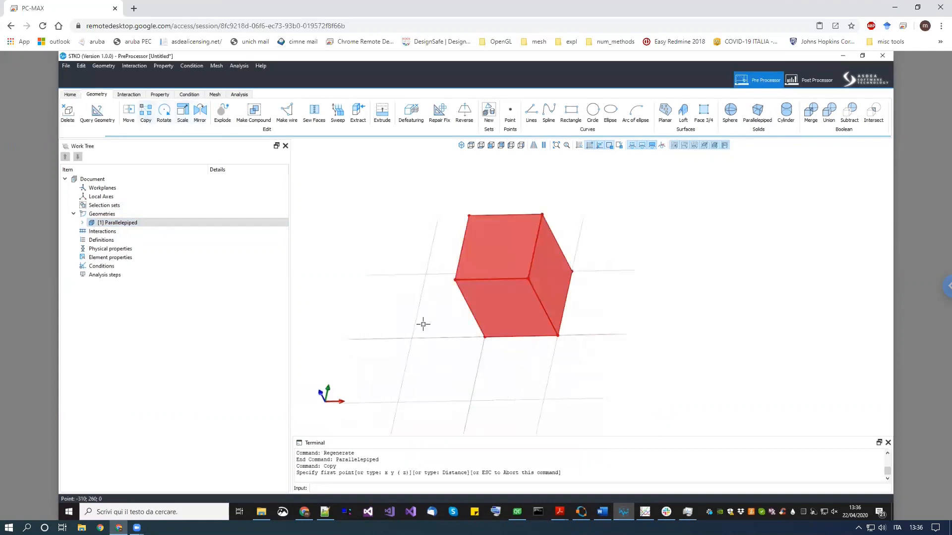
{"action": "left_click", "coordinate": [484, 342]}
{"action": "left_click", "coordinate": [559, 338]}
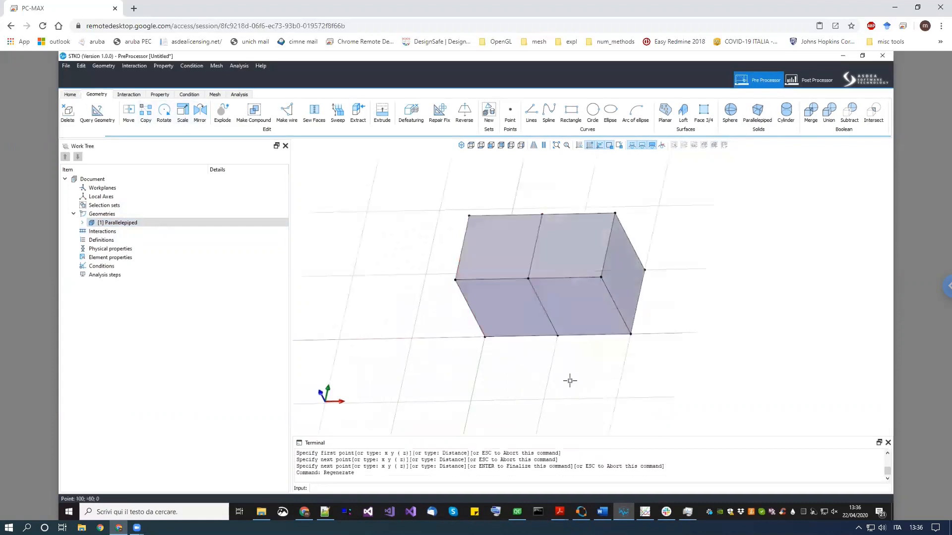
{"action": "key", "text": "Return"}
- Unite the two boxes into a single solid with the Union command
{"action": "middle_click_drag", "start_coordinate": [539, 385], "coordinate": [638, 337]}
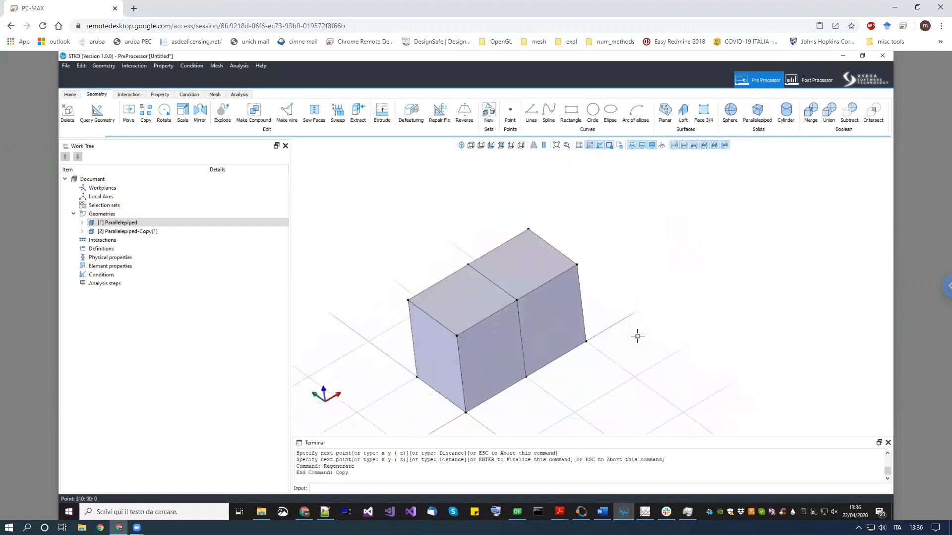
{"action": "left_click", "coordinate": [830, 121]}
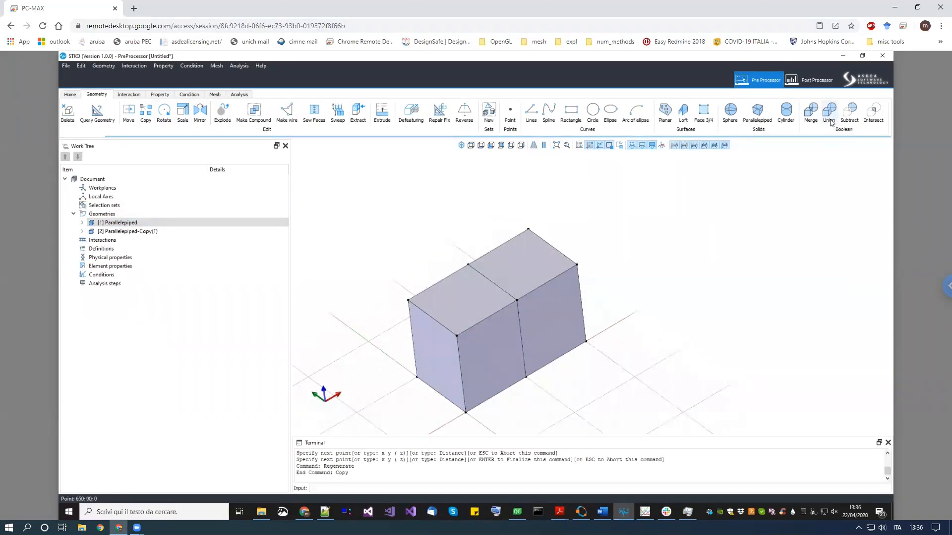
{"action": "left_click", "coordinate": [485, 333]}
{"action": "left_click", "coordinate": [565, 314]}
{"action": "key", "text": "Return"}
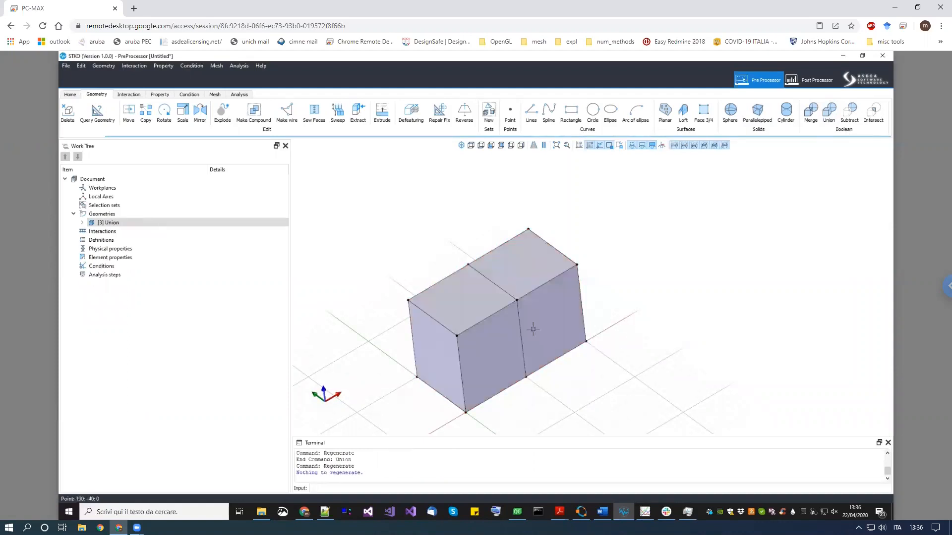
- Examine the union's solids in the work tree and view the combined solid from several angles
{"action": "left_click", "coordinate": [80, 224]}
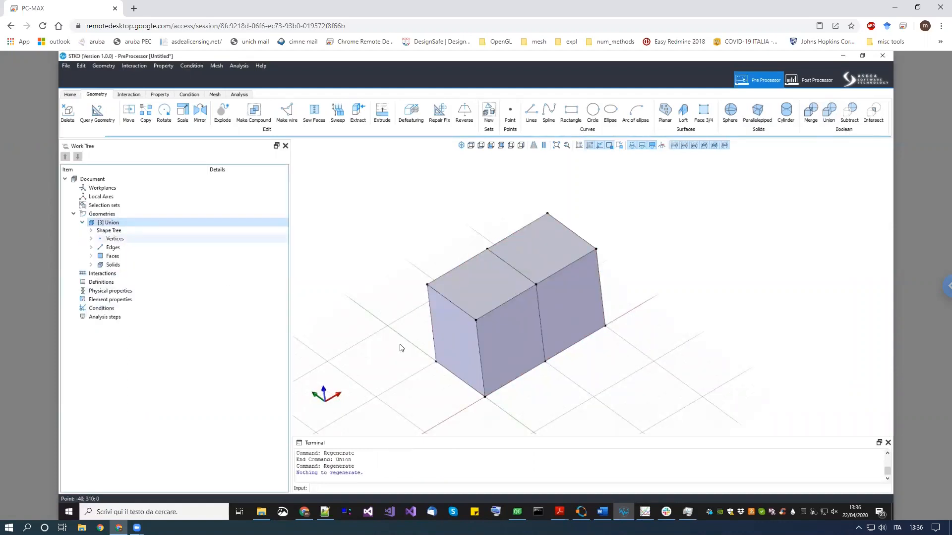
{"action": "scroll", "coordinate": [565, 399], "scroll_direction": "up", "scroll_amount": 2}
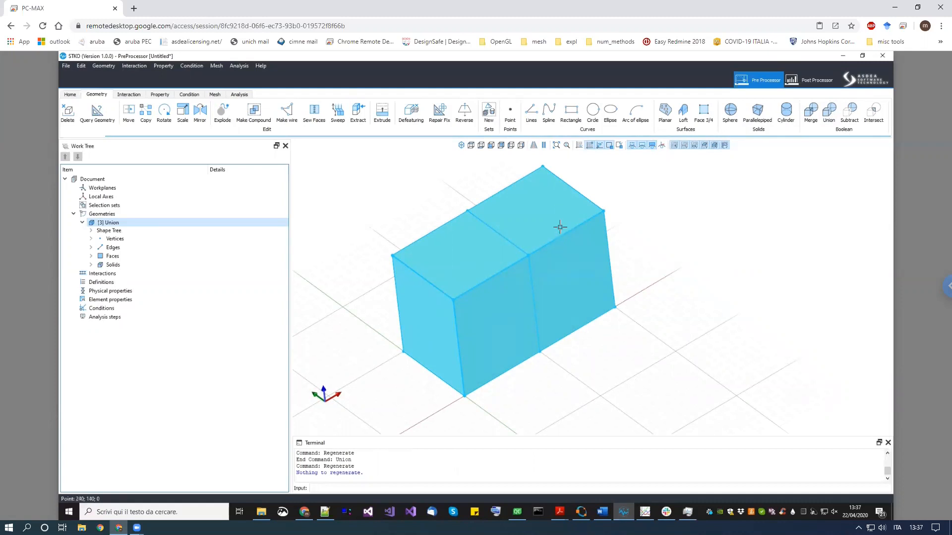
{"action": "left_click", "coordinate": [91, 264]}
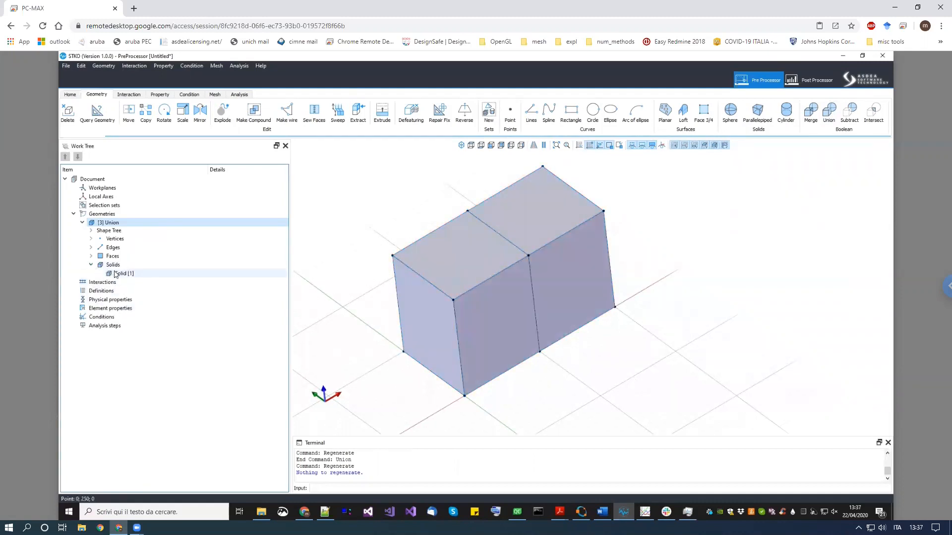
{"action": "left_click", "coordinate": [121, 273]}
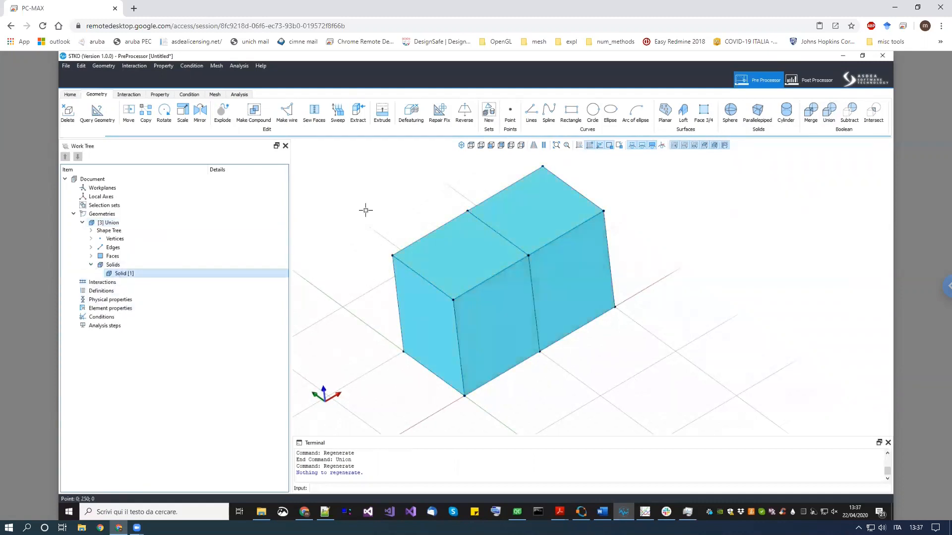
{"action": "left_click", "coordinate": [159, 94]}
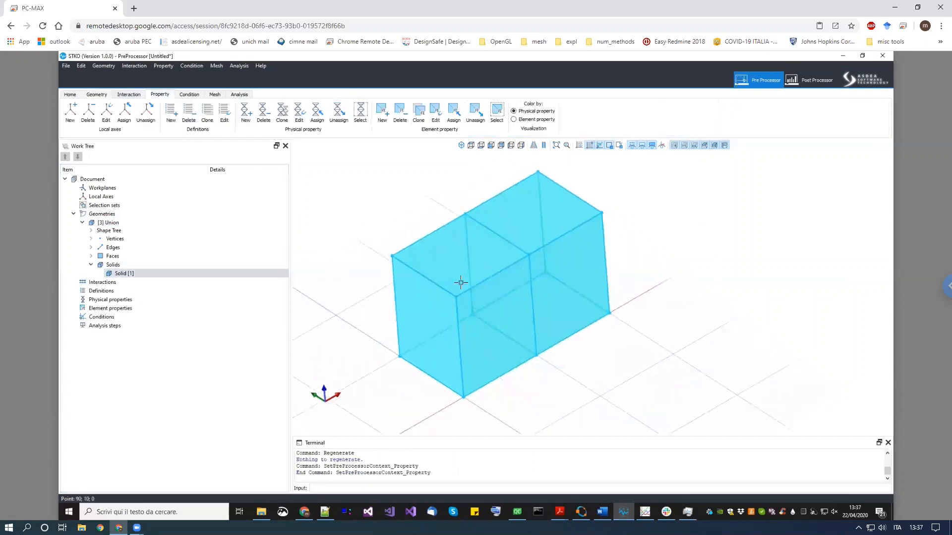
{"action": "middle_click_drag", "start_coordinate": [644, 385], "coordinate": [486, 323]}
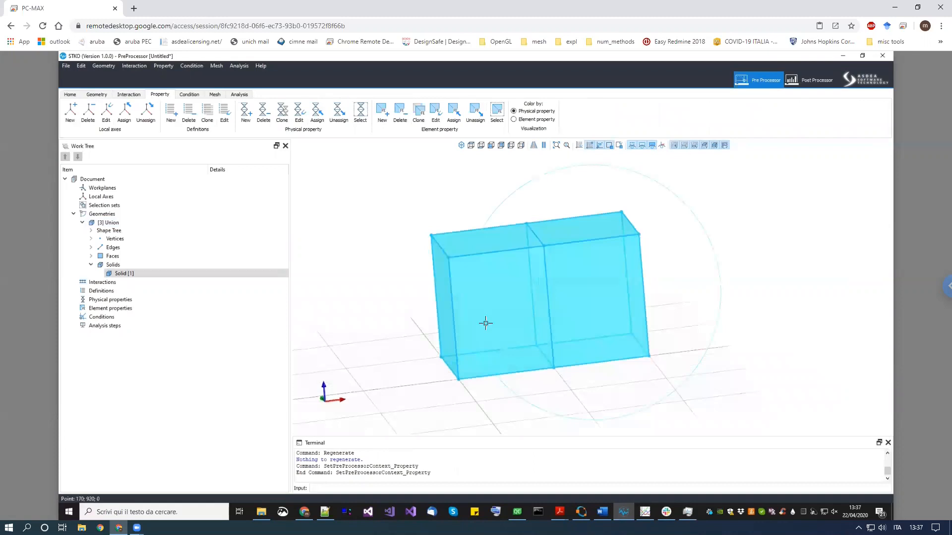
{"action": "left_click", "coordinate": [124, 273]}
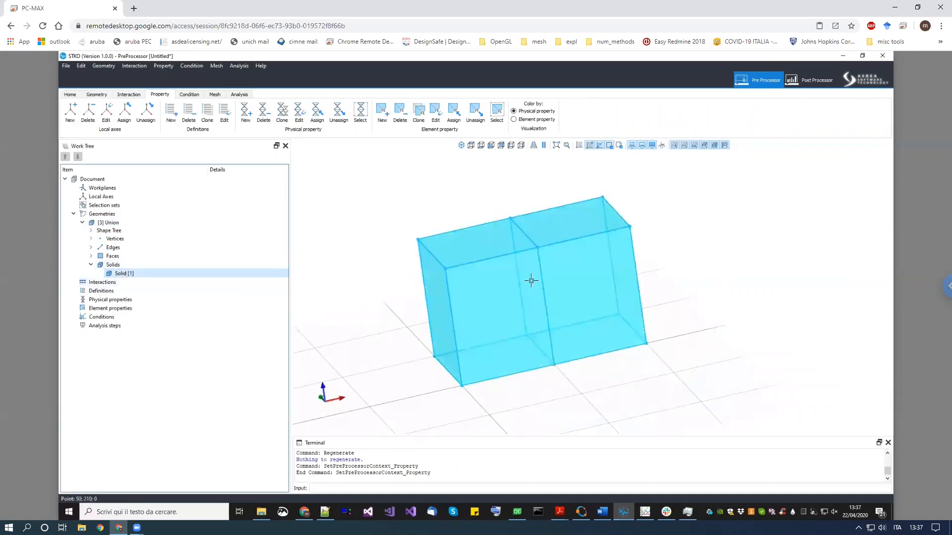
{"action": "scroll", "coordinate": [531, 281], "scroll_direction": "up", "scroll_amount": 2}
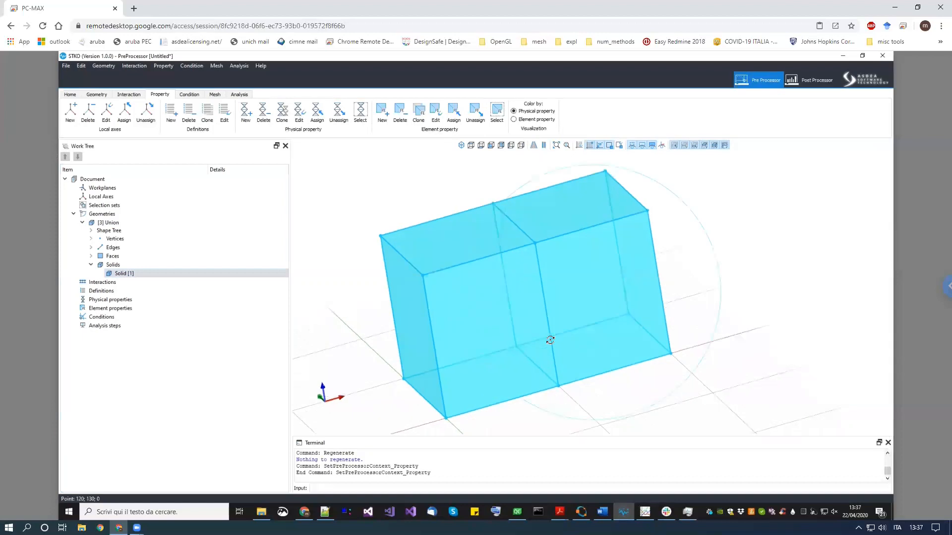
{"action": "scroll", "coordinate": [615, 377], "scroll_direction": "down", "scroll_amount": 2}
{"action": "left_click", "coordinate": [635, 416]}
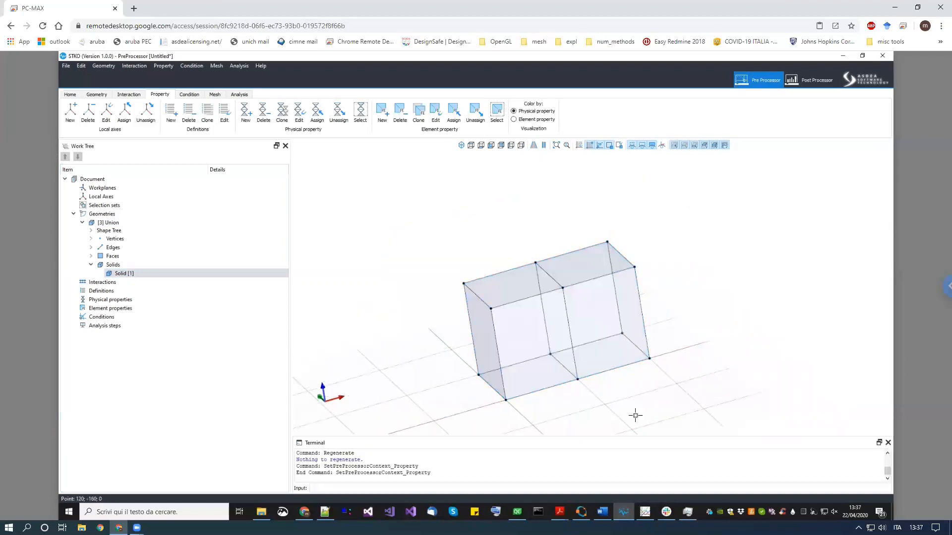
- Undo the union of the two boxes and return to the geometry tools
{"action": "key", "text": "ctrl+z"}
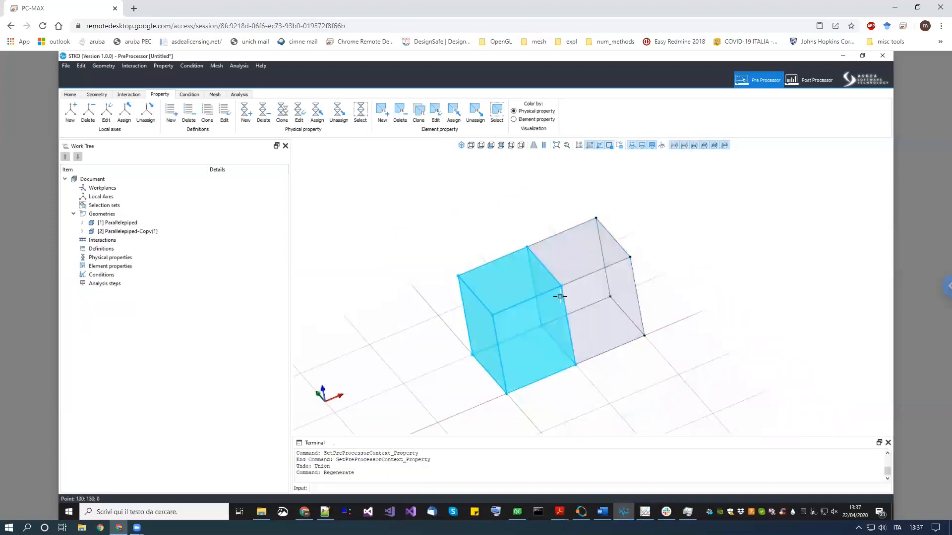
{"action": "middle_click_drag", "start_coordinate": [648, 385], "coordinate": [635, 344]}
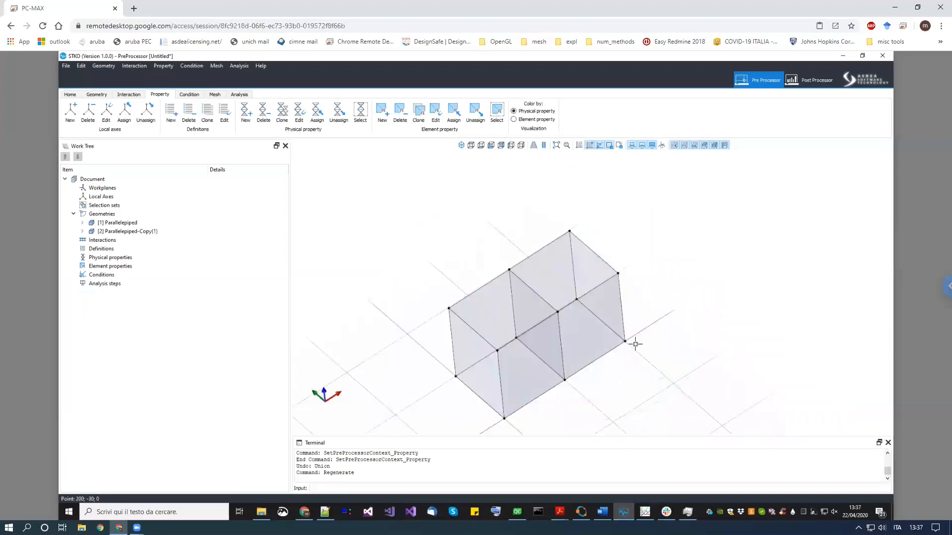
{"action": "left_click", "coordinate": [96, 95]}
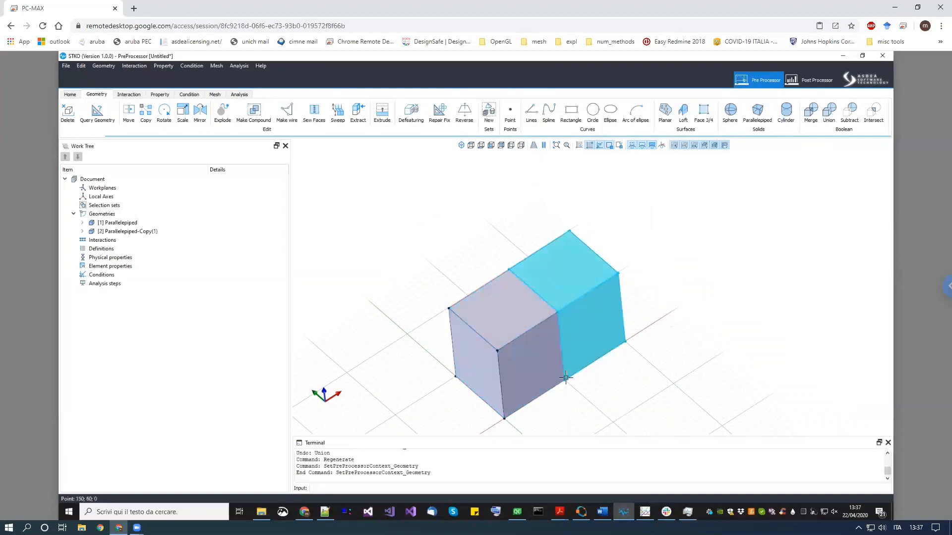
- Merge the two boxes with Merge, keeping the full boolean intersections setting
{"action": "left_click", "coordinate": [812, 121]}
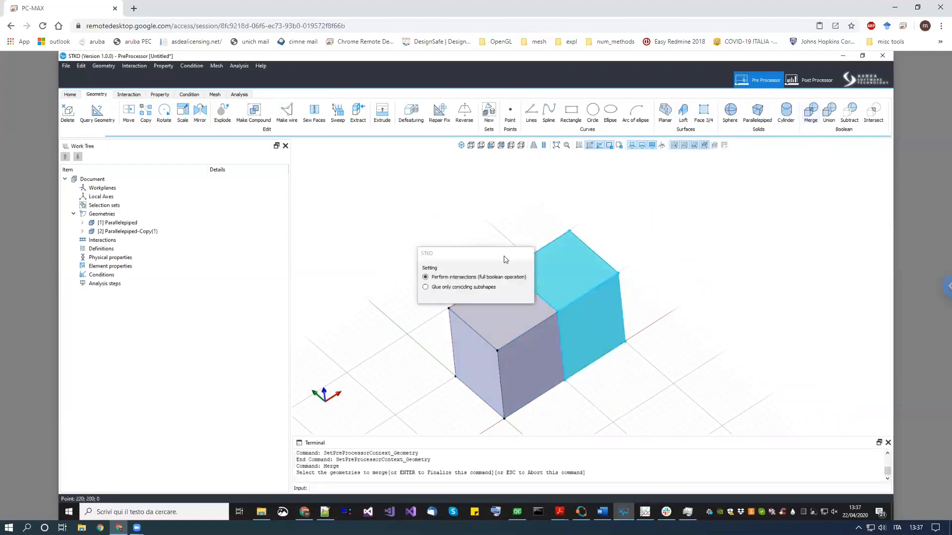
{"action": "left_click_drag", "start_coordinate": [484, 259], "coordinate": [411, 251]}
{"action": "left_click", "coordinate": [536, 346]}
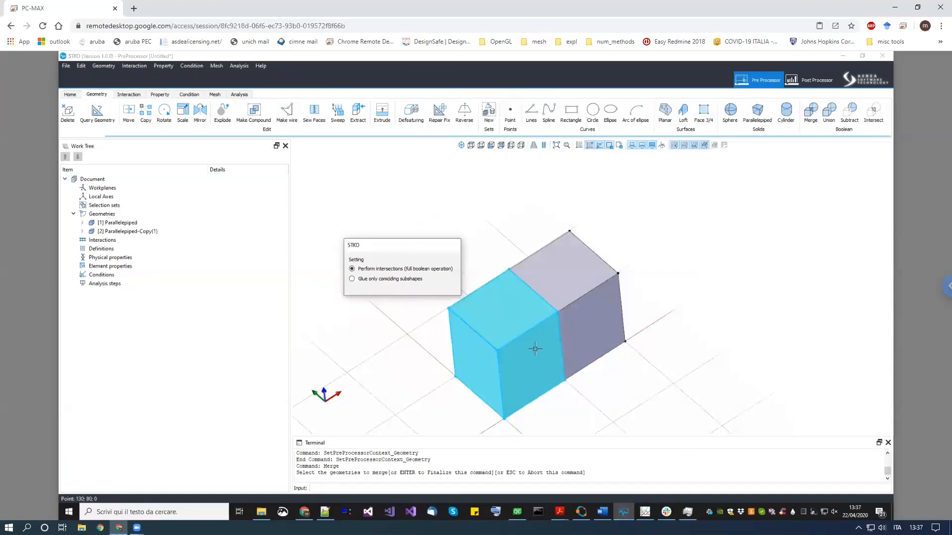
{"action": "left_click", "coordinate": [545, 346]}
{"action": "left_click", "coordinate": [595, 321]}
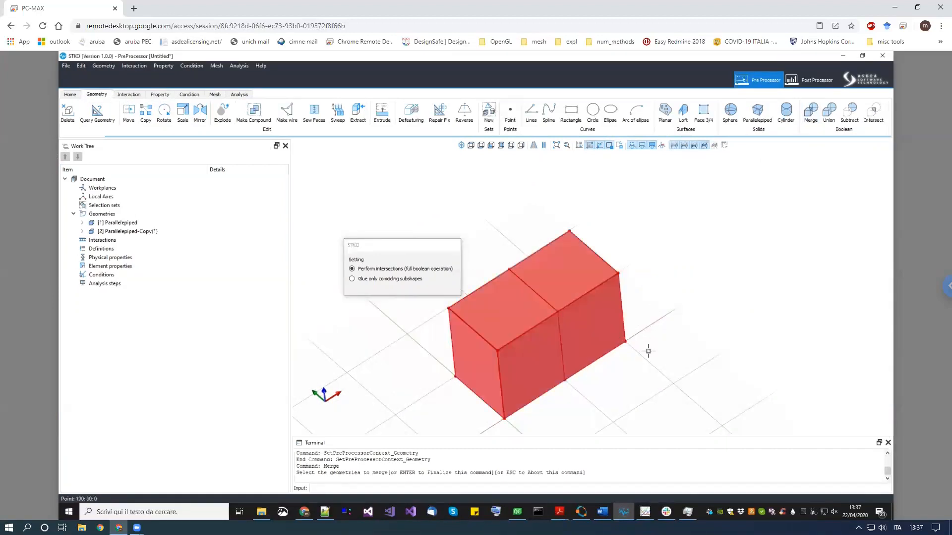
{"action": "key", "text": "Return"}
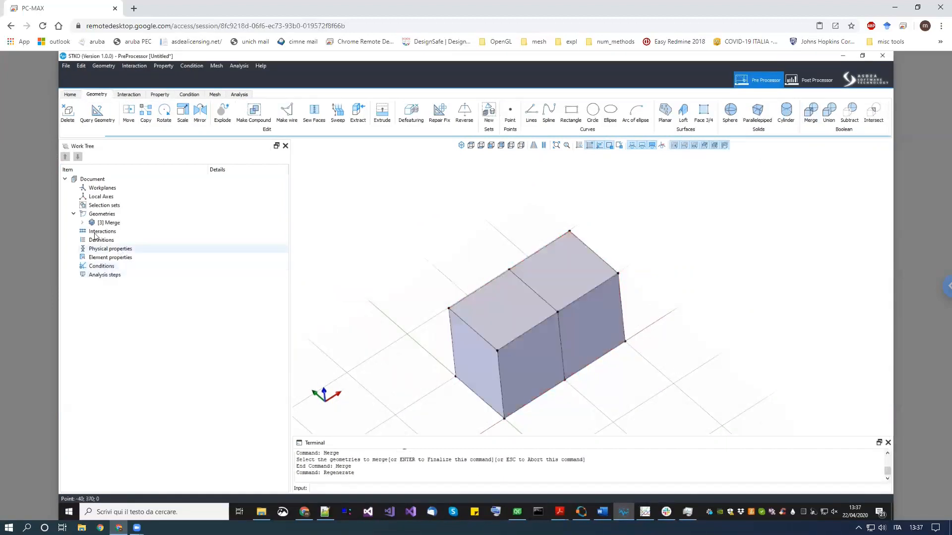
- Inspect the merged geometry's solids one by one in the work tree
{"action": "left_click", "coordinate": [82, 222]}
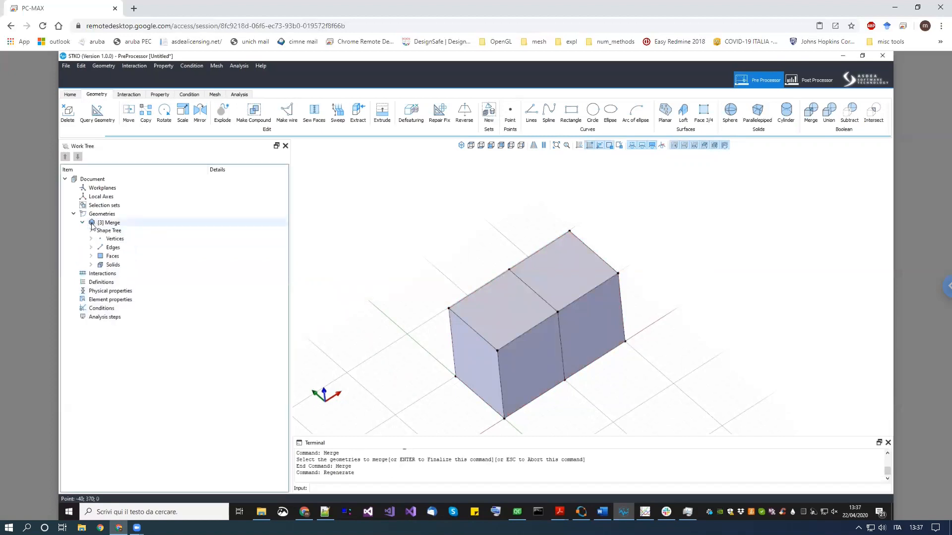
{"action": "left_click", "coordinate": [92, 224]}
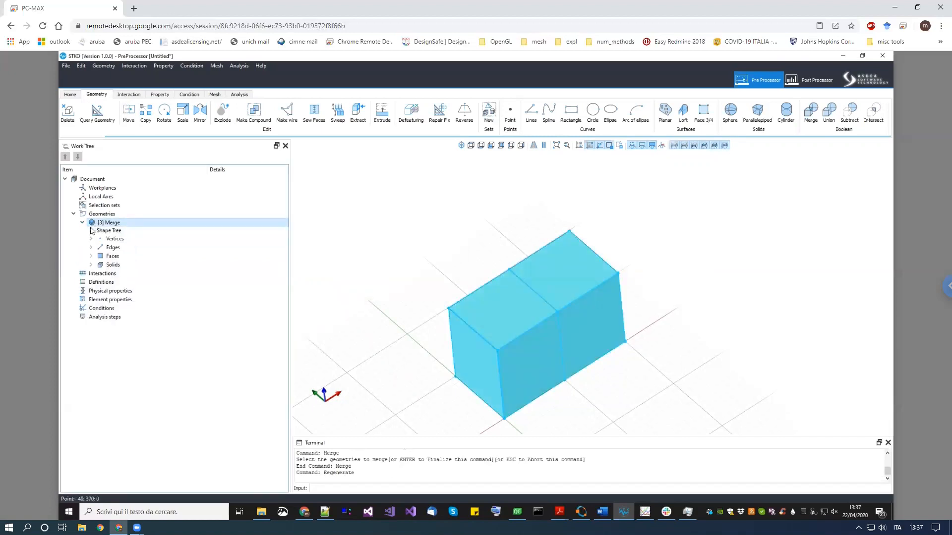
{"action": "left_click", "coordinate": [91, 265]}
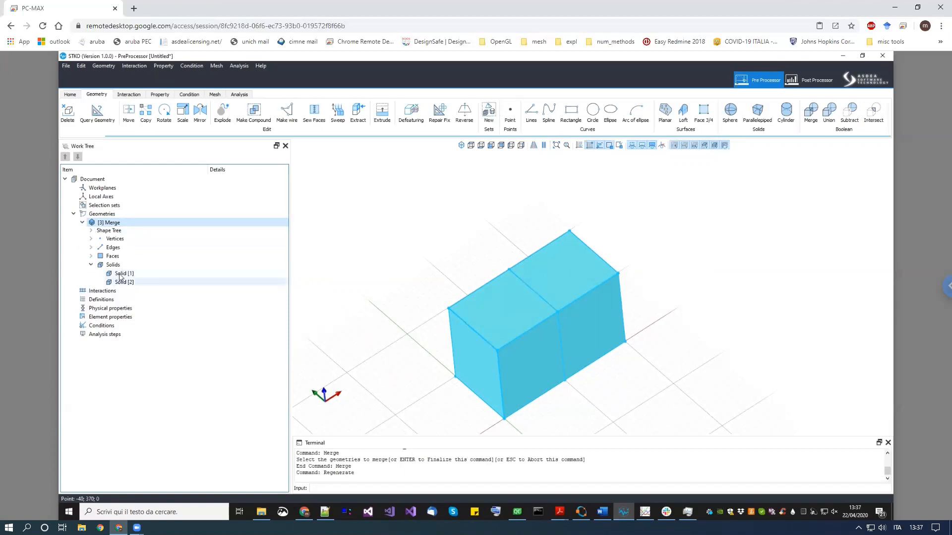
{"action": "left_click", "coordinate": [122, 282]}
{"action": "left_click", "coordinate": [124, 274]}
{"action": "left_click", "coordinate": [124, 282]}
{"action": "left_click", "coordinate": [124, 274]}
{"action": "left_click", "coordinate": [124, 282]}
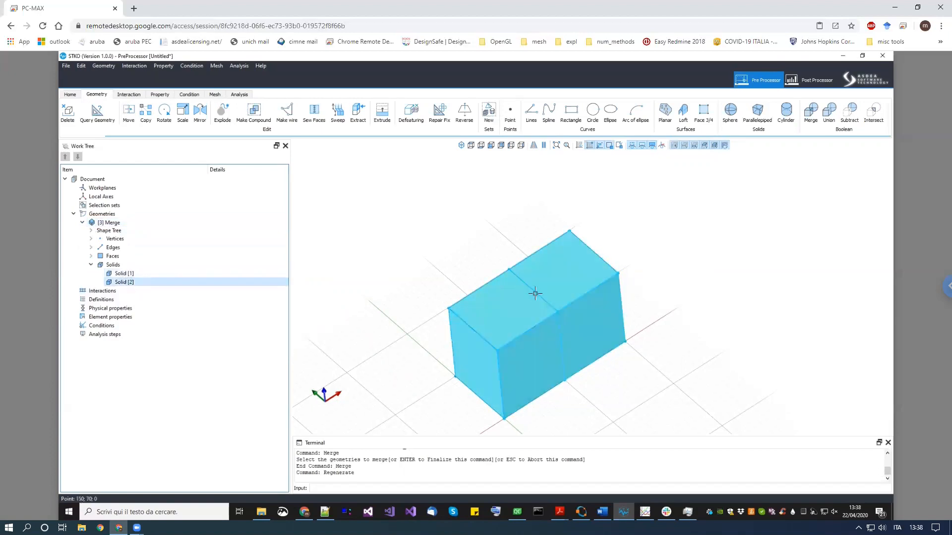
- View the merged solid up close and from several angles, including the property display
{"action": "scroll", "coordinate": [536, 293], "scroll_direction": "up", "scroll_amount": 3}
{"action": "left_click", "coordinate": [714, 145]}
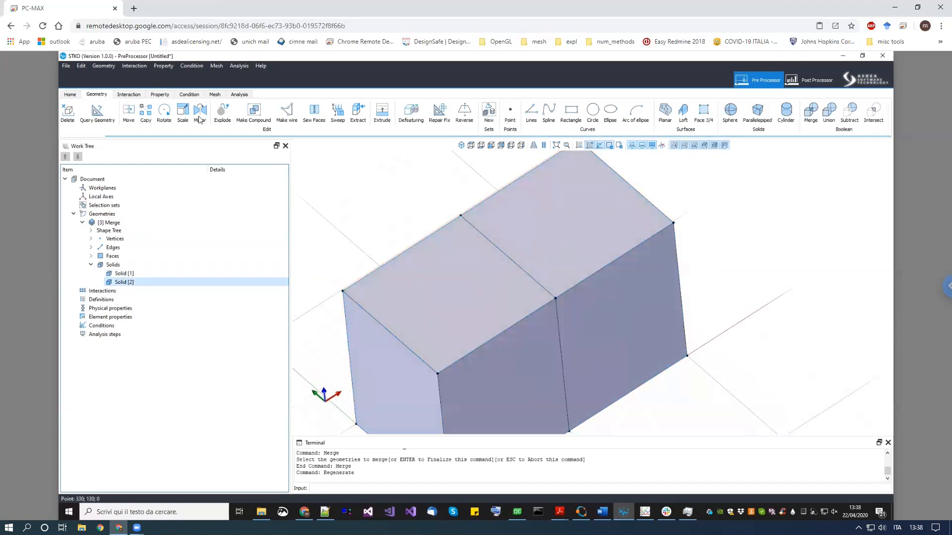
{"action": "left_click", "coordinate": [162, 96]}
{"action": "mouse_move", "coordinate": [559, 341]}
{"action": "middle_mouse_down"}
{"action": "mouse_move", "coordinate": [519, 333]}
{"action": "mouse_move", "coordinate": [565, 331]}
{"action": "middle_mouse_up"}
{"action": "scroll", "coordinate": [587, 349], "scroll_direction": "down", "scroll_amount": 5}
{"action": "middle_click_drag", "start_coordinate": [656, 365], "coordinate": [582, 326]}
{"action": "scroll", "coordinate": [553, 326], "scroll_direction": "up", "scroll_amount": 5}
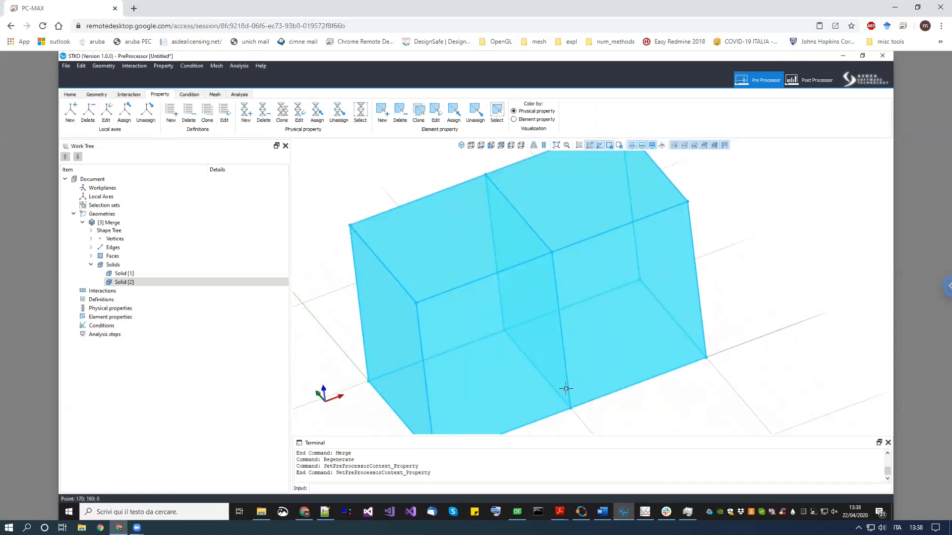
{"action": "scroll", "coordinate": [577, 357], "scroll_direction": "down", "scroll_amount": 5}
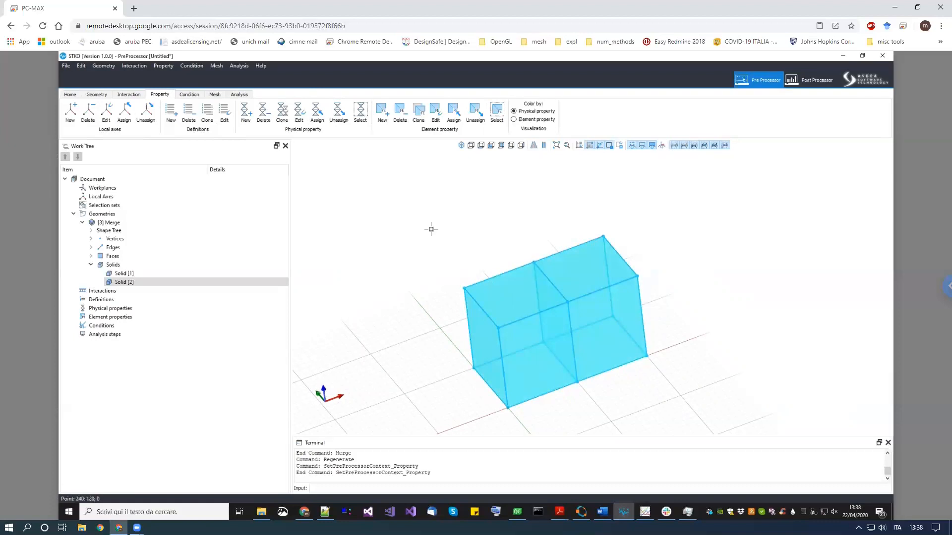
{"action": "left_click", "coordinate": [102, 95]}
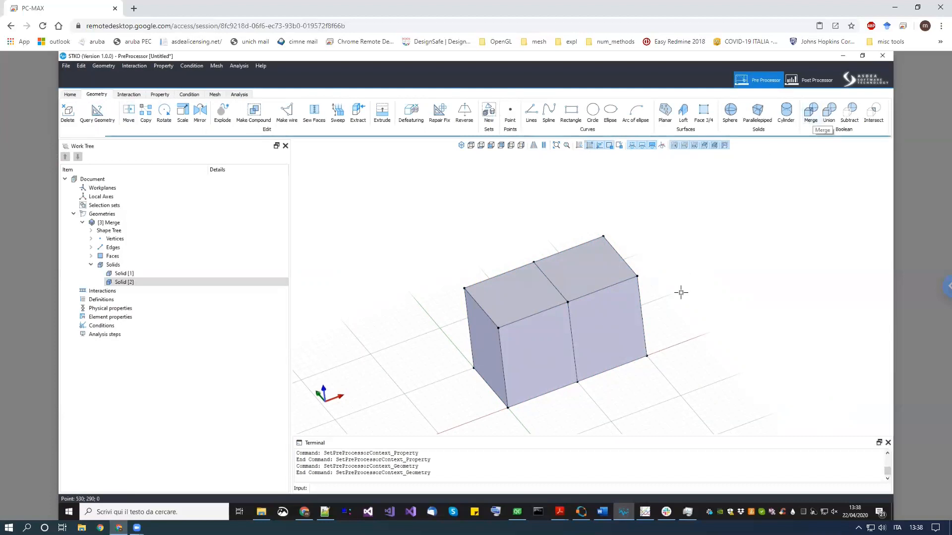
- Delete the merged geometry
{"action": "left_click_drag", "start_coordinate": [658, 409], "coordinate": [429, 235]}
{"action": "key", "text": "Delete"}
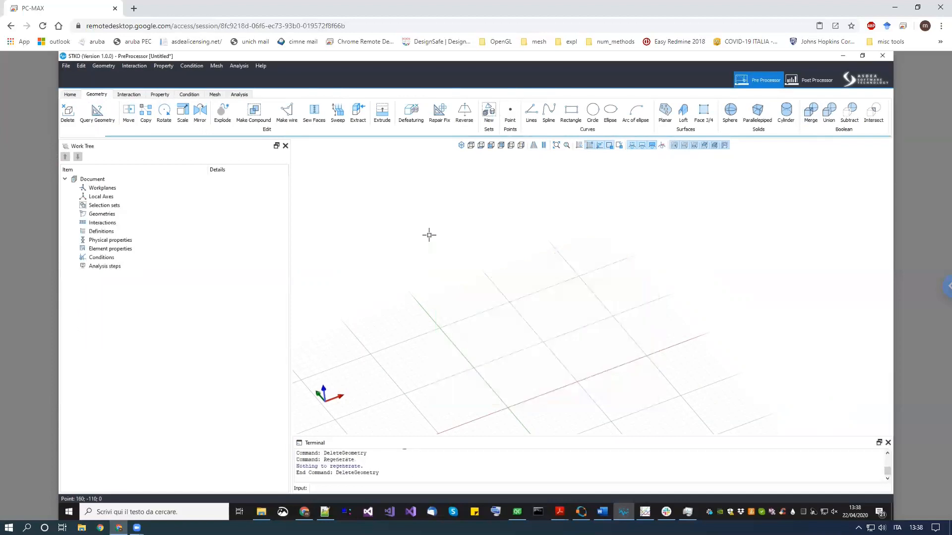
- Create a square face from corner points in the front view using Face 3/4
{"action": "left_click", "coordinate": [472, 145]}
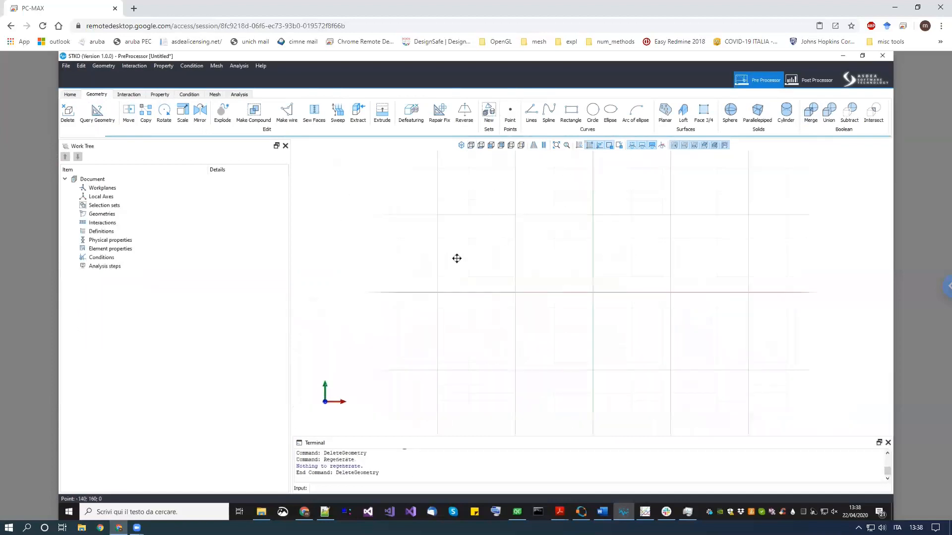
{"action": "left_click", "coordinate": [703, 113]}
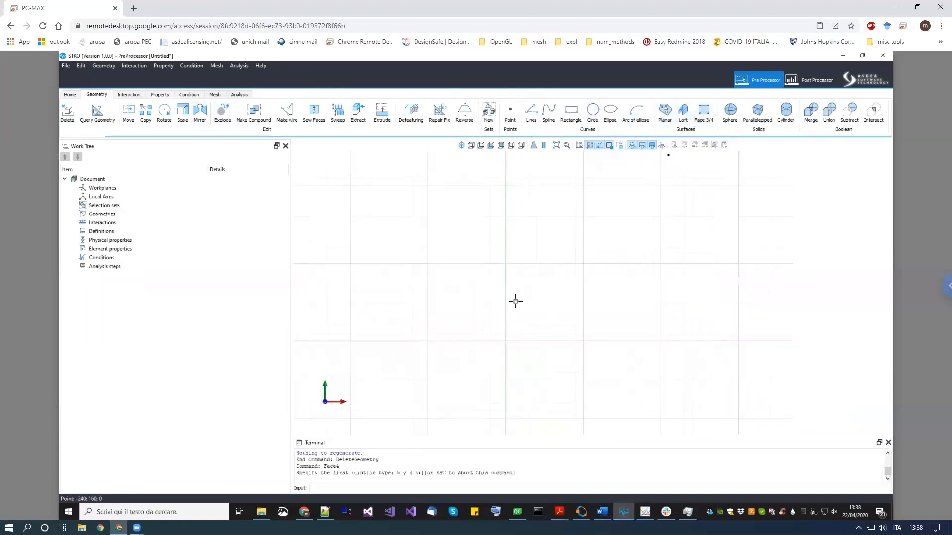
{"action": "left_click", "coordinate": [404, 353]}
{"action": "left_click", "coordinate": [502, 352]}
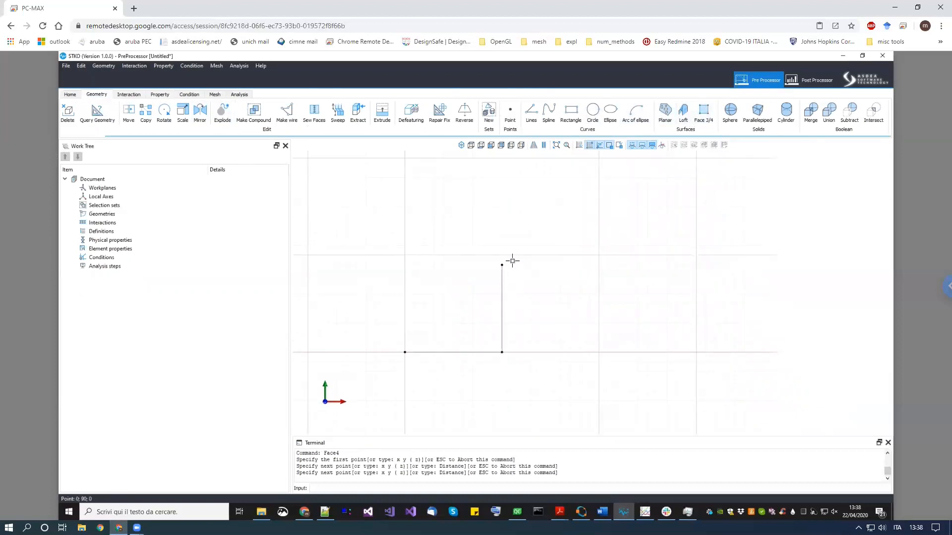
{"action": "left_click", "coordinate": [502, 255]}
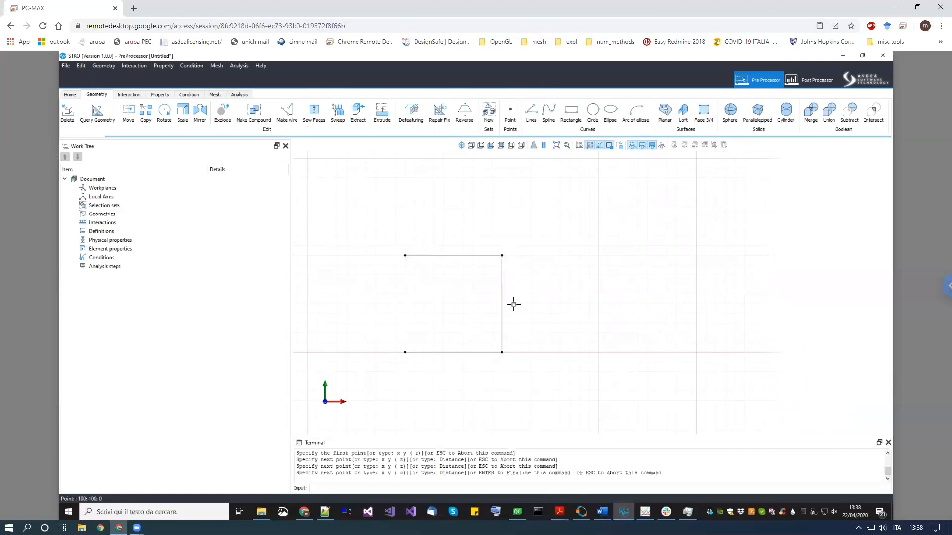
{"action": "key", "text": "Return"}
{"action": "key", "text": "Return"}
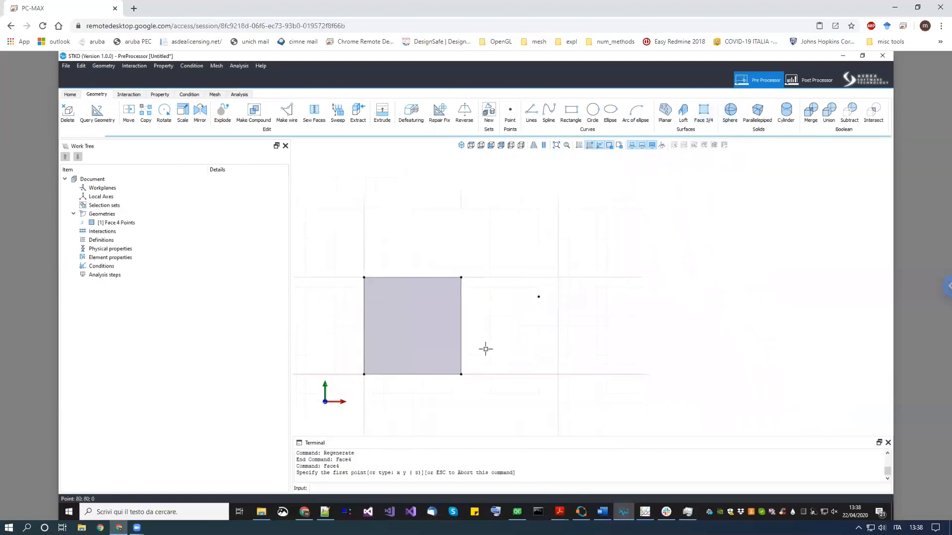
- Create a second square face of the same size beside the first one
{"action": "left_click", "coordinate": [492, 374]}
{"action": "left_click", "coordinate": [555, 302]}
{"action": "left_click", "coordinate": [555, 278]}
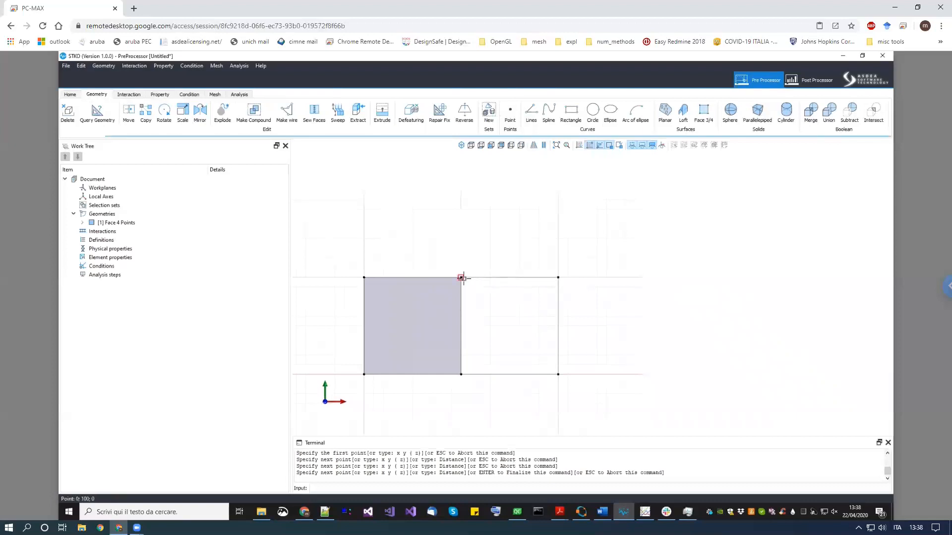
{"action": "left_click", "coordinate": [460, 277]}
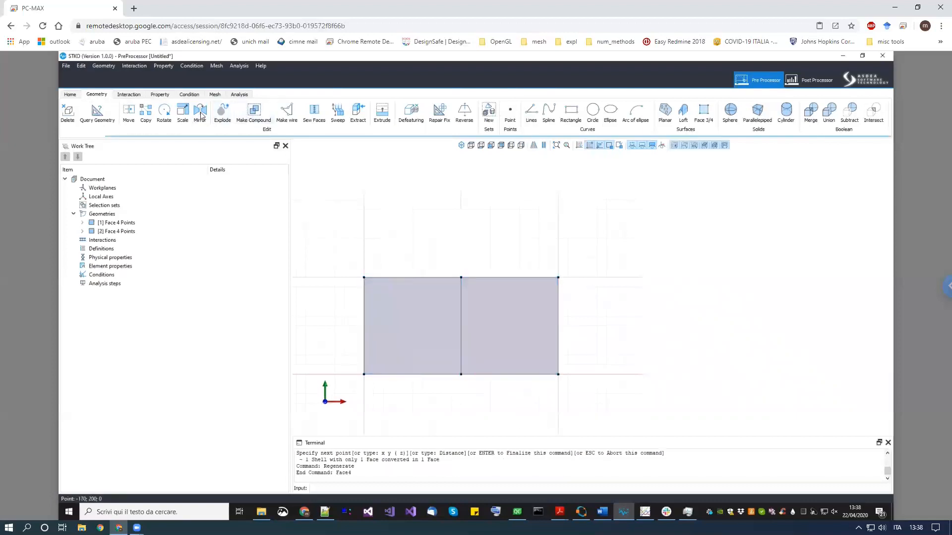
- Sew the two adjacent faces together with Sew Faces and undo the sewing
{"action": "left_click", "coordinate": [314, 112]}
{"action": "left_click", "coordinate": [465, 334]}
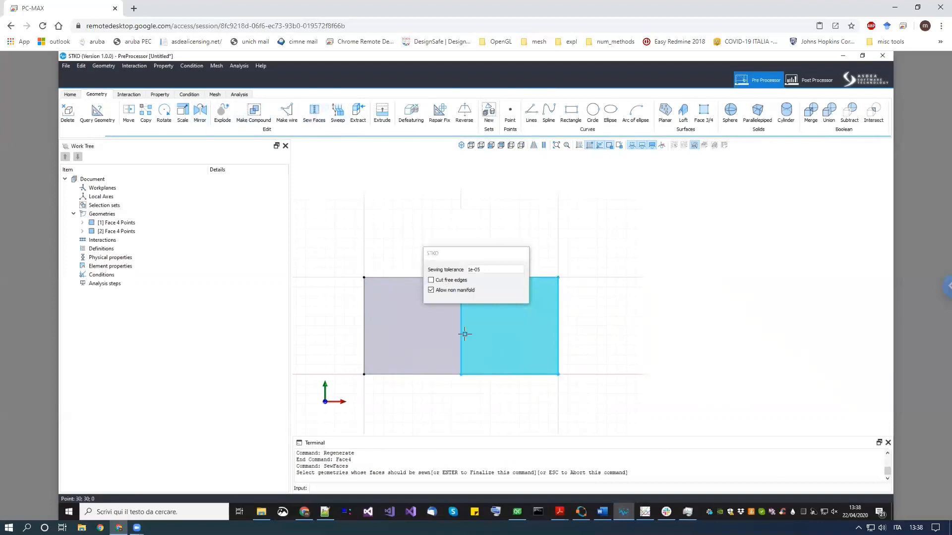
{"action": "left_click", "coordinate": [397, 309]}
{"action": "left_click_drag", "start_coordinate": [467, 249], "coordinate": [555, 177]}
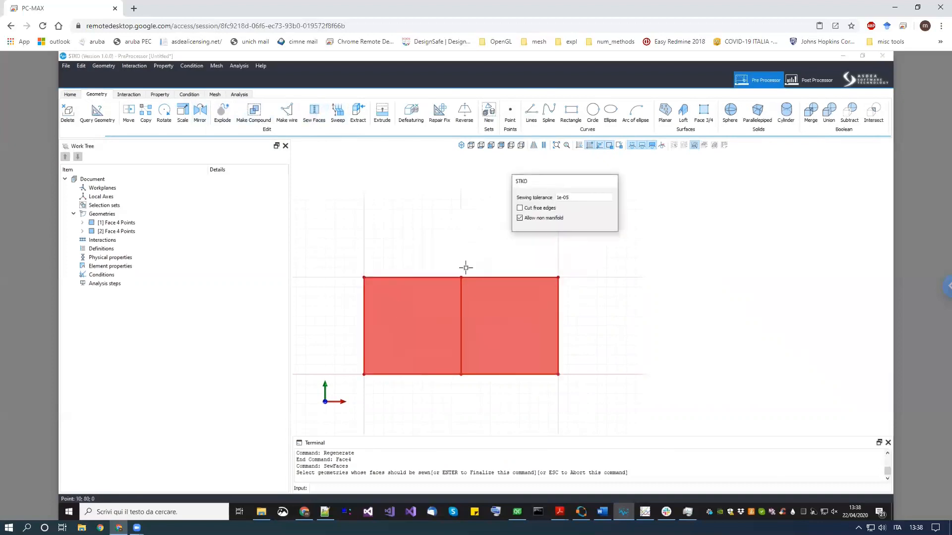
{"action": "right_click", "coordinate": [669, 331]}
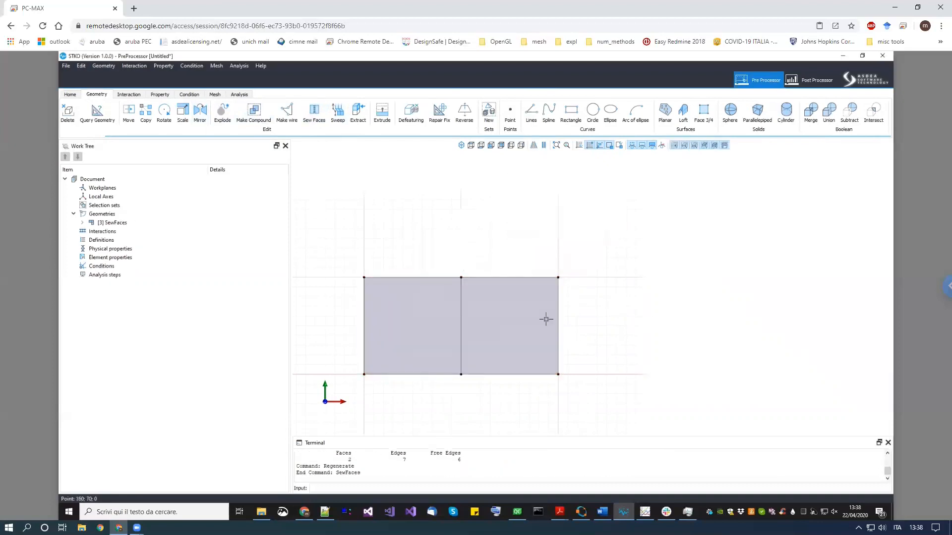
{"action": "middle_click_drag", "start_coordinate": [586, 339], "coordinate": [585, 343]}
{"action": "key", "text": "ctrl+z"}
- Merge the two faces with full boolean intersections and undo the merge
{"action": "left_click_drag", "start_coordinate": [619, 368], "coordinate": [393, 289]}
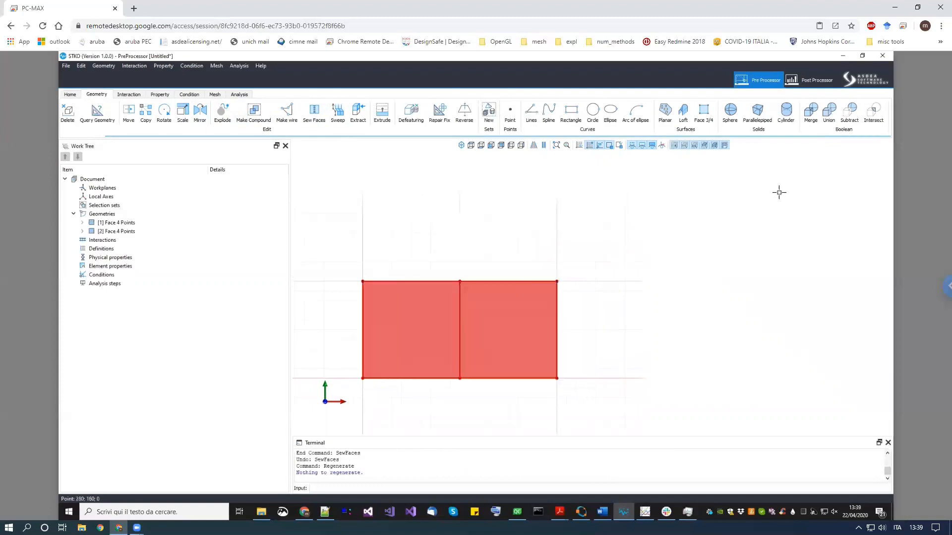
{"action": "left_click", "coordinate": [811, 115]}
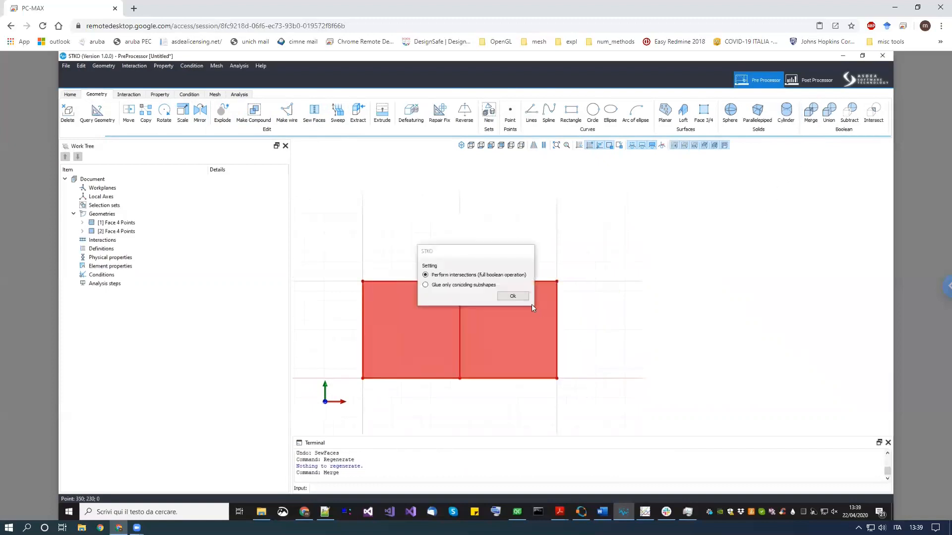
{"action": "left_click", "coordinate": [520, 299]}
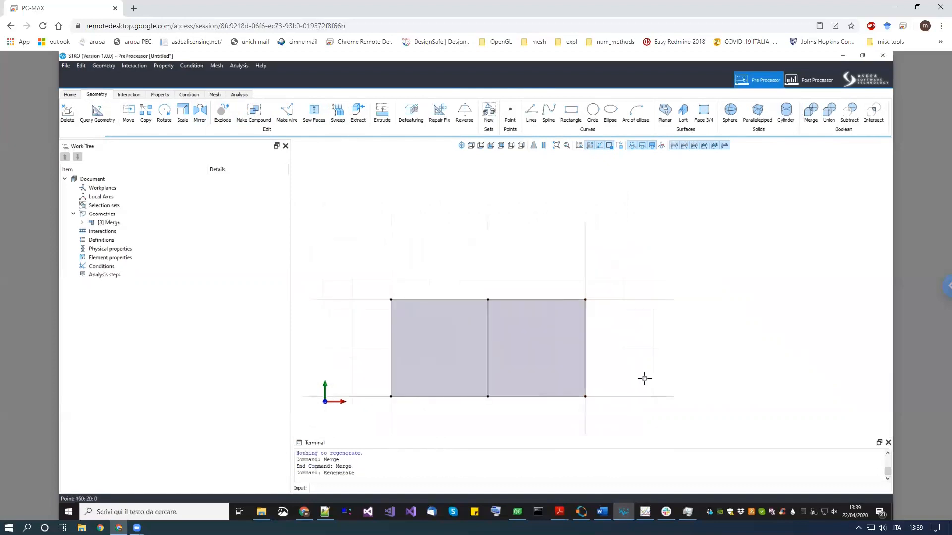
{"action": "key", "text": "ctrl+z"}
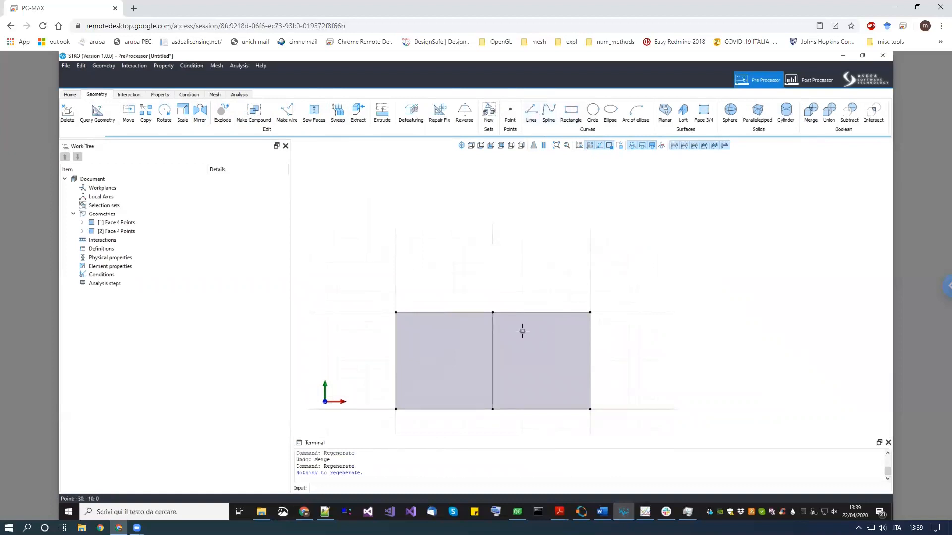
- Draw a diagonal line from the top edge of the left face down past the right face's lower corner
{"action": "left_click", "coordinate": [531, 113]}
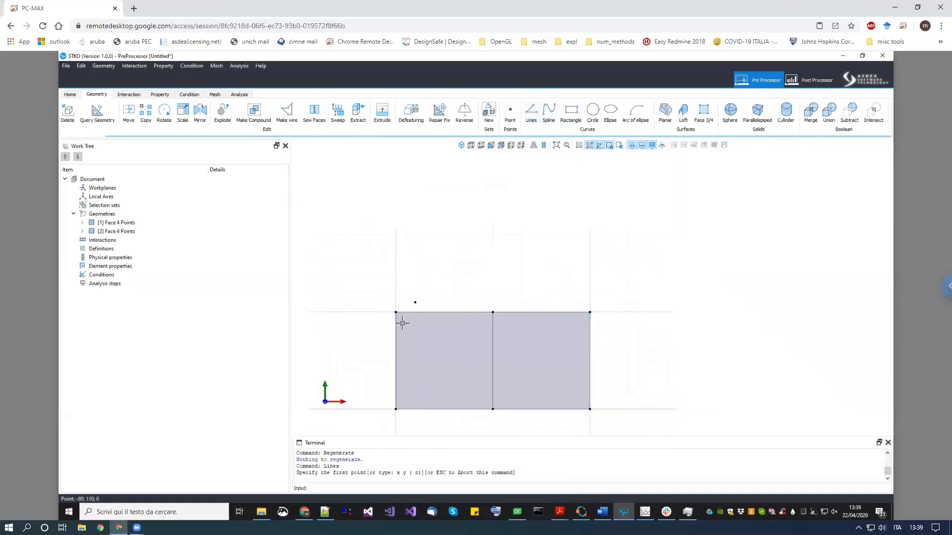
{"action": "scroll", "coordinate": [406, 317], "scroll_direction": "up", "scroll_amount": 1}
{"action": "left_click", "coordinate": [425, 311]}
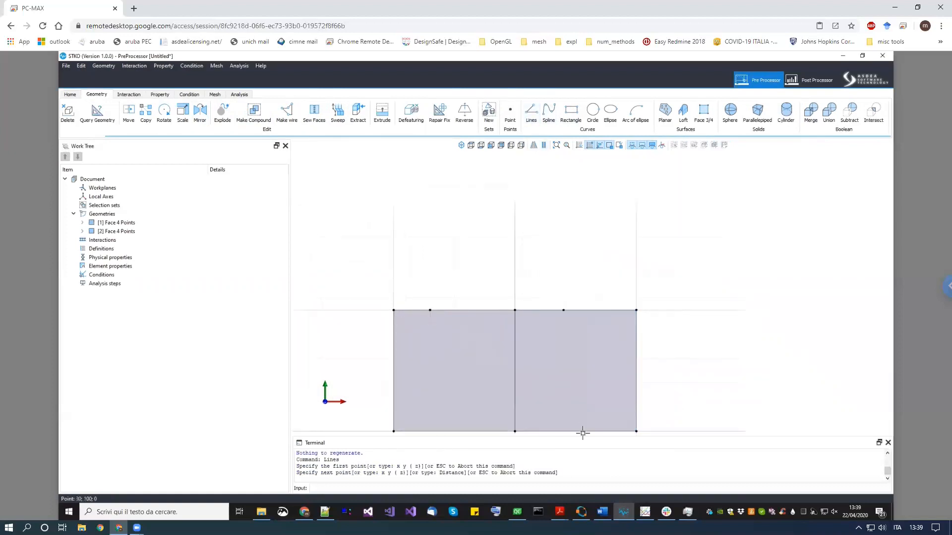
{"action": "middle_click_drag", "start_coordinate": [581, 371], "coordinate": [590, 271]}
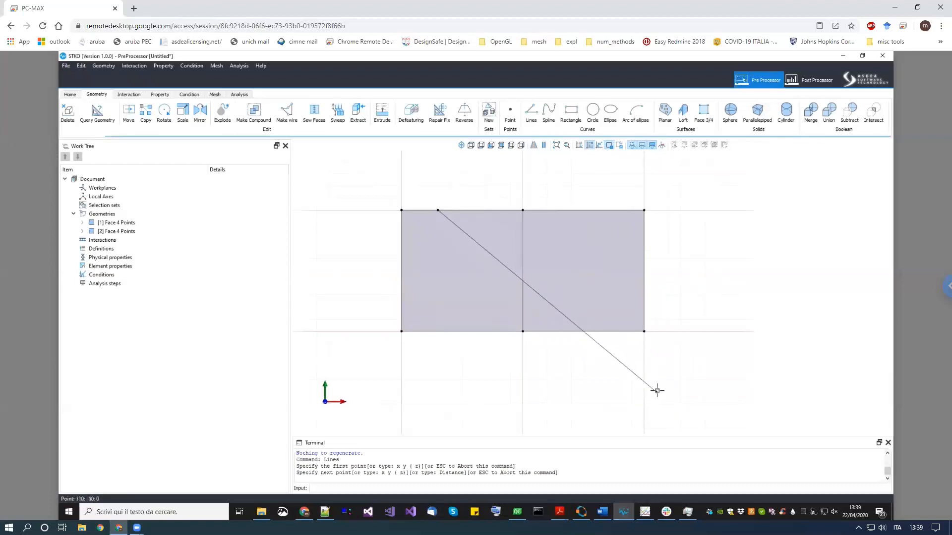
{"action": "left_click", "coordinate": [644, 380]}
{"action": "key", "text": "Return"}
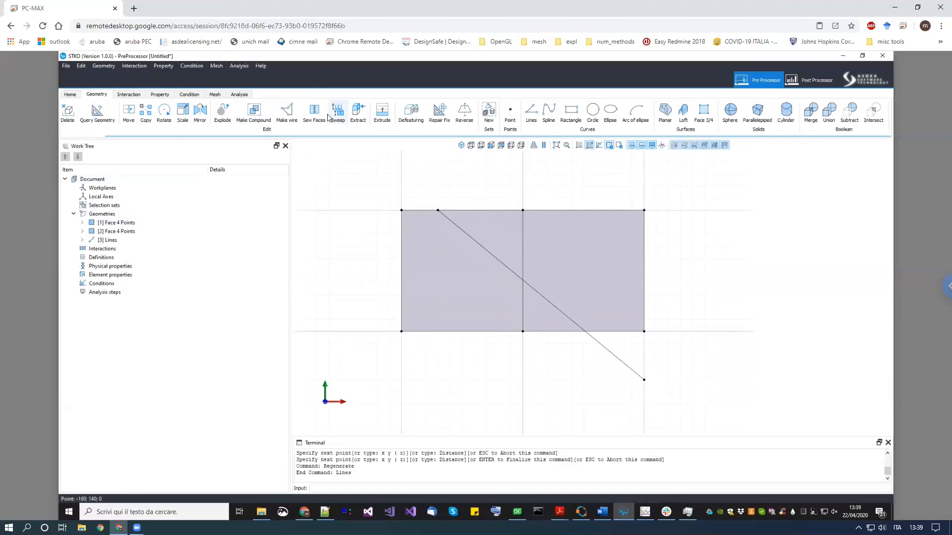
{"action": "left_click", "coordinate": [316, 116]}
{"action": "left_click_drag", "start_coordinate": [400, 234], "coordinate": [336, 184]}
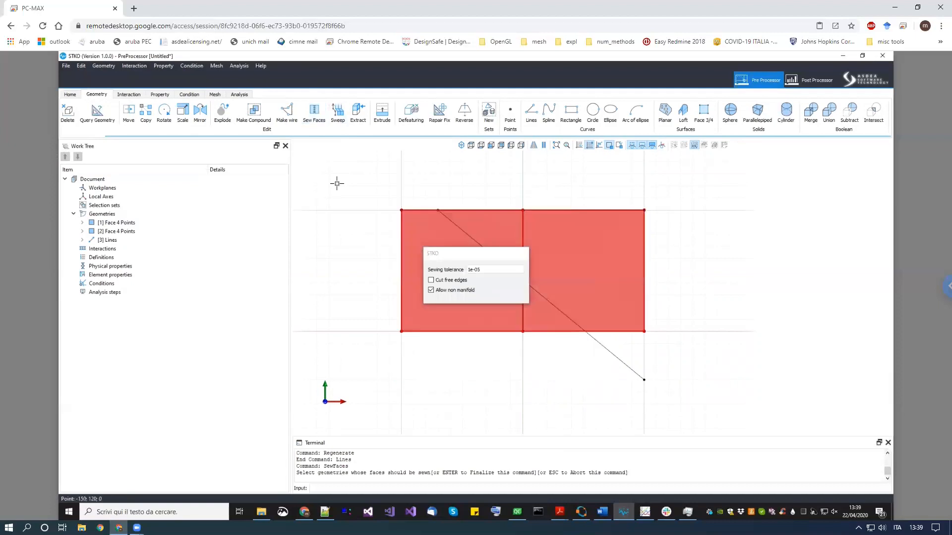
{"action": "middle_click_drag", "start_coordinate": [642, 384], "coordinate": [645, 388]}
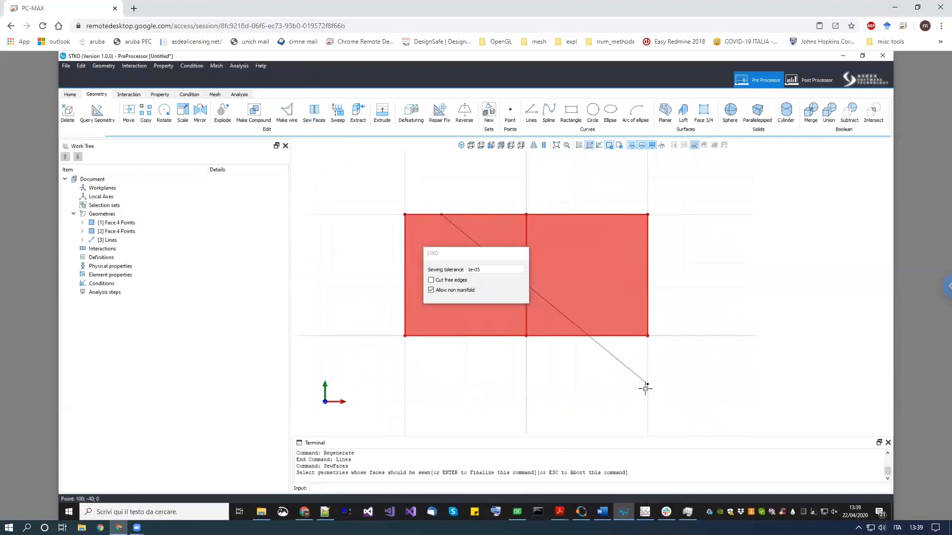
{"action": "key", "text": "Escape"}
- Merge both faces and the diagonal line with full boolean intersections
{"action": "left_click", "coordinate": [811, 112]}
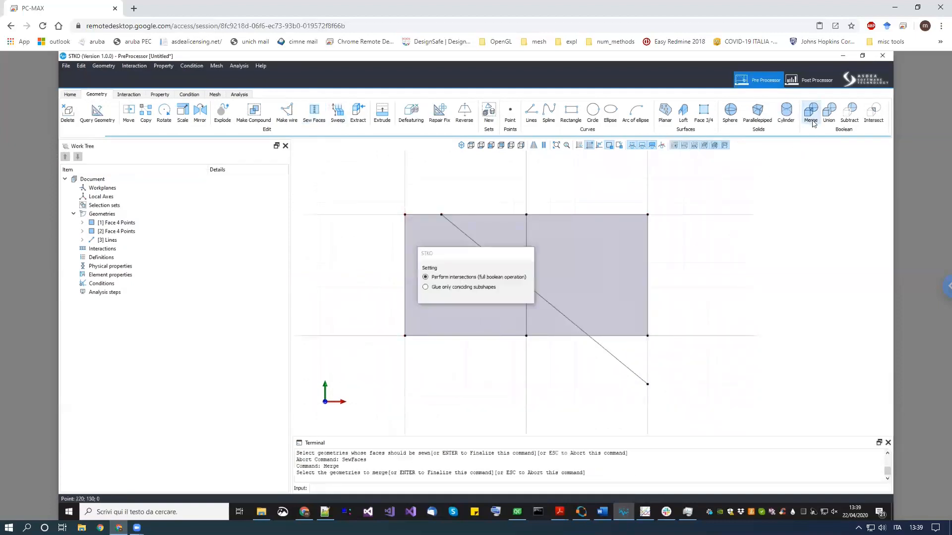
{"action": "left_click_drag", "start_coordinate": [485, 262], "coordinate": [322, 203]}
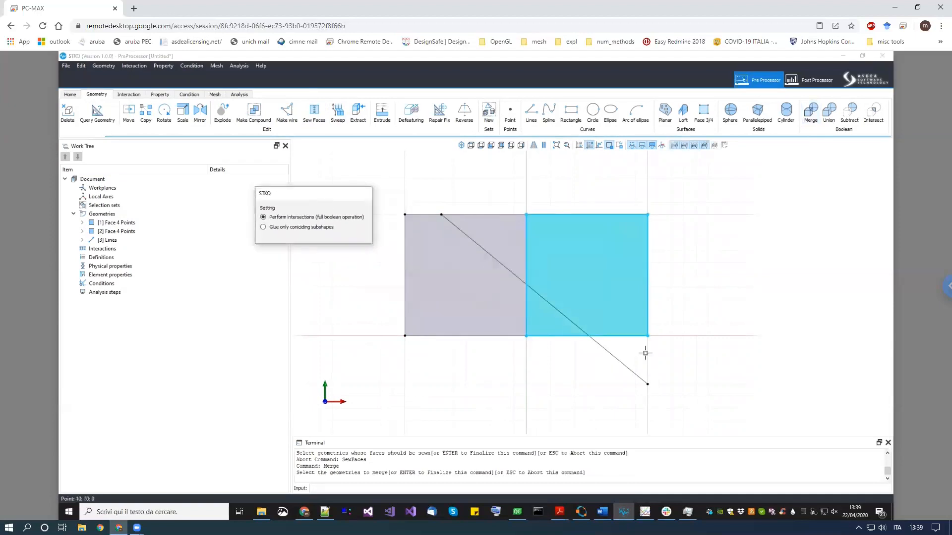
{"action": "left_click_drag", "start_coordinate": [782, 403], "coordinate": [373, 187]}
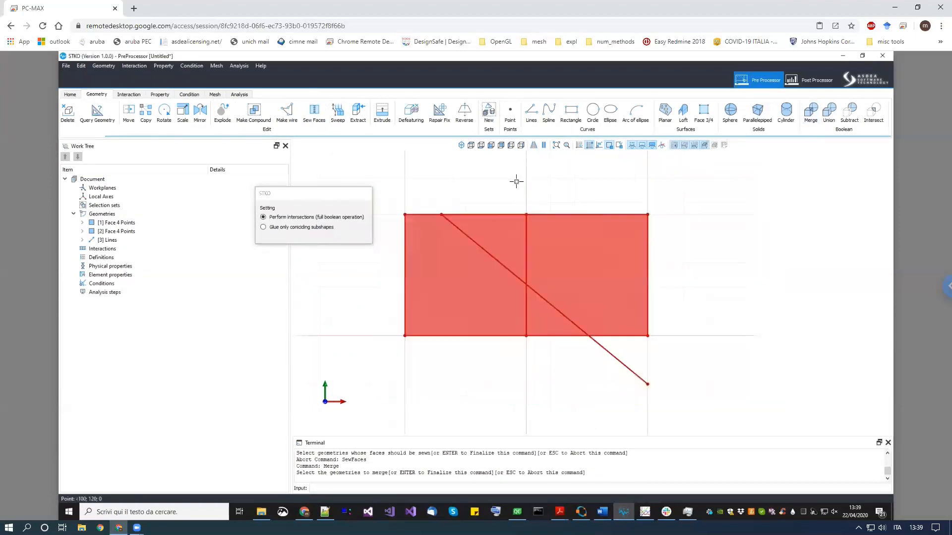
{"action": "key", "text": "Return"}
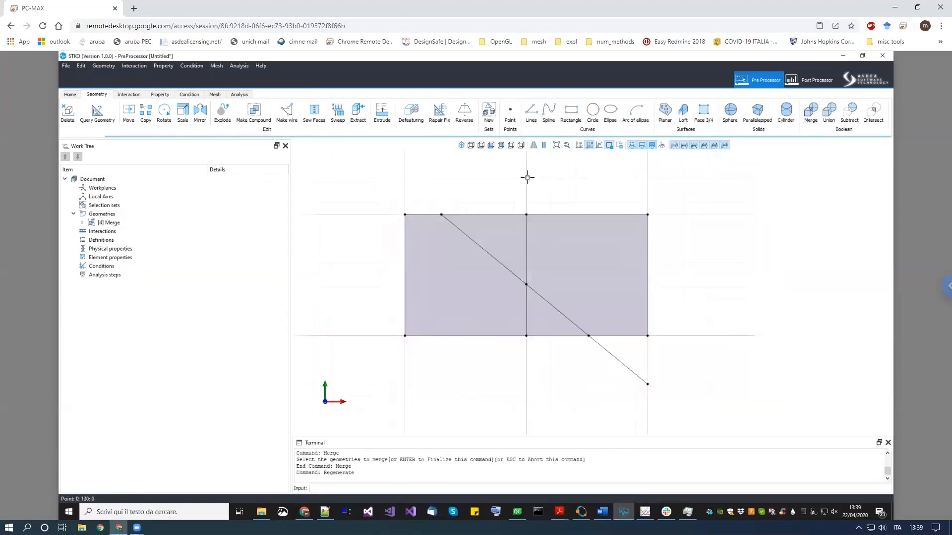
- Examine the merged geometry's sub-faces and edges in the work tree
{"action": "left_click", "coordinate": [113, 222]}
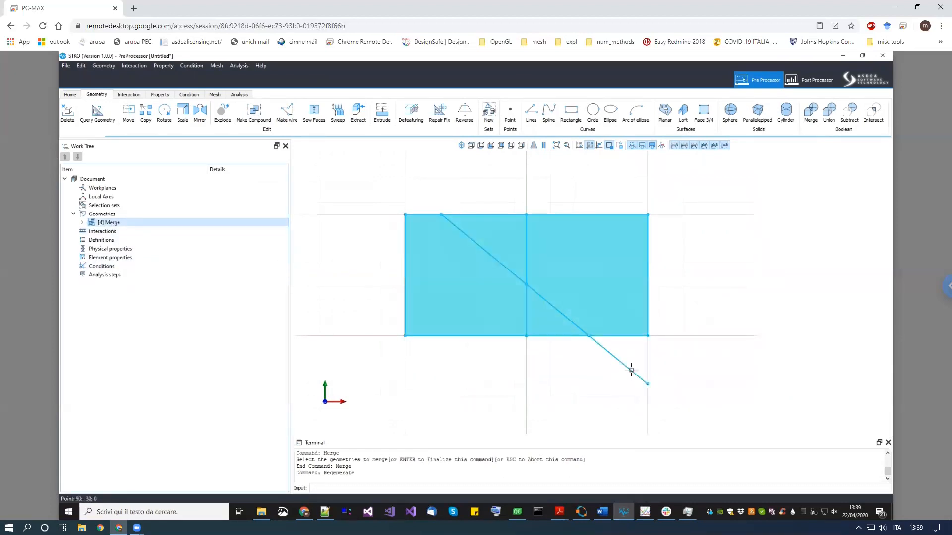
{"action": "left_click", "coordinate": [83, 222]}
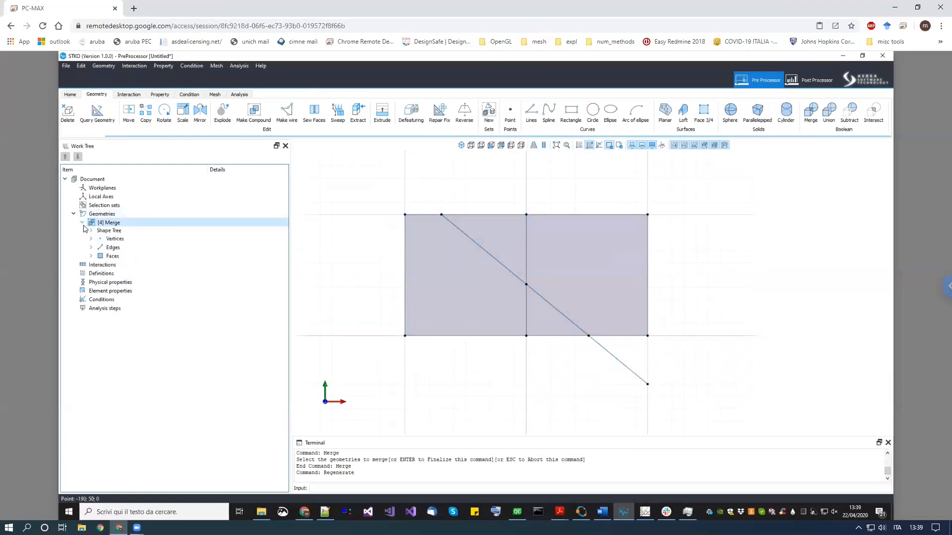
{"action": "left_click", "coordinate": [90, 256]}
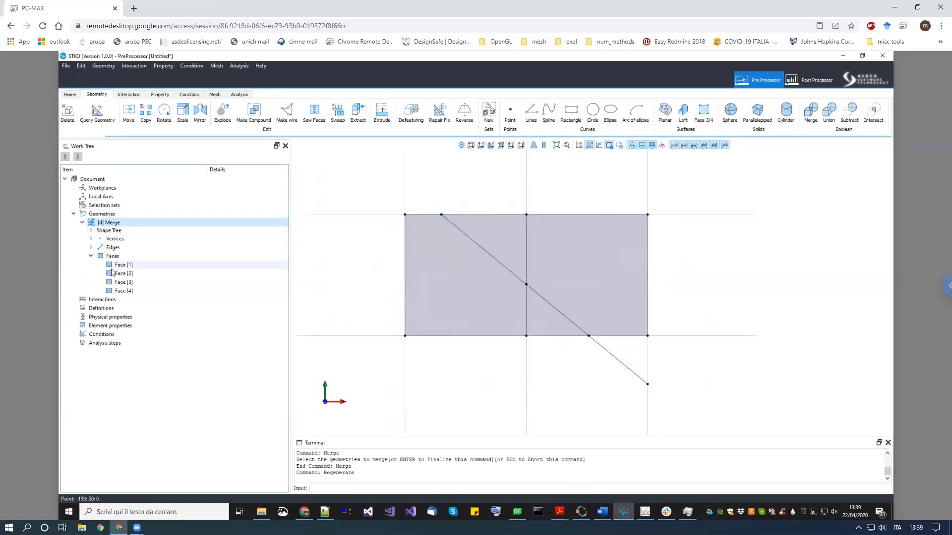
{"action": "left_click", "coordinate": [122, 265]}
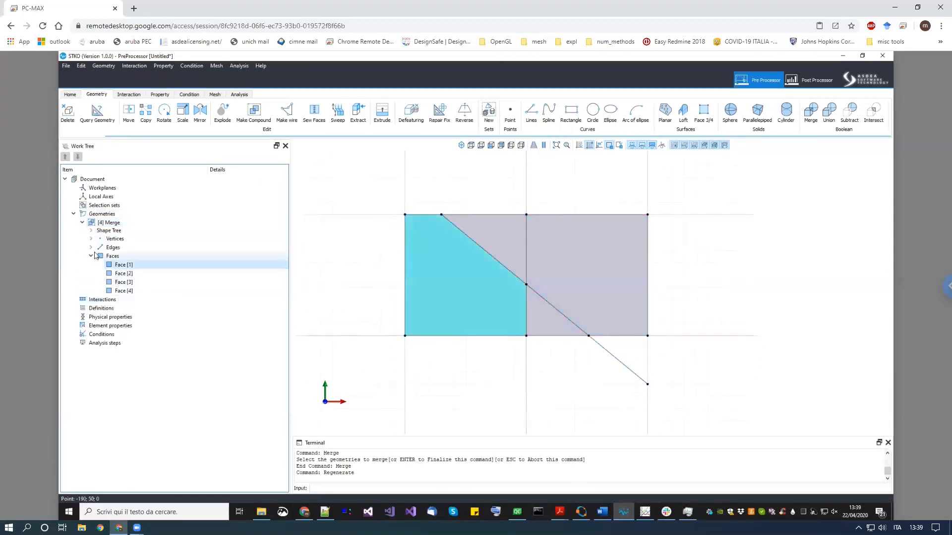
{"action": "left_click", "coordinate": [91, 248]}
{"action": "left_click", "coordinate": [119, 256]}
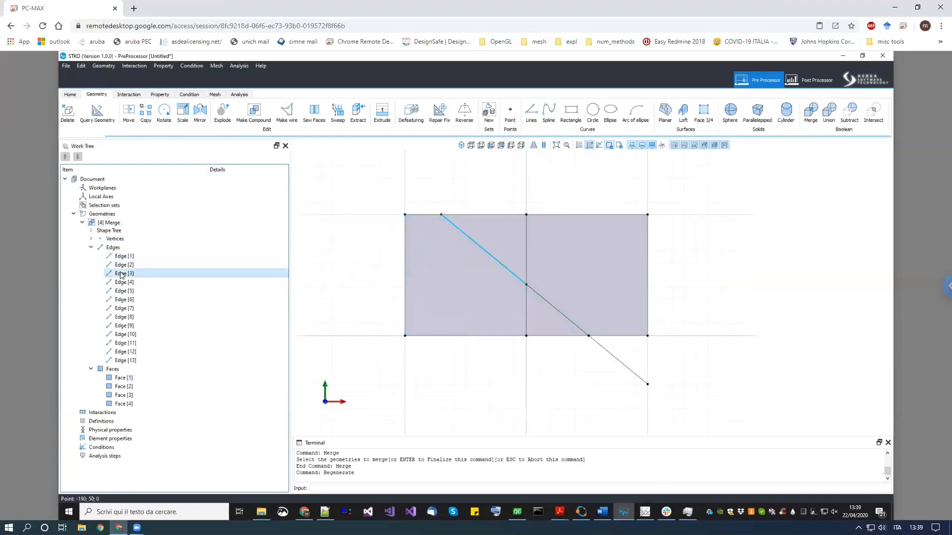
{"action": "left_click", "coordinate": [122, 299]}
{"action": "left_click", "coordinate": [128, 369]}
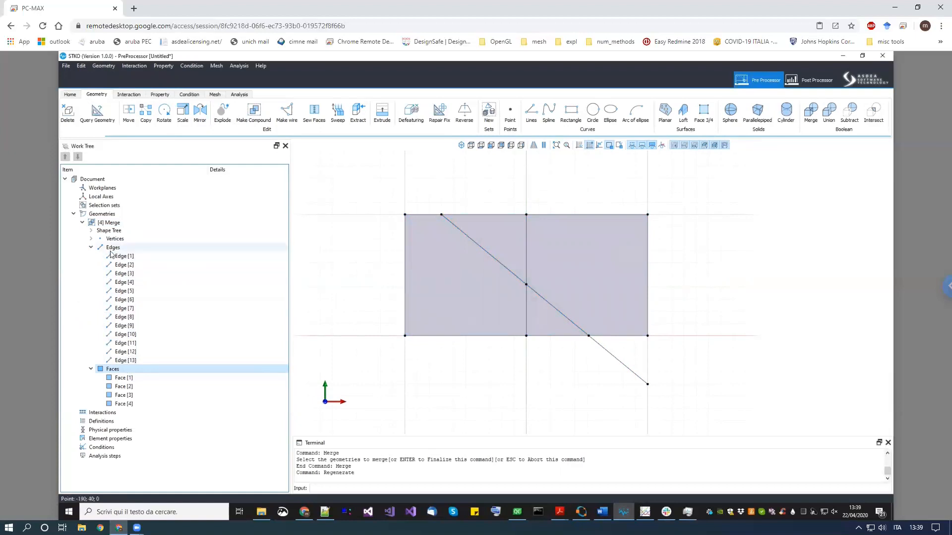
{"action": "left_click", "coordinate": [90, 248]}
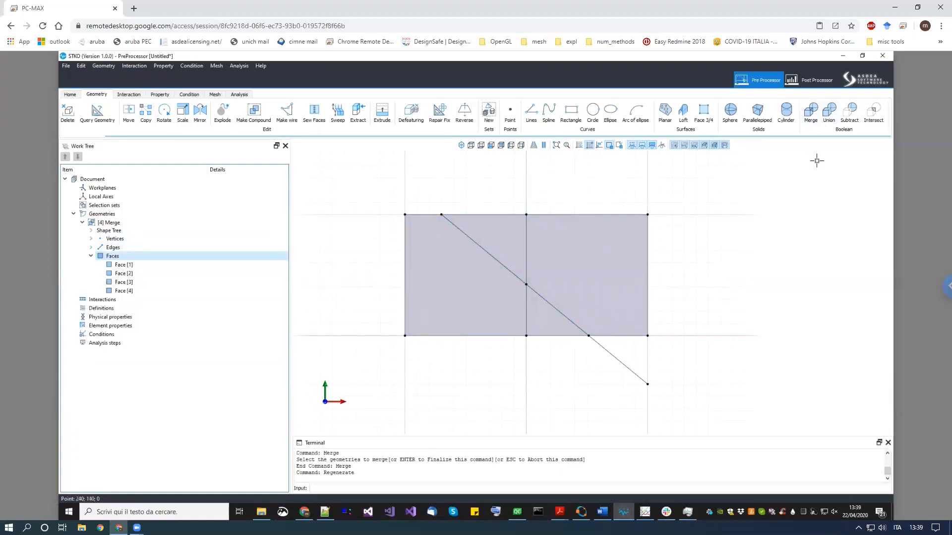
{"action": "middle_click_drag", "start_coordinate": [798, 203], "coordinate": [791, 217]}
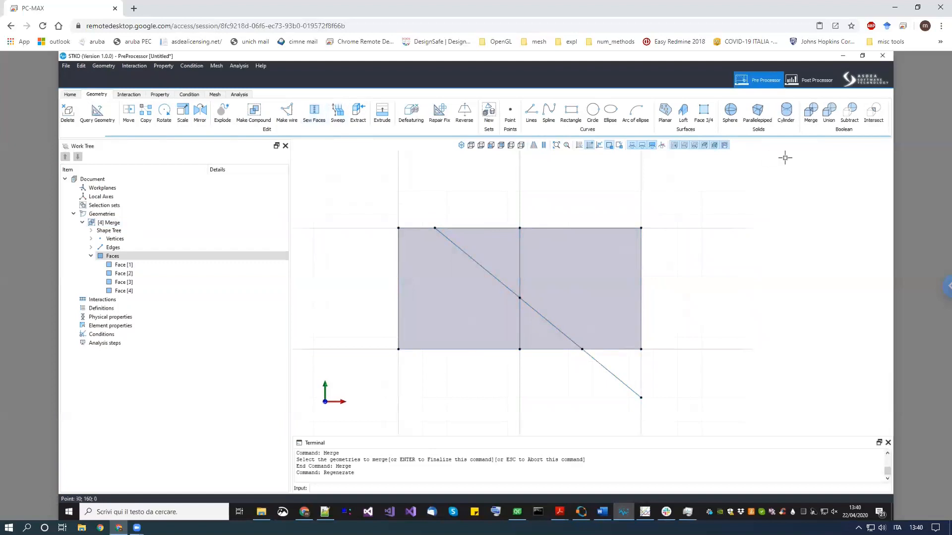
{"action": "middle_click_drag", "start_coordinate": [799, 242], "coordinate": [759, 339]}
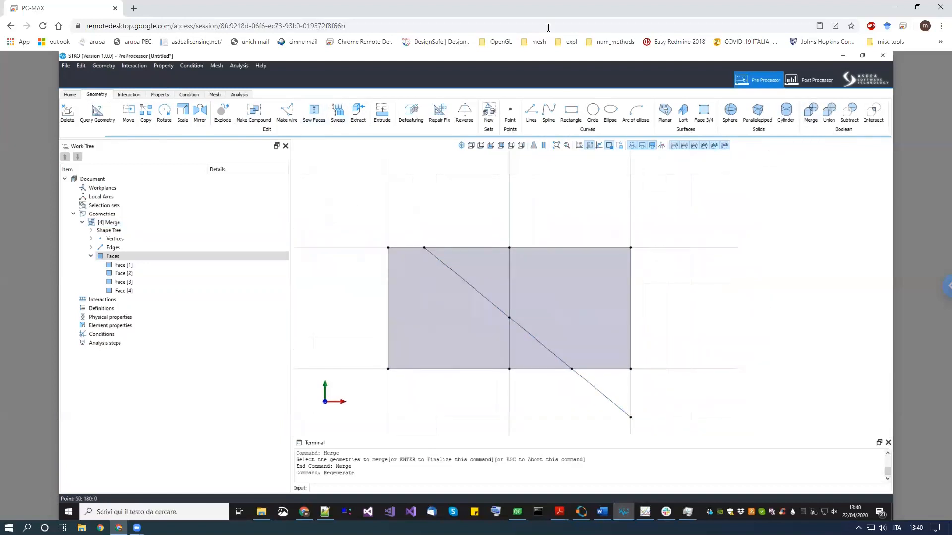